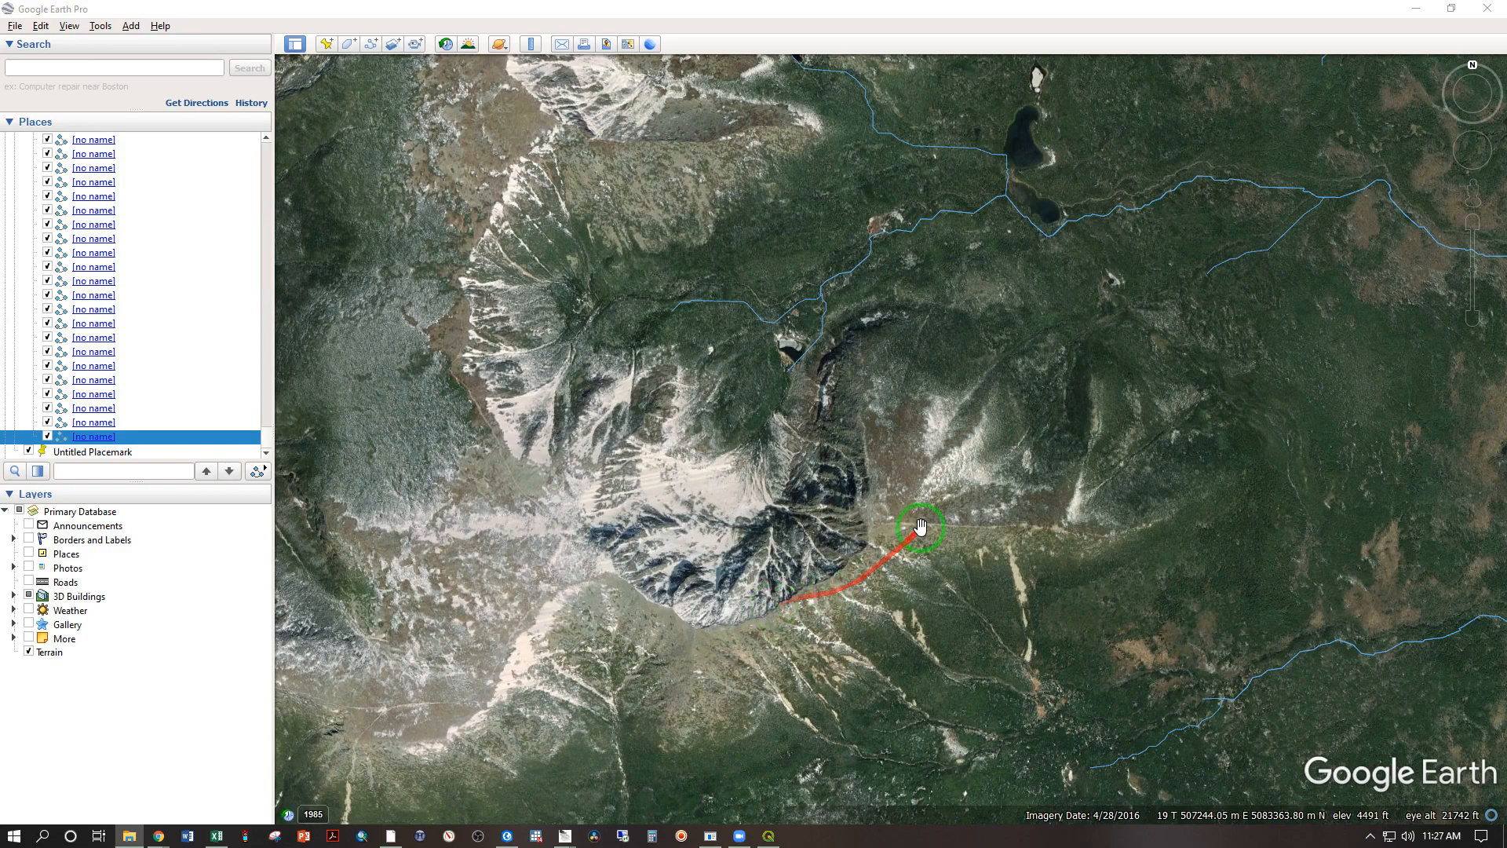
# Step: Add a placemark with the default name on the ridge just east of the steep rocky bowl
pyautogui.scroll(6, 902, 527)
pyautogui.scroll(3, 838, 523)
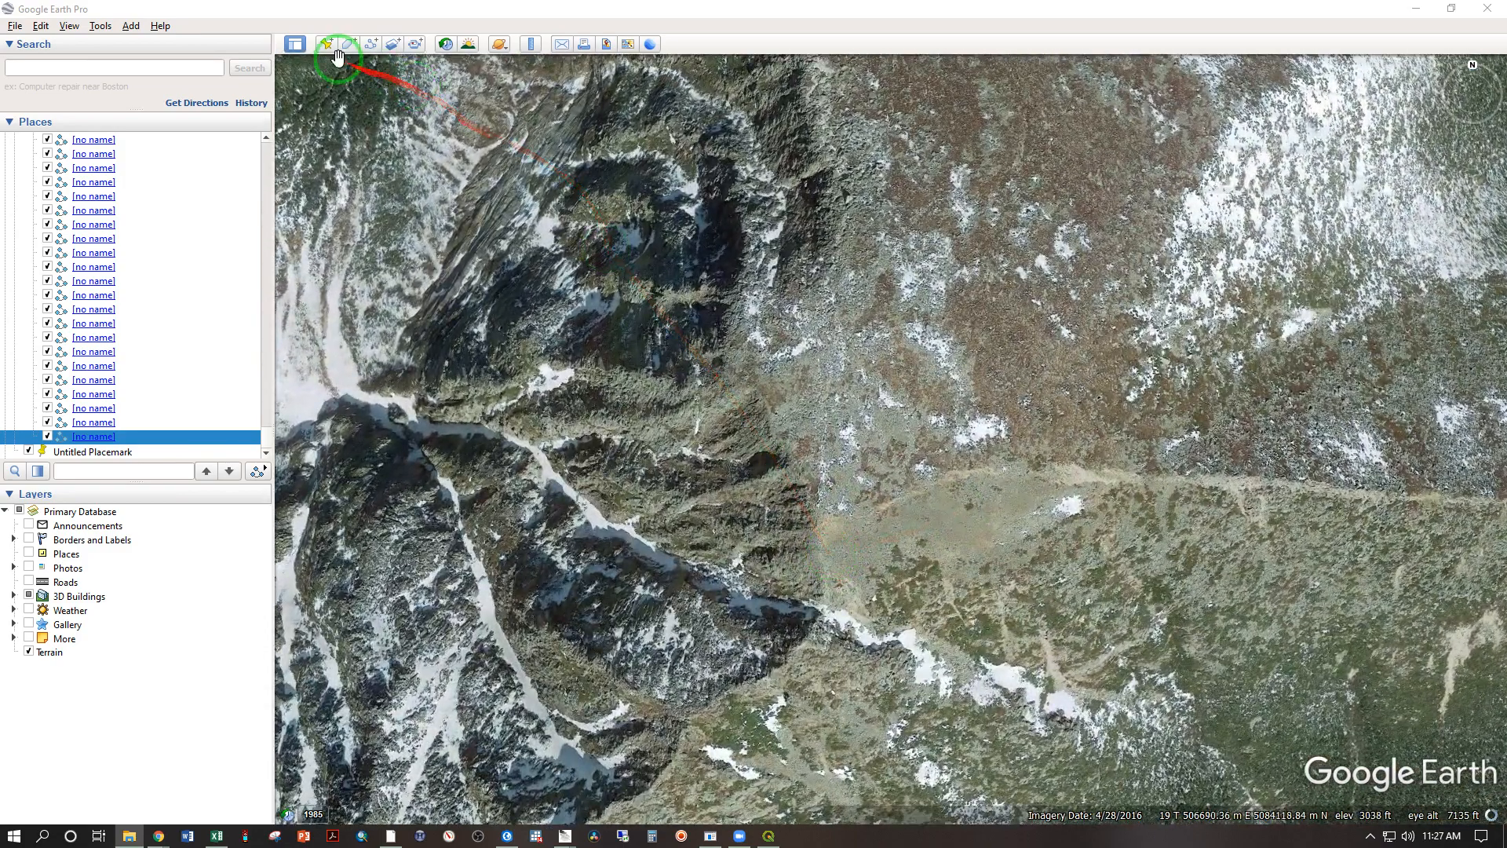
pyautogui.click(325, 44)
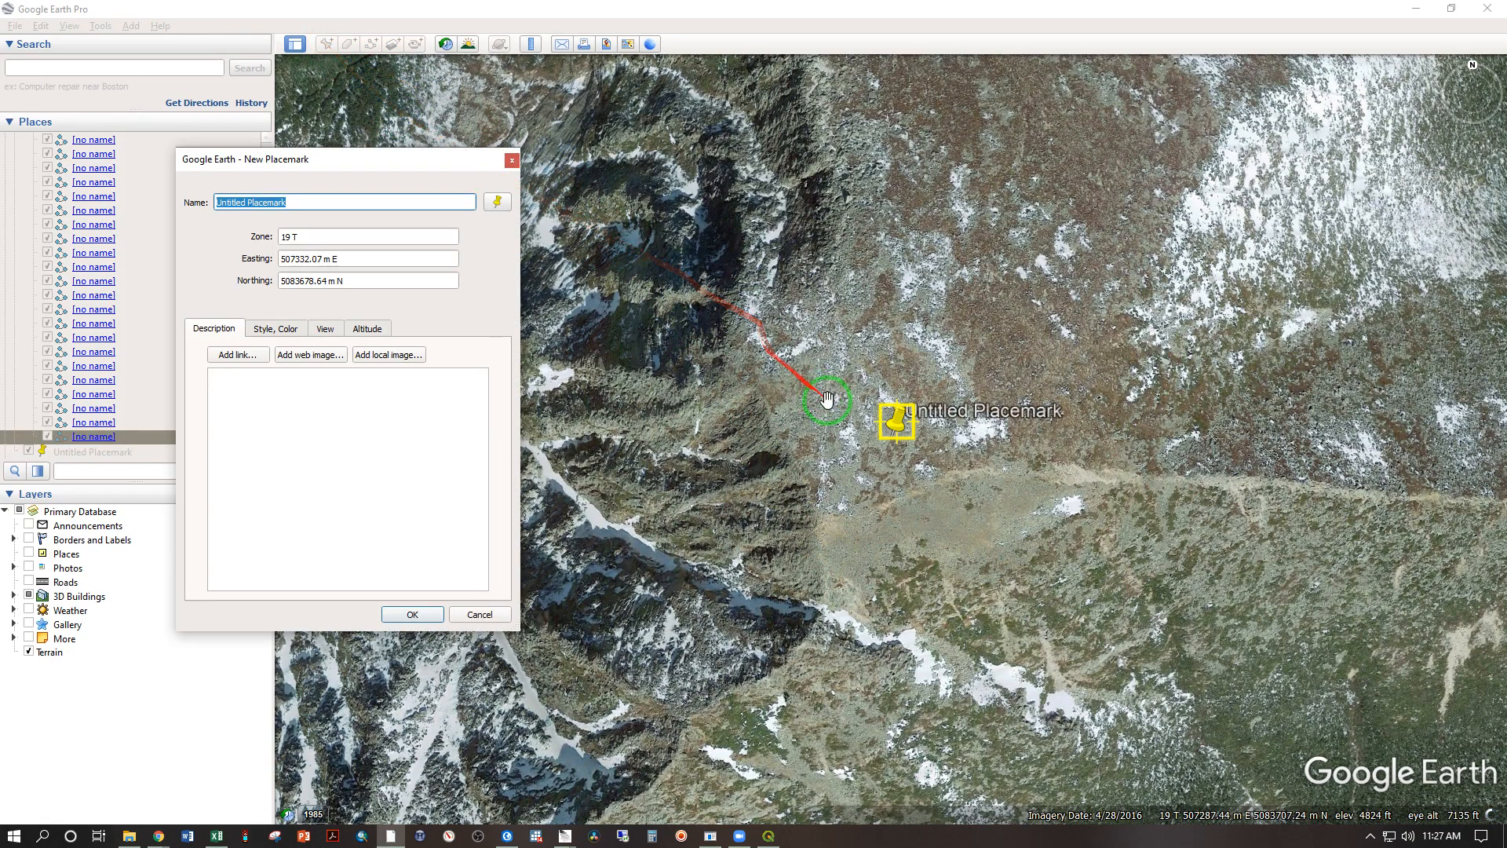
pyautogui.moveTo(895, 437); pyautogui.dragTo(822, 536)
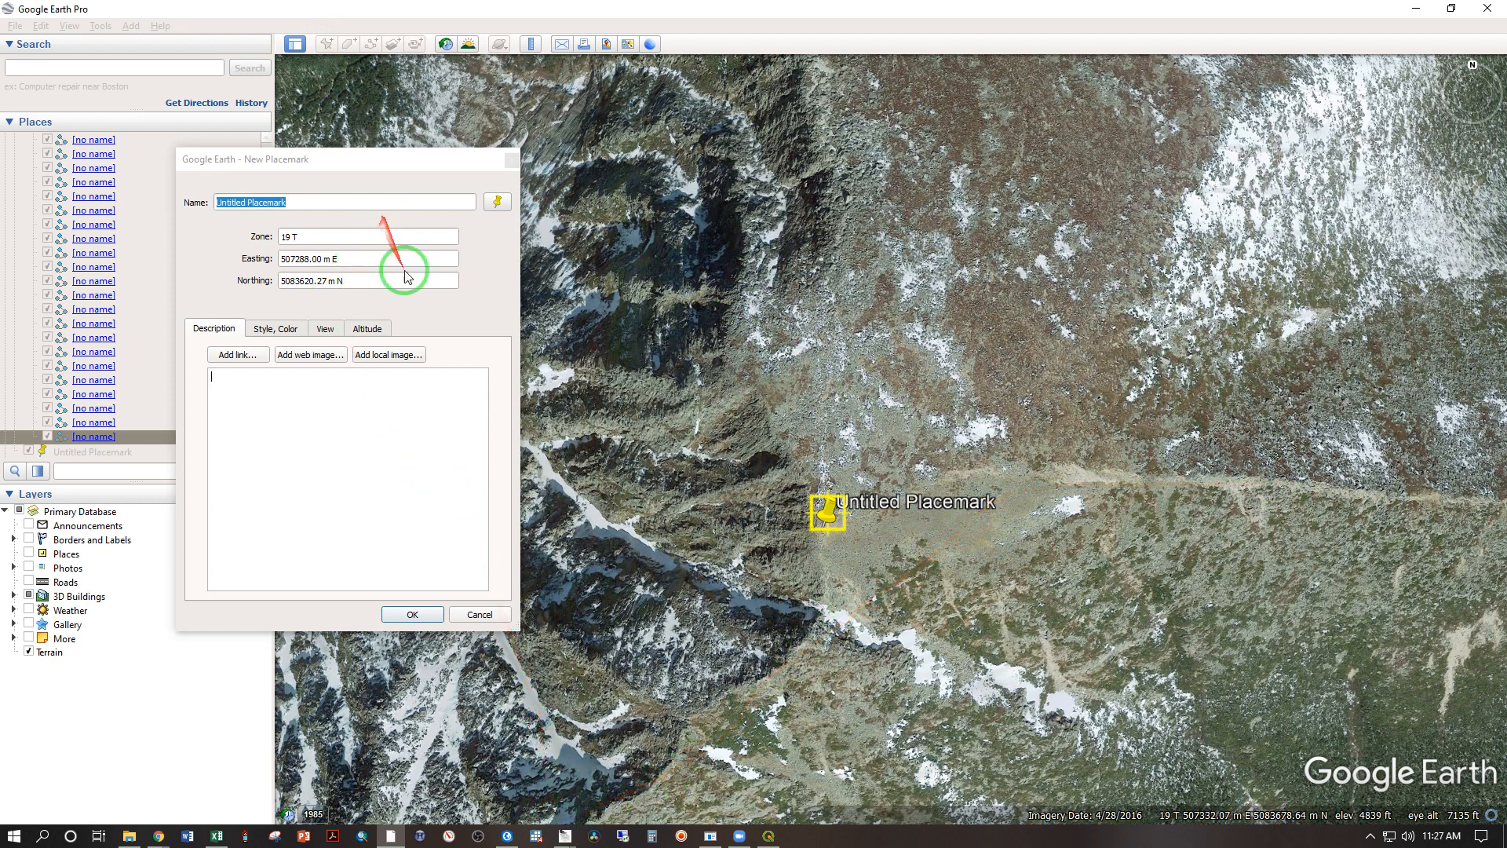
pyautogui.click(420, 624)
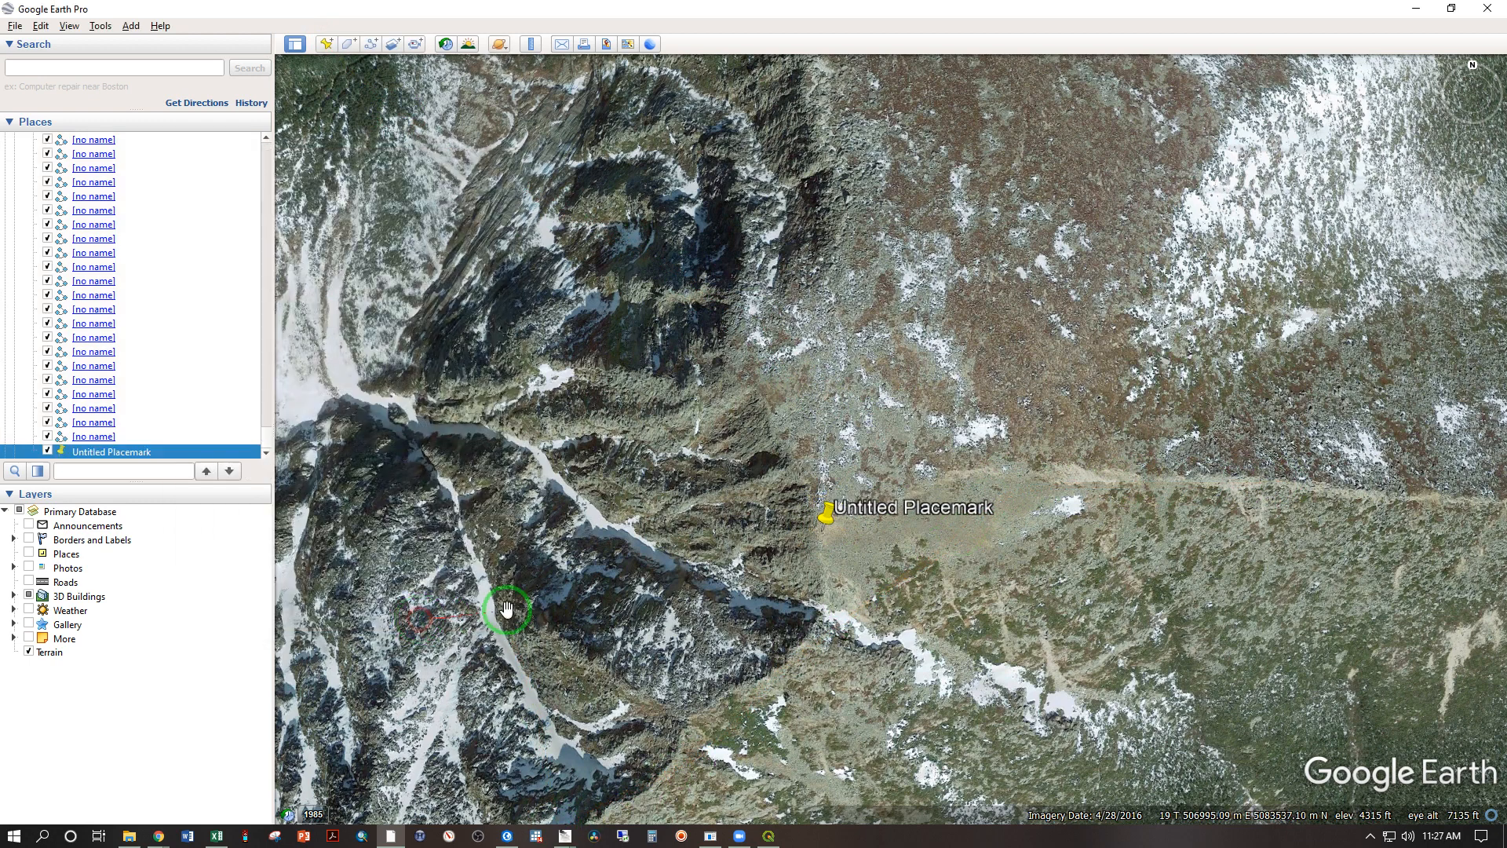
# Step: Show the viewshed from the new placemark, letting its altitude be adjusted automatically
pyautogui.rightClick(826, 514)
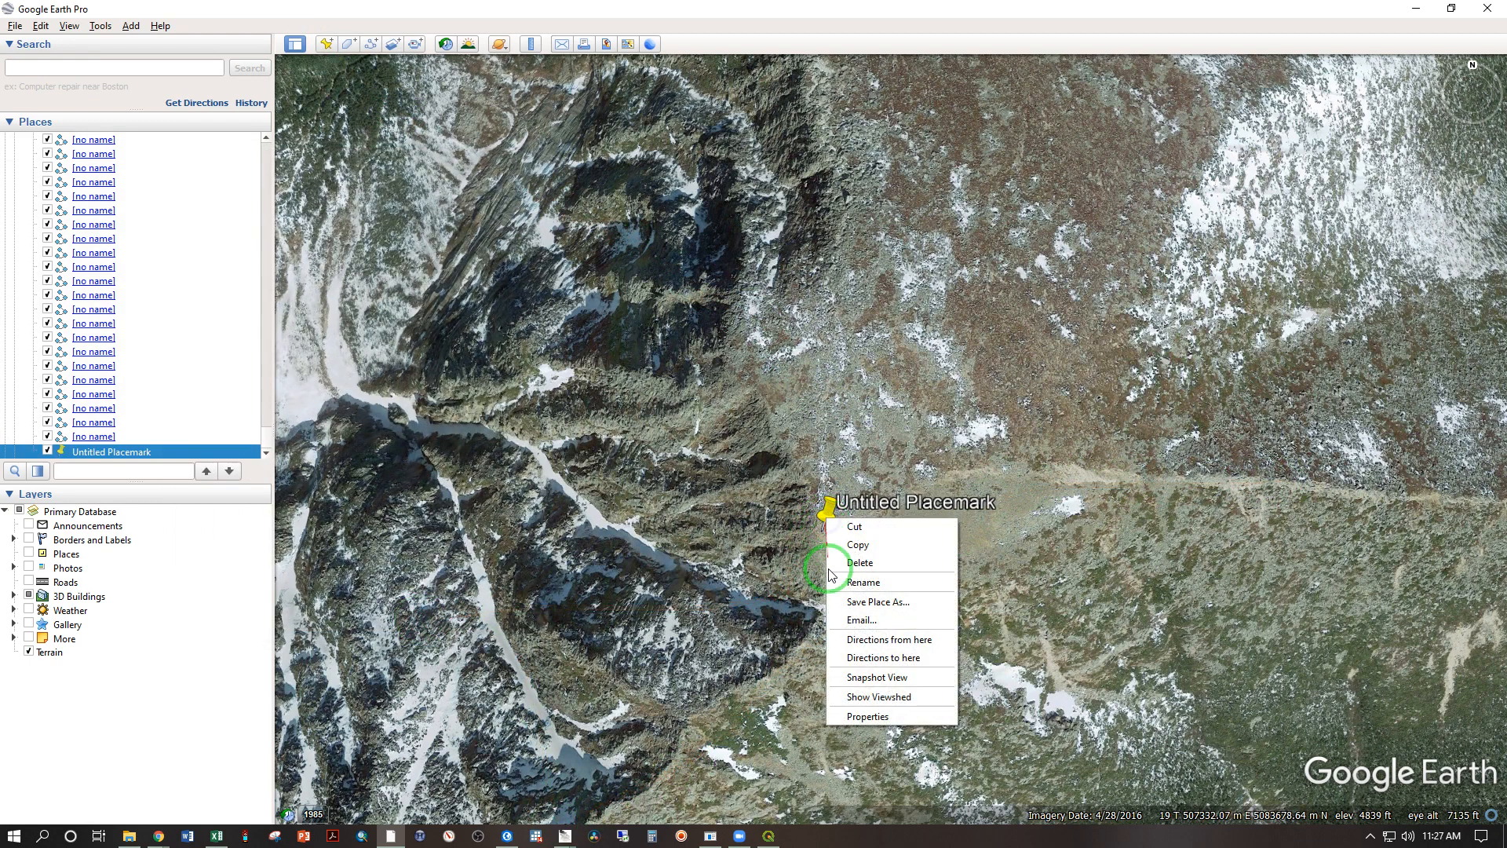
pyautogui.click(886, 698)
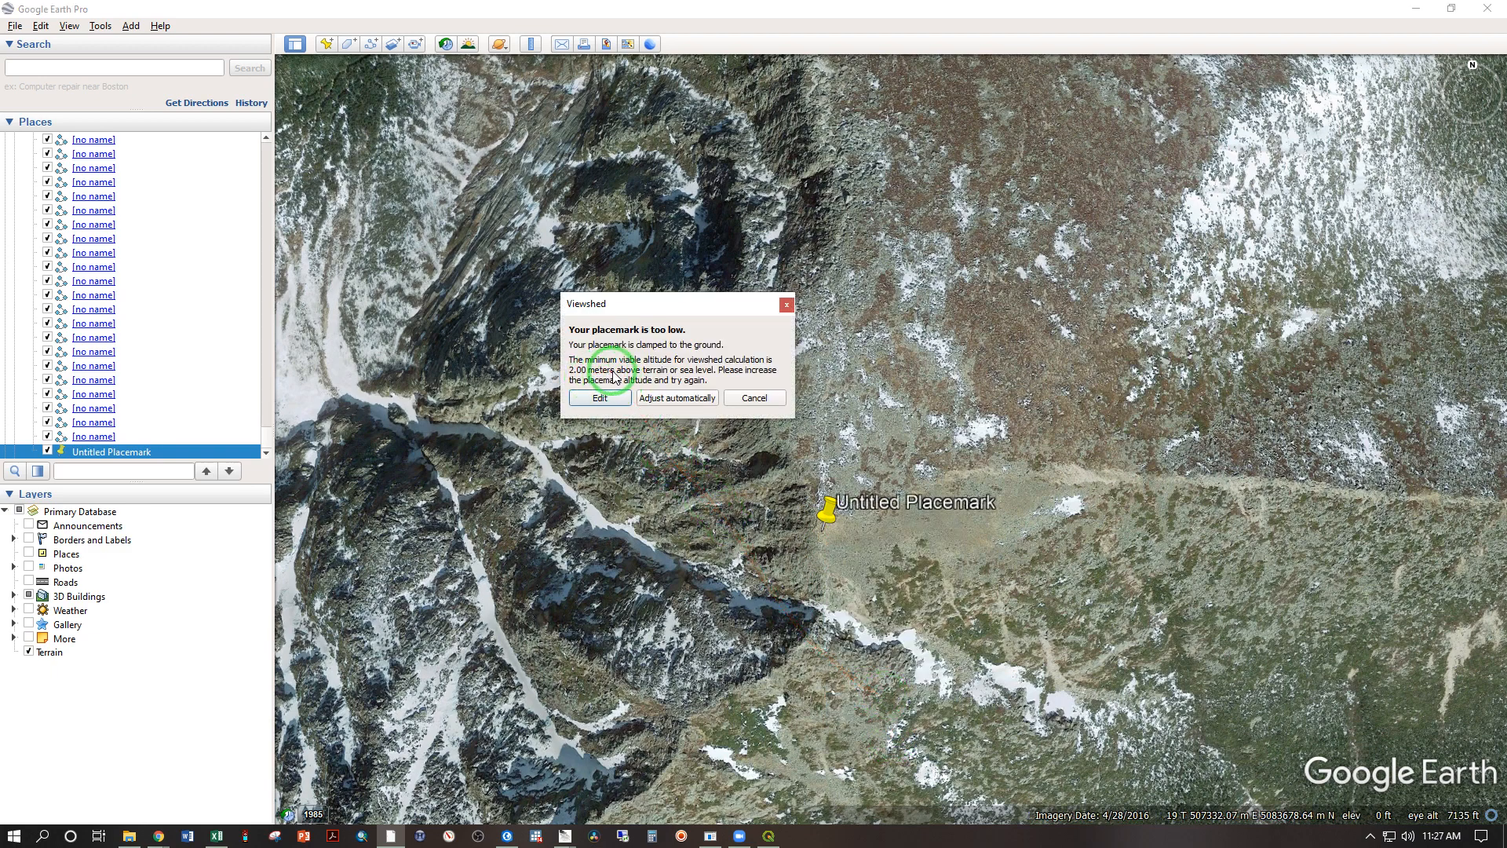
pyautogui.click(675, 399)
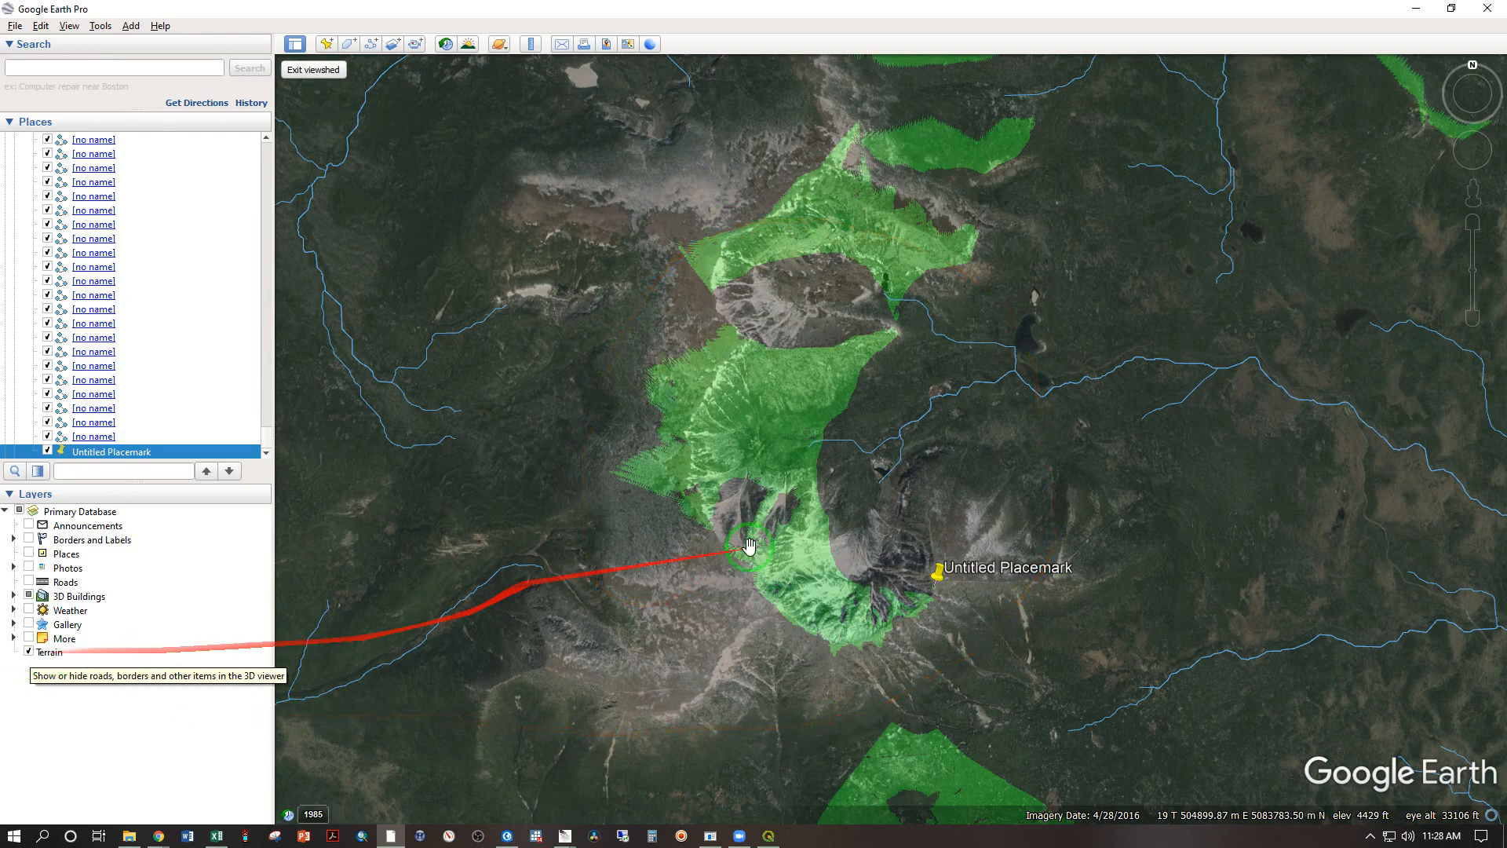
# Step: Examine the green viewshed areas across the full analysis circle and close up on the terrain around the placemark
pyautogui.scroll(-3, 711, 573)
pyautogui.scroll(-3, 711, 573)
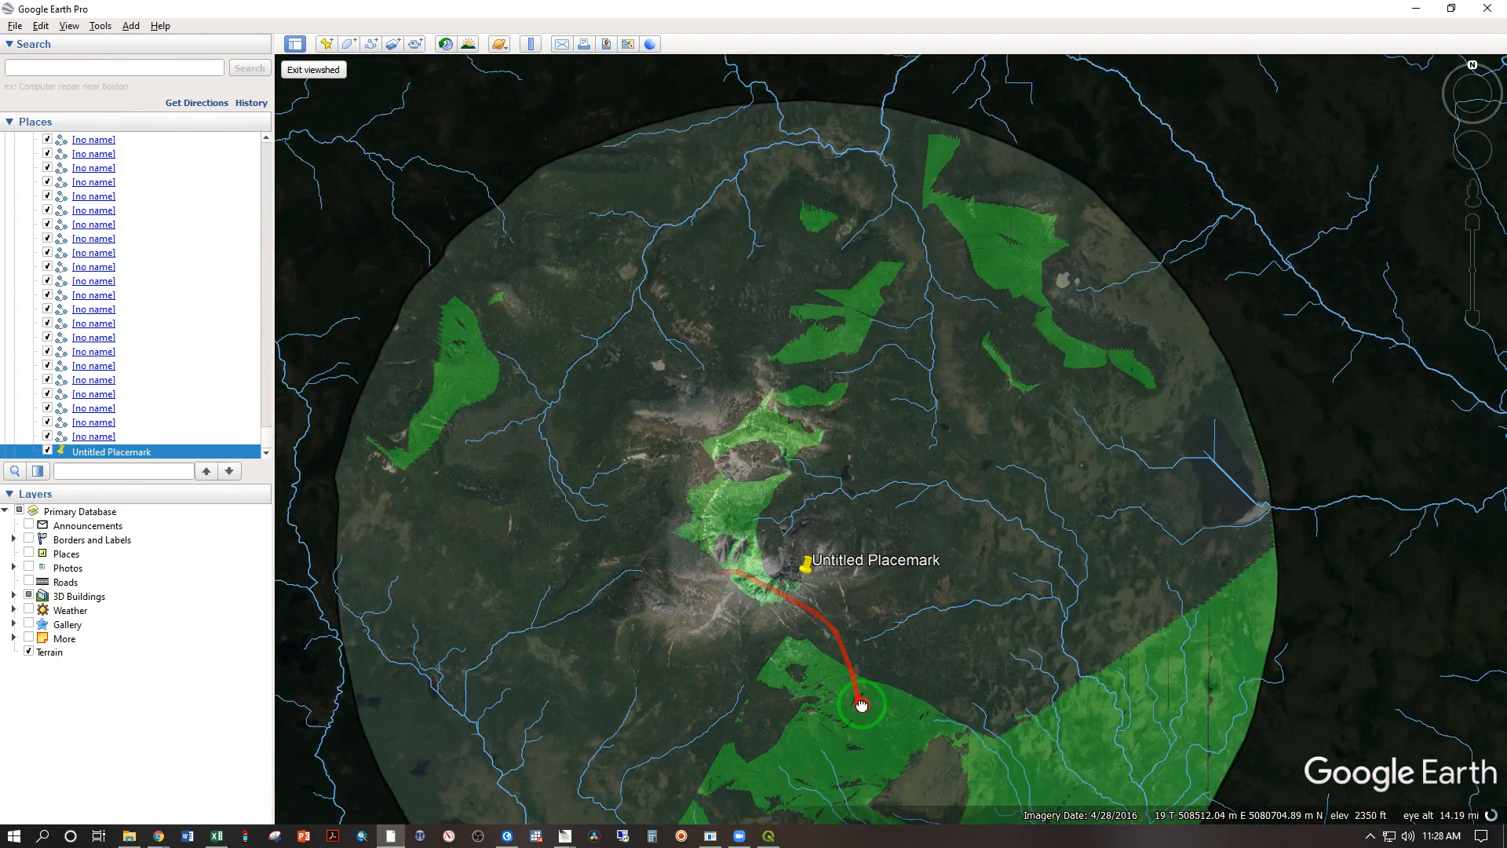
pyautogui.moveTo(861, 706); pyautogui.dragTo(767, 457)
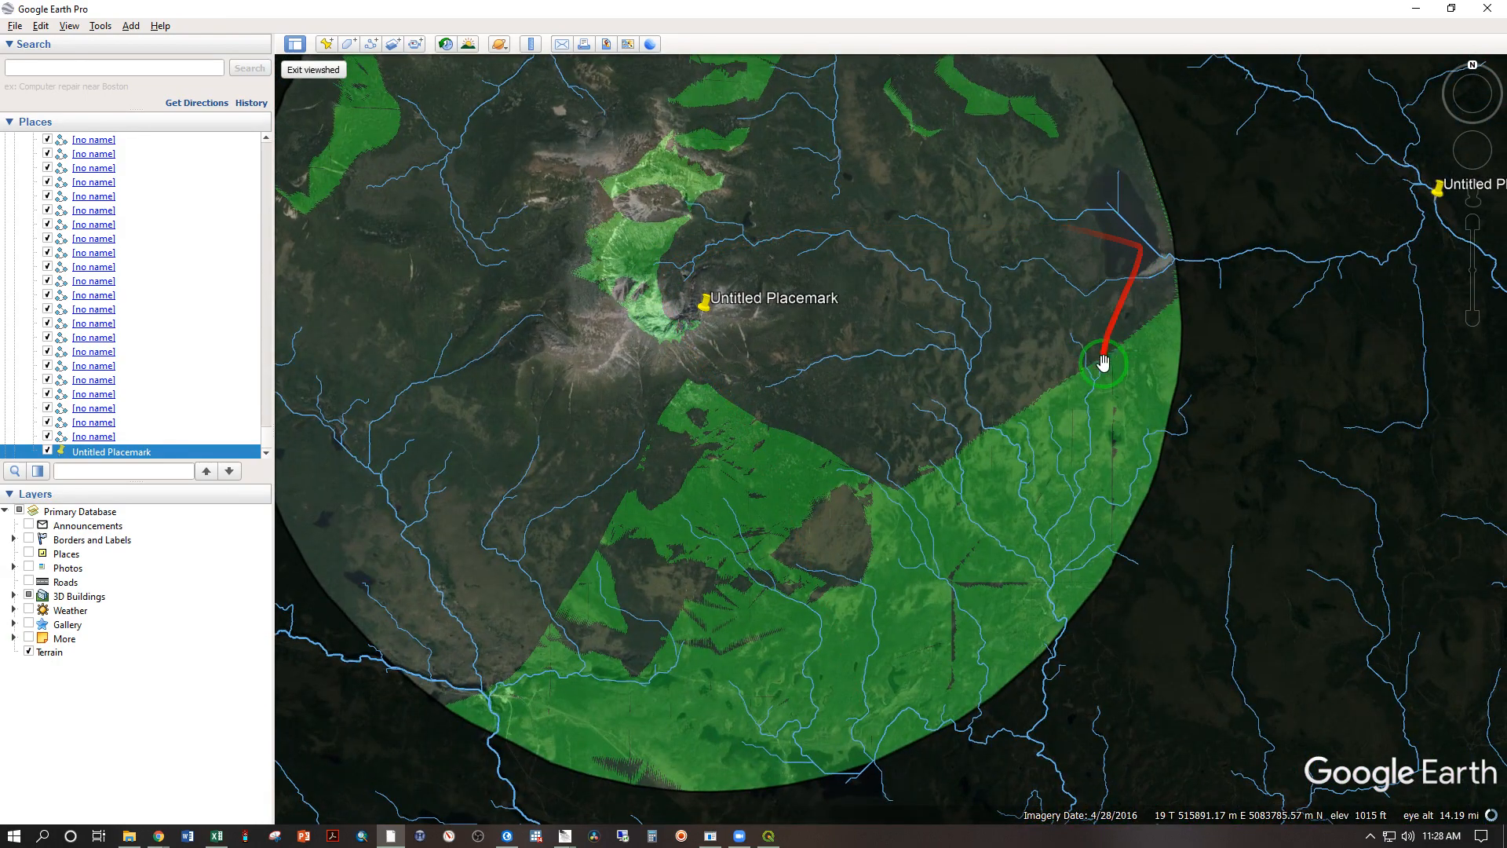
pyautogui.scroll(3, 665, 309)
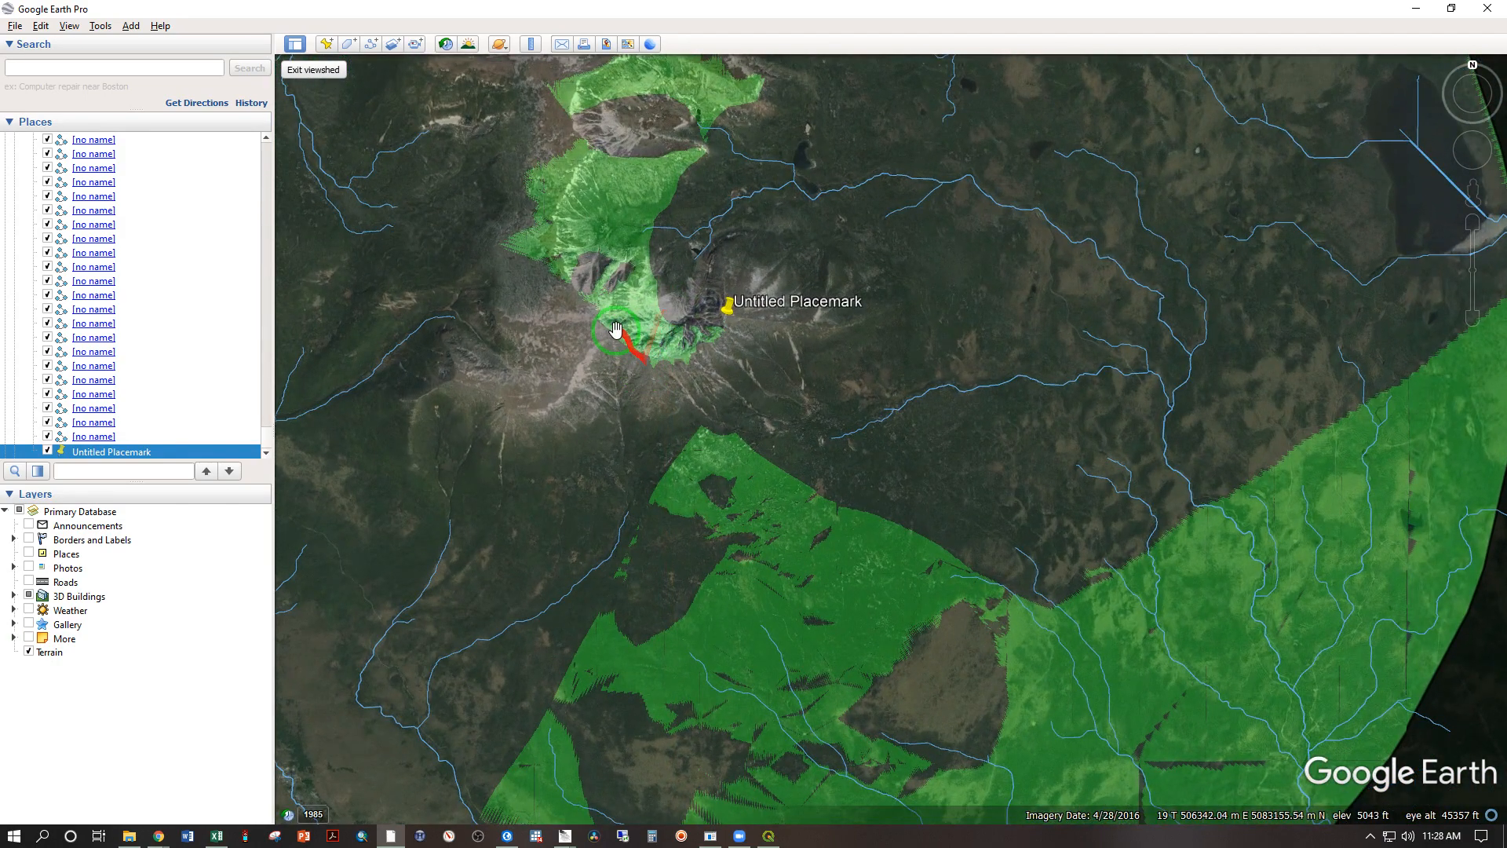
pyautogui.moveTo(618, 129); pyautogui.dragTo(597, 280)
pyautogui.scroll(5, 663, 511)
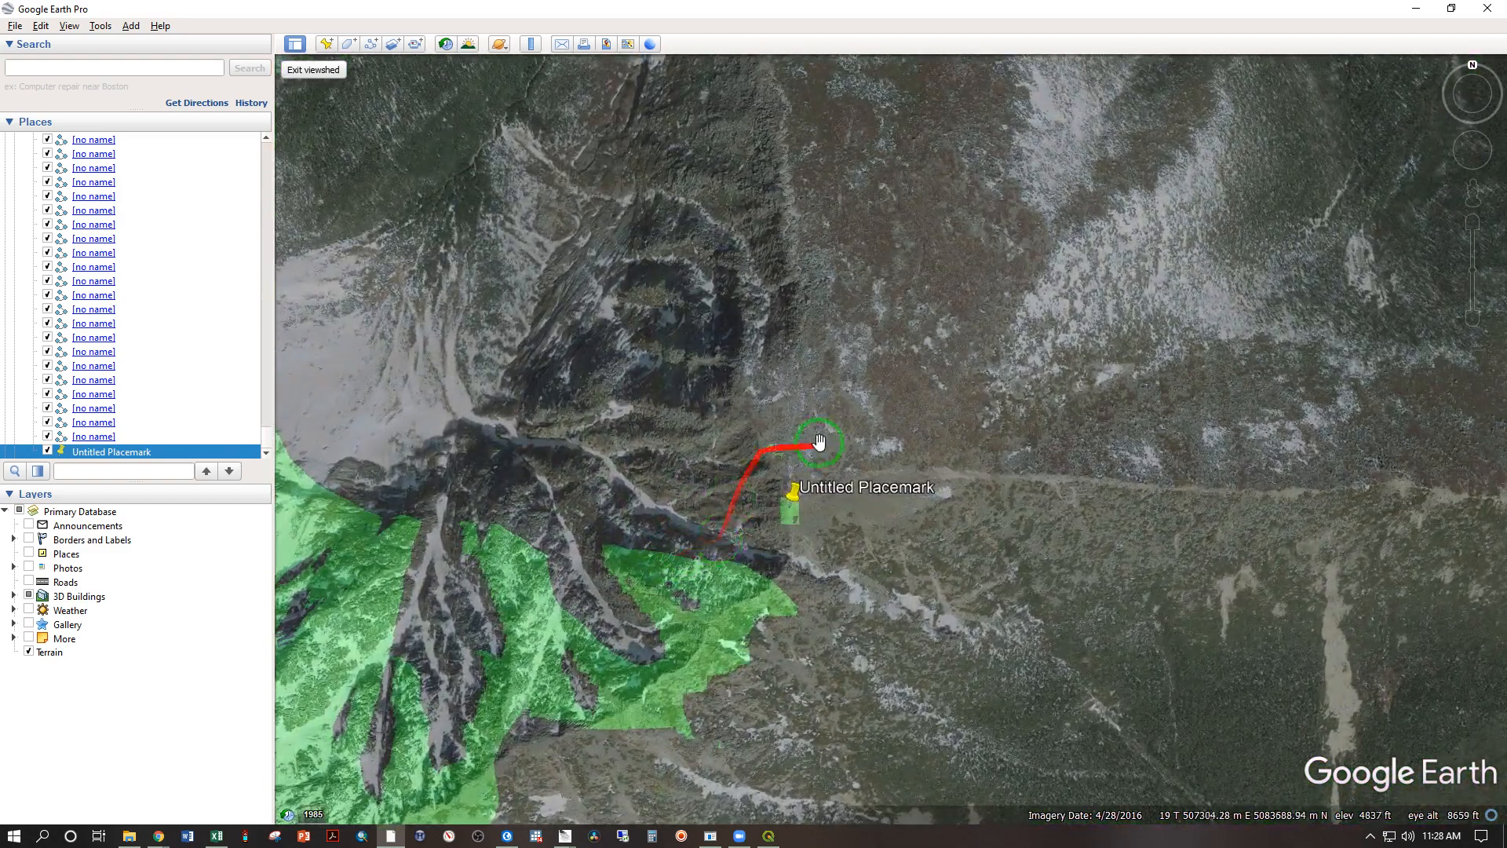
pyautogui.moveTo(647, 602); pyautogui.dragTo(1003, 413)
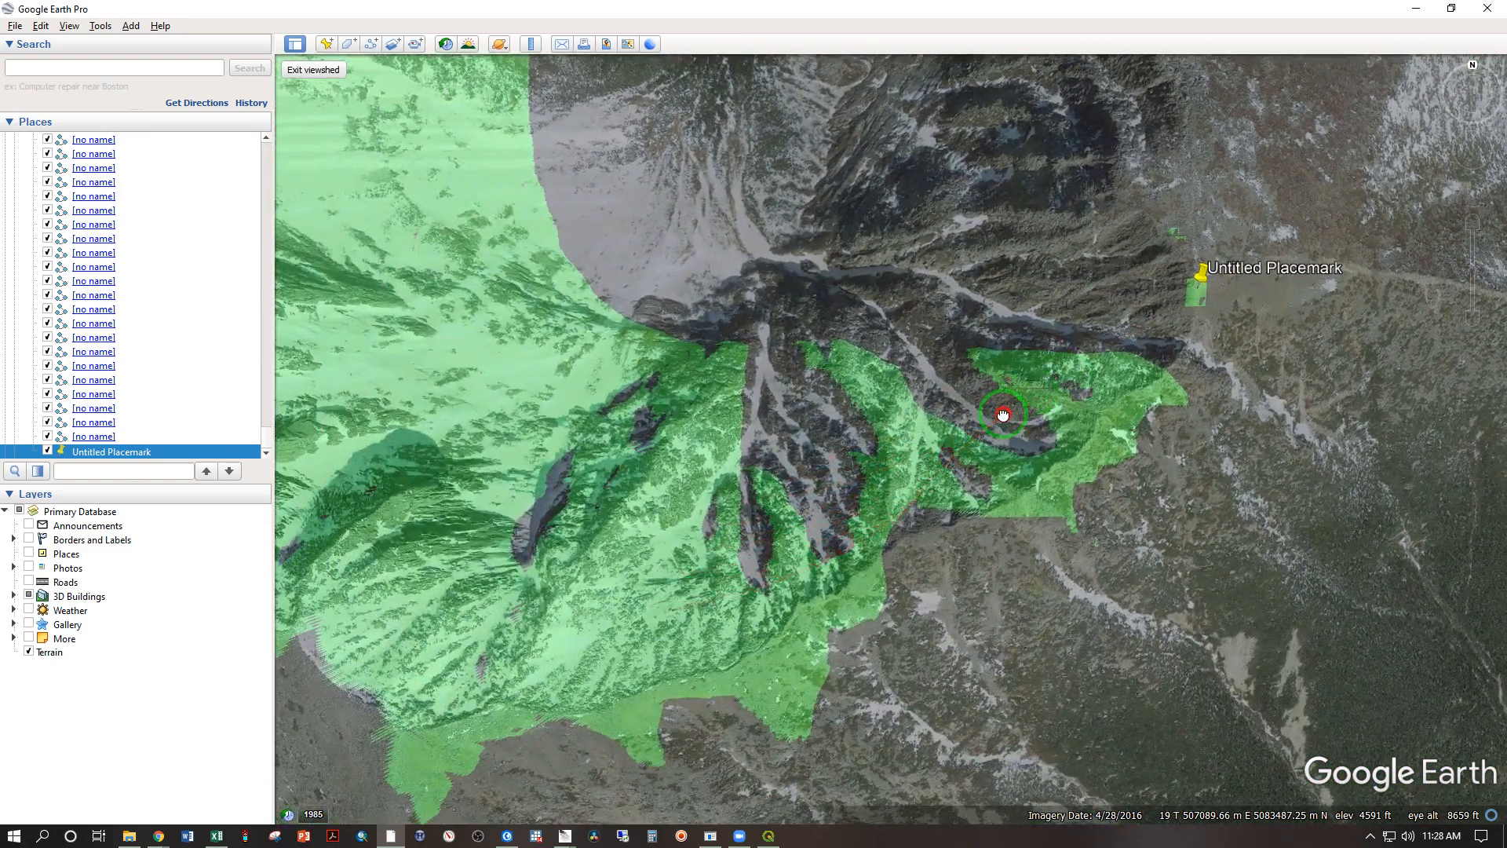
pyautogui.moveTo(1244, 320); pyautogui.dragTo(1066, 424)
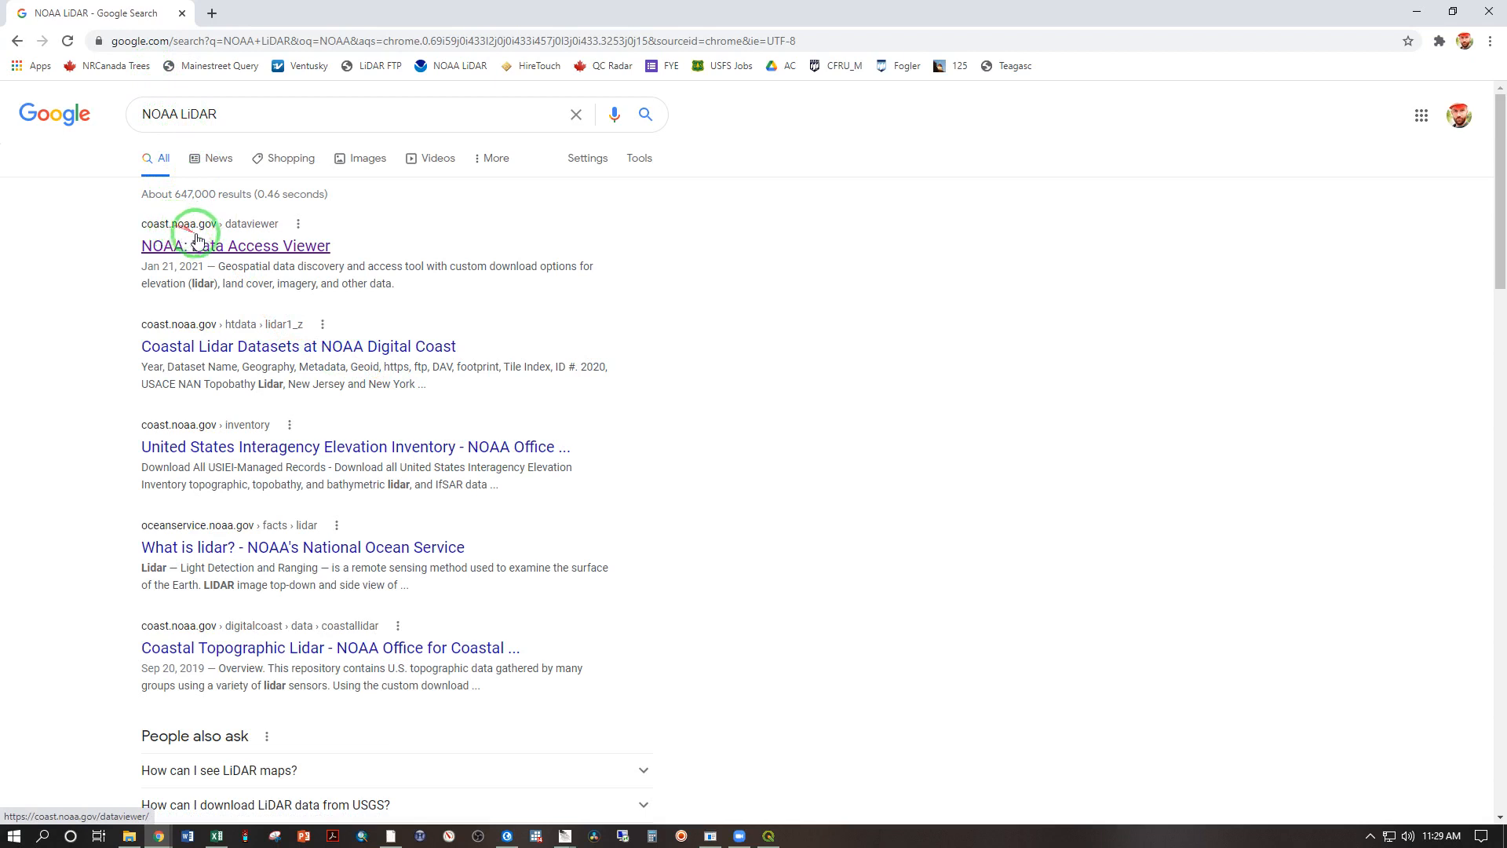
# Step: In the browser, open the Elevation/Lidar data of NOAA's Data Access Viewer and show Maine on the satellite basemap
pyautogui.click(218, 253)
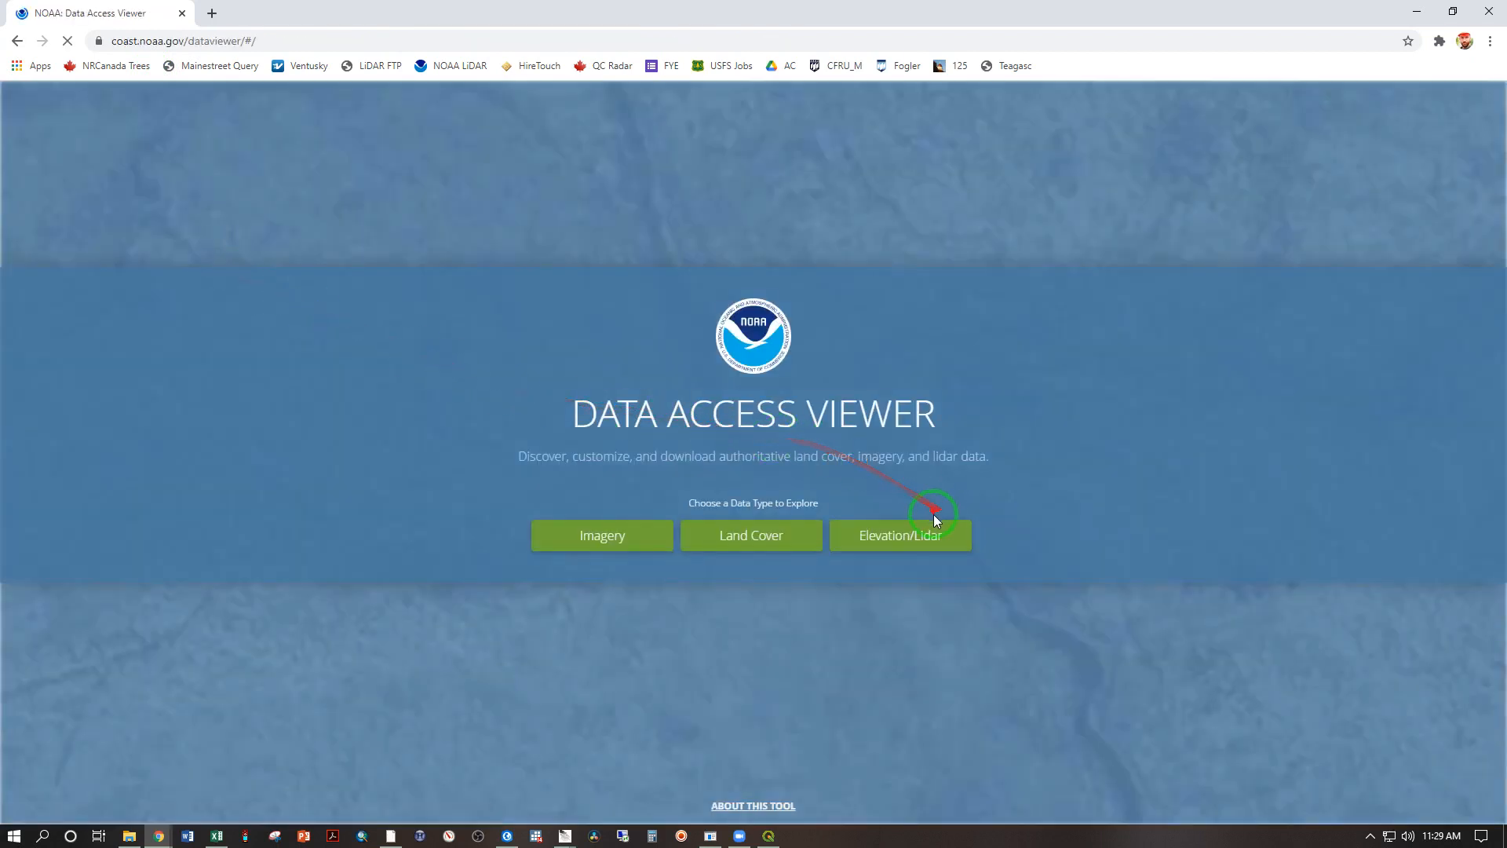
pyautogui.click(916, 536)
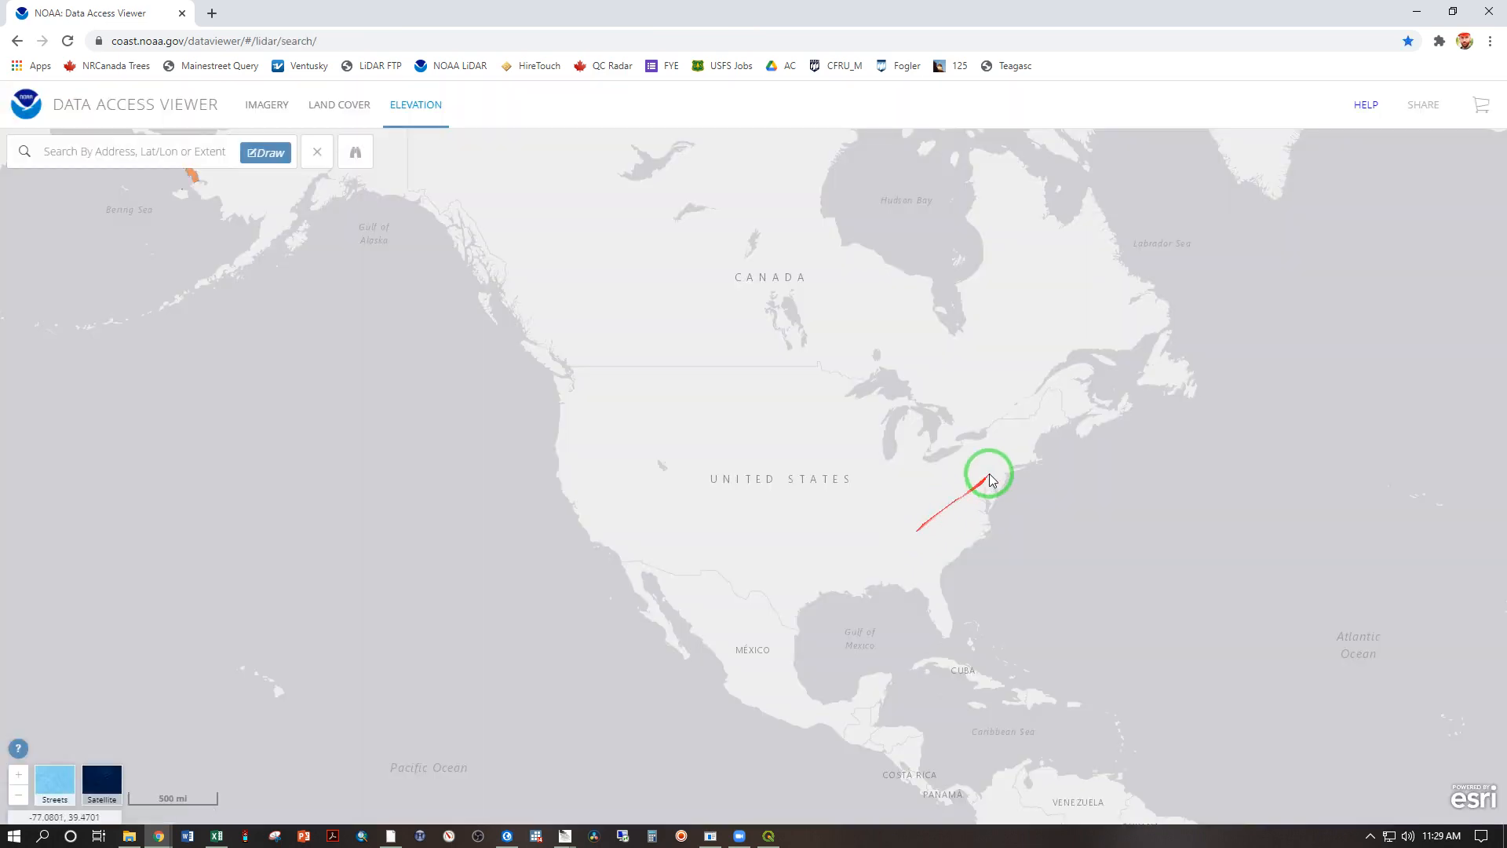
pyautogui.scroll(5, 1051, 417)
pyautogui.scroll(1, 1051, 417)
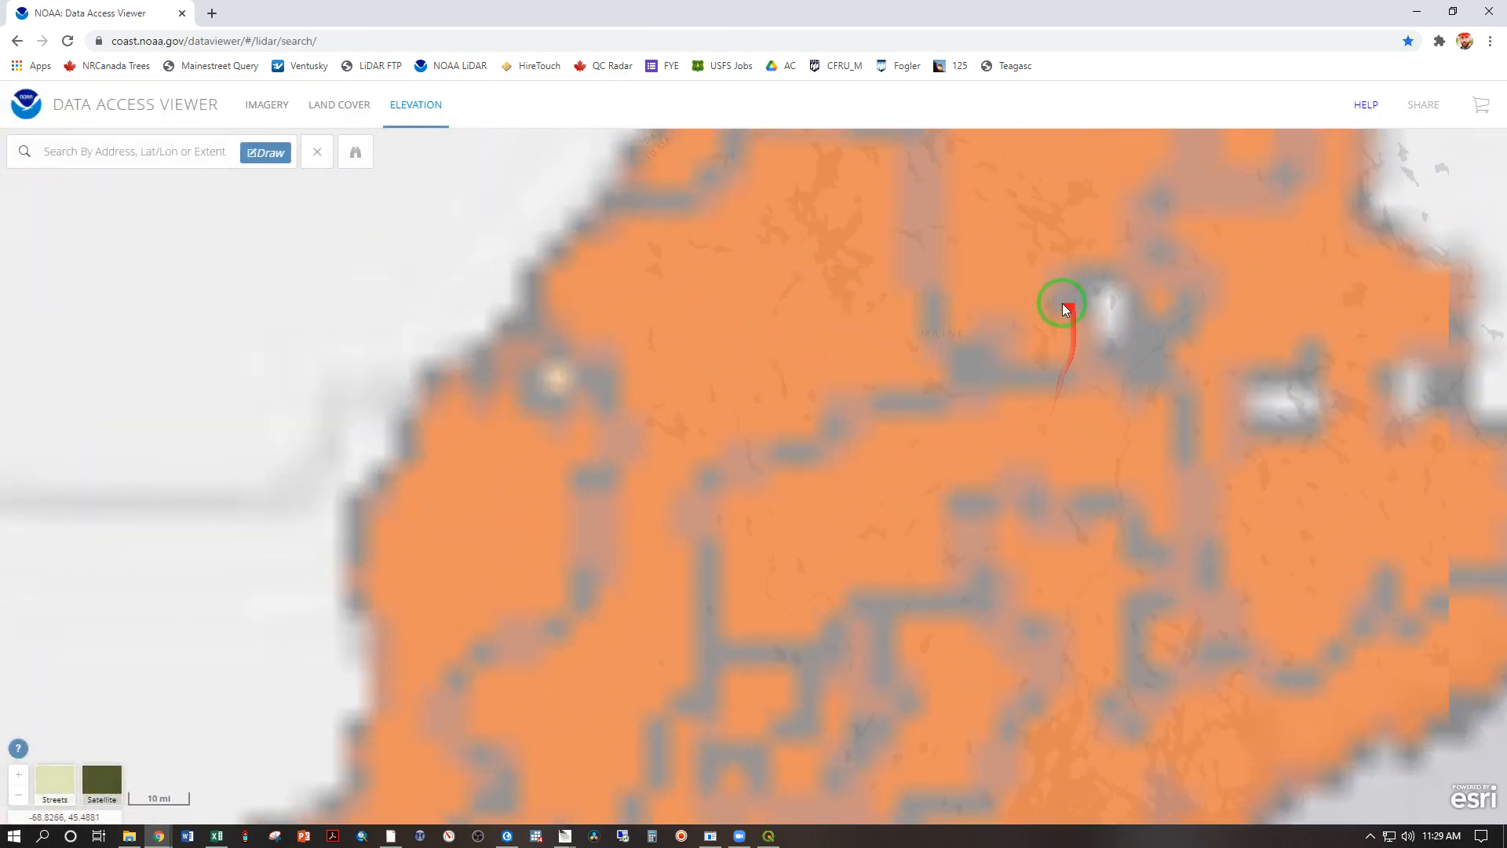
pyautogui.click(100, 785)
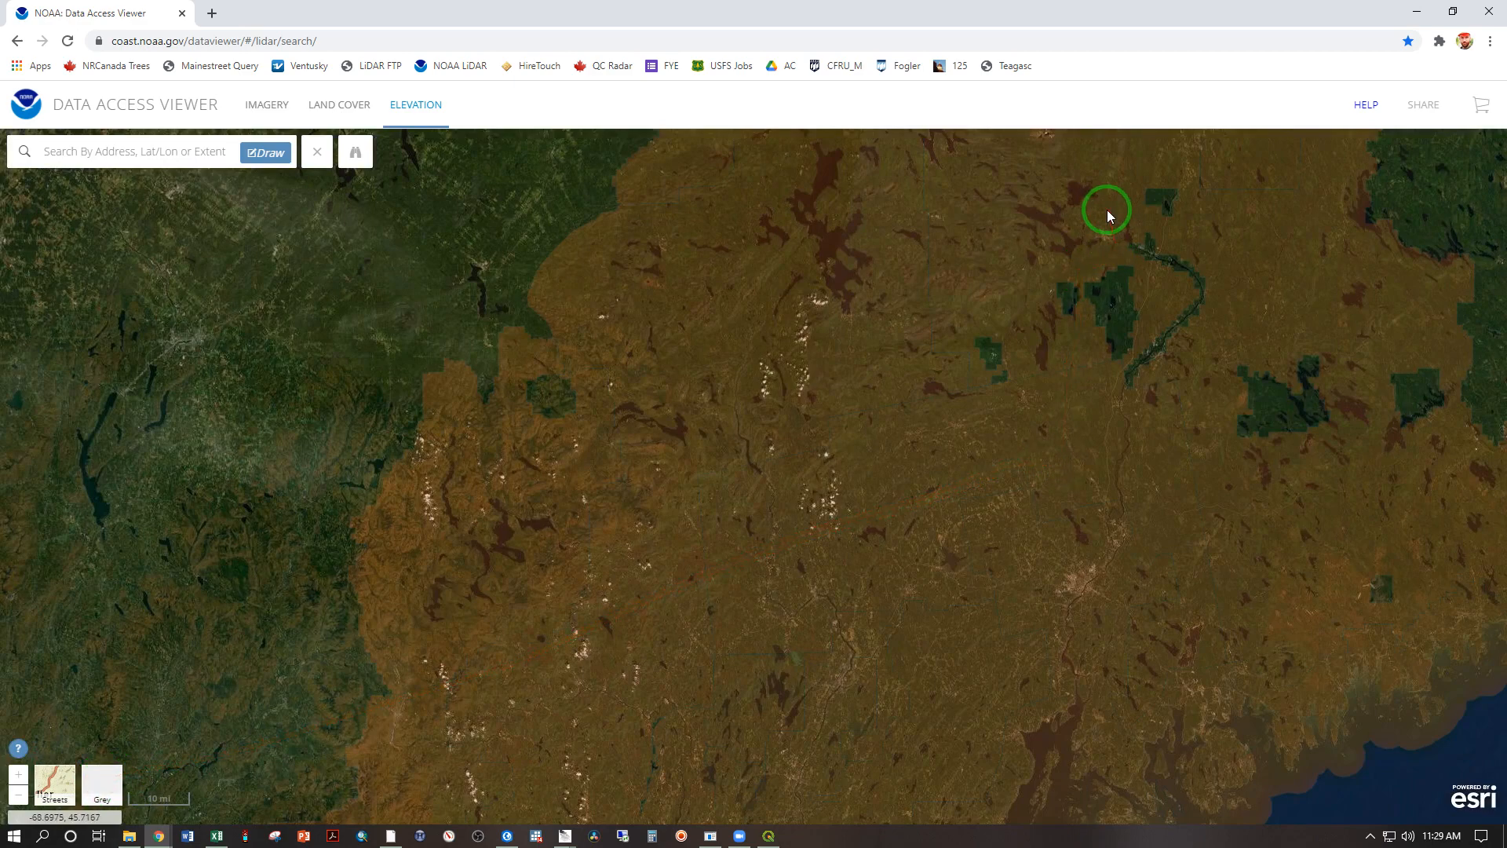
# Step: Draw a rectangular search area covering the mountain's southern bowls and the lowland to the south
pyautogui.moveTo(1103, 212); pyautogui.dragTo(1039, 417)
pyautogui.scroll(5, 955, 393)
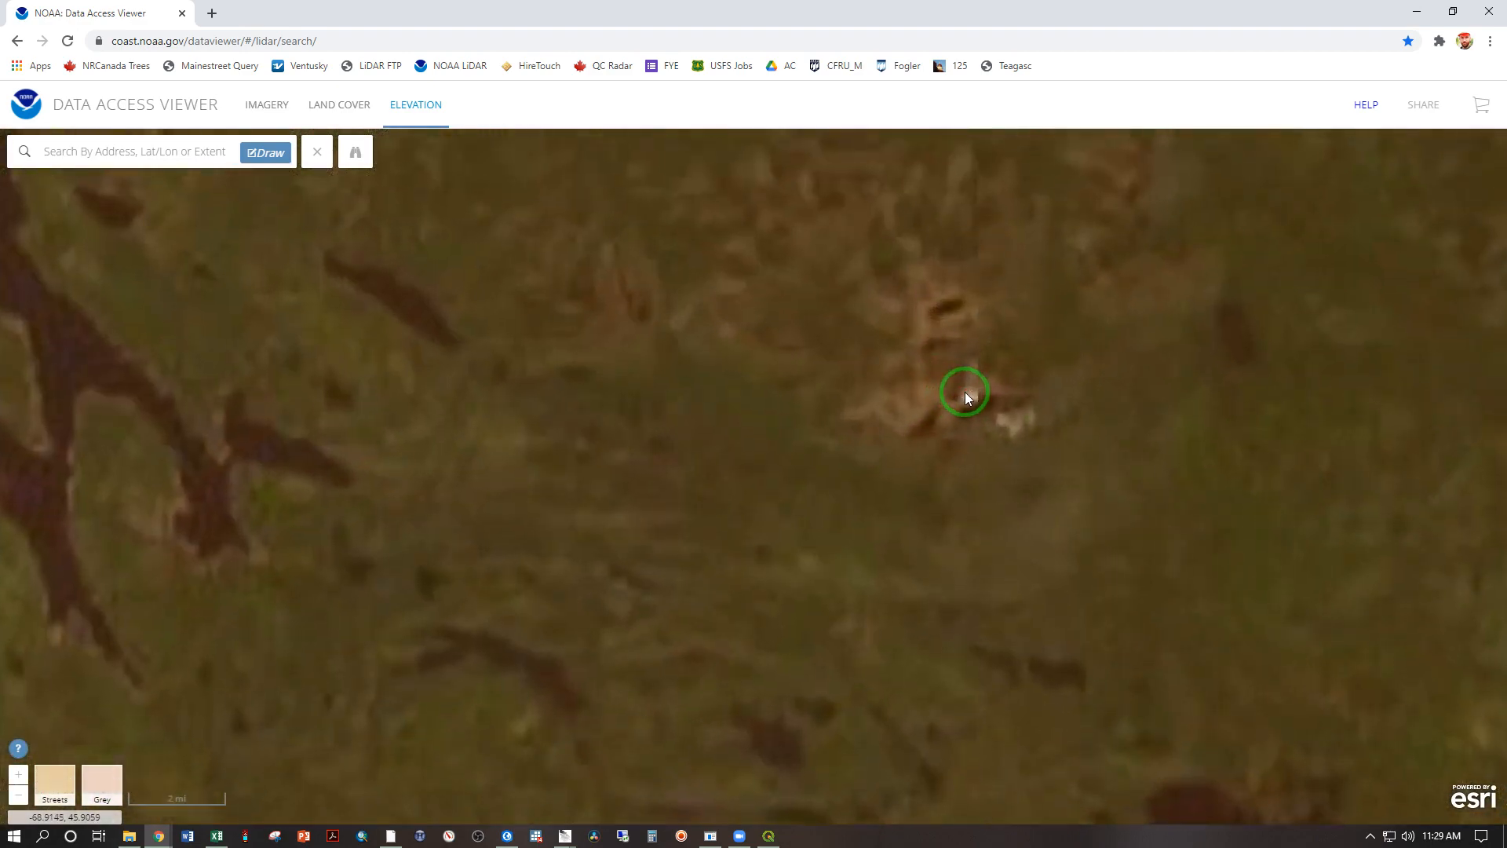
pyautogui.scroll(-2, 938, 403)
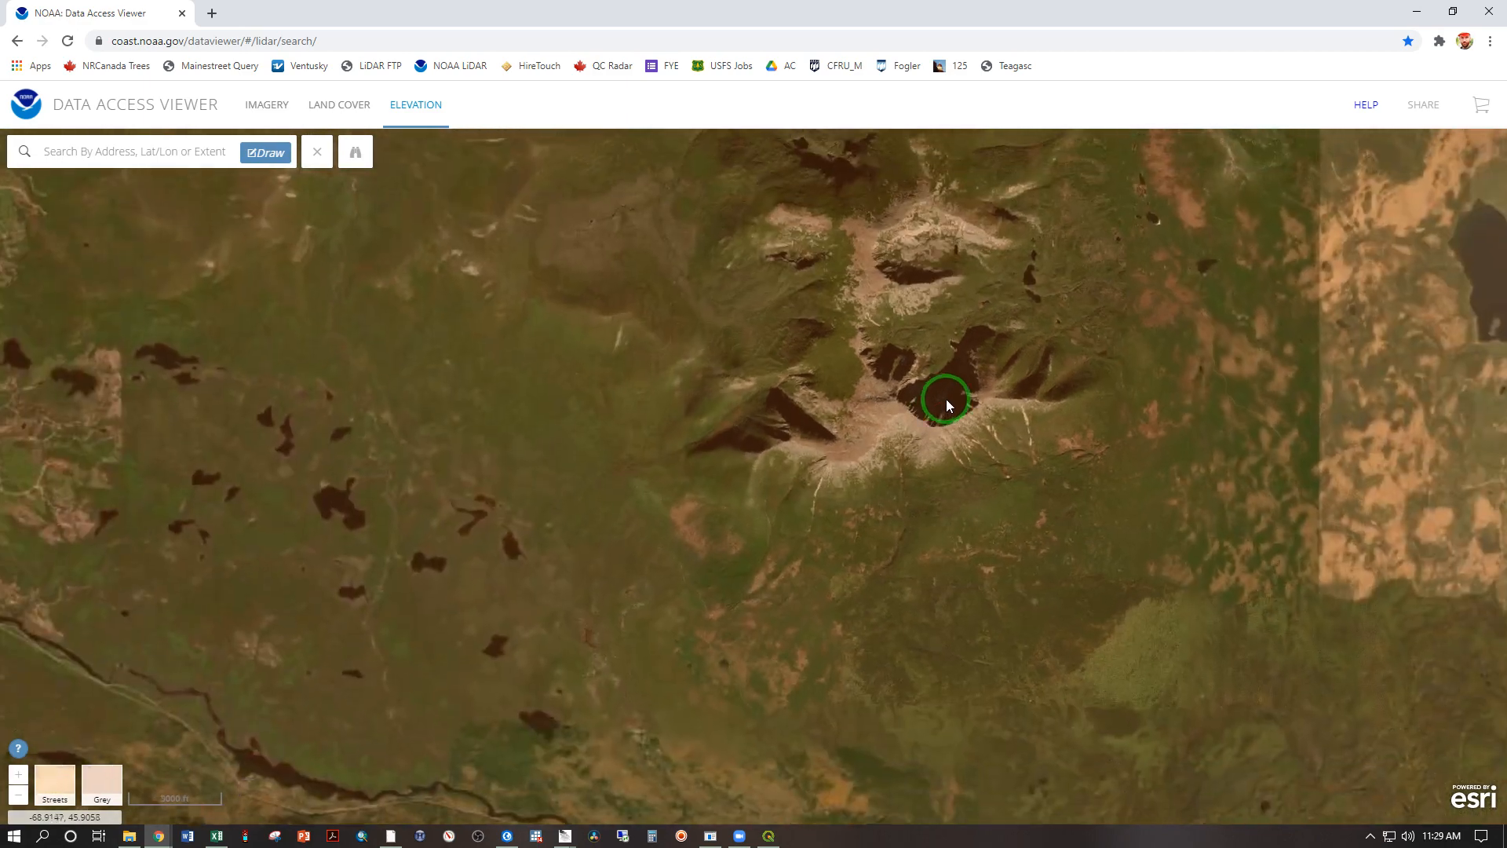
pyautogui.moveTo(945, 399); pyautogui.dragTo(910, 448)
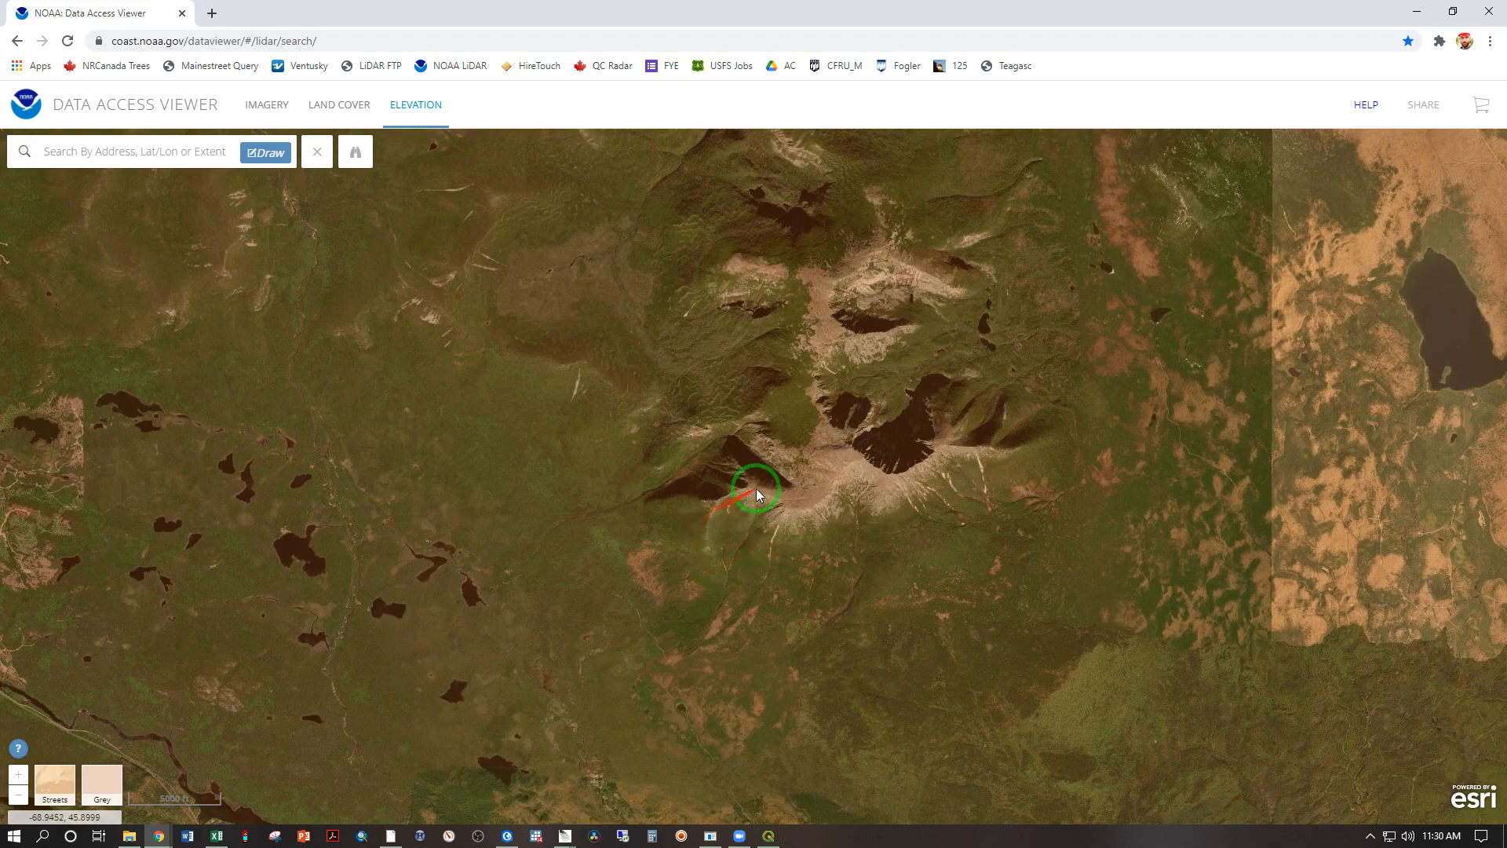
pyautogui.click(261, 154)
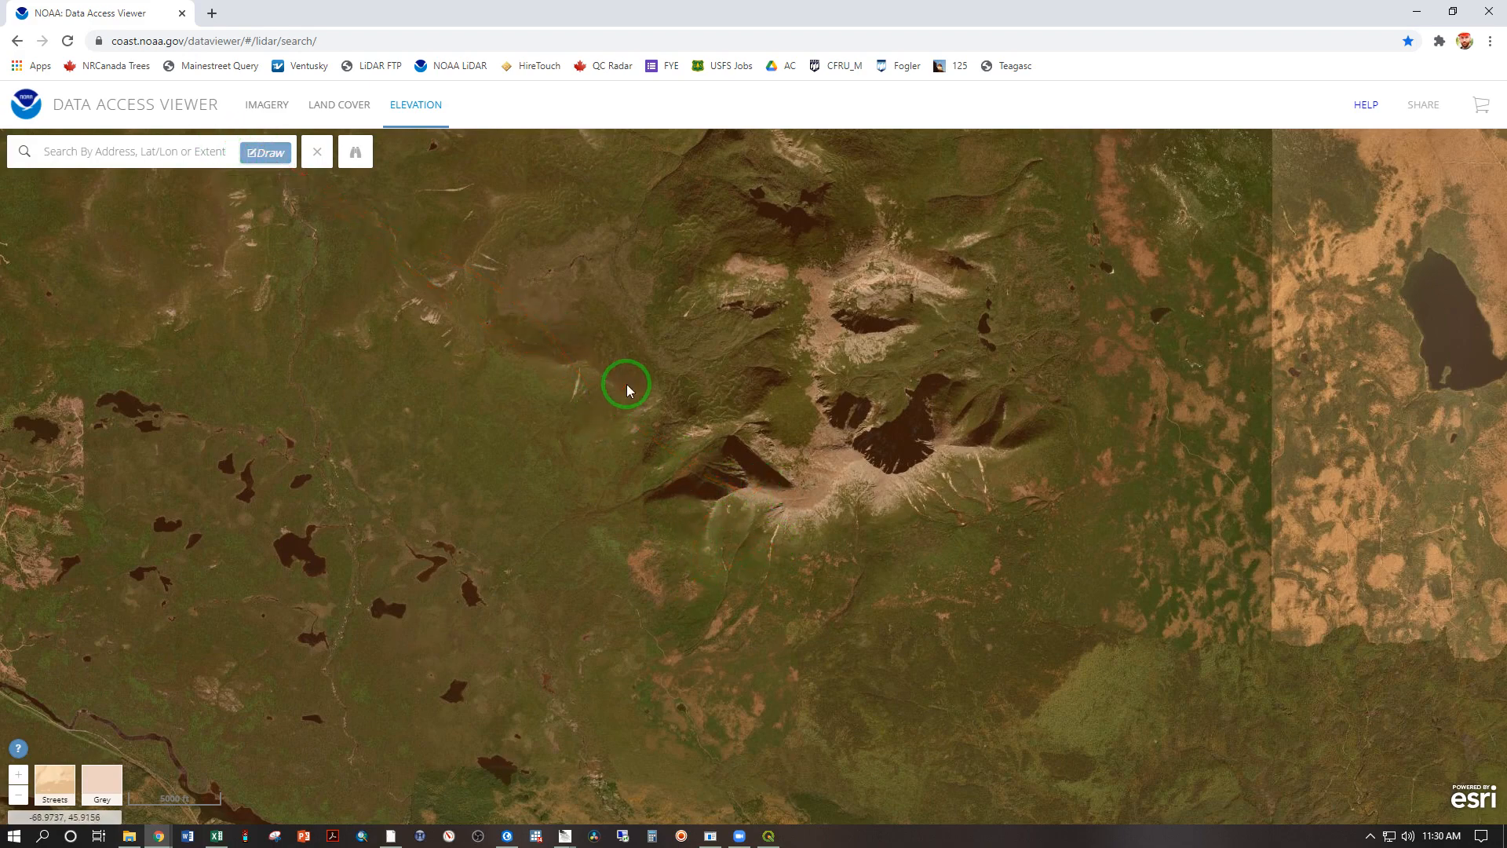
pyautogui.moveTo(628, 385)
pyautogui.mouseDown()
pyautogui.moveTo(1042, 609)
pyautogui.moveTo(1064, 717)
pyautogui.moveTo(1044, 728)
pyautogui.moveTo(1057, 727)
pyautogui.mouseUp()
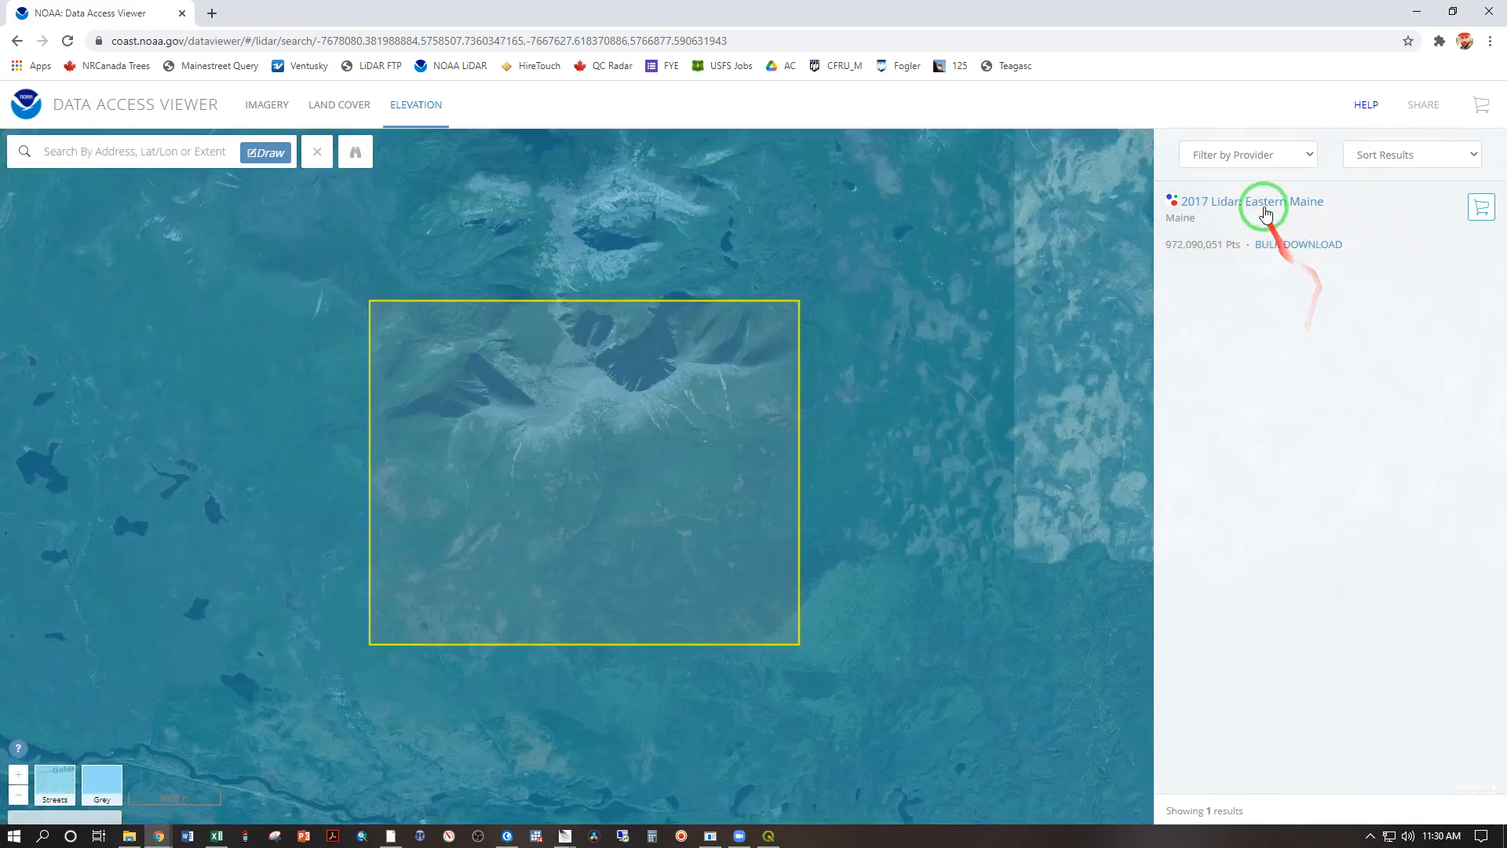
# Step: Add the 2017 Lidar: Eastern Maine dataset to the cart and proceed to its provisioning options
pyautogui.click(1264, 204)
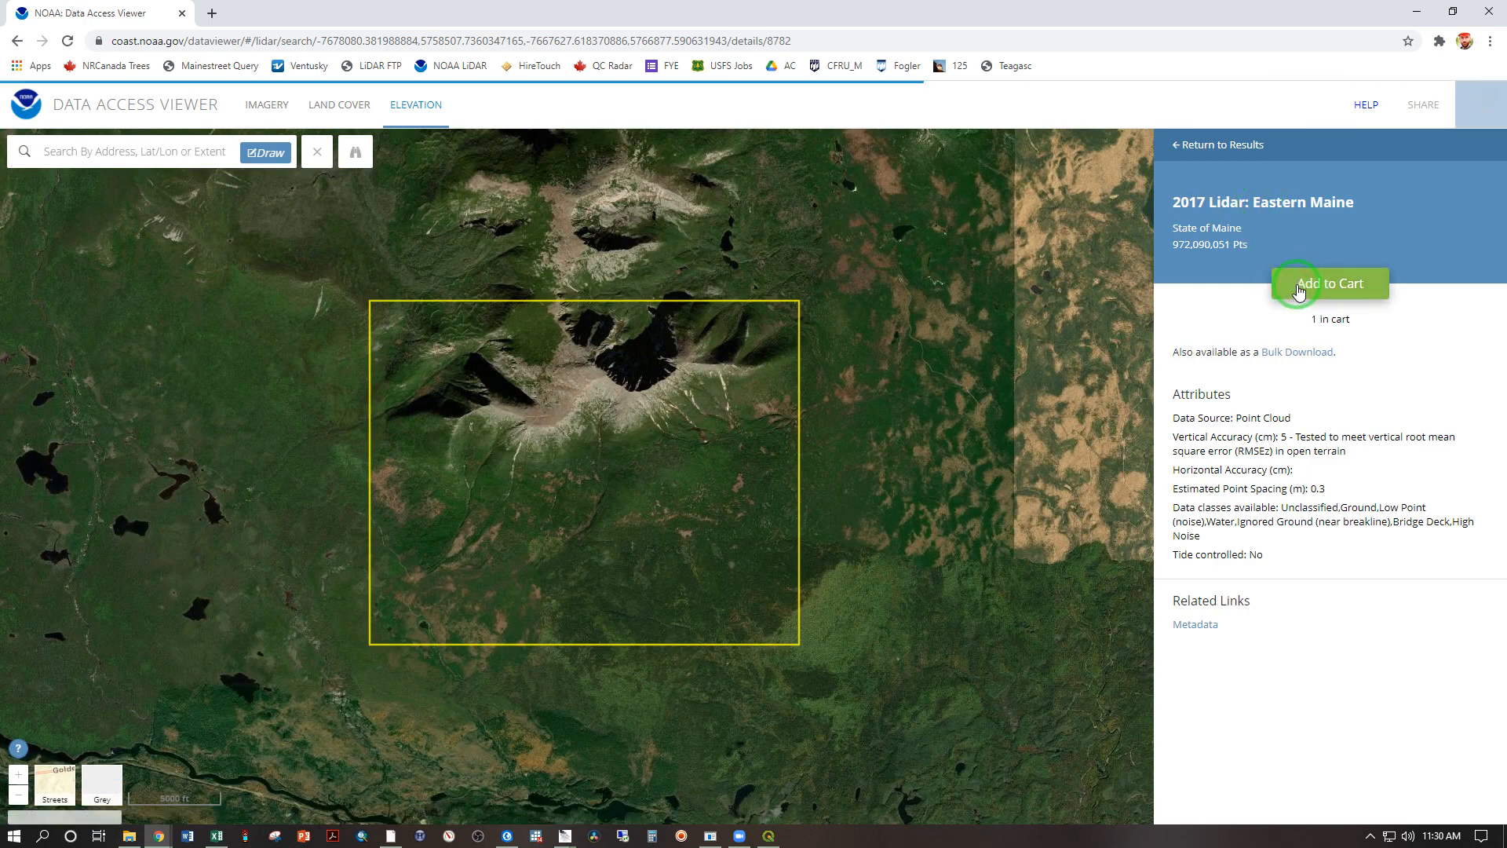
pyautogui.click(1482, 107)
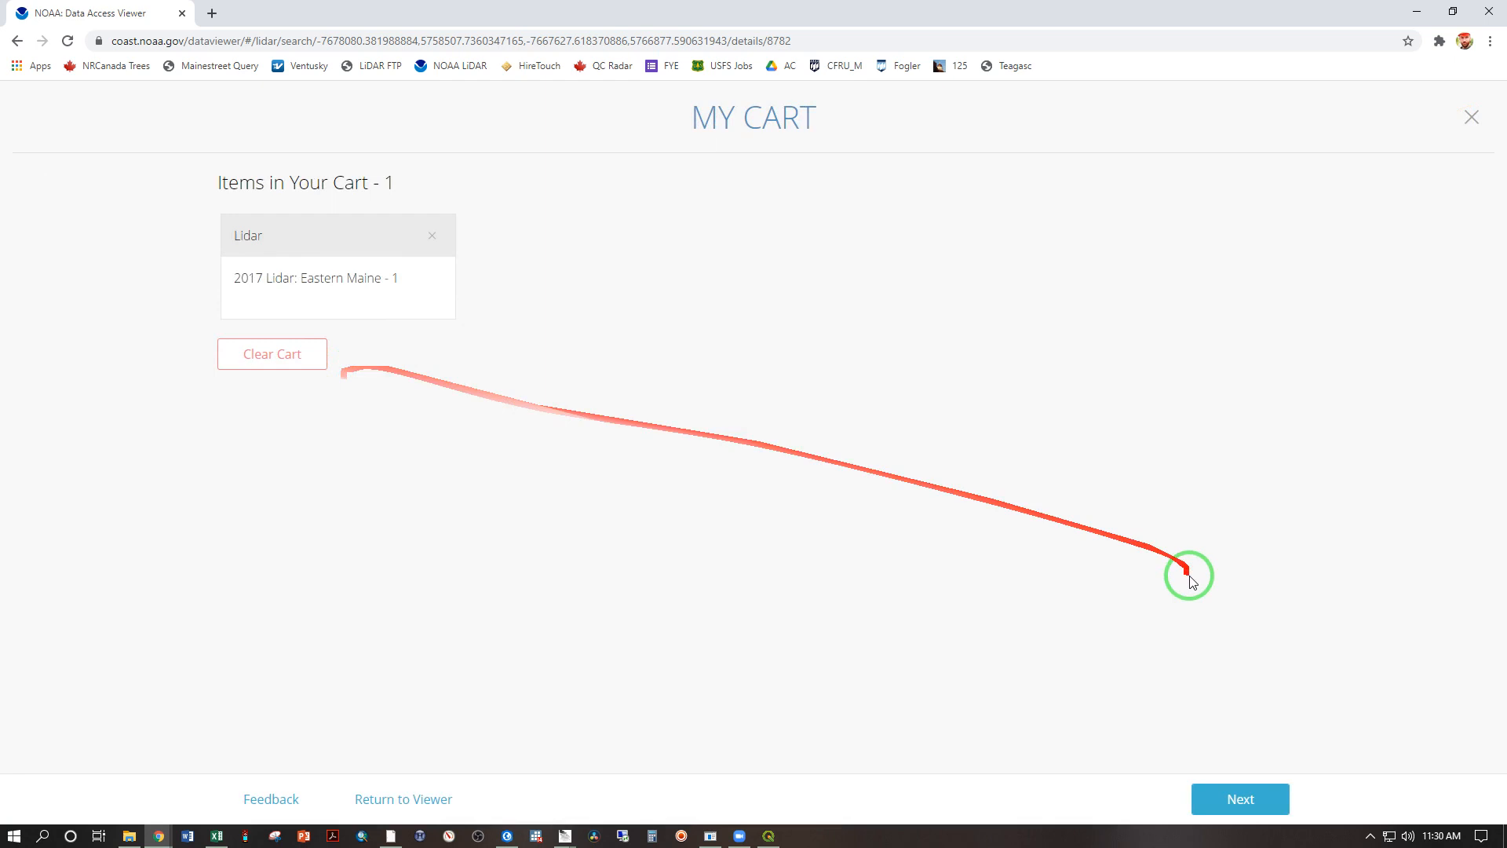
pyautogui.click(1238, 798)
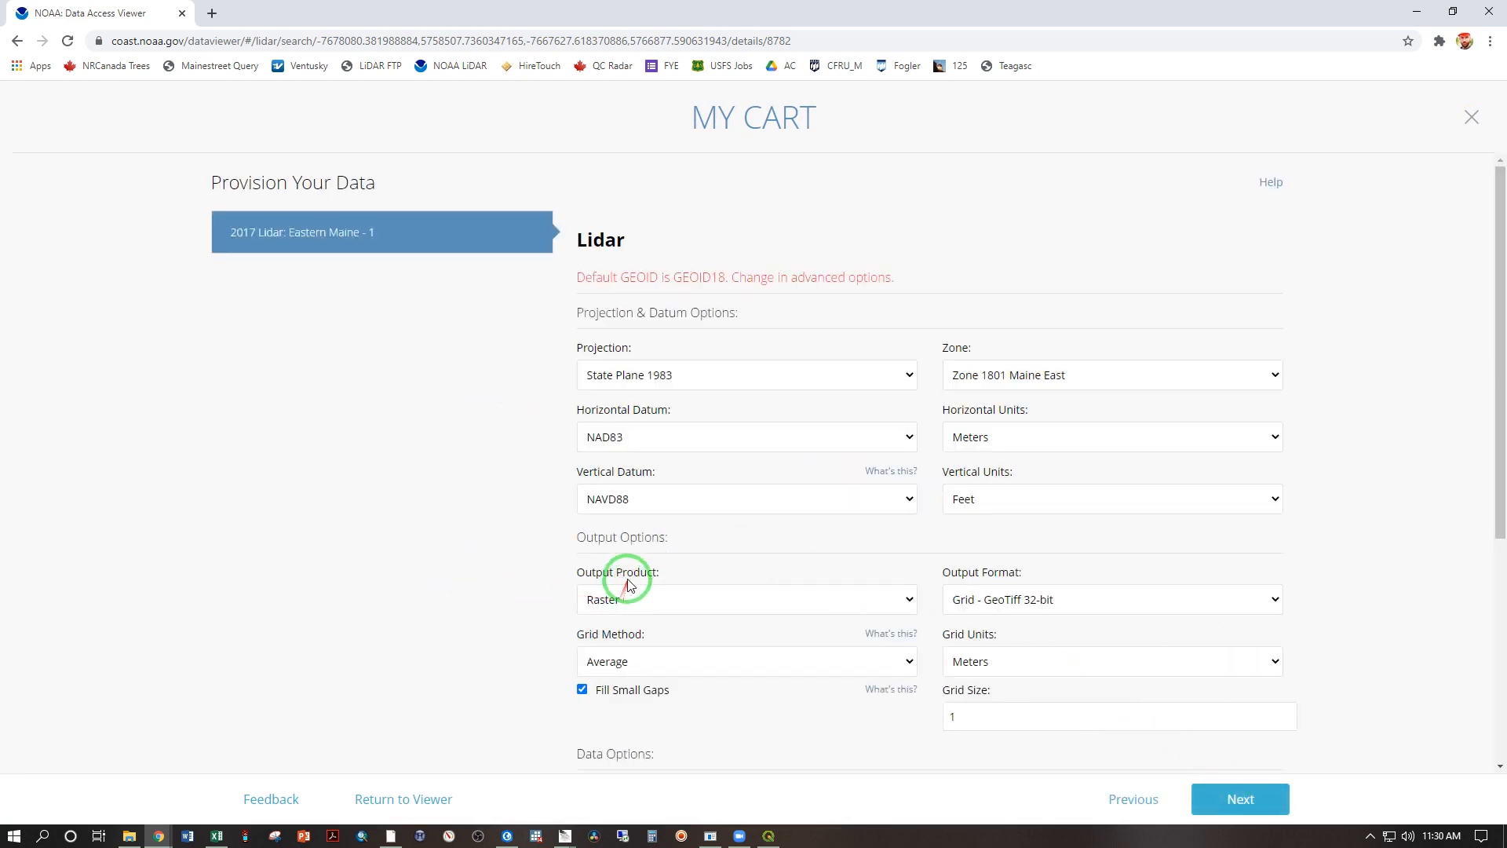
# Step: Set the raster's grid method to Spline and its grid size to 5 meters
pyautogui.scroll(-1, 531, 599)
pyautogui.scroll(-1, 531, 600)
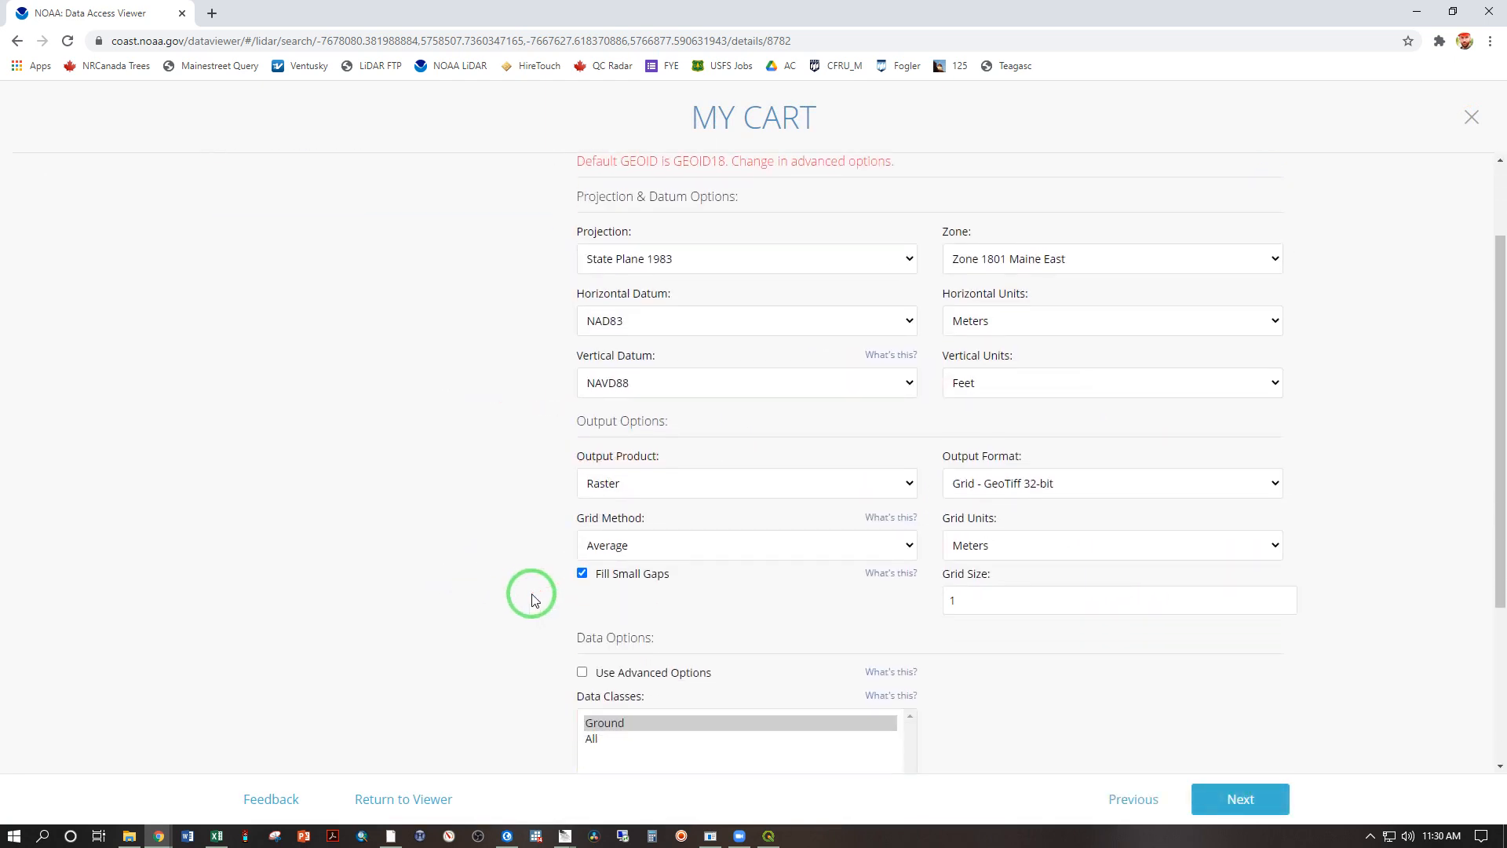
pyautogui.click(907, 514)
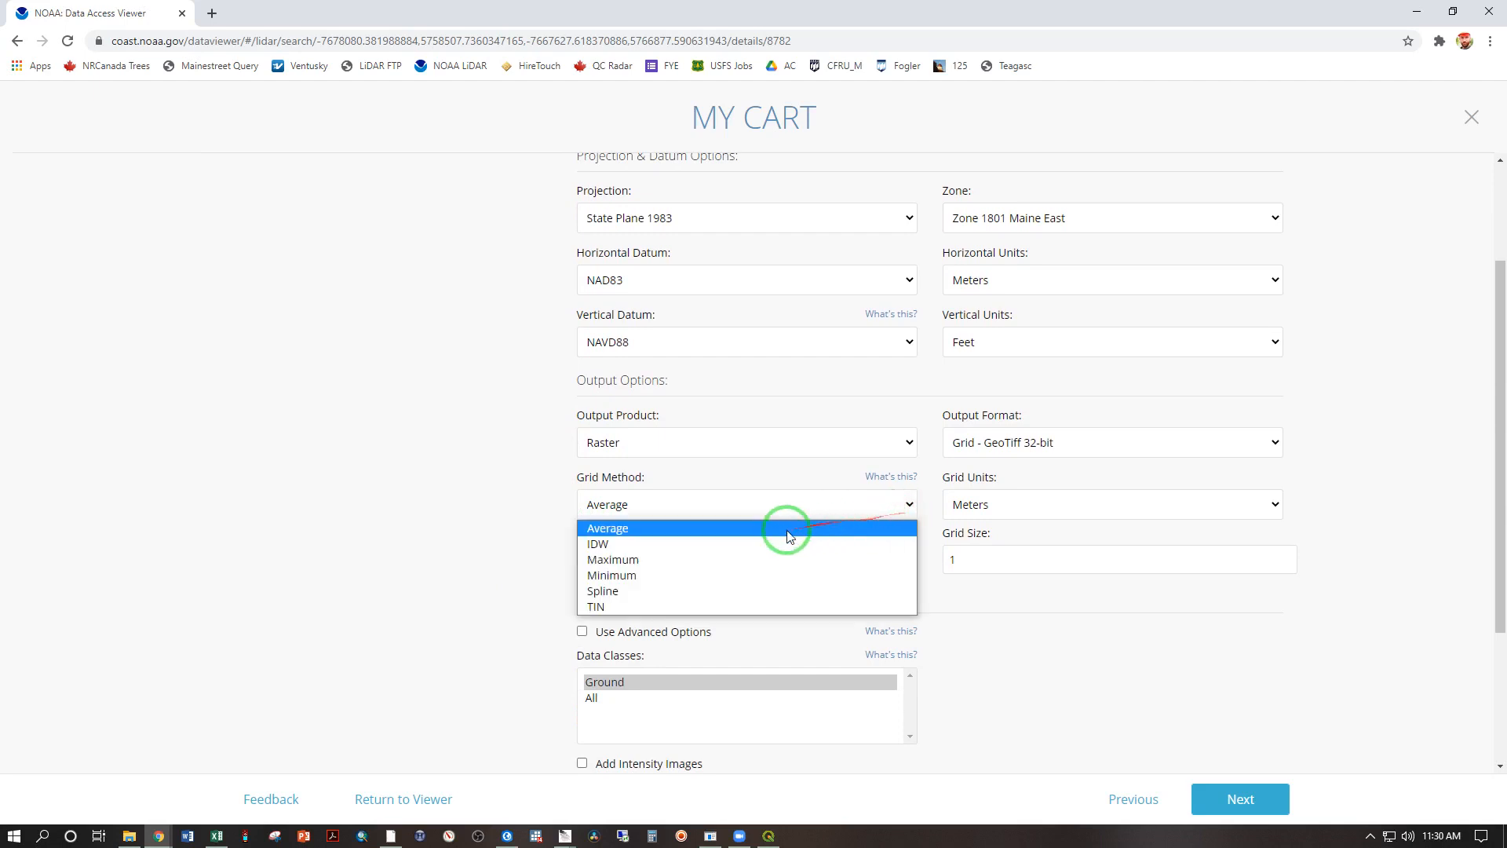
pyautogui.click(683, 590)
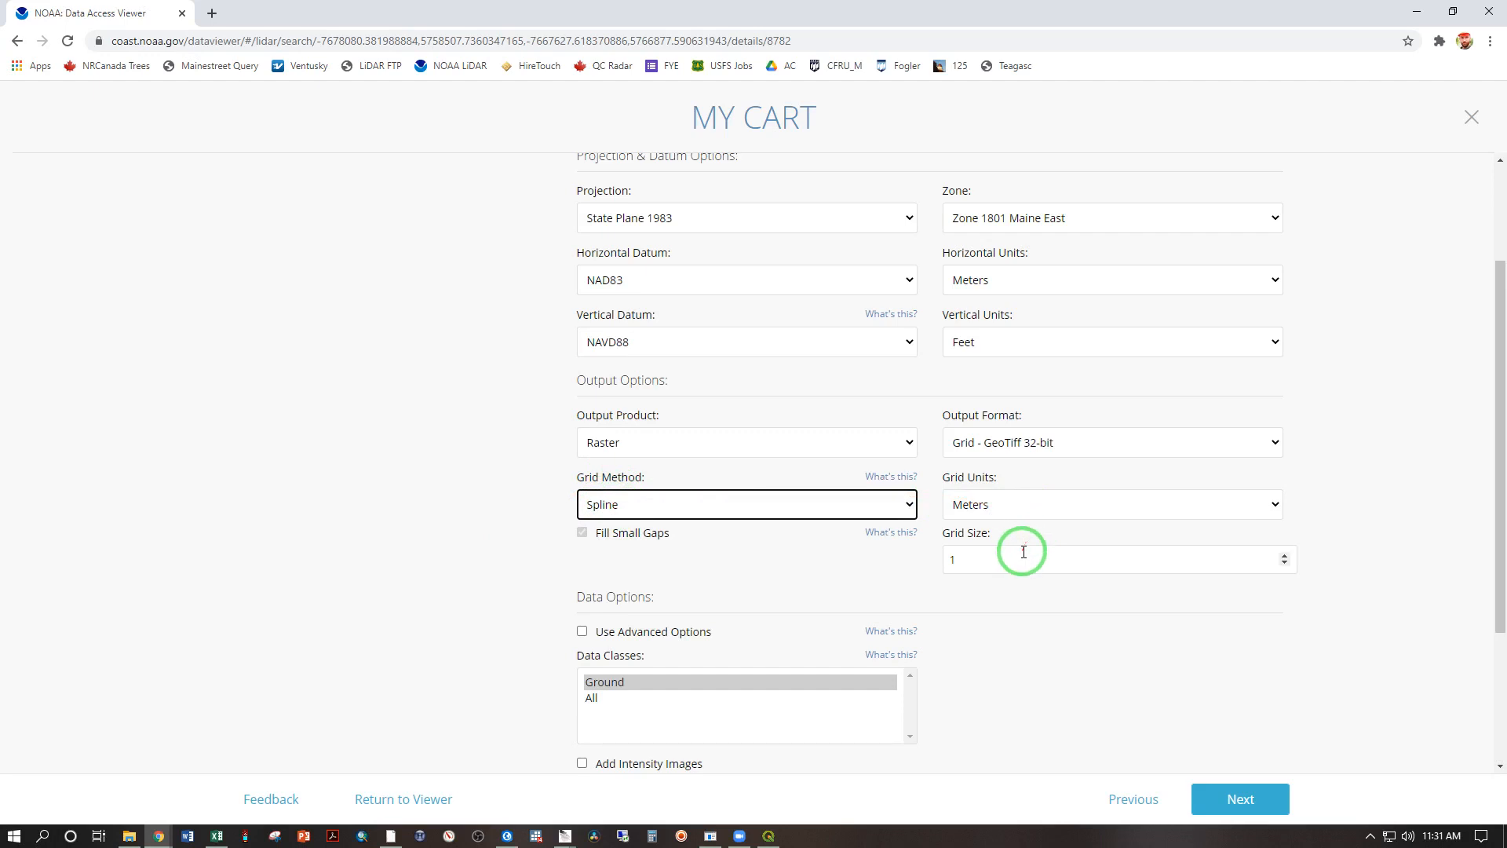
pyautogui.moveTo(1021, 555); pyautogui.dragTo(896, 554)
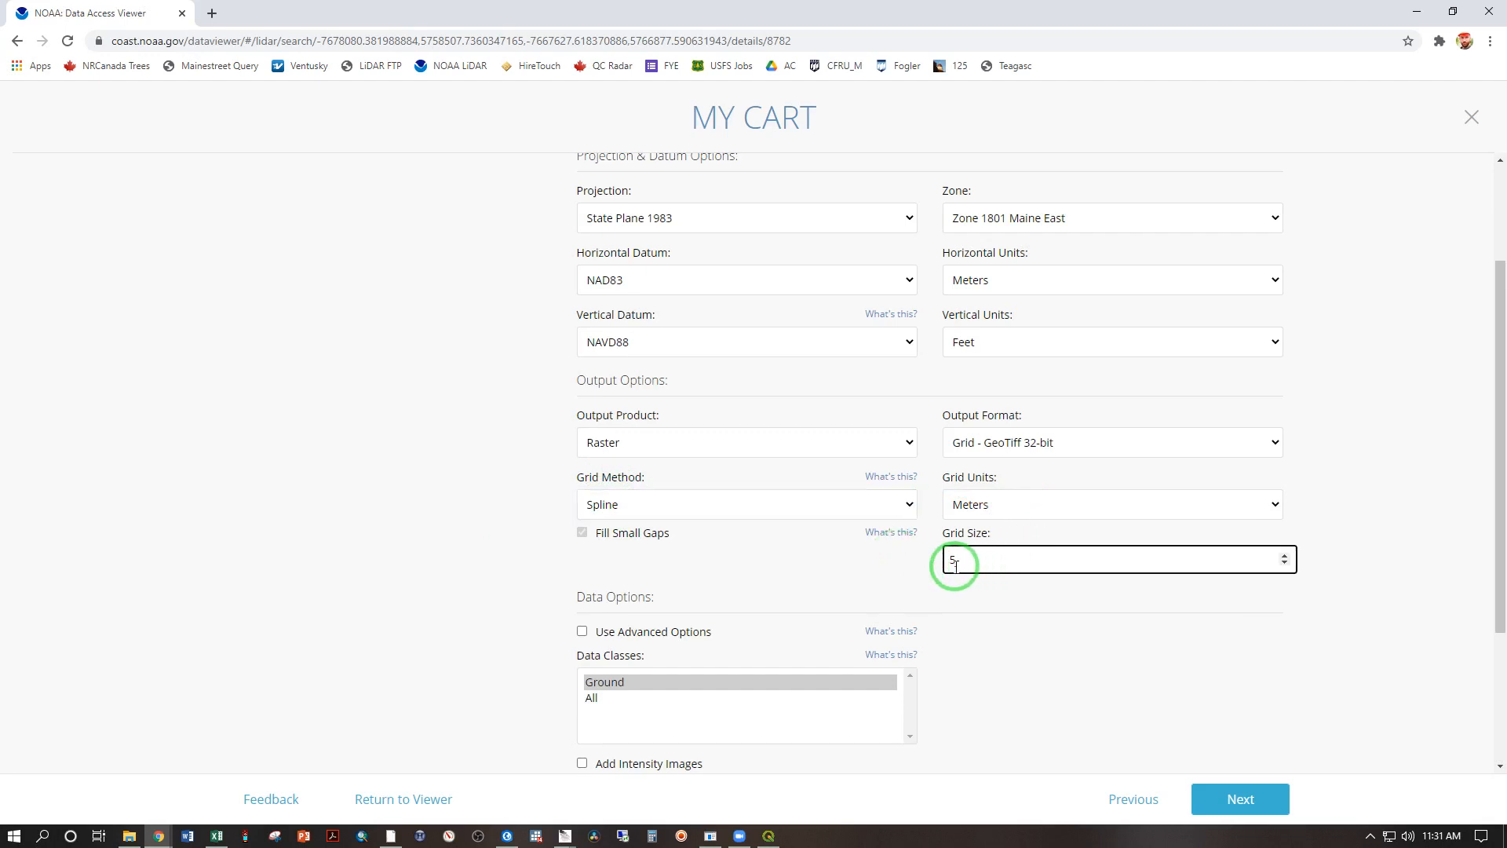
pyautogui.click(966, 594)
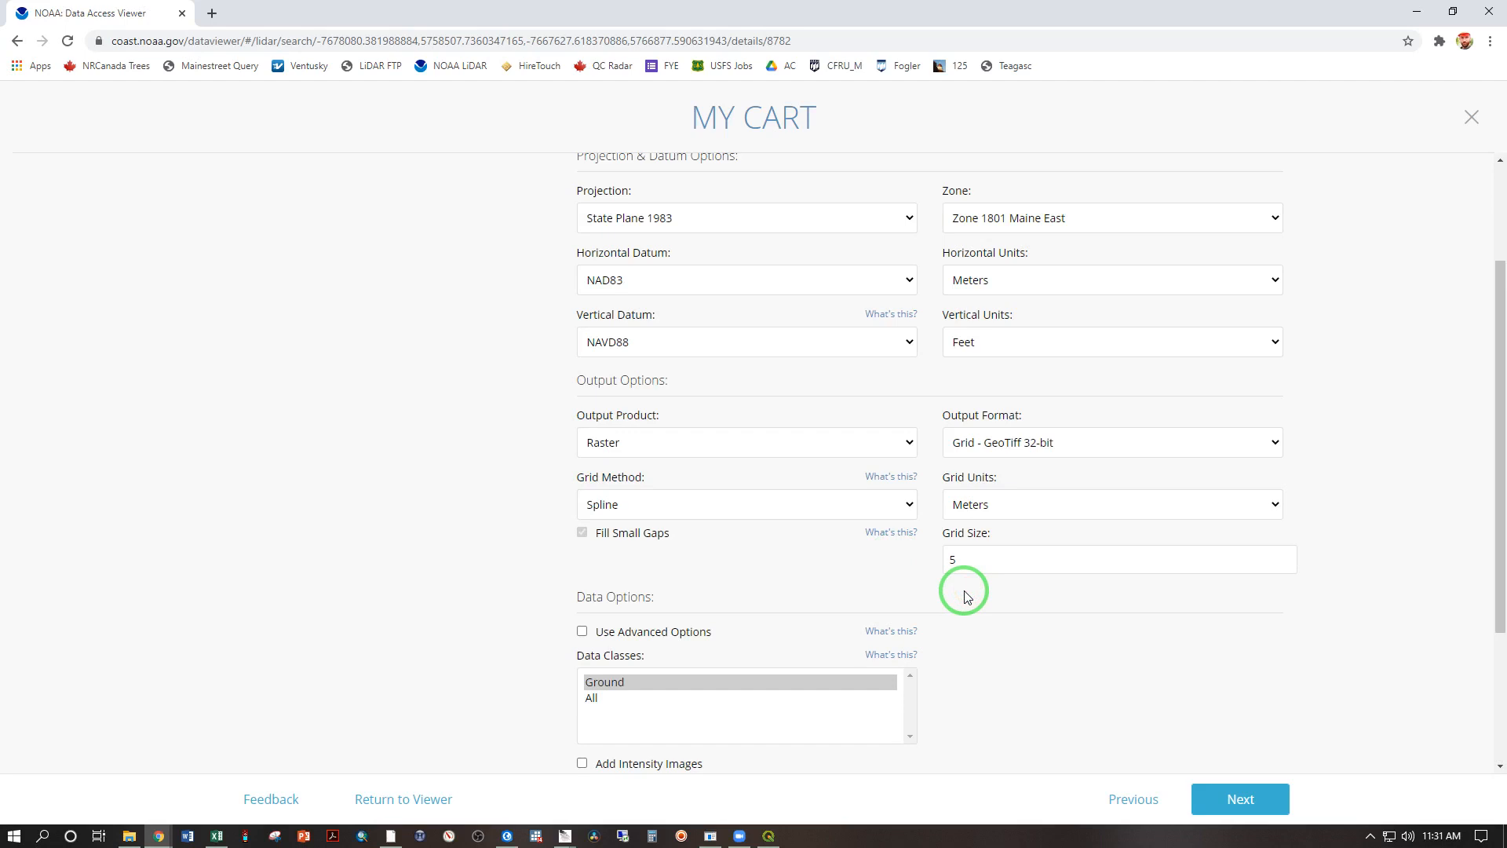
# Step: Set the output projection to UTM and continue to the delivery details
pyautogui.click(895, 219)
pyautogui.click(708, 257)
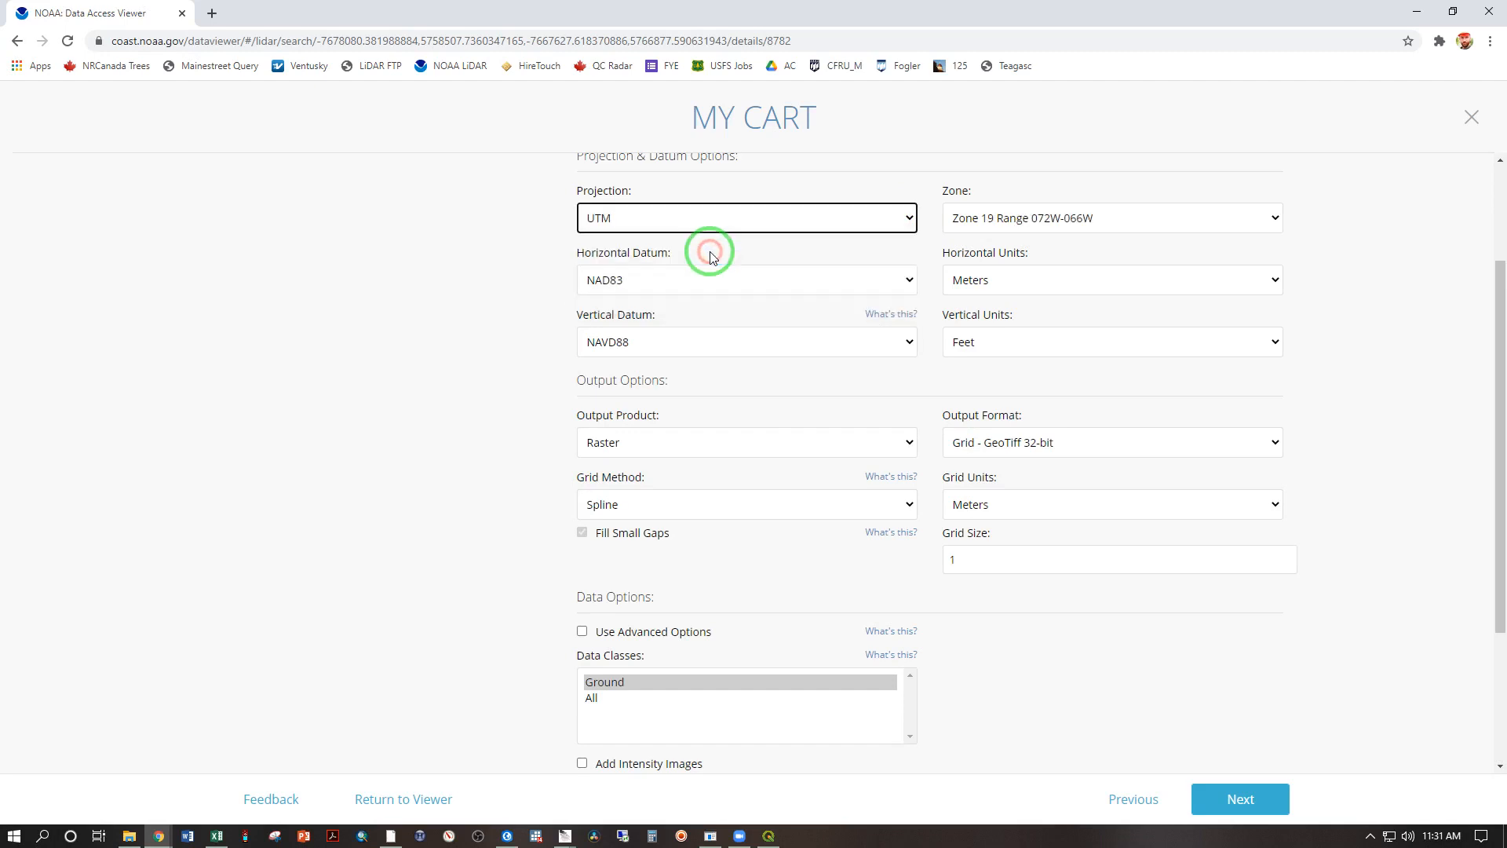
pyautogui.click(1221, 653)
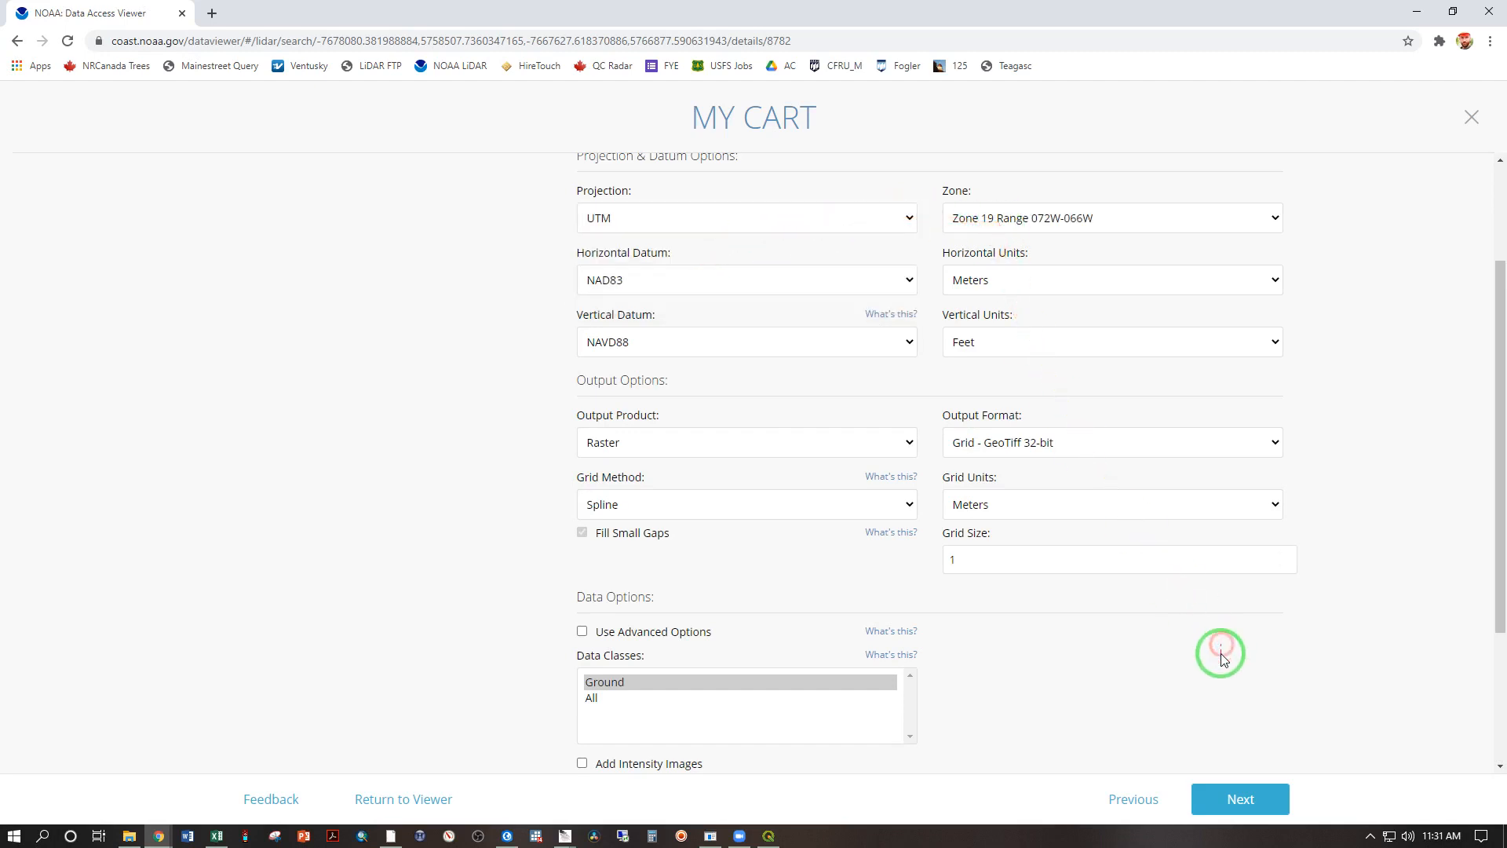
pyautogui.click(1244, 797)
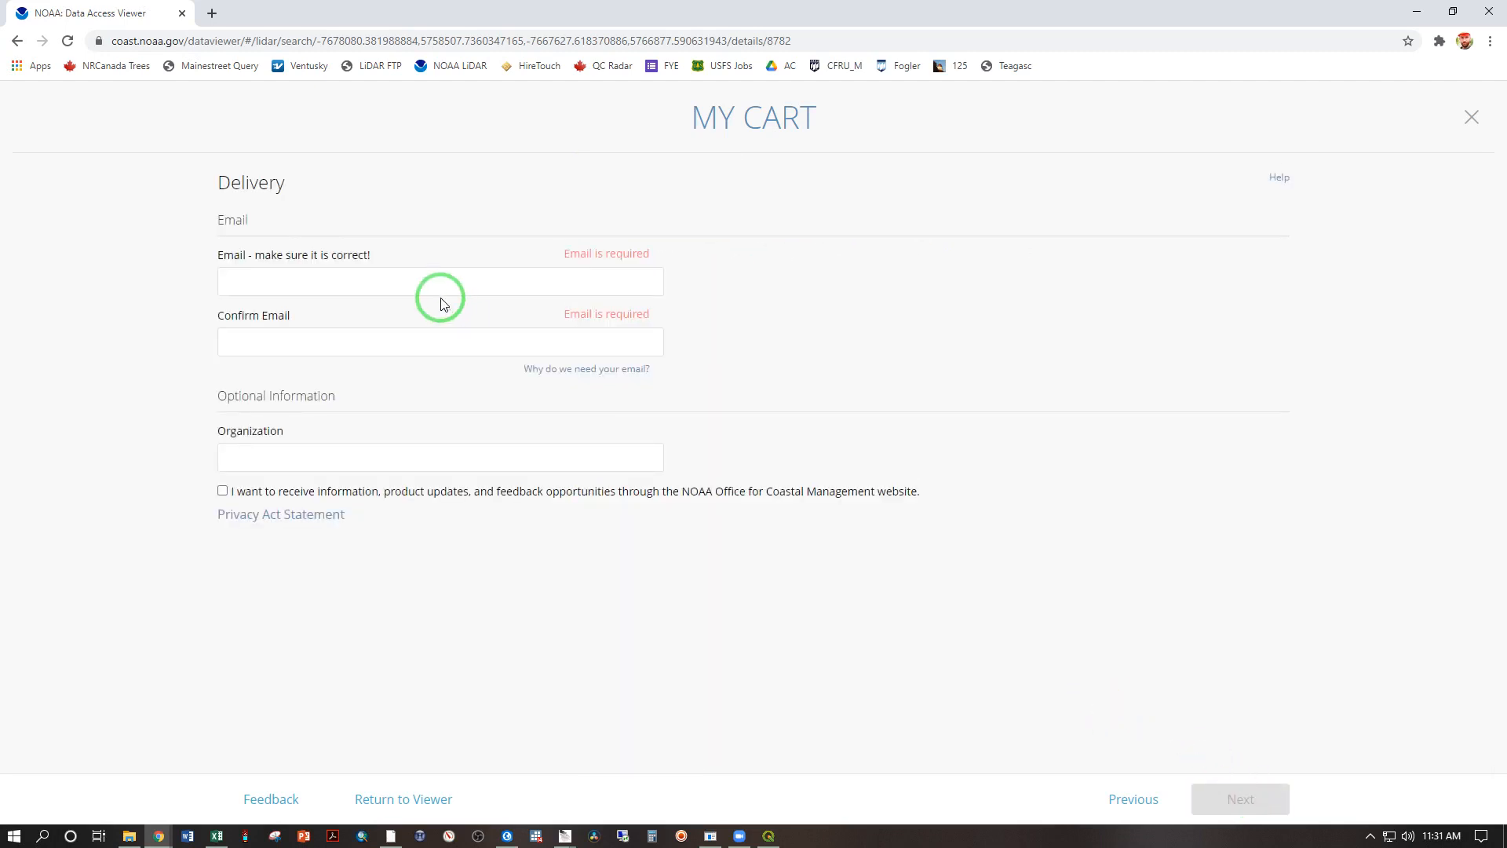
# Step: Fill in the contact's e-mail, its confirmation and the organization University of Maine at Fort Kent, and continue to the order review
pyautogui.click(439, 283)
pyautogui.click(296, 327)
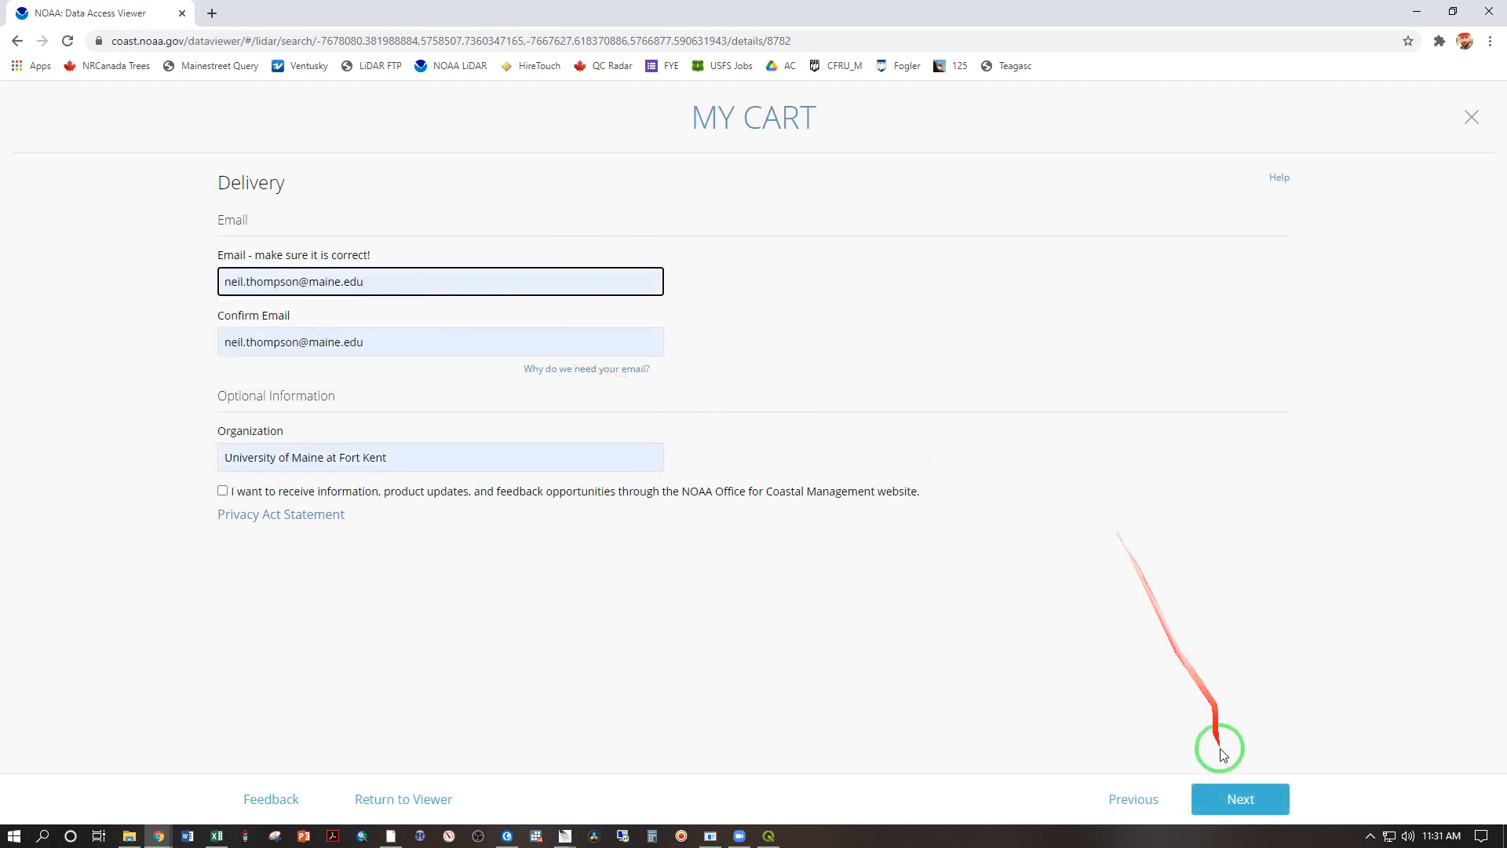
pyautogui.click(1238, 797)
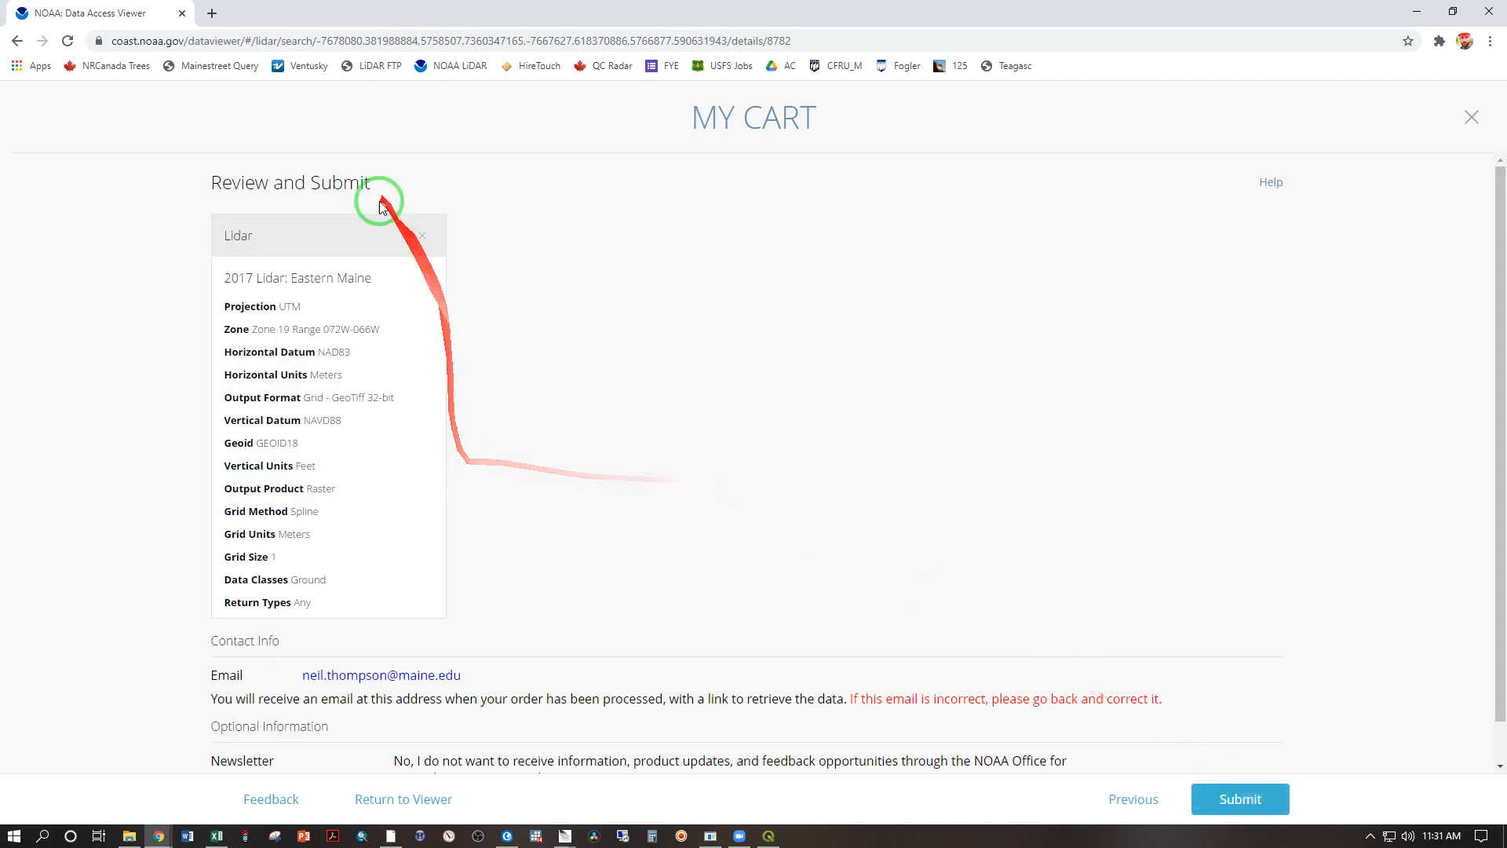
# Step: Review the 2017 Eastern Maine lidar order and submit it
pyautogui.scroll(-1, 807, 539)
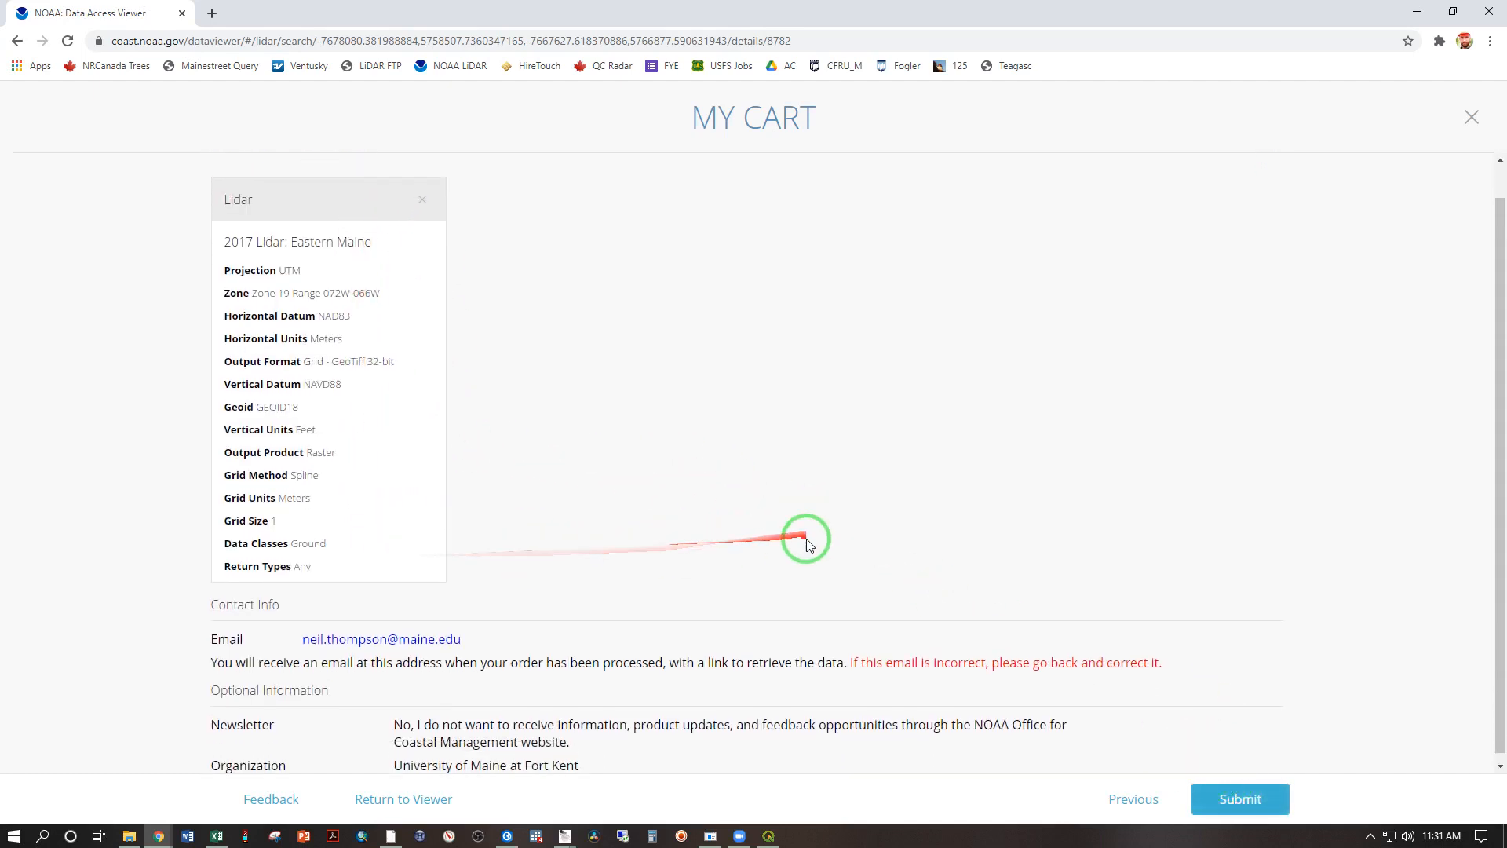
pyautogui.click(1252, 813)
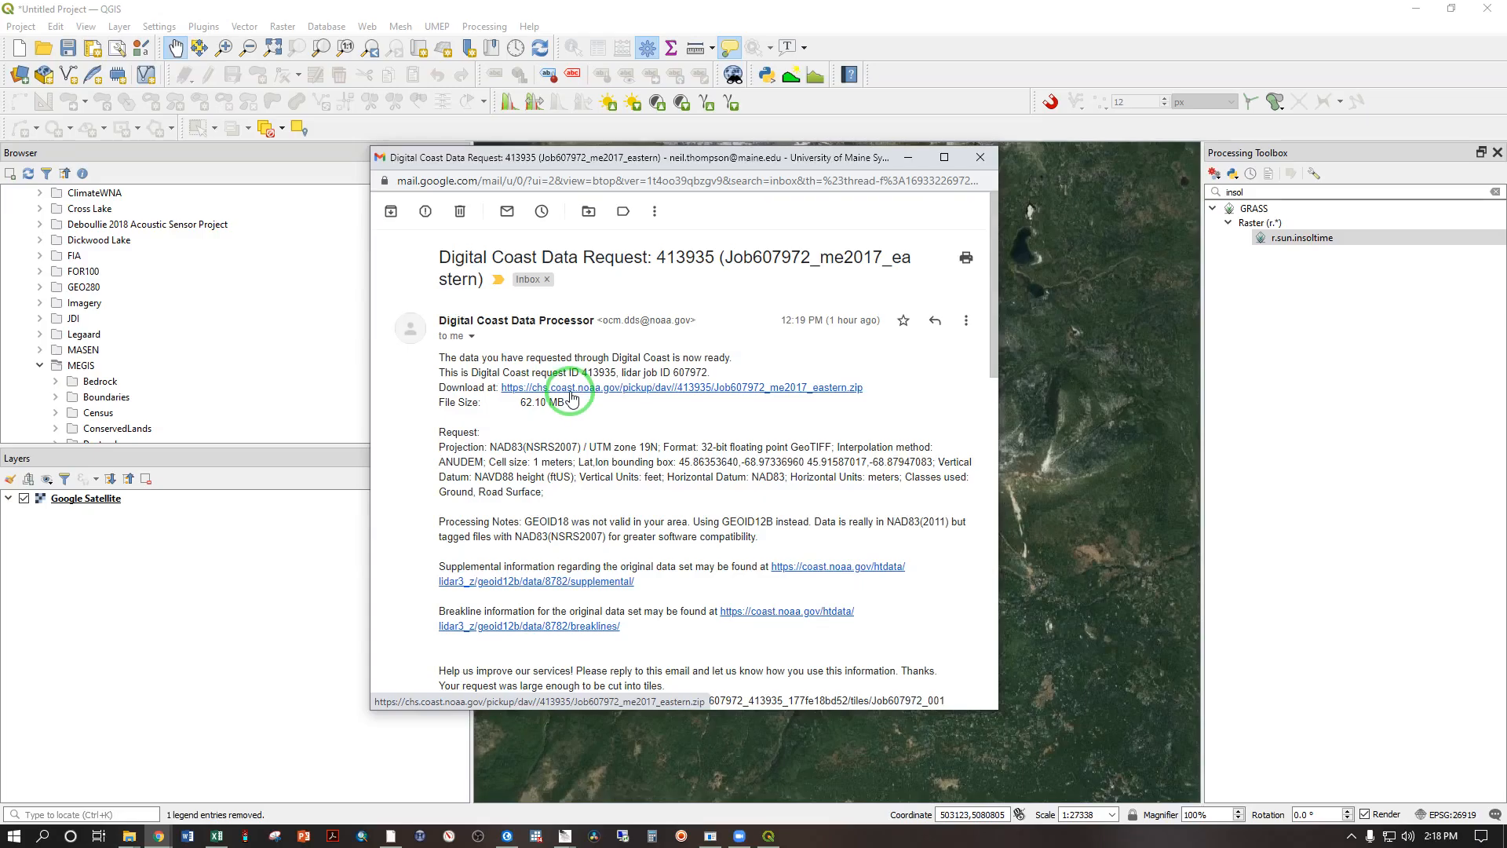
# Step: Review the Digital Coast data request e-mail, download the Eastern Maine lidar zip from its link and open the archive
pyautogui.scroll(-5, 561, 392)
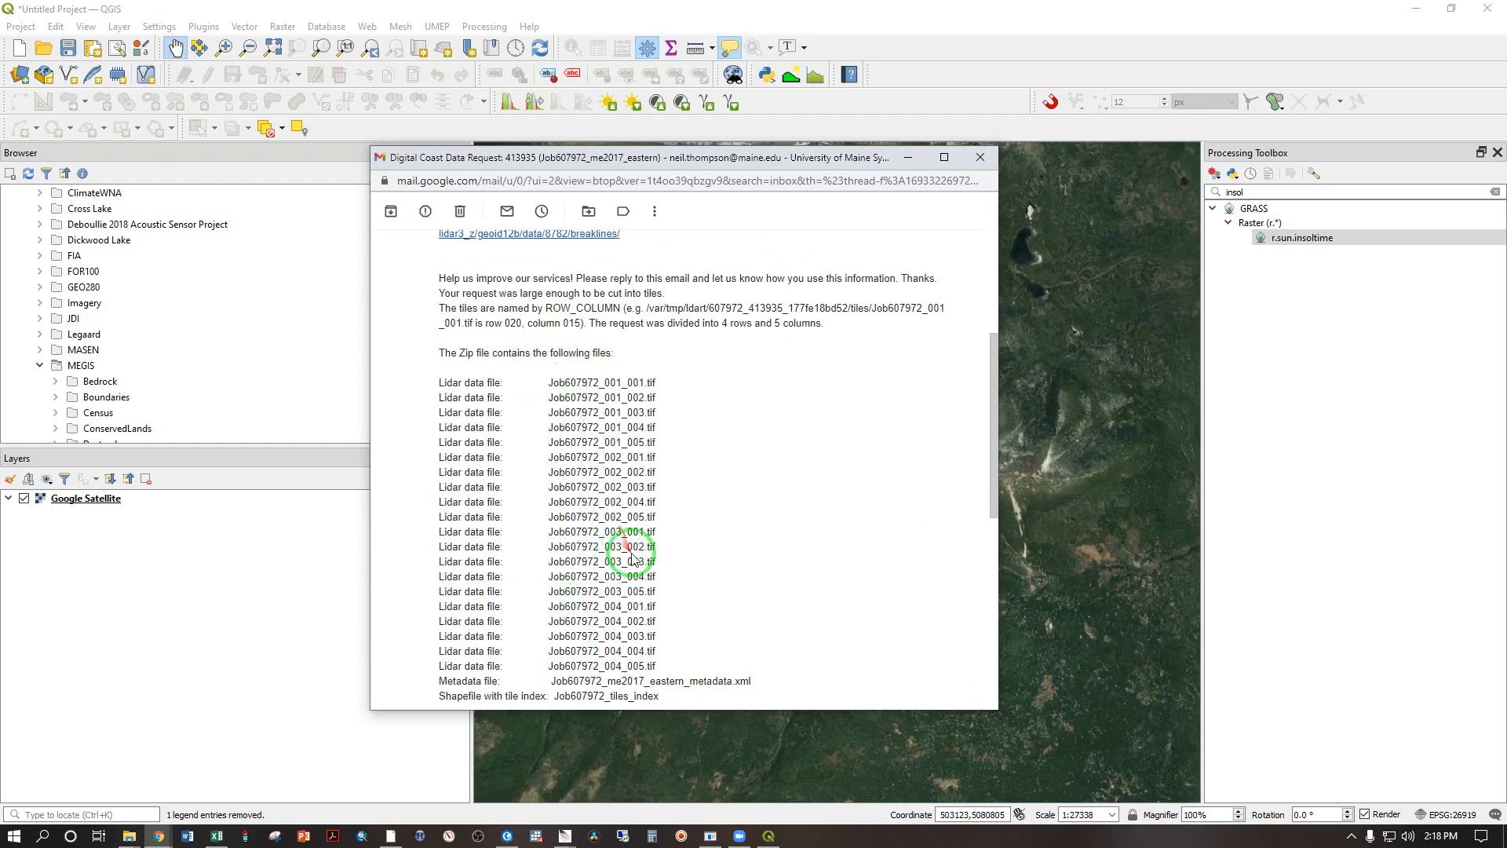
pyautogui.scroll(5, 628, 554)
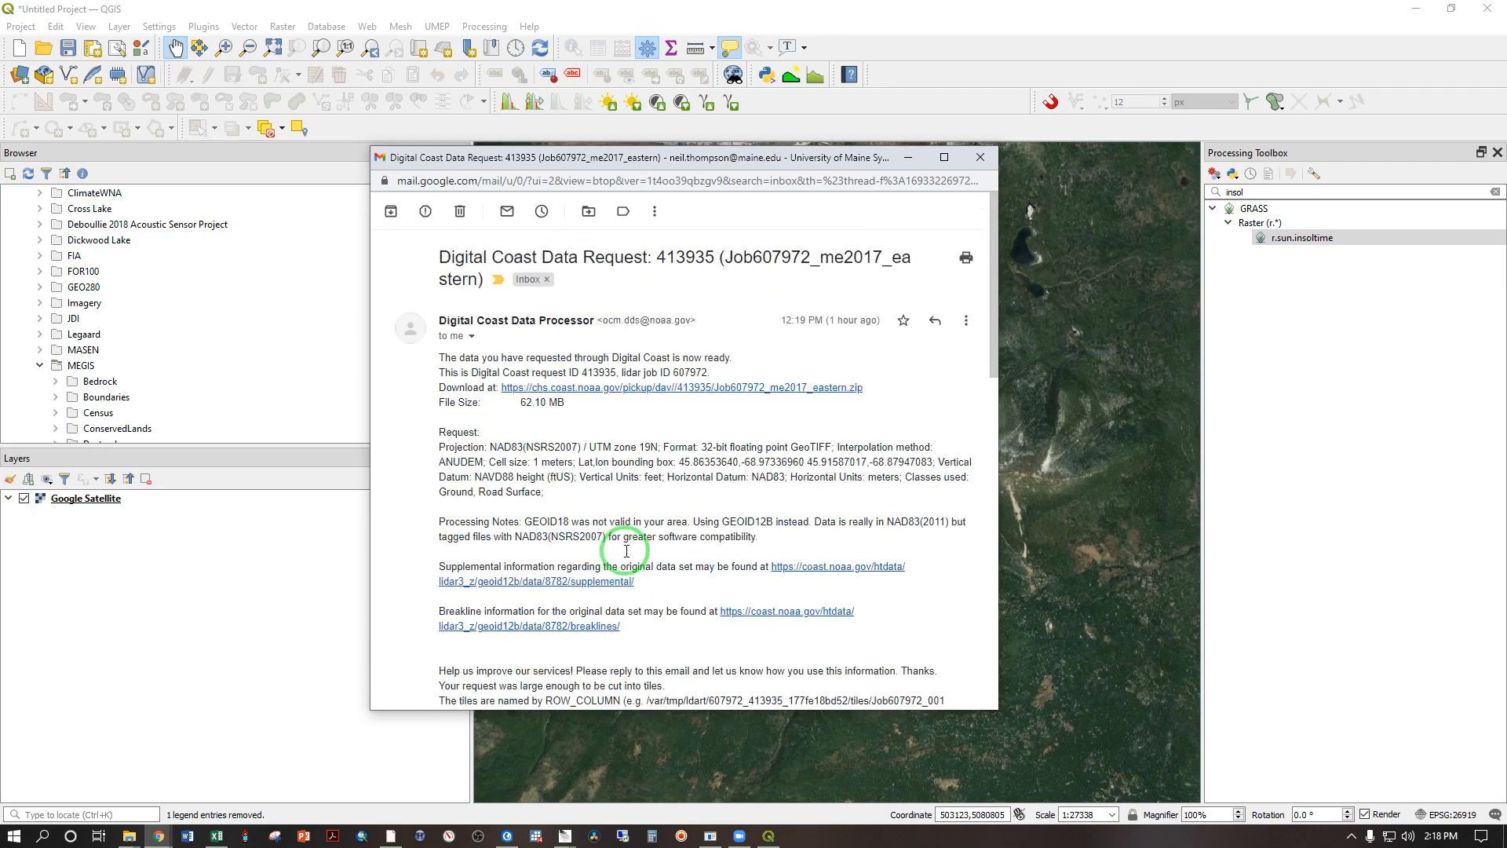
pyautogui.click(644, 388)
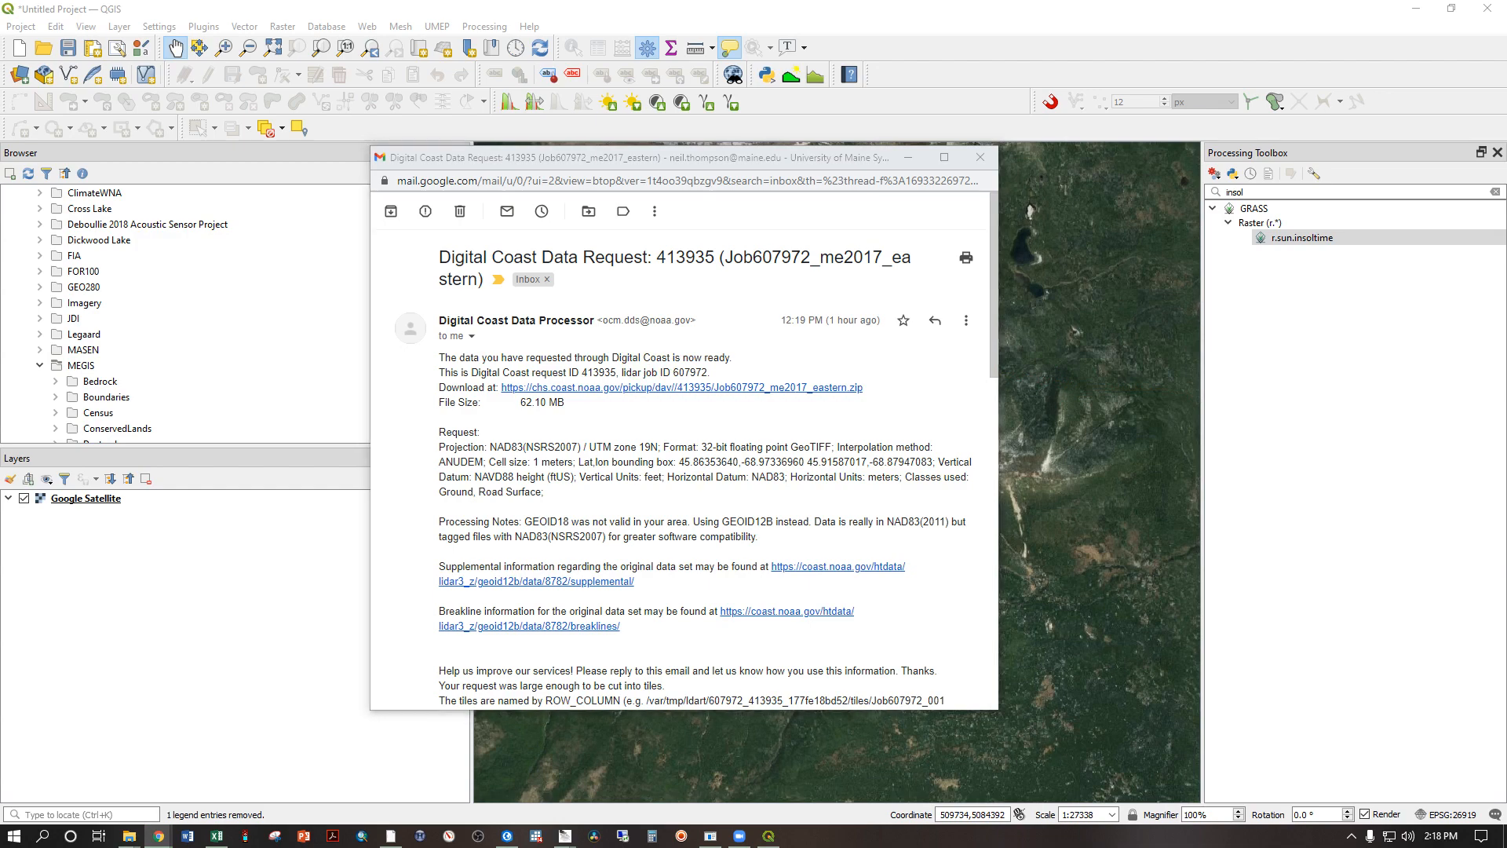
pyautogui.moveTo(1506, 135); pyautogui.dragTo(876, 122)
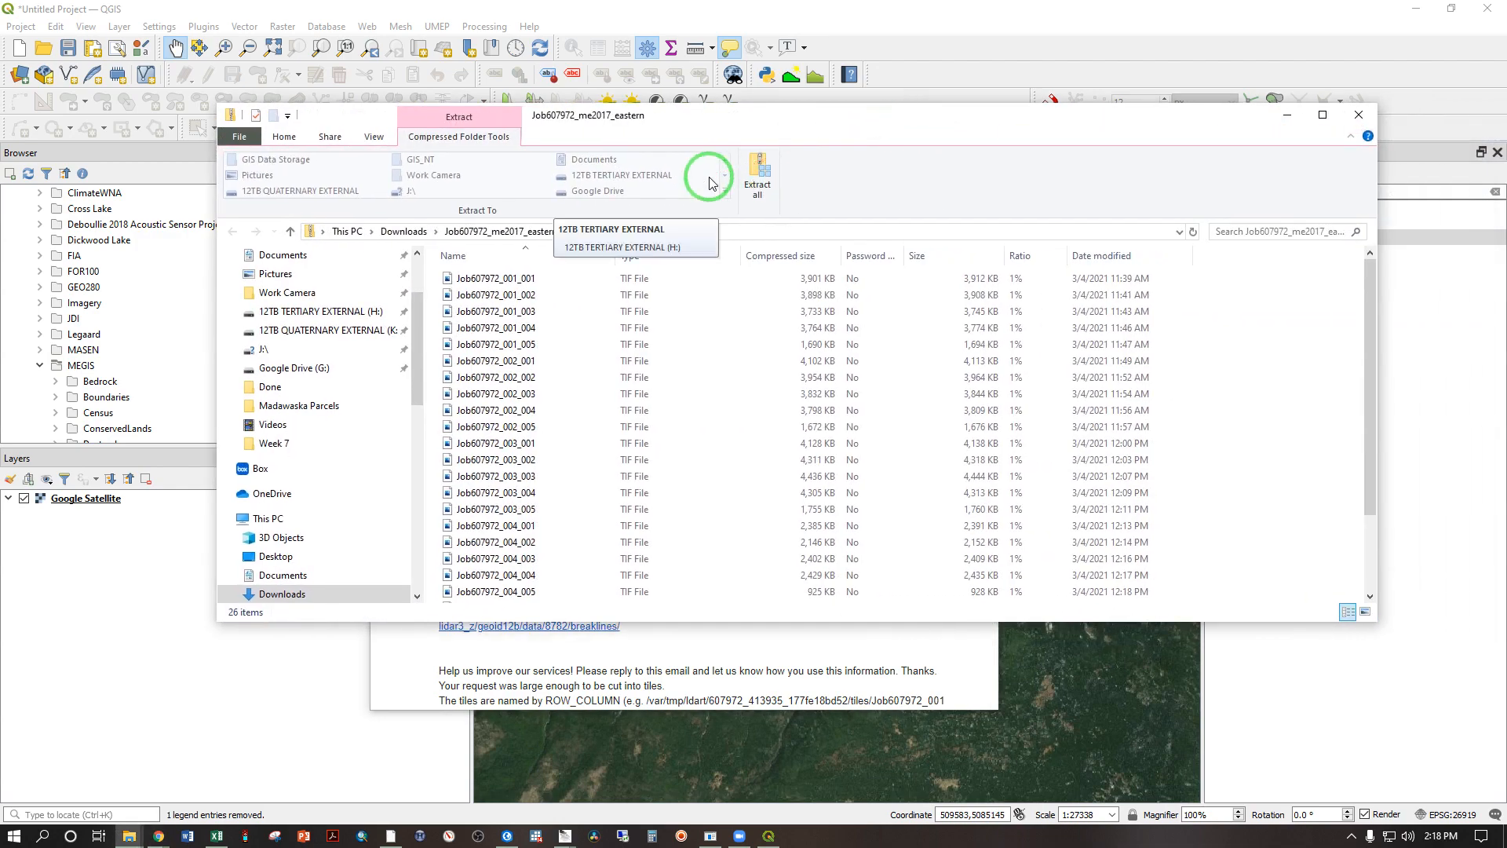
# Step: Extract all files of the lidar archive to C:\GIS_NT\GIS 300 Datasets\Week 7
pyautogui.click(757, 164)
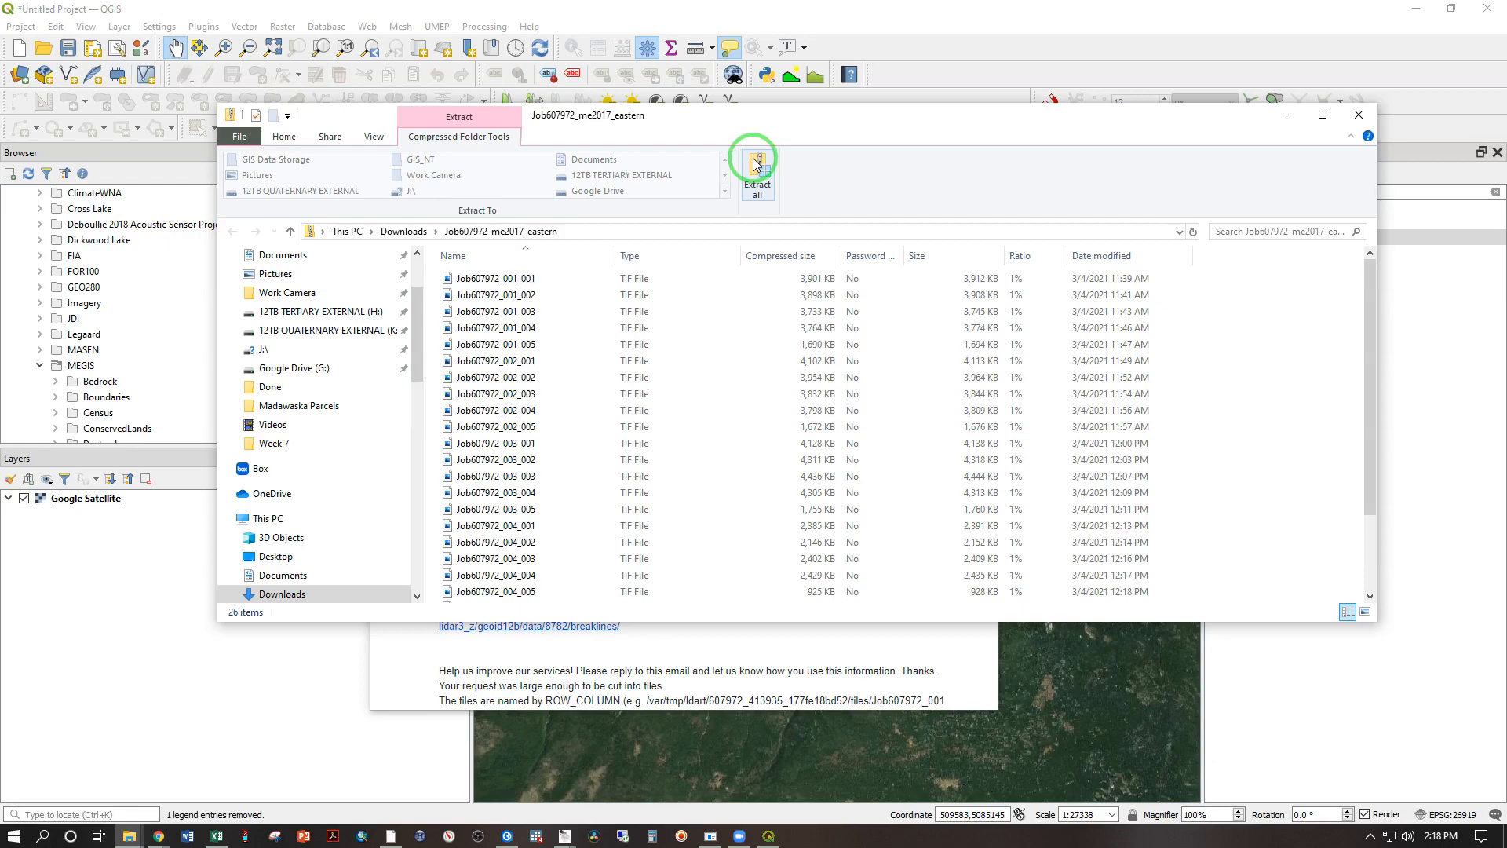
pyautogui.click(749, 174)
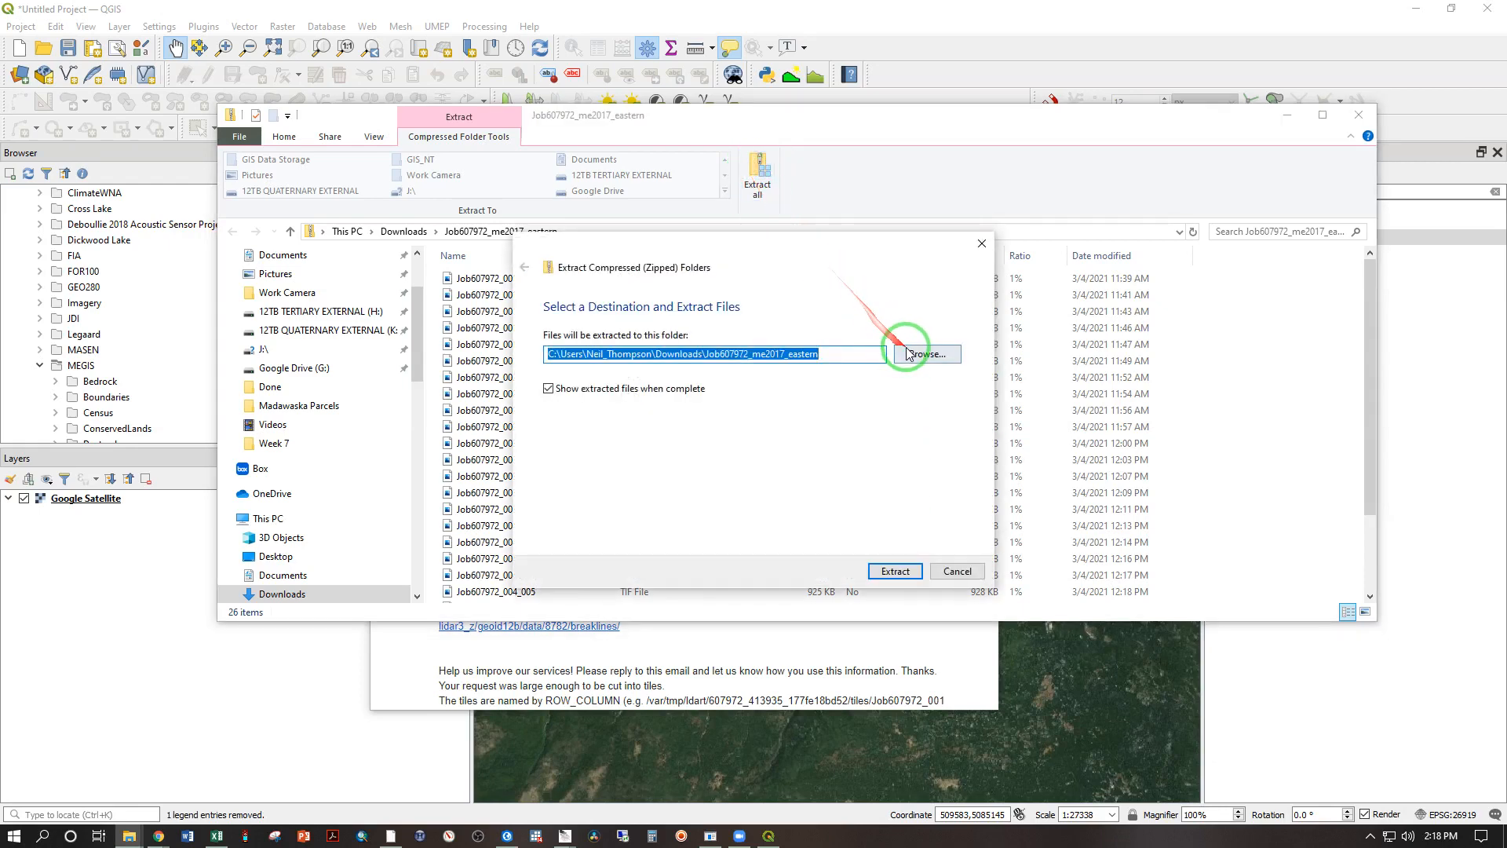
pyautogui.click(912, 355)
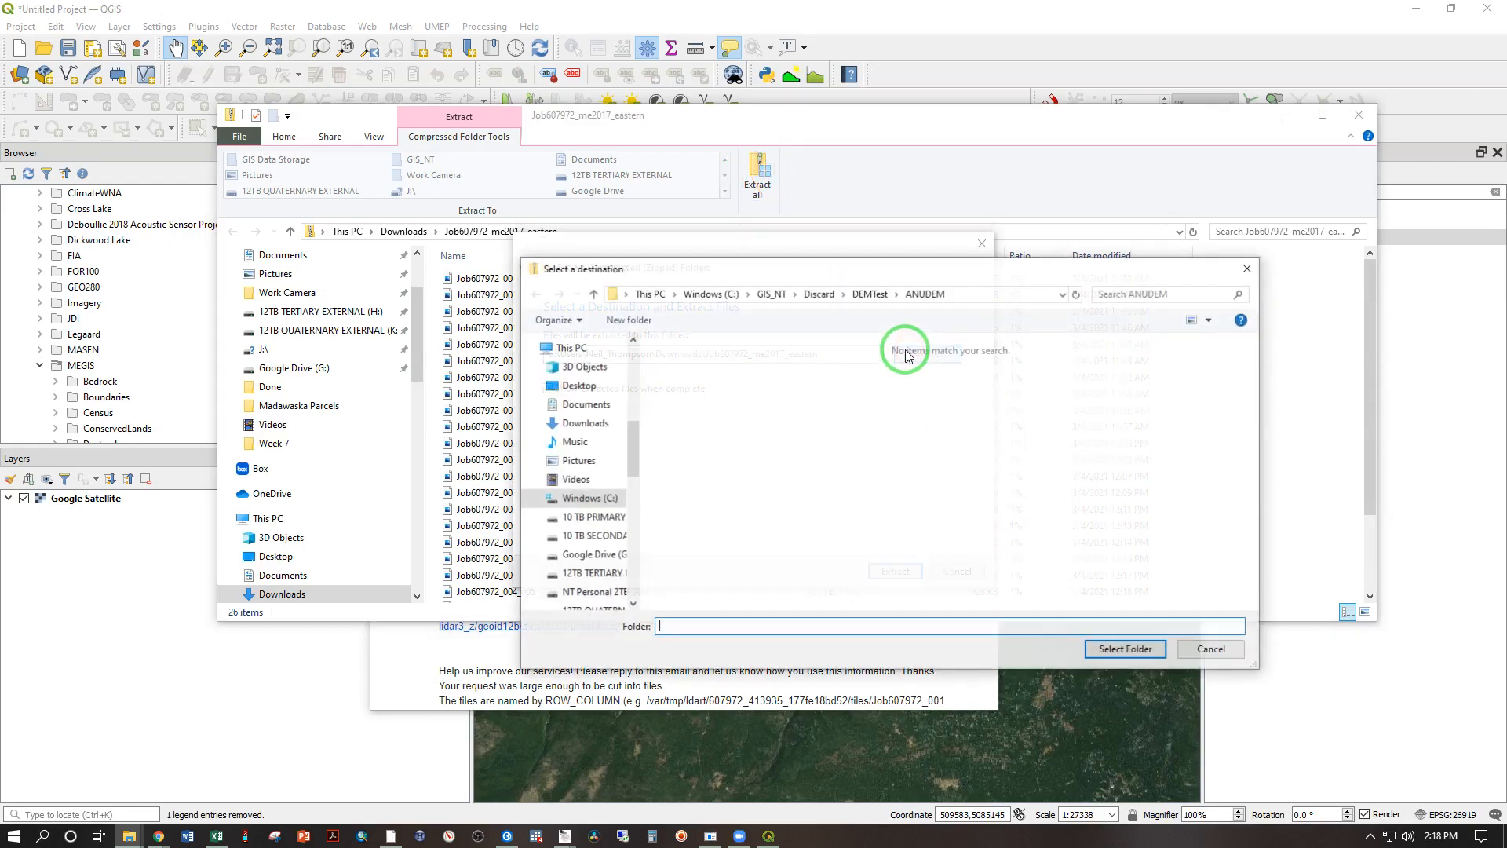
pyautogui.click(772, 296)
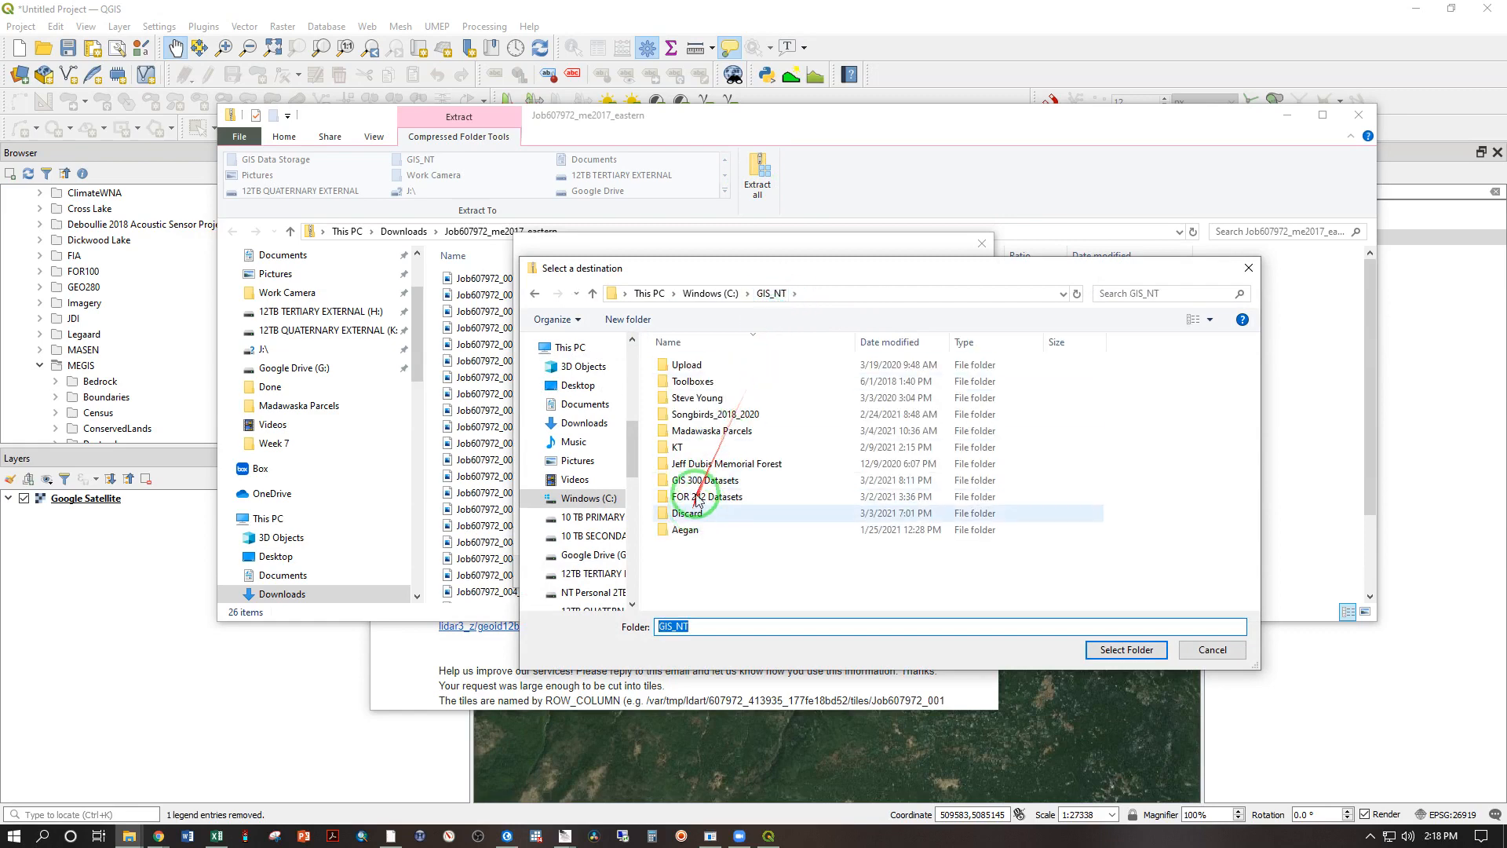
pyautogui.doubleClick(707, 487)
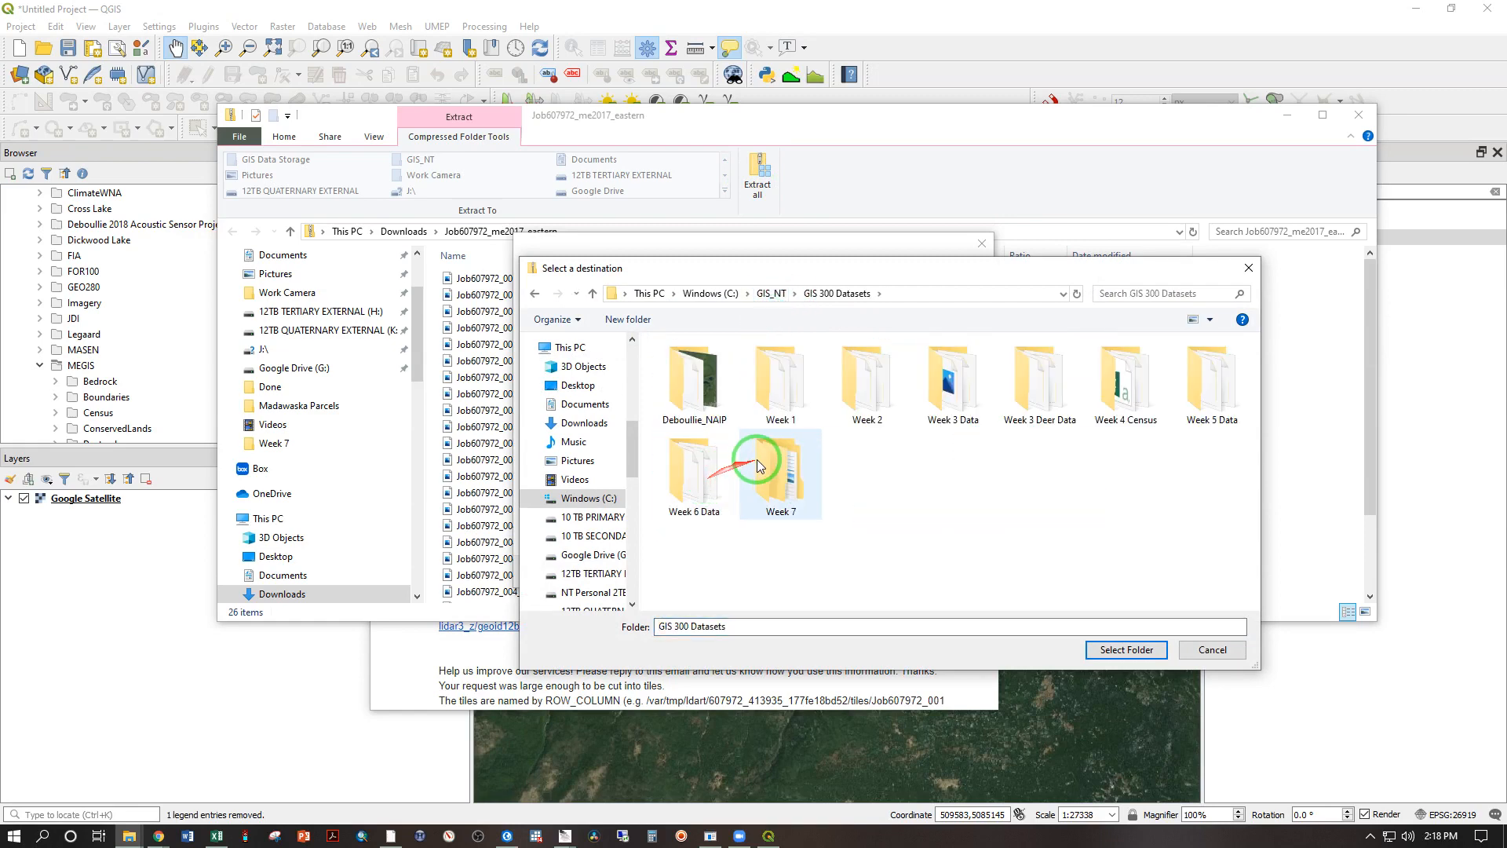
pyautogui.doubleClick(780, 470)
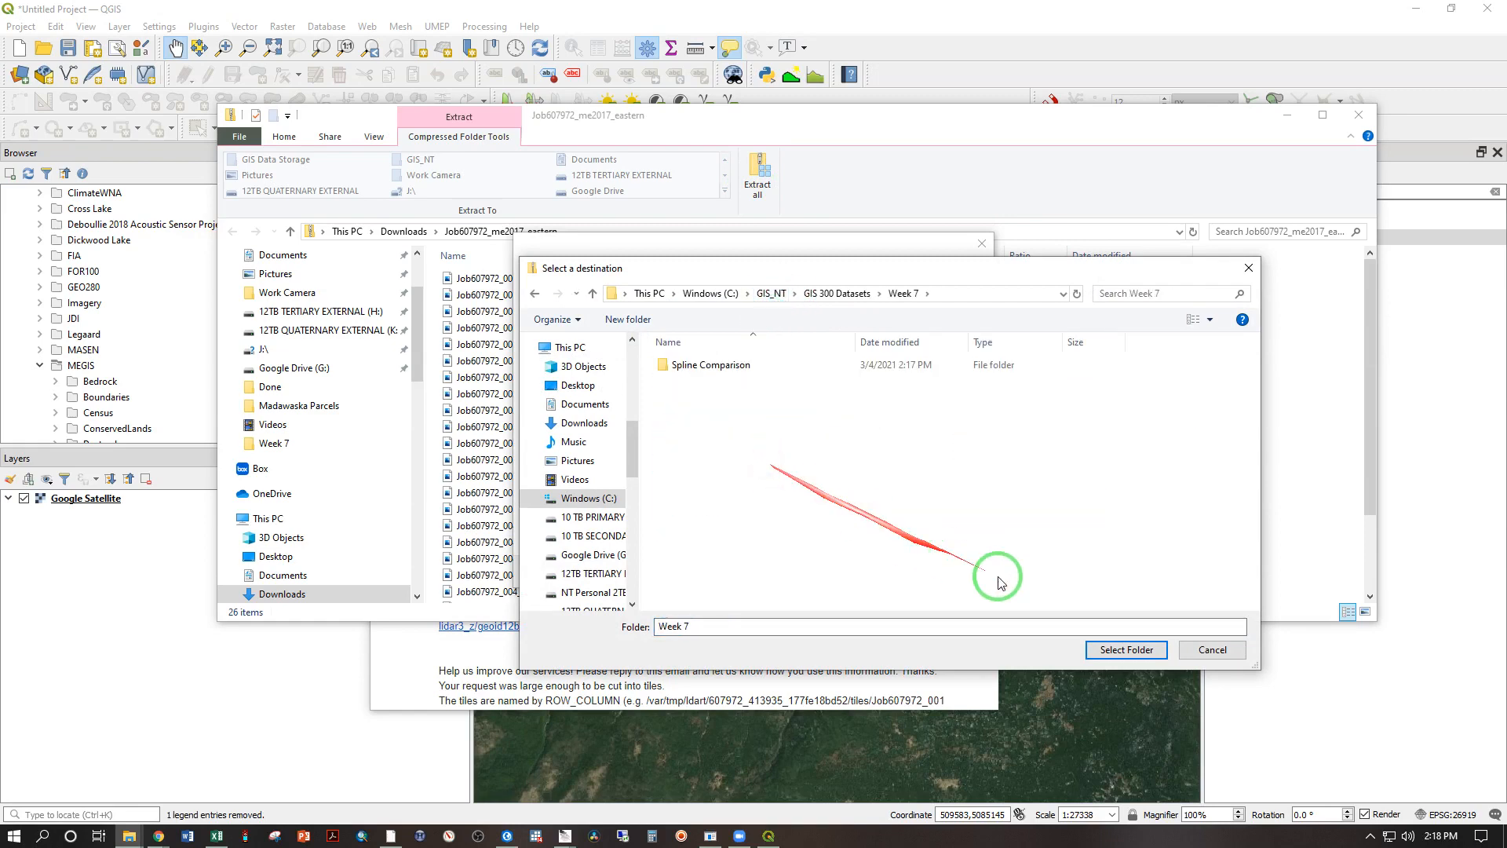
pyautogui.click(1126, 649)
pyautogui.click(883, 579)
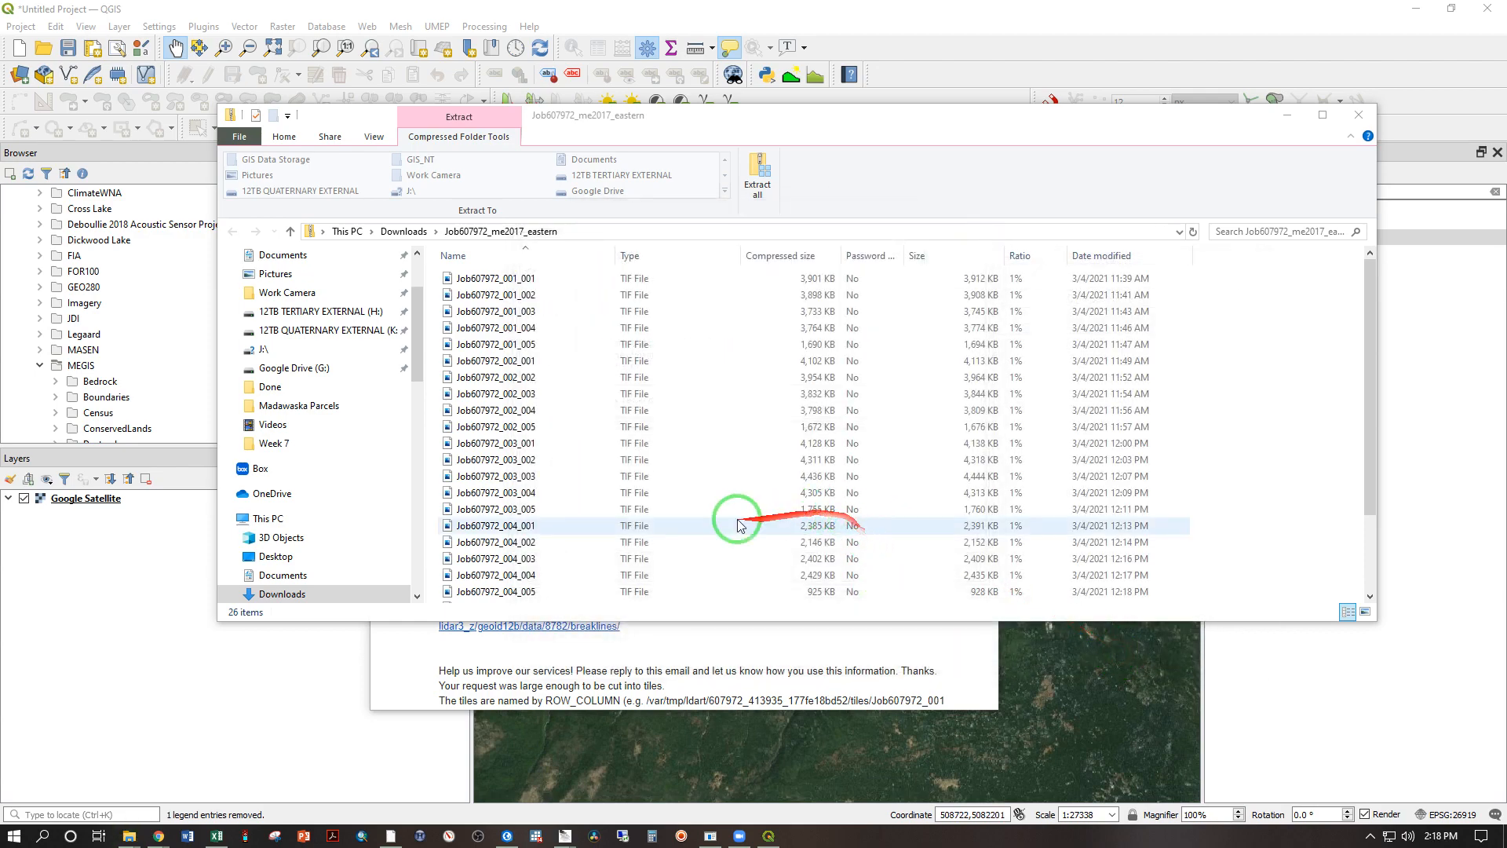
# Step: Switch to QGIS, start the raster Merge tool and open its input layer selection
pyautogui.click(98, 565)
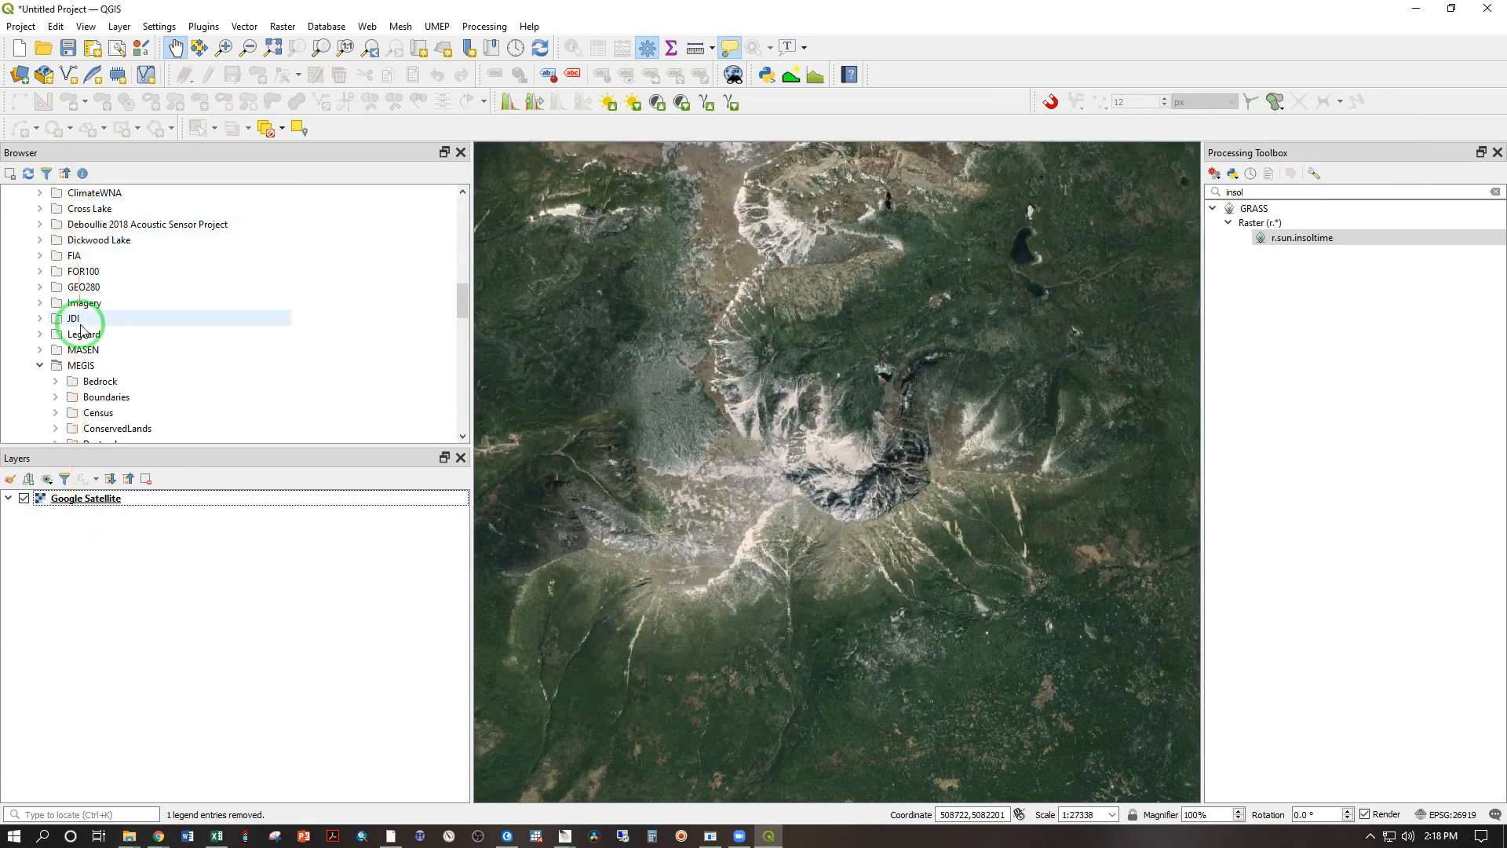
pyautogui.click(283, 27)
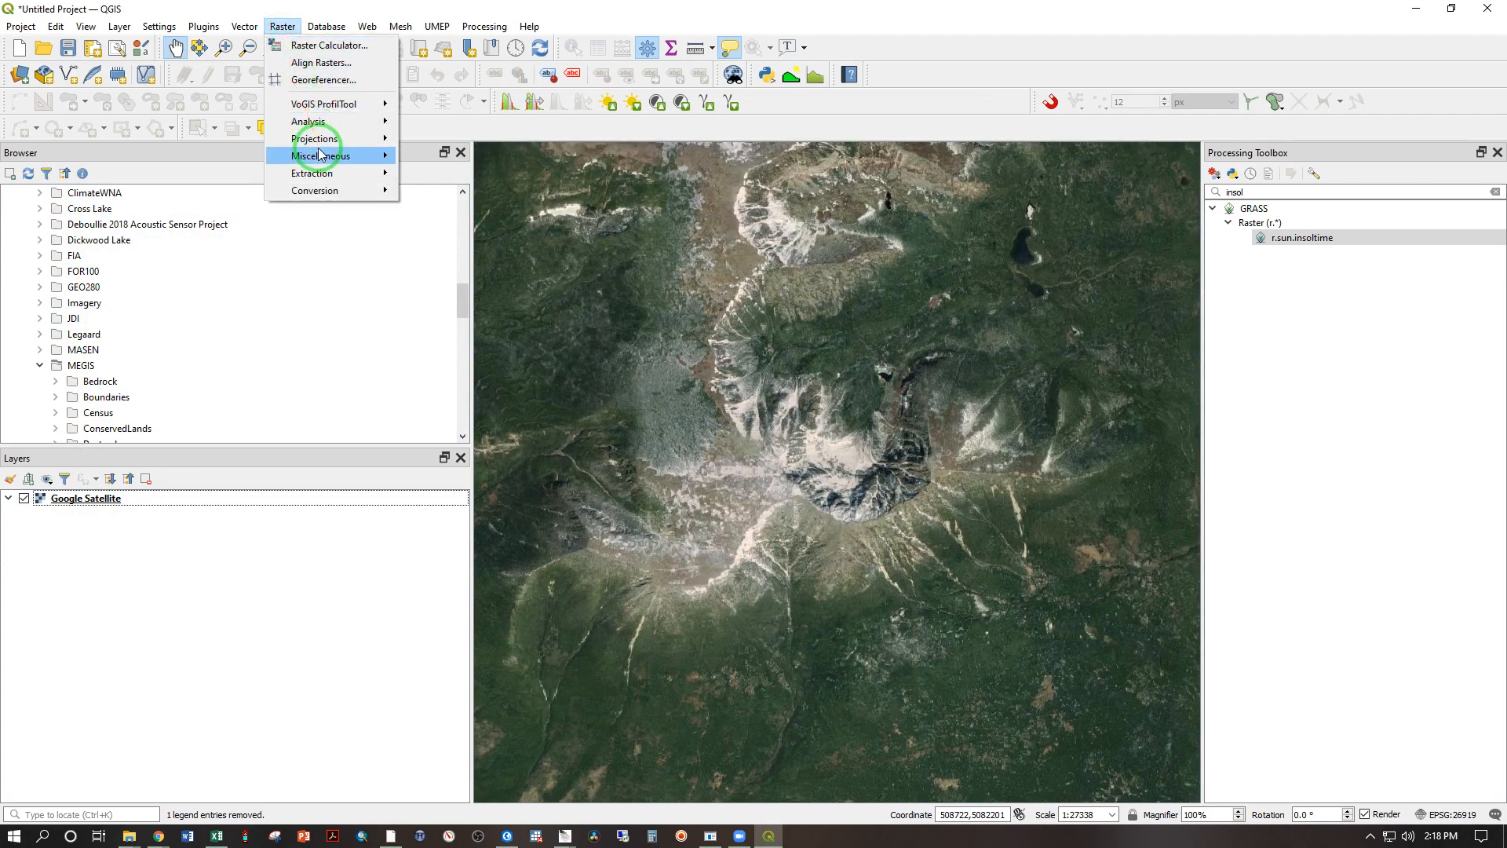
pyautogui.moveTo(381, 155)
pyautogui.click(449, 192)
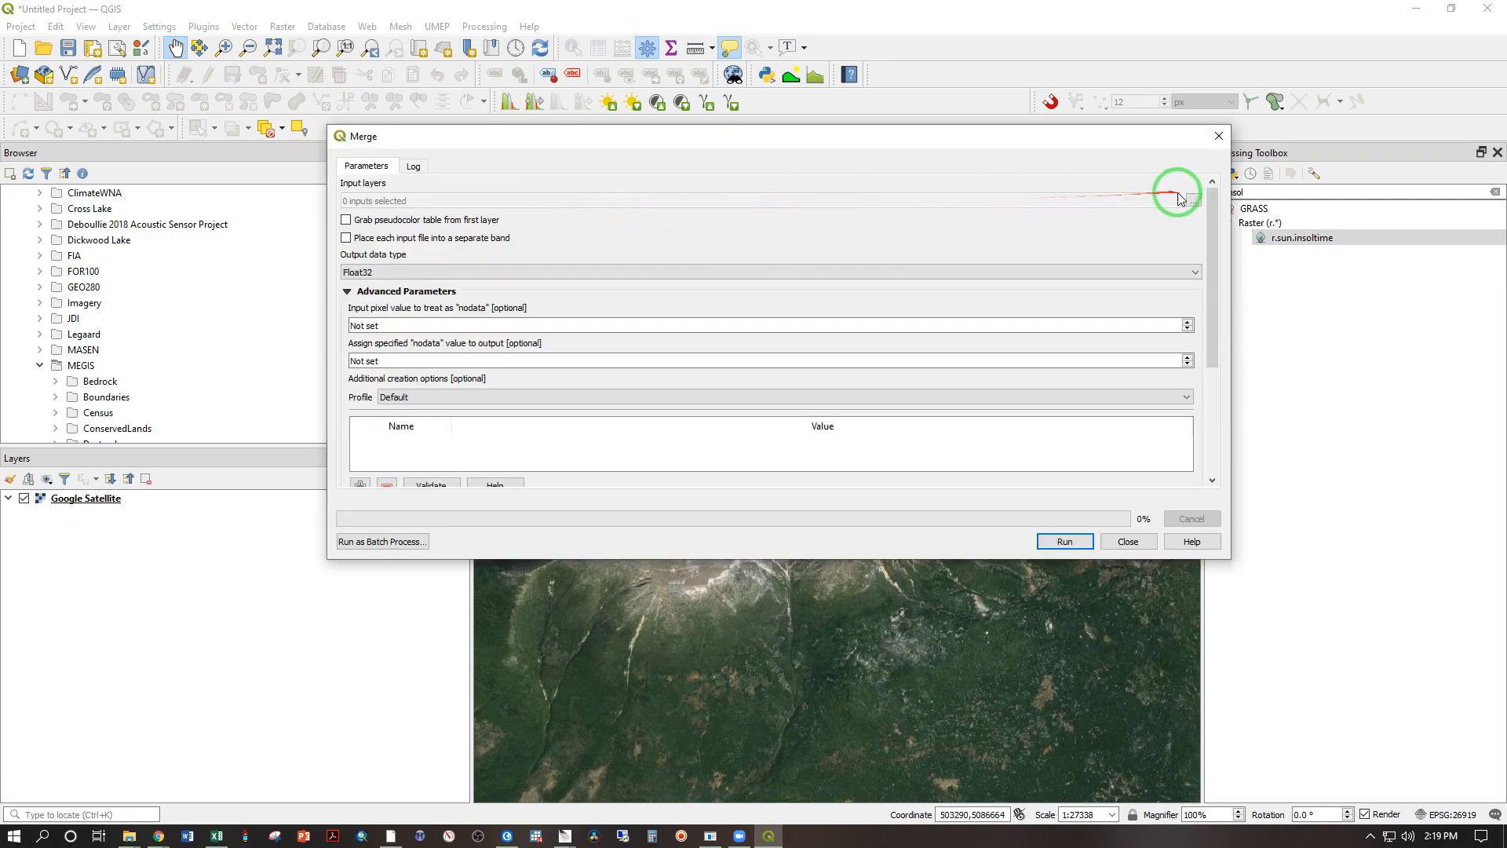
pyautogui.click(1191, 200)
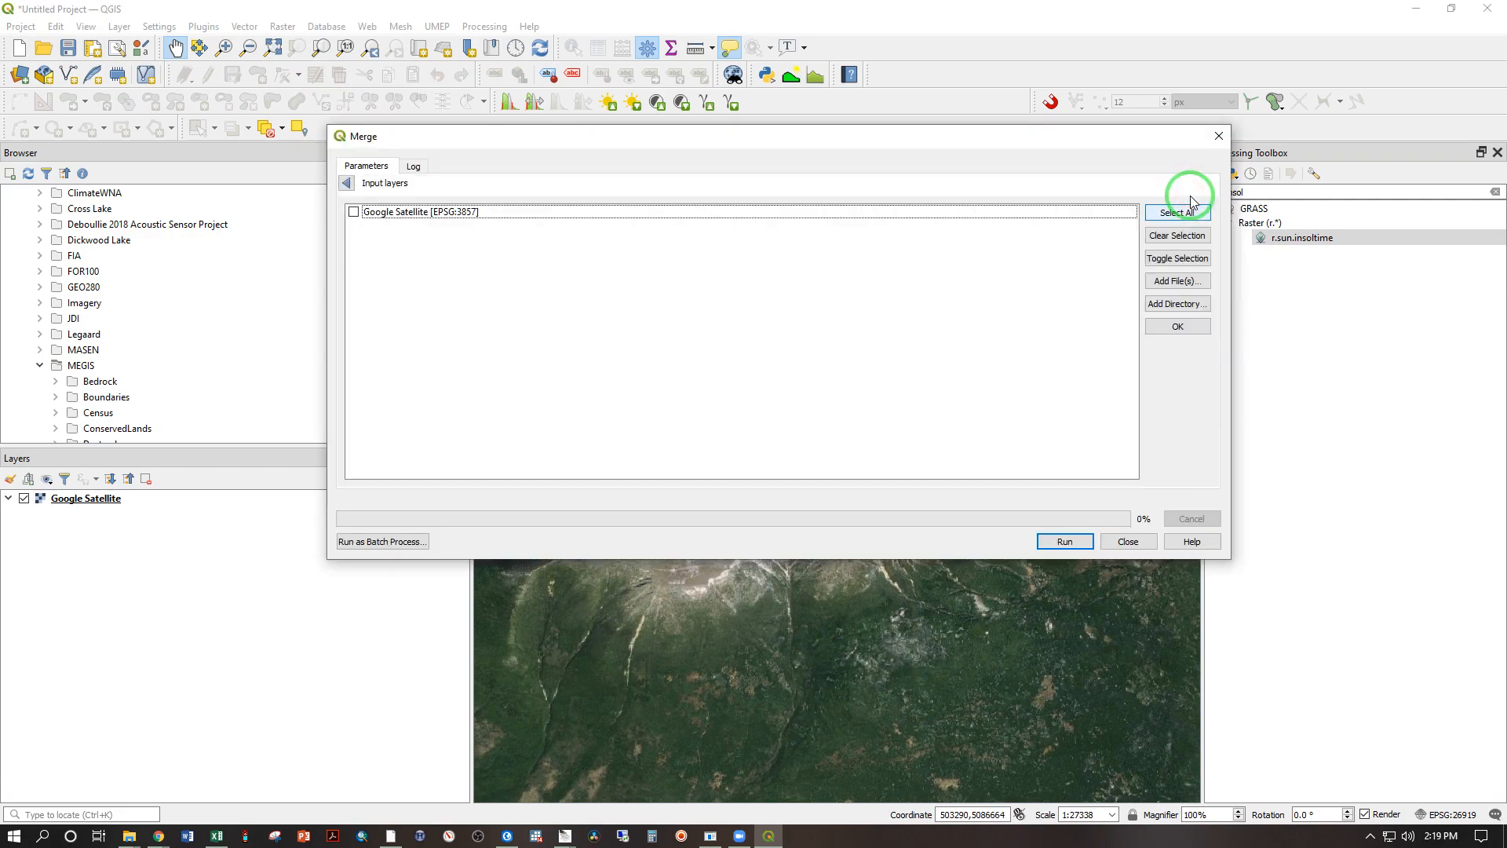
# Step: Try to add the Week 7 directory from GIS 300 Datasets as merge input and clear the file selection
pyautogui.click(1175, 306)
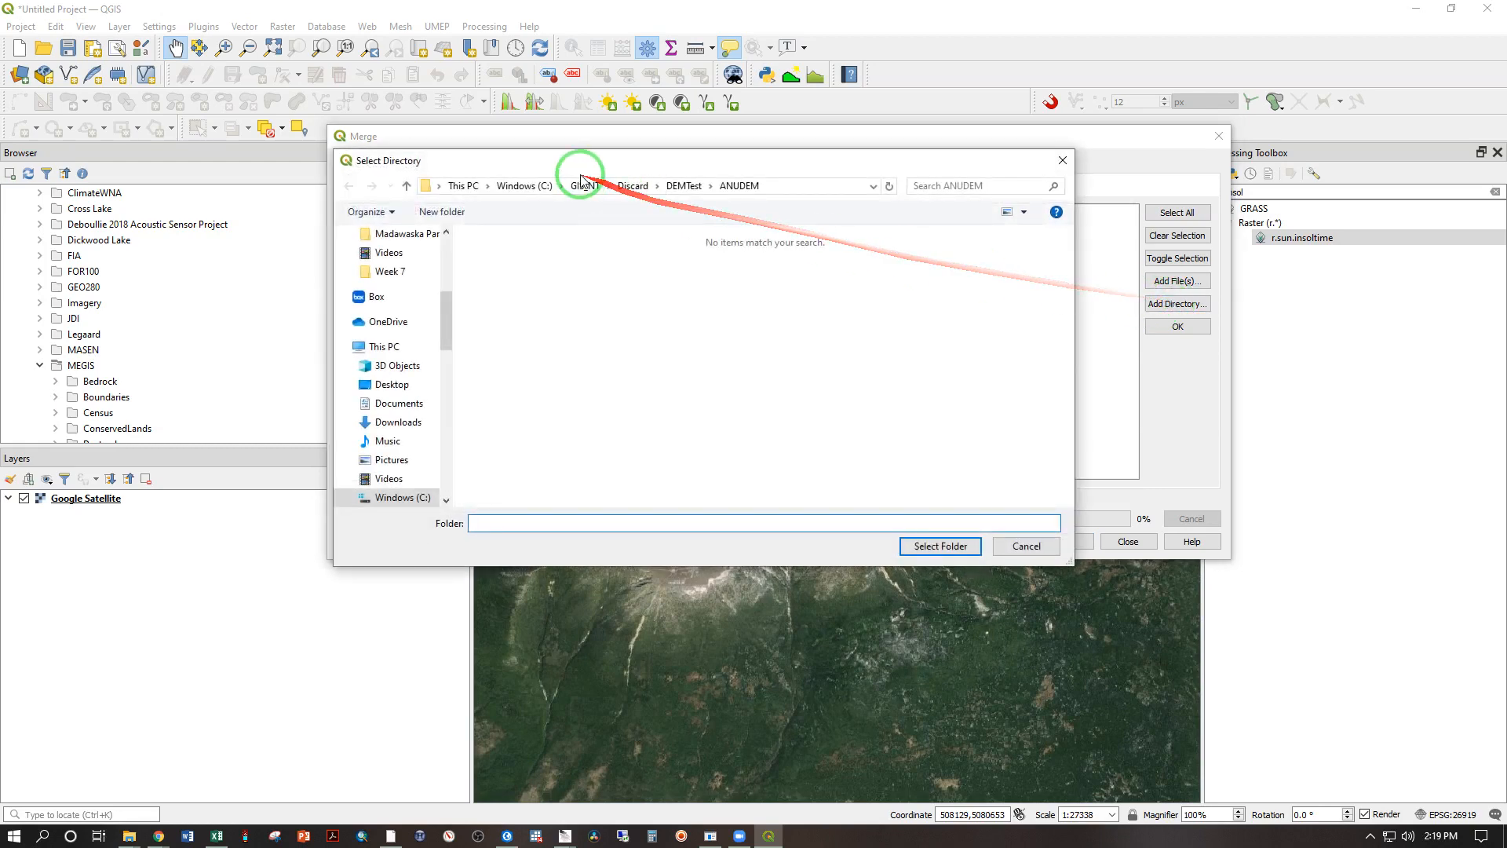
pyautogui.click(633, 186)
pyautogui.click(584, 186)
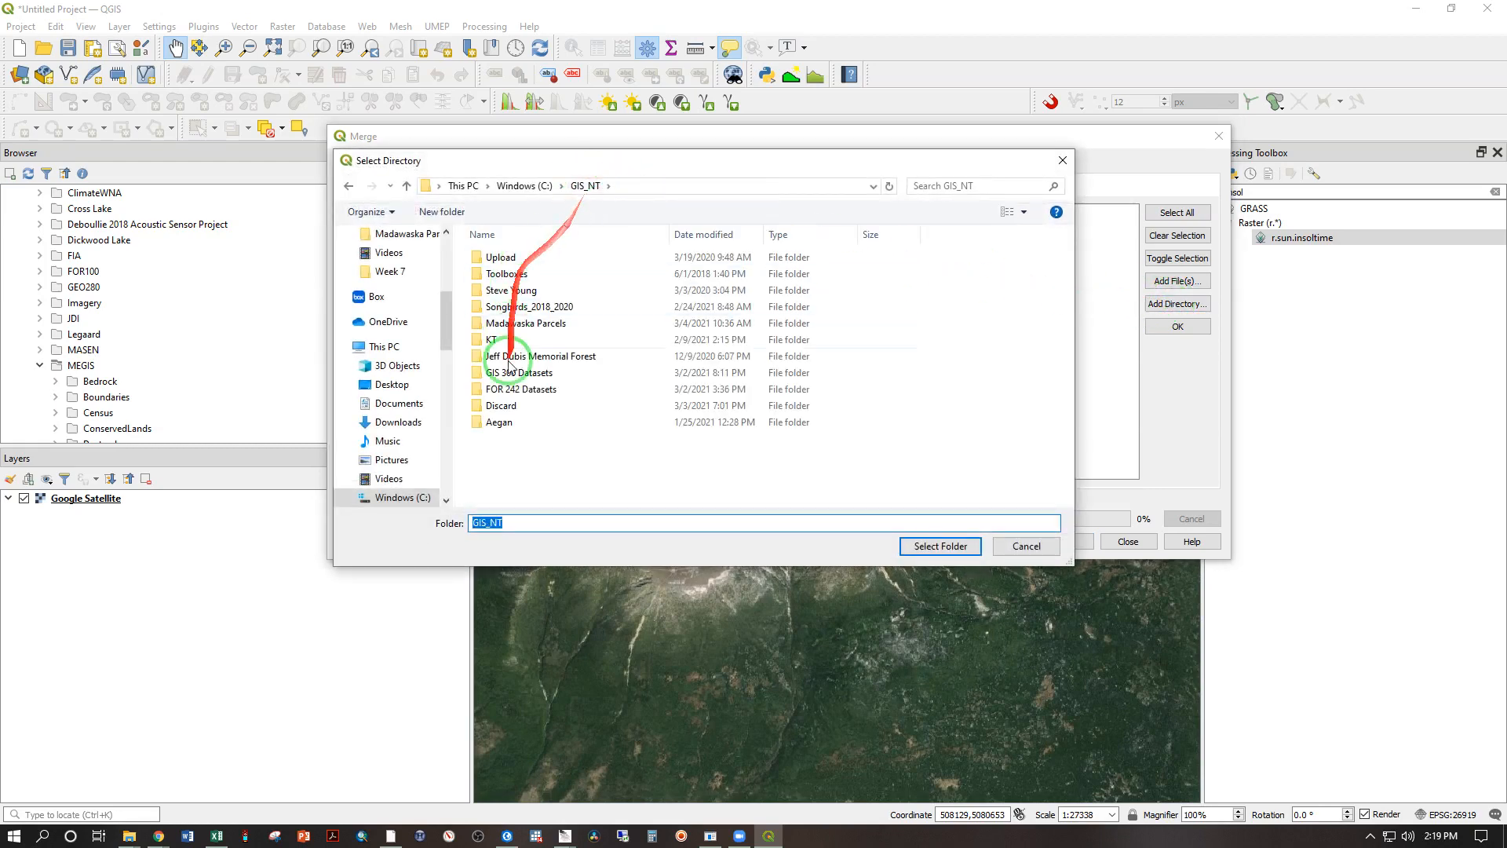
pyautogui.click(508, 404)
pyautogui.doubleClick(510, 372)
pyautogui.click(586, 358)
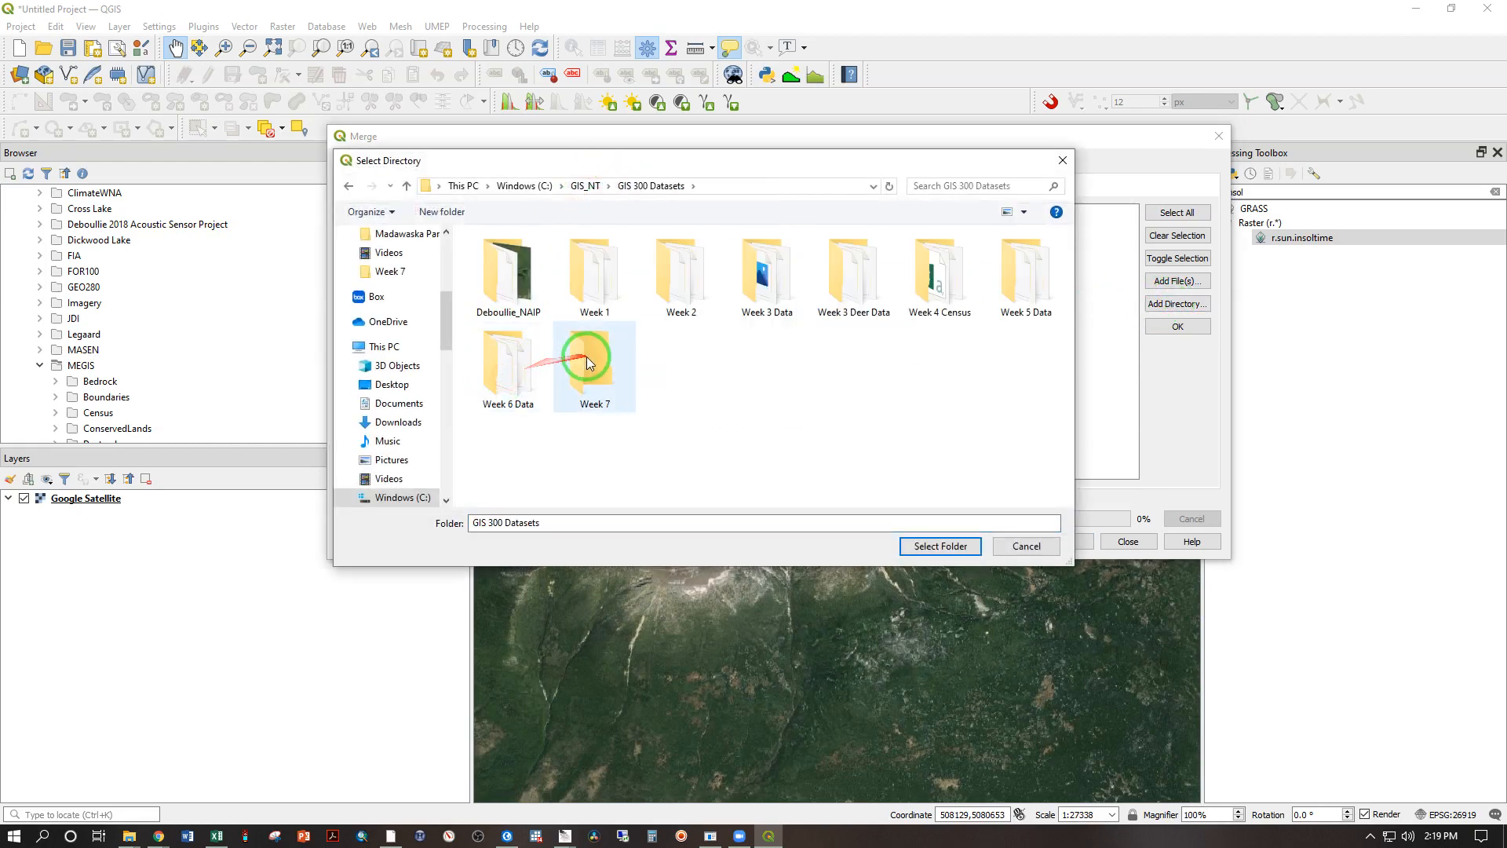
pyautogui.click(928, 544)
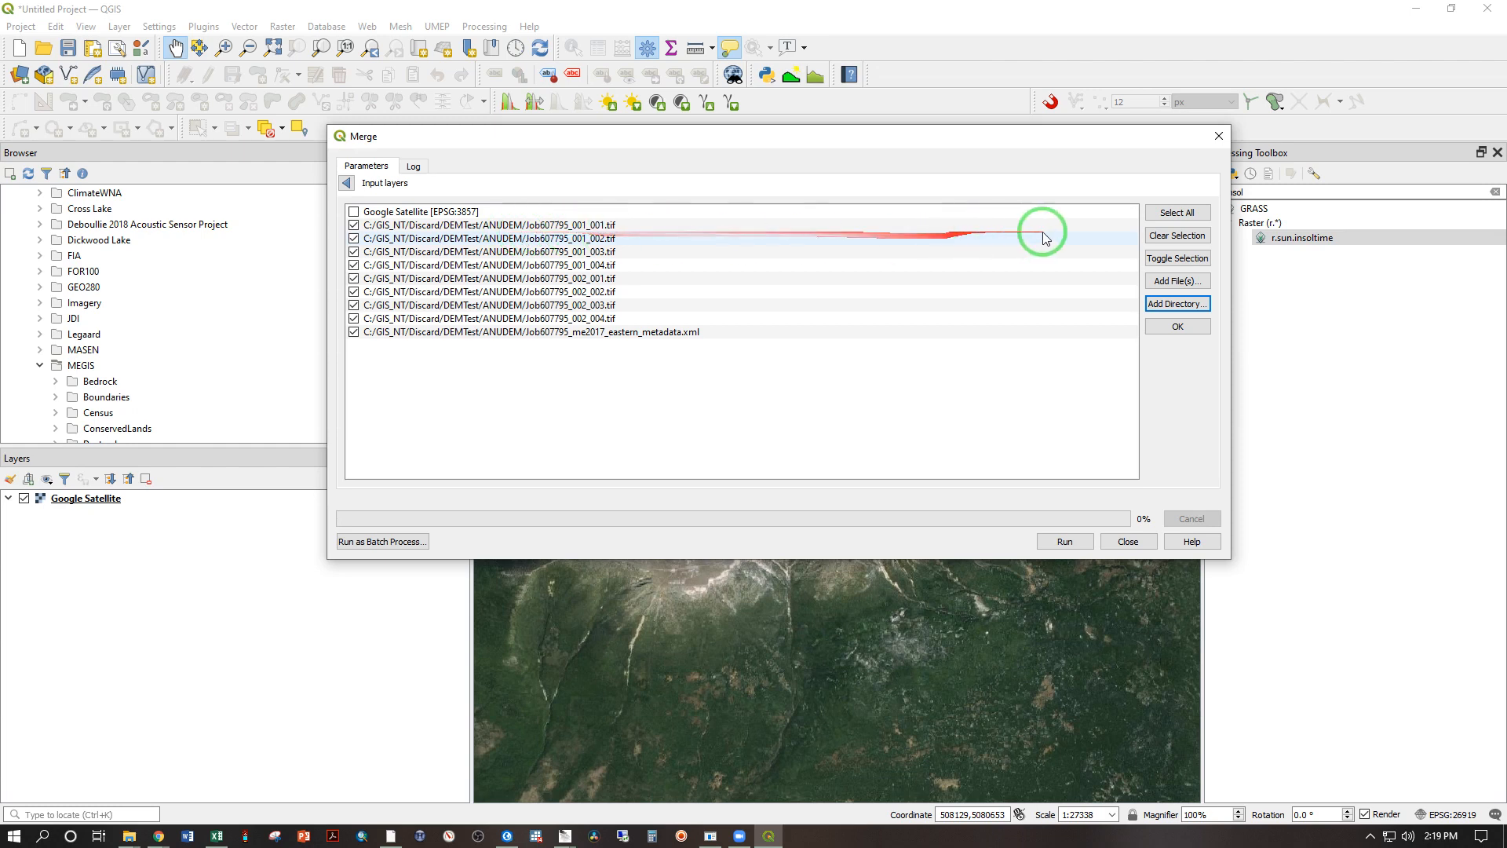
pyautogui.click(1157, 238)
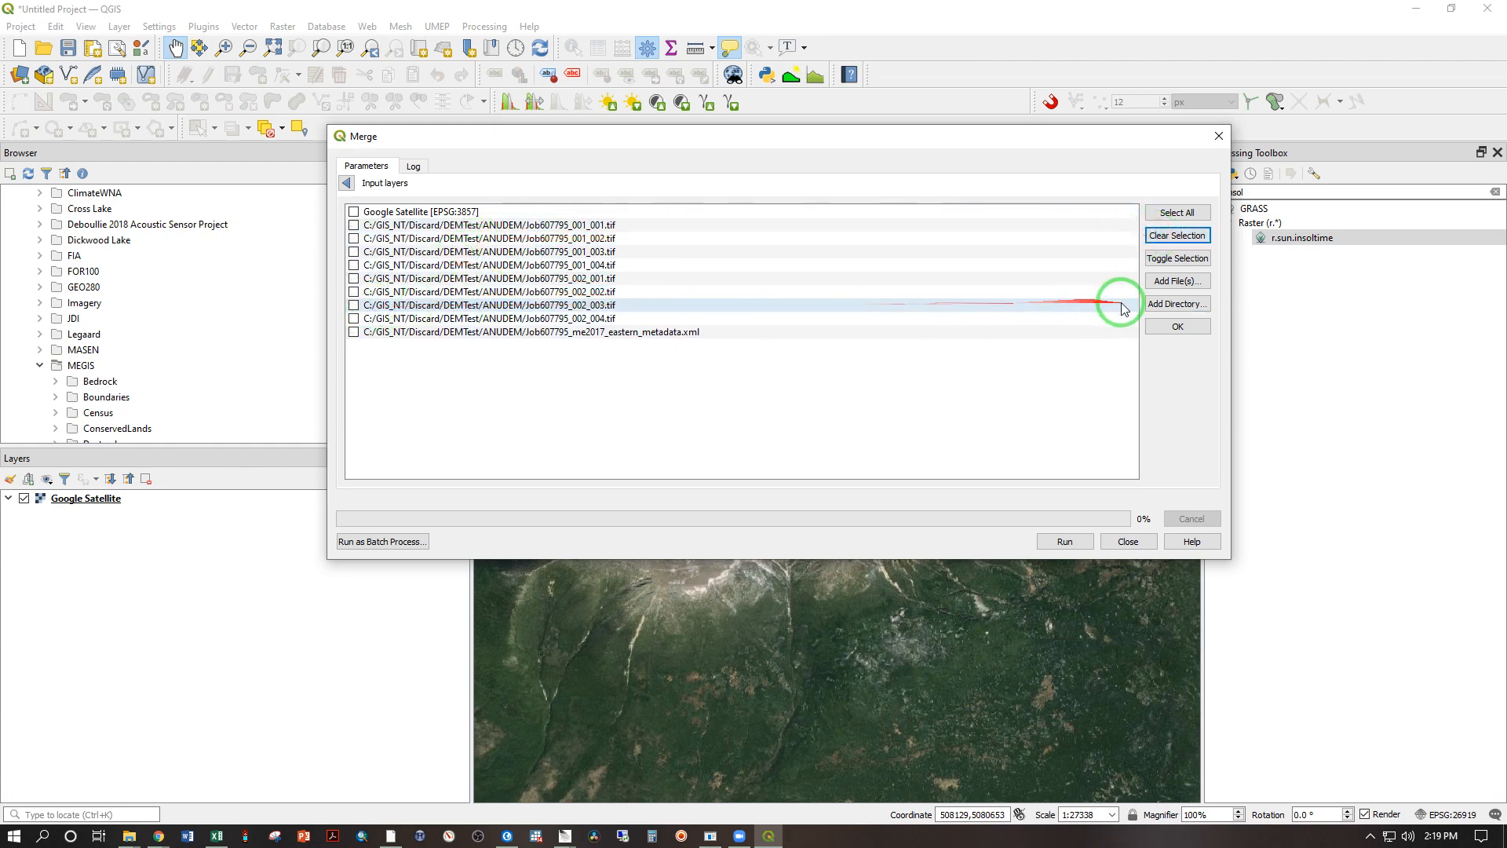
# Step: Add the Week 7 directory from GIS 300 Datasets to the merge input layers
pyautogui.click(1153, 306)
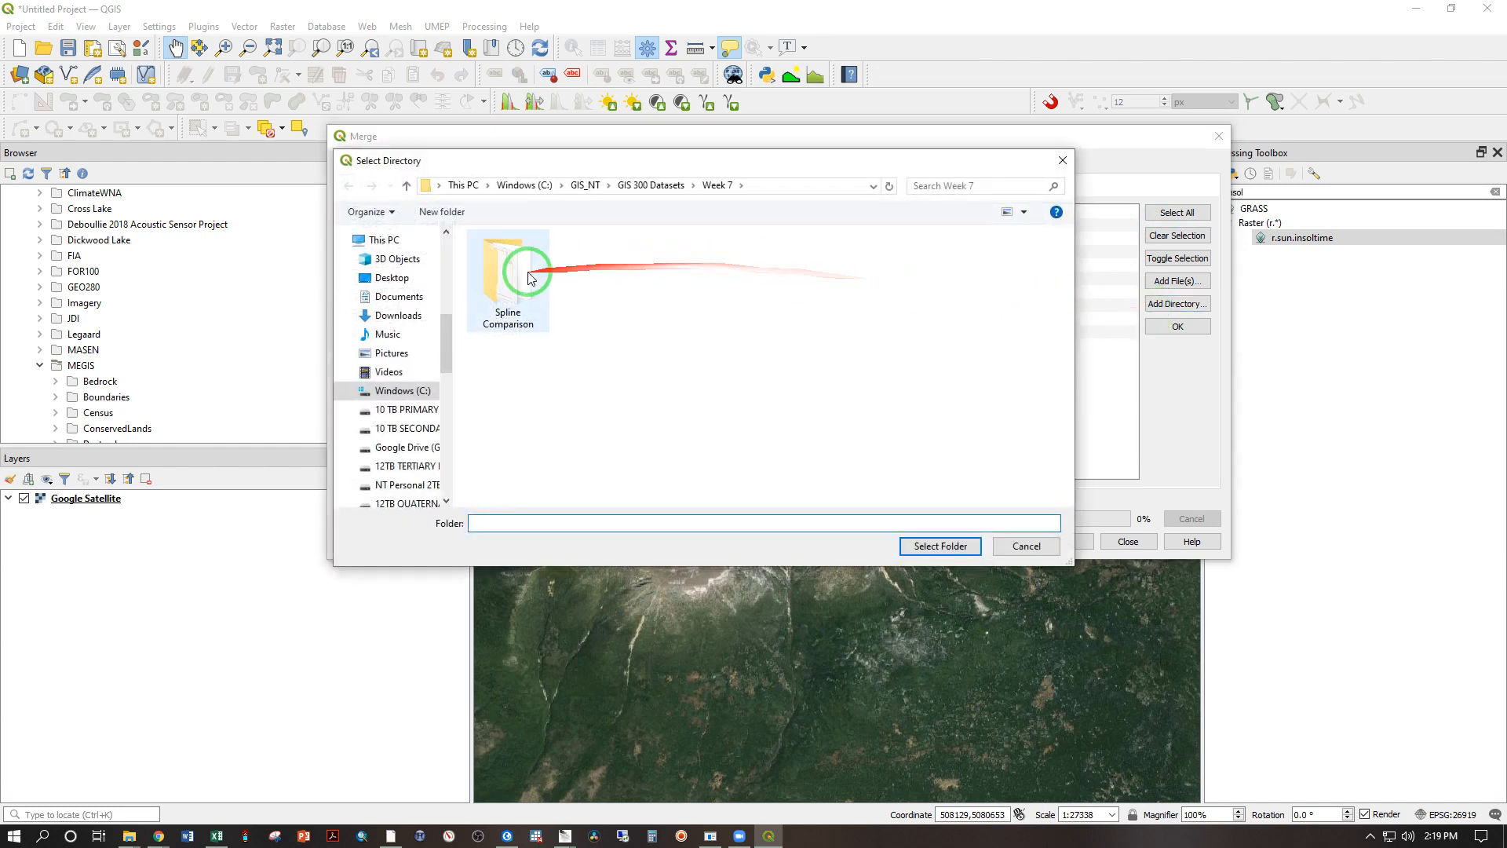
pyautogui.click(637, 190)
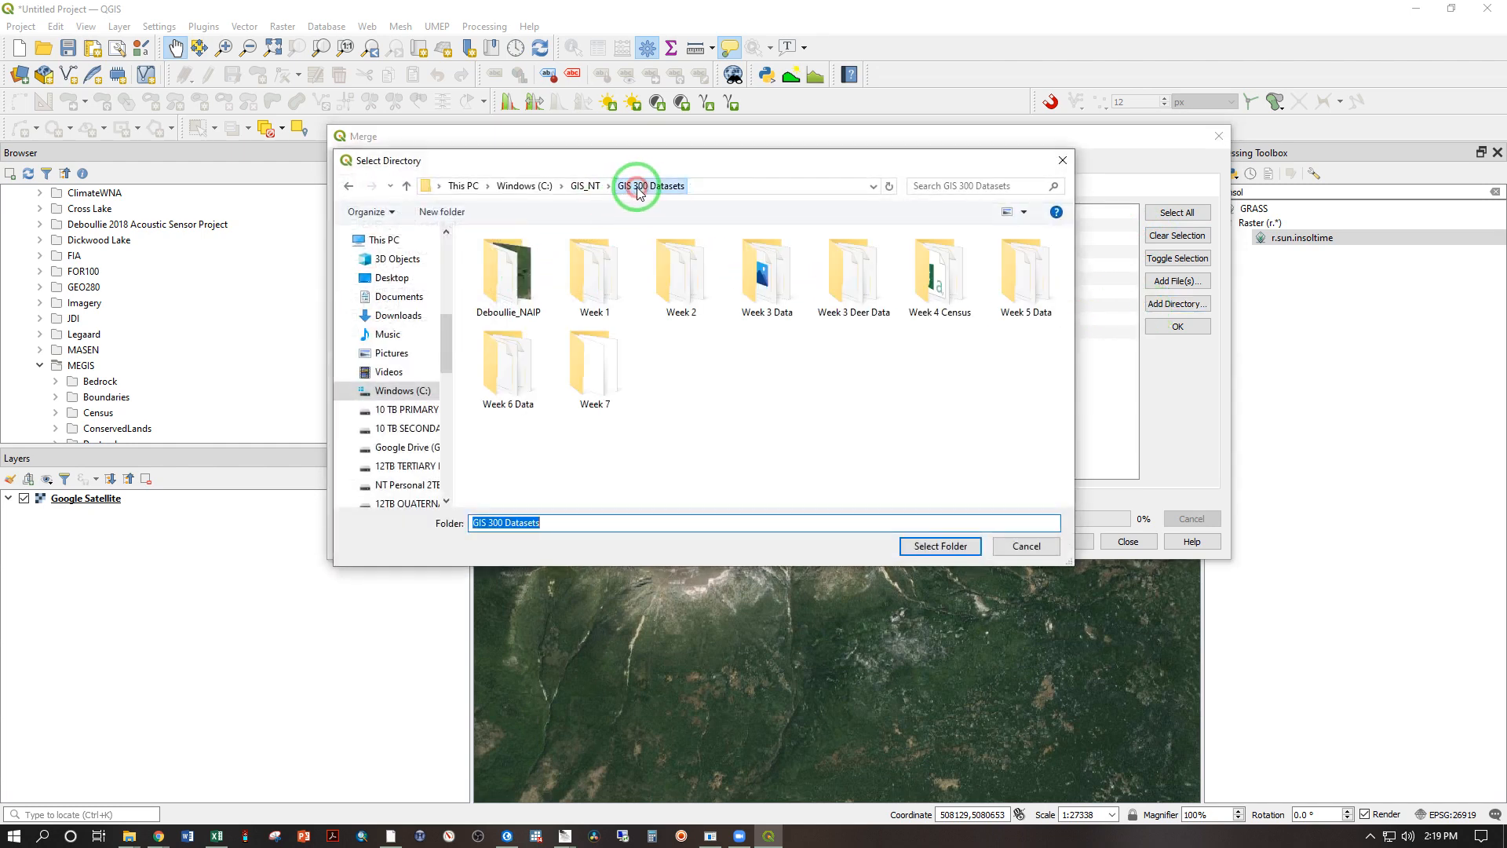
pyautogui.click(597, 362)
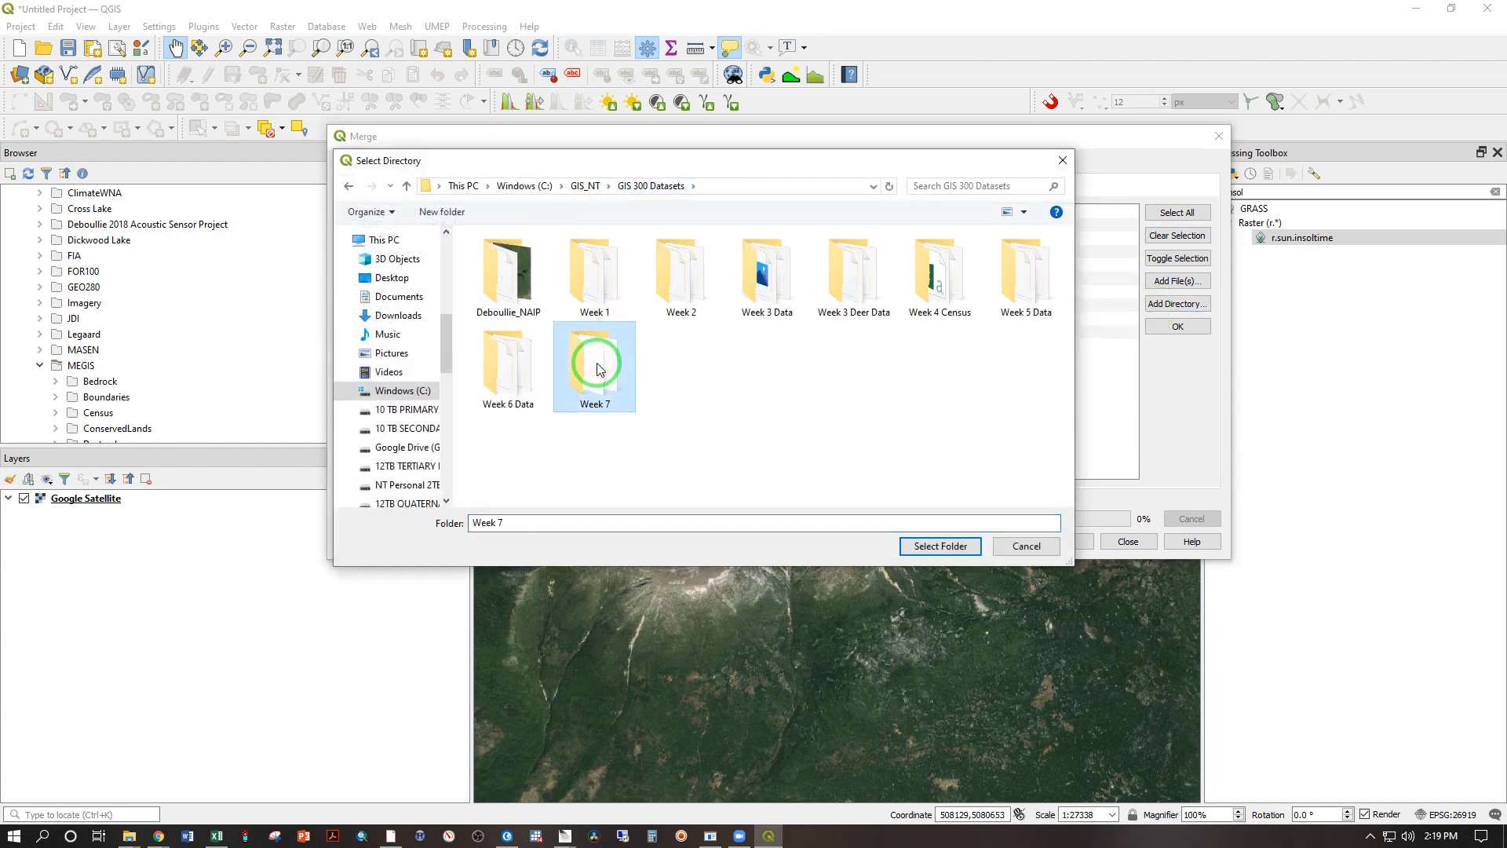
pyautogui.click(927, 543)
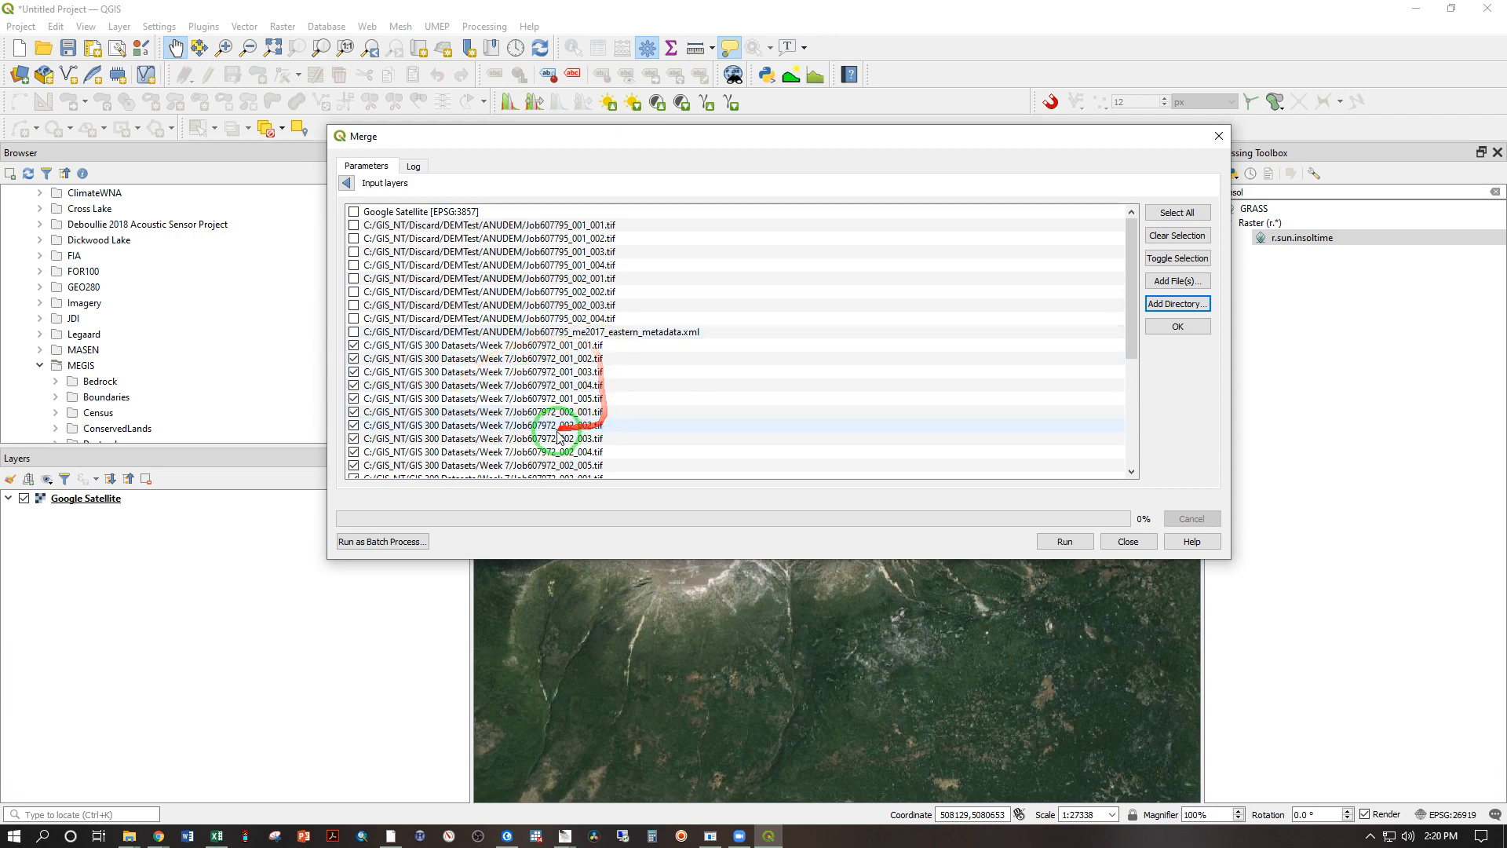
# Step: Exclude the Week 7 metadata XML and all Spline Comparison files from the merge inputs and accept the remaining lidar tiles
pyautogui.moveTo(1120, 246); pyautogui.dragTo(1123, 369)
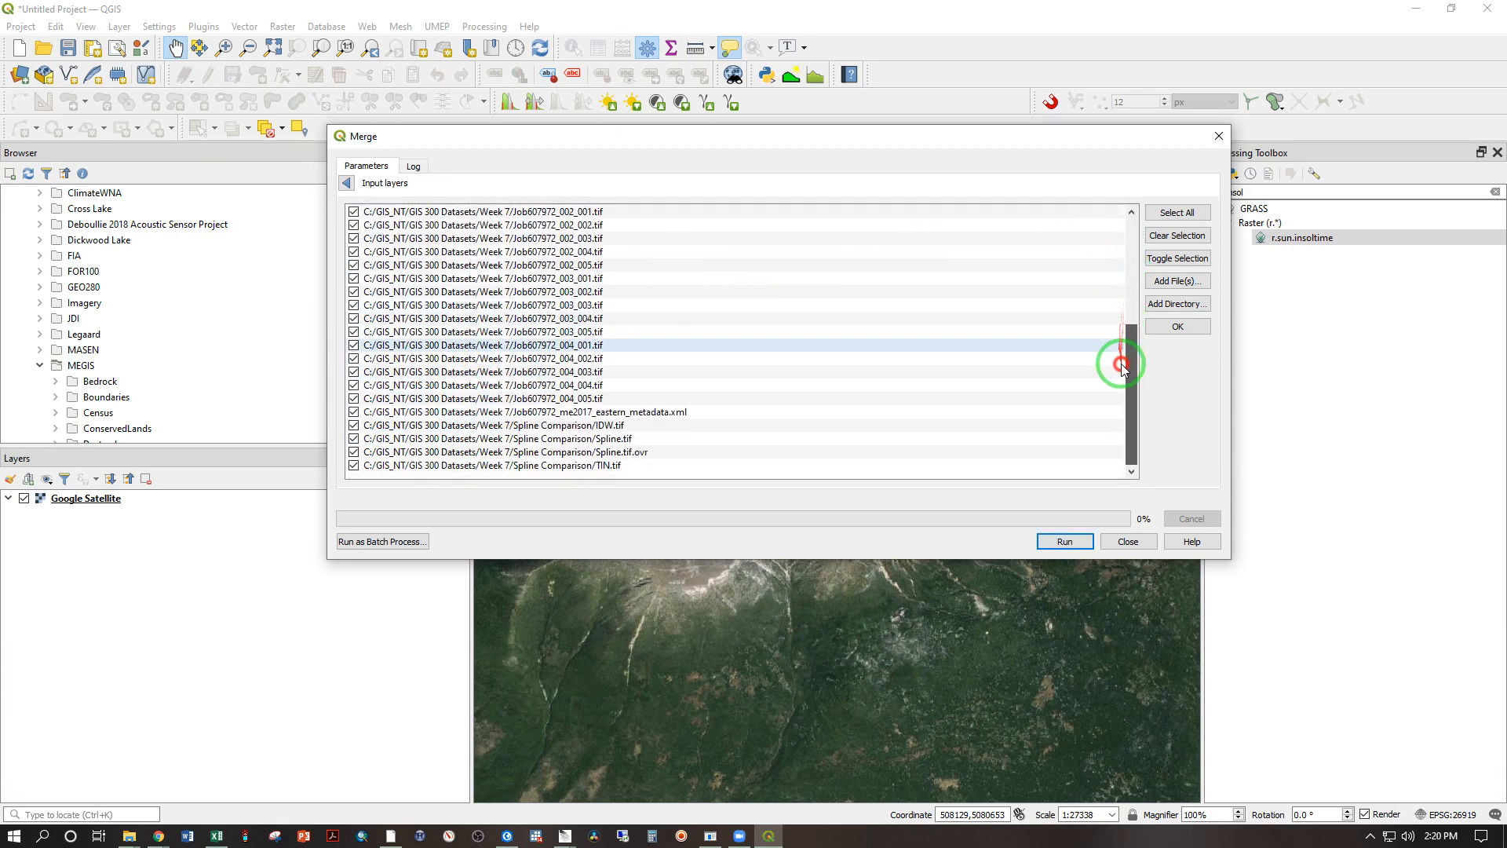
pyautogui.click(354, 425)
pyautogui.click(354, 439)
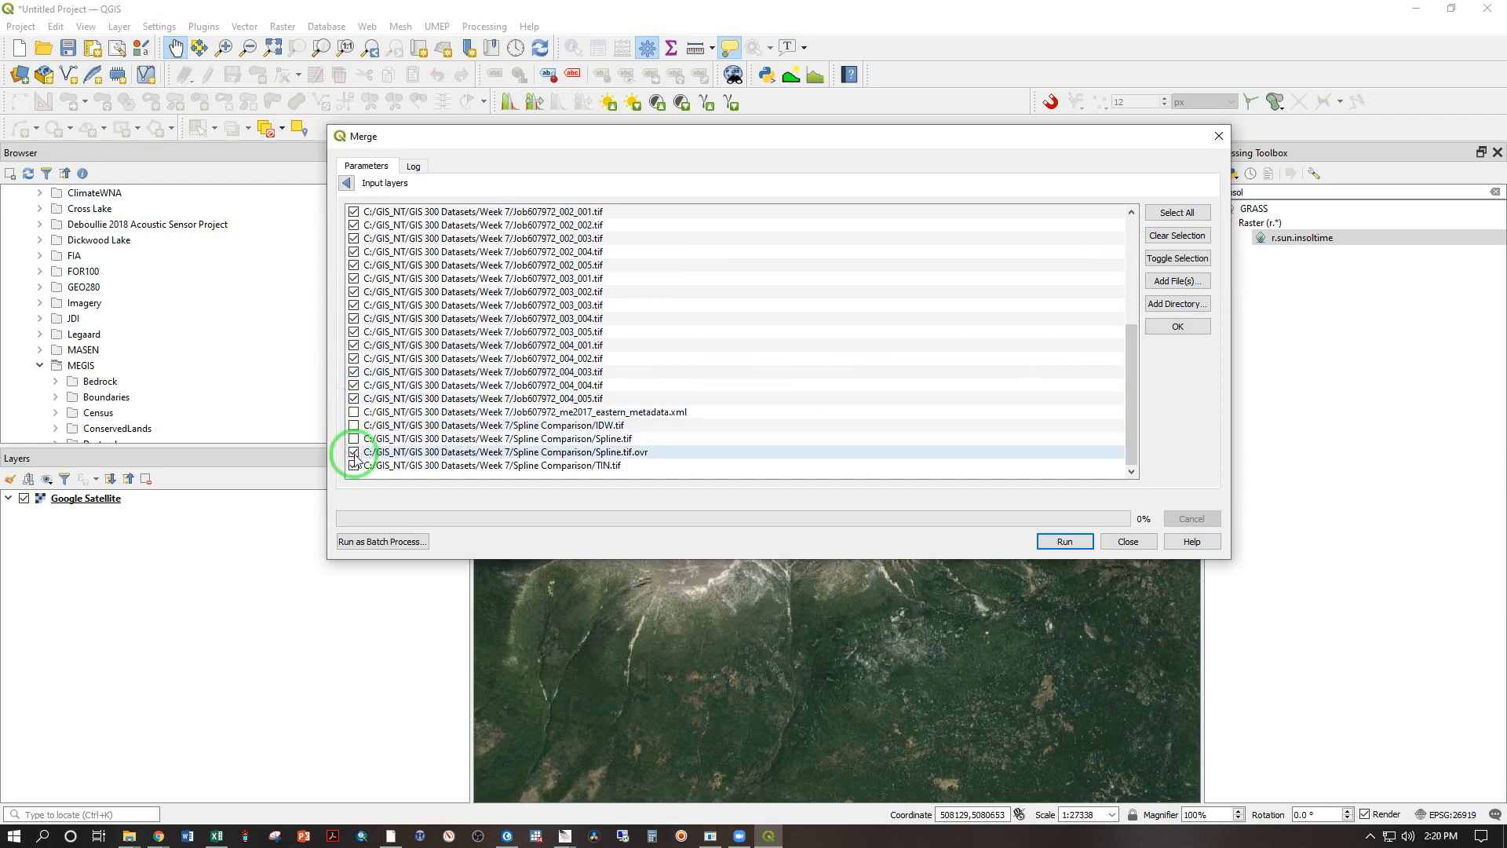
pyautogui.click(354, 464)
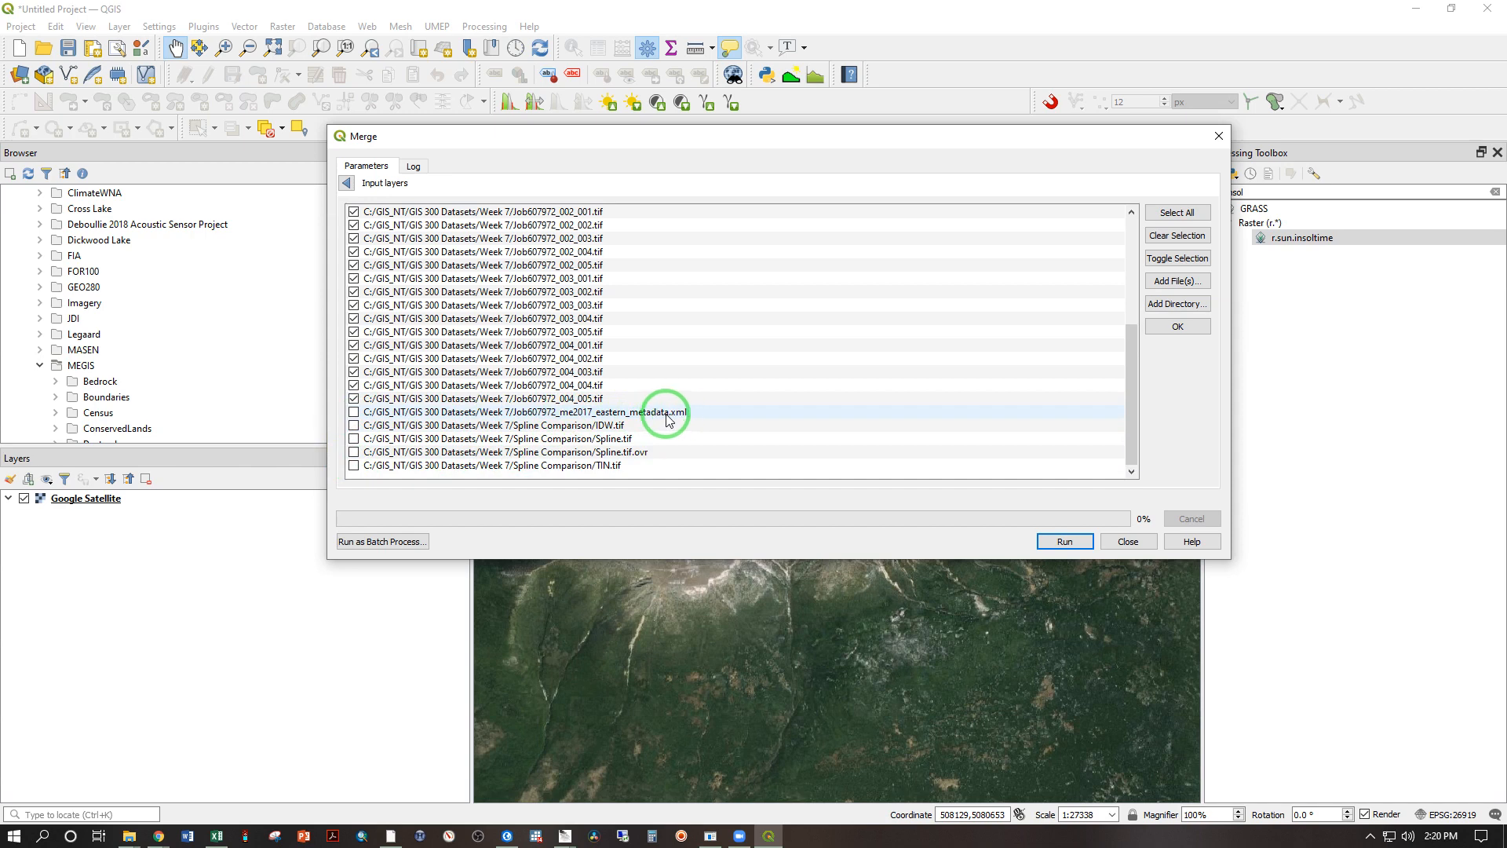
pyautogui.click(1178, 328)
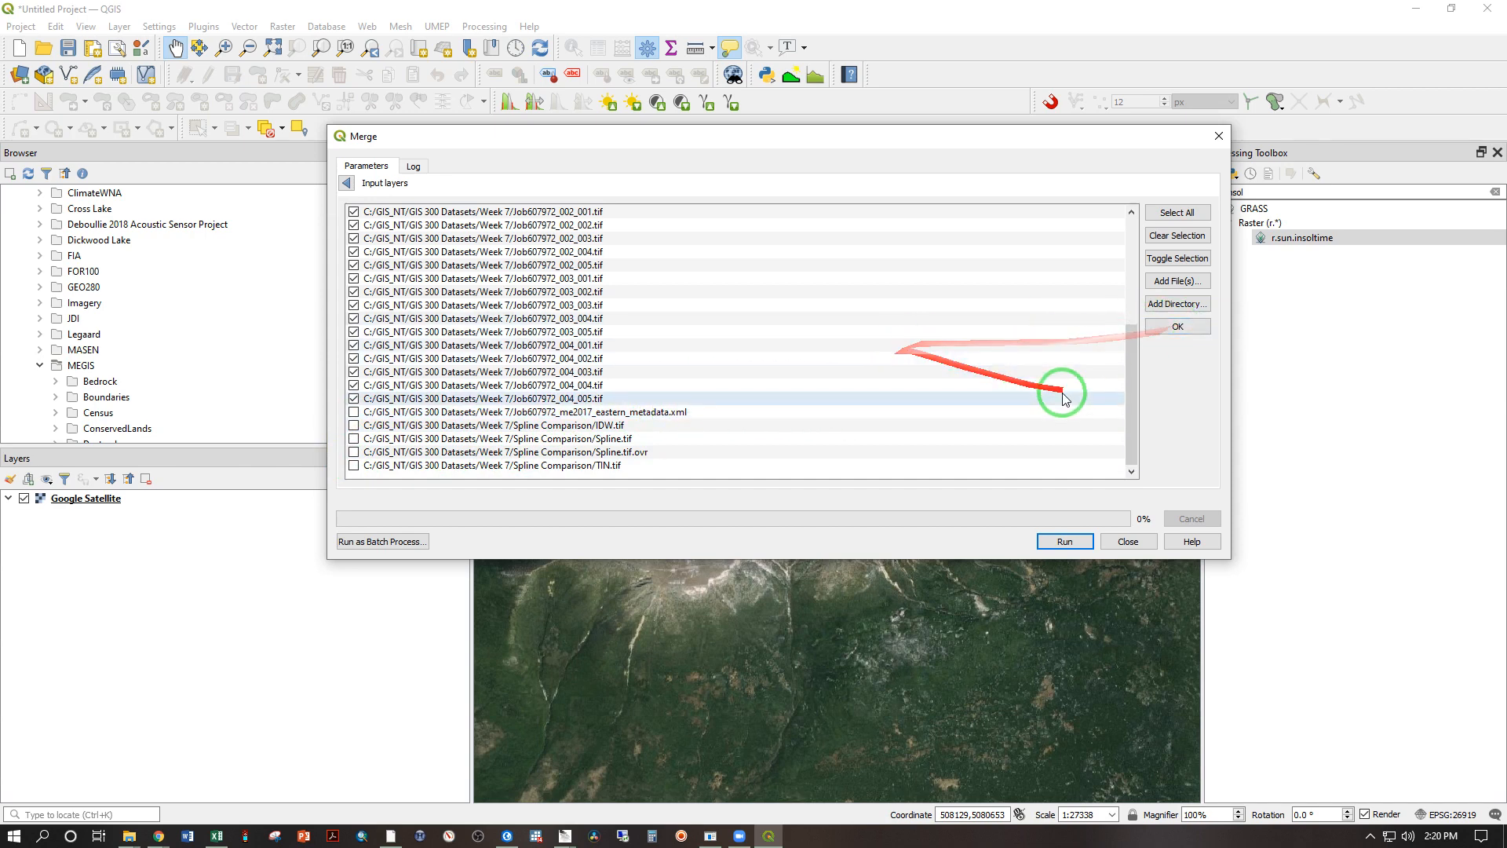
pyautogui.moveTo(1127, 387); pyautogui.dragTo(1138, 325)
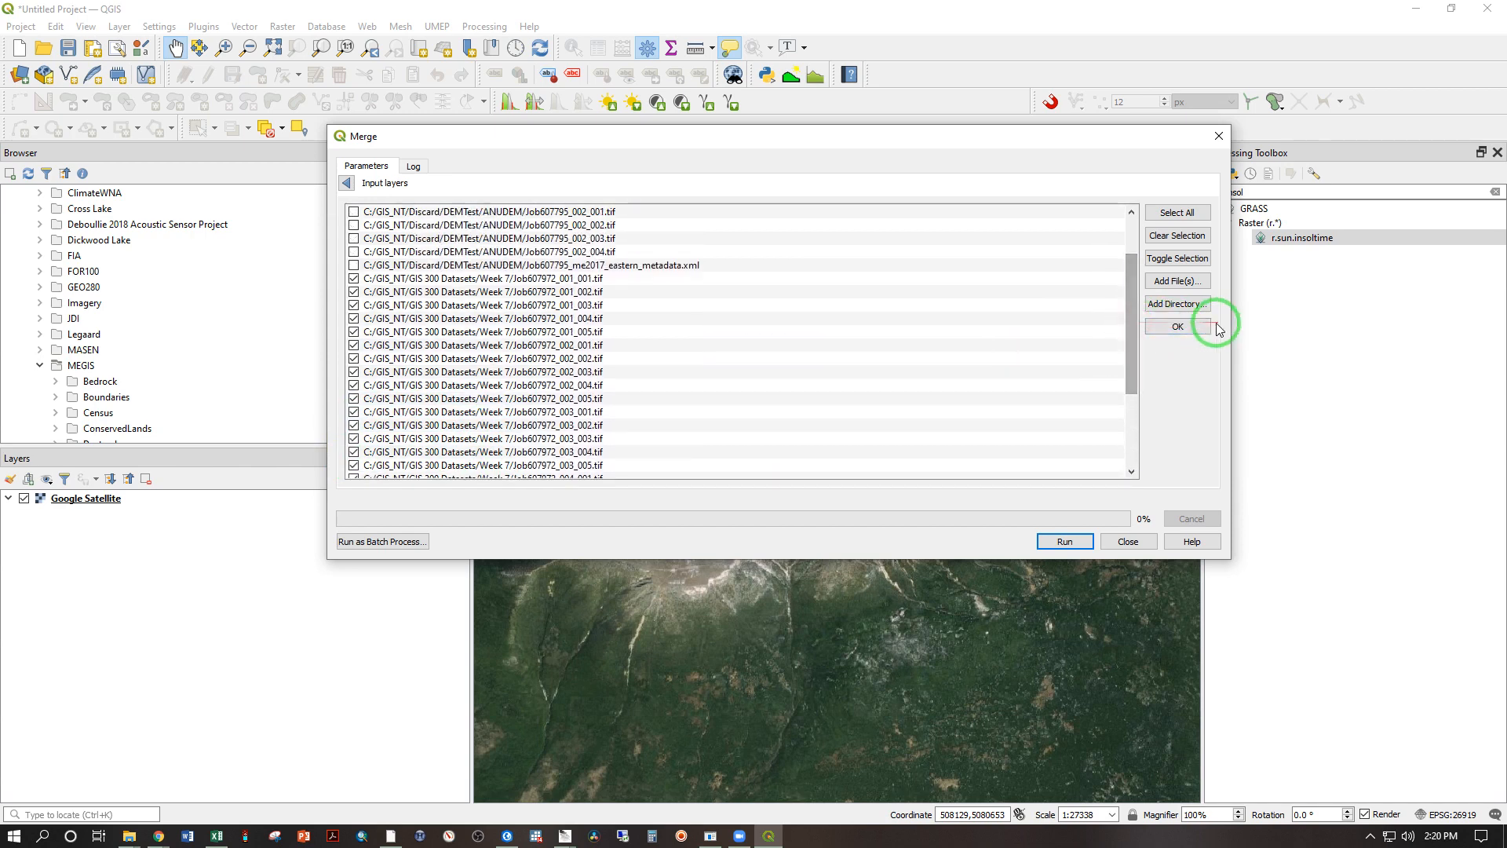
pyautogui.click(1184, 325)
# Step: Run the merge with a temporary output file and inspect the merged elevation raster over the satellite imagery
pyautogui.scroll(-1, 1219, 248)
pyautogui.moveTo(1219, 248); pyautogui.dragTo(1221, 360)
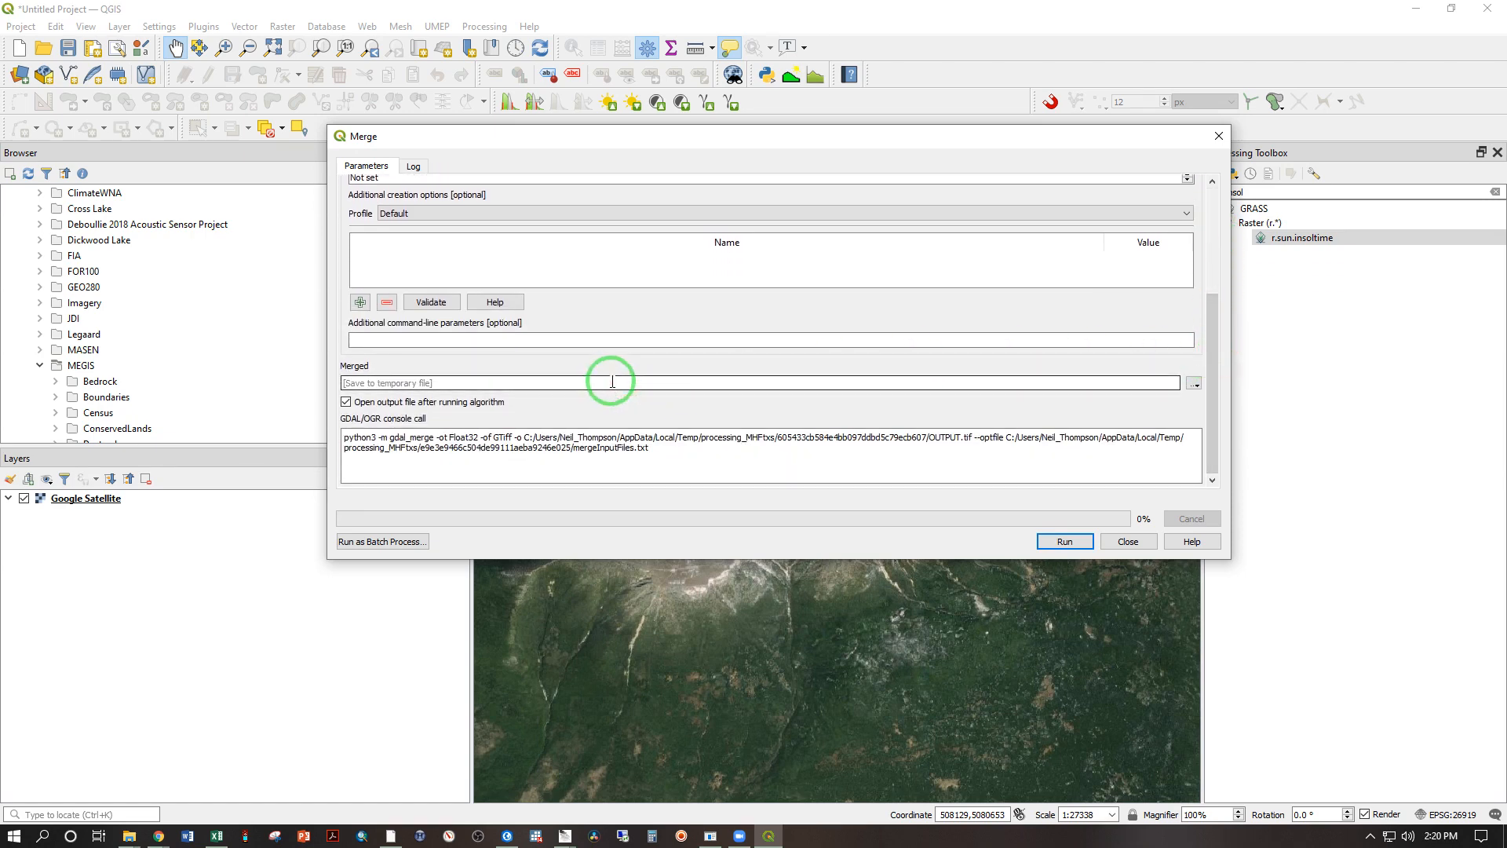
pyautogui.click(1067, 543)
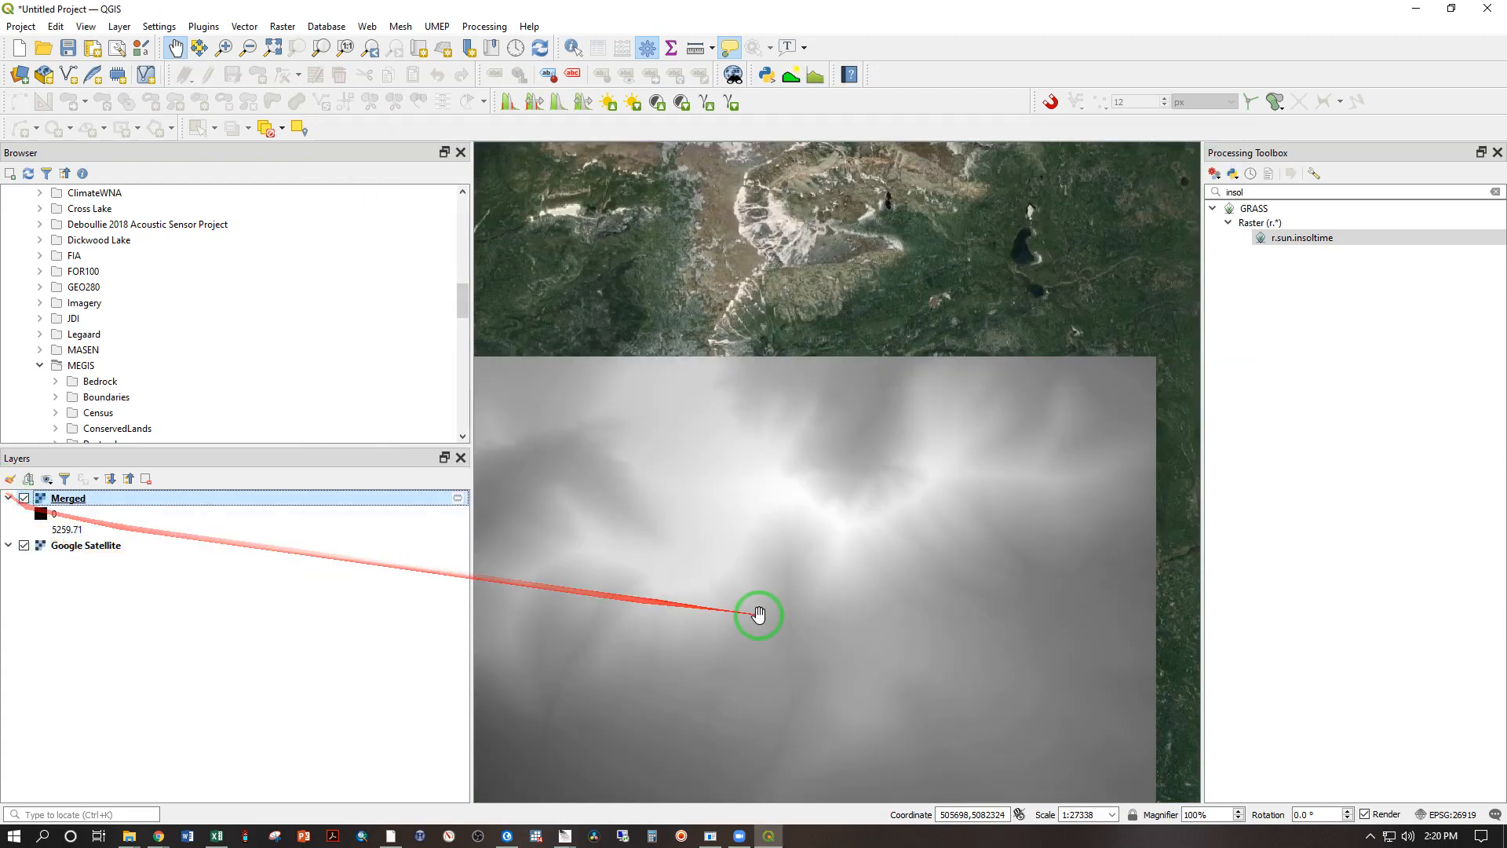
pyautogui.moveTo(760, 616); pyautogui.dragTo(908, 424)
pyautogui.scroll(-1, 891, 434)
pyautogui.moveTo(1013, 461); pyautogui.dragTo(860, 490)
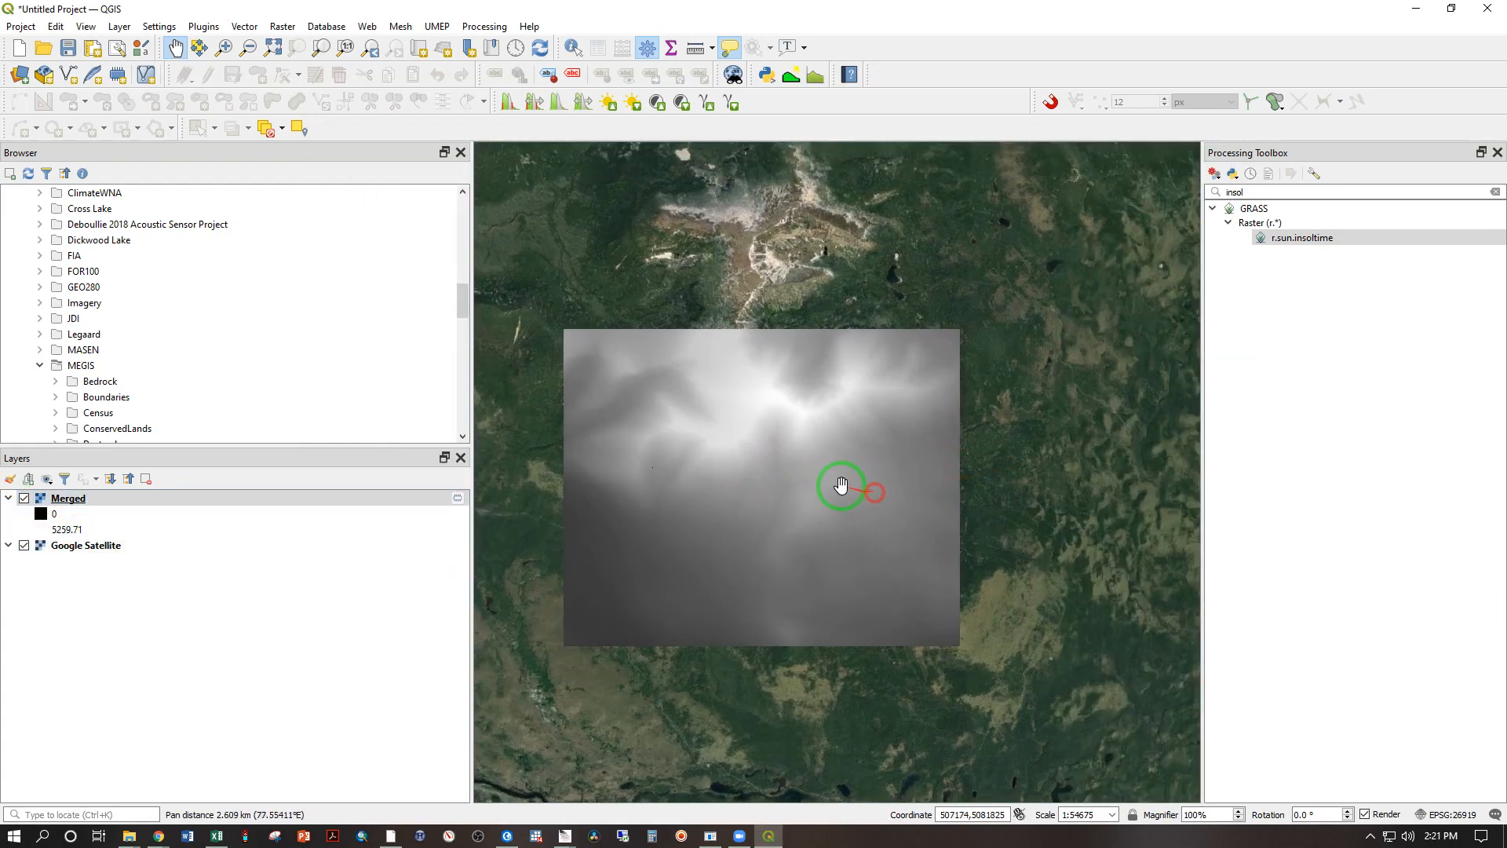
pyautogui.scroll(1, 836, 486)
pyautogui.moveTo(646, 401); pyautogui.dragTo(684, 404)
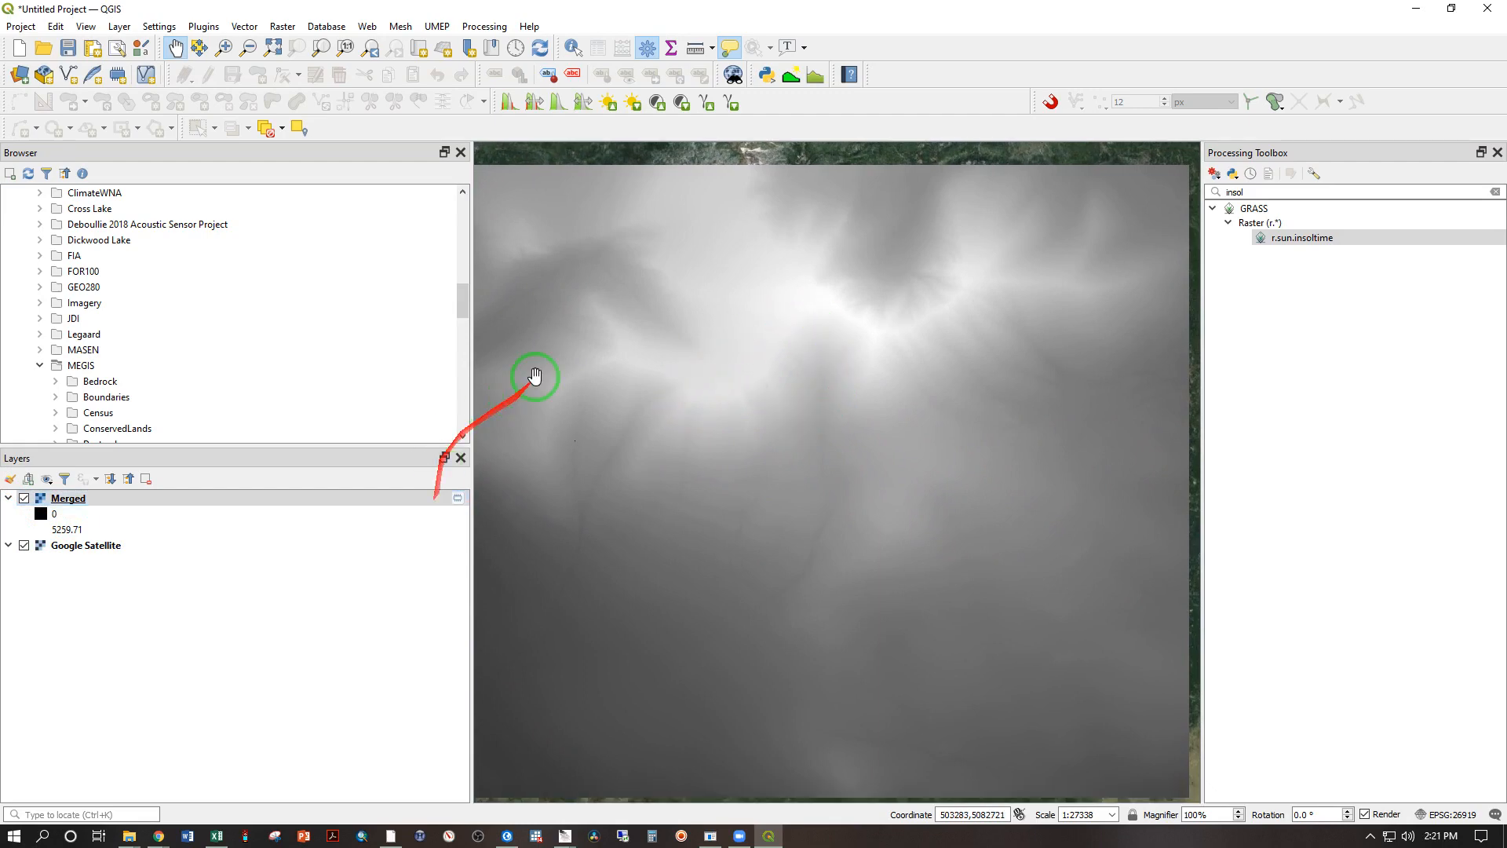
# Step: Export the Merged raster as a raw-data GeoTIFF named Viewshed_DEM in the Week 7 folder of GIS 300 Datasets
pyautogui.click(68, 502)
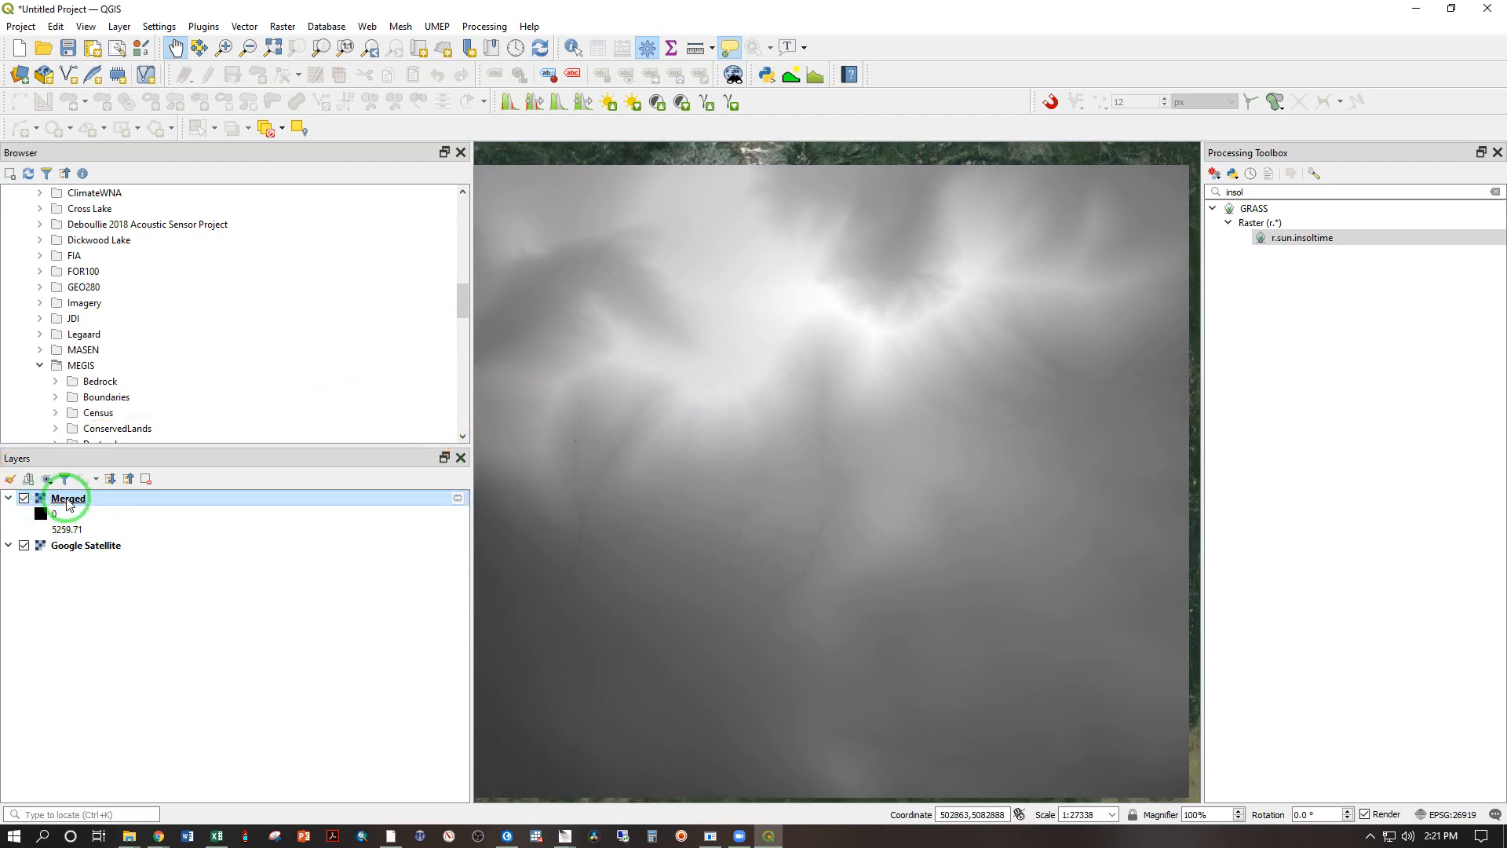
pyautogui.rightClick(69, 503)
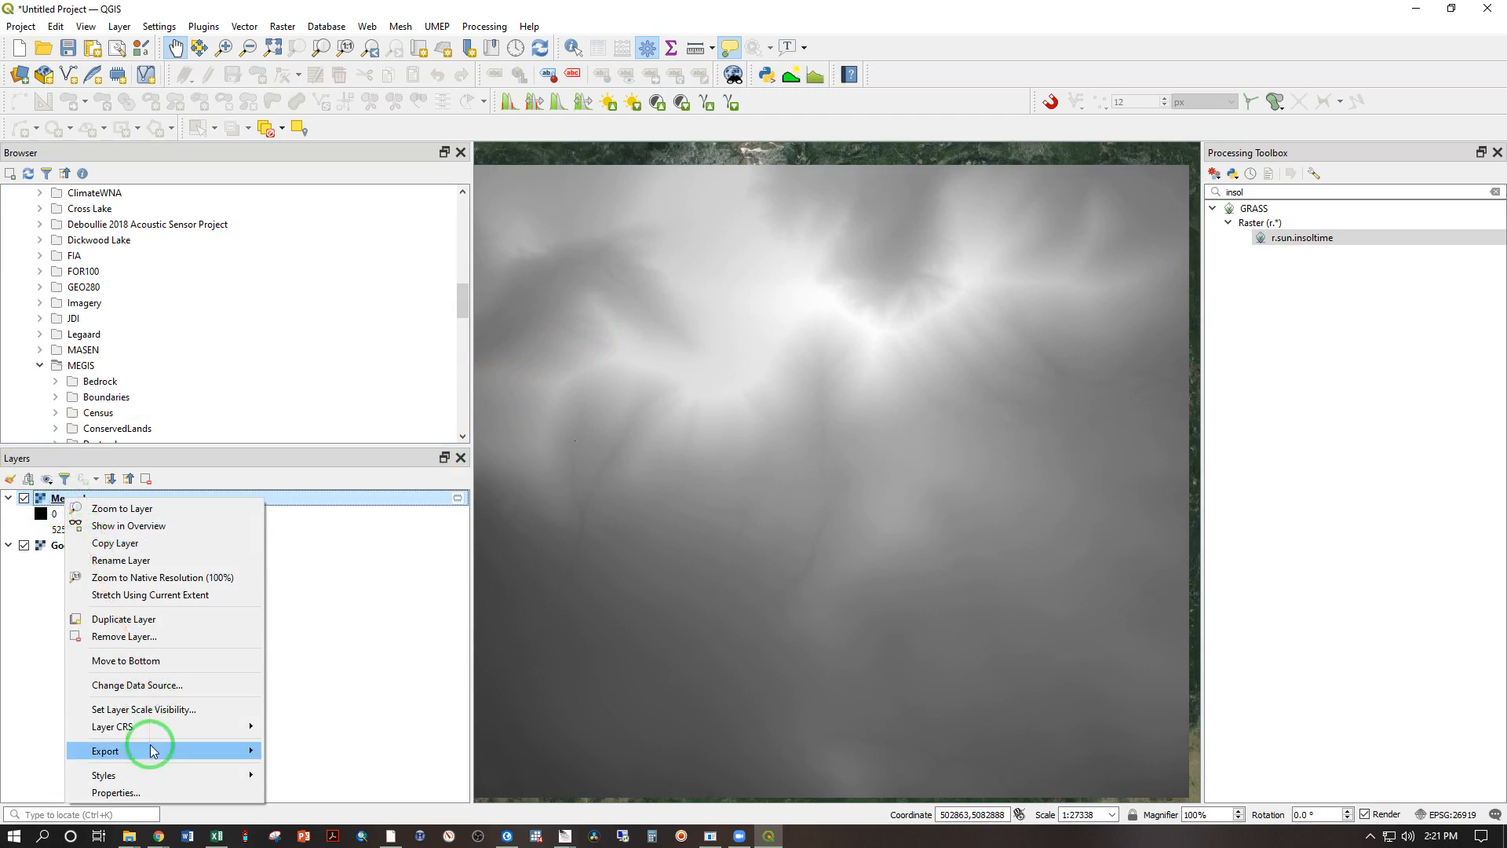
pyautogui.moveTo(153, 751)
pyautogui.click(297, 755)
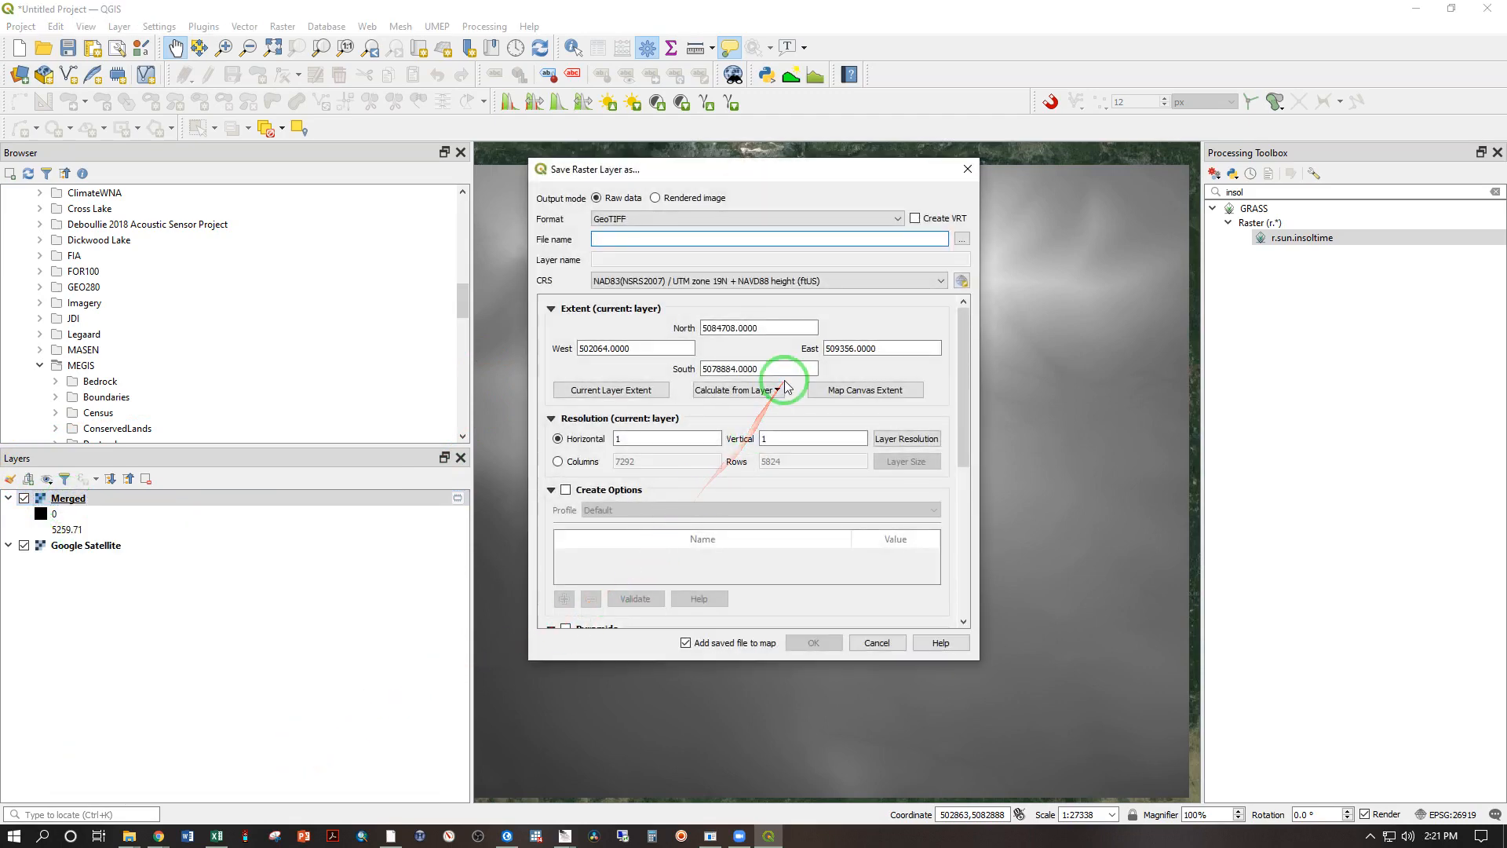
pyautogui.press('super+e')
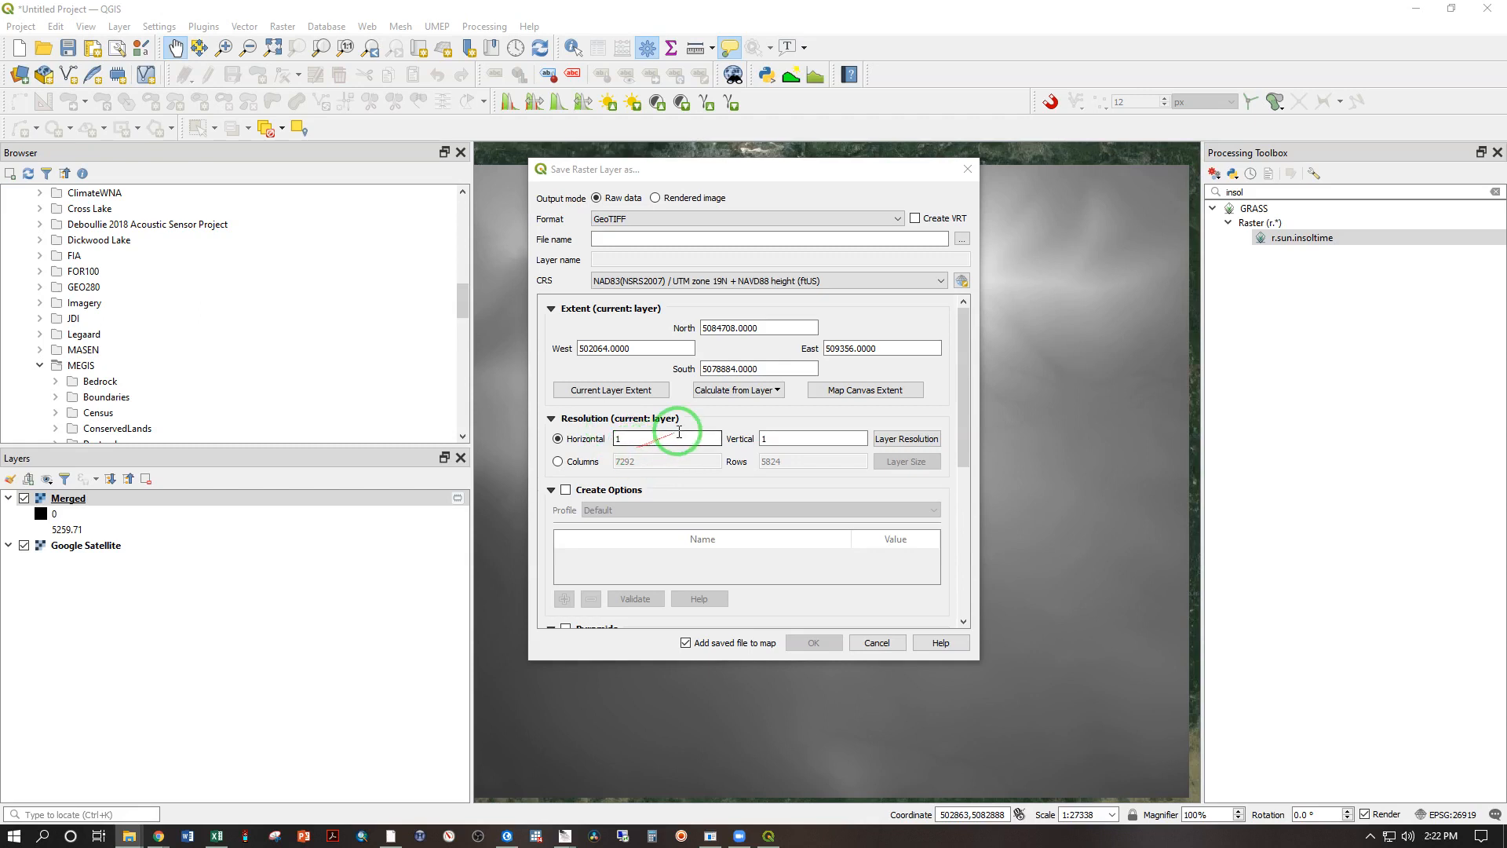
pyautogui.click(962, 239)
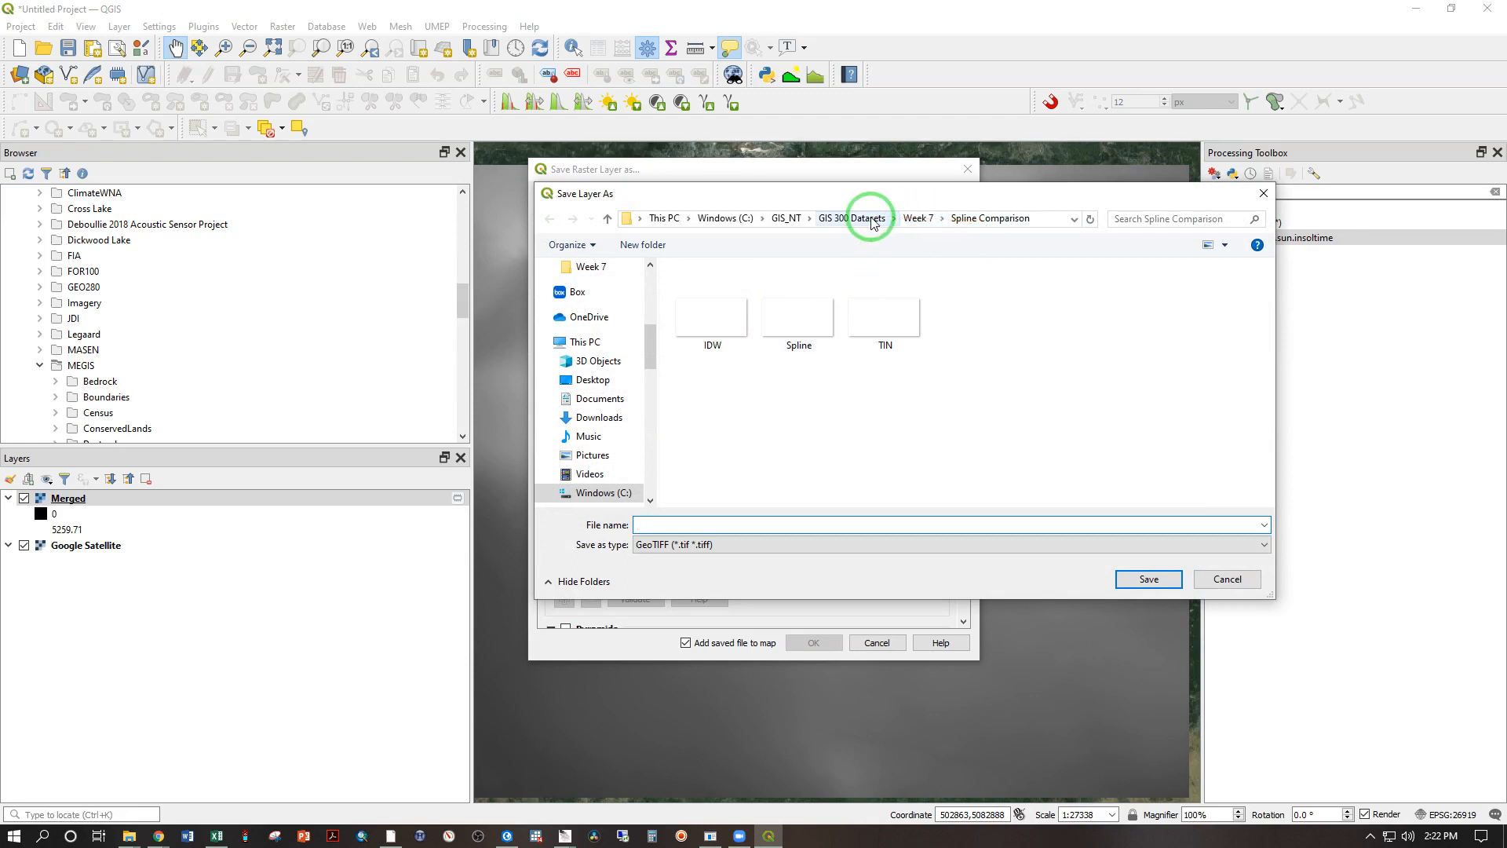
pyautogui.click(915, 219)
pyautogui.click(695, 526)
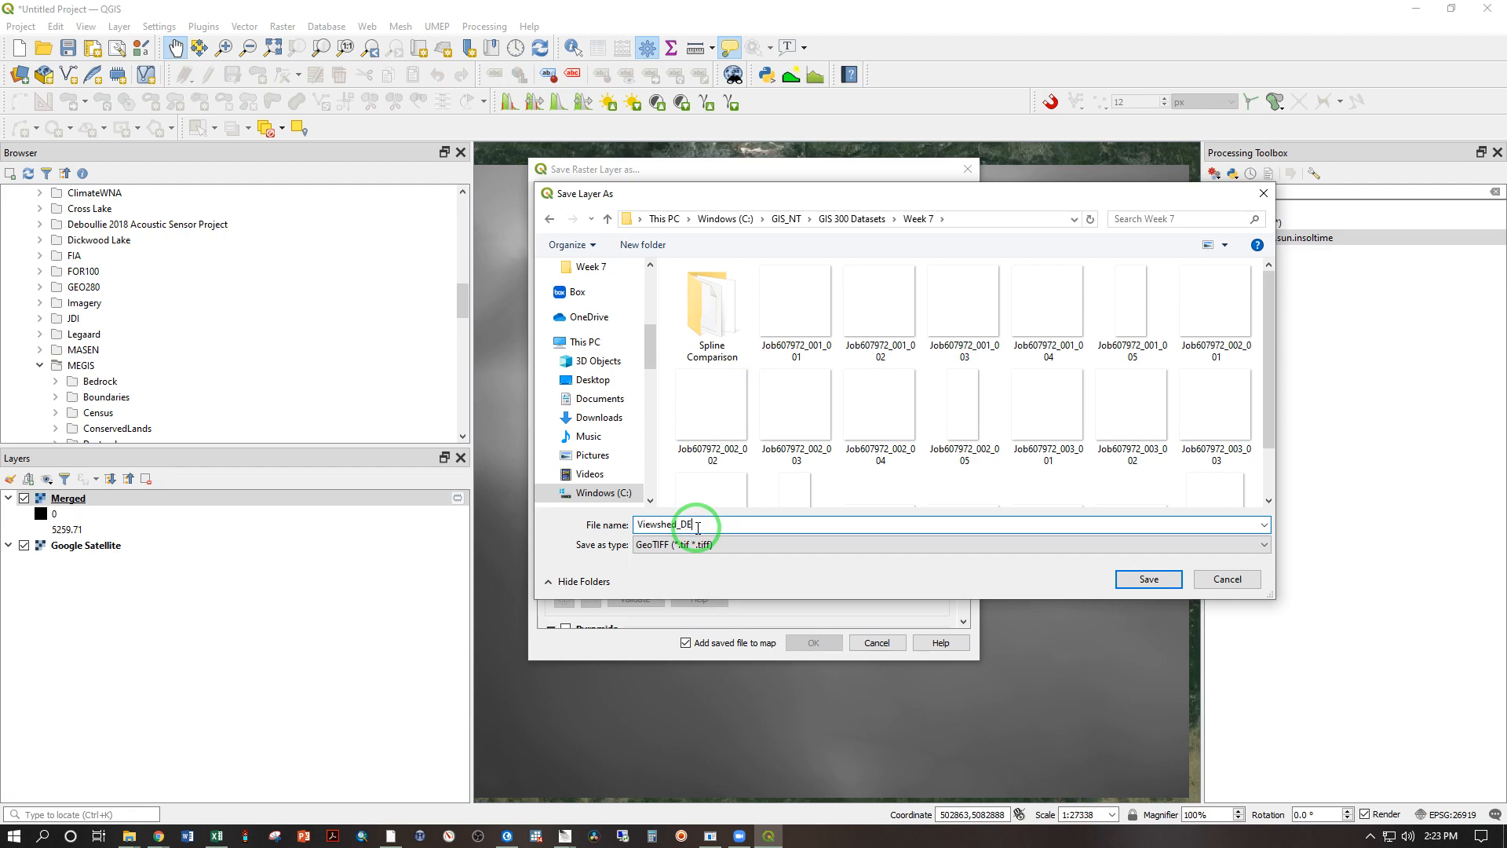
pyautogui.press('Return')
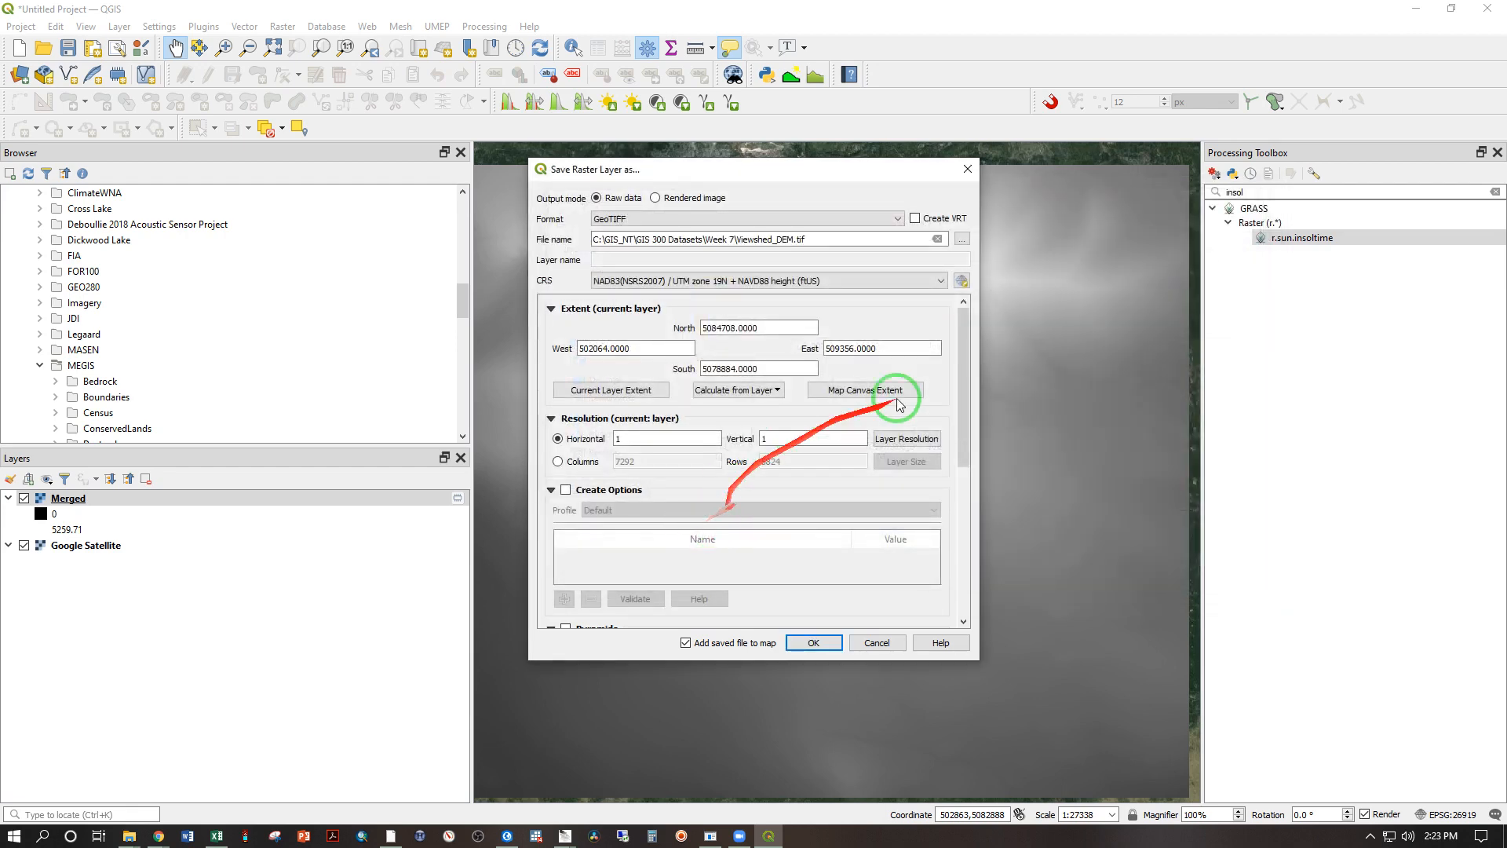
pyautogui.moveTo(962, 384); pyautogui.dragTo(957, 522)
pyautogui.click(815, 640)
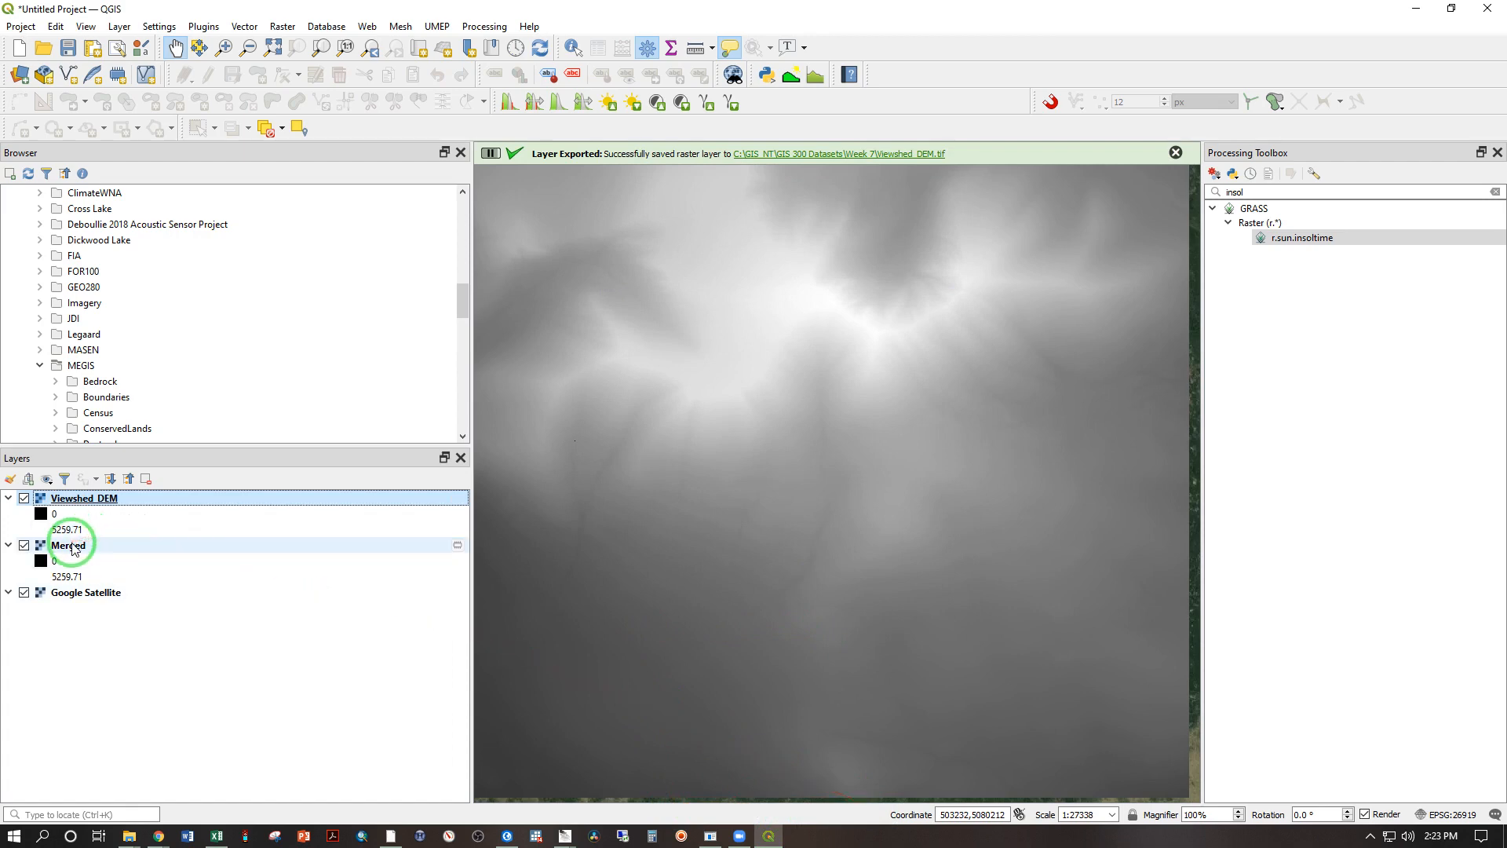
# Step: Remove the temporary Merged layer from the project
pyautogui.rightClick(73, 547)
pyautogui.click(131, 357)
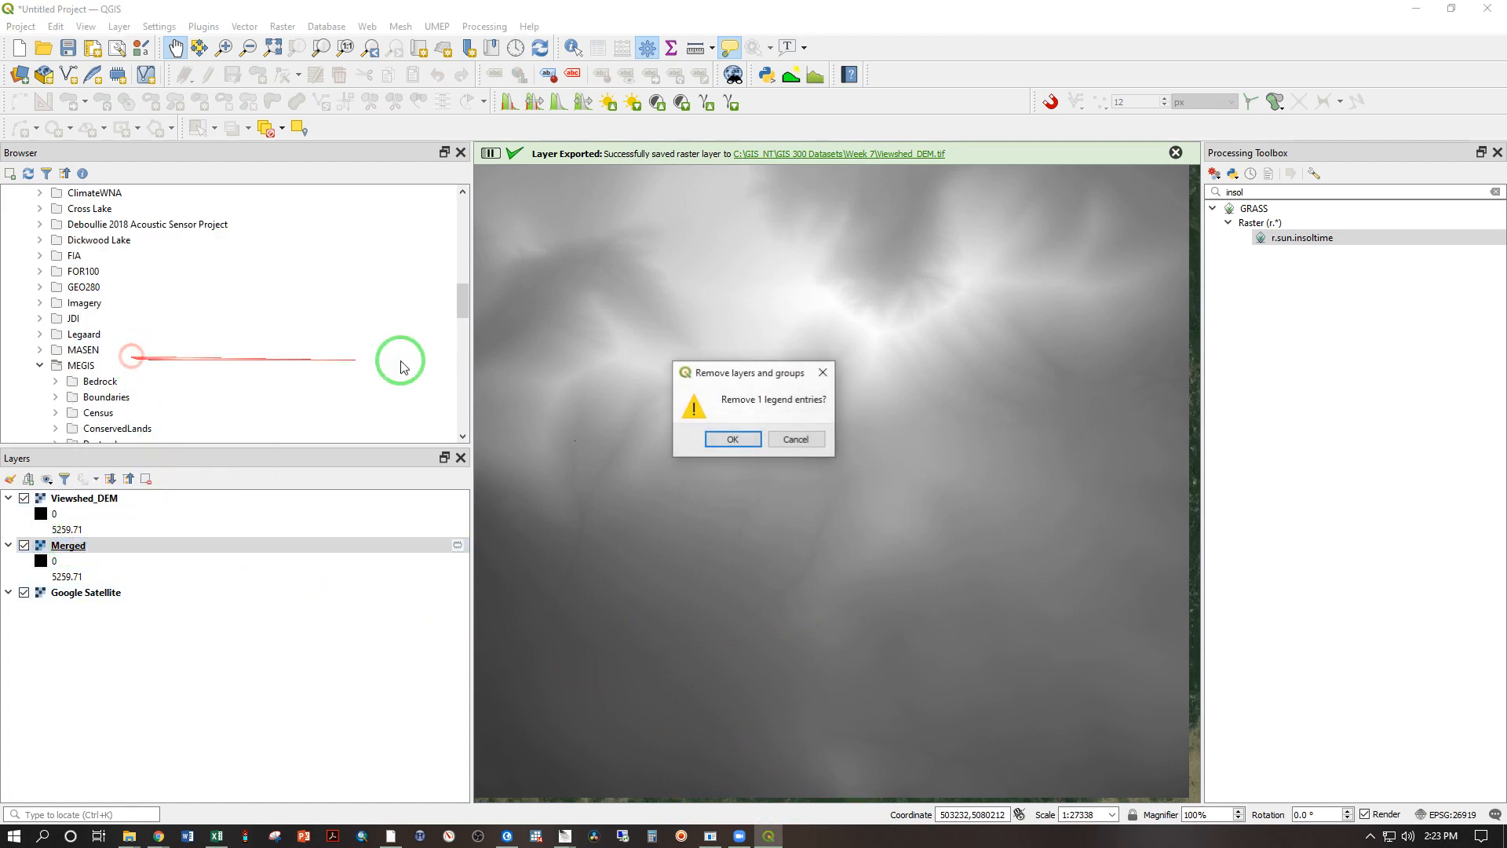
pyautogui.click(738, 439)
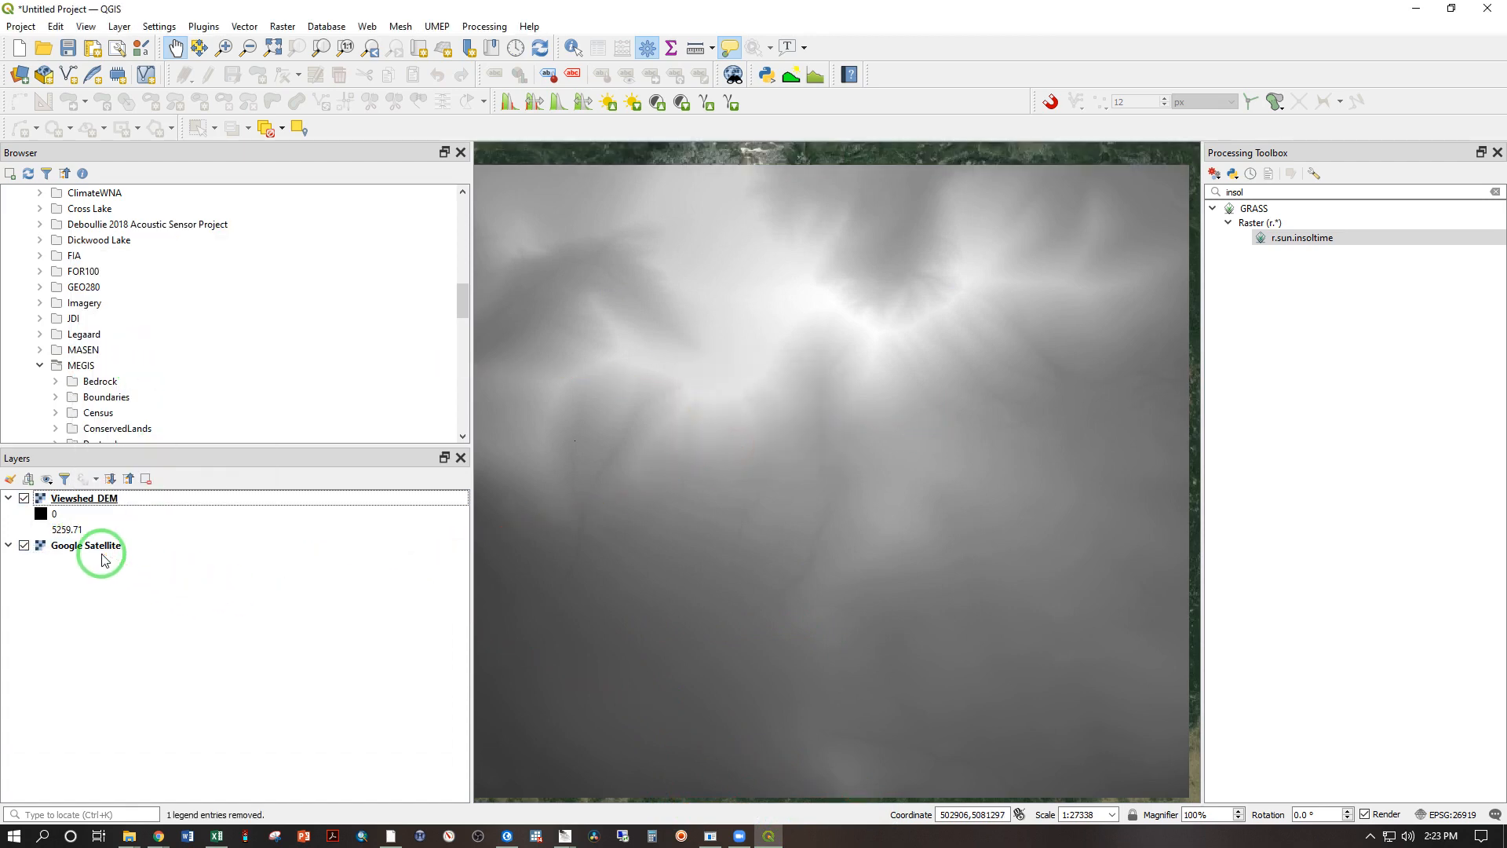
# Step: Set the Viewshed_DEM min/max statistics extent to Updated canvas and inspect the gray stretch close up on the mountain's summit
pyautogui.doubleClick(70, 501)
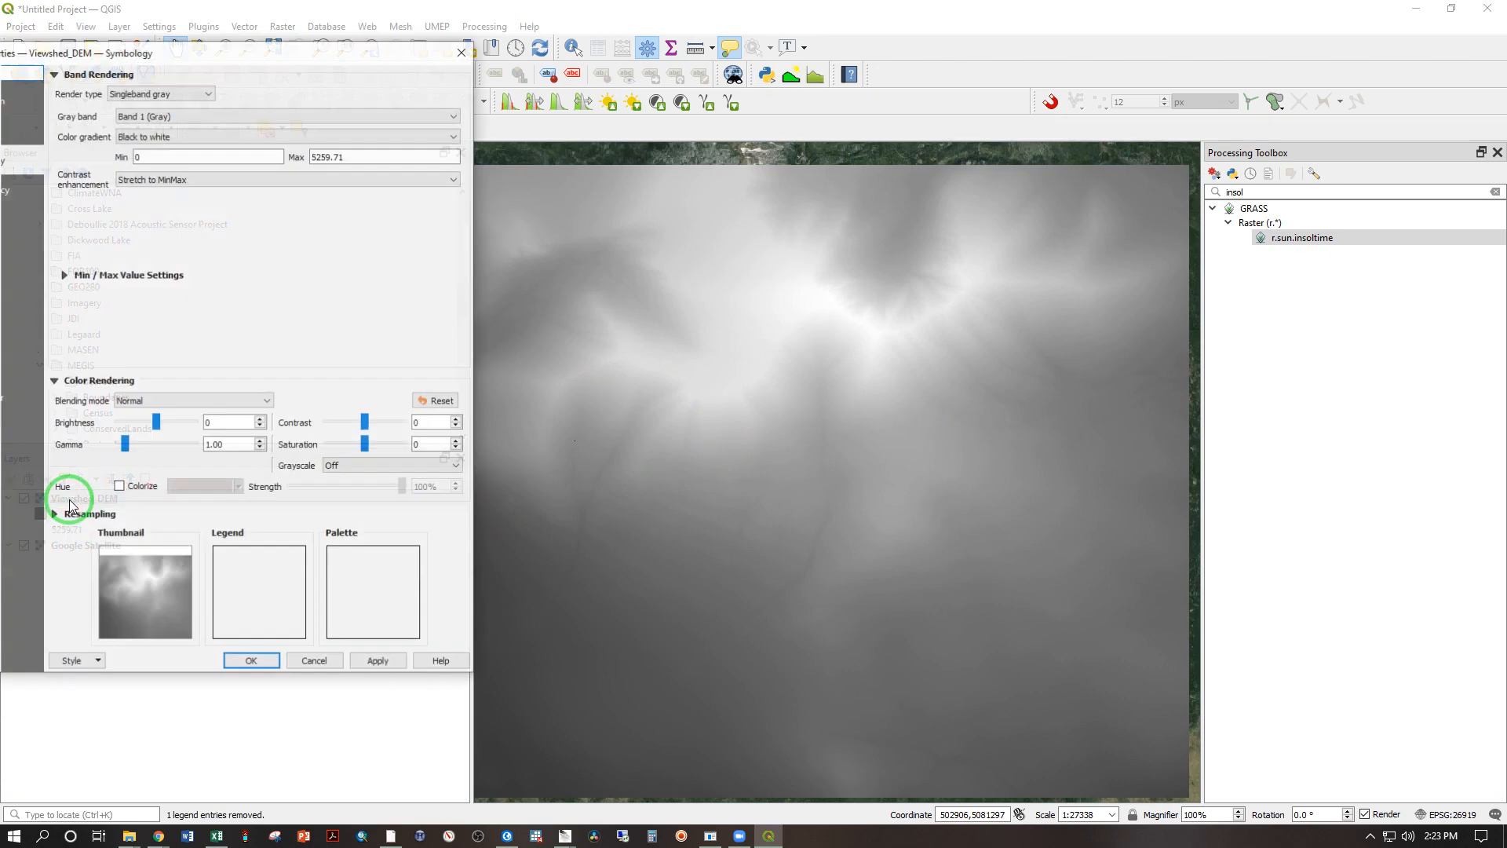
pyautogui.click(64, 275)
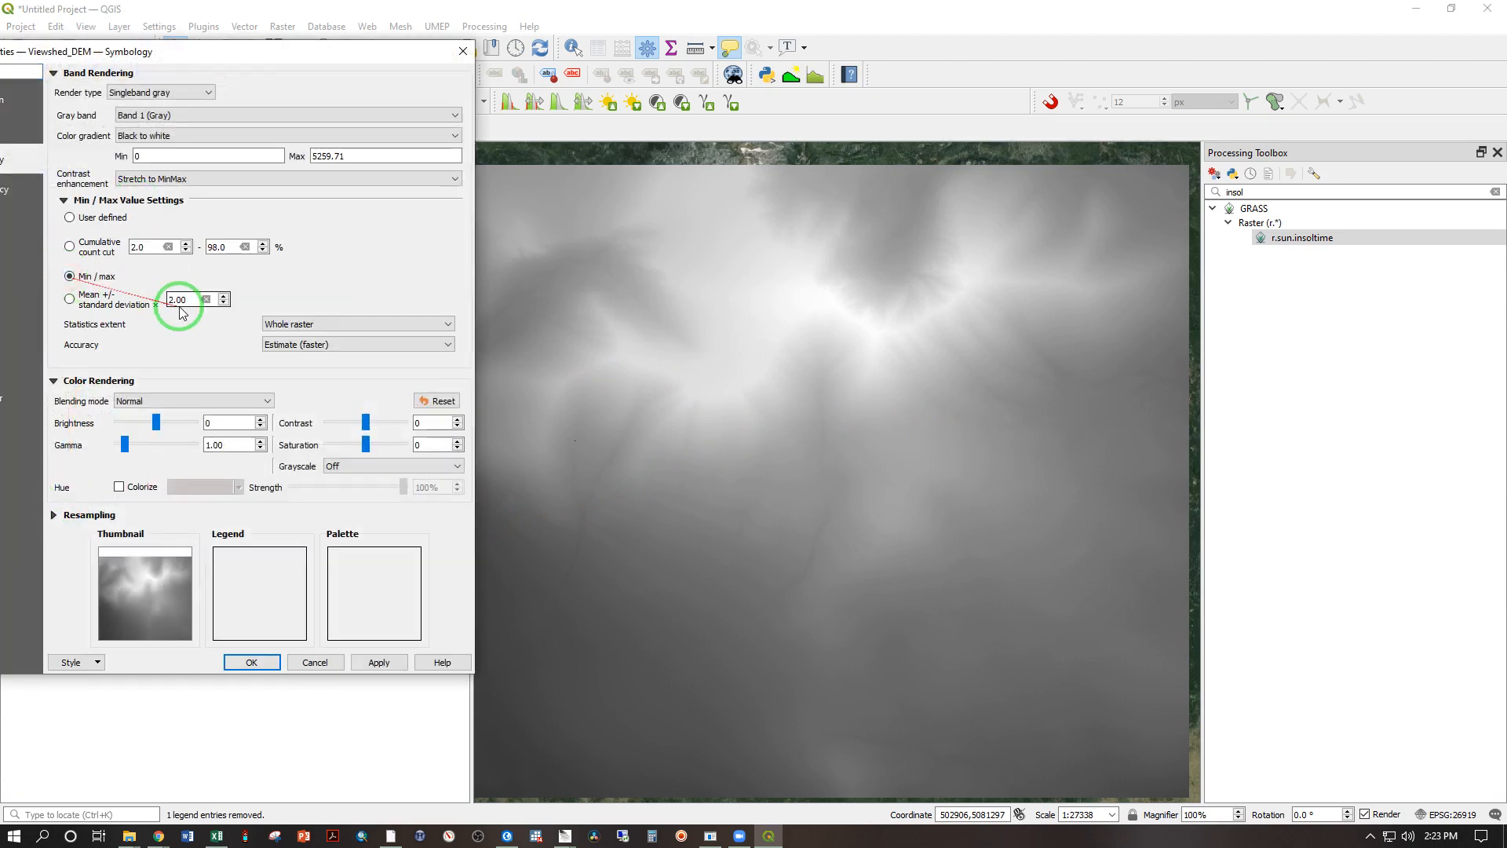
pyautogui.click(277, 324)
pyautogui.click(283, 357)
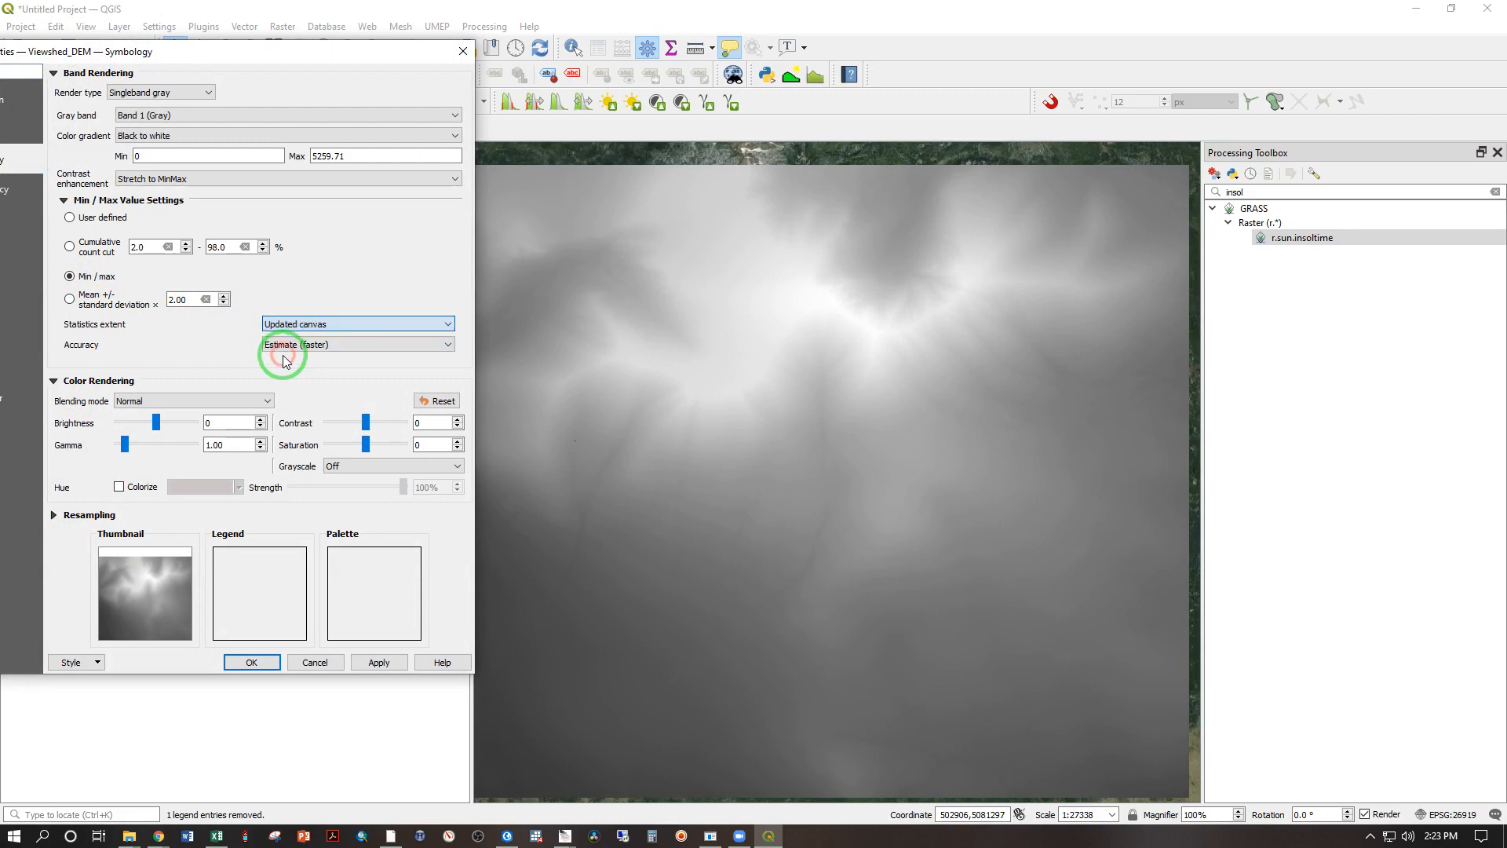
pyautogui.click(251, 662)
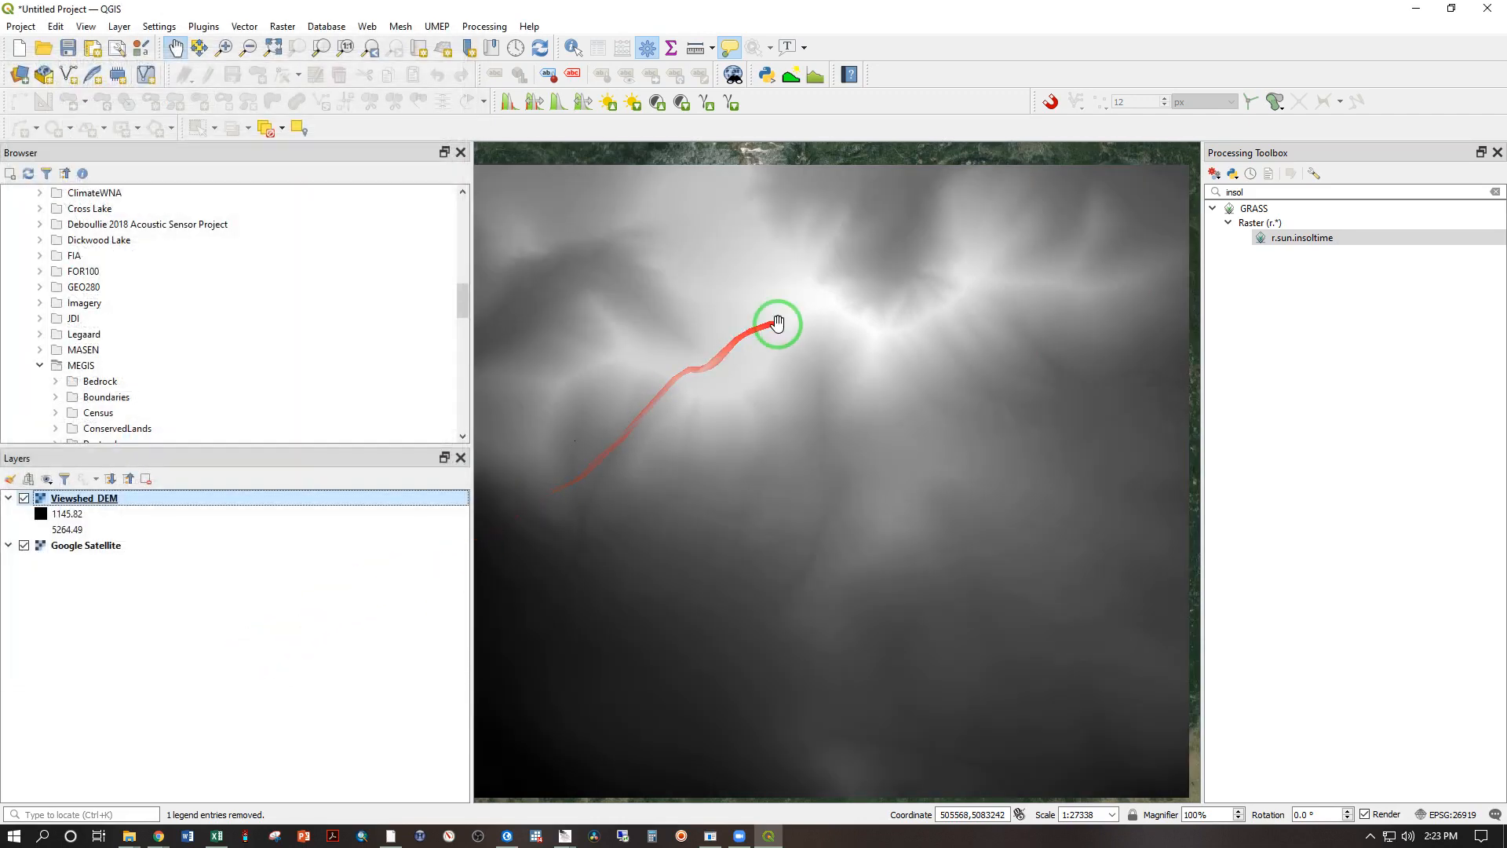
pyautogui.scroll(2, 777, 323)
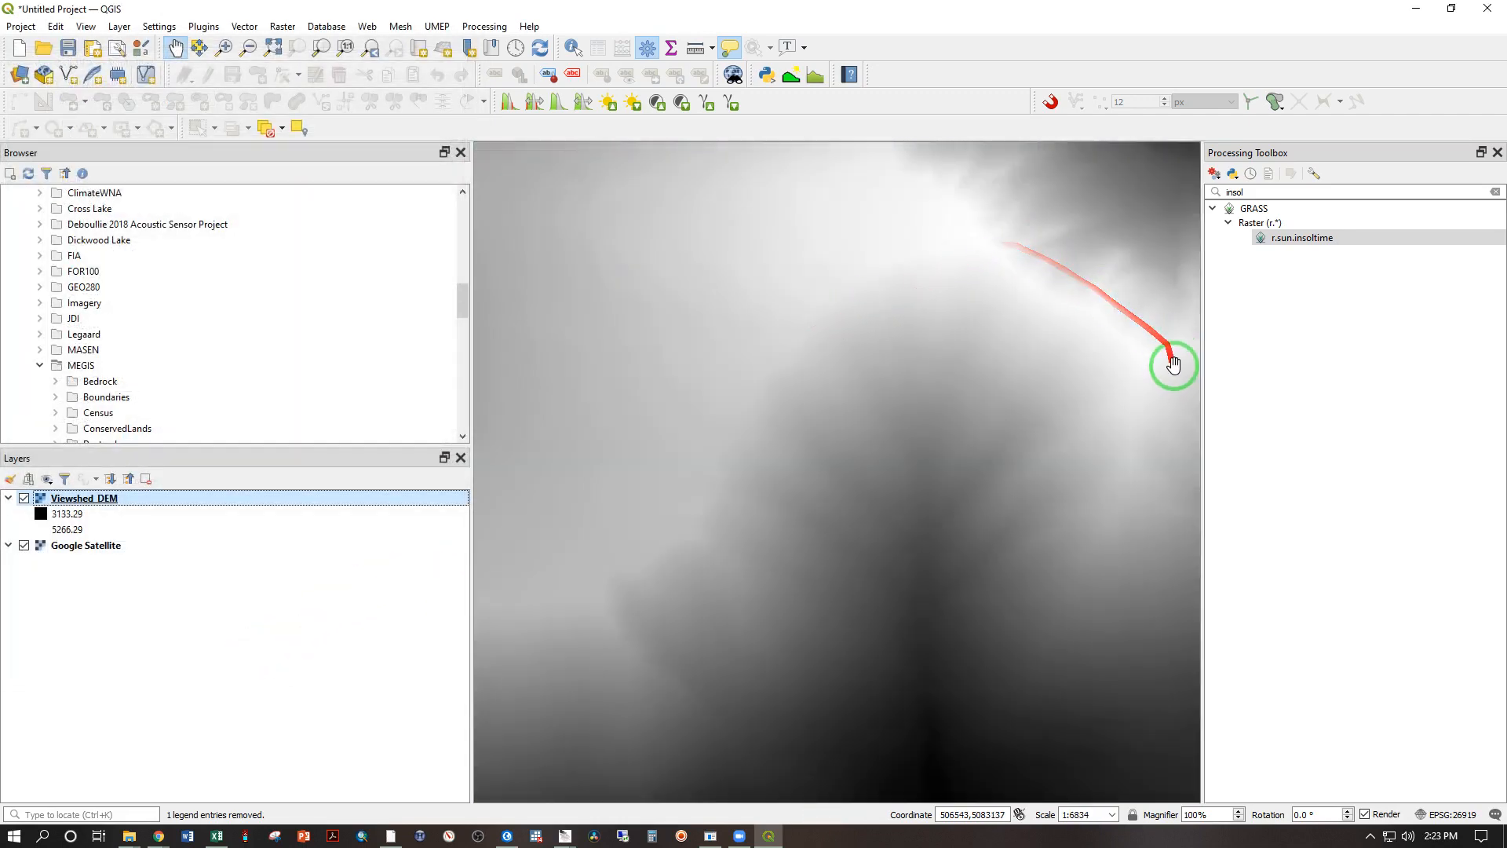
pyautogui.moveTo(984, 269); pyautogui.dragTo(636, 476)
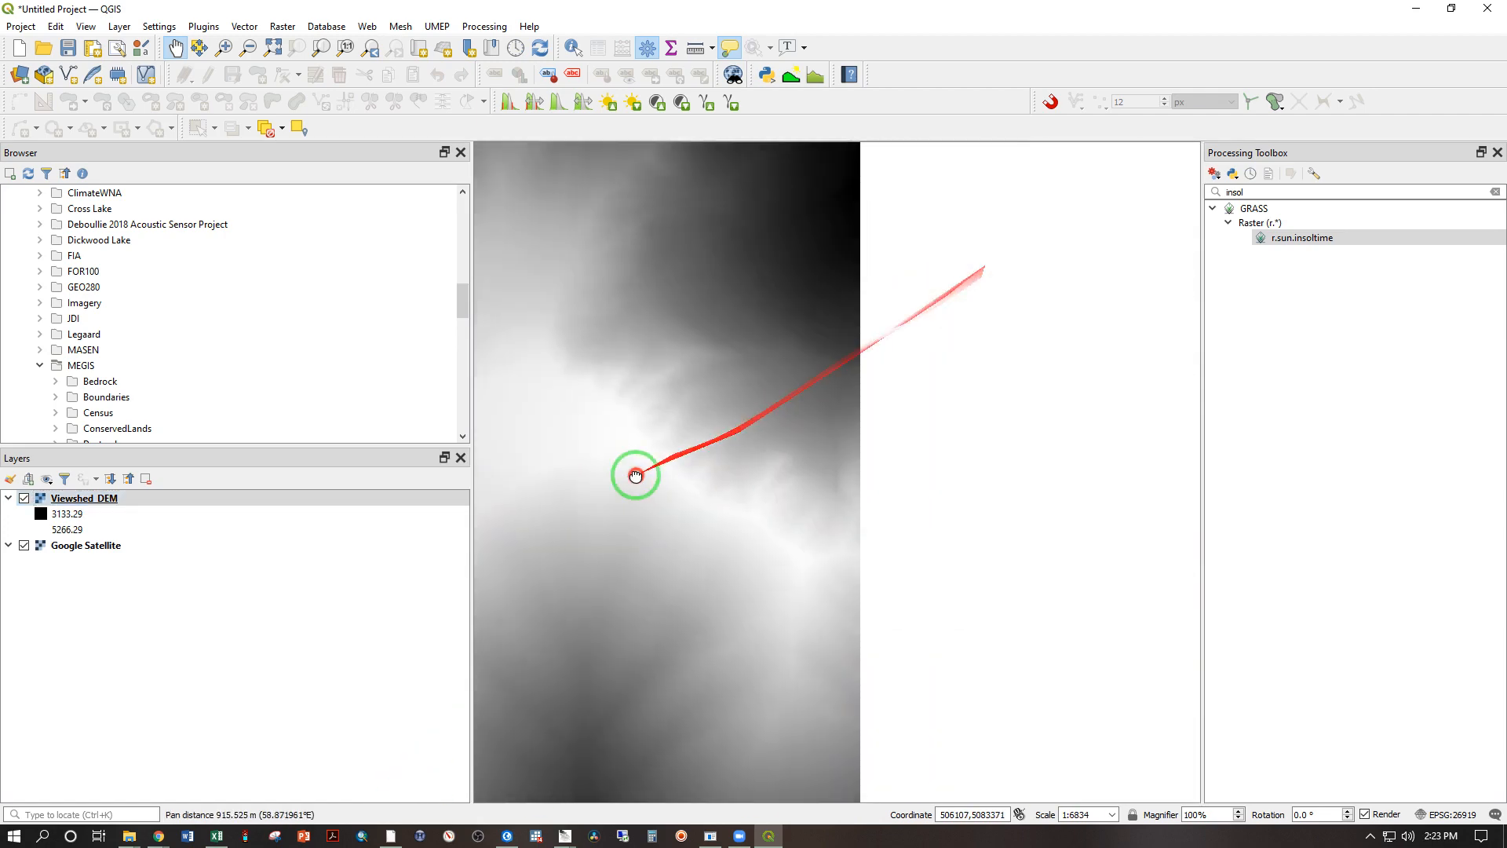
pyautogui.scroll(3, 788, 530)
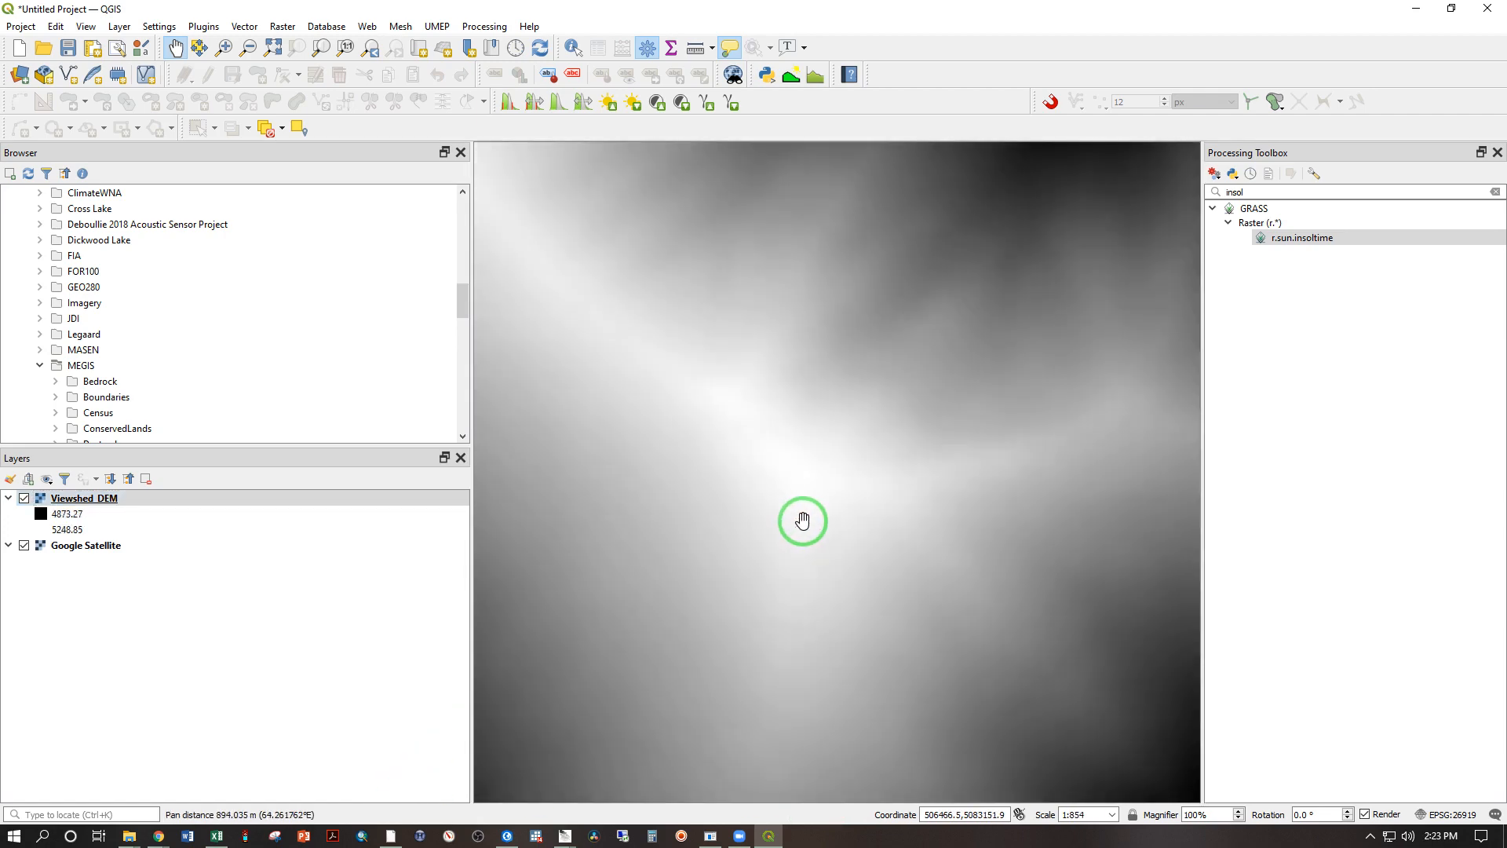
pyautogui.scroll(3, 803, 520)
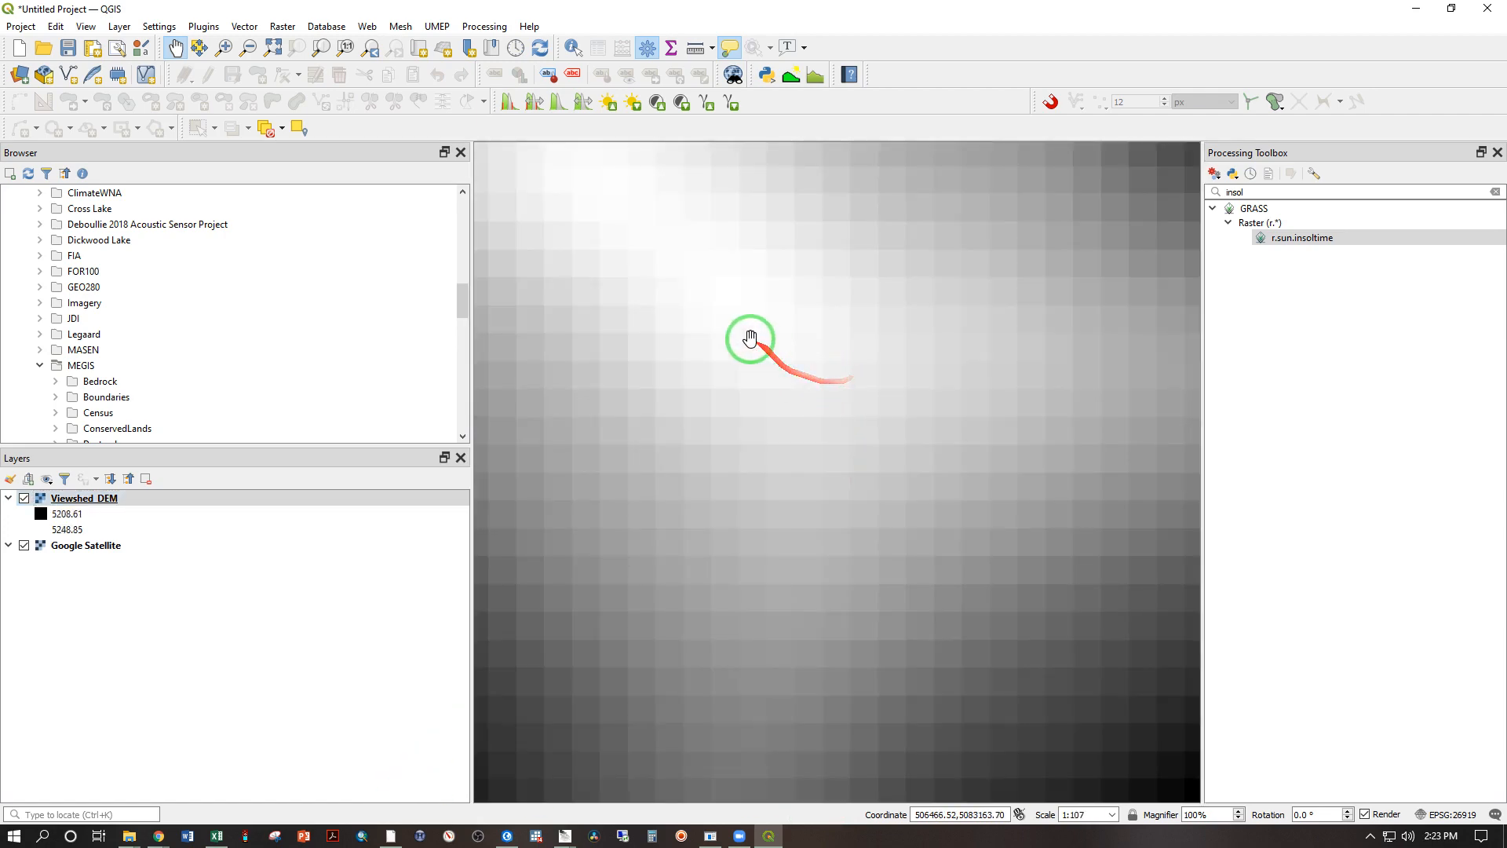
pyautogui.moveTo(747, 337); pyautogui.dragTo(891, 618)
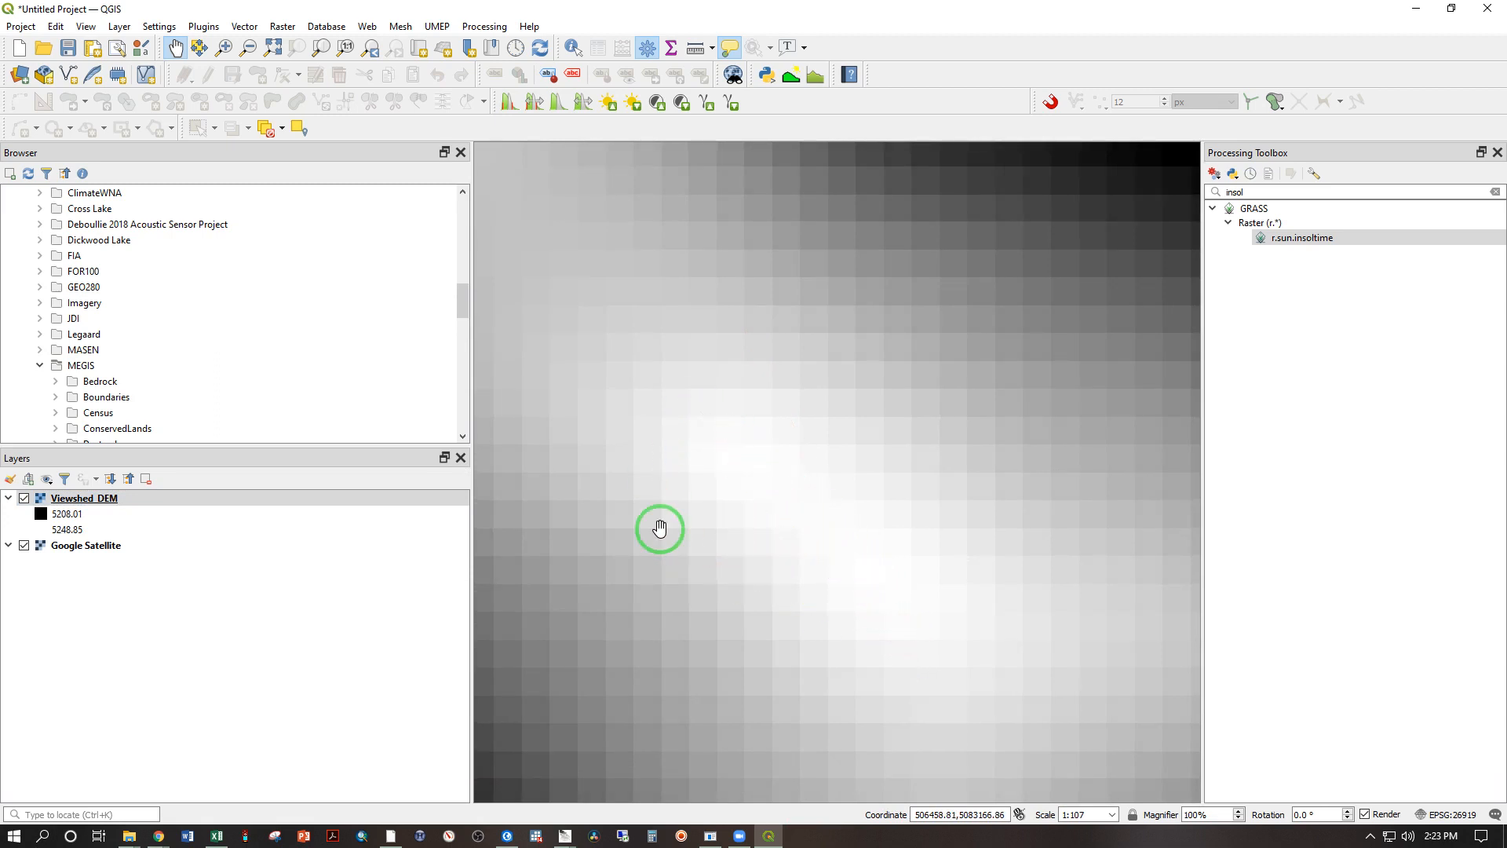
# Step: Render Viewshed_DEM as Singleband pseudocolor, classify it, and invert the color ramp so it runs from blue at low to red at high elevations
pyautogui.click(91, 502)
pyautogui.doubleClick(91, 502)
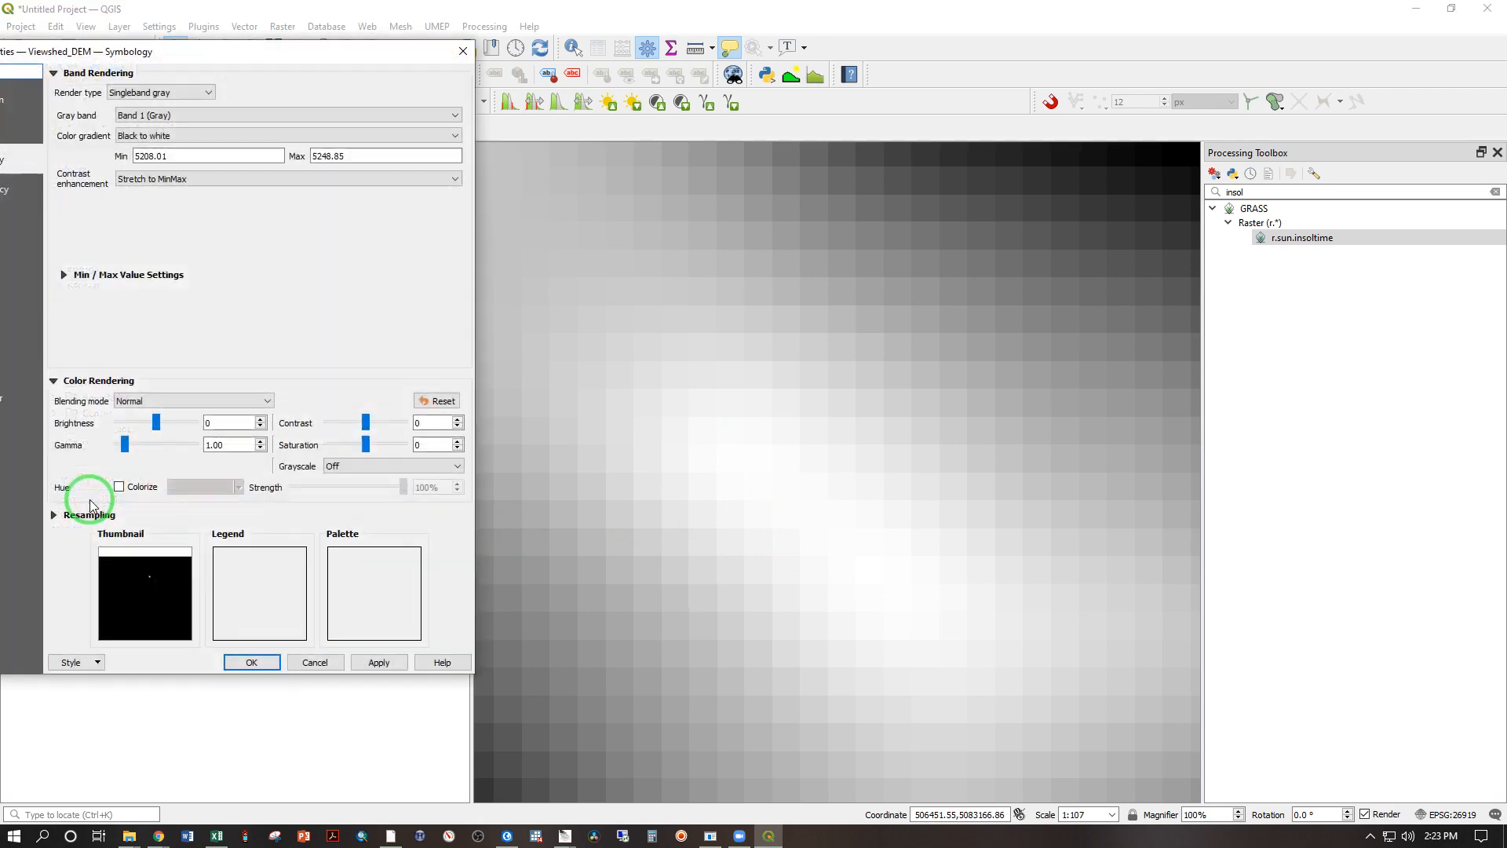
pyautogui.click(131, 91)
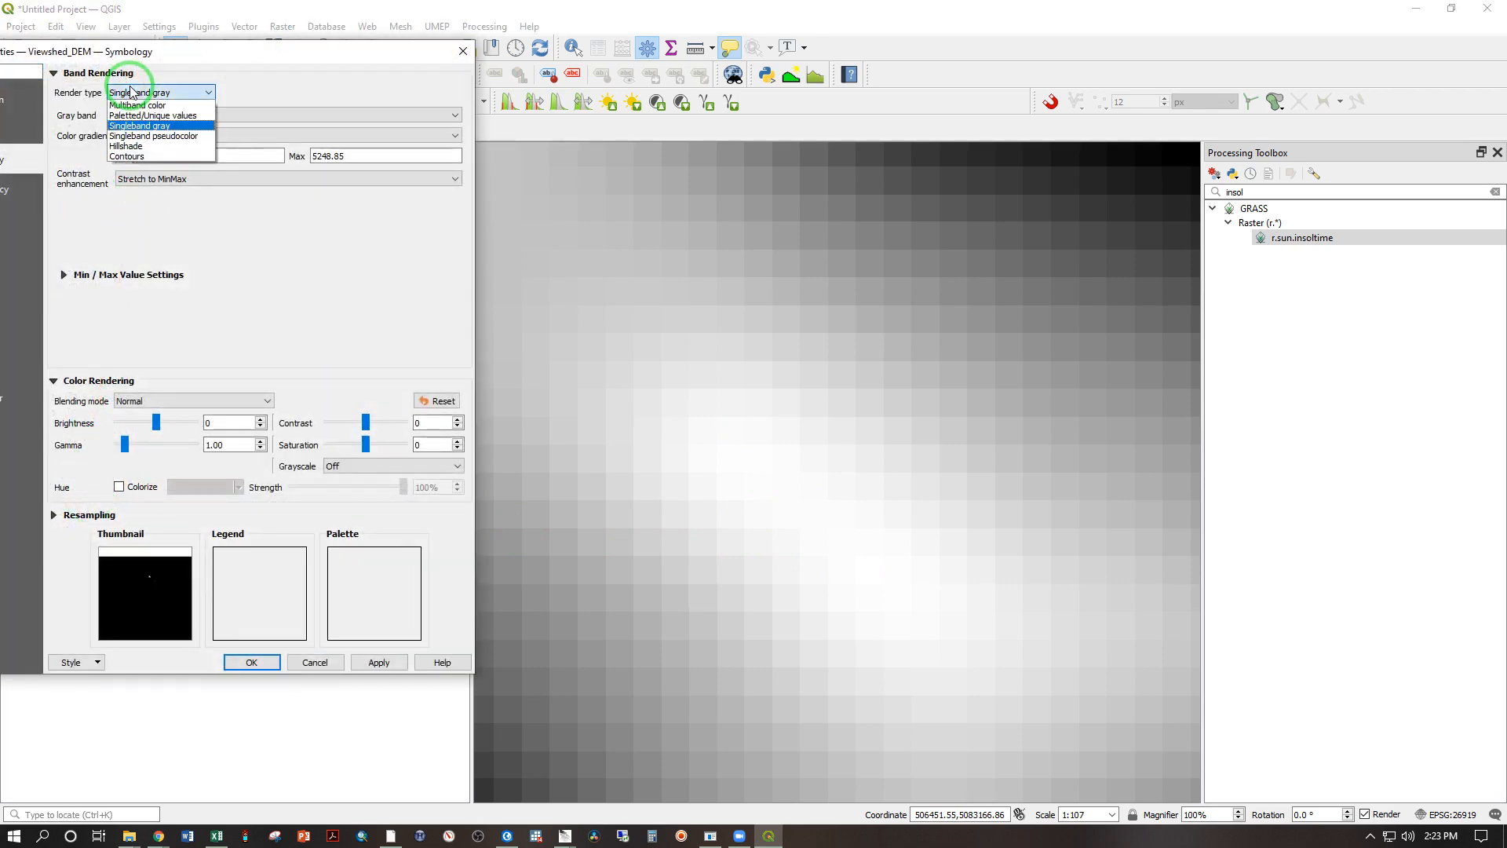
pyautogui.click(143, 136)
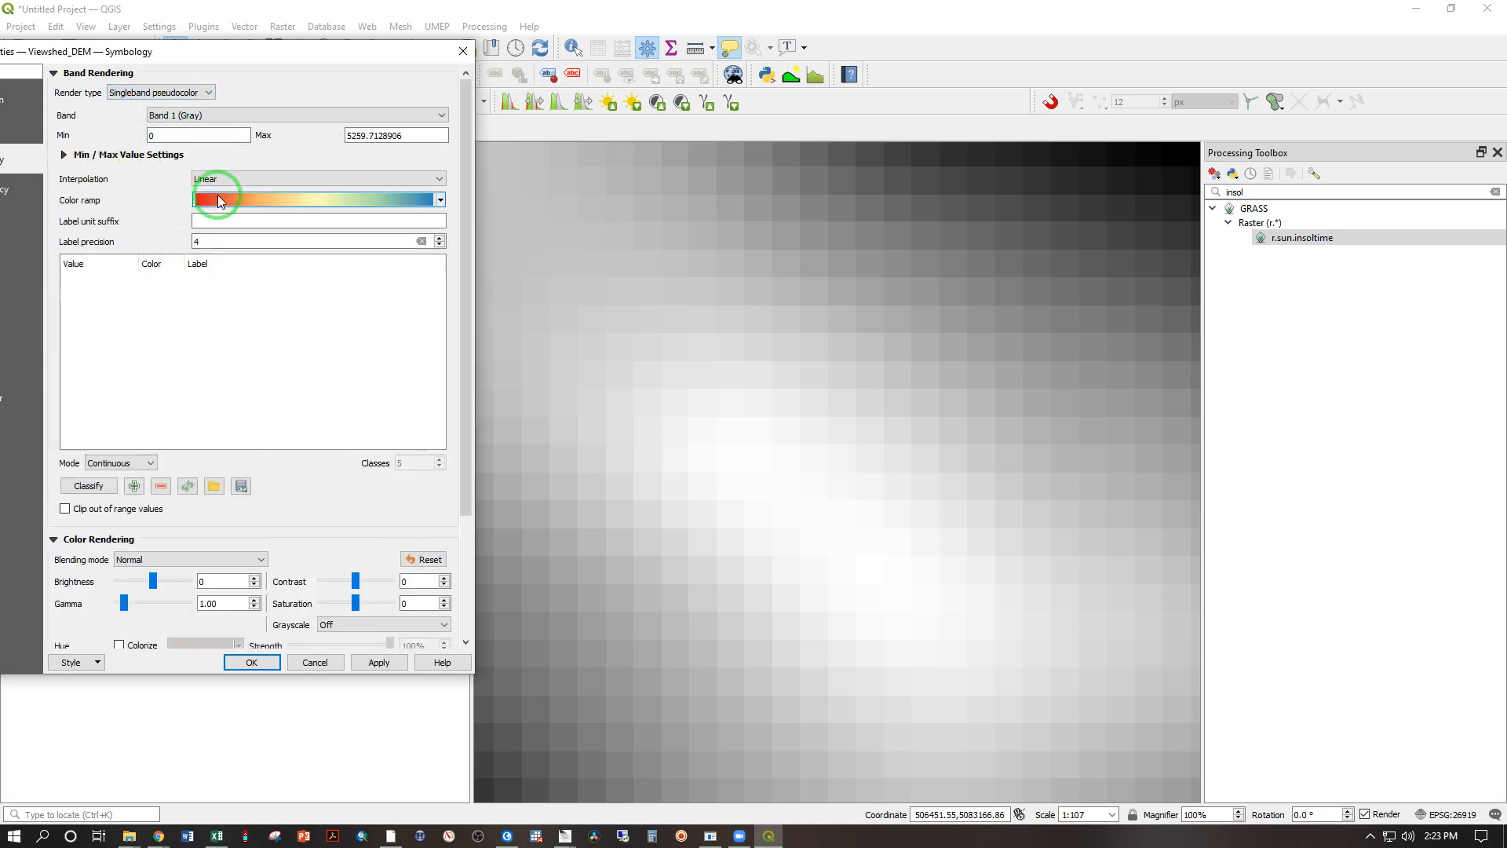
pyautogui.click(92, 487)
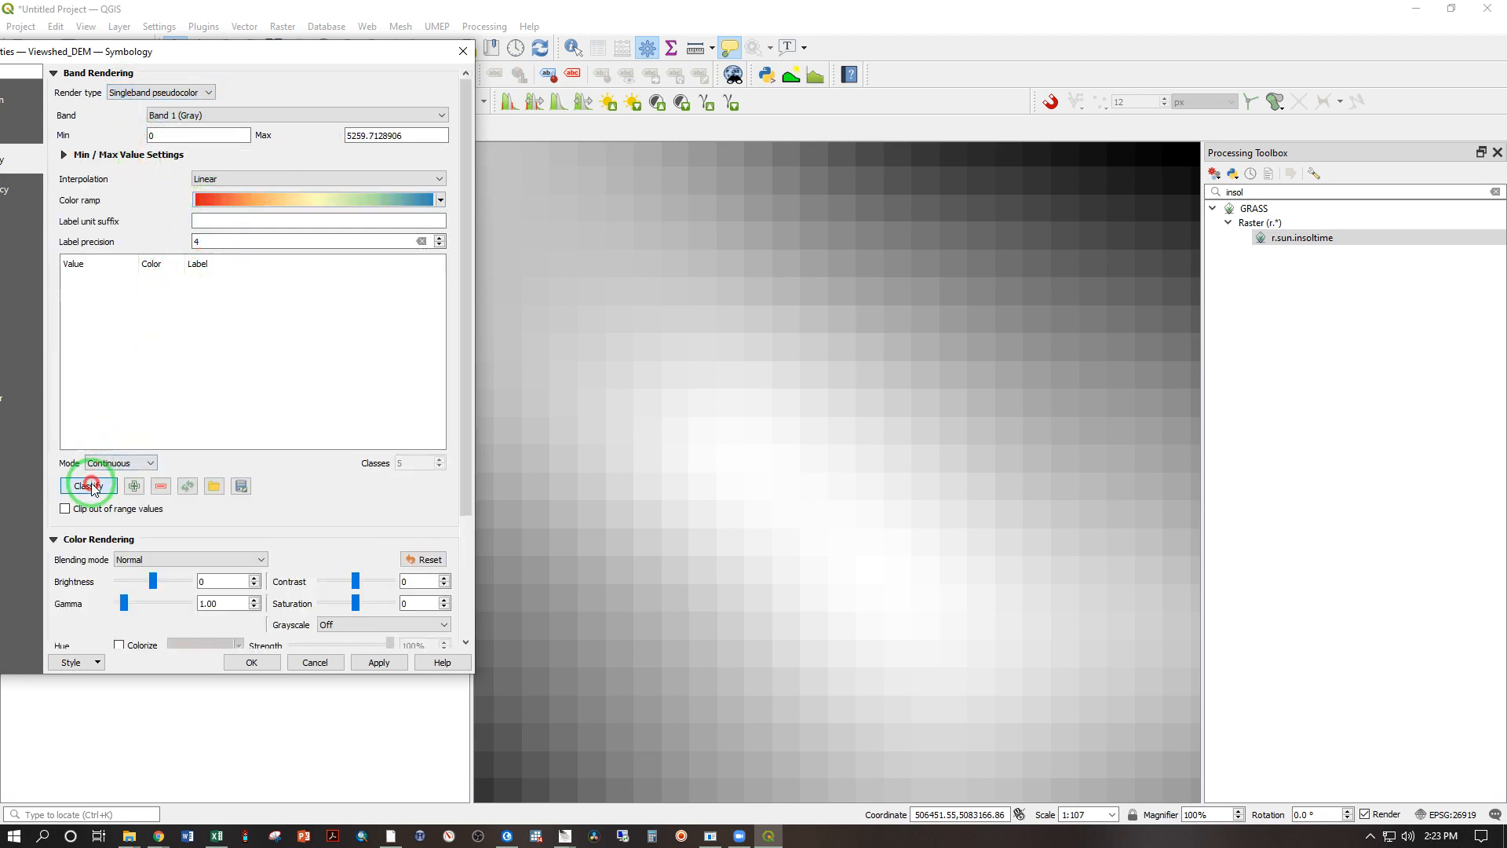
pyautogui.click(441, 201)
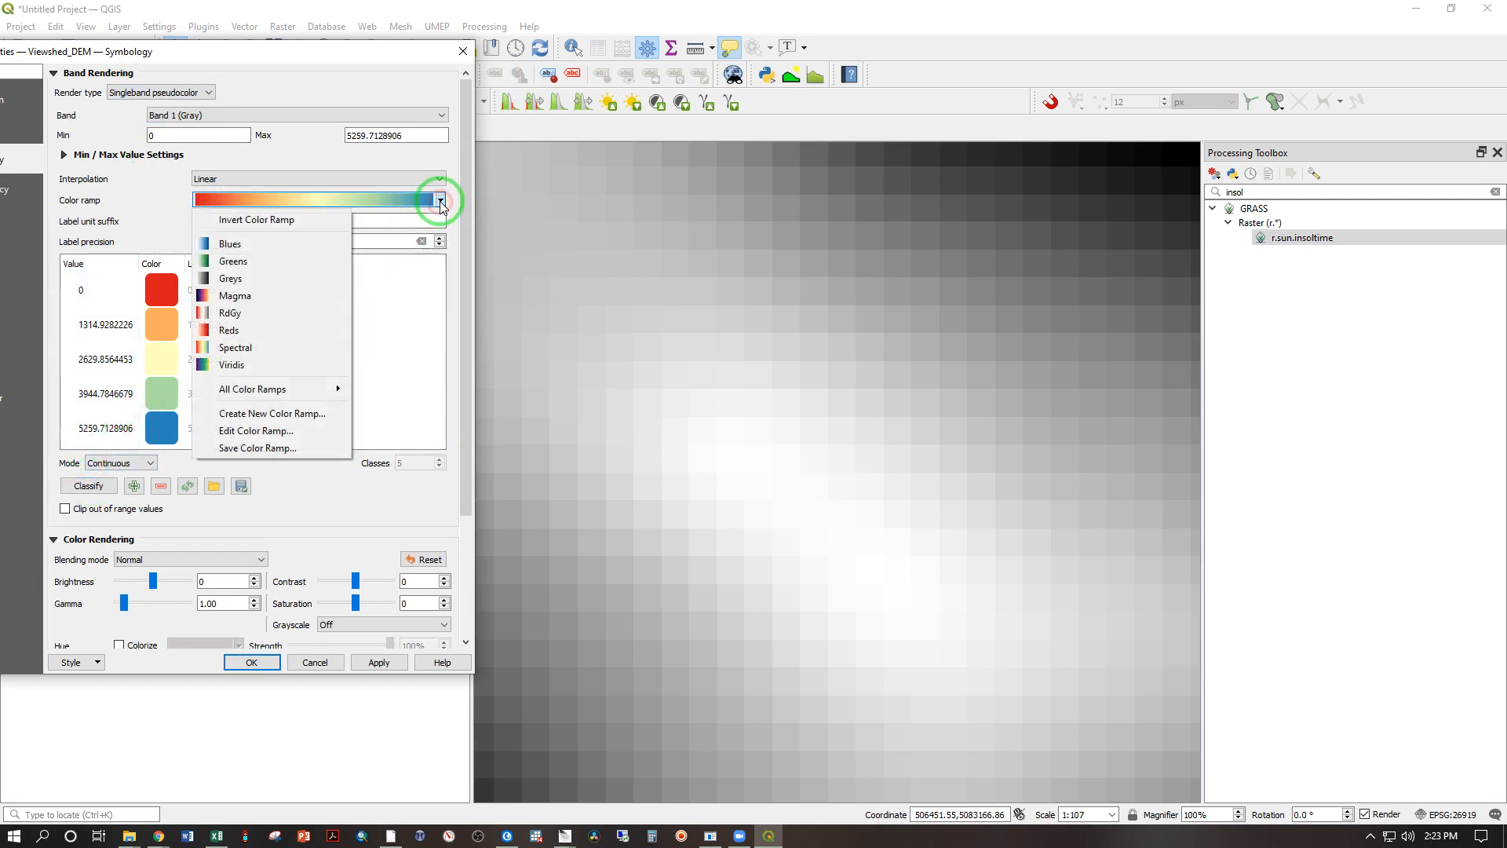
pyautogui.click(324, 224)
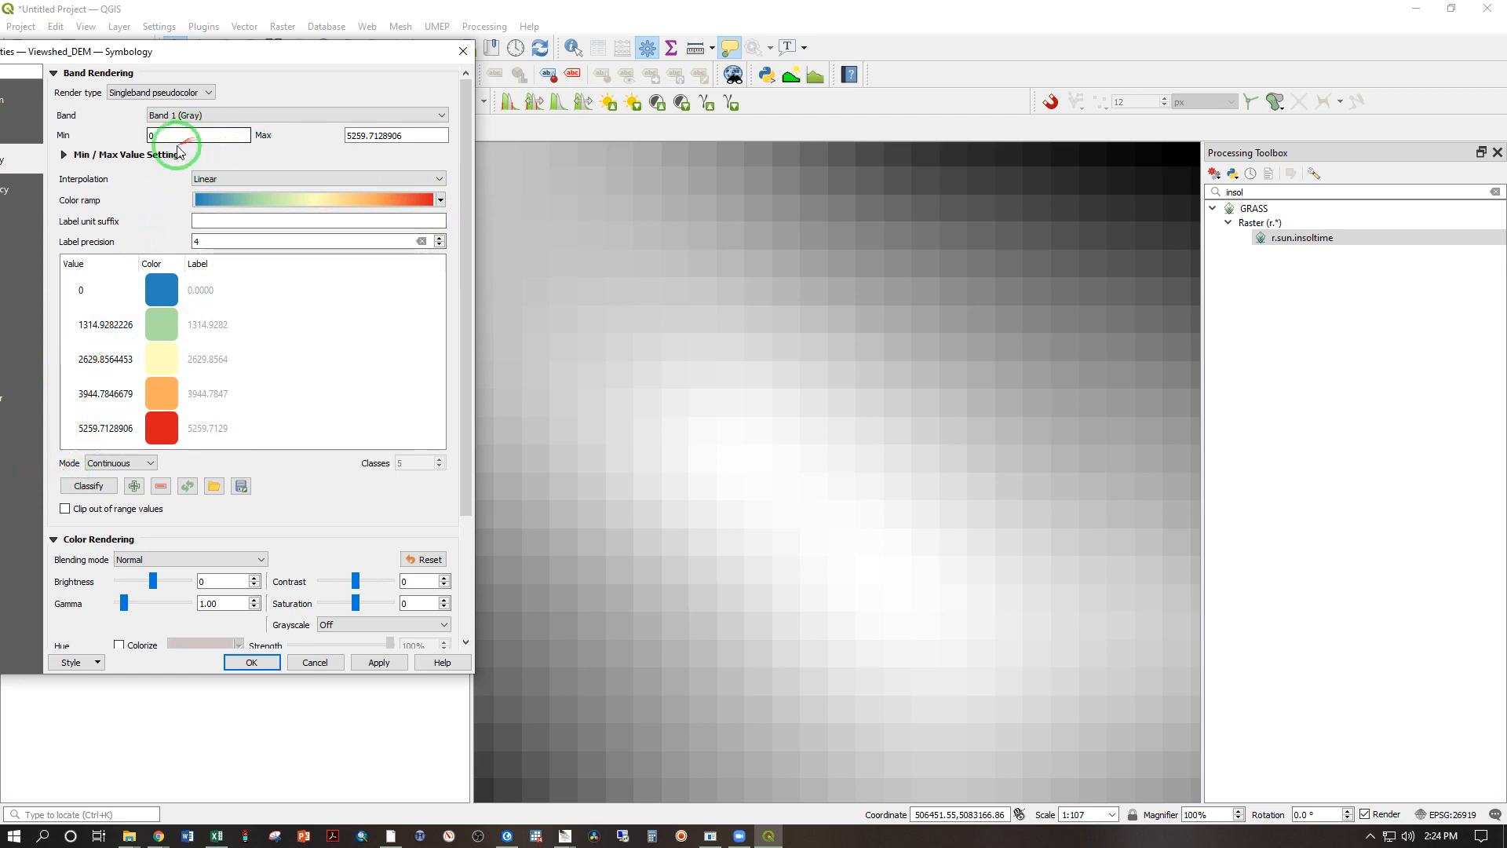
# Step: Set the pseudocolor statistics extent to Updated canvas and apply the symbology to Viewshed_DEM
pyautogui.click(64, 156)
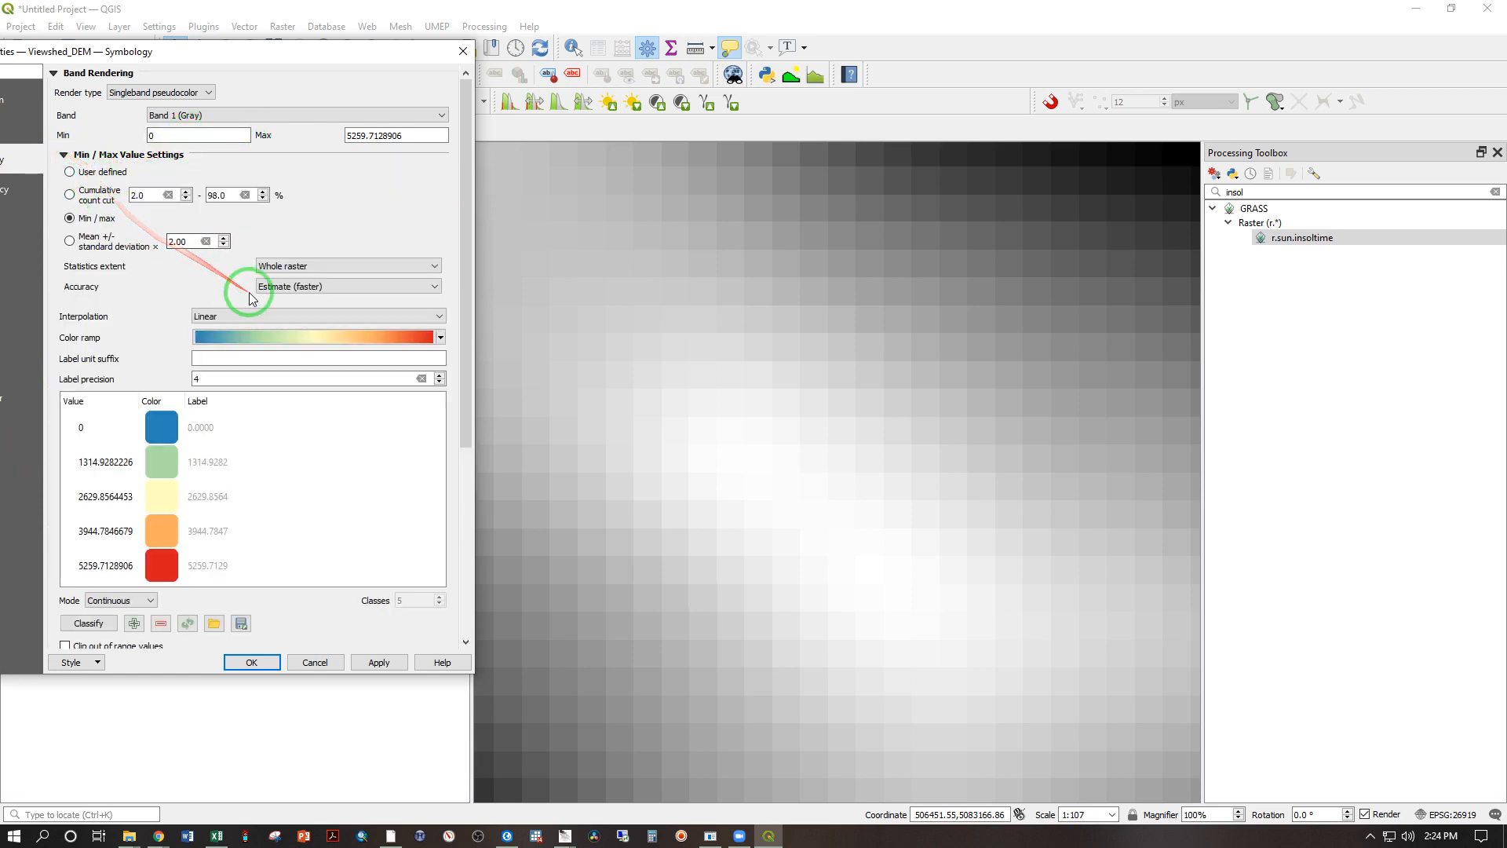
pyautogui.click(306, 267)
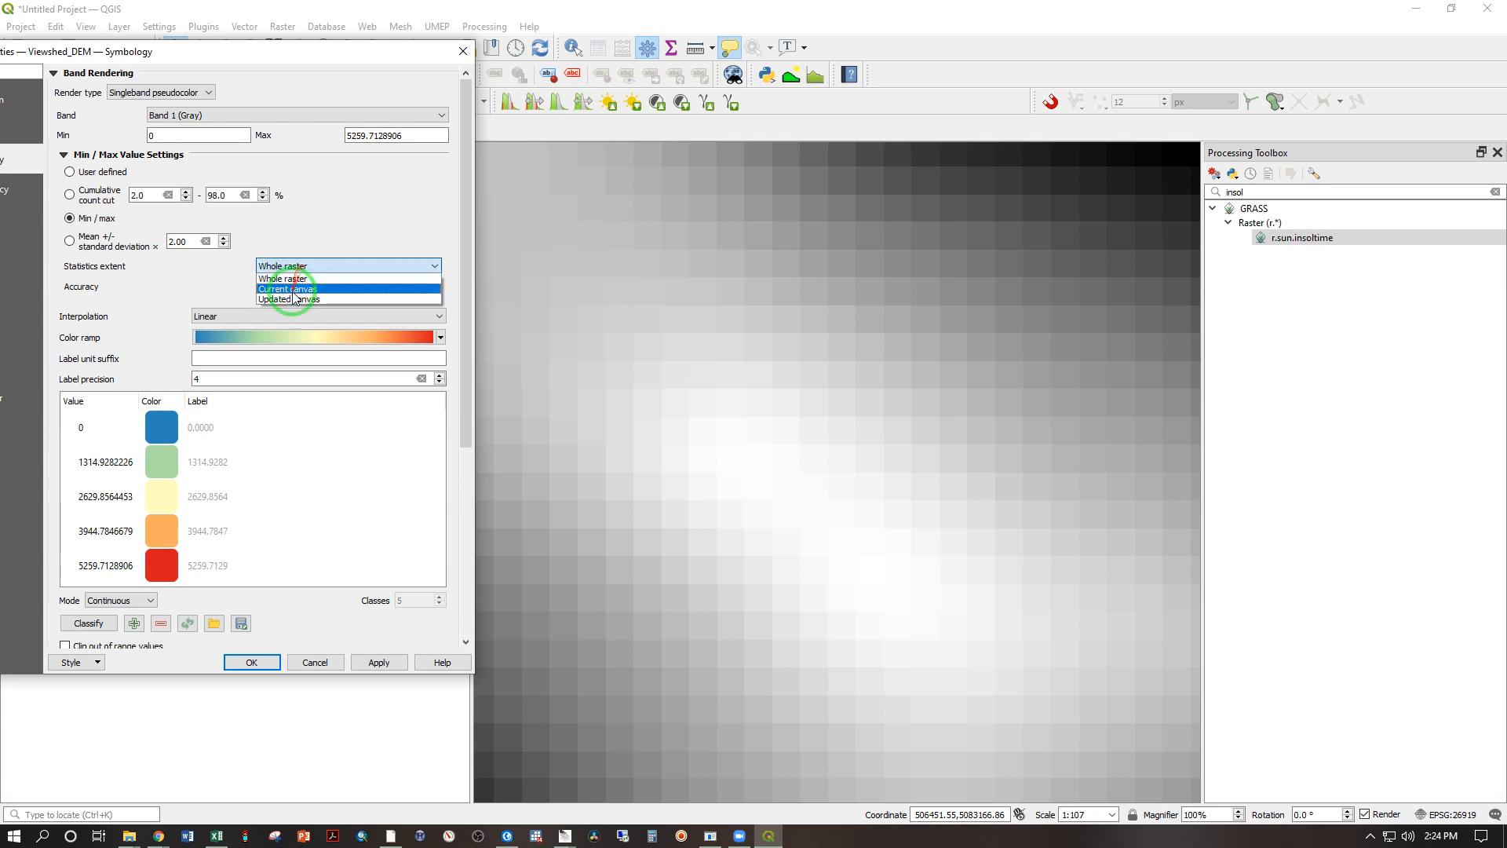
pyautogui.click(299, 301)
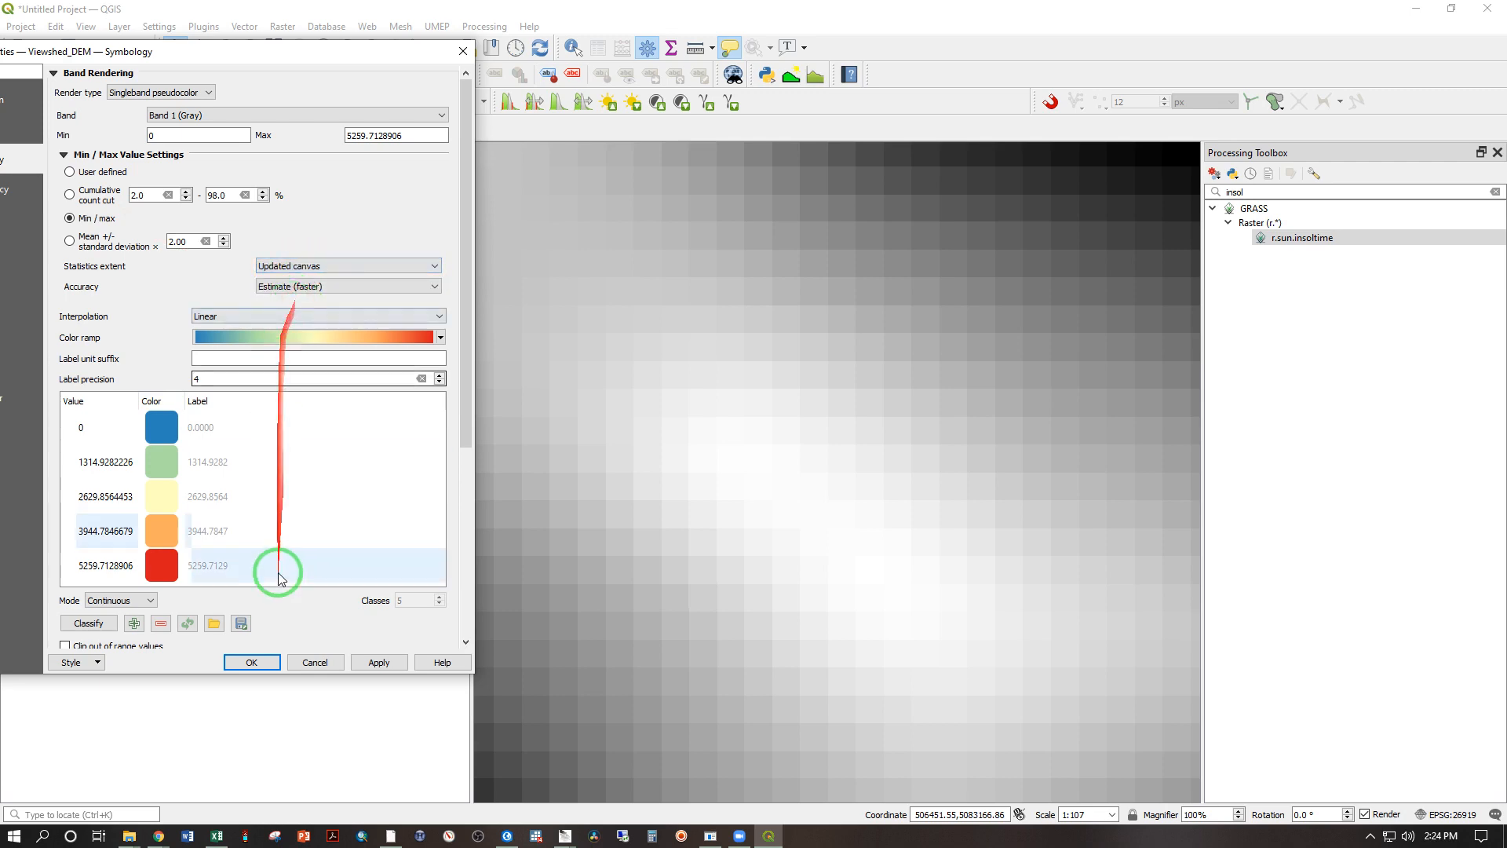
pyautogui.click(249, 663)
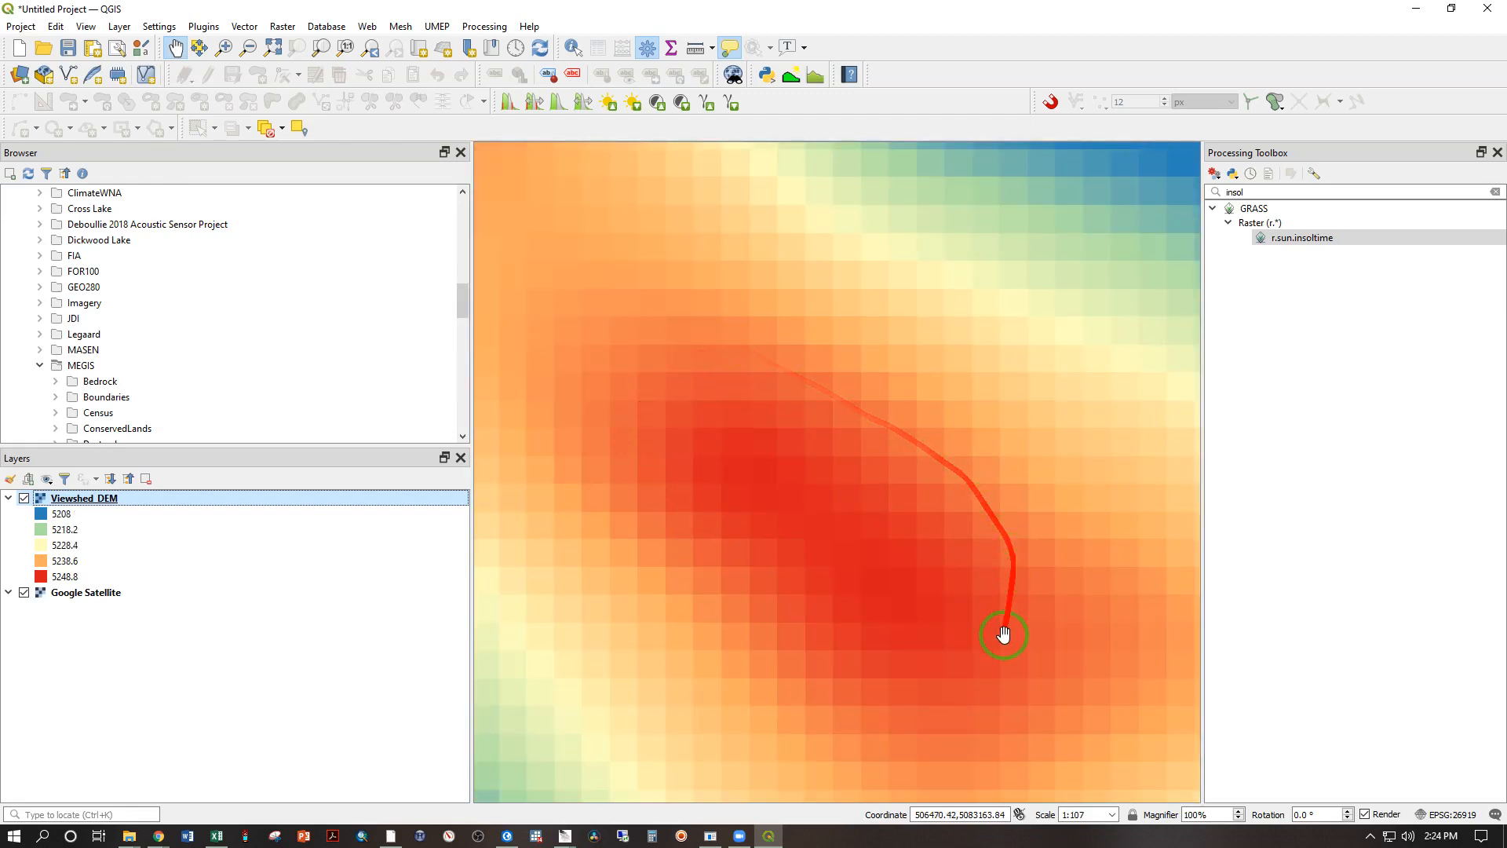
# Step: Find the darkest red cells on the summit and identify the elevation value there
pyautogui.scroll(1, 812, 541)
pyautogui.scroll(1, 808, 547)
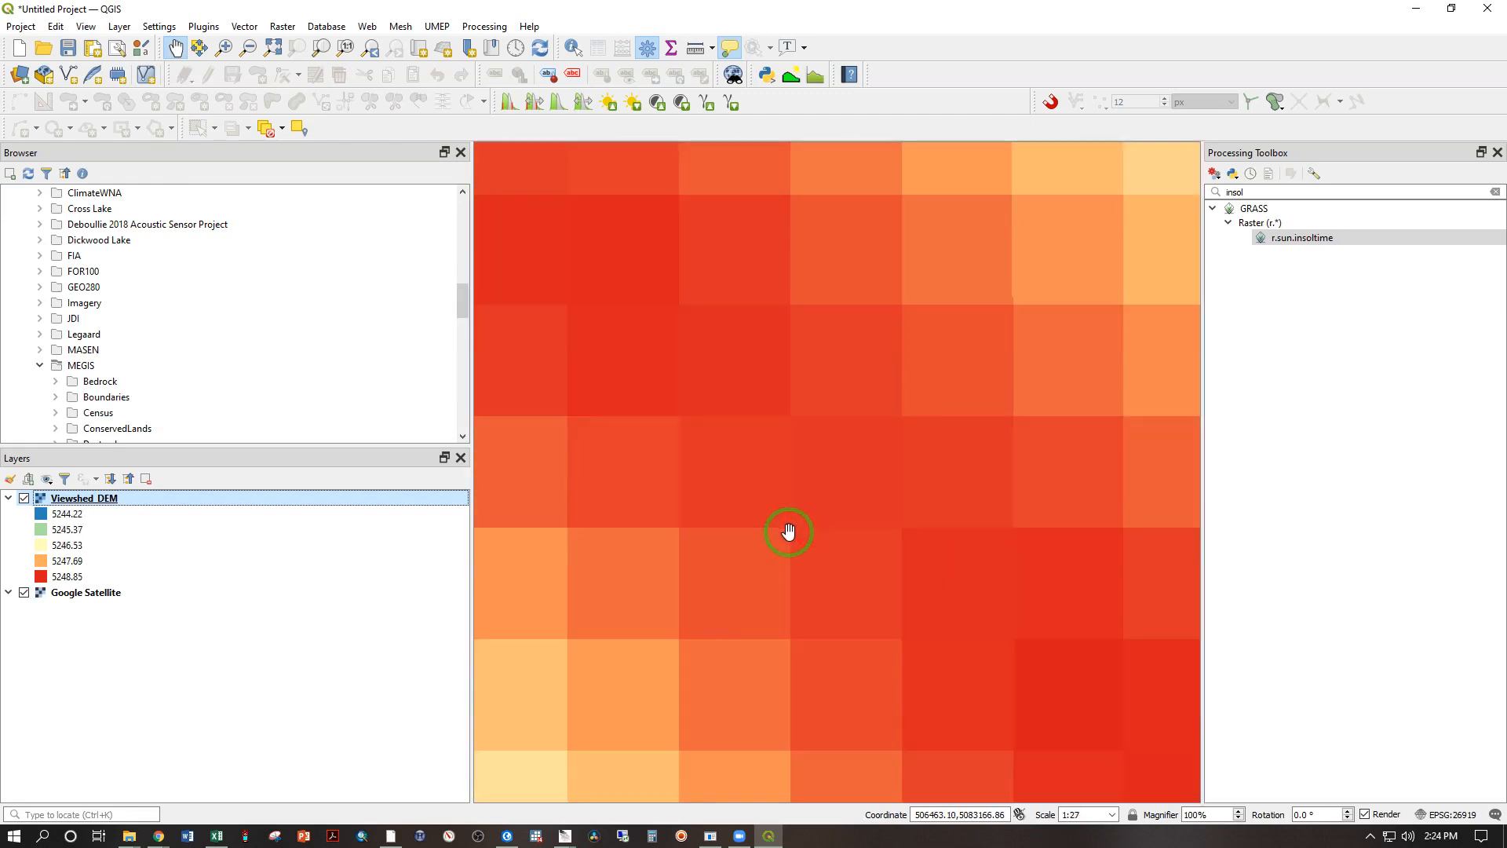
pyautogui.moveTo(793, 516)
pyautogui.mouseDown()
pyautogui.moveTo(680, 431)
pyautogui.moveTo(979, 648)
pyautogui.mouseUp()
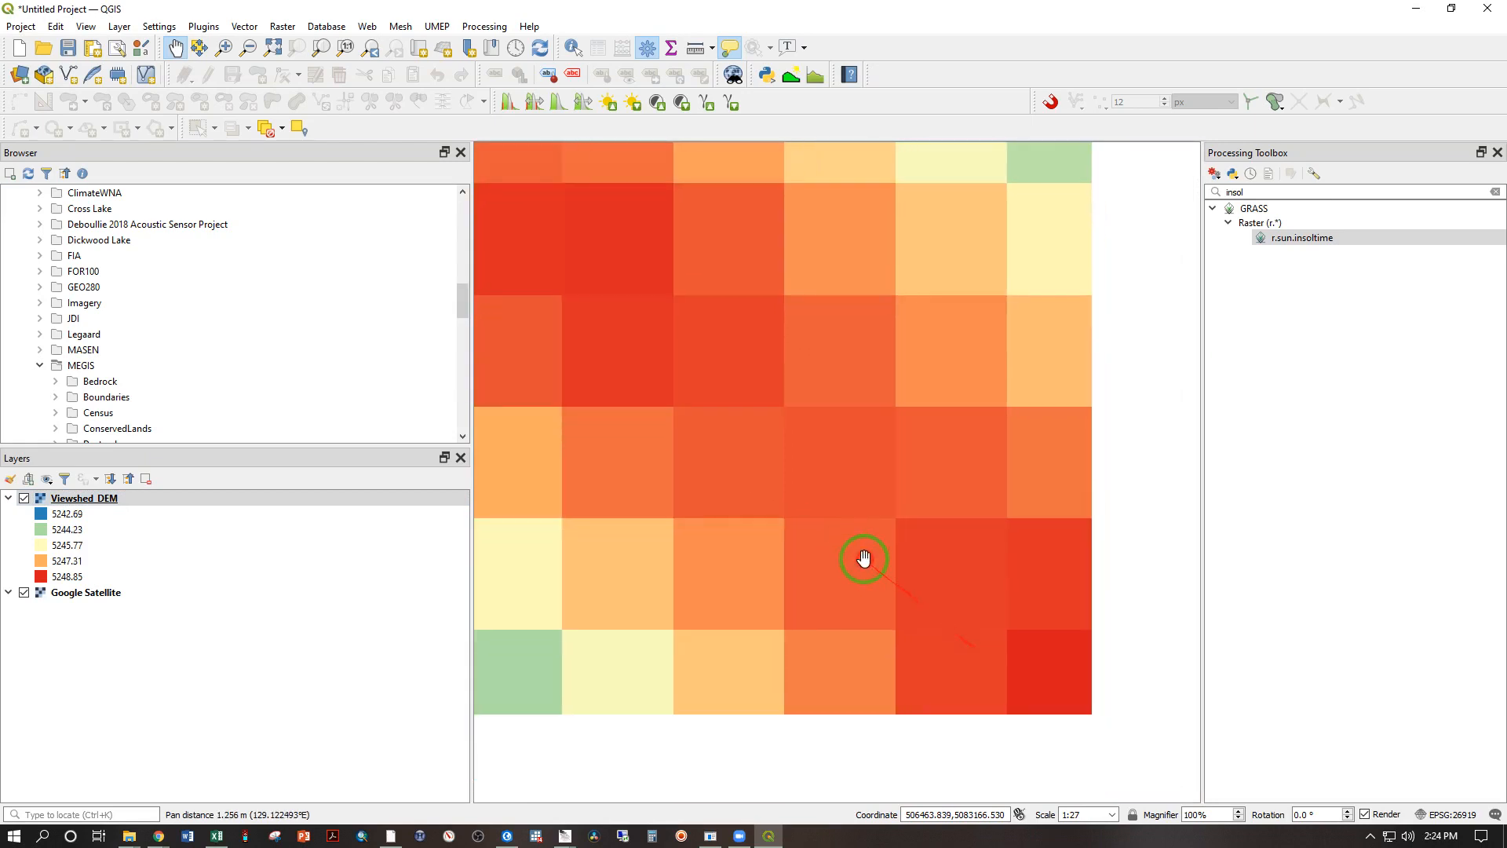
pyautogui.scroll(-1, 945, 642)
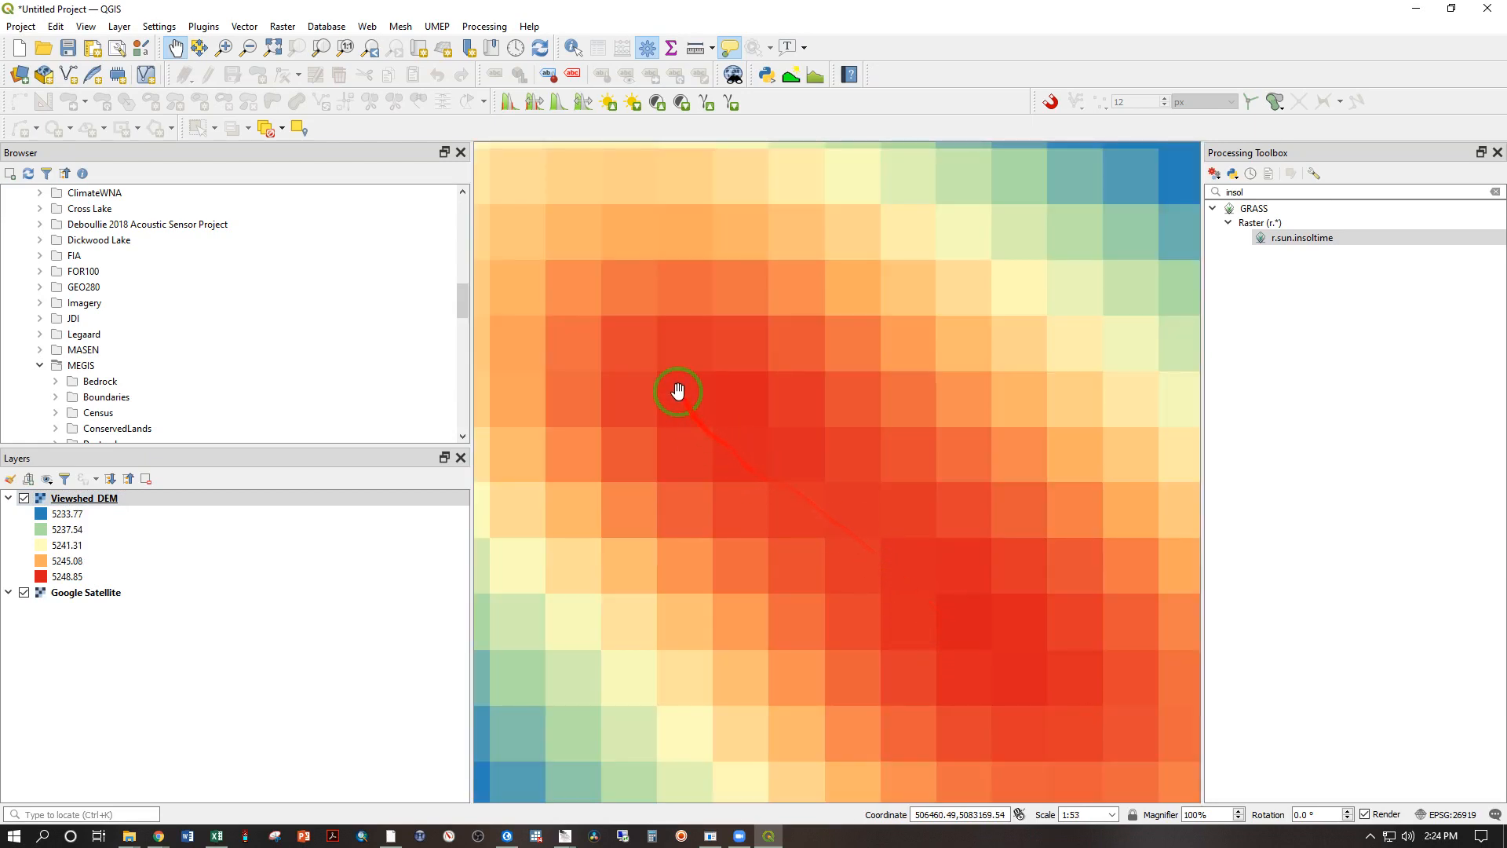
pyautogui.moveTo(971, 613); pyautogui.dragTo(850, 407)
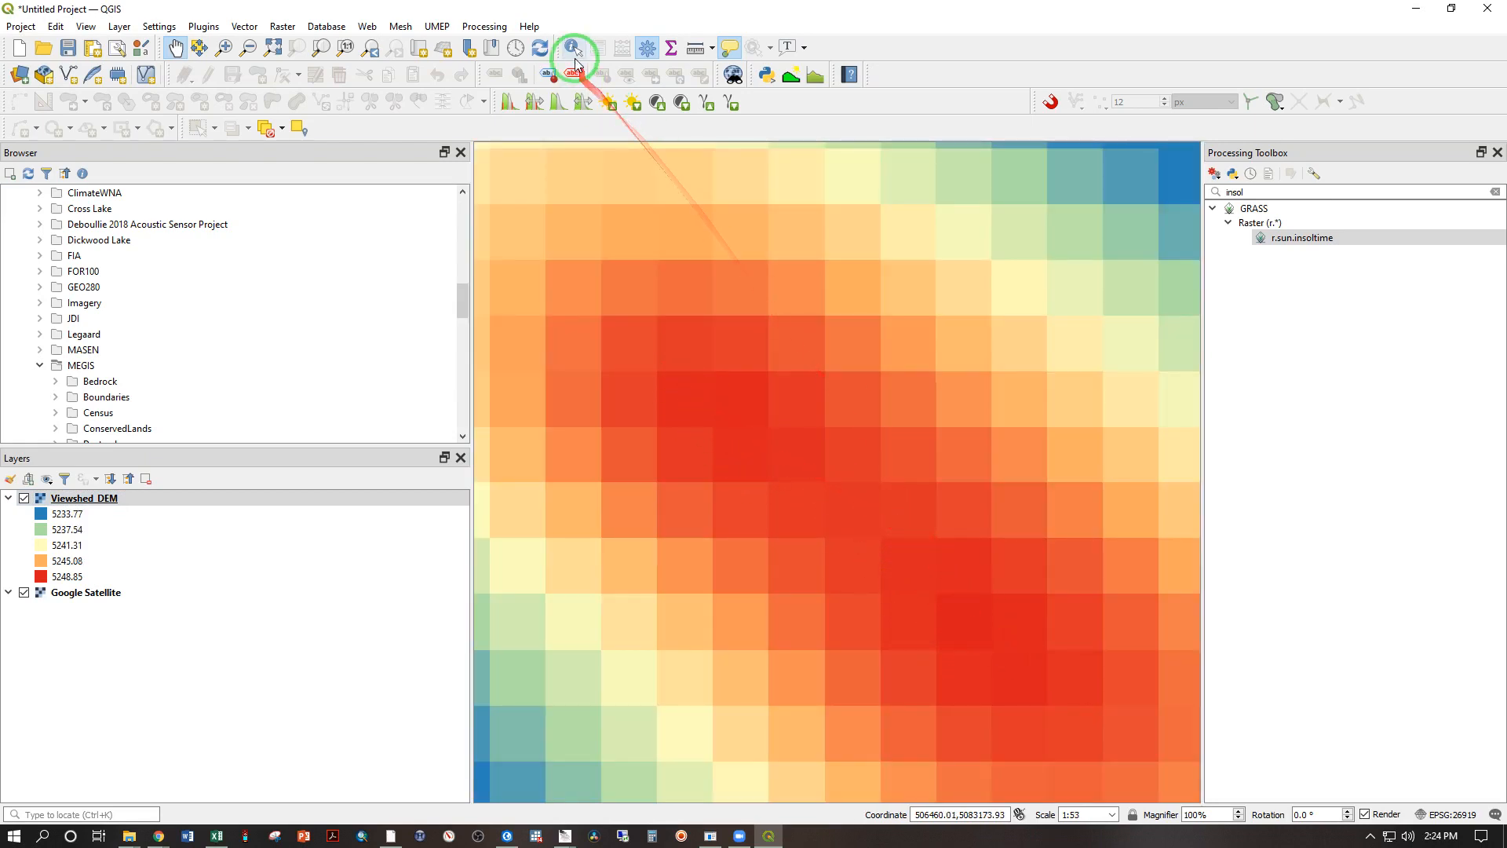
pyautogui.click(574, 48)
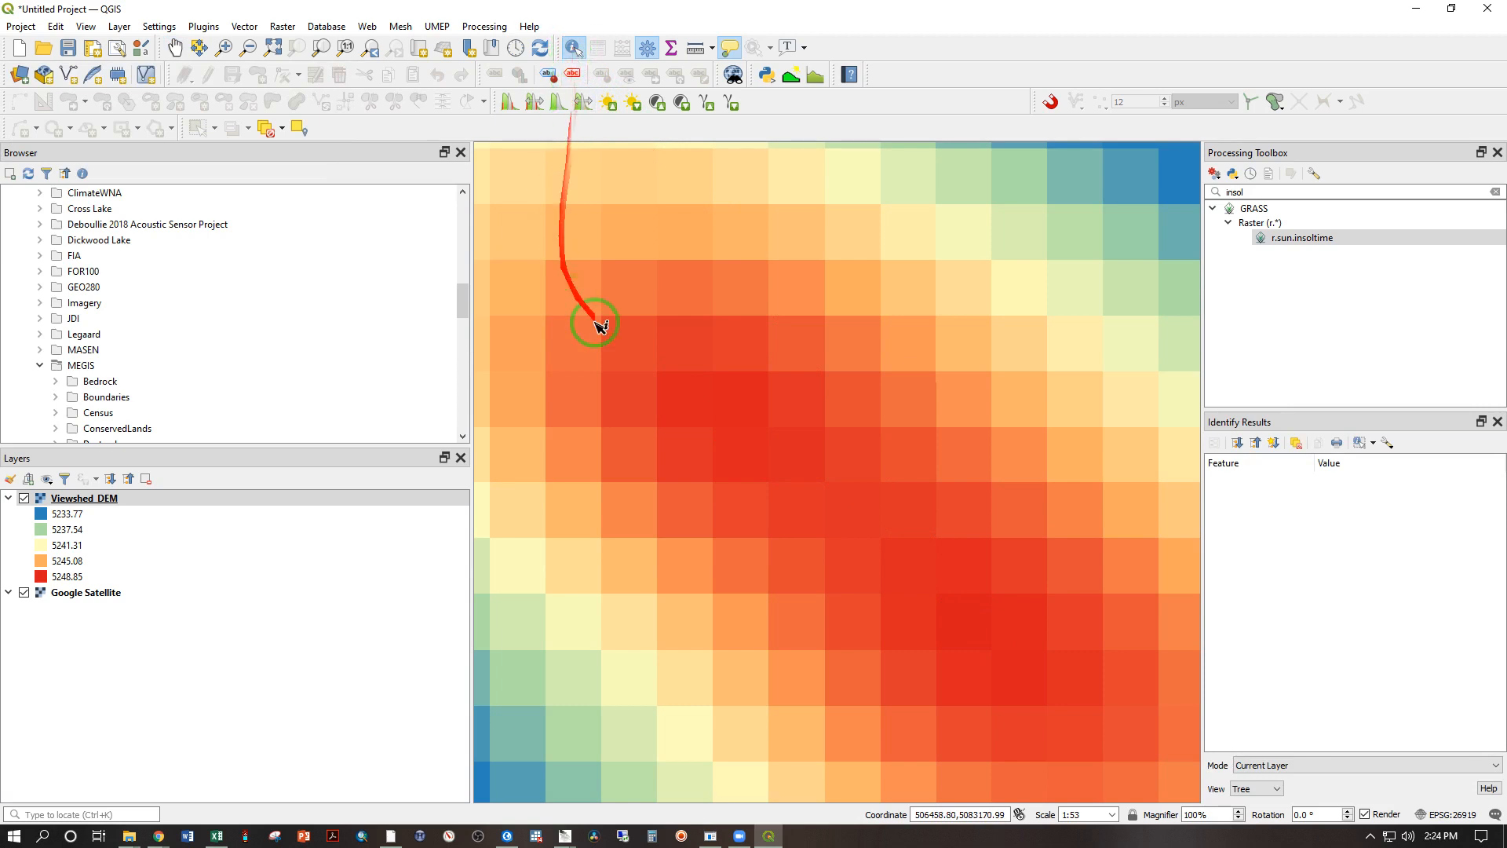
pyautogui.click(744, 460)
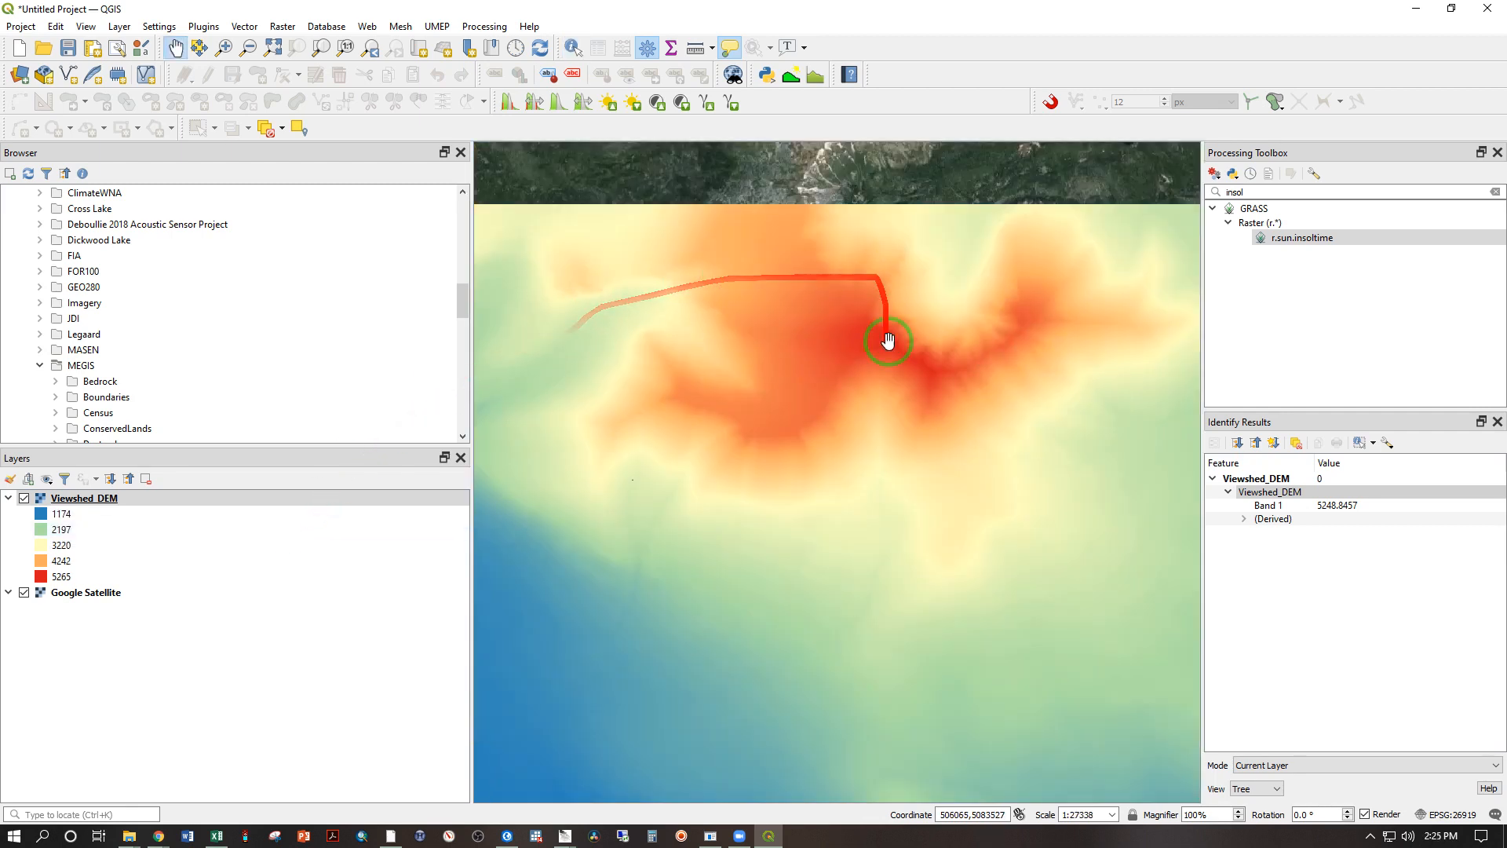
# Step: Duplicate the Viewshed_DEM layer
pyautogui.rightClick(73, 503)
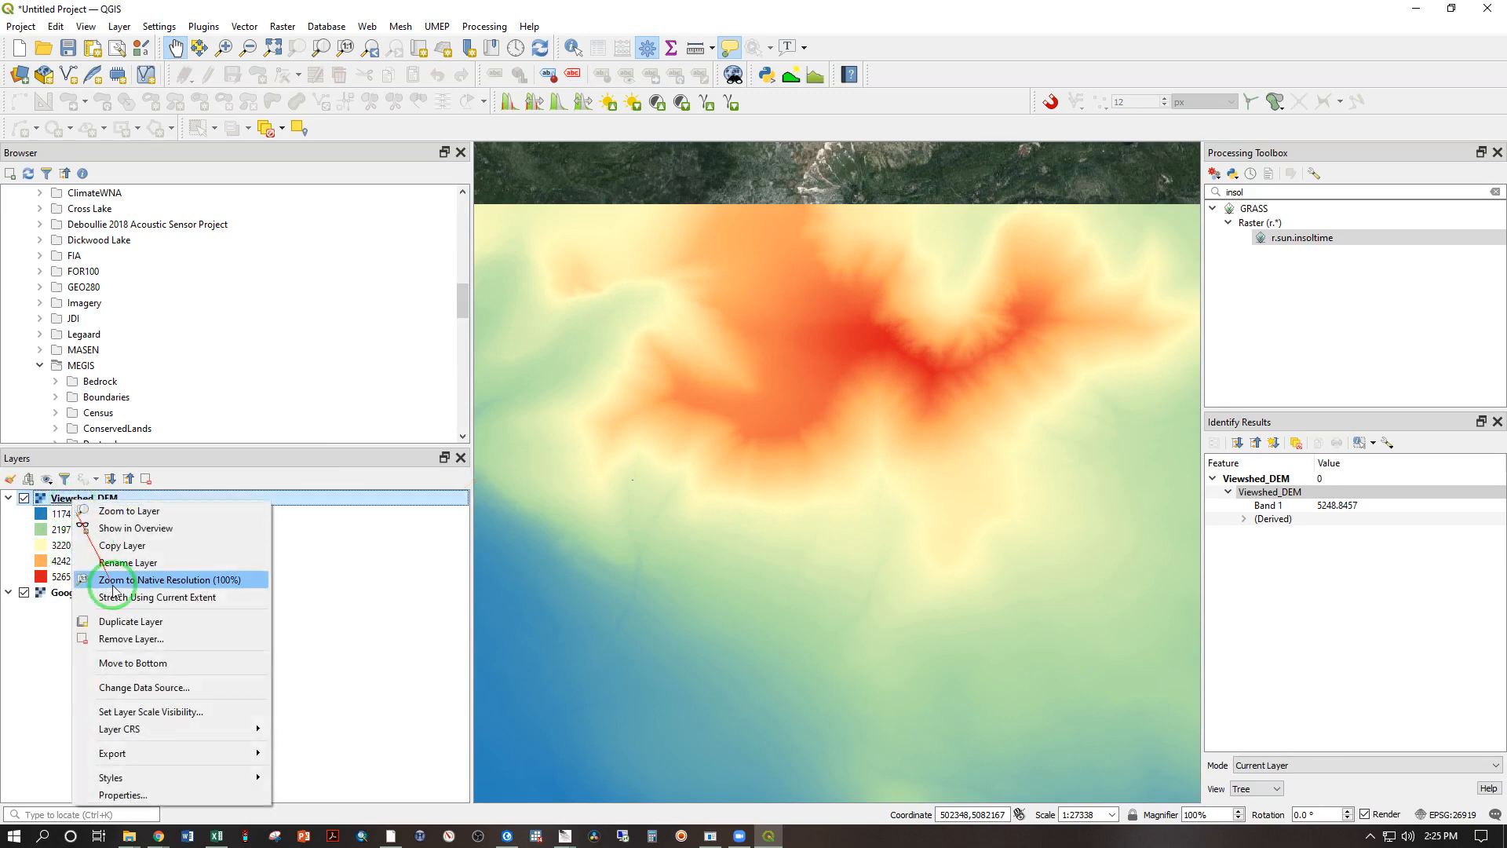
pyautogui.click(130, 621)
pyautogui.click(42, 598)
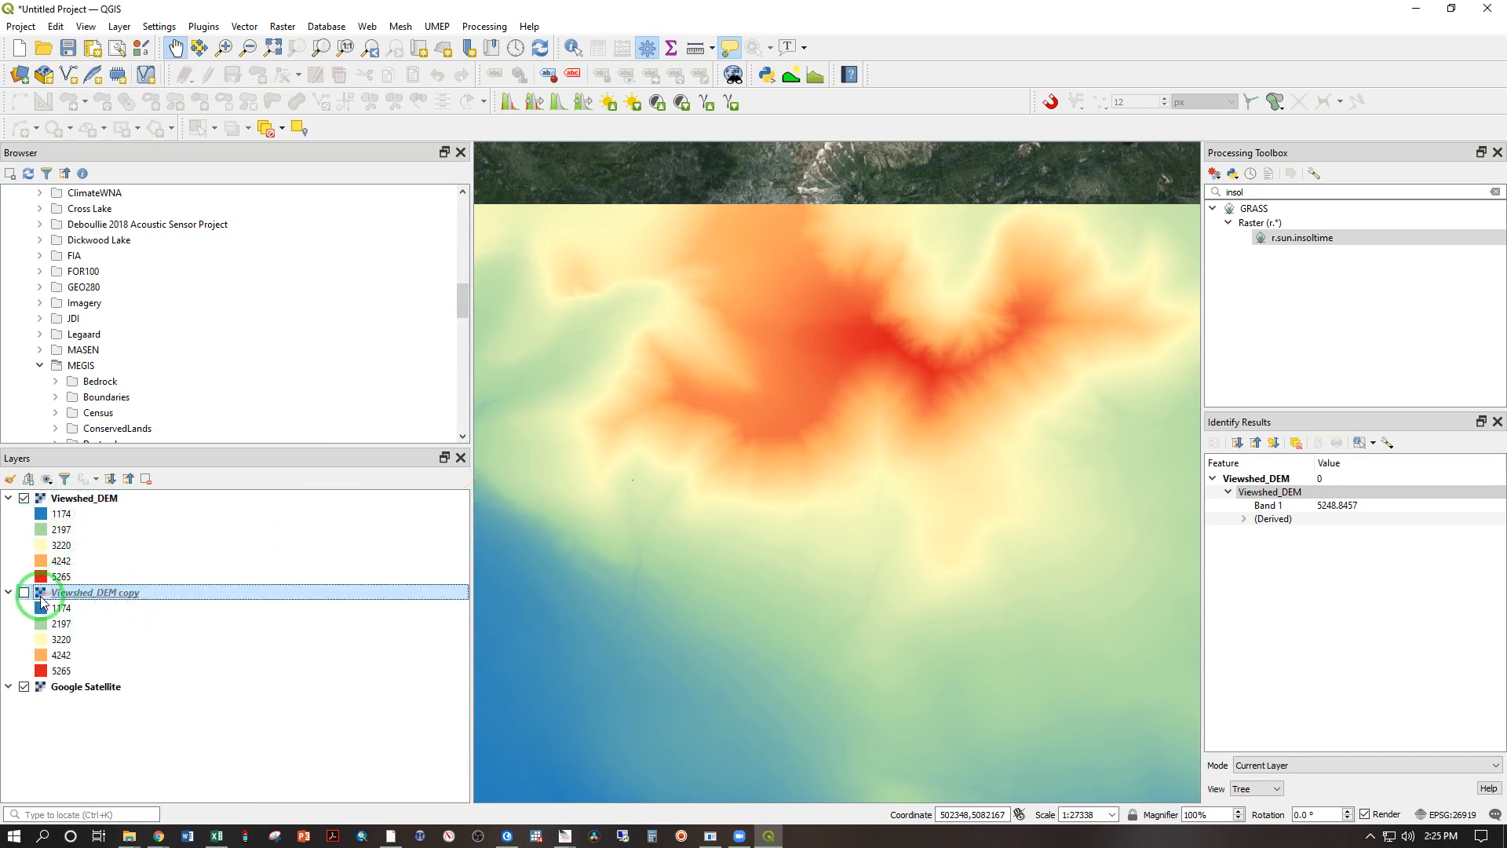
# Step: Render Viewshed_DEM copy as a Hillshade and show it on the map in place of Viewshed_DEM
pyautogui.doubleClick(63, 595)
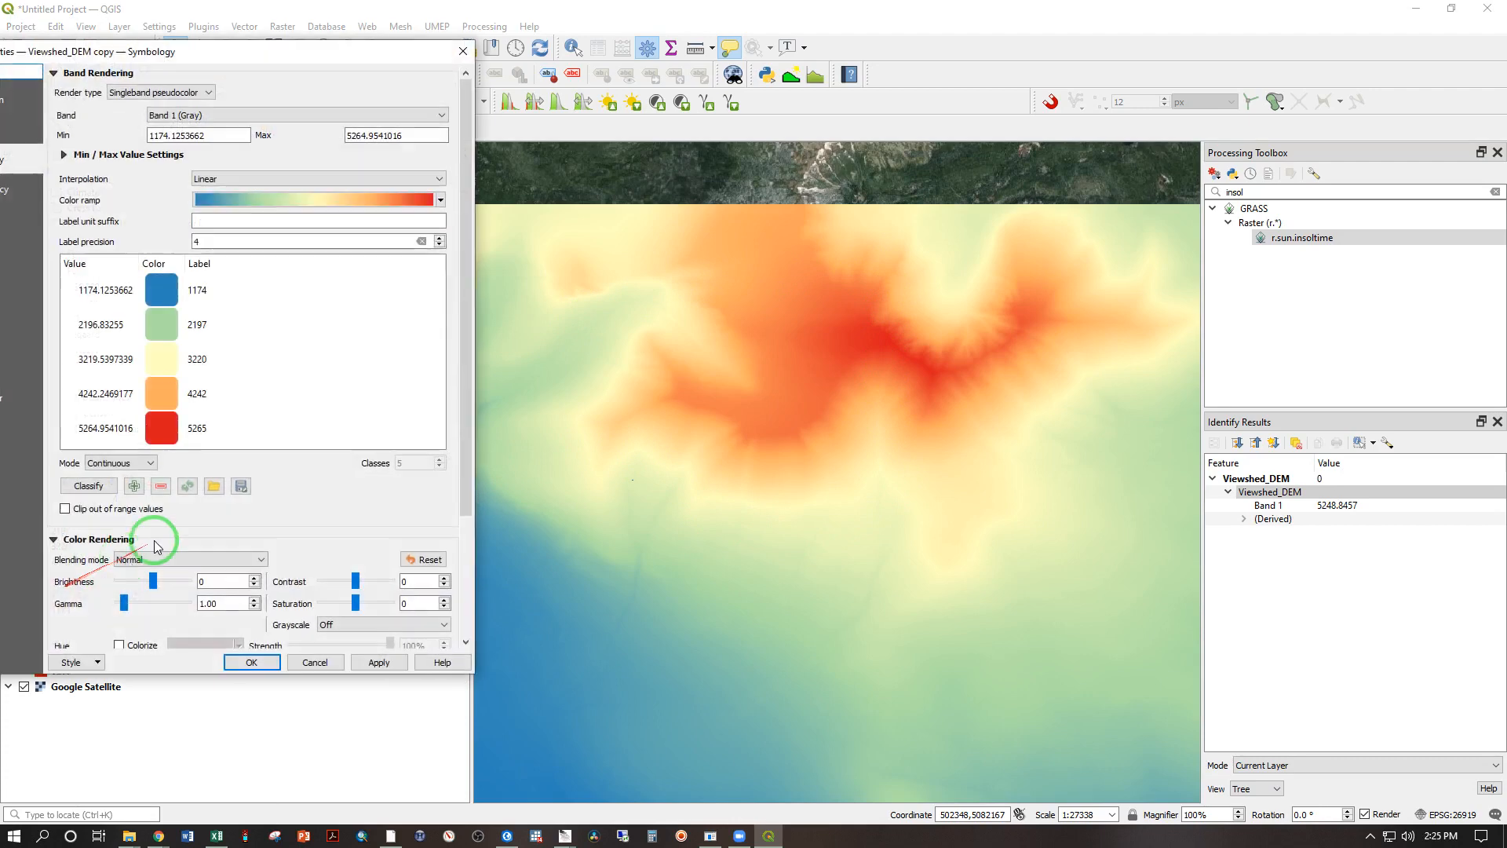
pyautogui.click(173, 92)
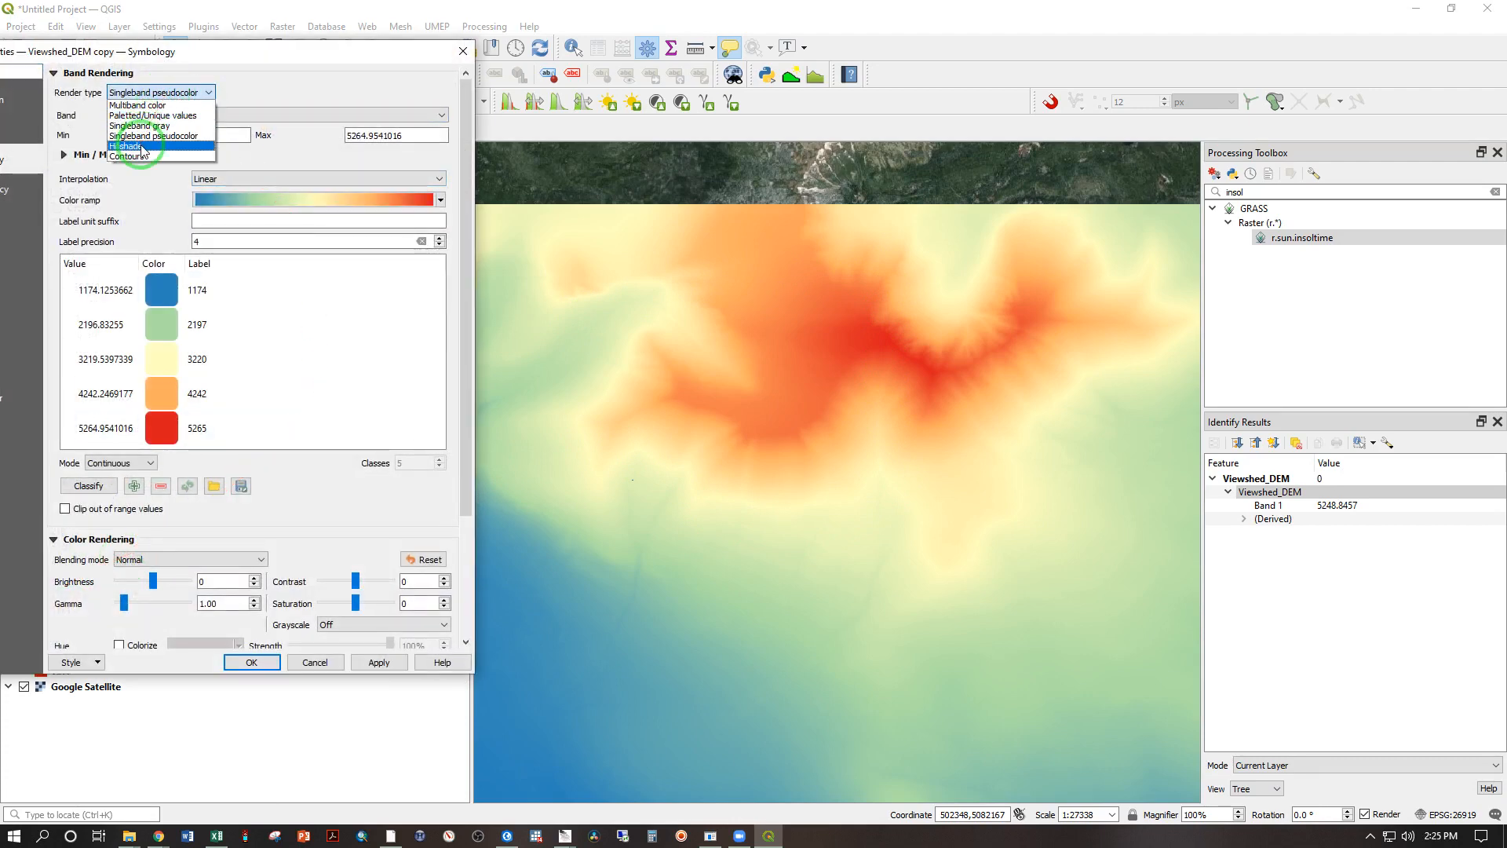
pyautogui.click(143, 145)
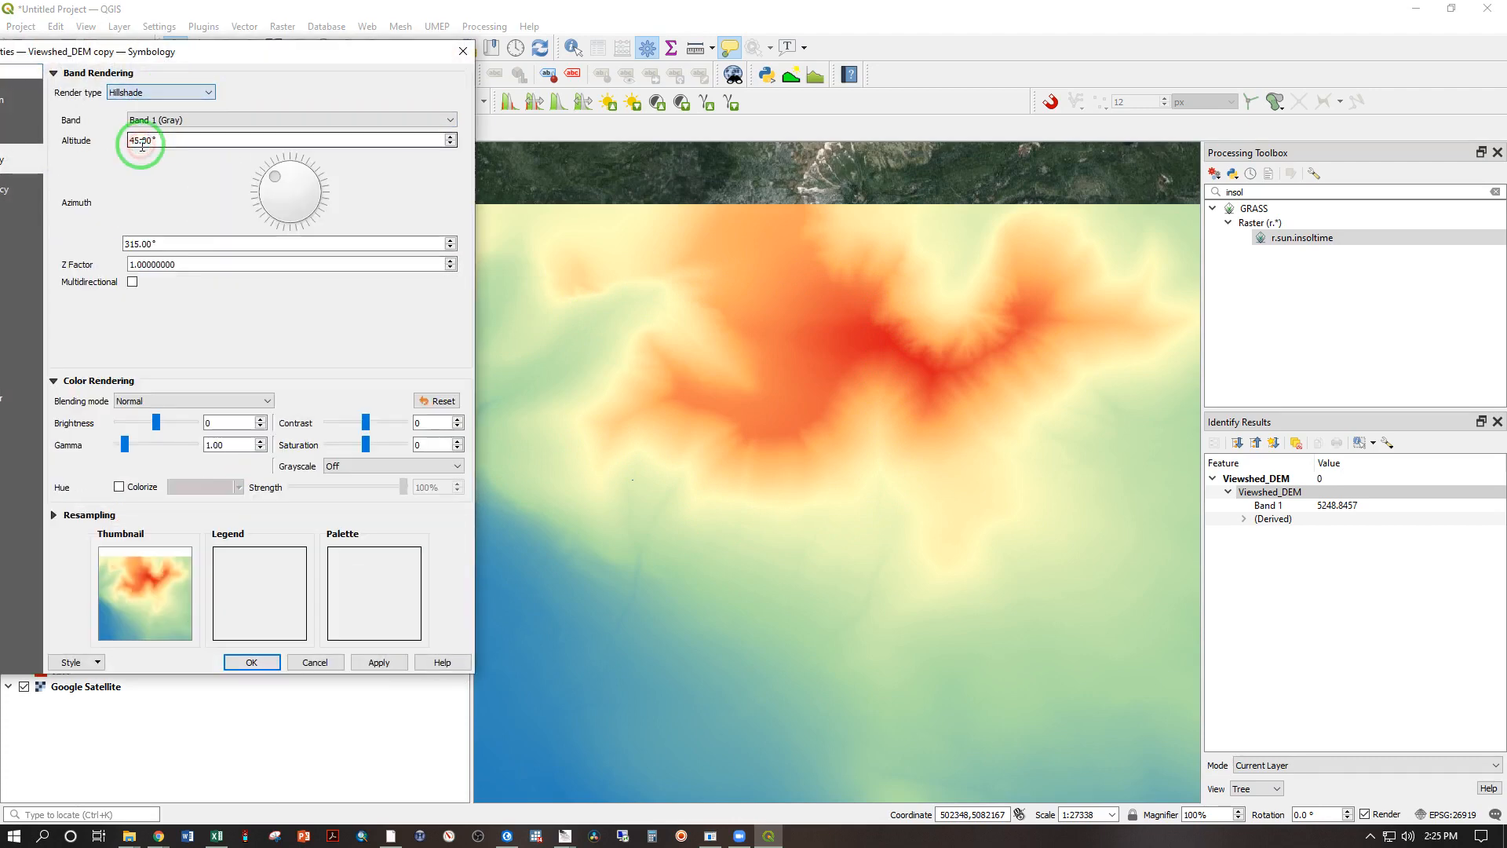
pyautogui.click(263, 661)
pyautogui.click(24, 498)
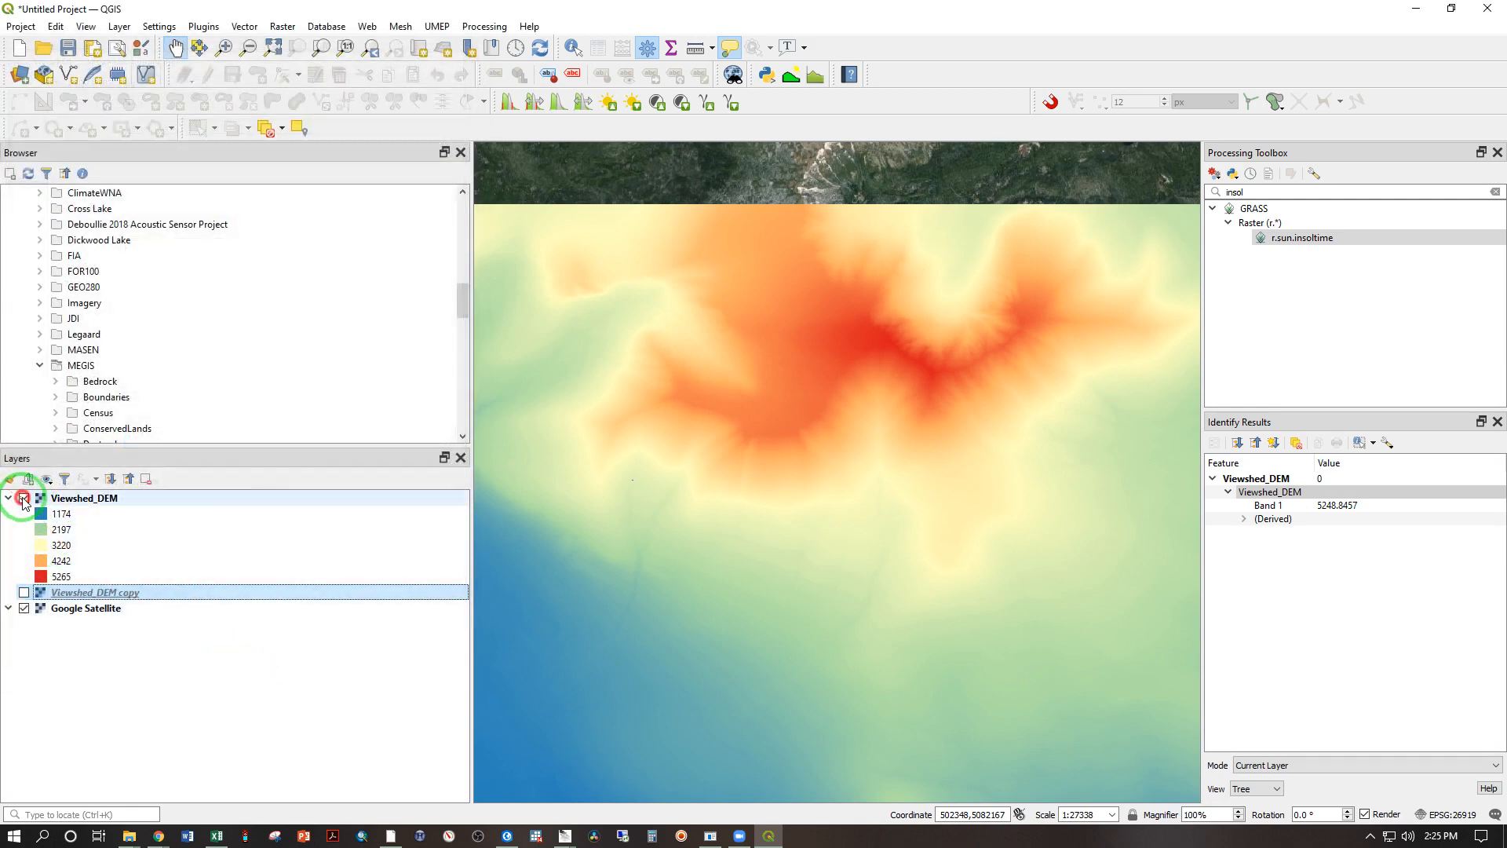
pyautogui.click(23, 592)
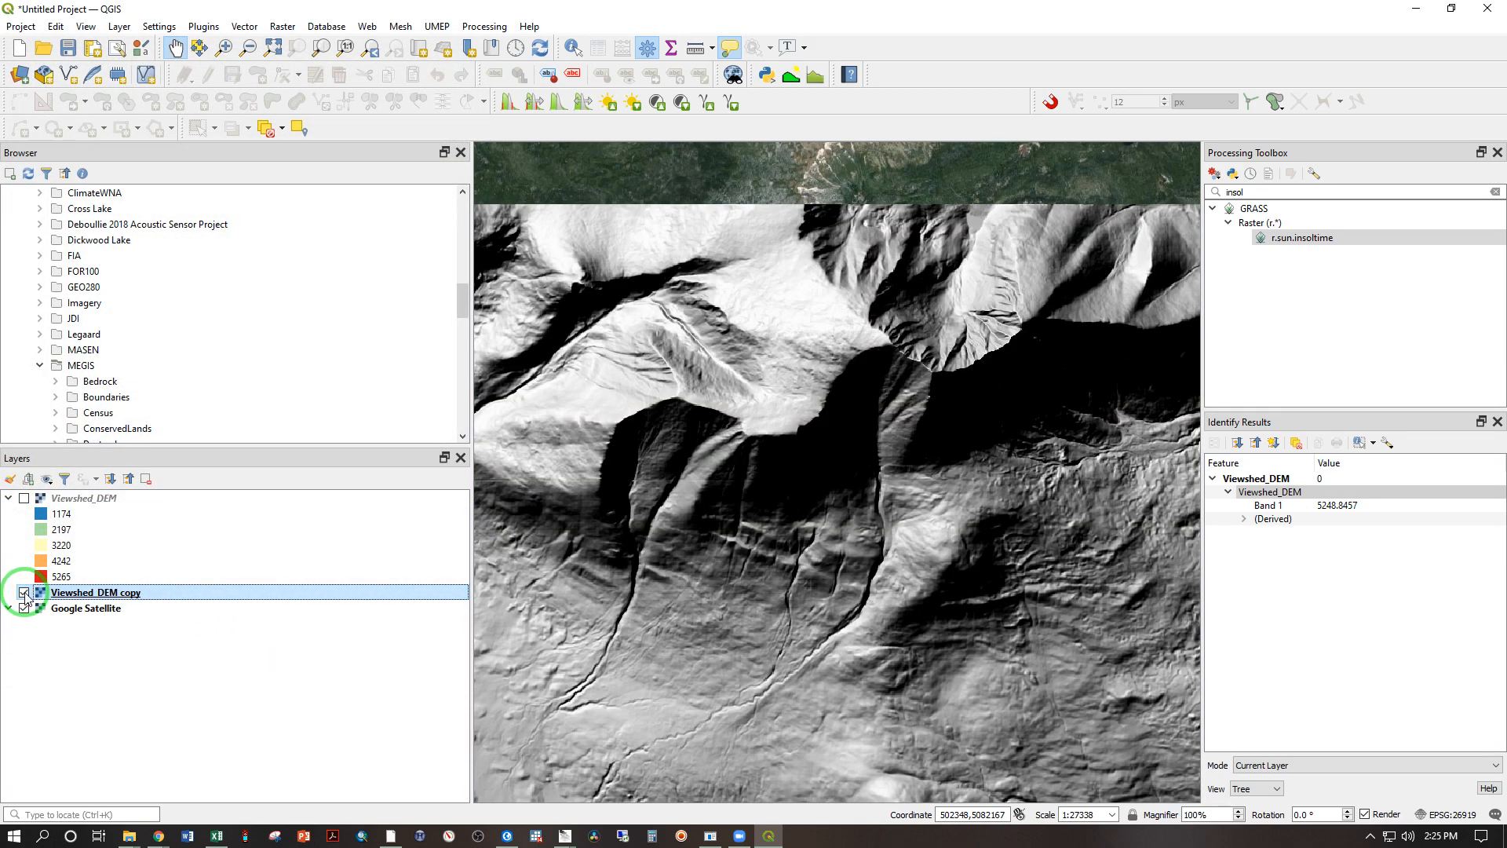
# Step: Make the hillshade of Viewshed_DEM copy multidirectional and set its Z factor to 2
pyautogui.doubleClick(82, 593)
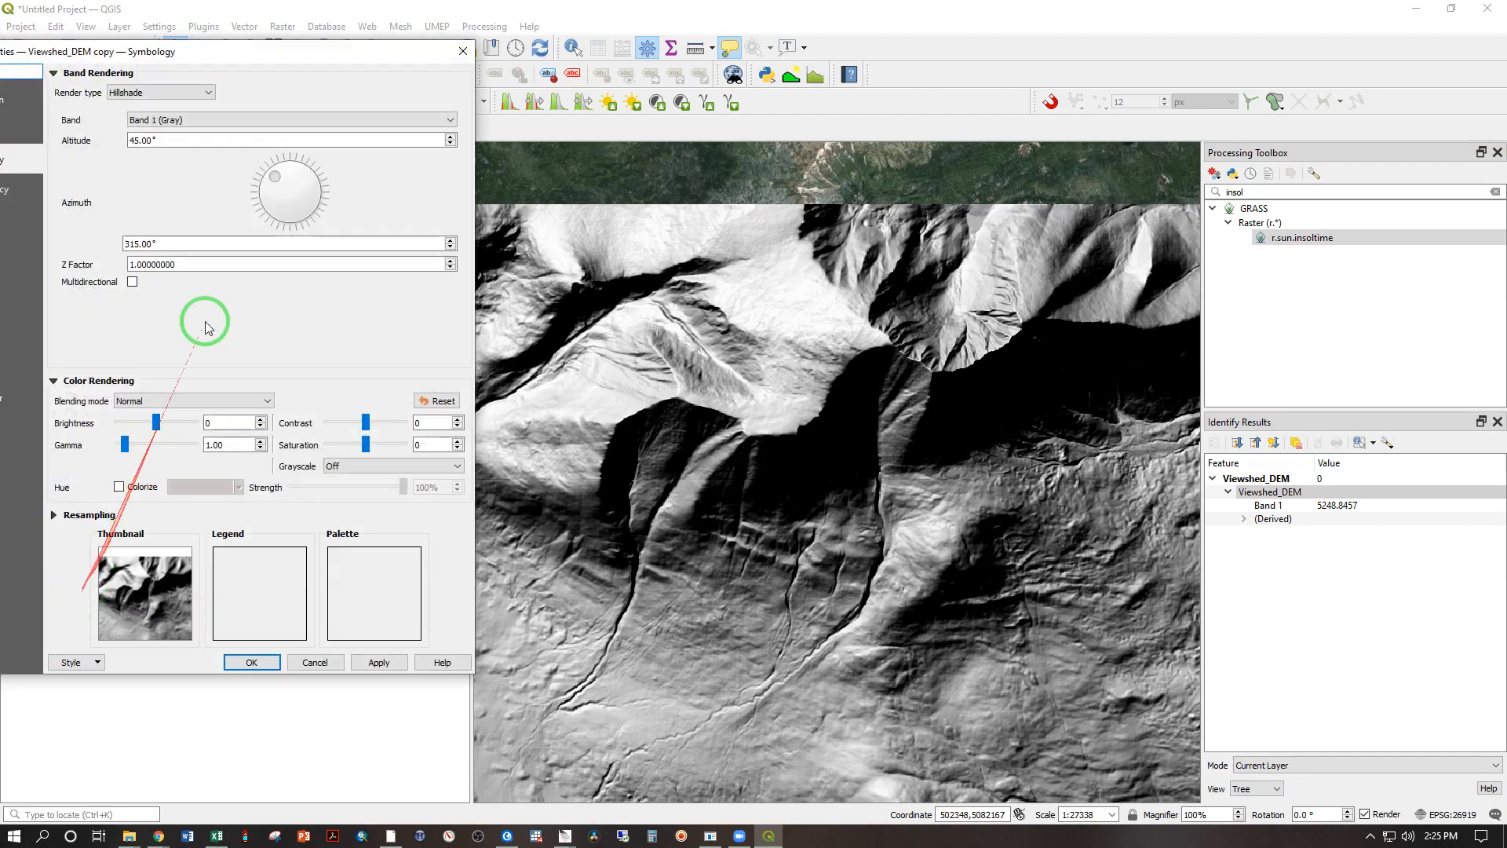
pyautogui.click(132, 282)
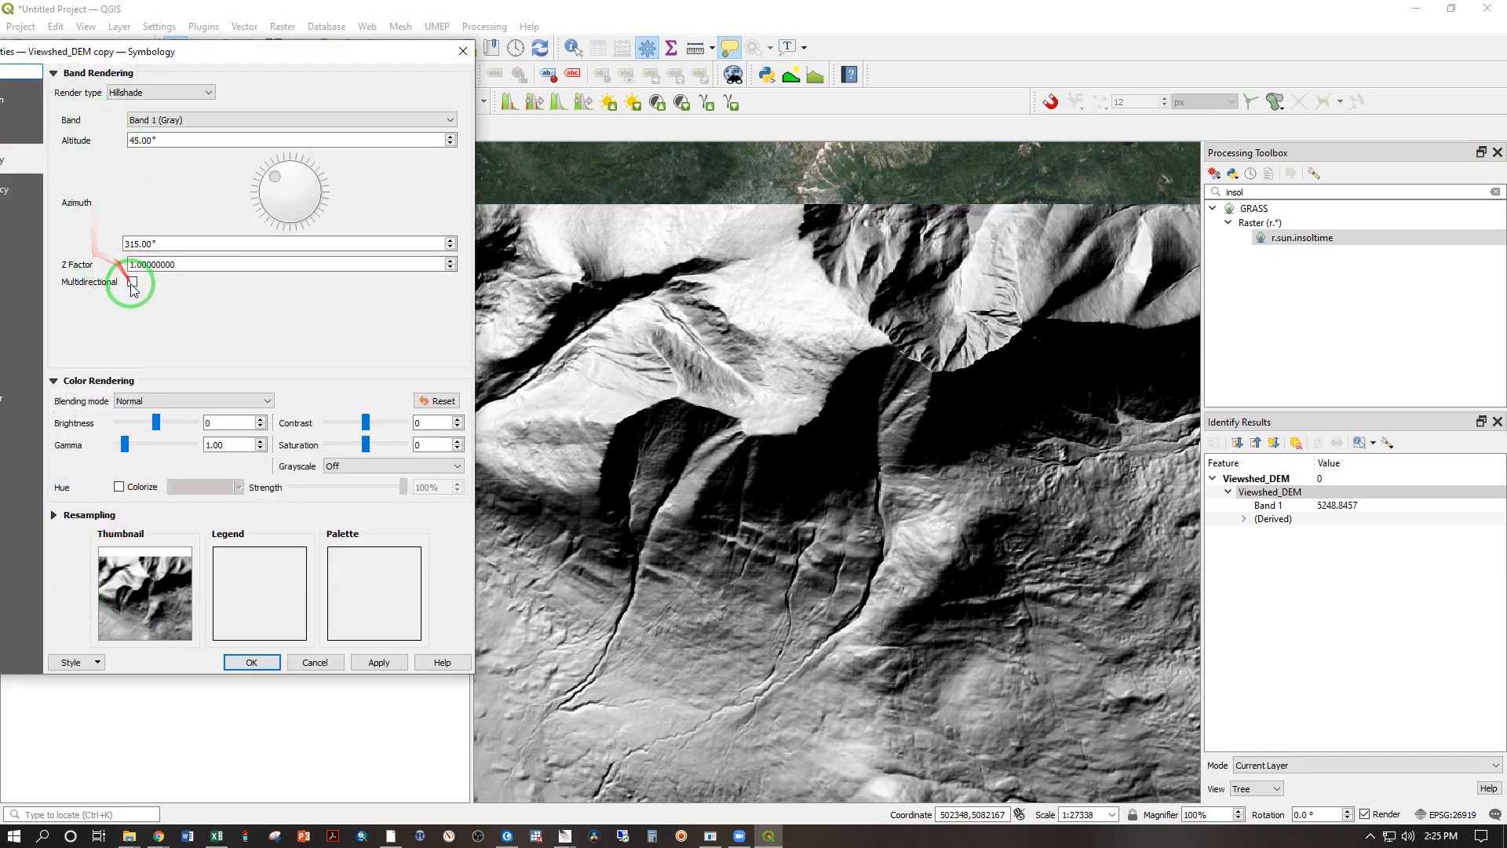
pyautogui.click(378, 663)
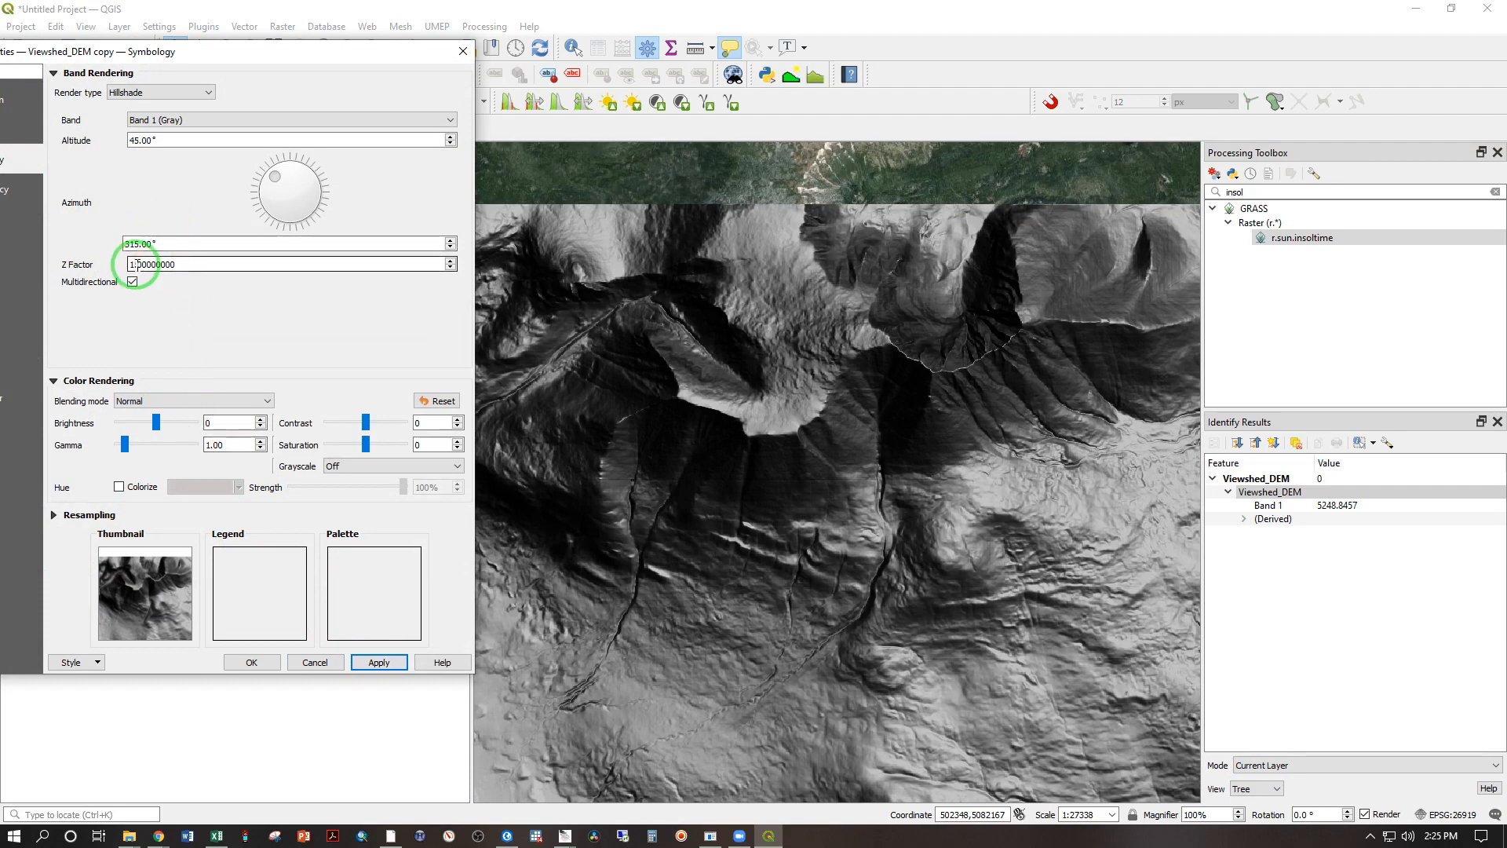
pyautogui.write('2')
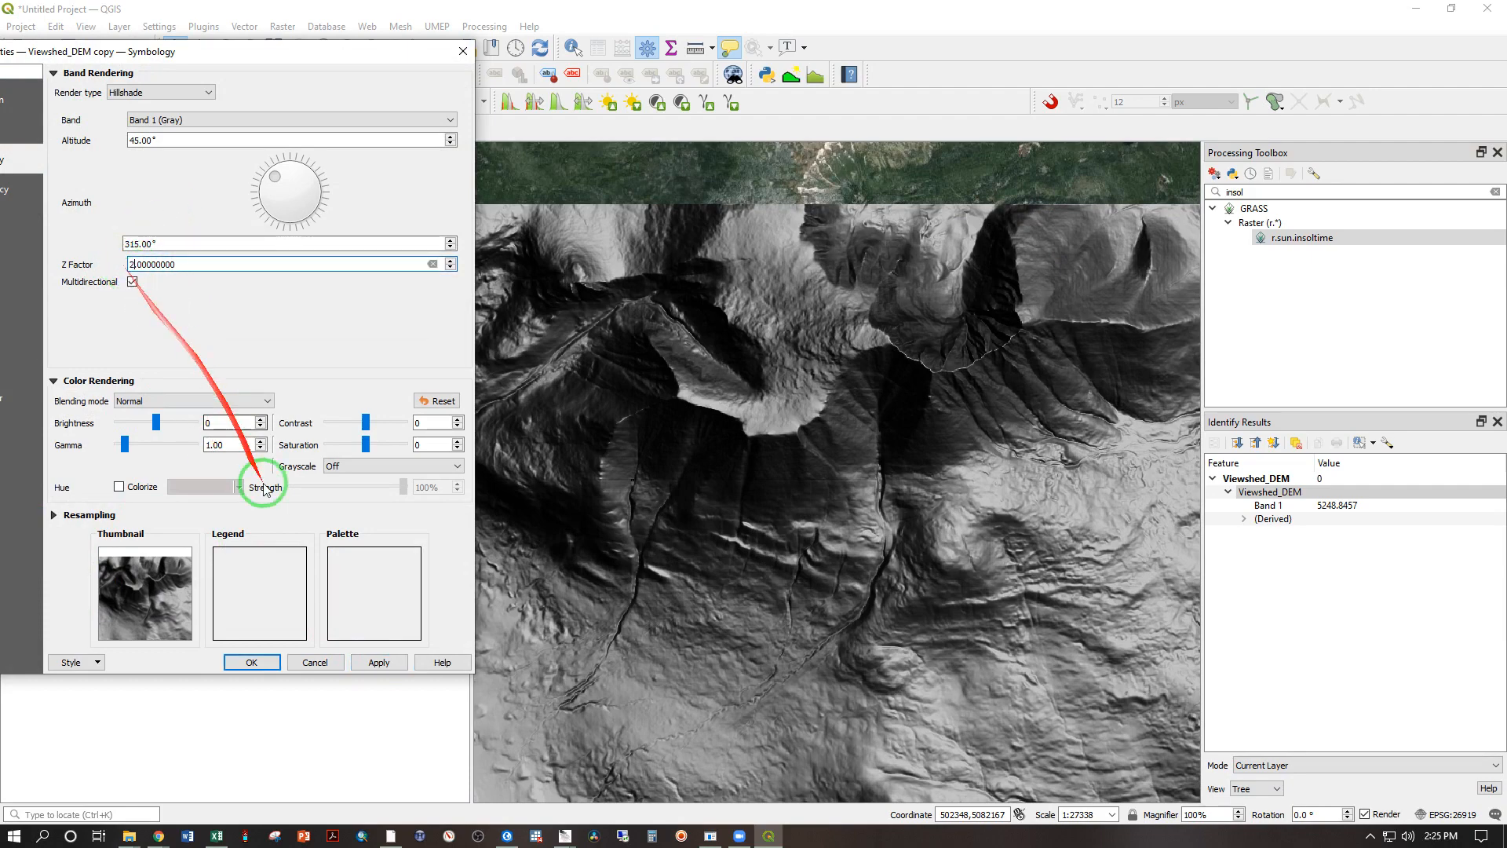
pyautogui.click(377, 663)
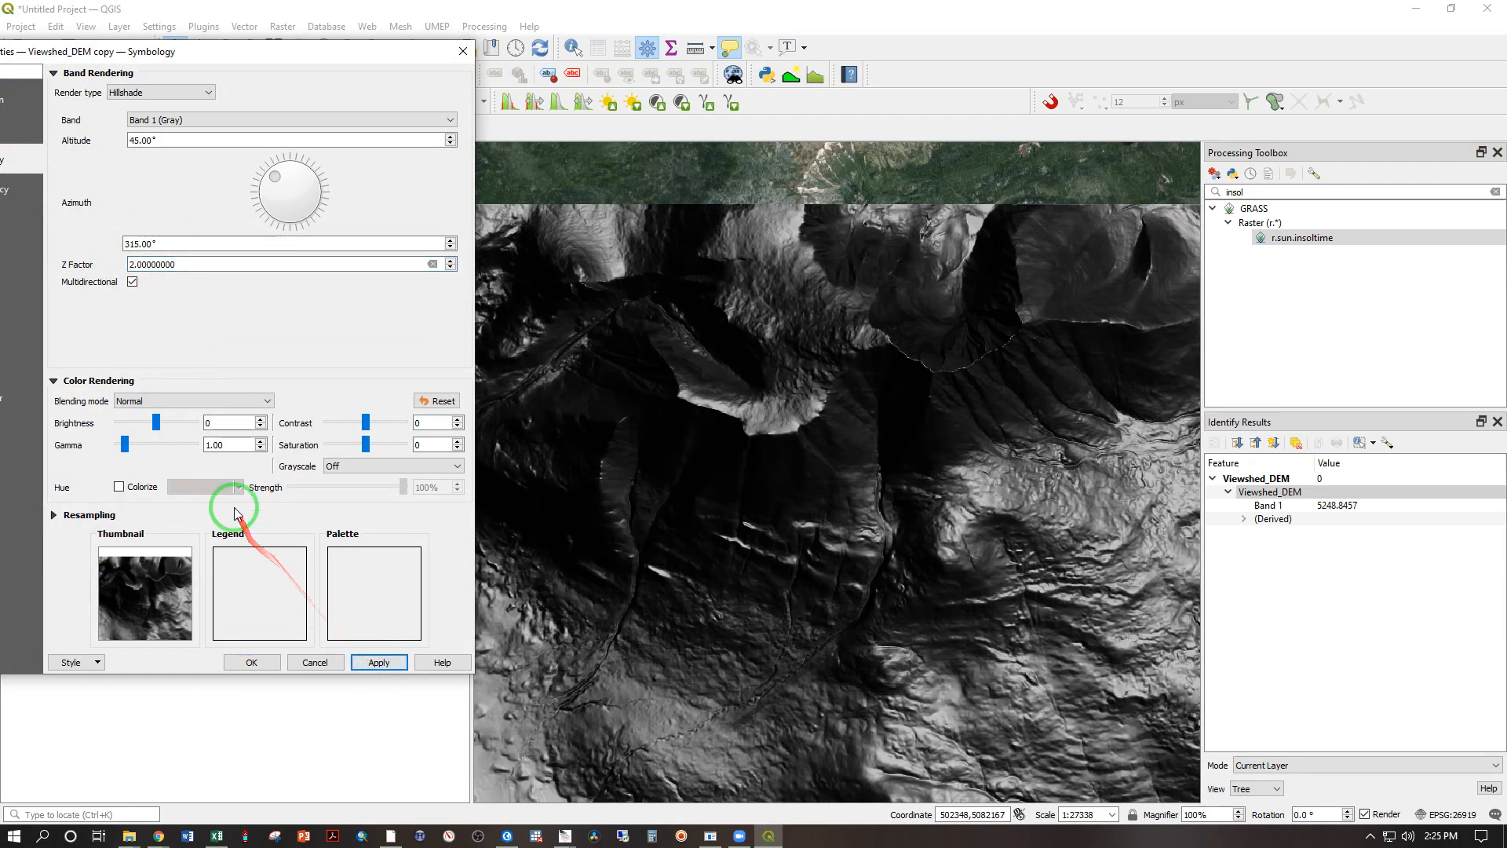
# Step: Try brightness values of 40 and 60 on the Viewshed_DEM copy hillshade
pyautogui.click(210, 426)
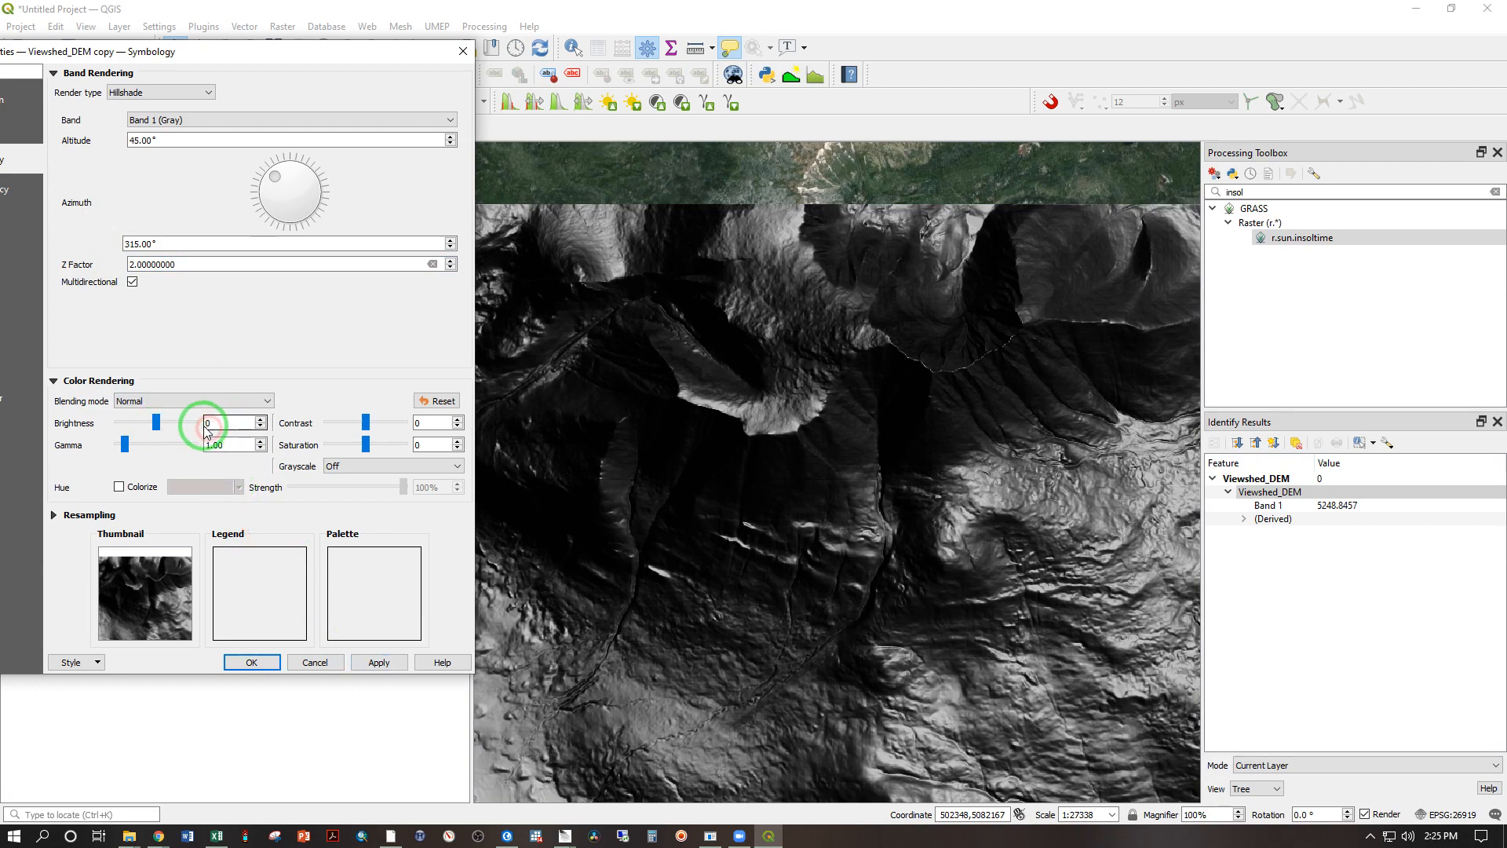
pyautogui.write('40')
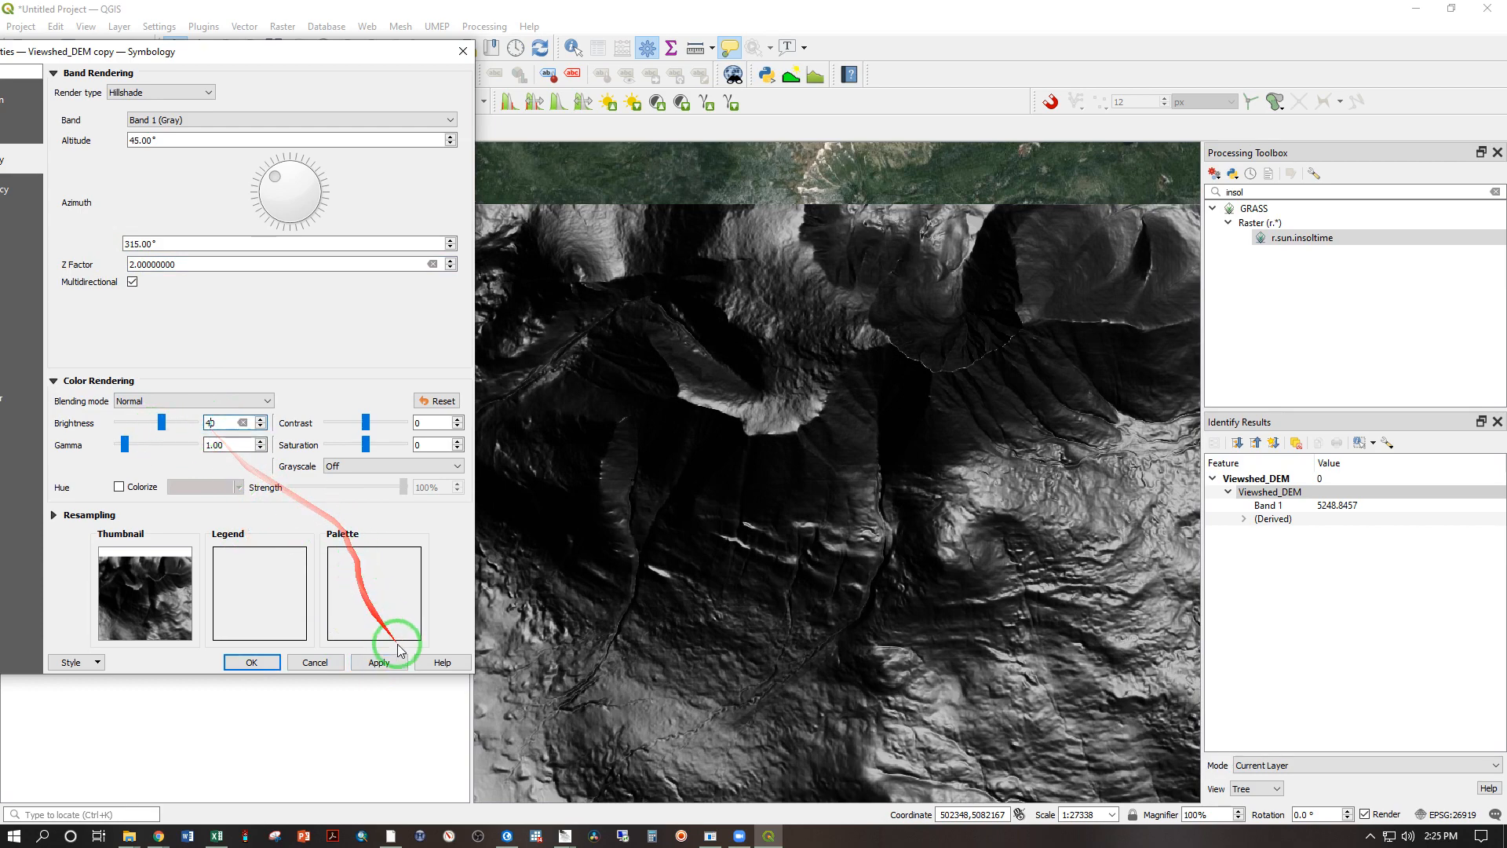
pyautogui.click(378, 662)
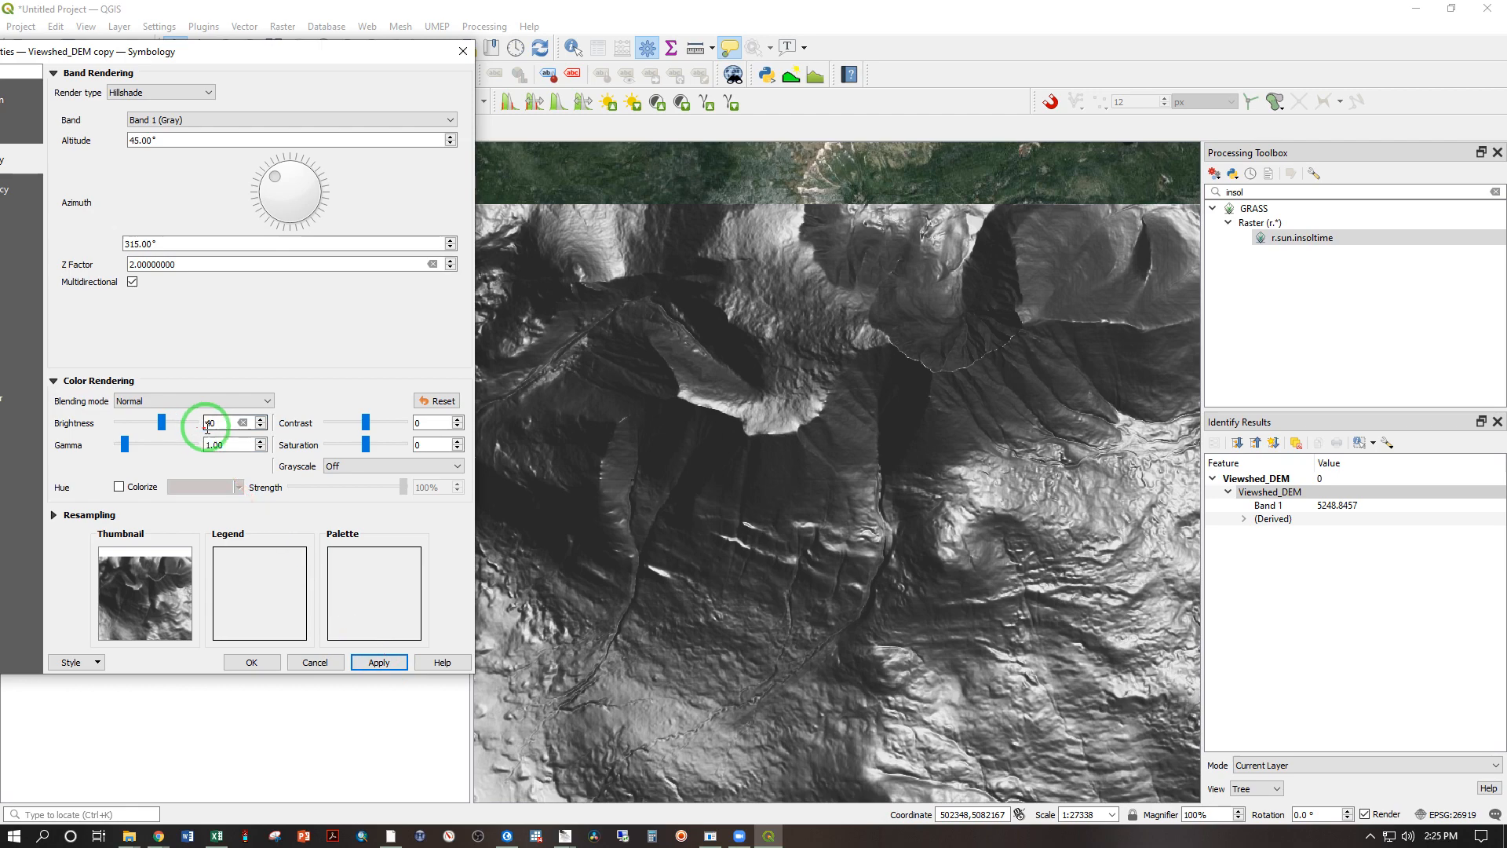
pyautogui.write('60')
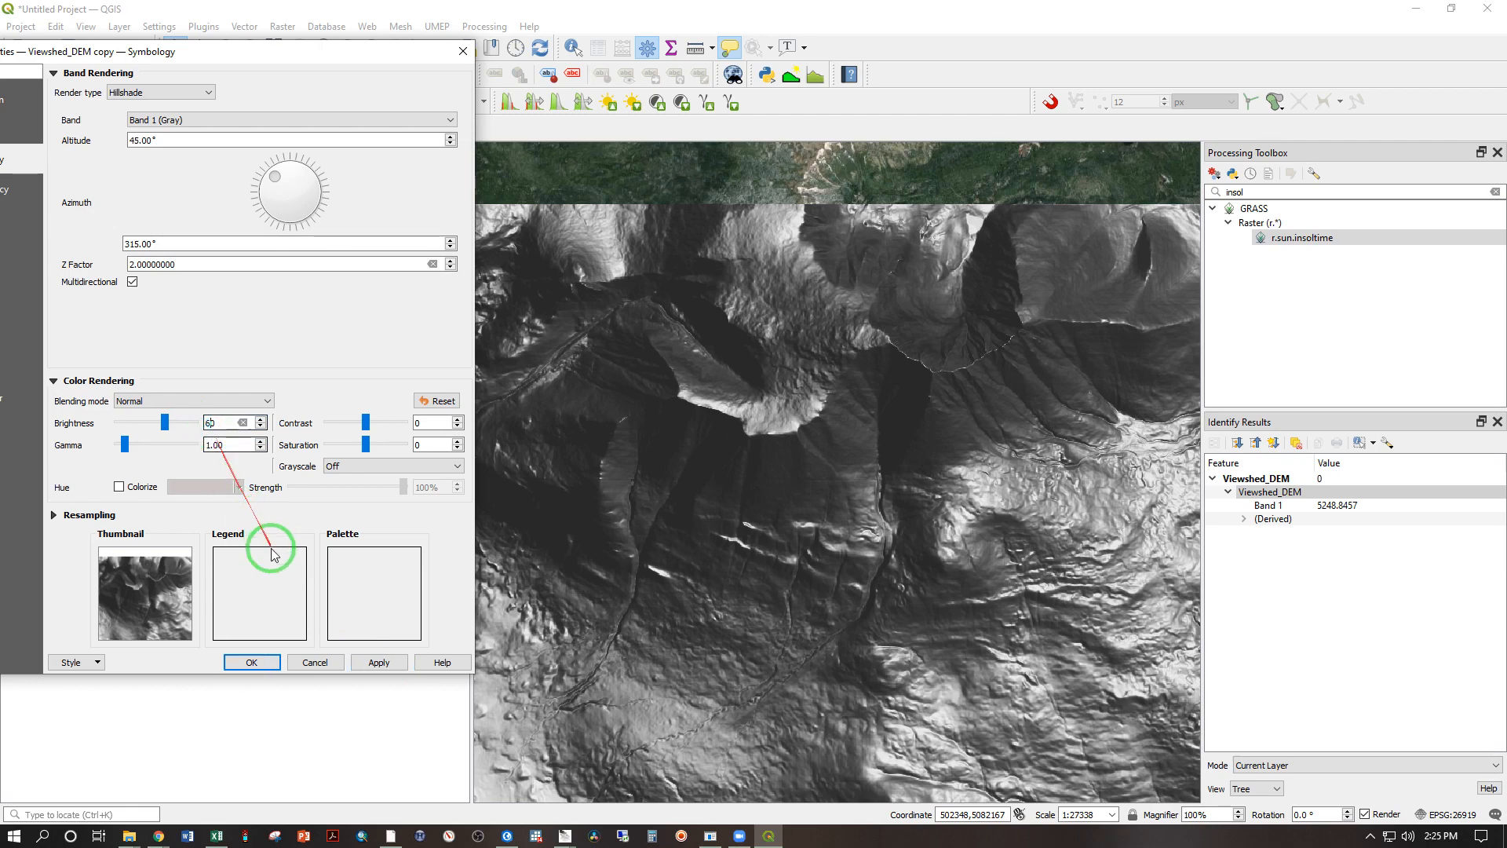
pyautogui.click(378, 662)
# Step: Set the brightness of the Viewshed_DEM copy hillshade to 80 and accept the layer properties
pyautogui.click(223, 424)
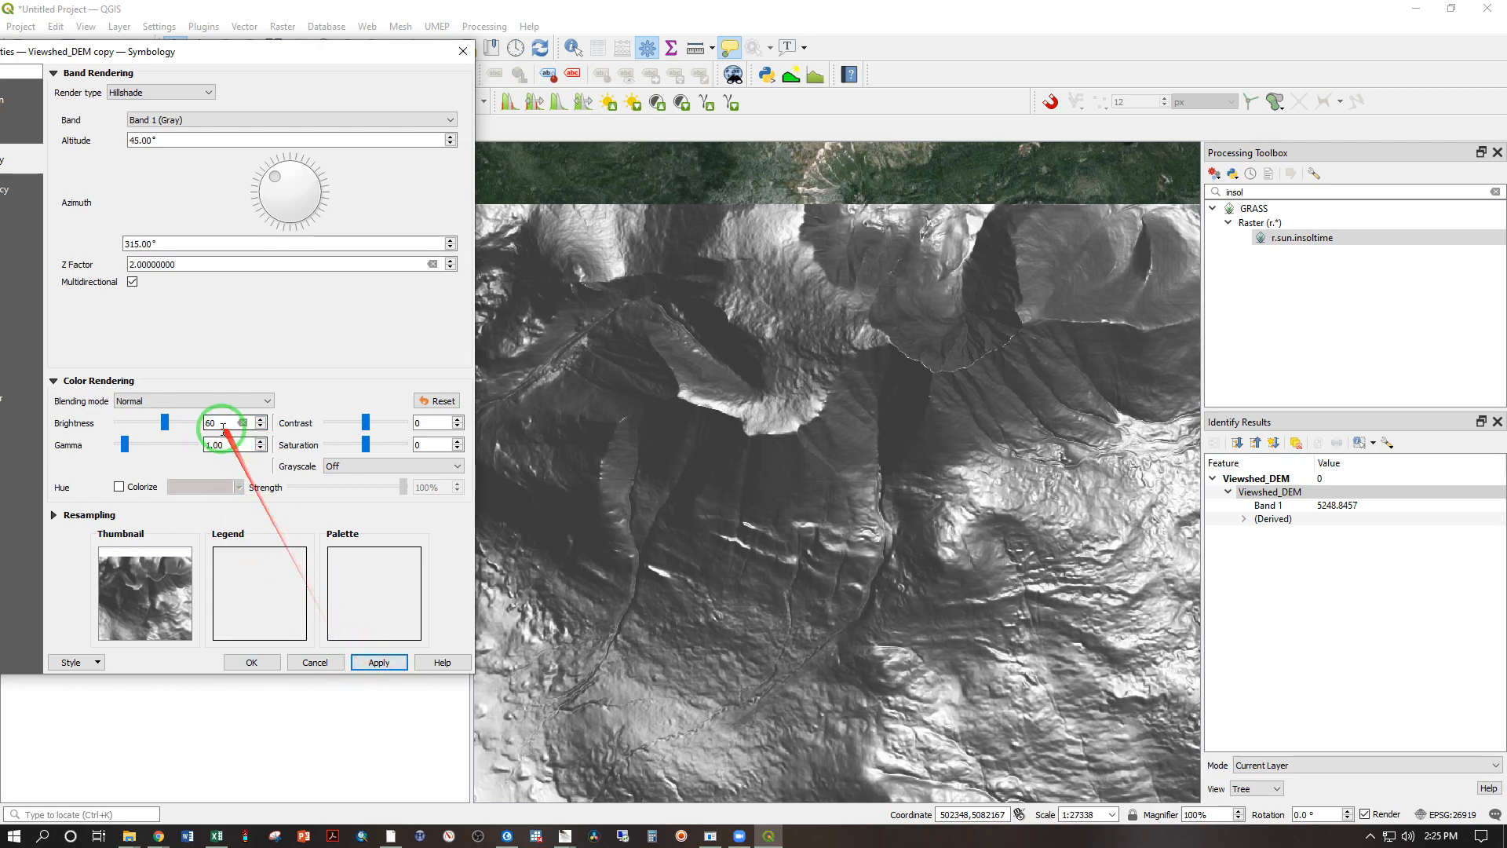
pyautogui.click(208, 424)
pyautogui.write('80')
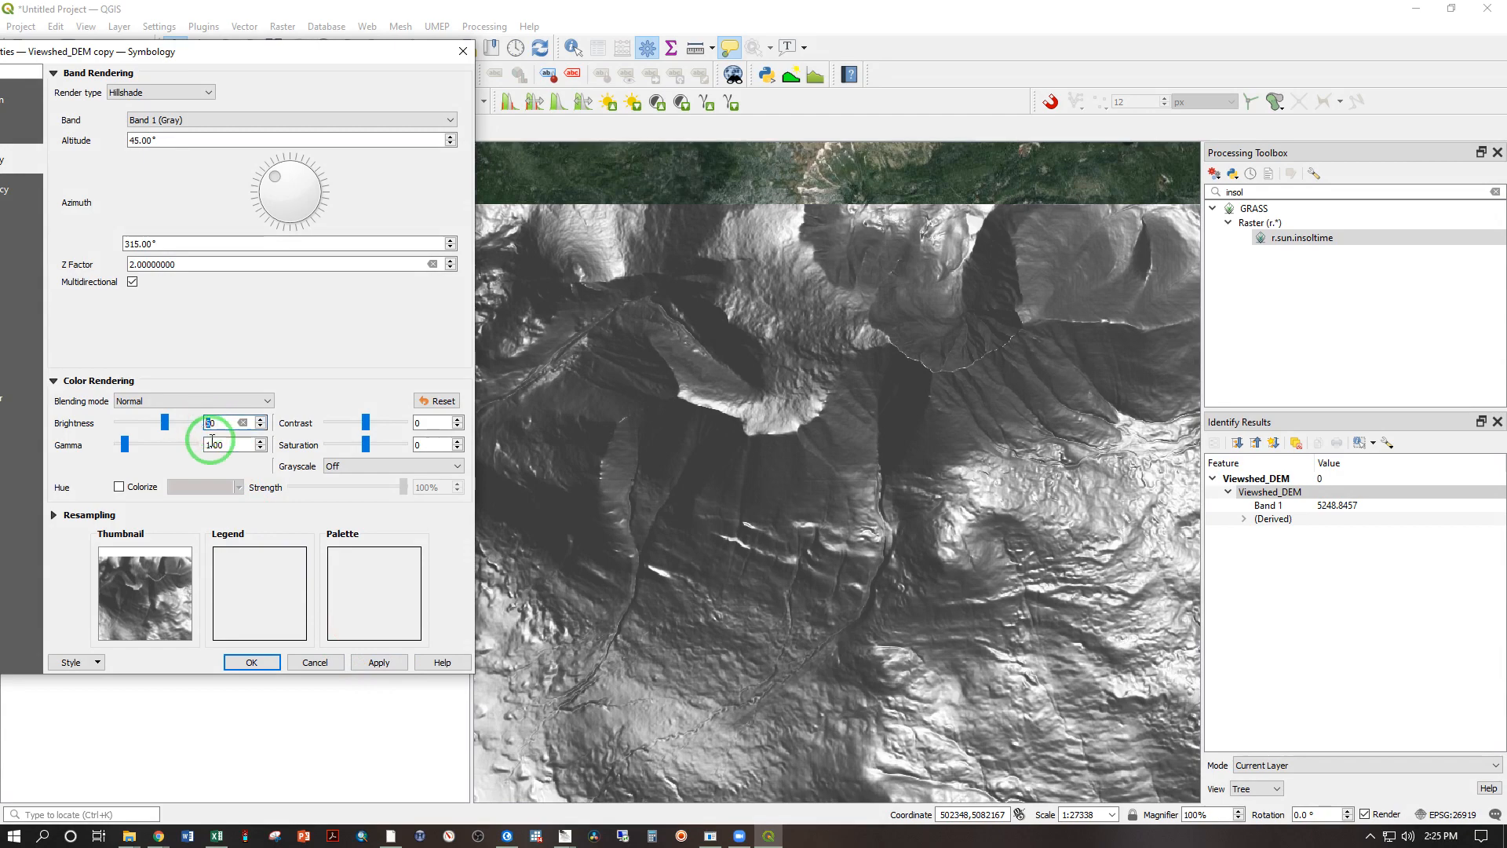
pyautogui.click(378, 662)
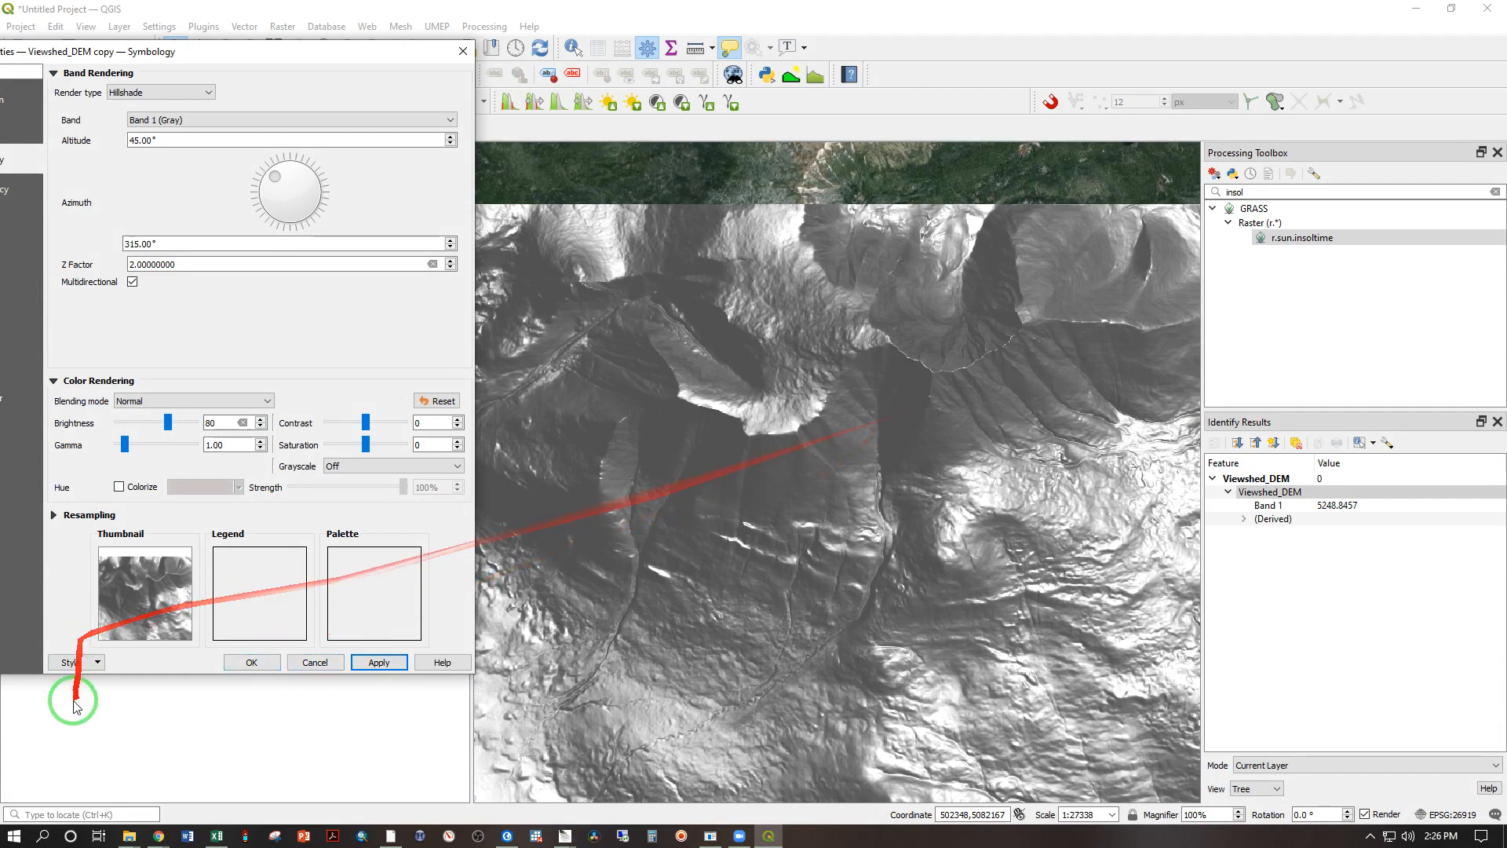
pyautogui.click(251, 664)
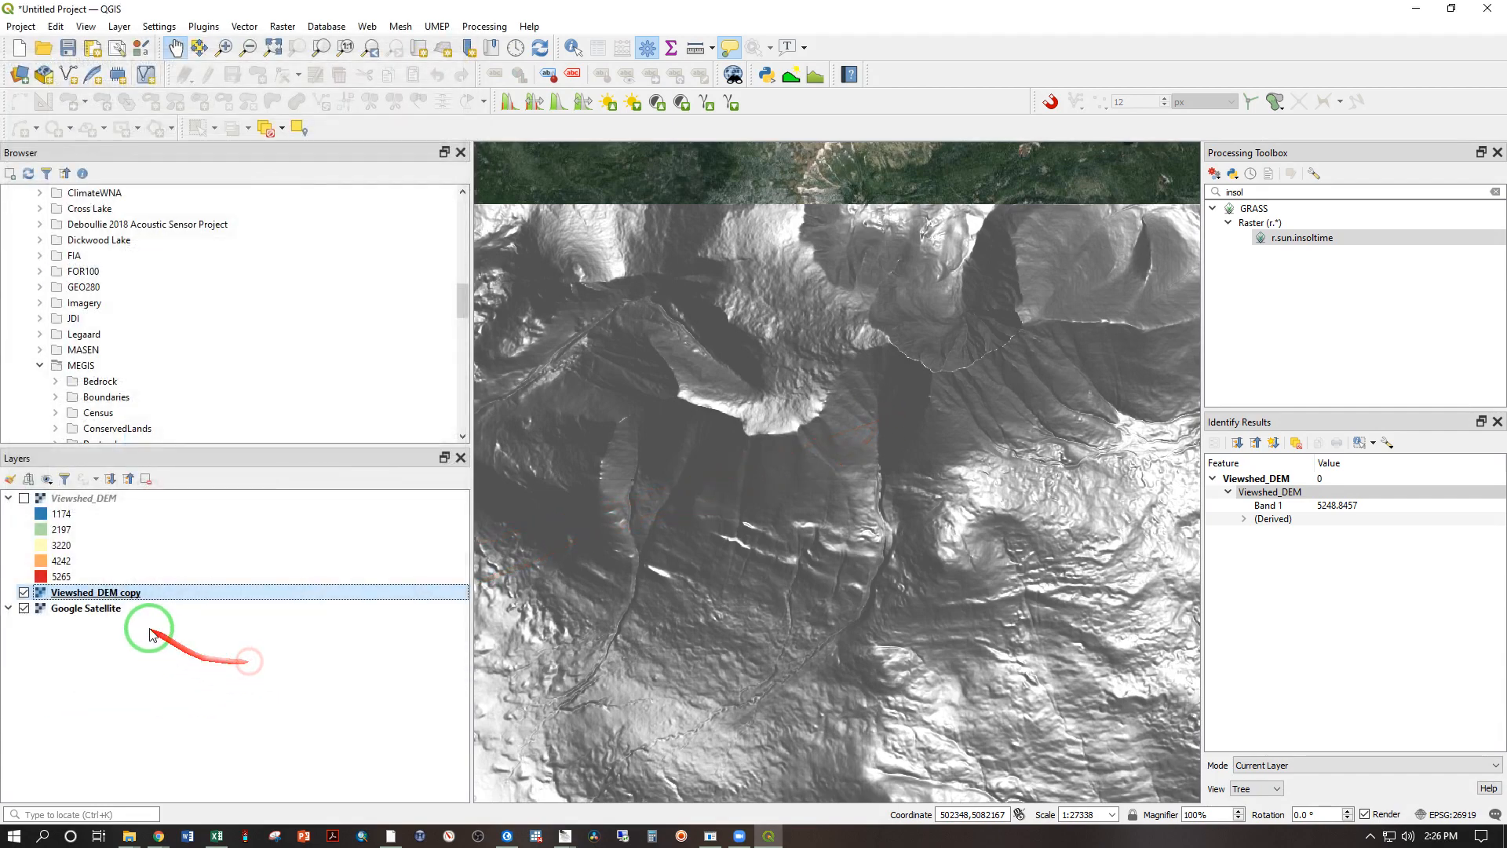
# Step: Show Viewshed_DEM over the hillshade and reduce its global opacity to about 65.4%
pyautogui.click(24, 498)
pyautogui.doubleClick(72, 498)
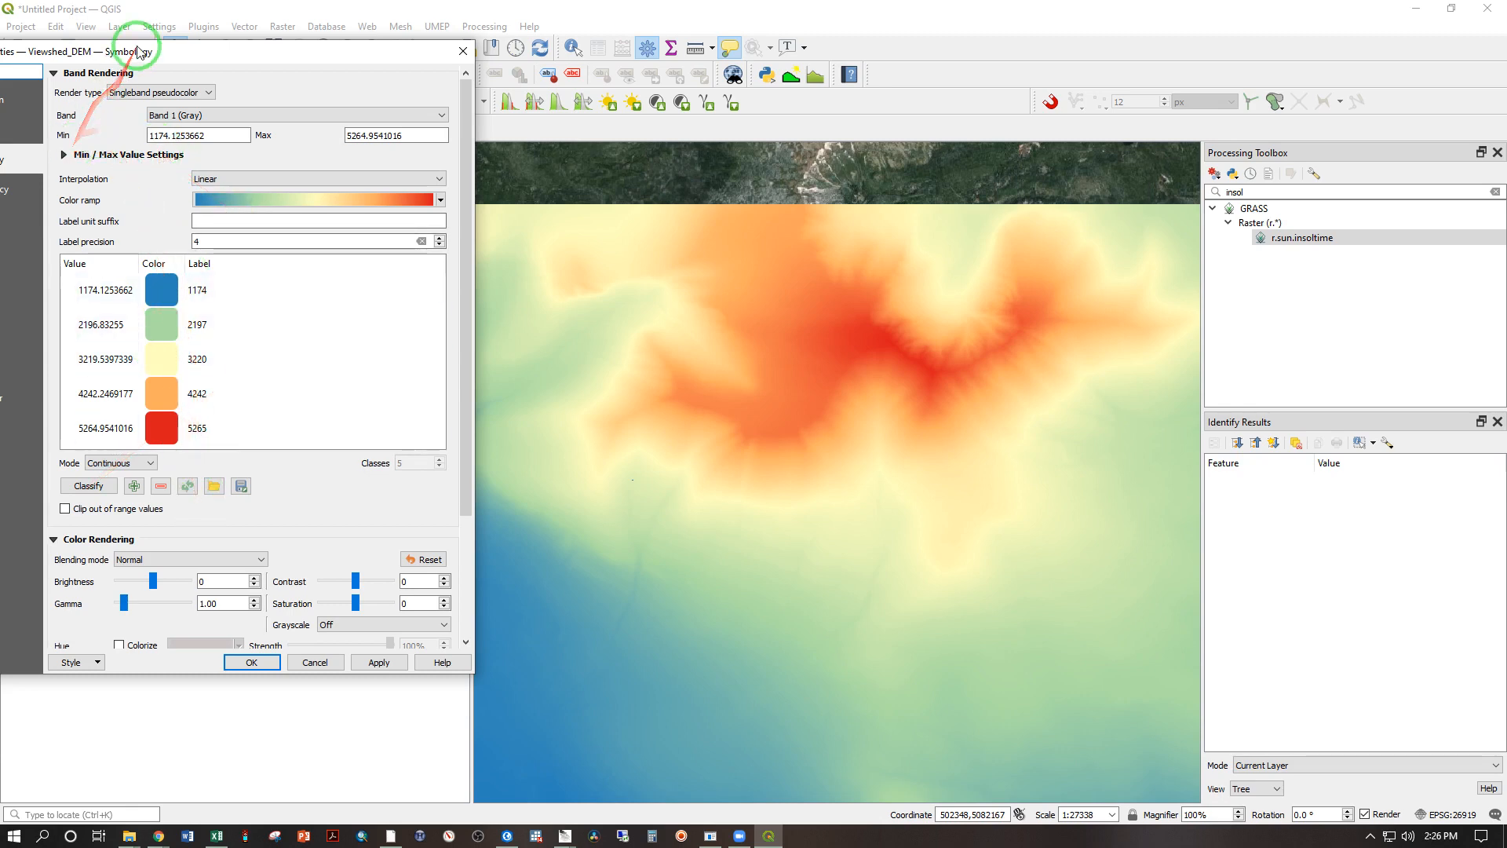
pyautogui.moveTo(140, 51); pyautogui.dragTo(240, 58)
pyautogui.click(110, 196)
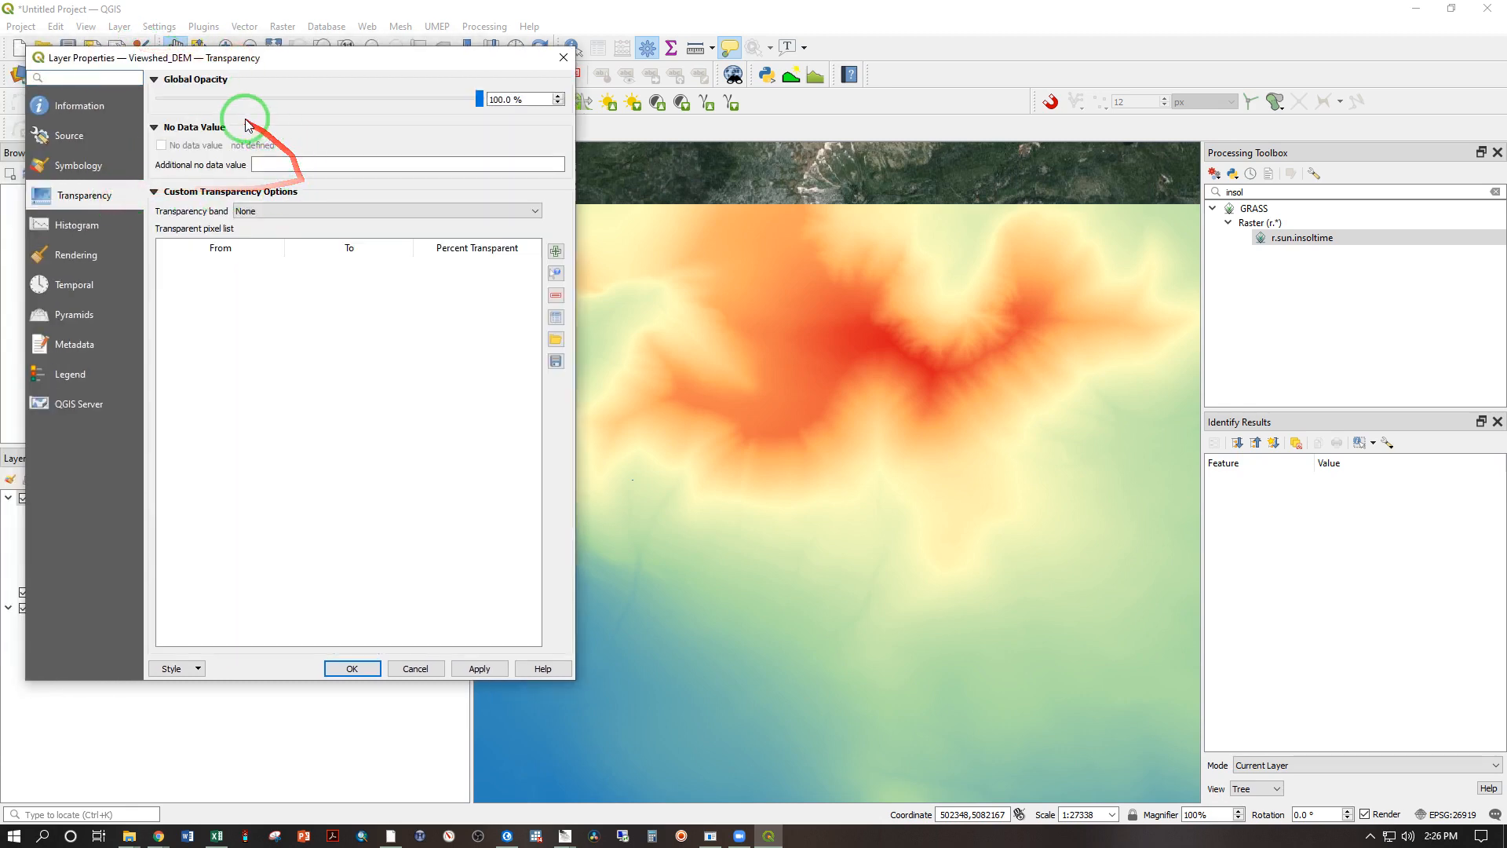
pyautogui.moveTo(479, 99); pyautogui.dragTo(369, 100)
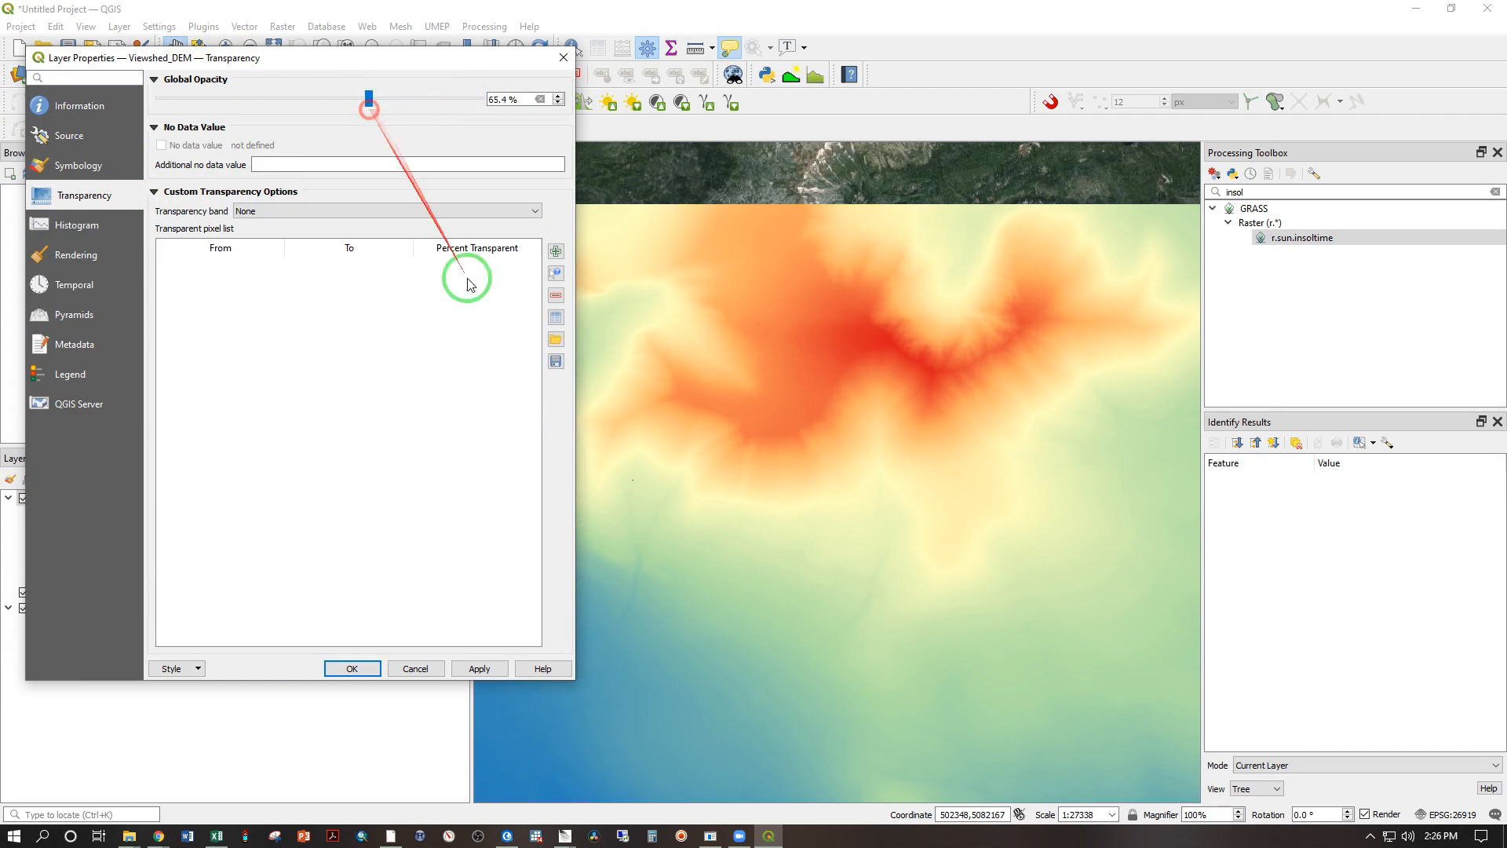
pyautogui.click(480, 668)
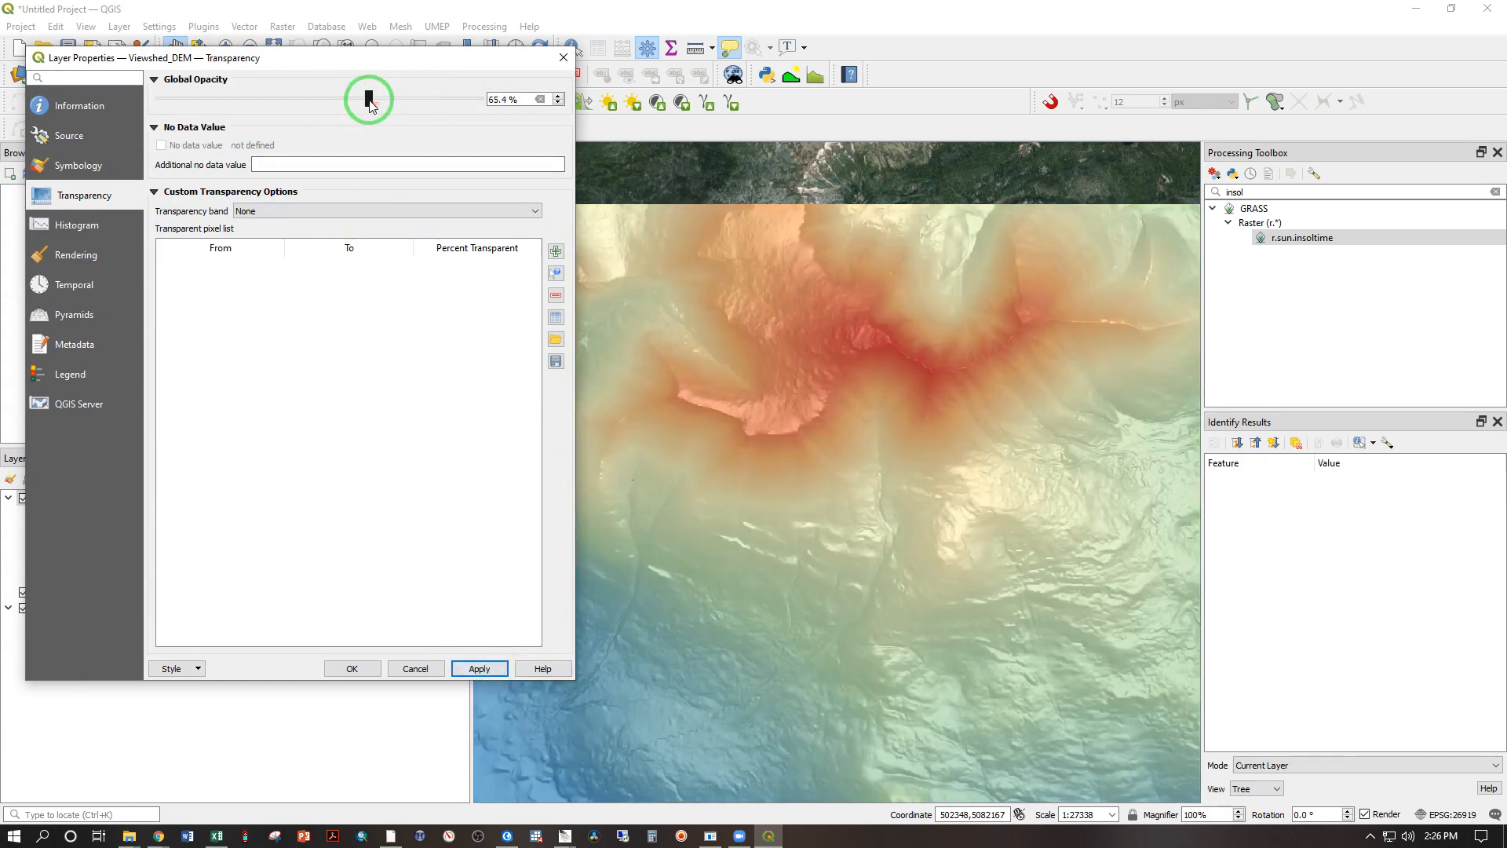
# Step: Lower the global opacity of Viewshed_DEM to about 52.2% and inspect the colored relief close up along the ridge
pyautogui.moveTo(370, 99); pyautogui.dragTo(327, 99)
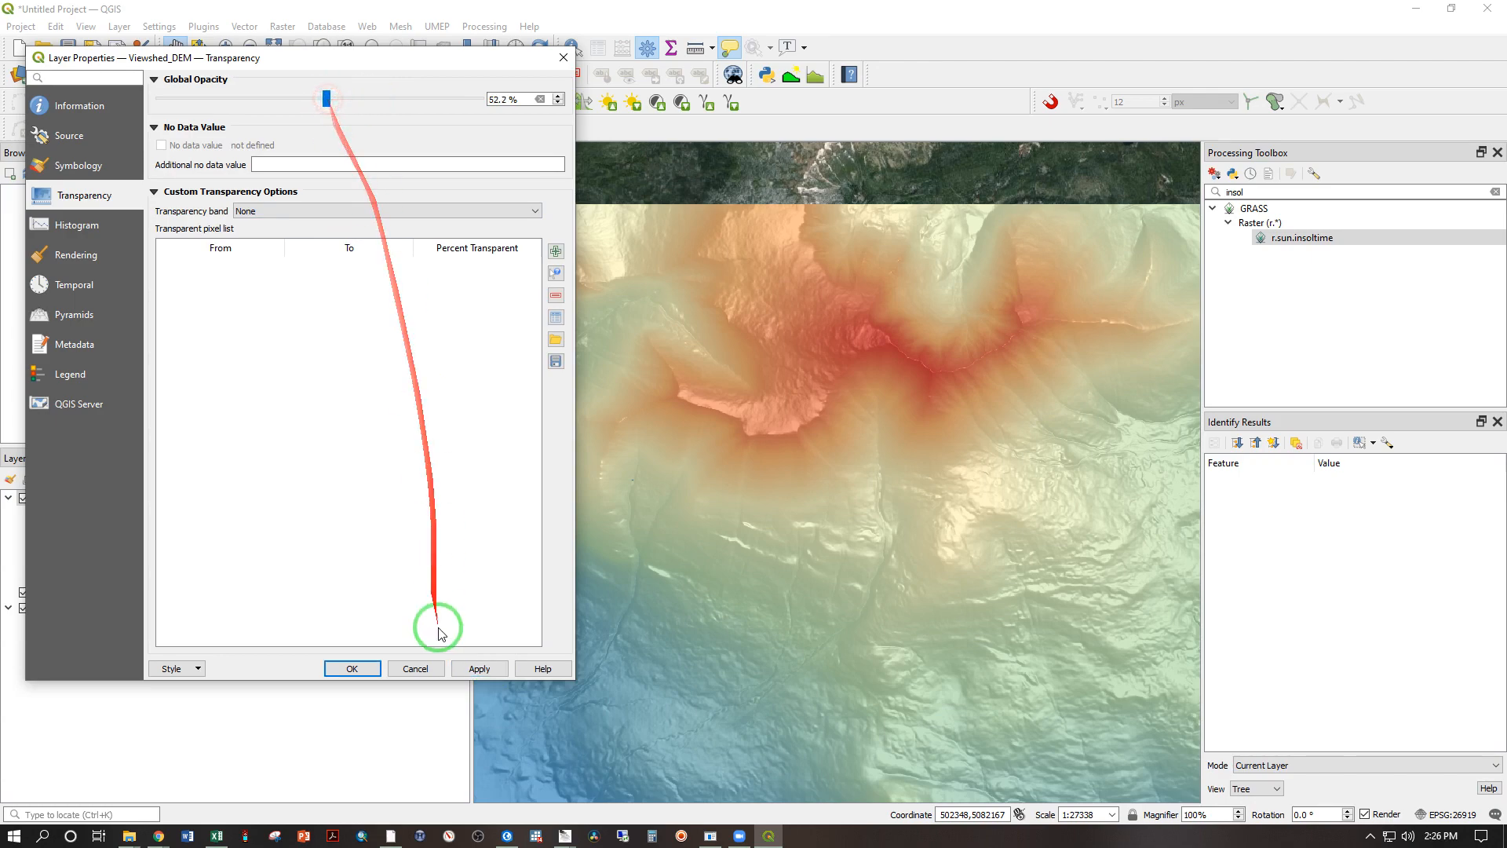
pyautogui.click(475, 669)
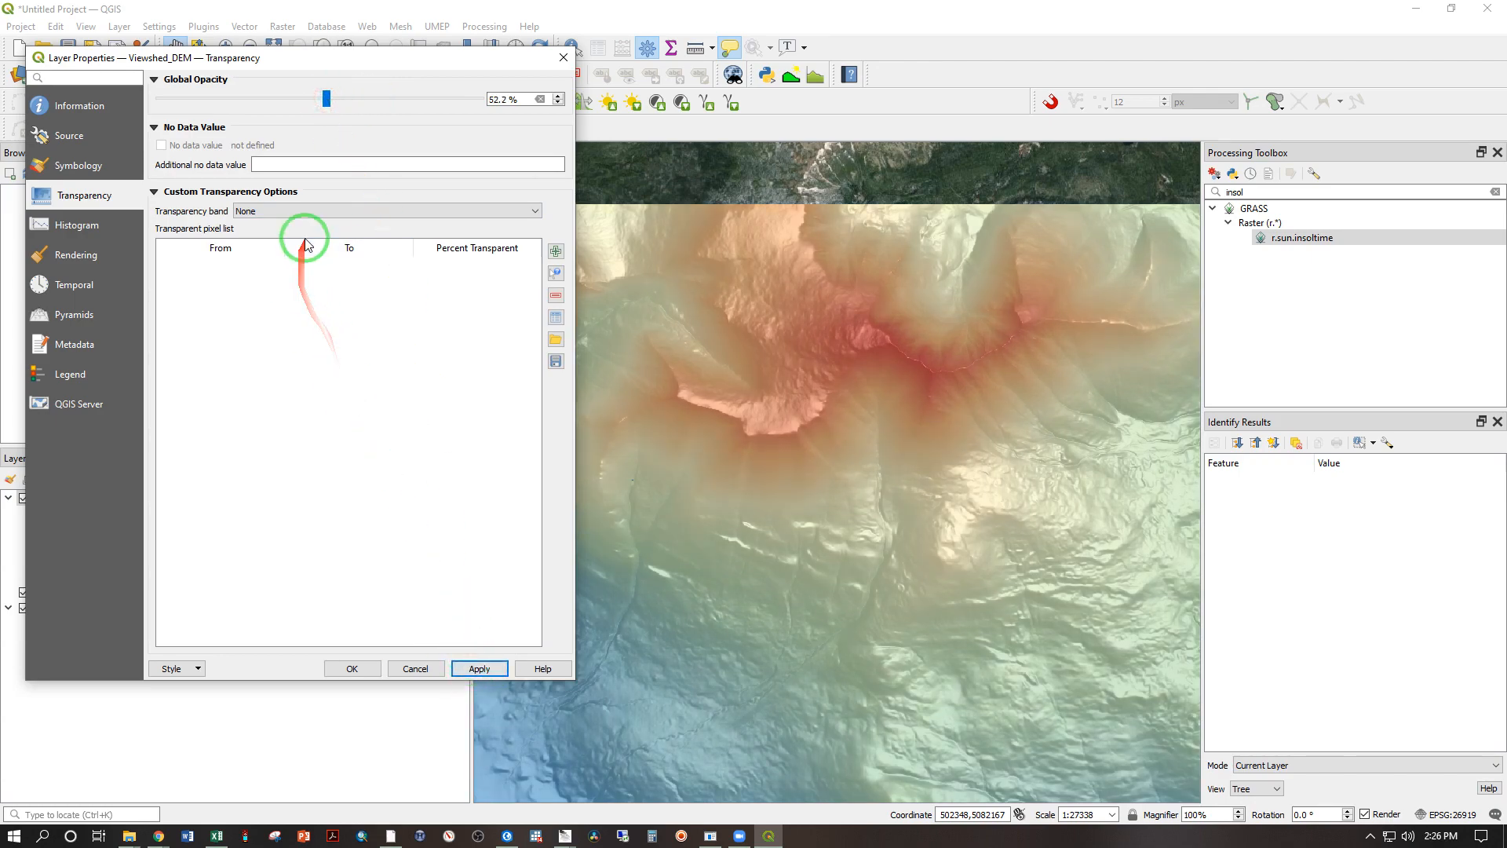
pyautogui.click(351, 670)
pyautogui.scroll(2, 898, 461)
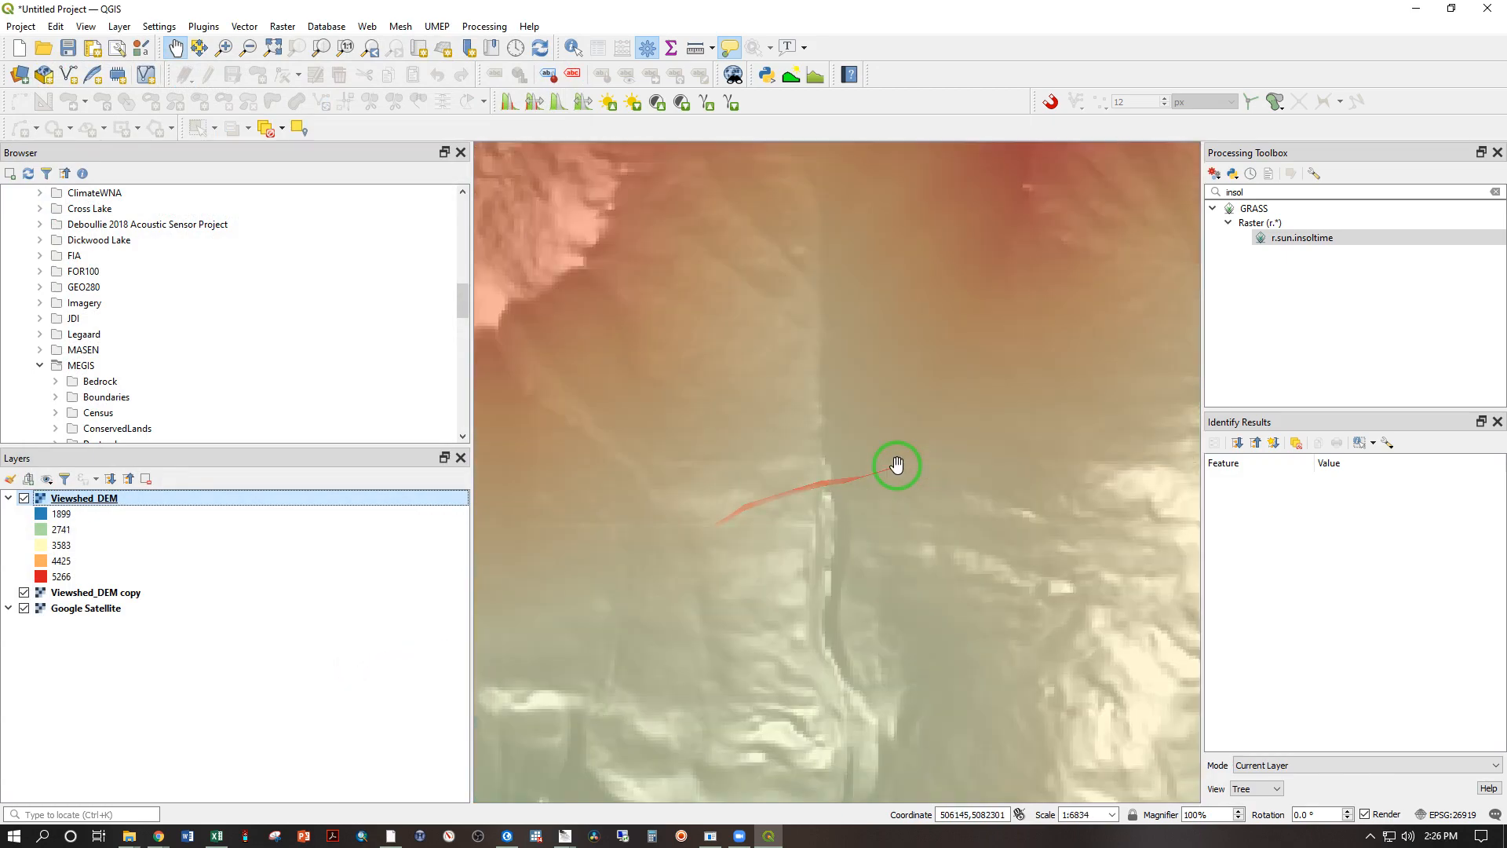
pyautogui.moveTo(1028, 528); pyautogui.dragTo(553, 514)
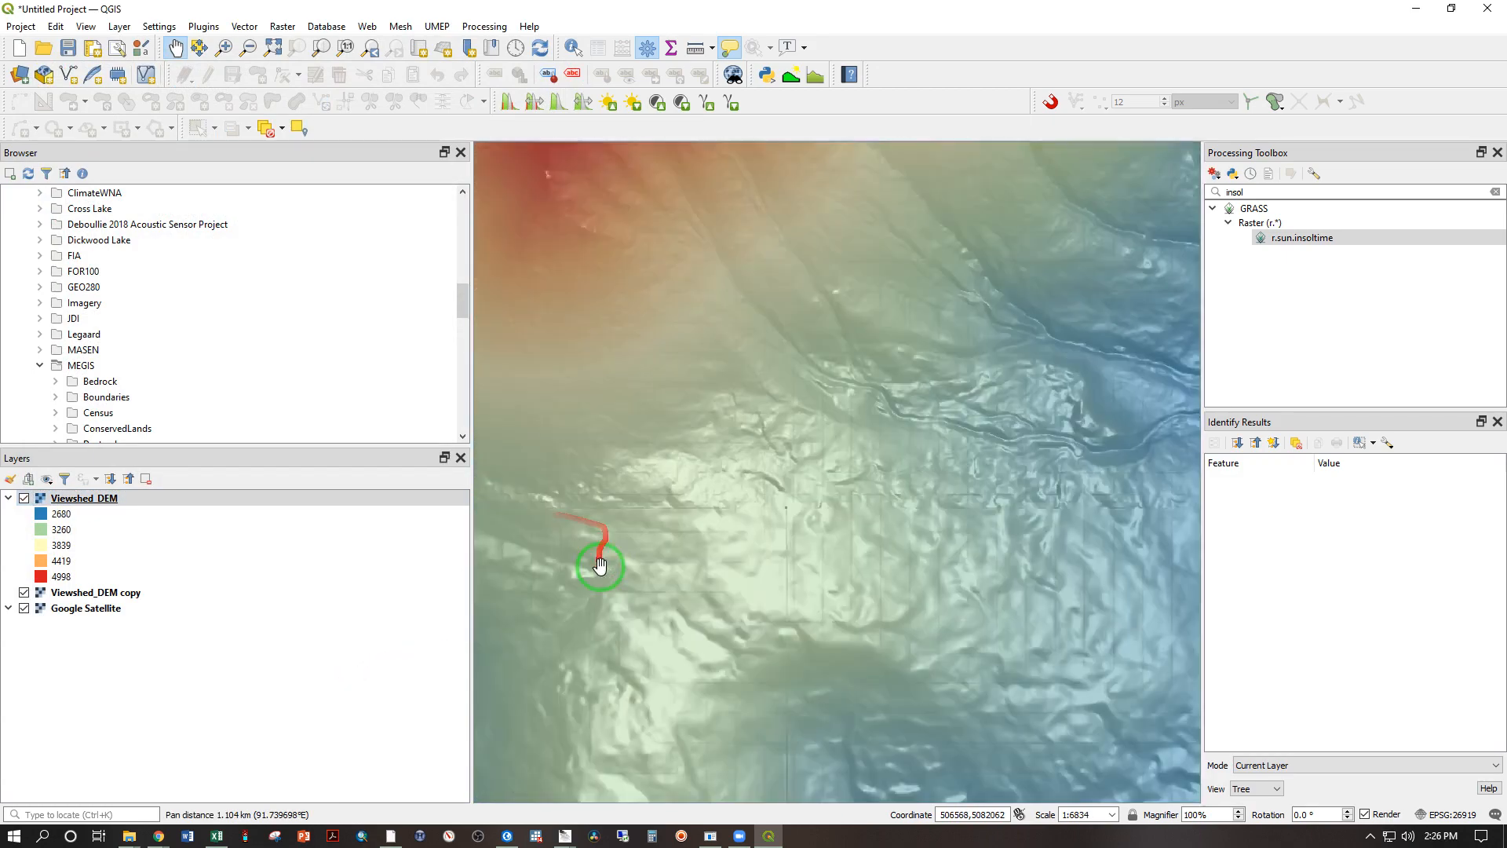
pyautogui.moveTo(762, 360); pyautogui.dragTo(683, 643)
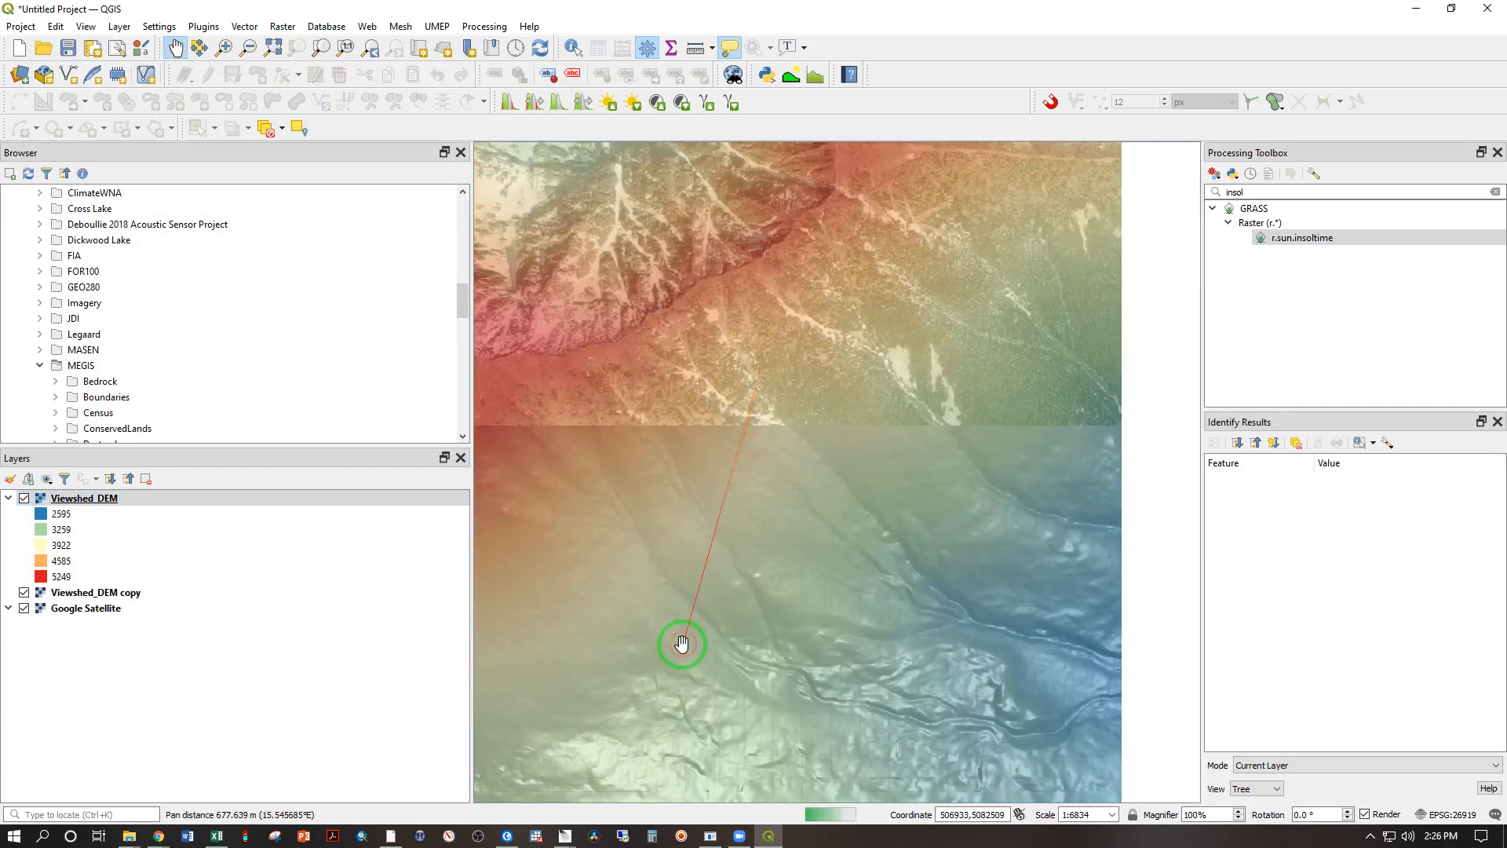
pyautogui.moveTo(629, 414); pyautogui.dragTo(854, 551)
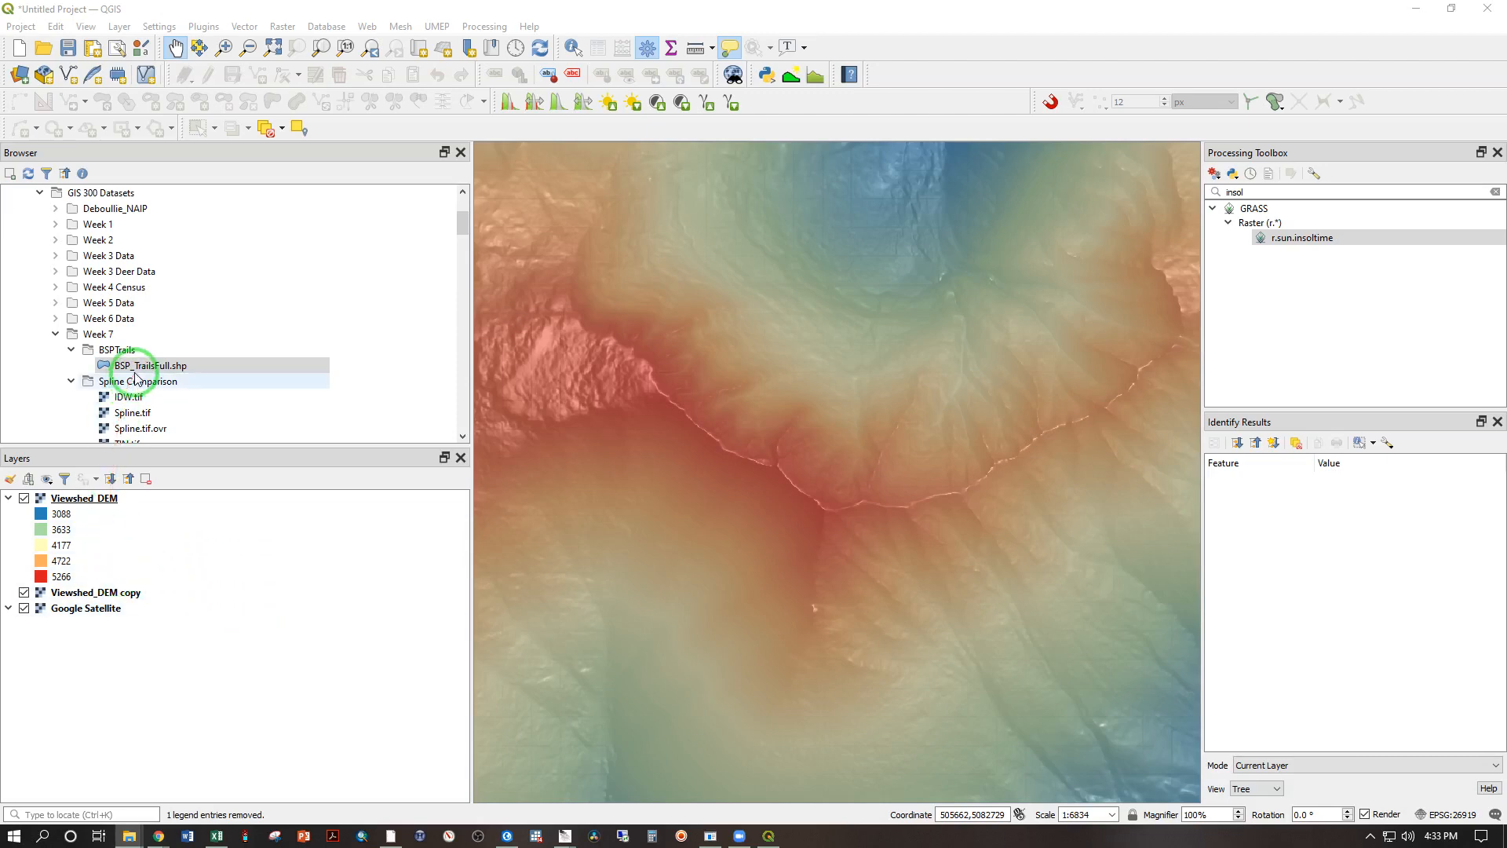
# Step: Add BSP_TrailsFull.shp from the Week 7 BSPTrails folder to the map and compare the trail line with the ridge crest
pyautogui.doubleClick(133, 366)
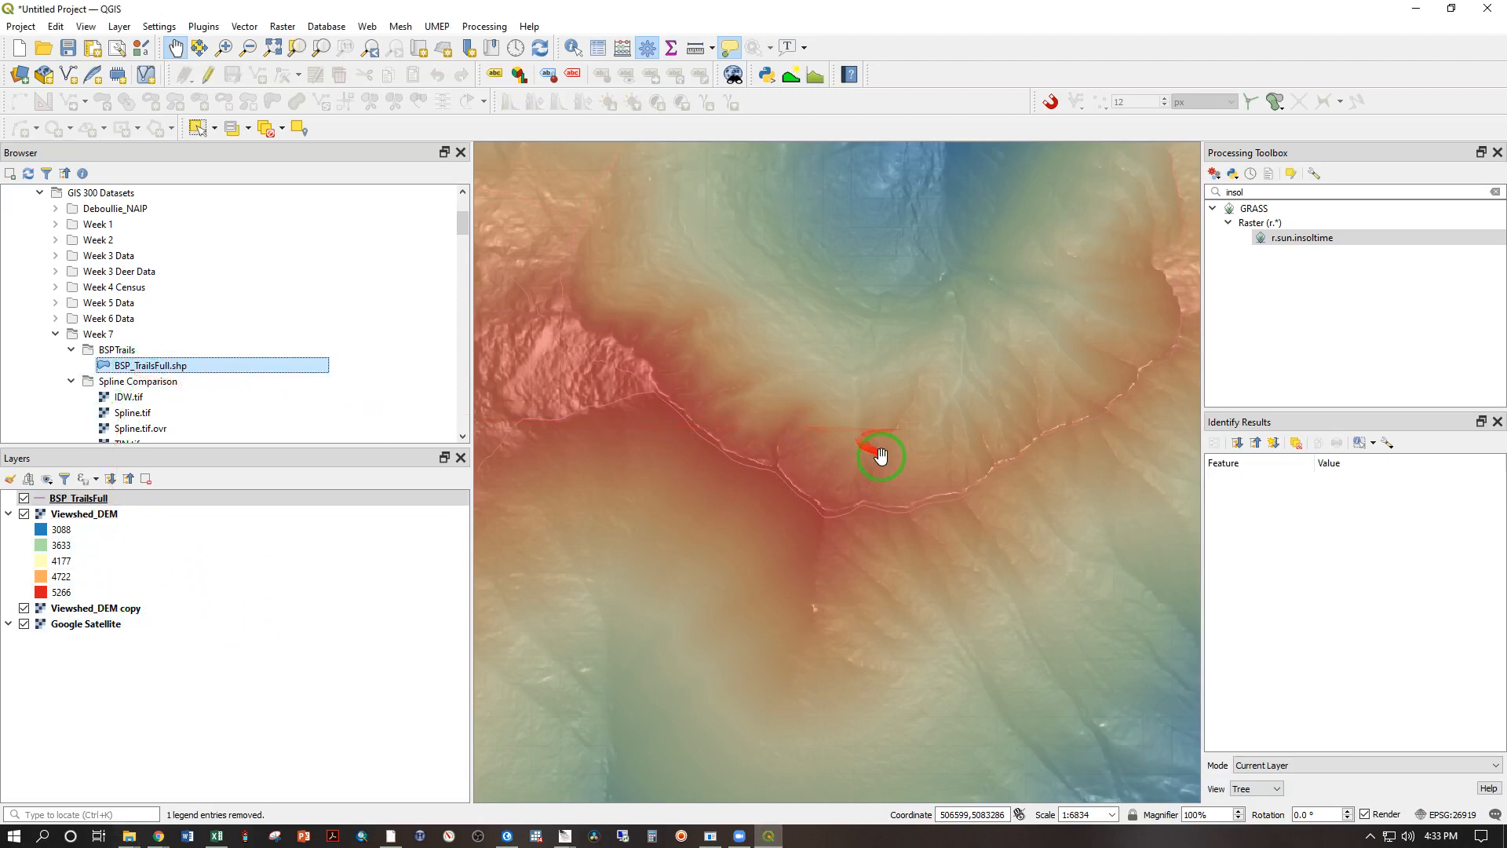
pyautogui.scroll(2, 885, 549)
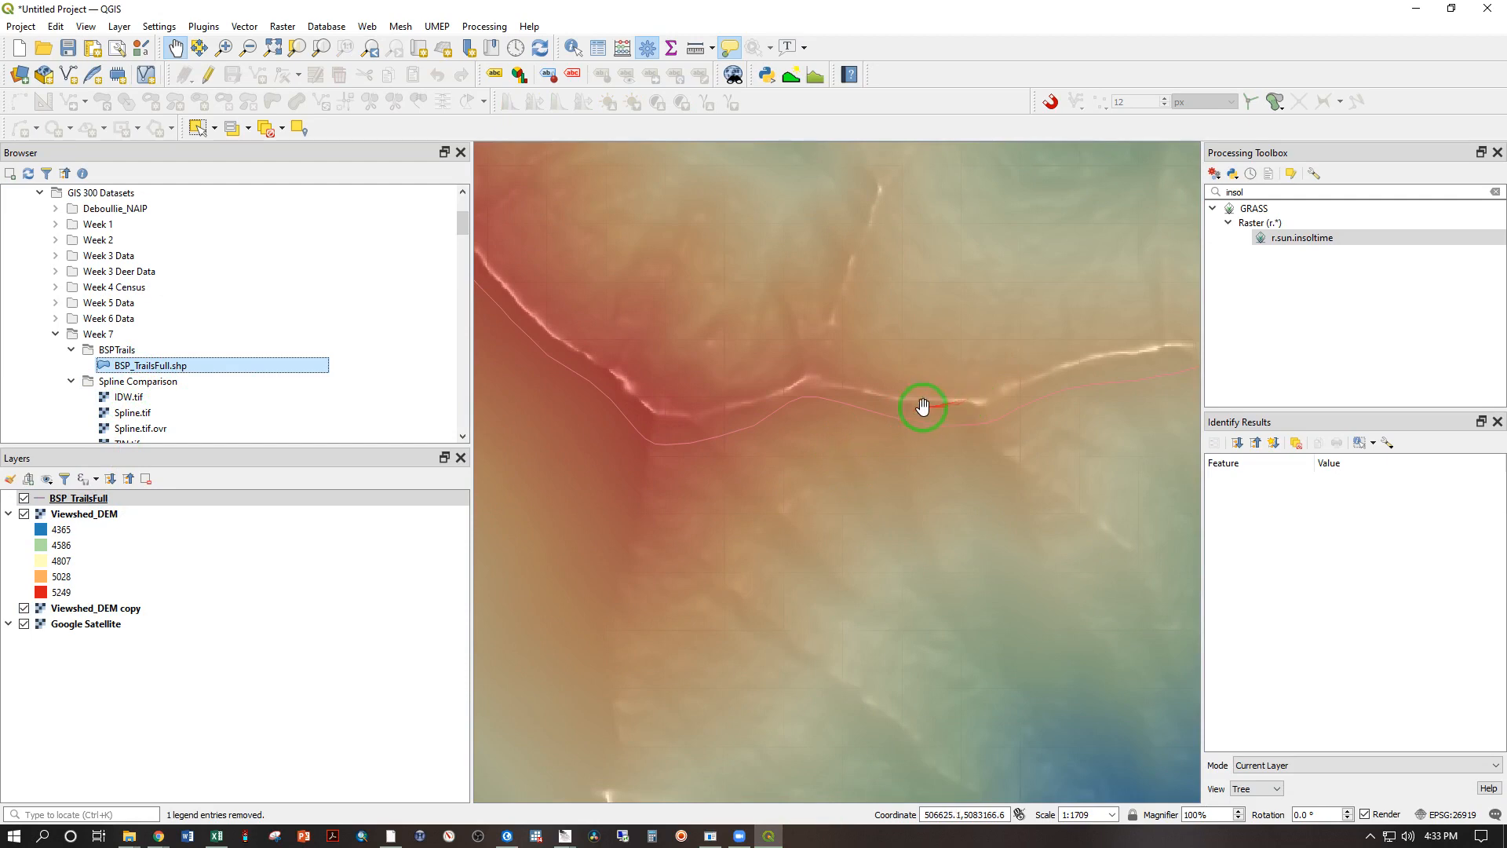
pyautogui.moveTo(622, 381); pyautogui.dragTo(848, 549)
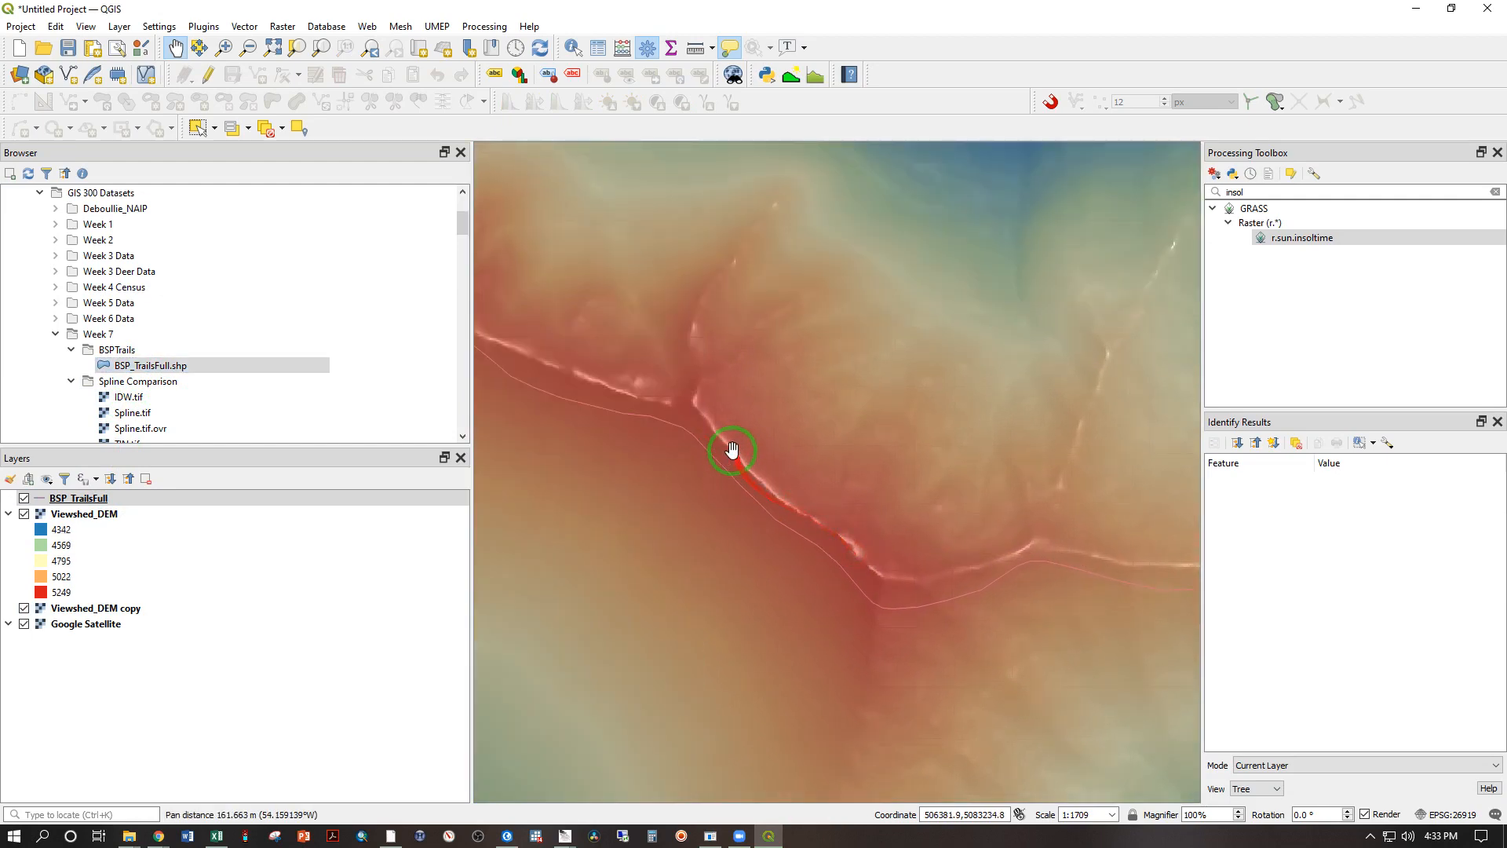
pyautogui.moveTo(608, 379); pyautogui.dragTo(902, 529)
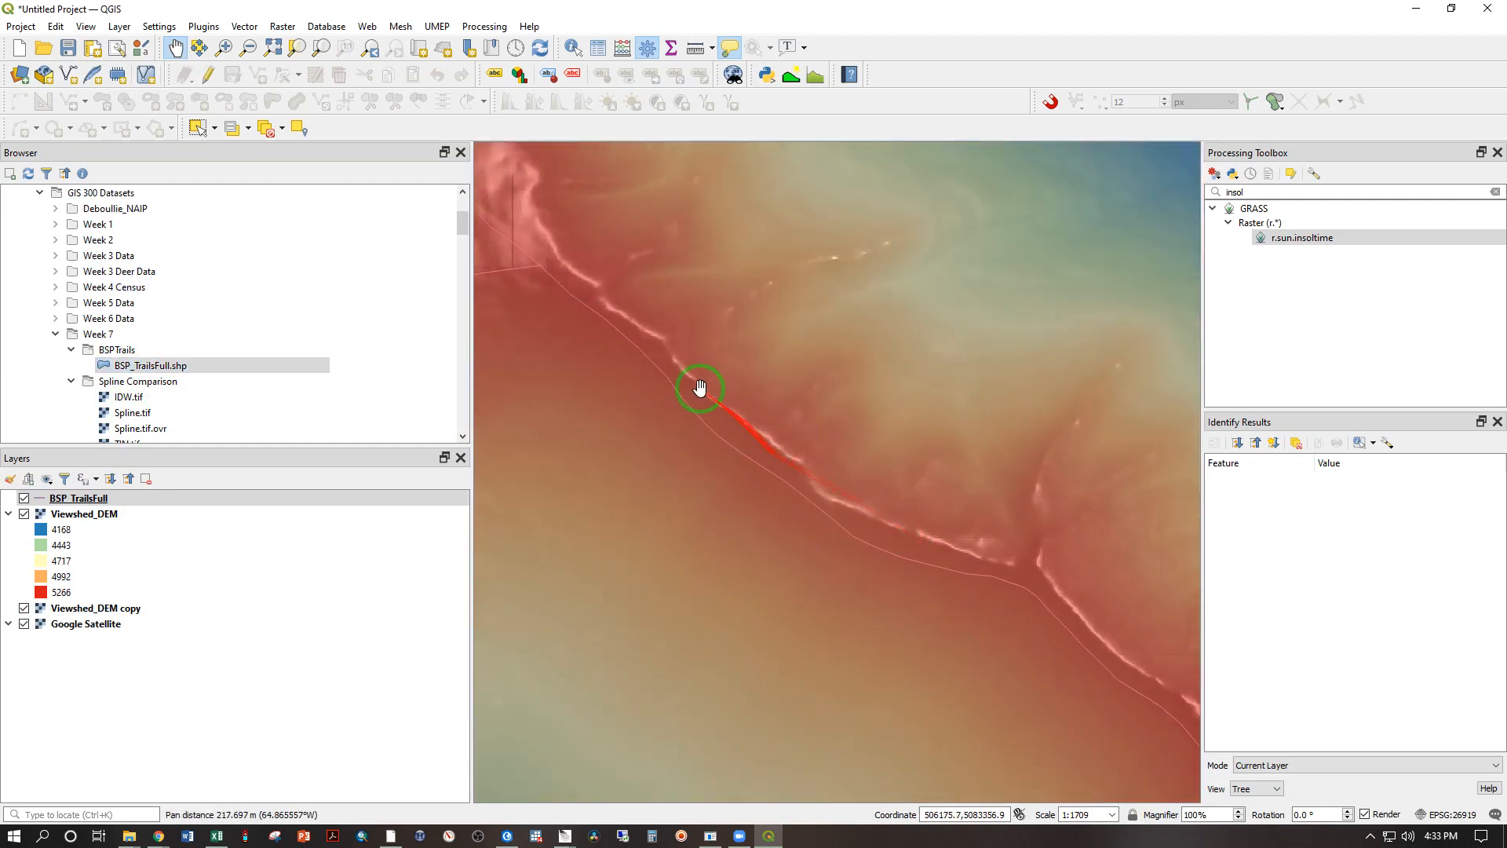
pyautogui.moveTo(618, 327); pyautogui.dragTo(802, 500)
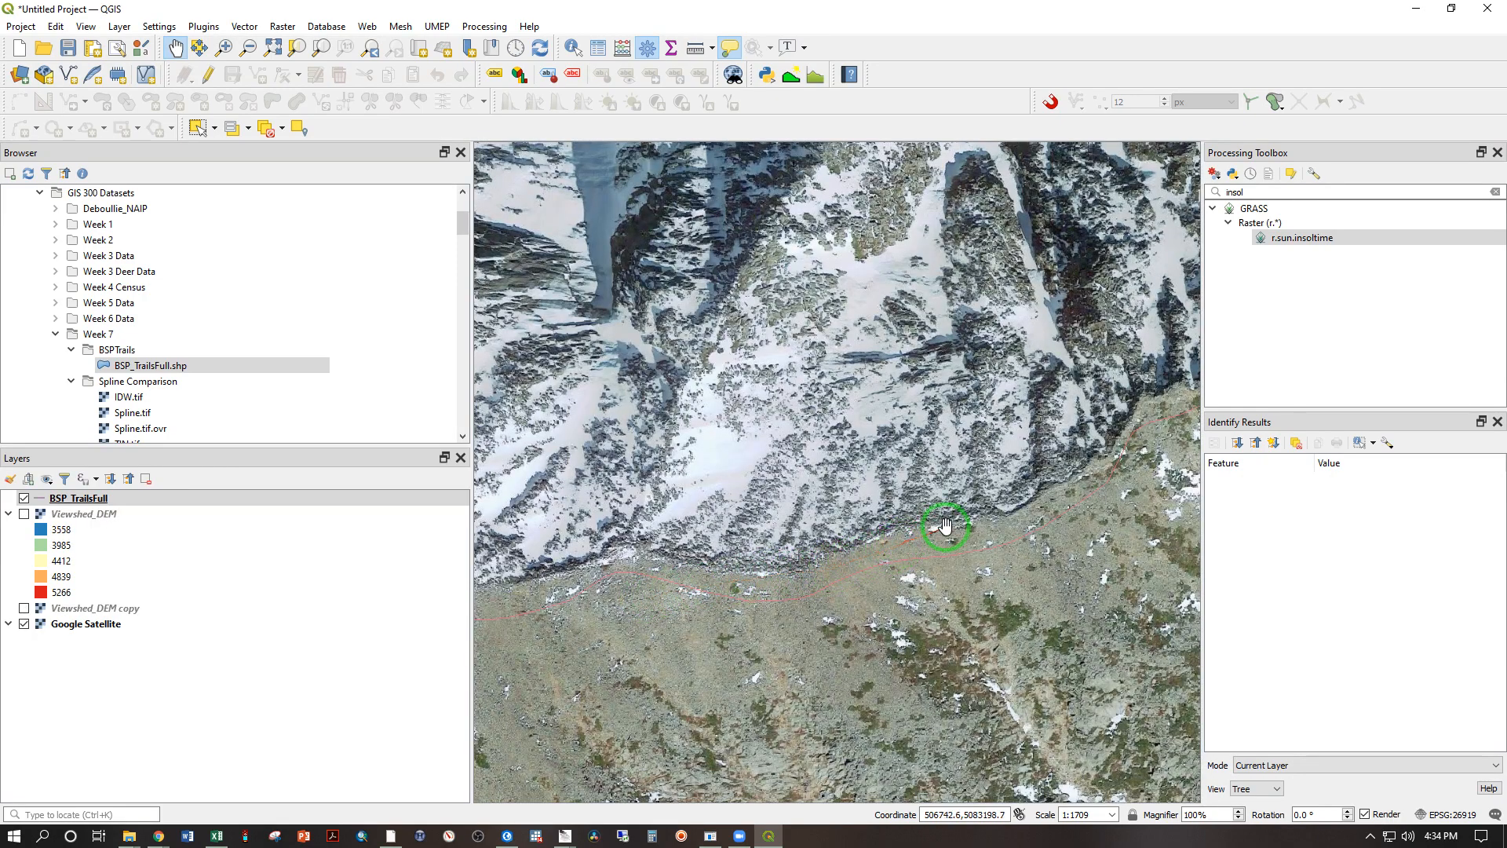
# Step: Start a new shapefile named new_layer.shp in the Week 7 folder with Line geometry
pyautogui.scroll(-1, 636, 582)
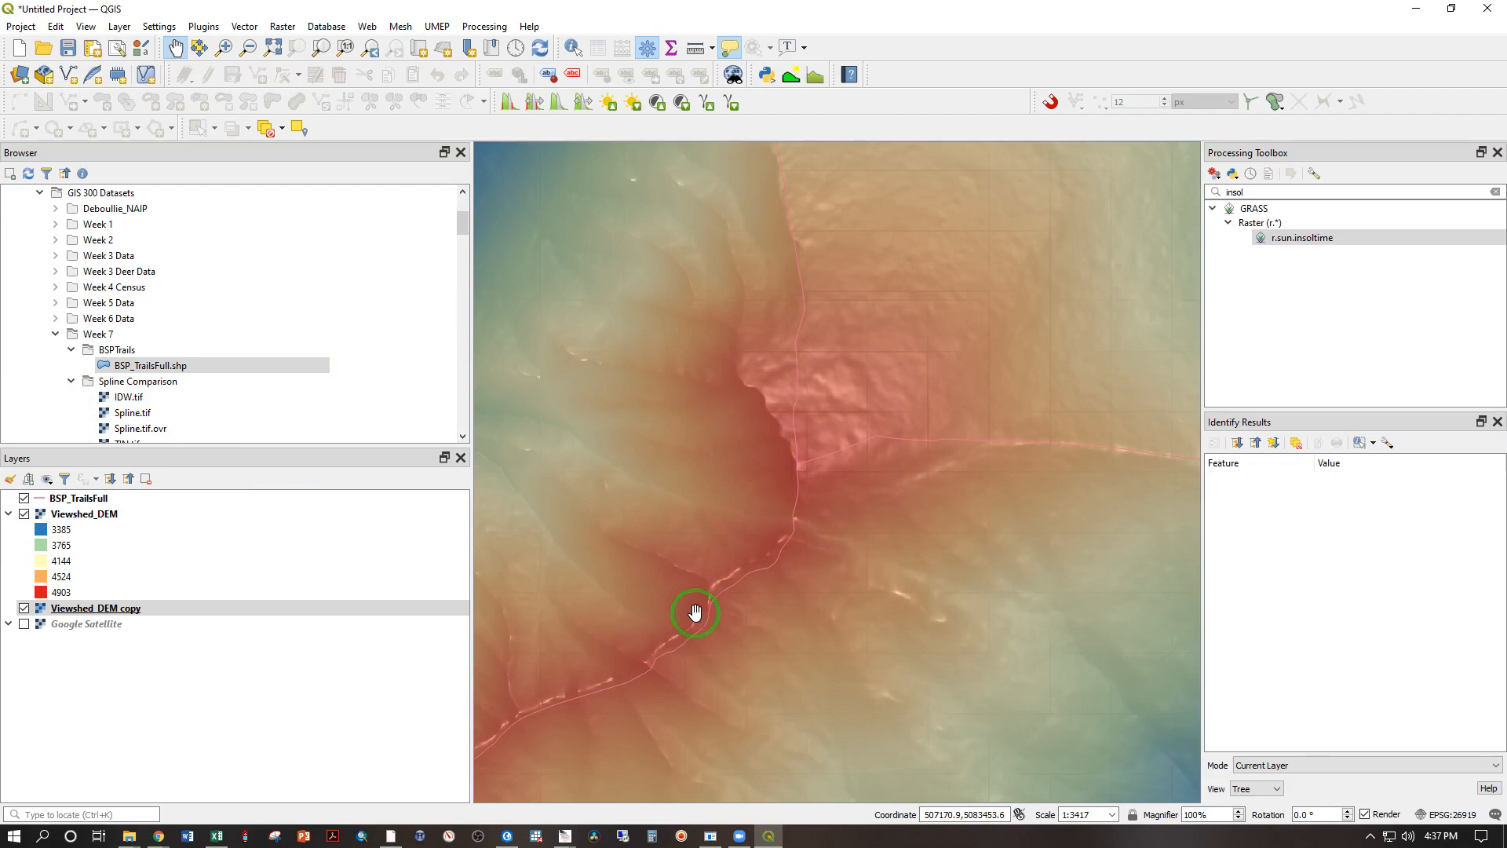
pyautogui.click(111, 348)
pyautogui.rightClick(105, 339)
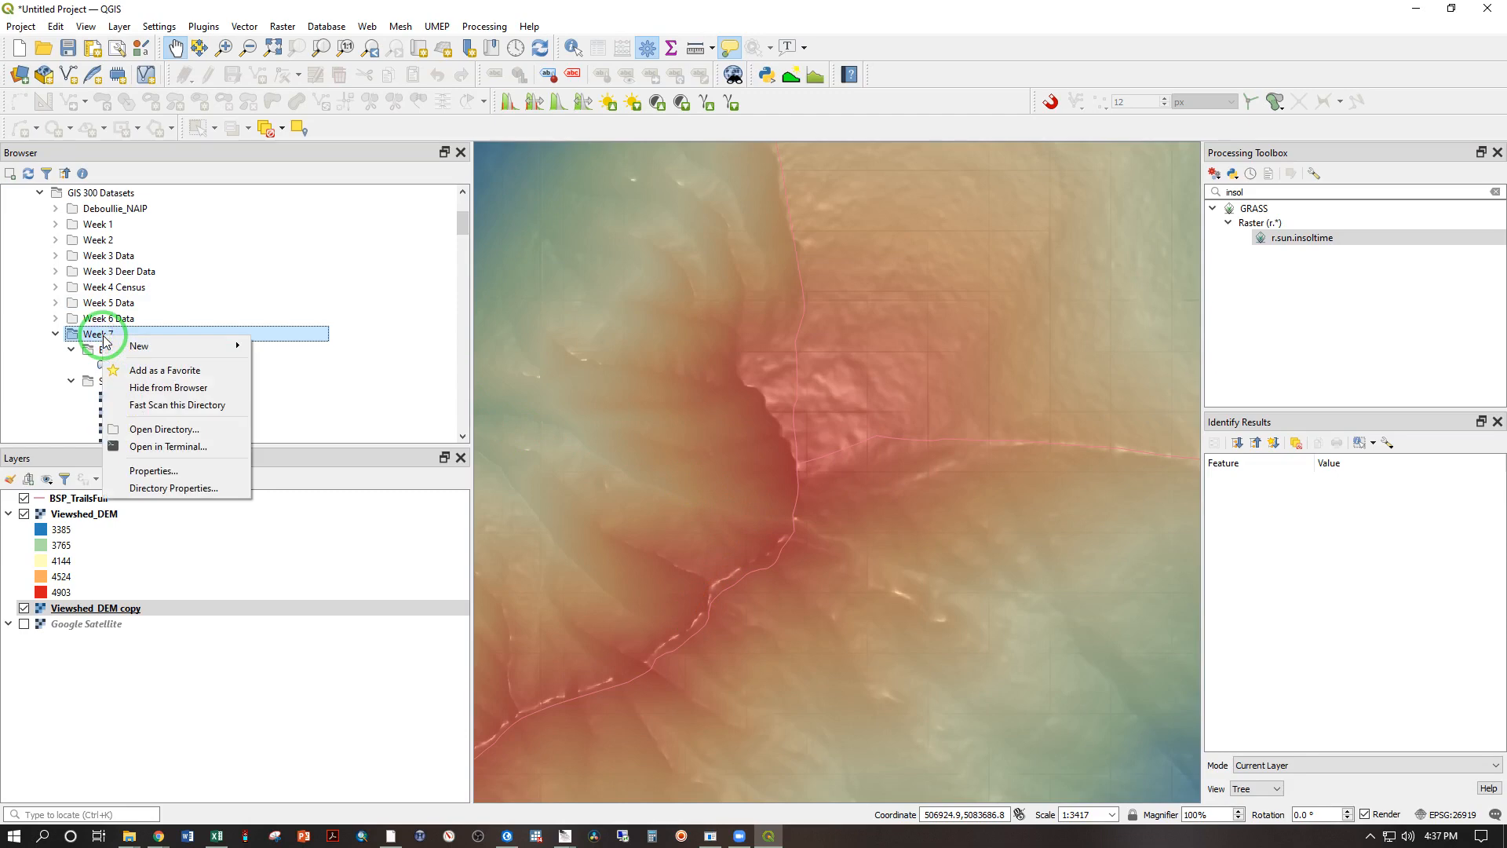
pyautogui.moveTo(188, 357)
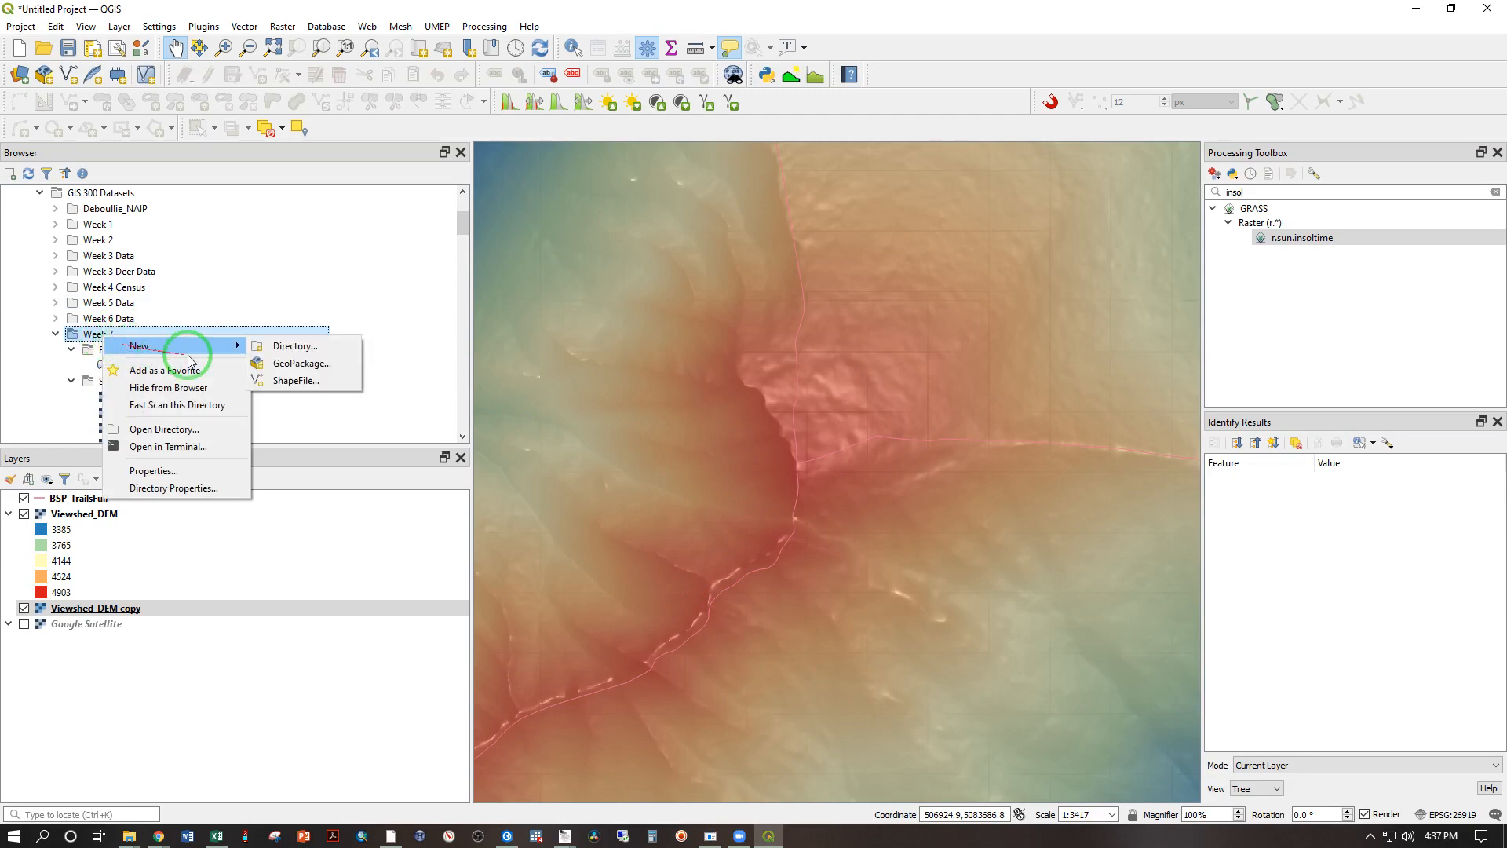
pyautogui.click(296, 382)
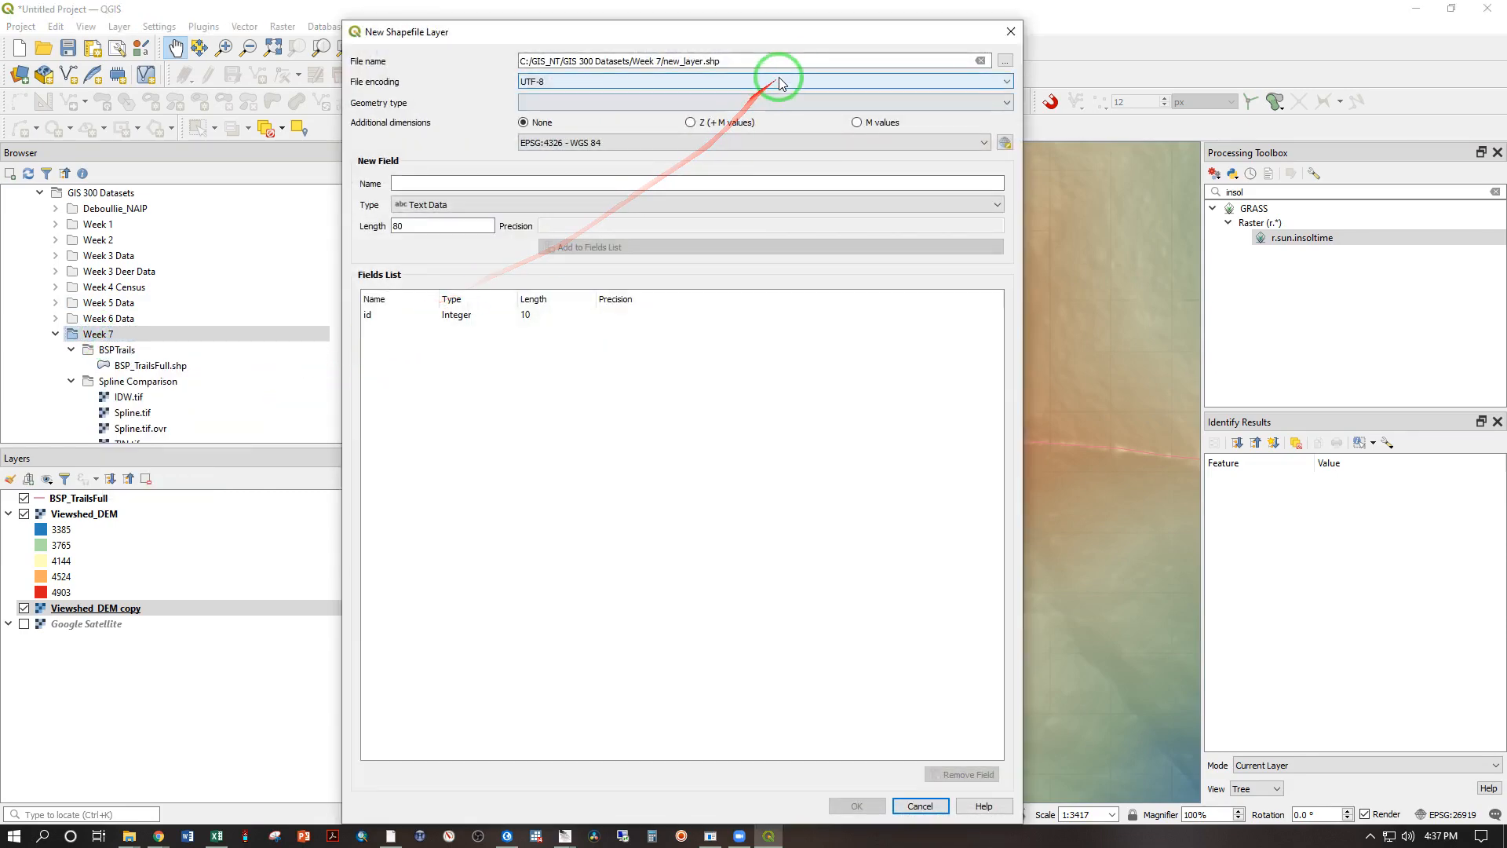
pyautogui.click(676, 102)
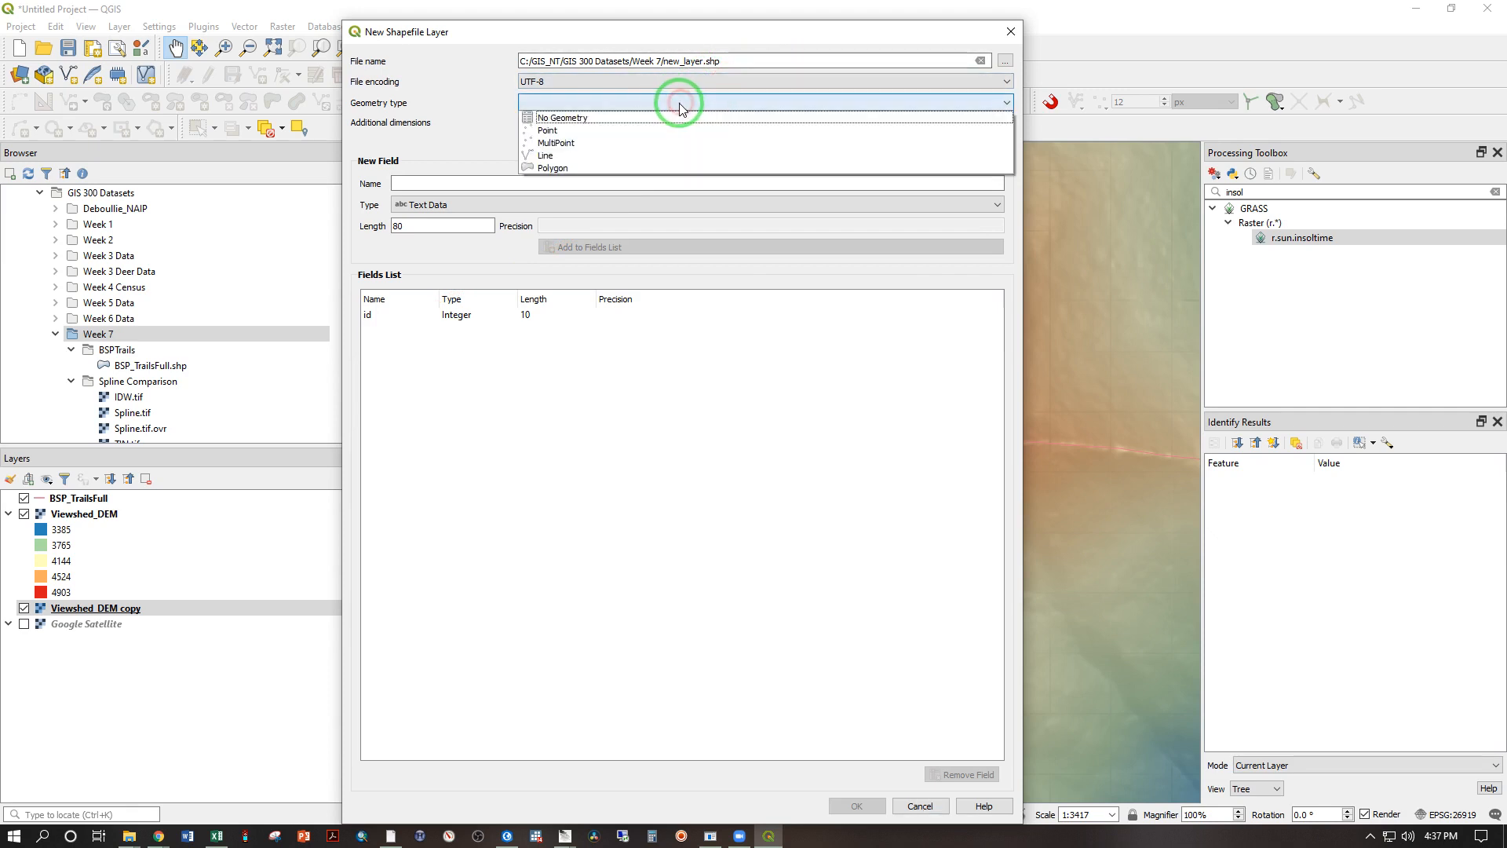
pyautogui.click(559, 155)
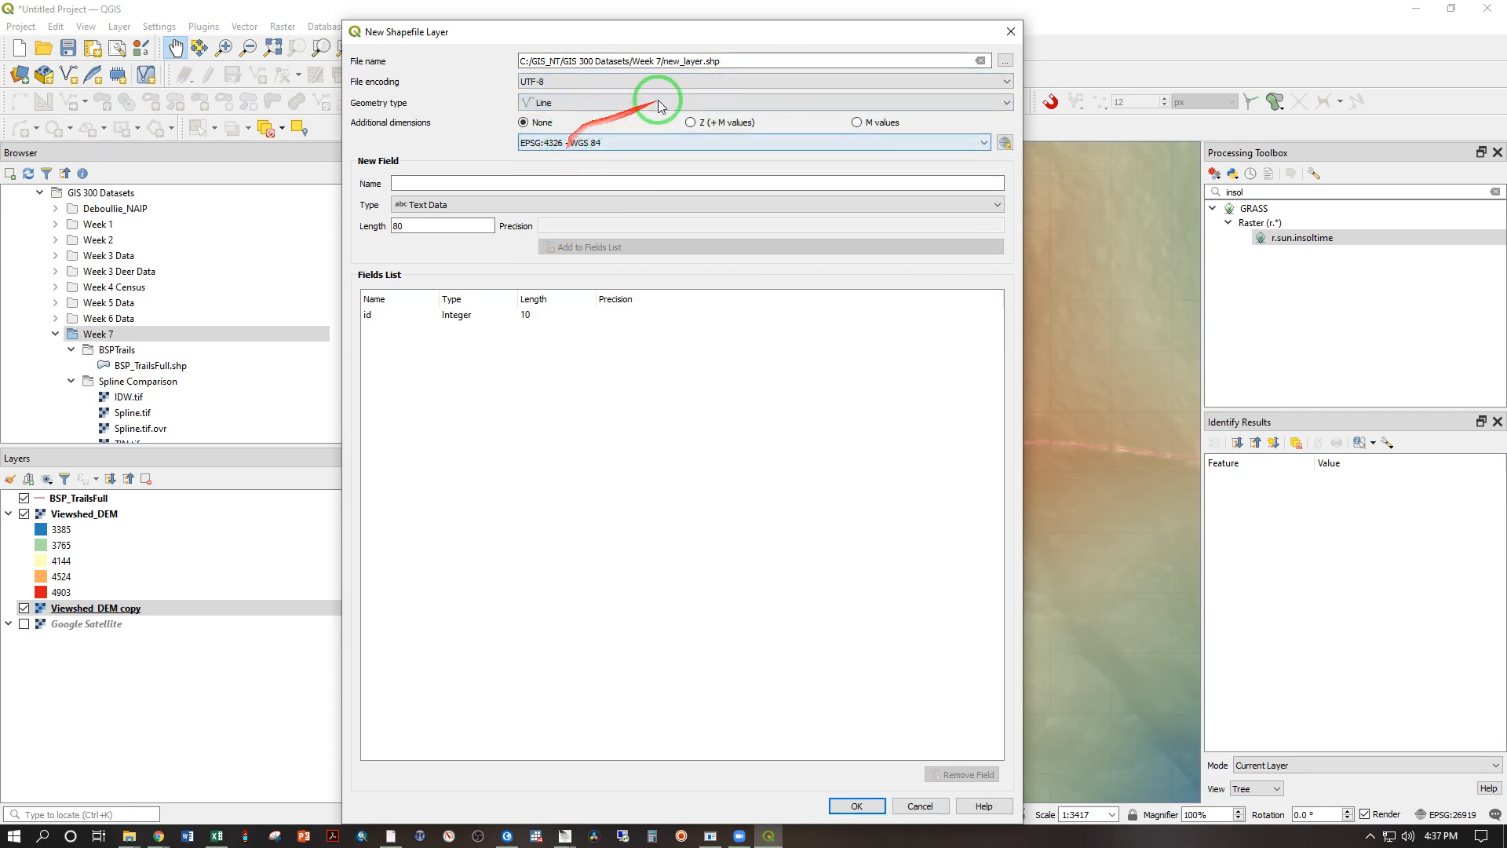
# Step: Assign the project CRS EPSG:26919 - NAD83 / UTM zone 19N to the new line shapefile and create it
pyautogui.click(577, 144)
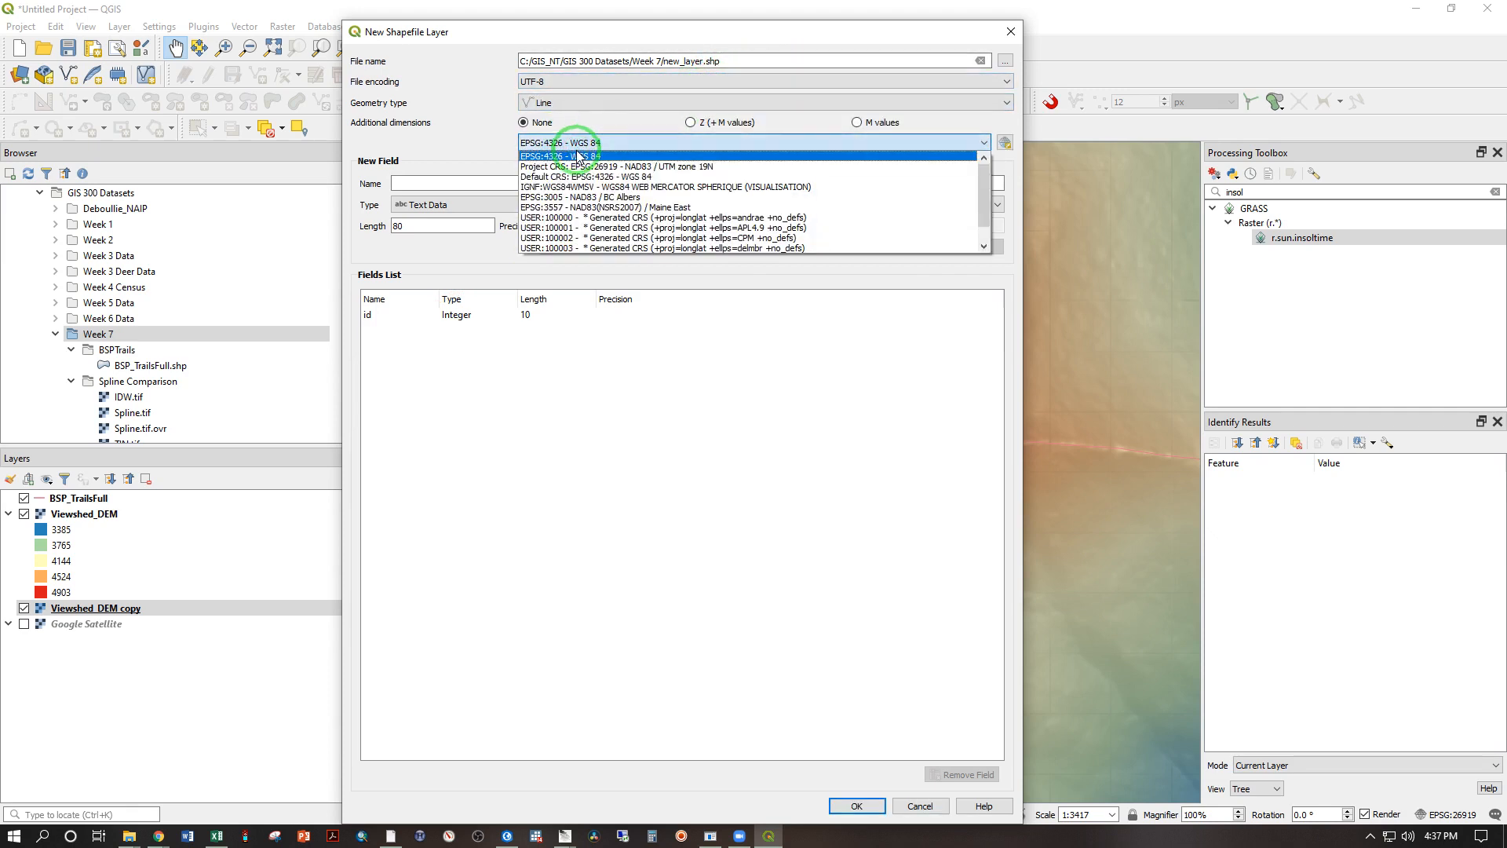
pyautogui.click(579, 166)
pyautogui.click(541, 184)
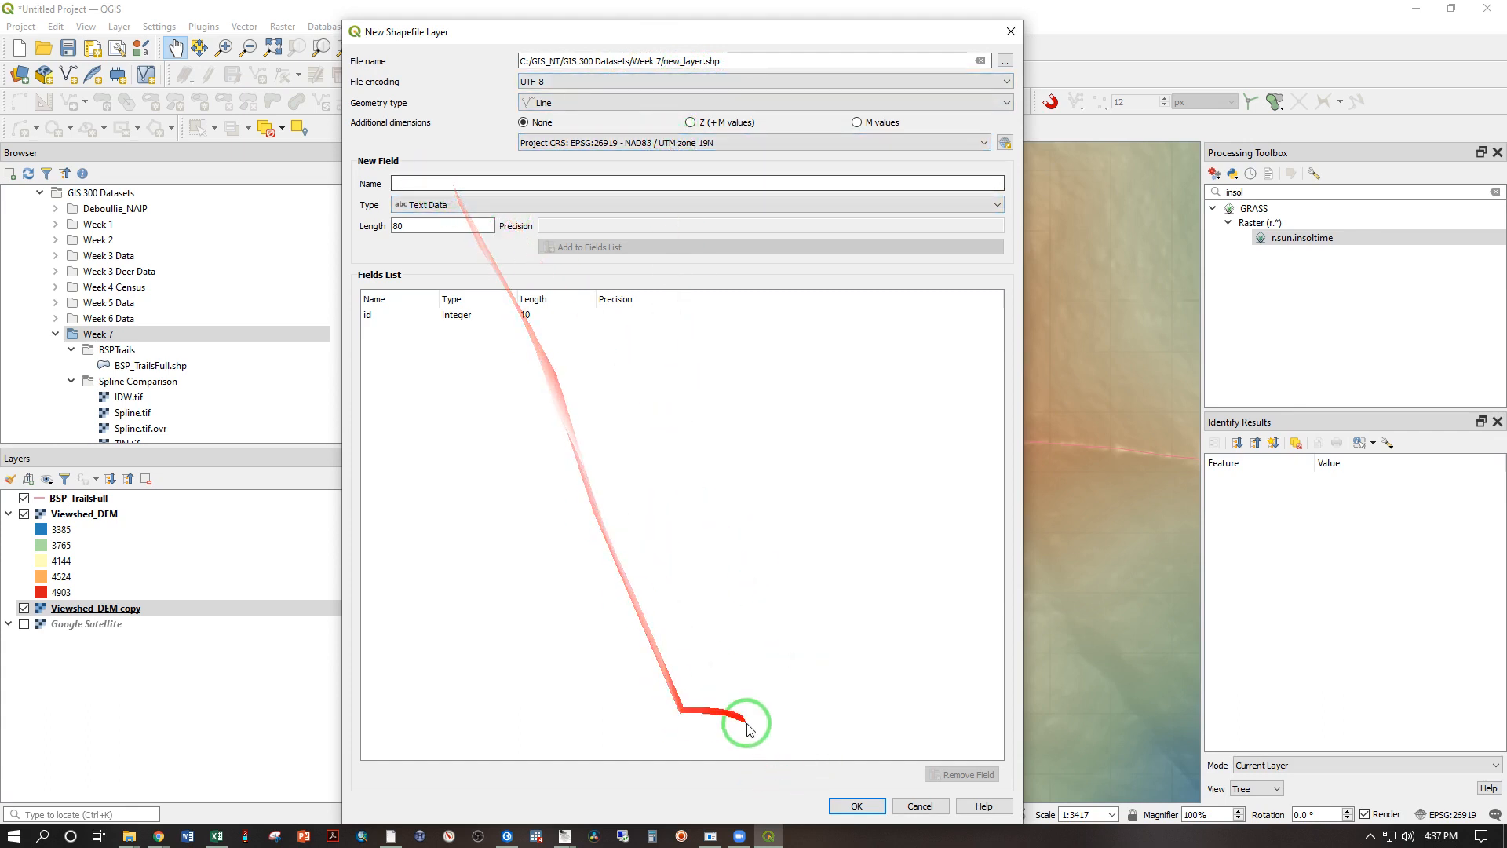
pyautogui.click(850, 806)
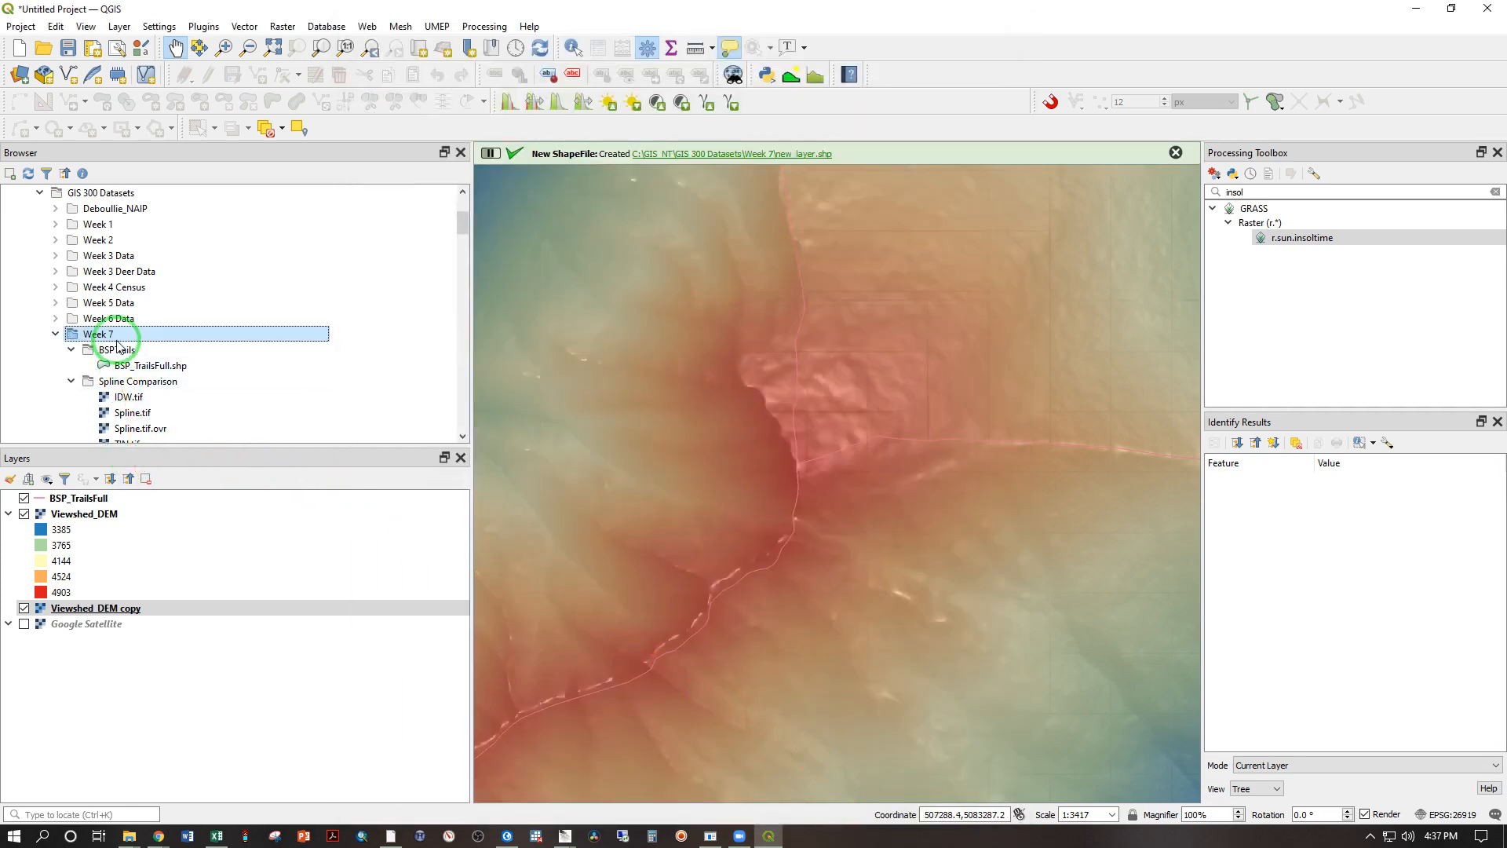
# Step: Add new_layer.shp from the Week 7 folder to the map
pyautogui.scroll(-4, 69, 337)
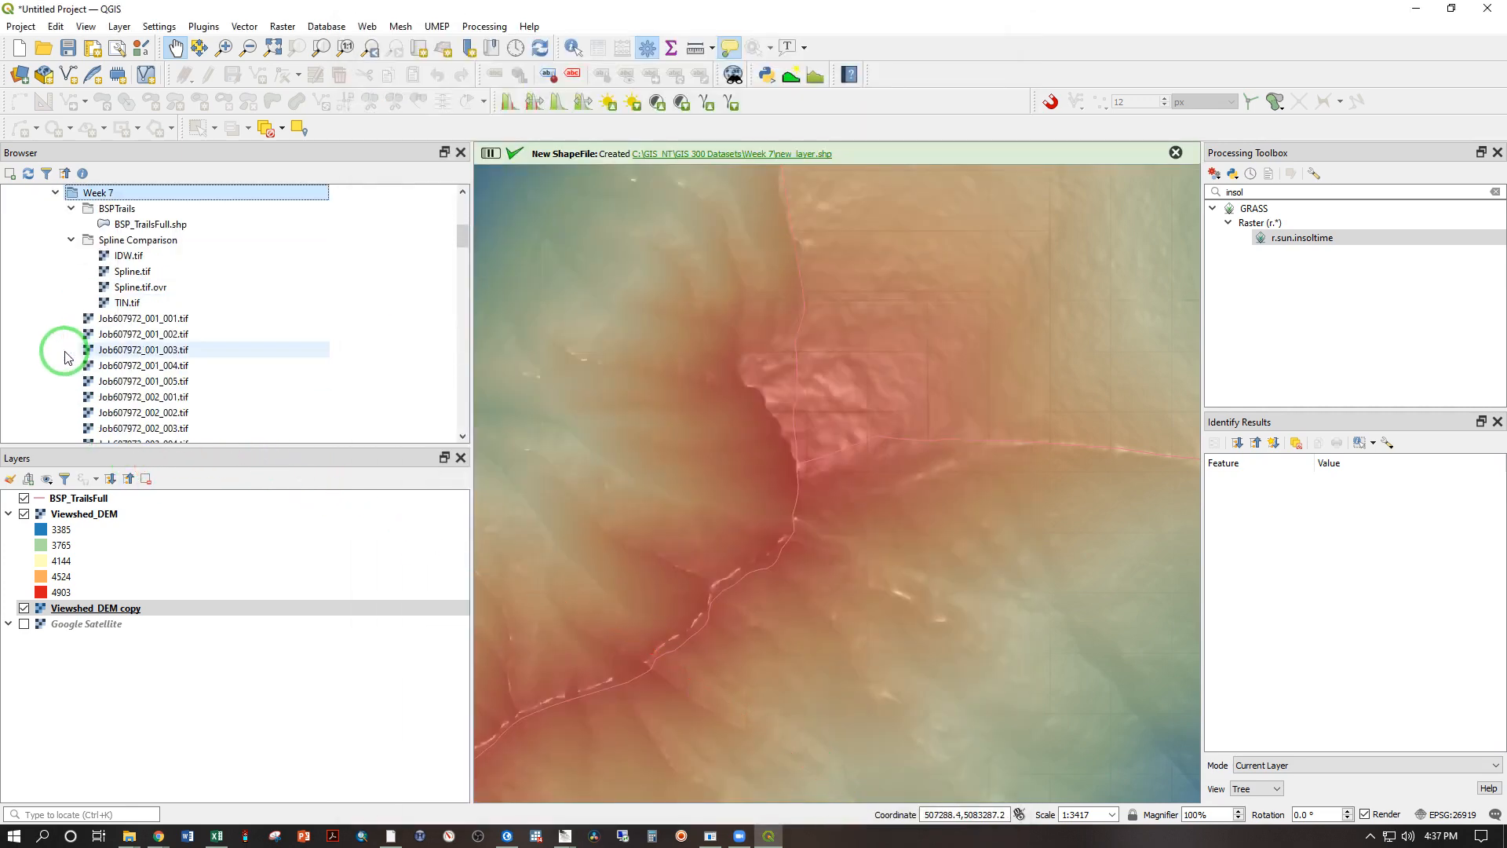
pyautogui.scroll(-5, 67, 357)
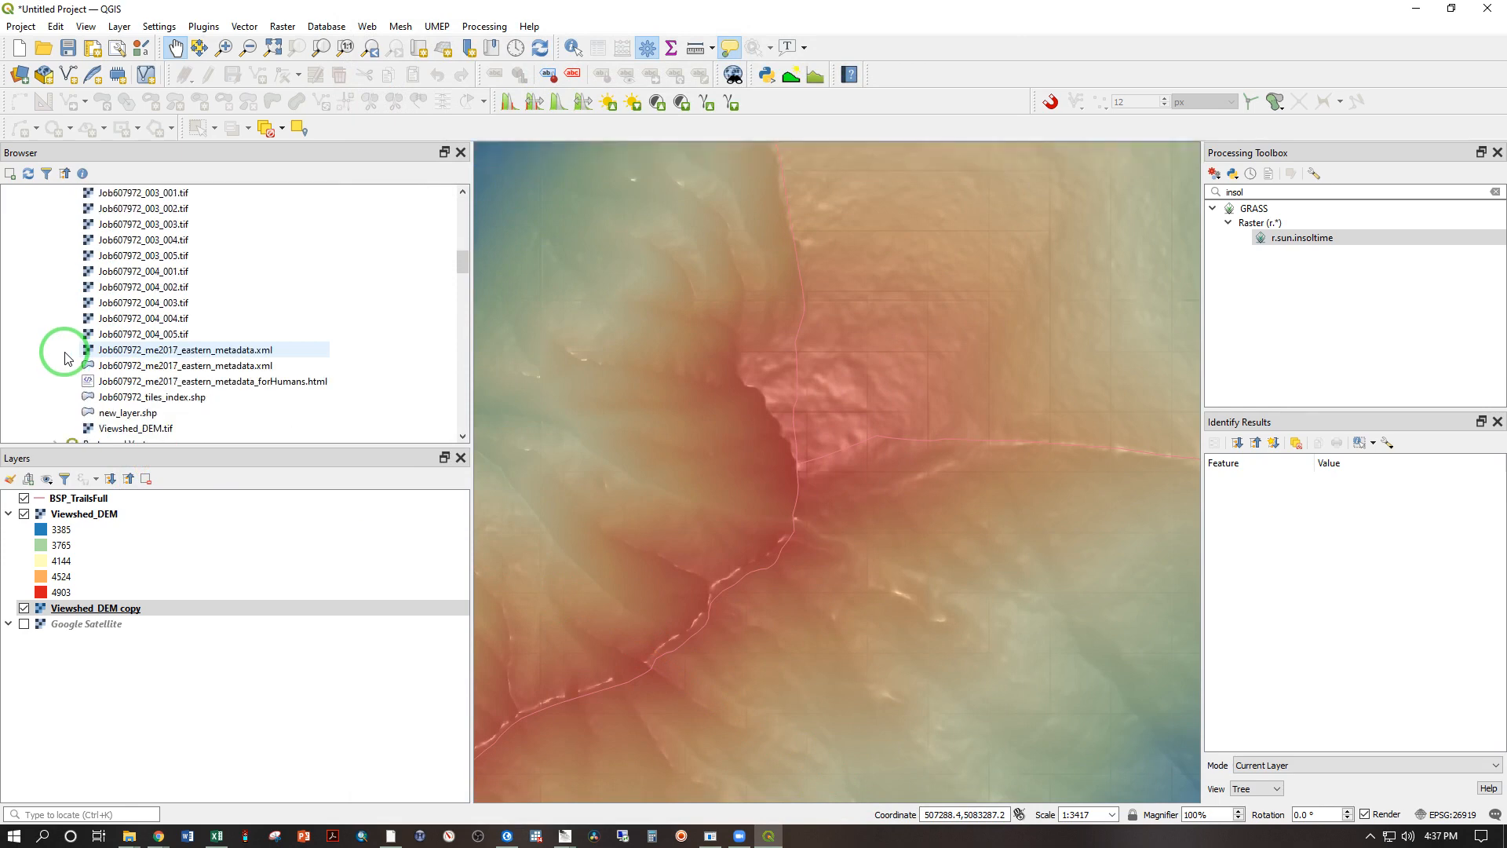
pyautogui.click(106, 415)
pyautogui.doubleClick(106, 414)
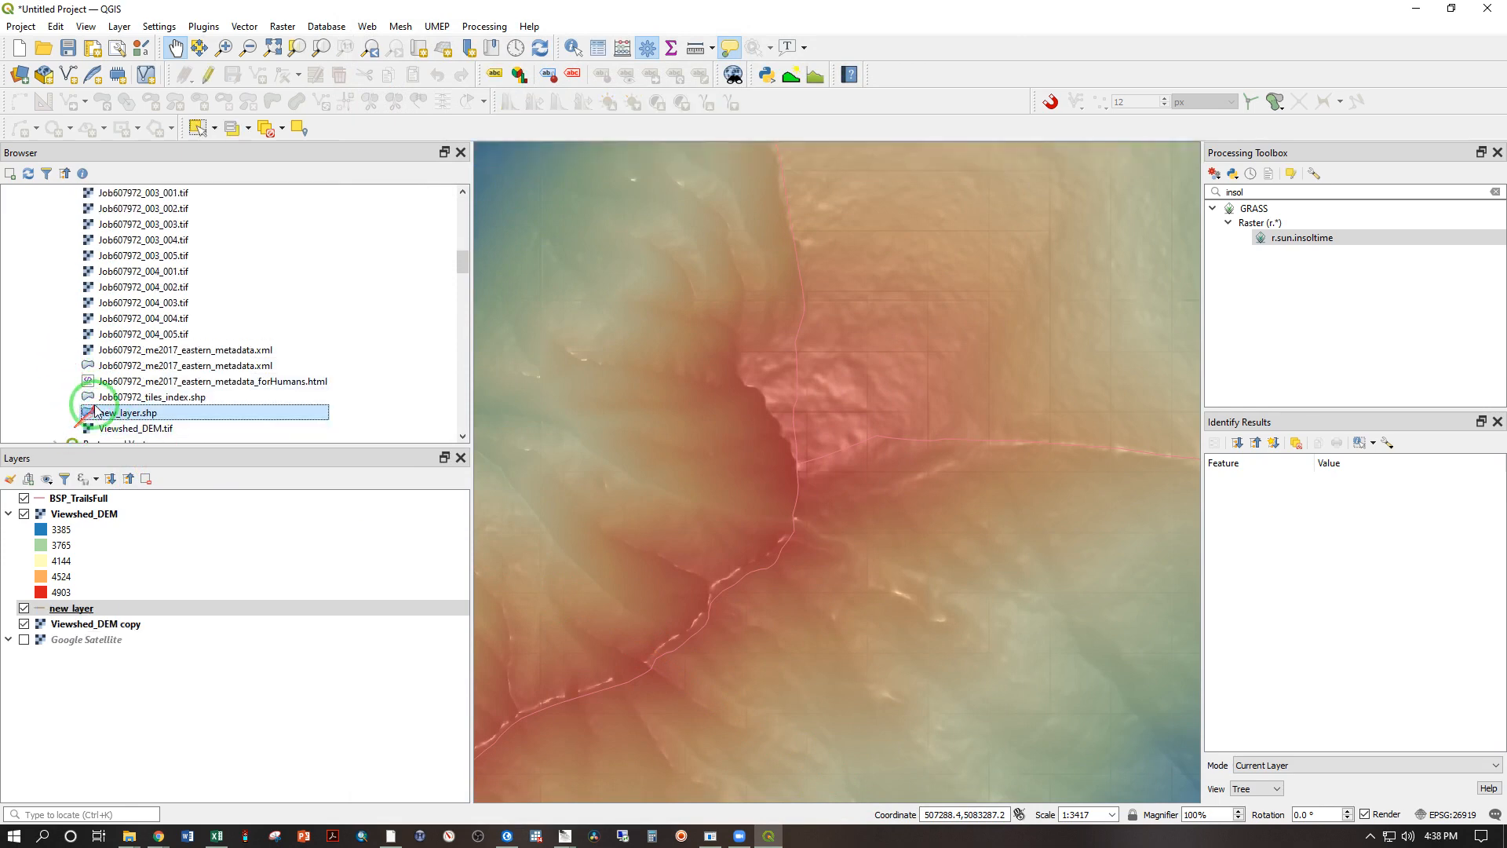
# Step: Rename the new_layer layer as Knifes Edge
pyautogui.rightClick(71, 609)
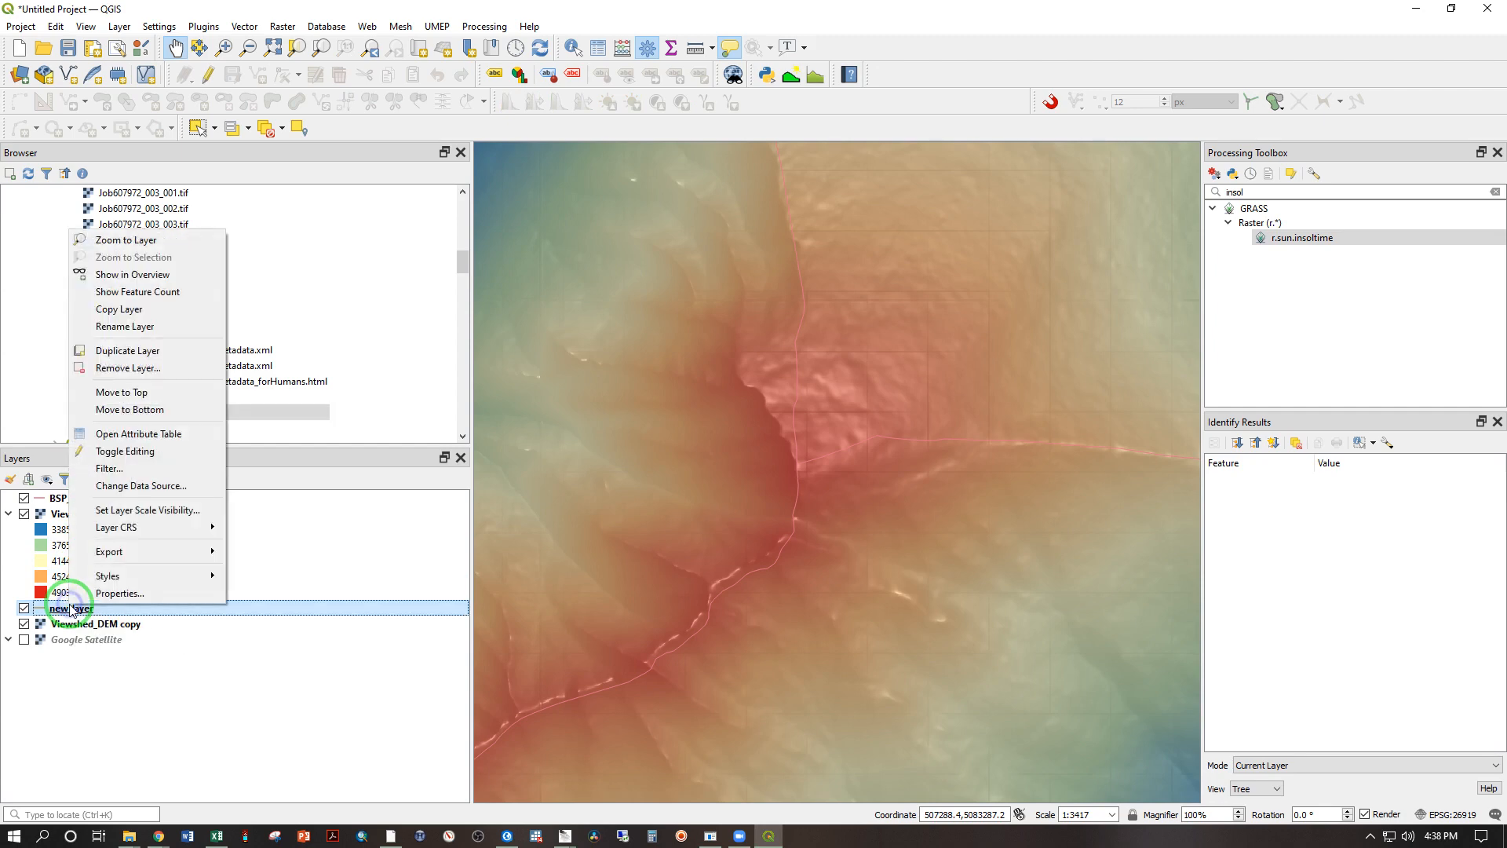
pyautogui.click(123, 326)
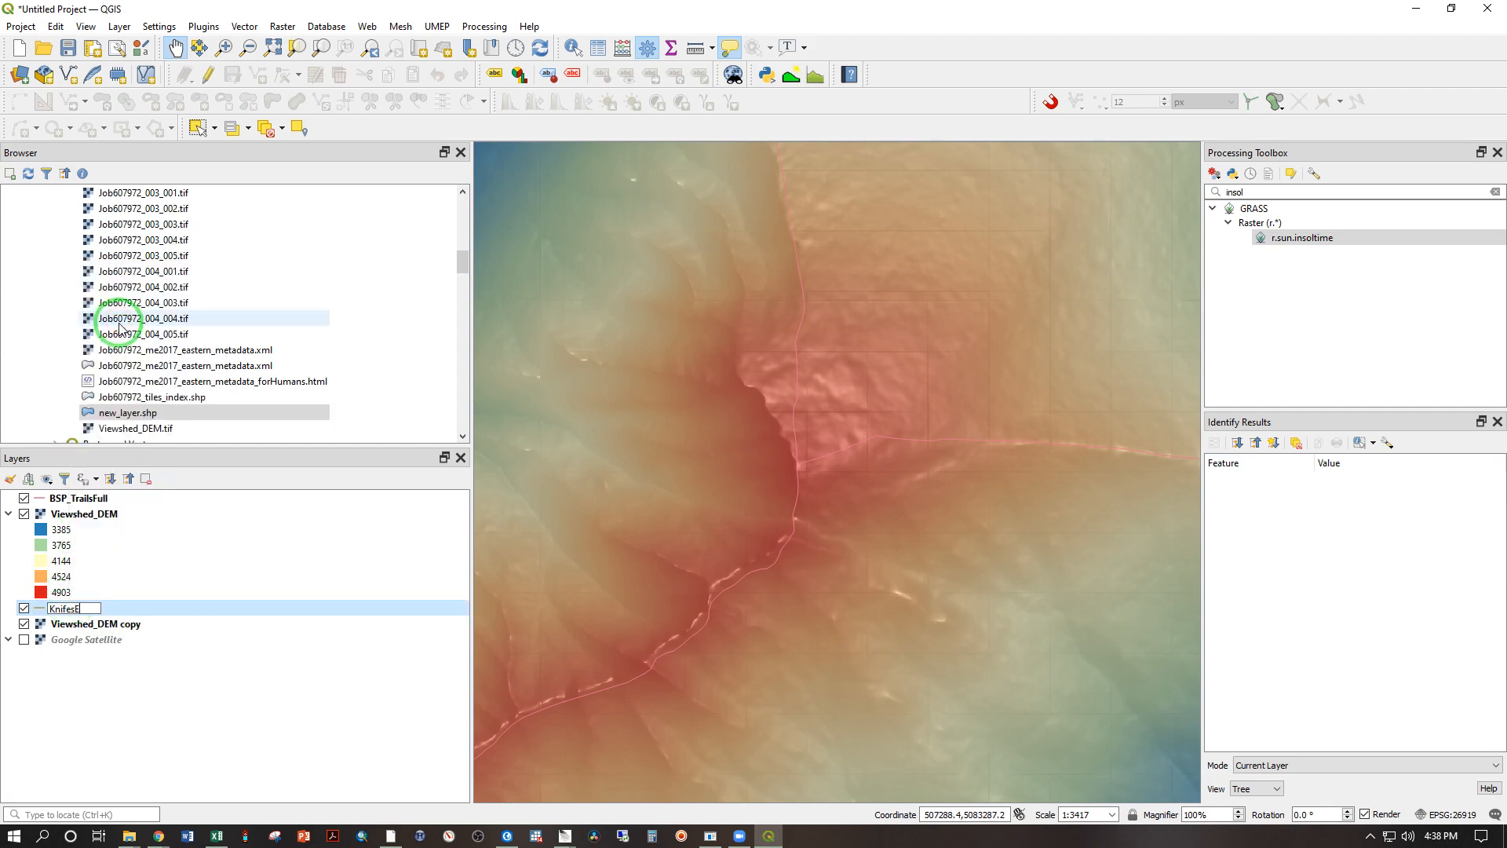
pyautogui.press('Return')
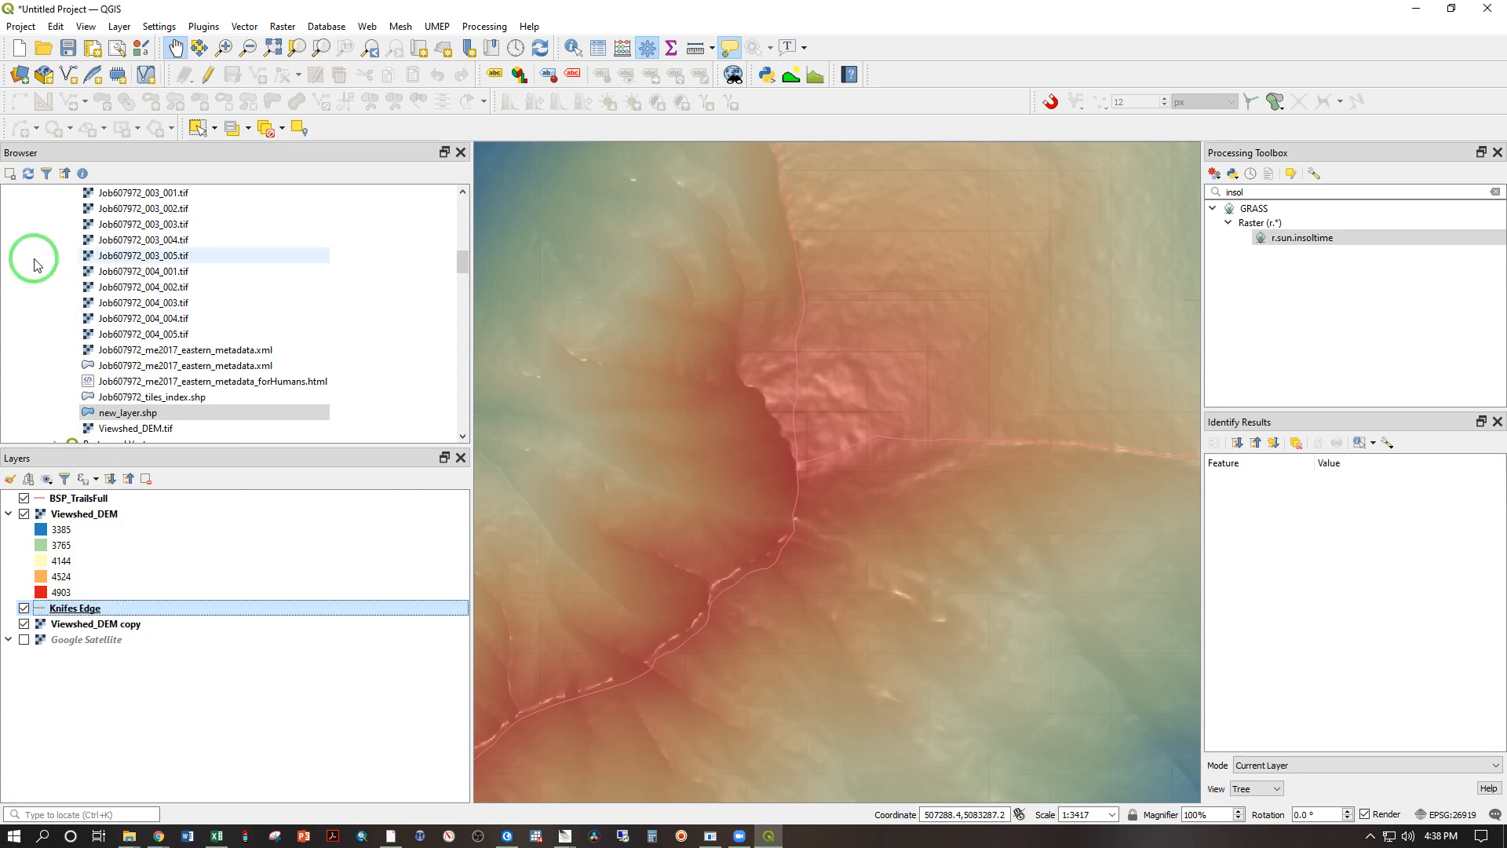
# Step: Style the Knifes Edge layer as a red simple line with a 0.66 mm stroke width
pyautogui.click(39, 614)
pyautogui.doubleClick(39, 611)
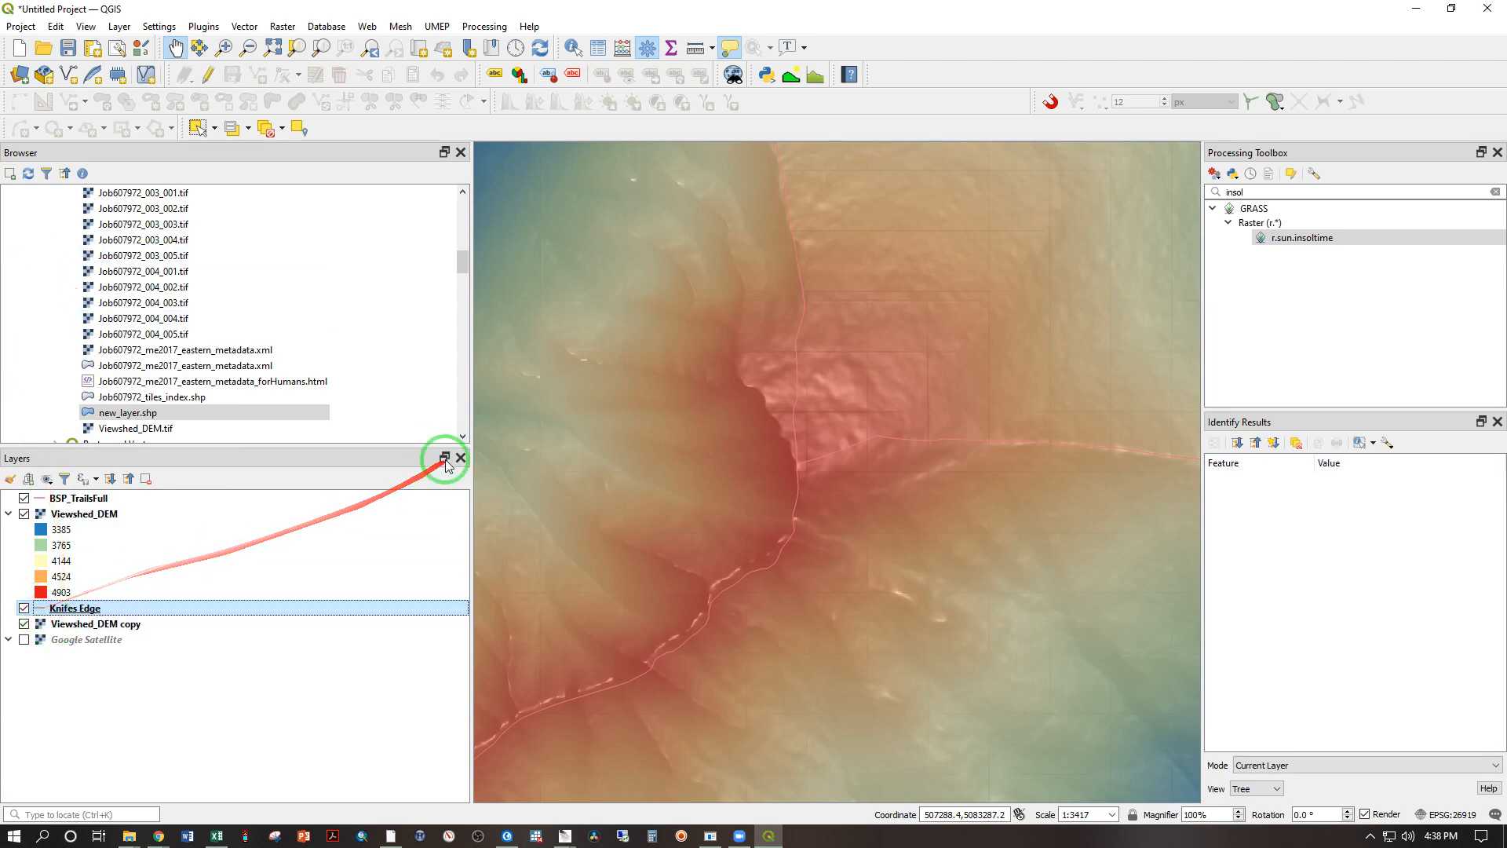
pyautogui.click(966, 189)
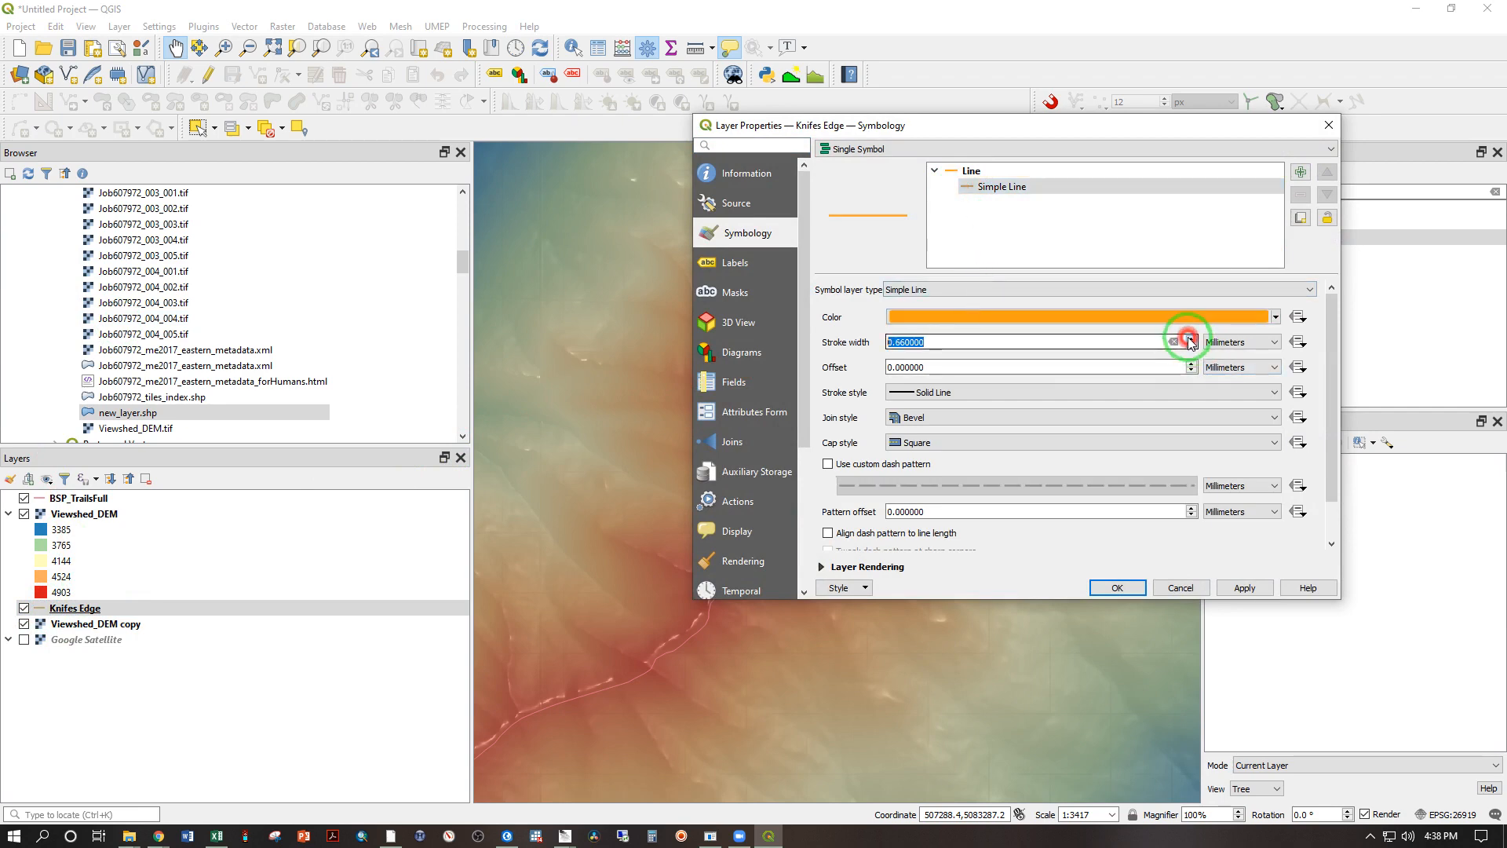
pyautogui.click(1038, 314)
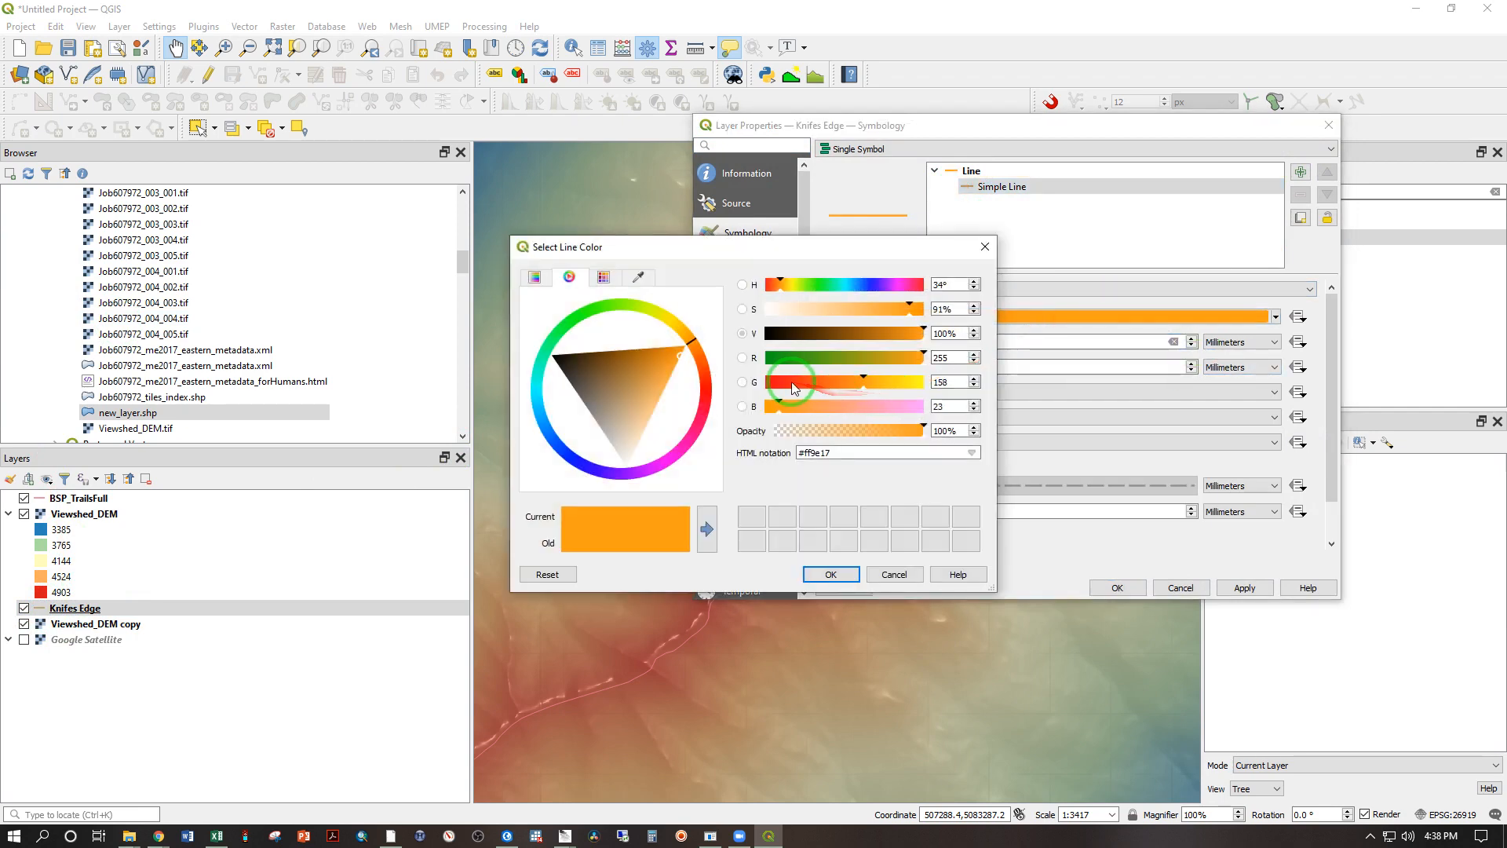
pyautogui.moveTo(864, 382); pyautogui.dragTo(677, 383)
pyautogui.click(804, 575)
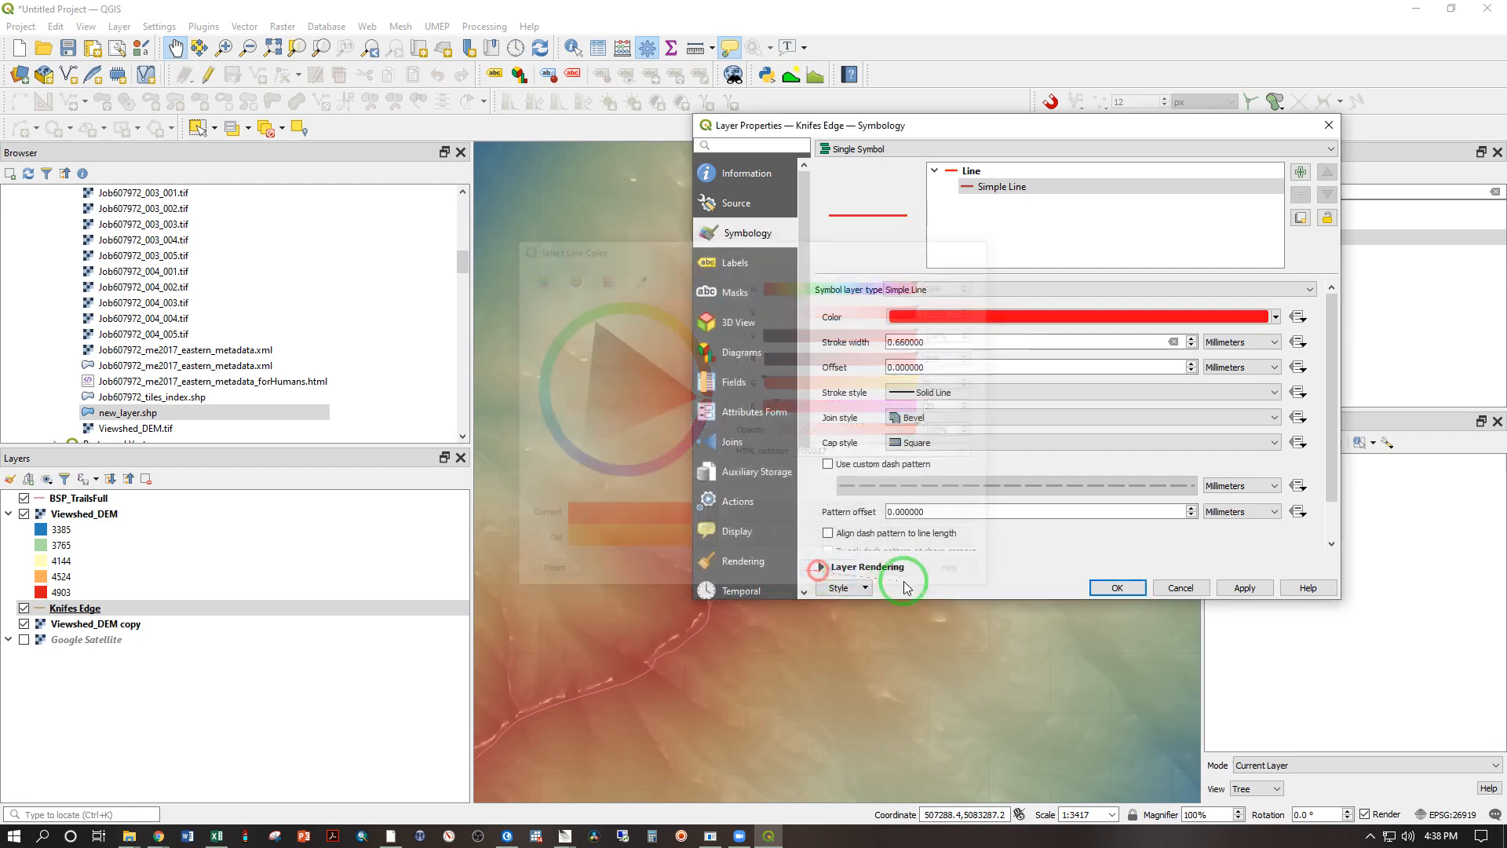
pyautogui.click(1109, 589)
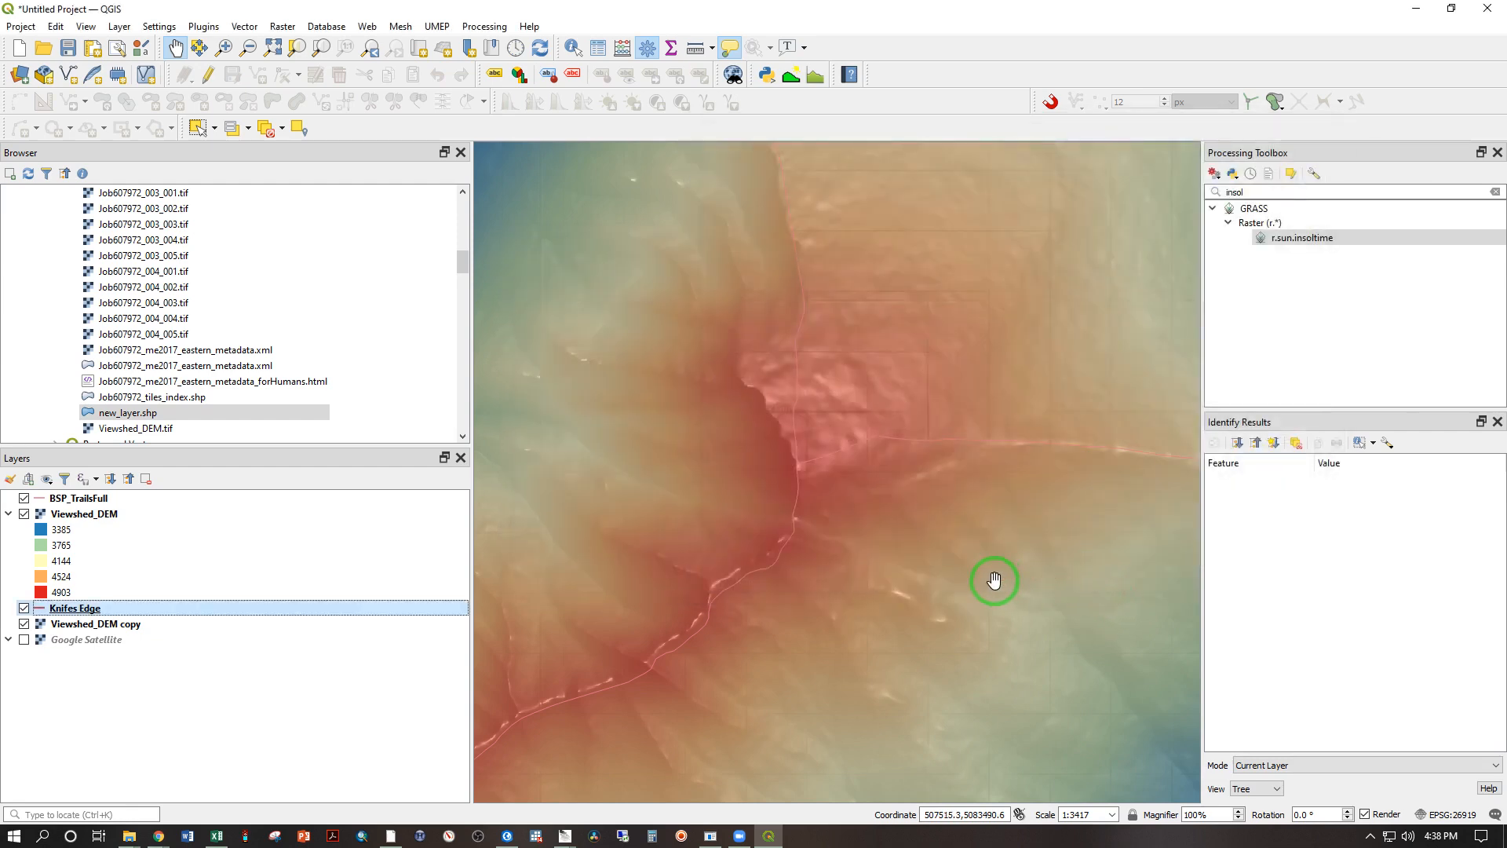
# Step: Enable editing on Knifes Edge and begin a line feature along the ridge crest from the northeastern peak toward the southwest
pyautogui.rightClick(86, 611)
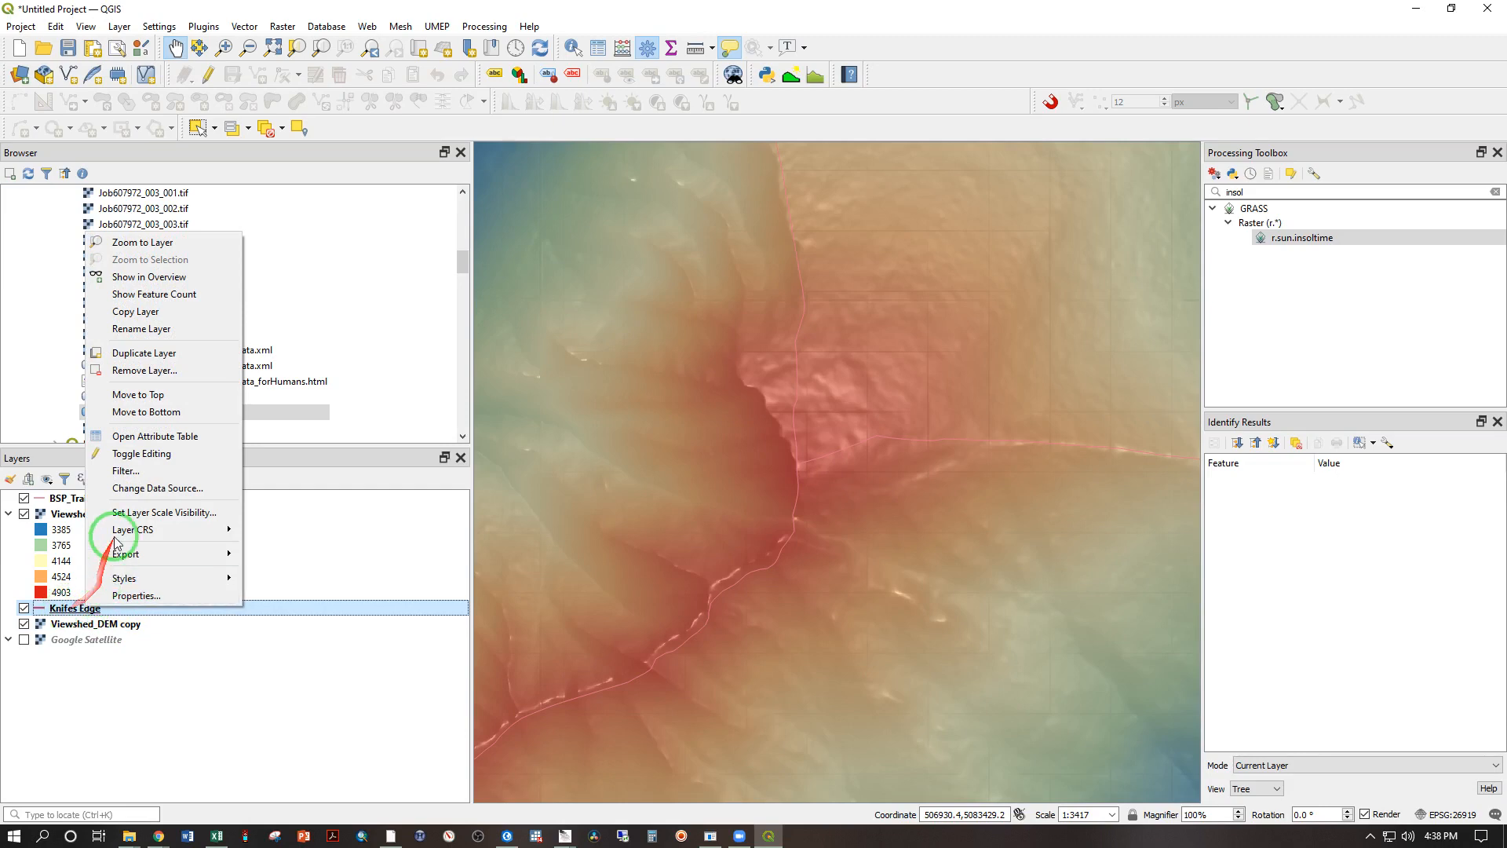
pyautogui.click(141, 455)
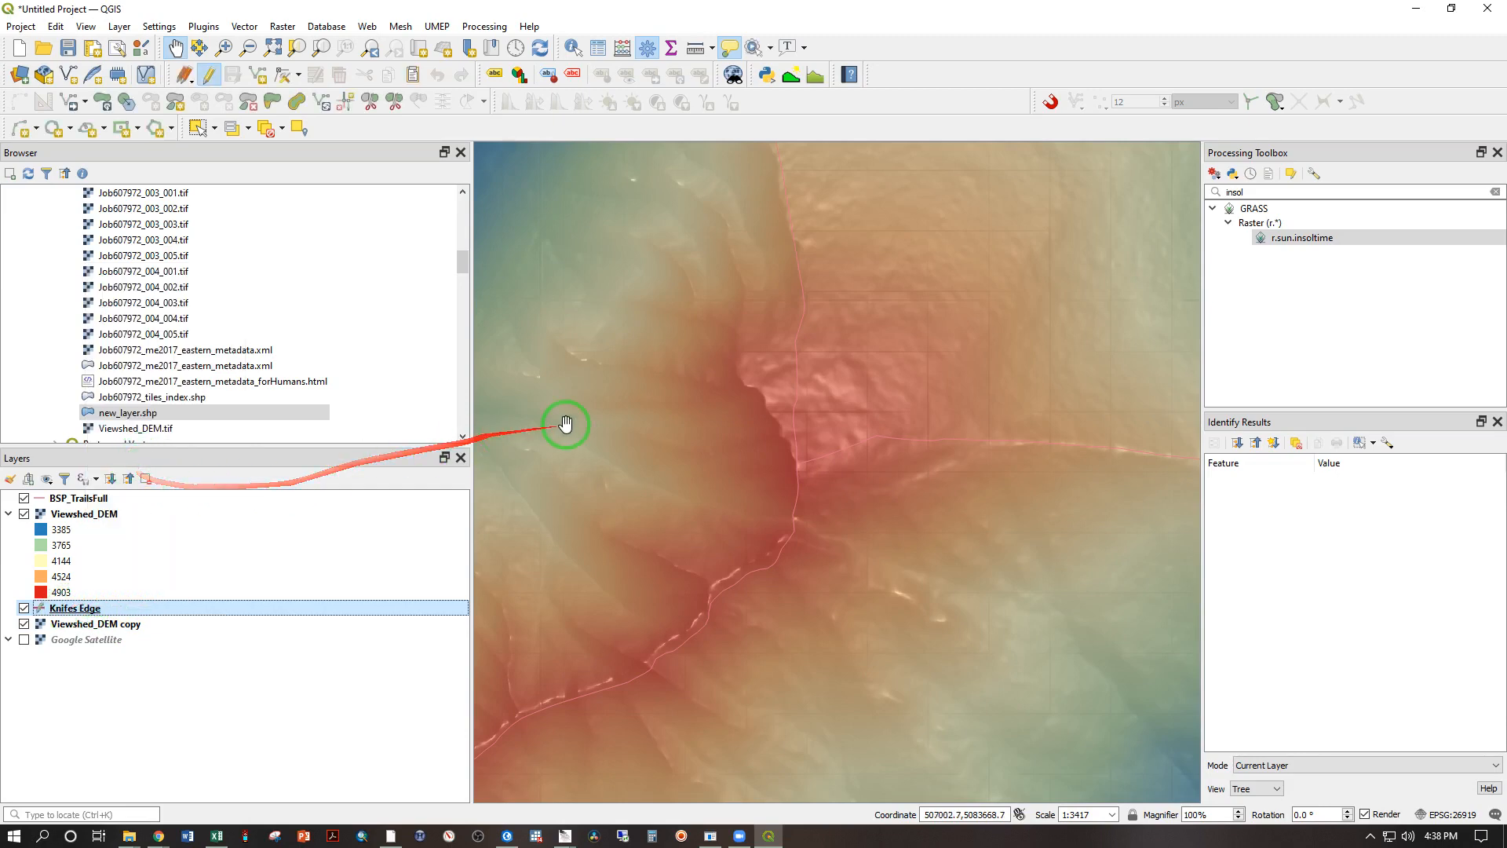
pyautogui.click(258, 79)
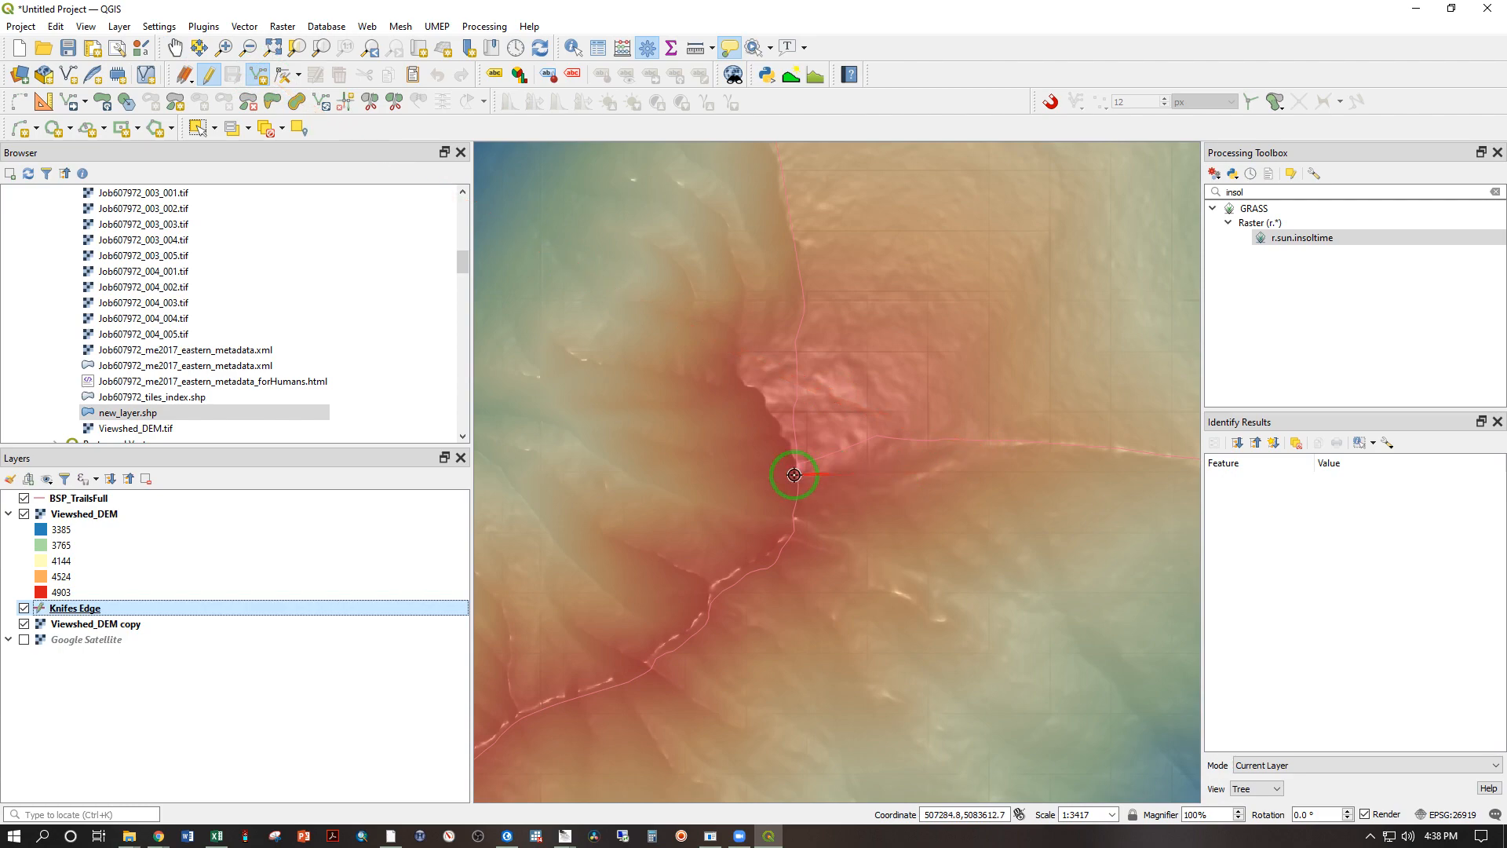
pyautogui.scroll(2, 794, 475)
pyautogui.scroll(-1, 793, 475)
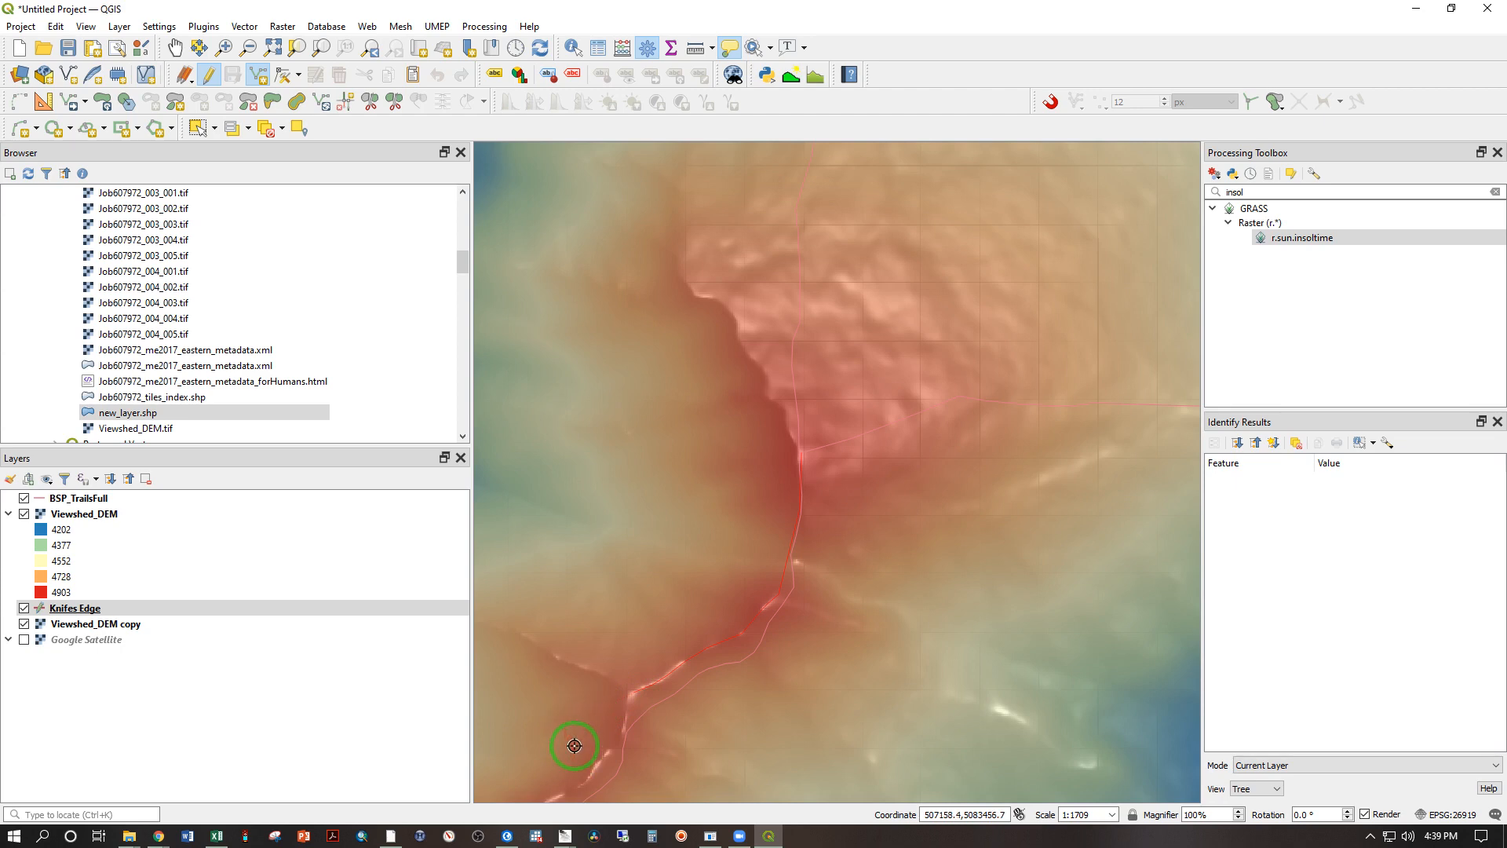
pyautogui.press('Down')
pyautogui.press('Left')
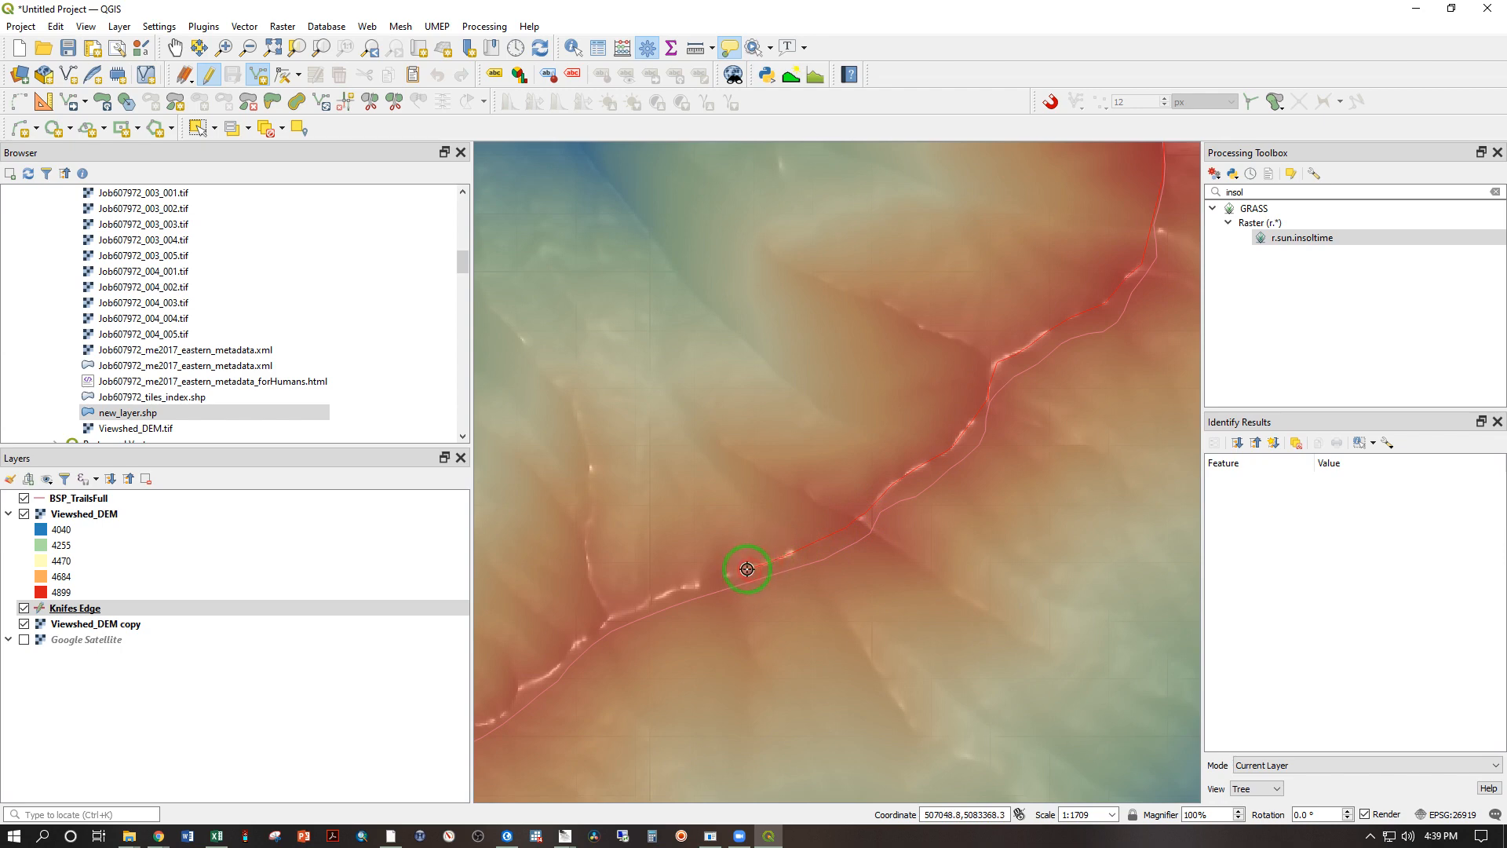
# Step: Continue the Knifes Edge line southwest and west along the bright crest of the middle ridge section
pyautogui.press('Left')
pyautogui.press('Left')
pyautogui.press('Down')
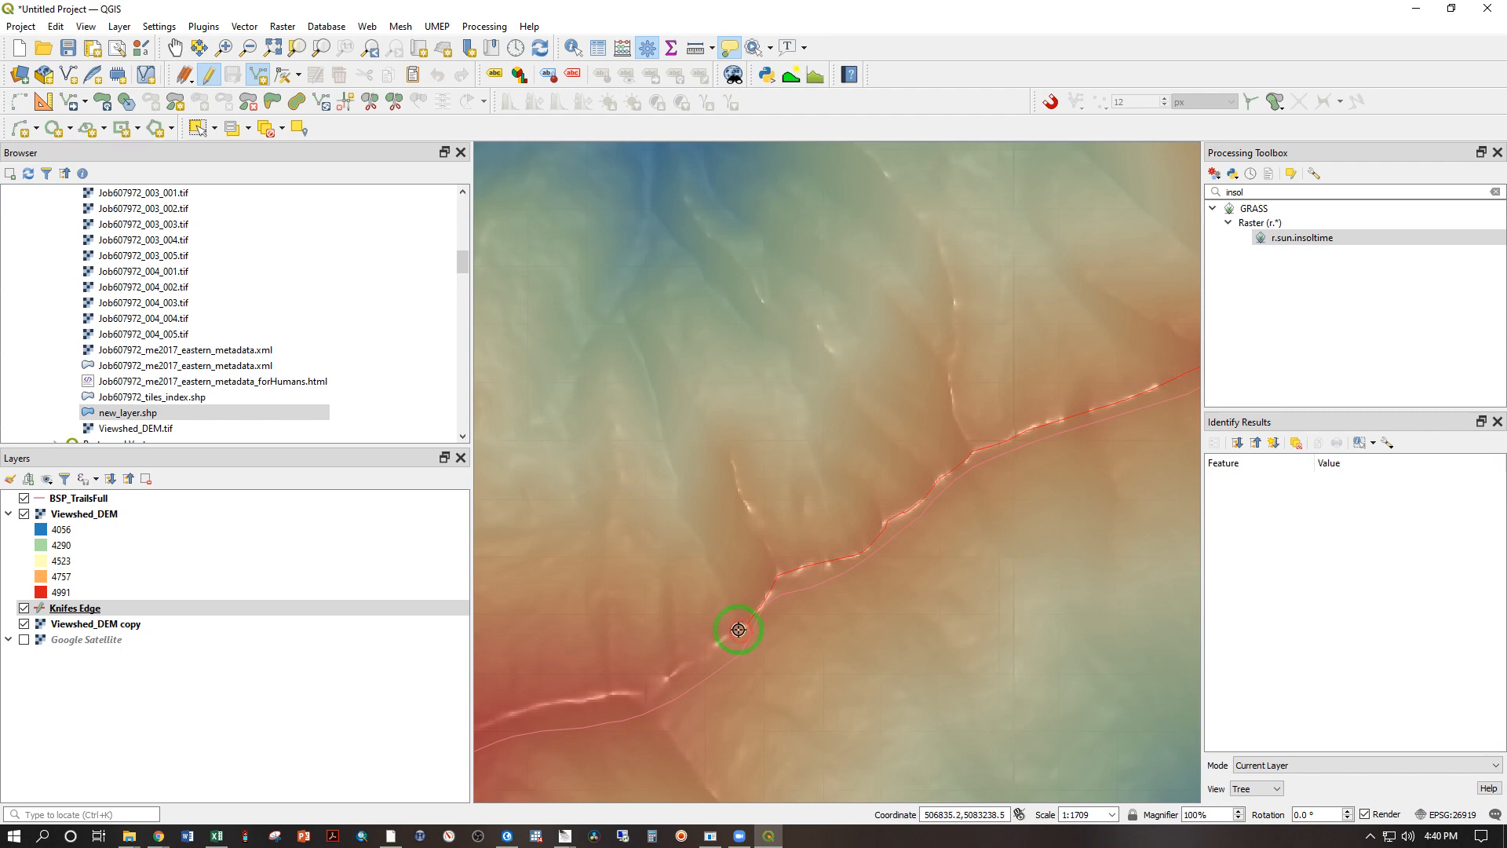
pyautogui.click(715, 643)
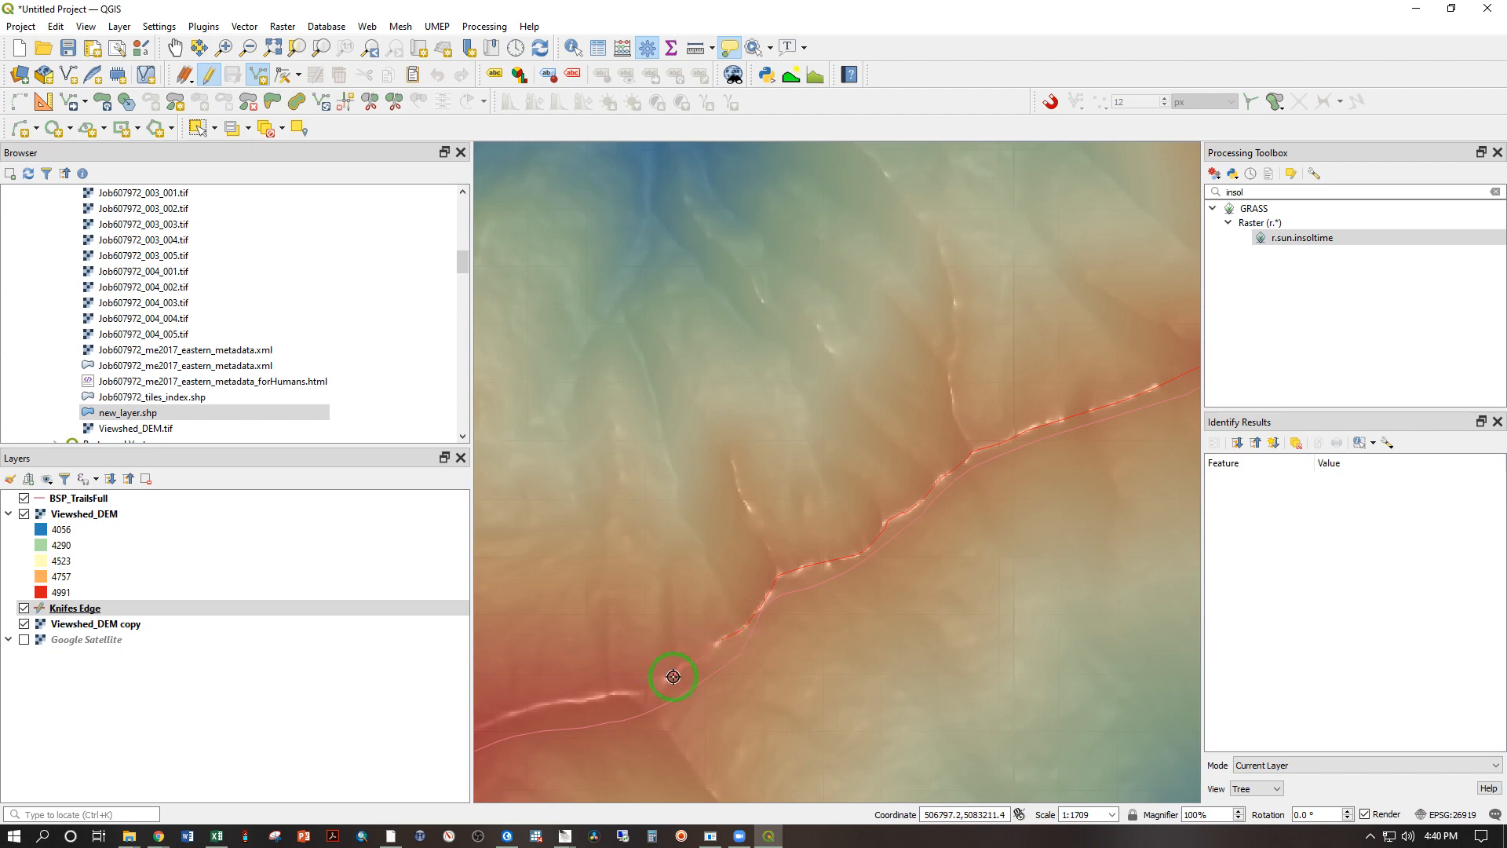
pyautogui.press('Down')
pyautogui.press('Left')
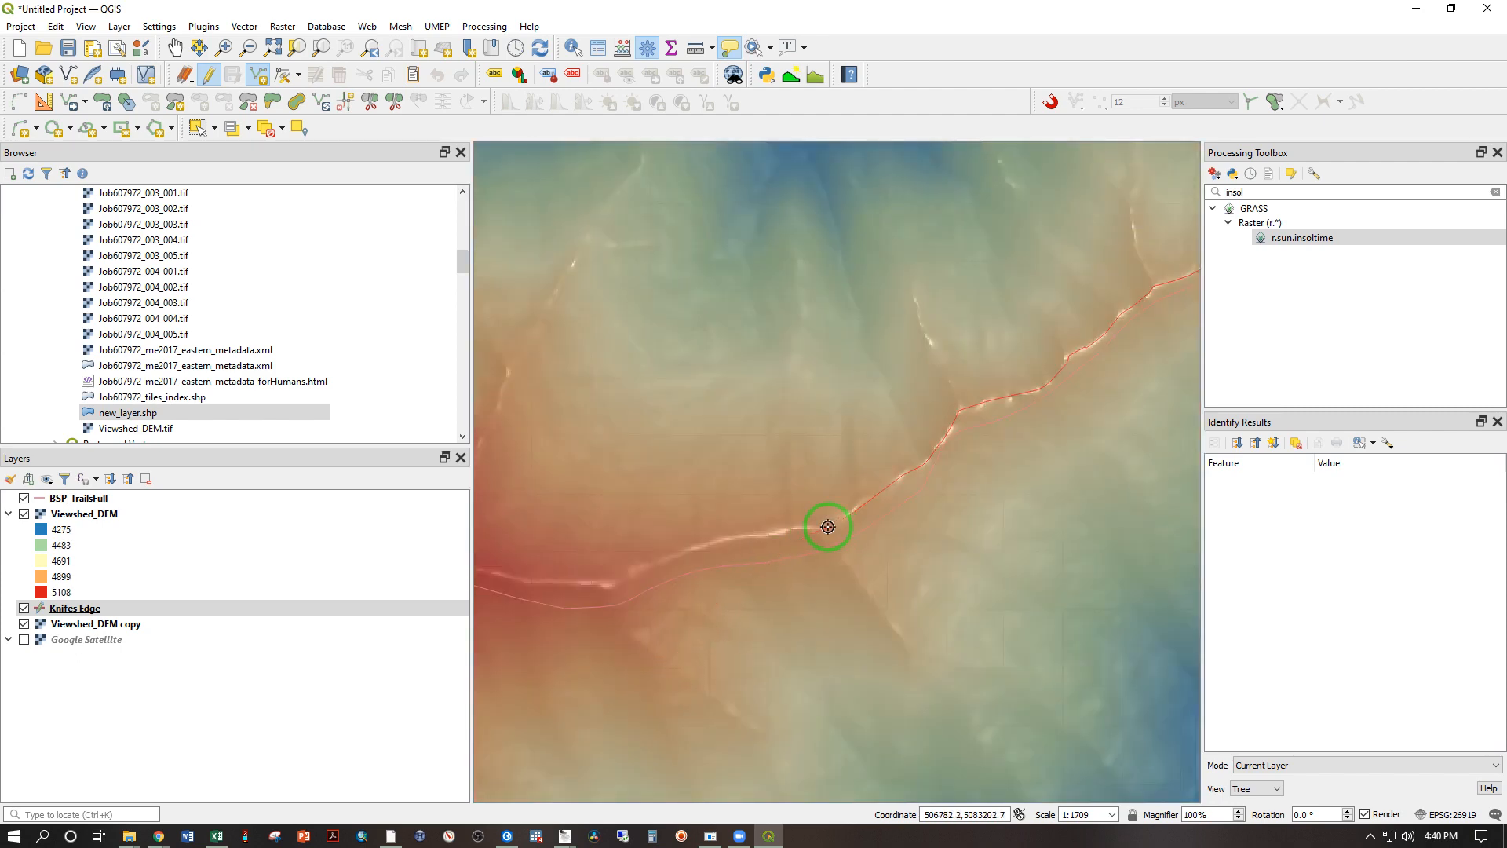
pyautogui.click(781, 531)
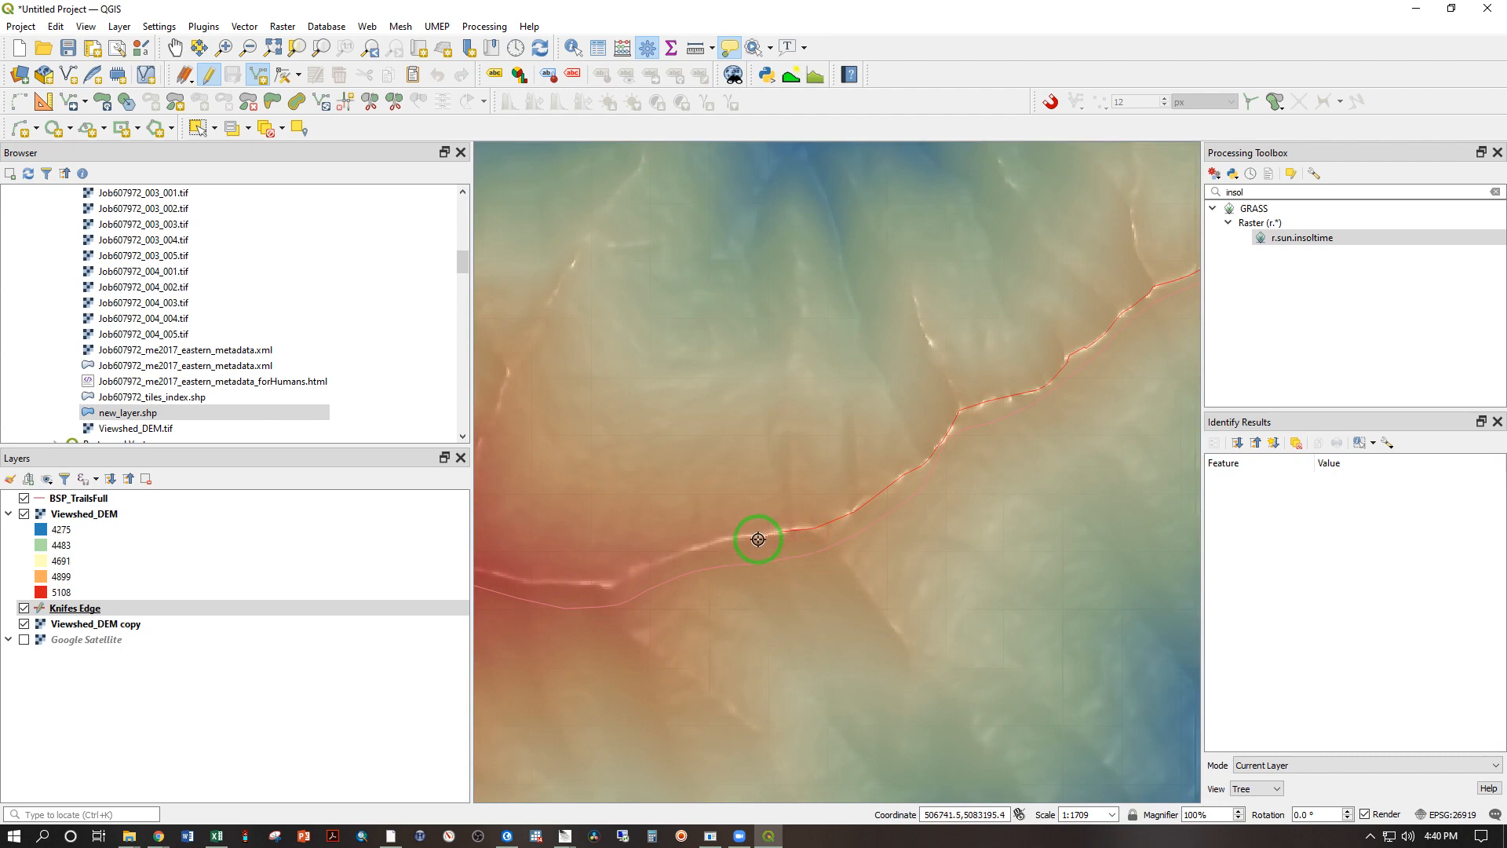
pyautogui.click(754, 536)
pyautogui.click(689, 553)
pyautogui.click(656, 559)
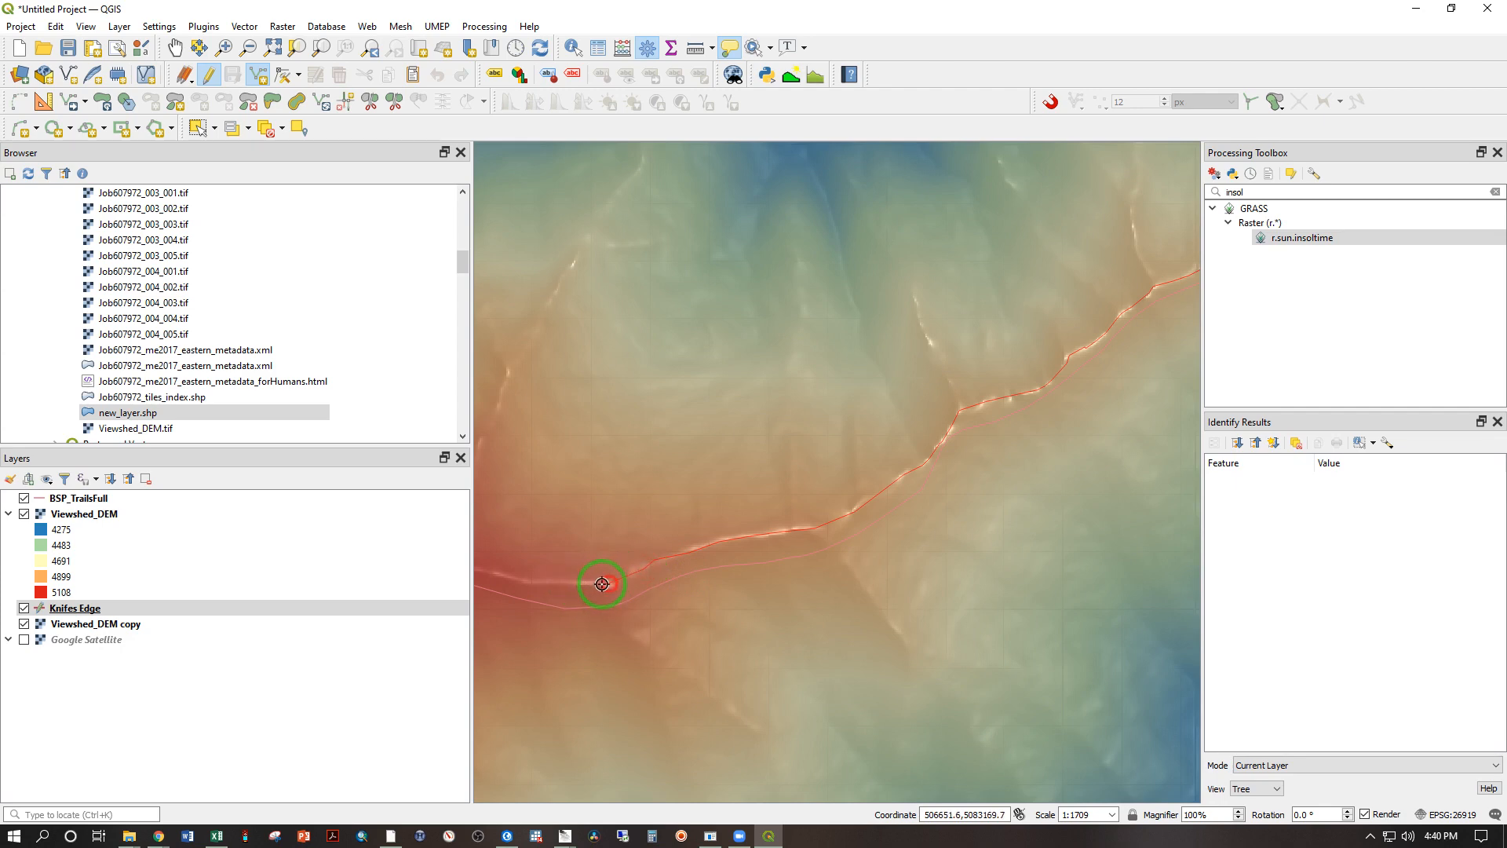
# Step: Extend the Knifes Edge line around the ridge's southern bend and northwest to the base of the side spur
pyautogui.press('Left')
pyautogui.press('Left')
pyautogui.press('Left')
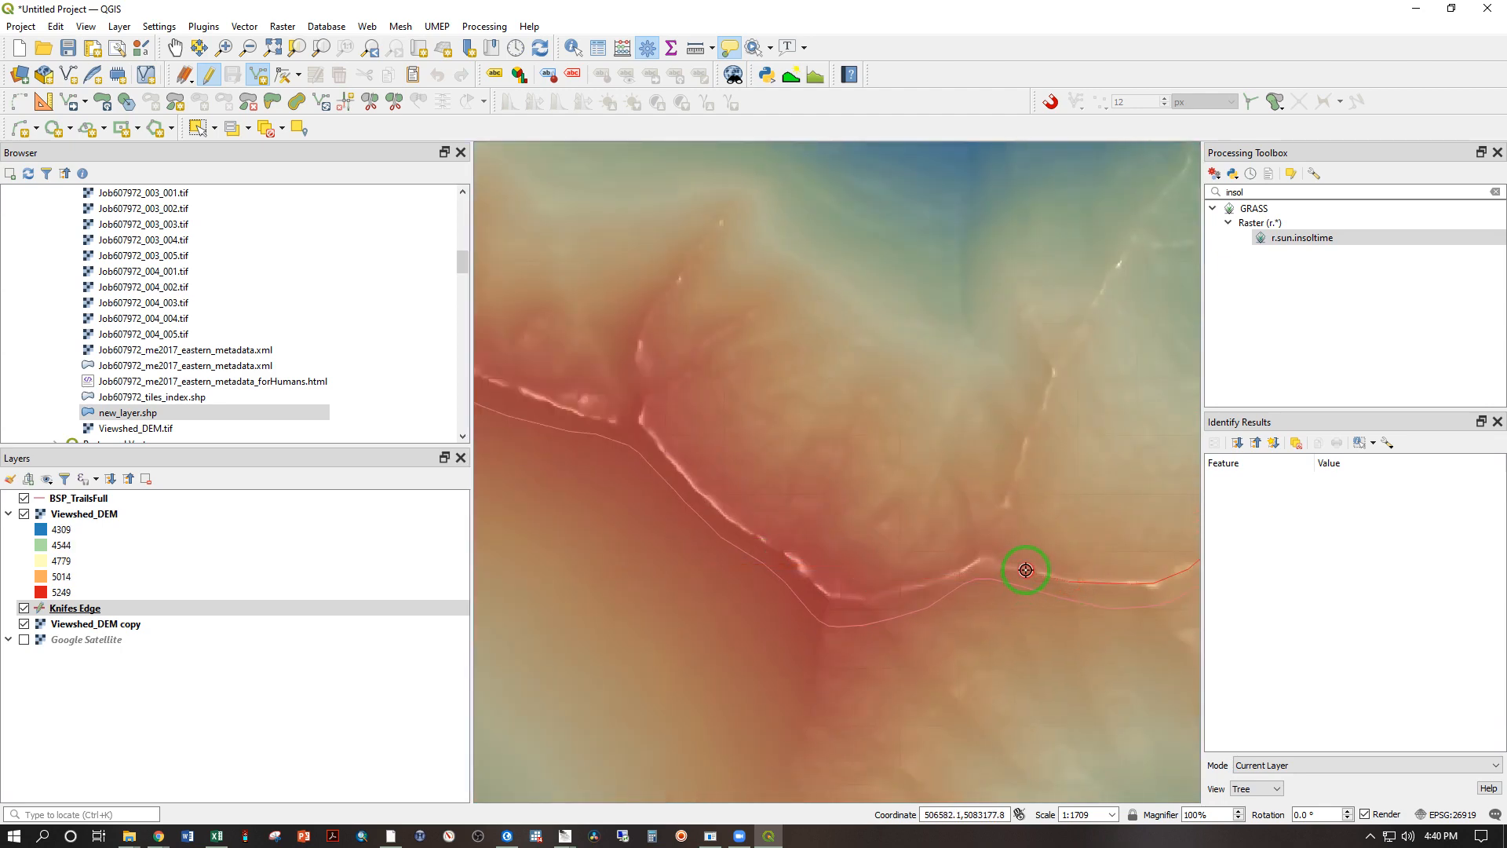
pyautogui.click(966, 568)
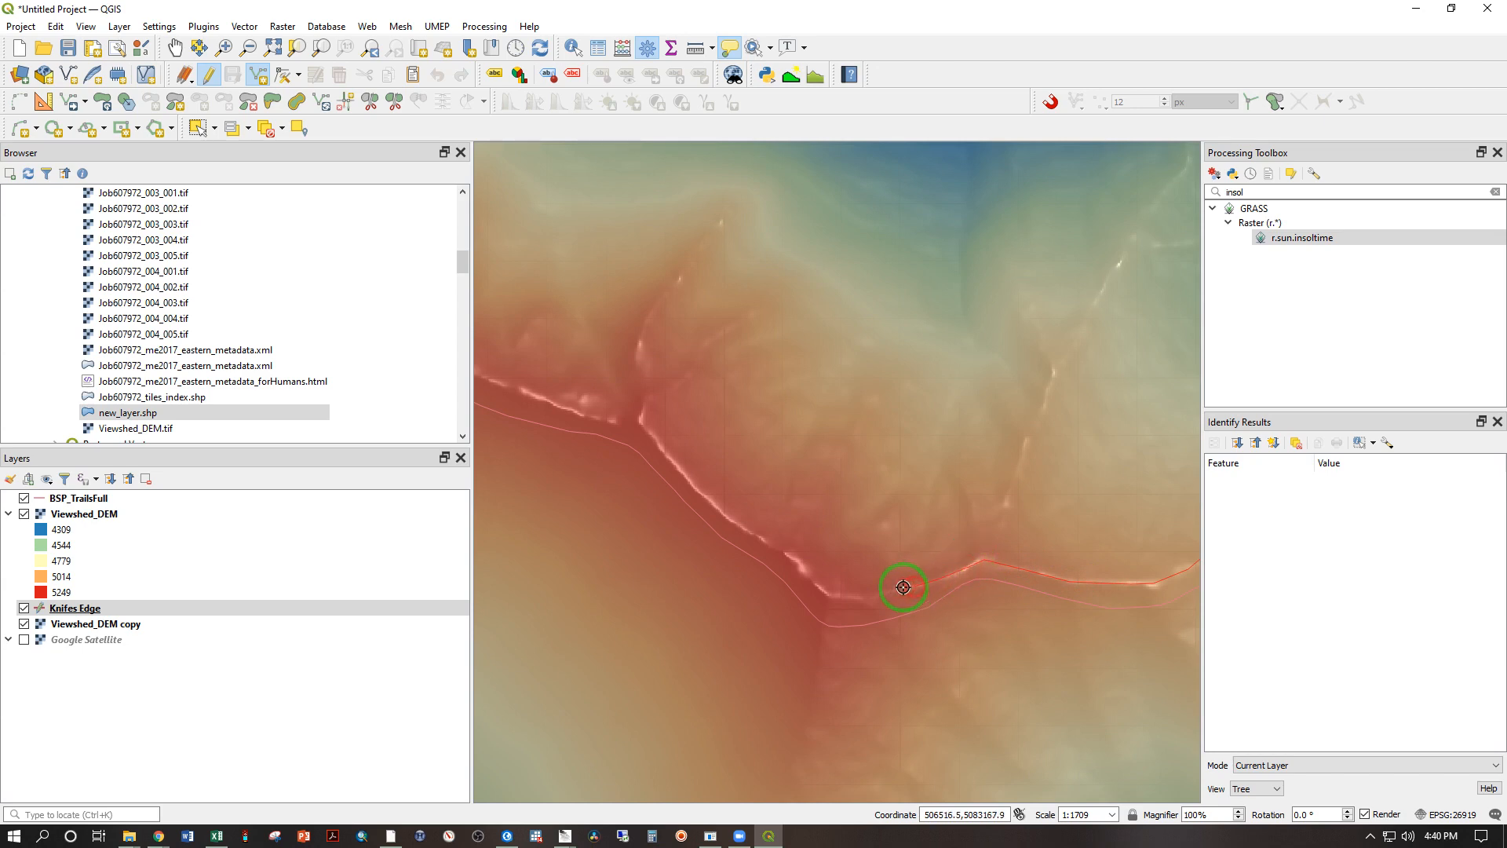
pyautogui.click(860, 598)
pyautogui.click(830, 594)
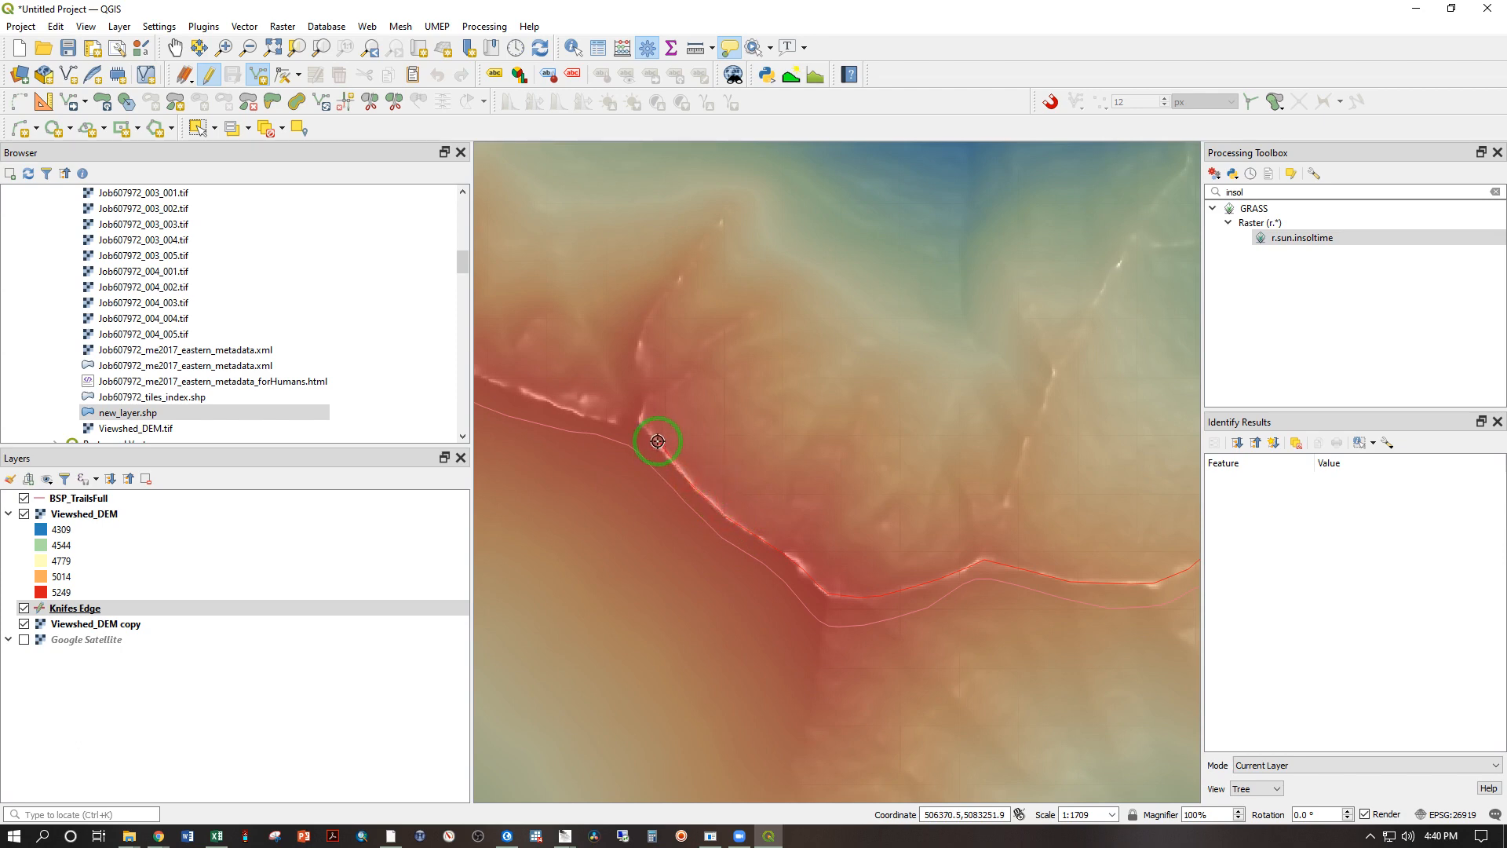
pyautogui.click(642, 421)
# Step: Trace the Knifes Edge line from the side spur northwest along the crest toward the summit plateau
pyautogui.press('Left')
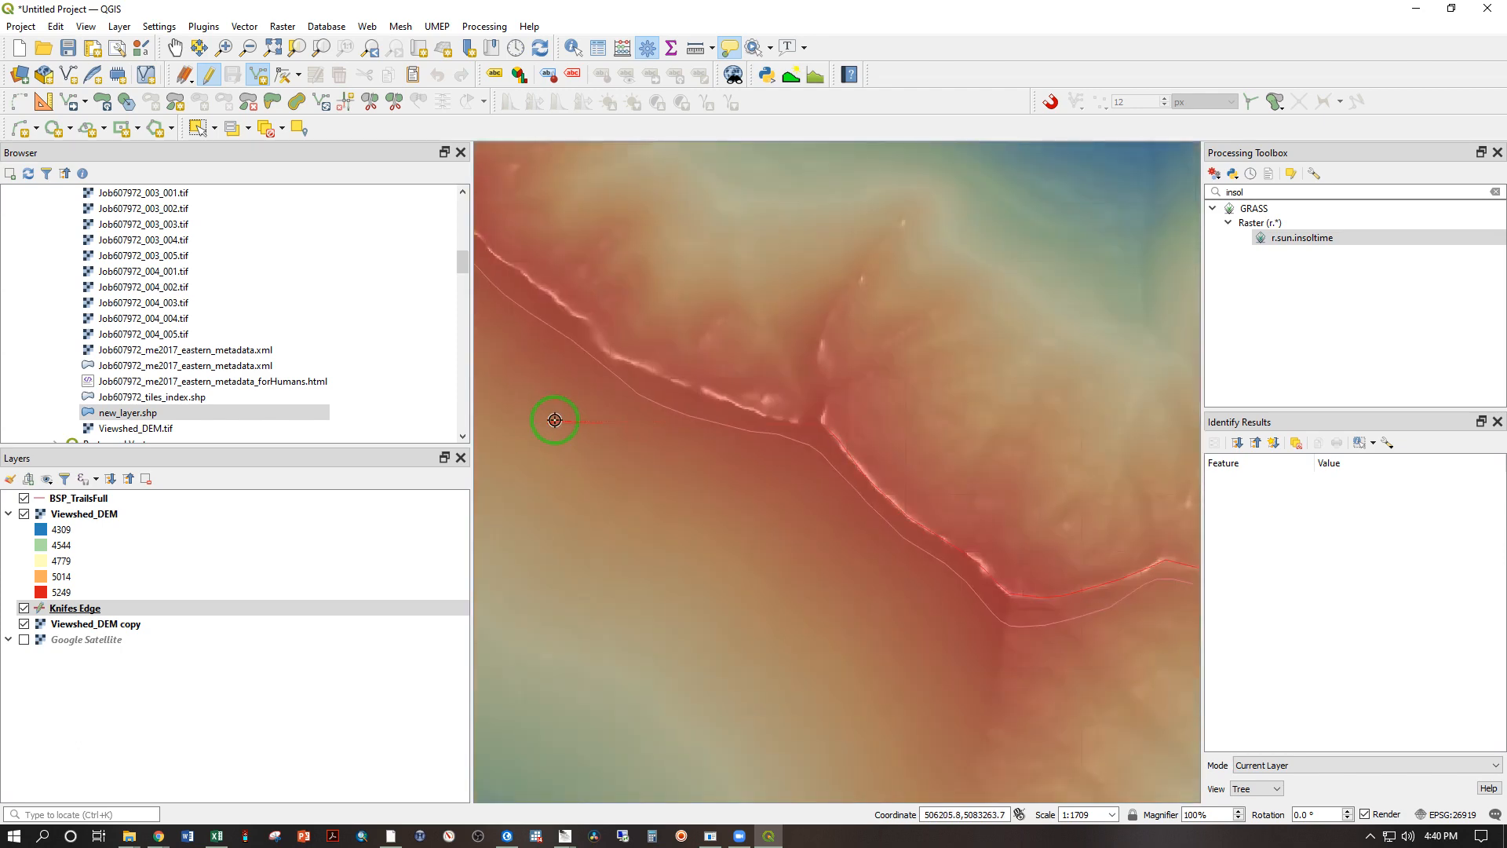
pyautogui.press('Left')
pyautogui.press('Up')
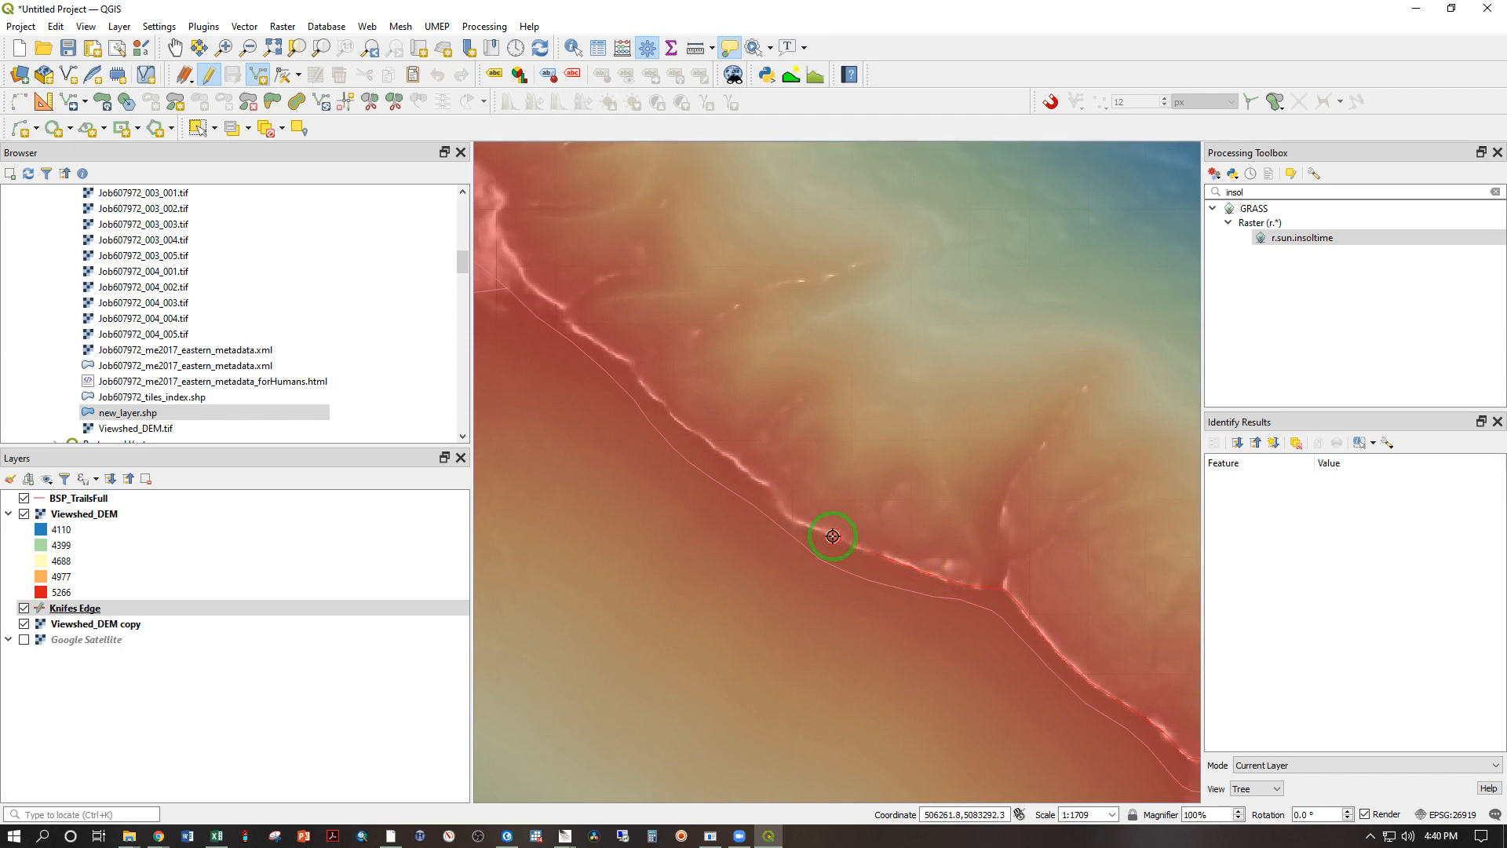
pyautogui.click(779, 507)
pyautogui.click(772, 485)
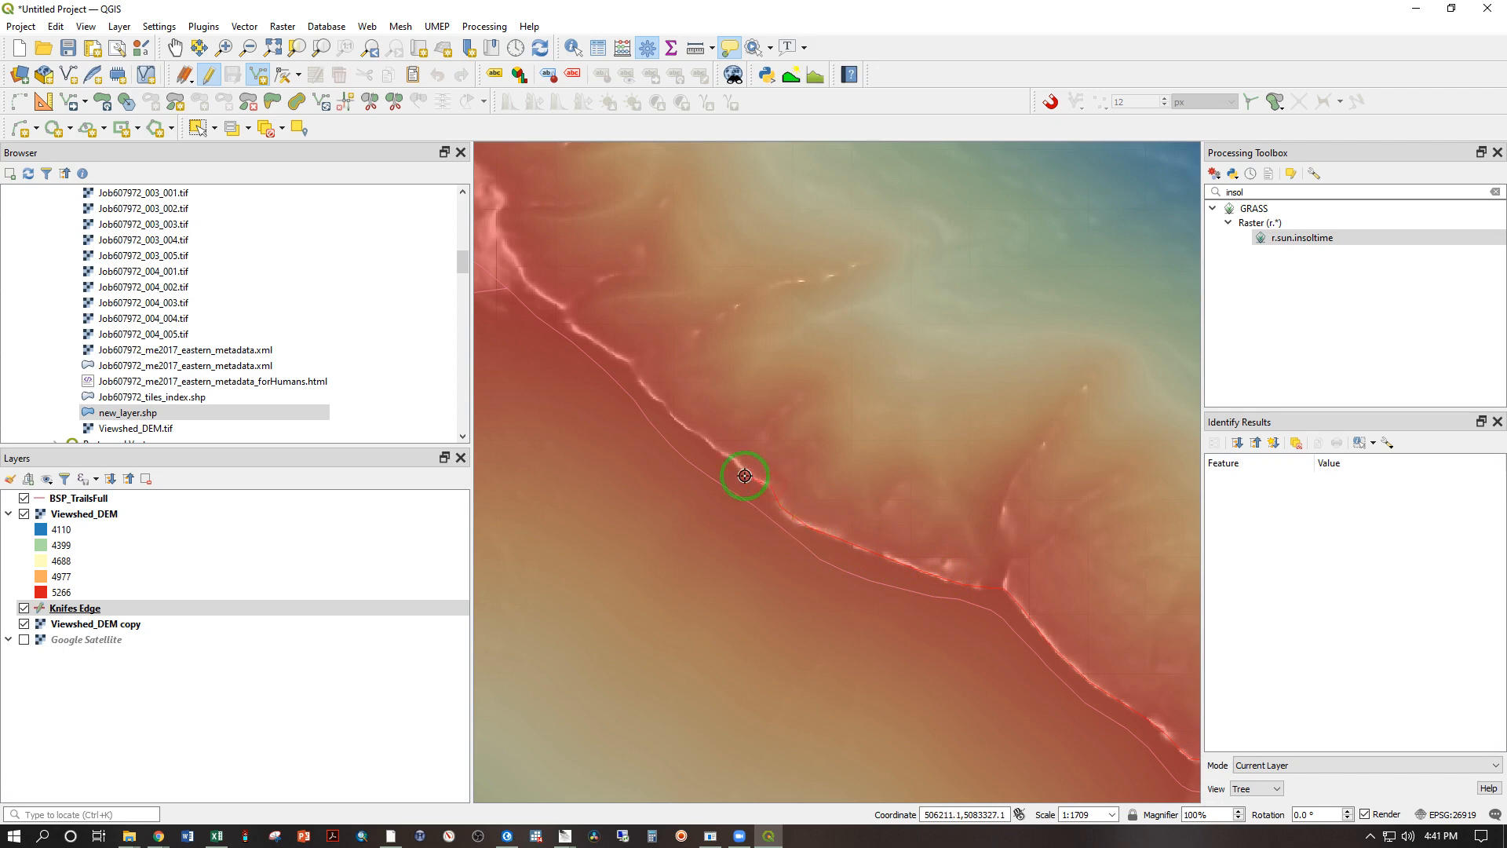
pyautogui.press('Left')
pyautogui.press('Up')
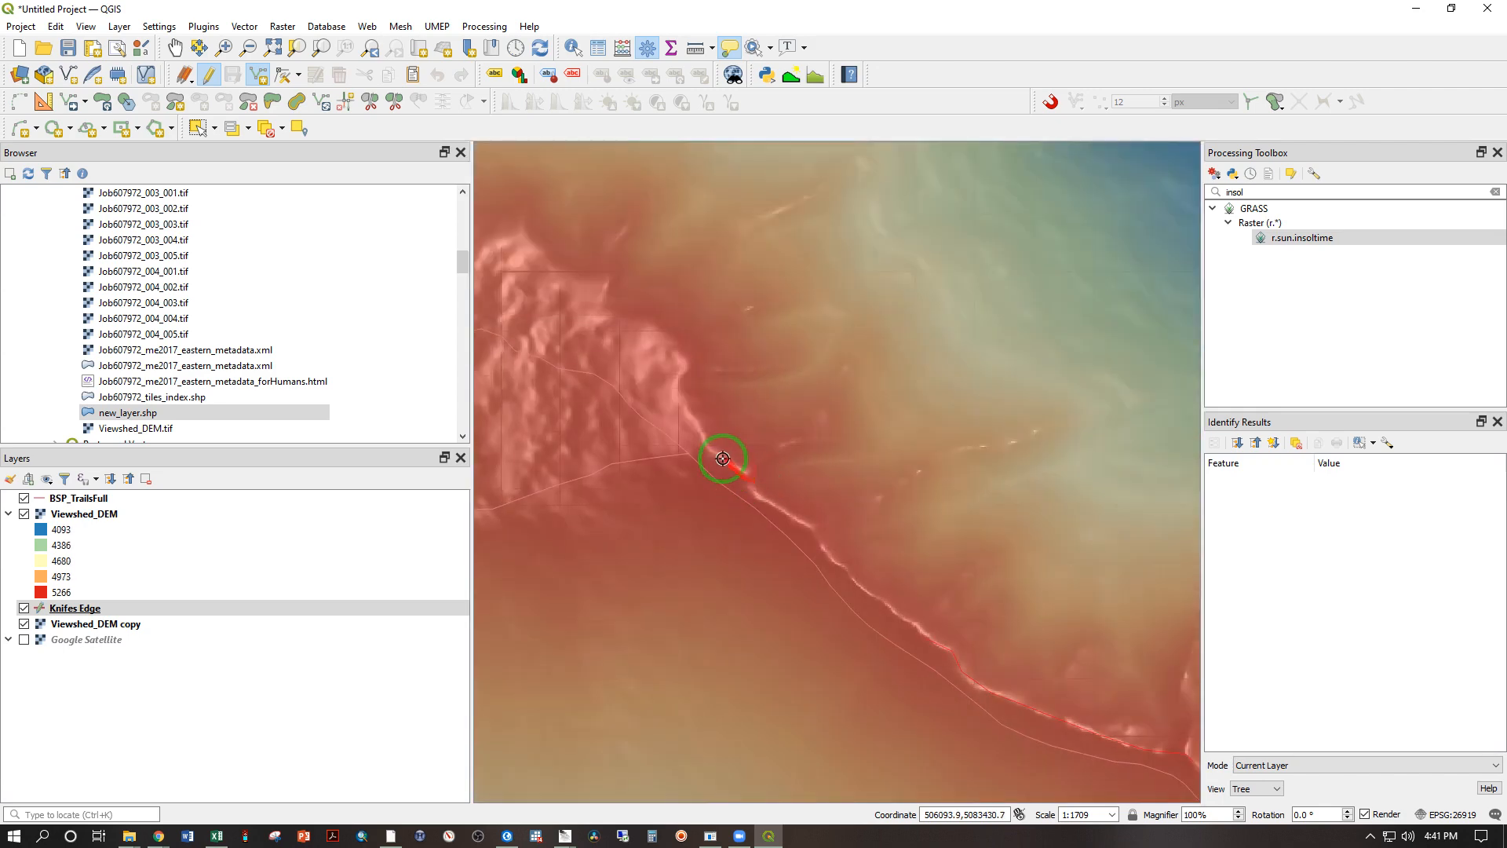
# Step: Finish the line at the edge of the summit plateau, accept its attributes with the id left NULL, and review the full ridge line
pyautogui.click(881, 605)
pyautogui.rightClick(683, 361)
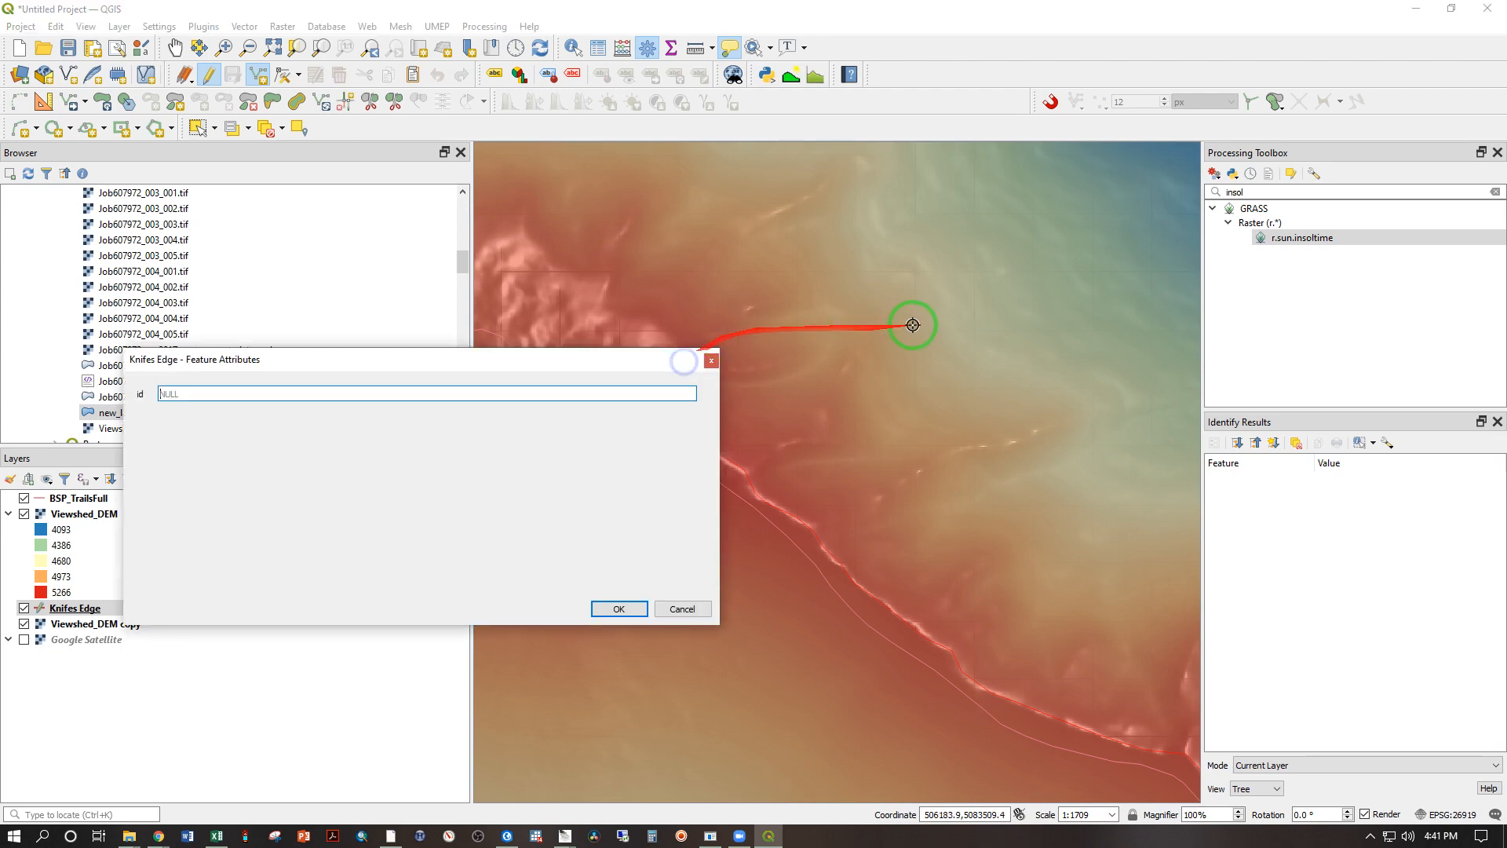
pyautogui.click(618, 608)
pyautogui.scroll(-2, 749, 508)
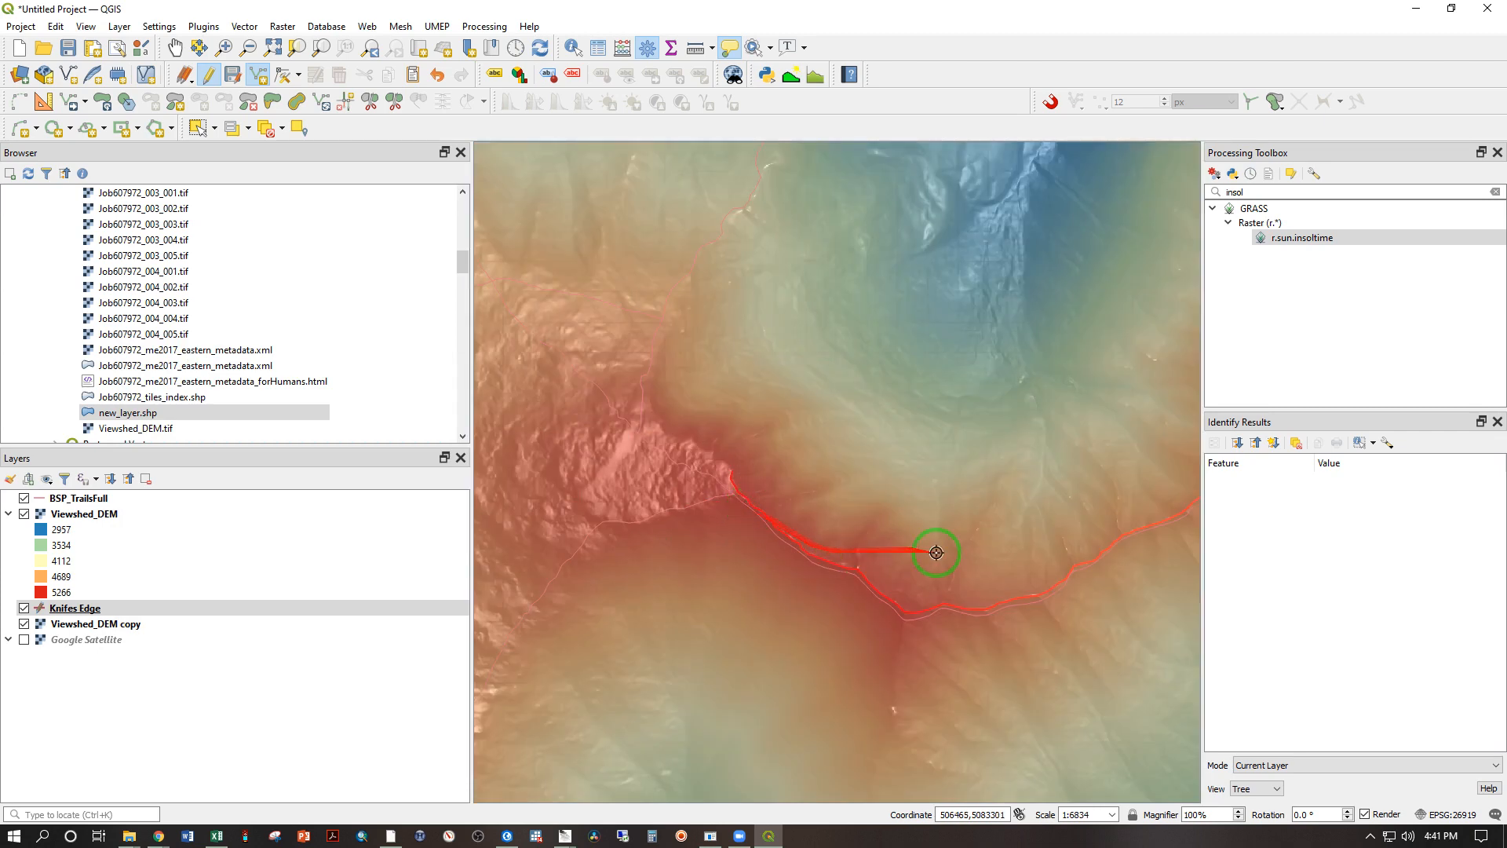
pyautogui.scroll(-1, 1032, 550)
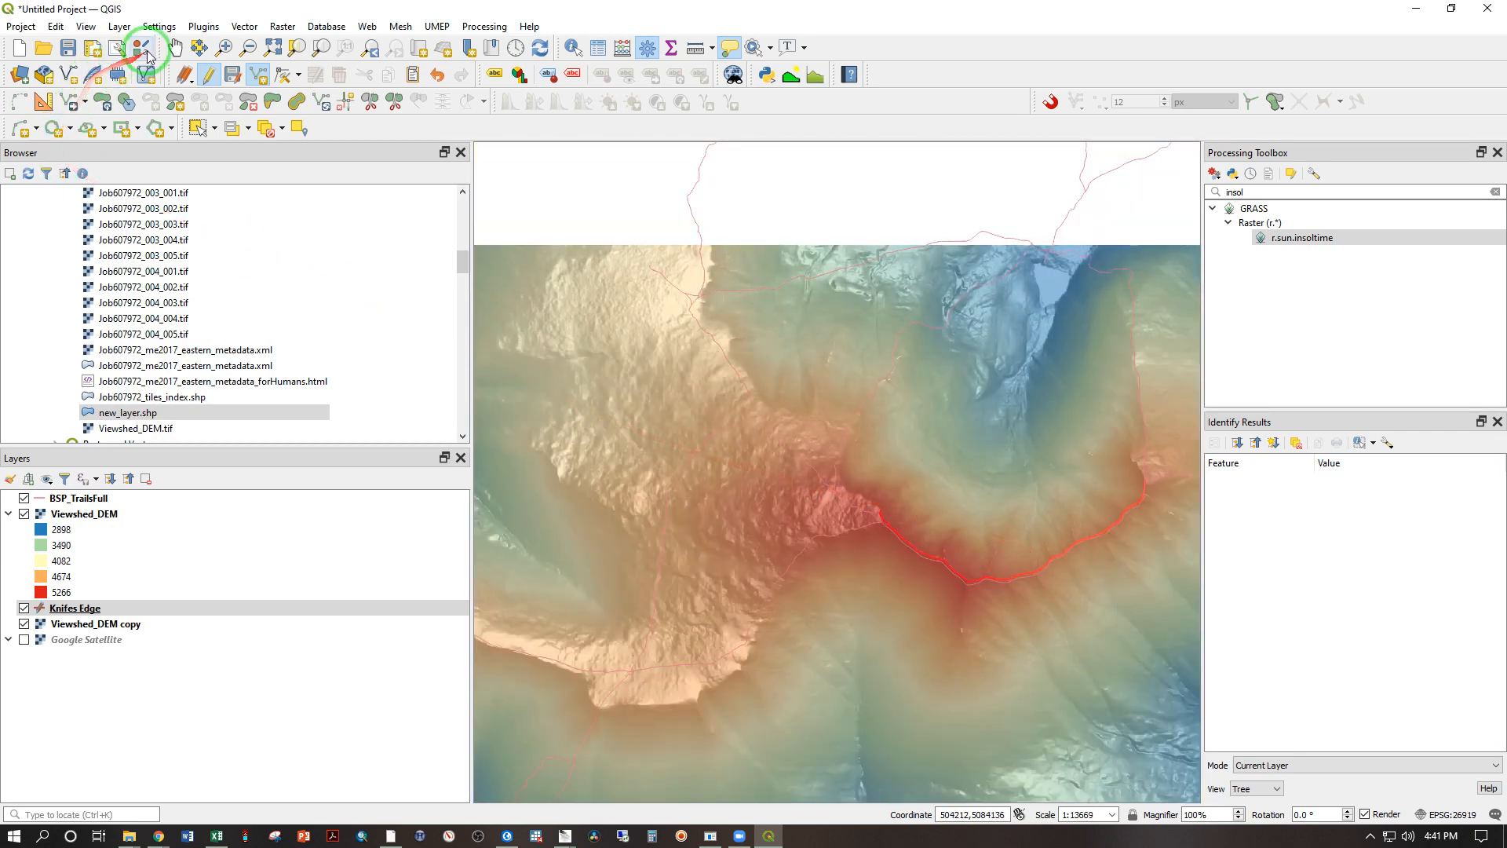
# Step: Measure the approximate length of the Knifes Edge ridge from the summit plateau to its eastern end, closing the measurement when finished
pyautogui.click(175, 47)
pyautogui.moveTo(982, 459); pyautogui.dragTo(749, 492)
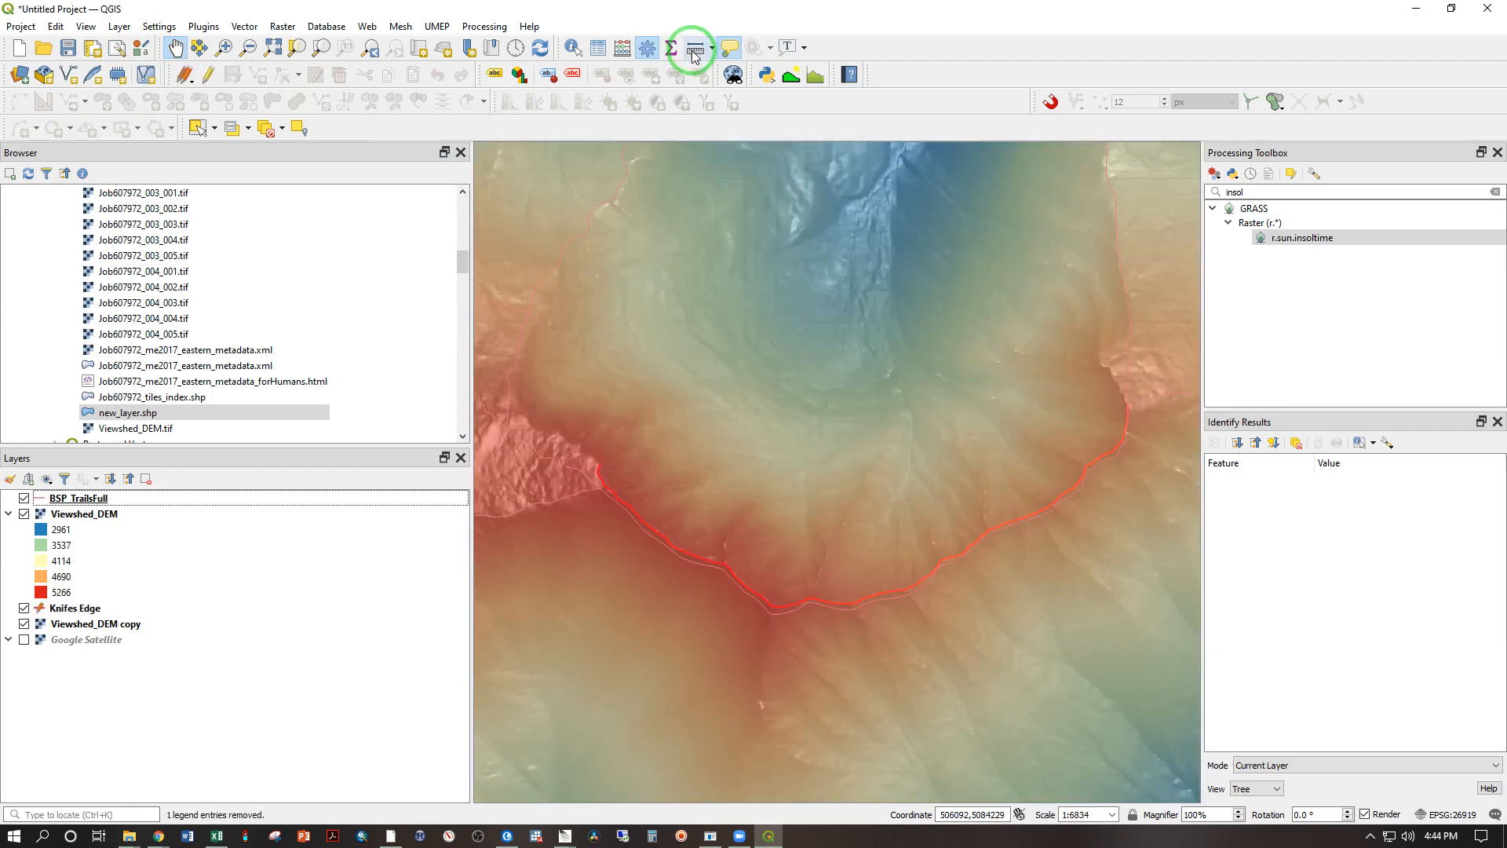
pyautogui.click(694, 48)
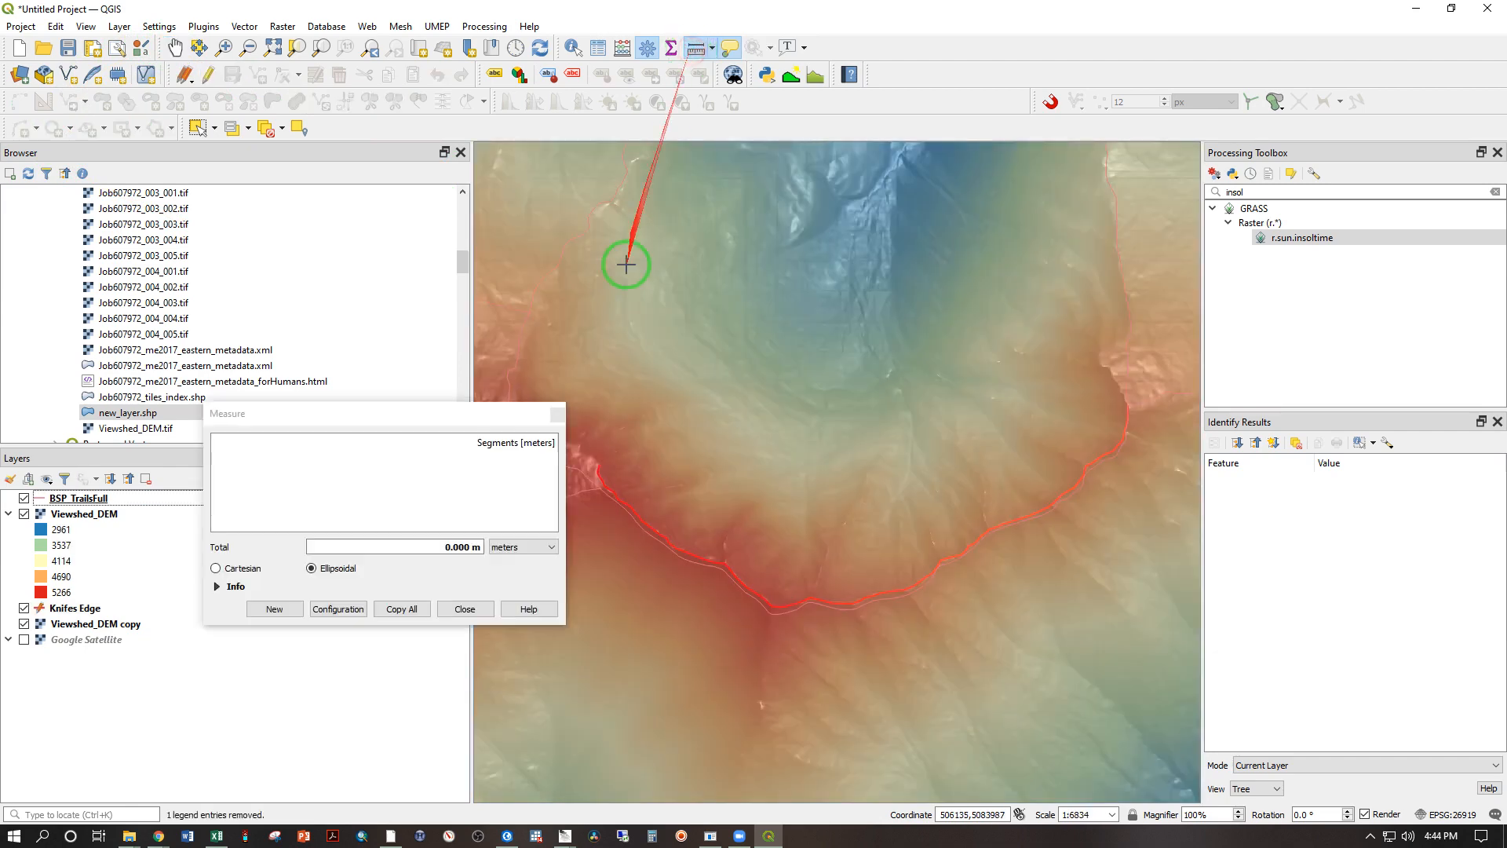
pyautogui.click(596, 455)
pyautogui.click(756, 582)
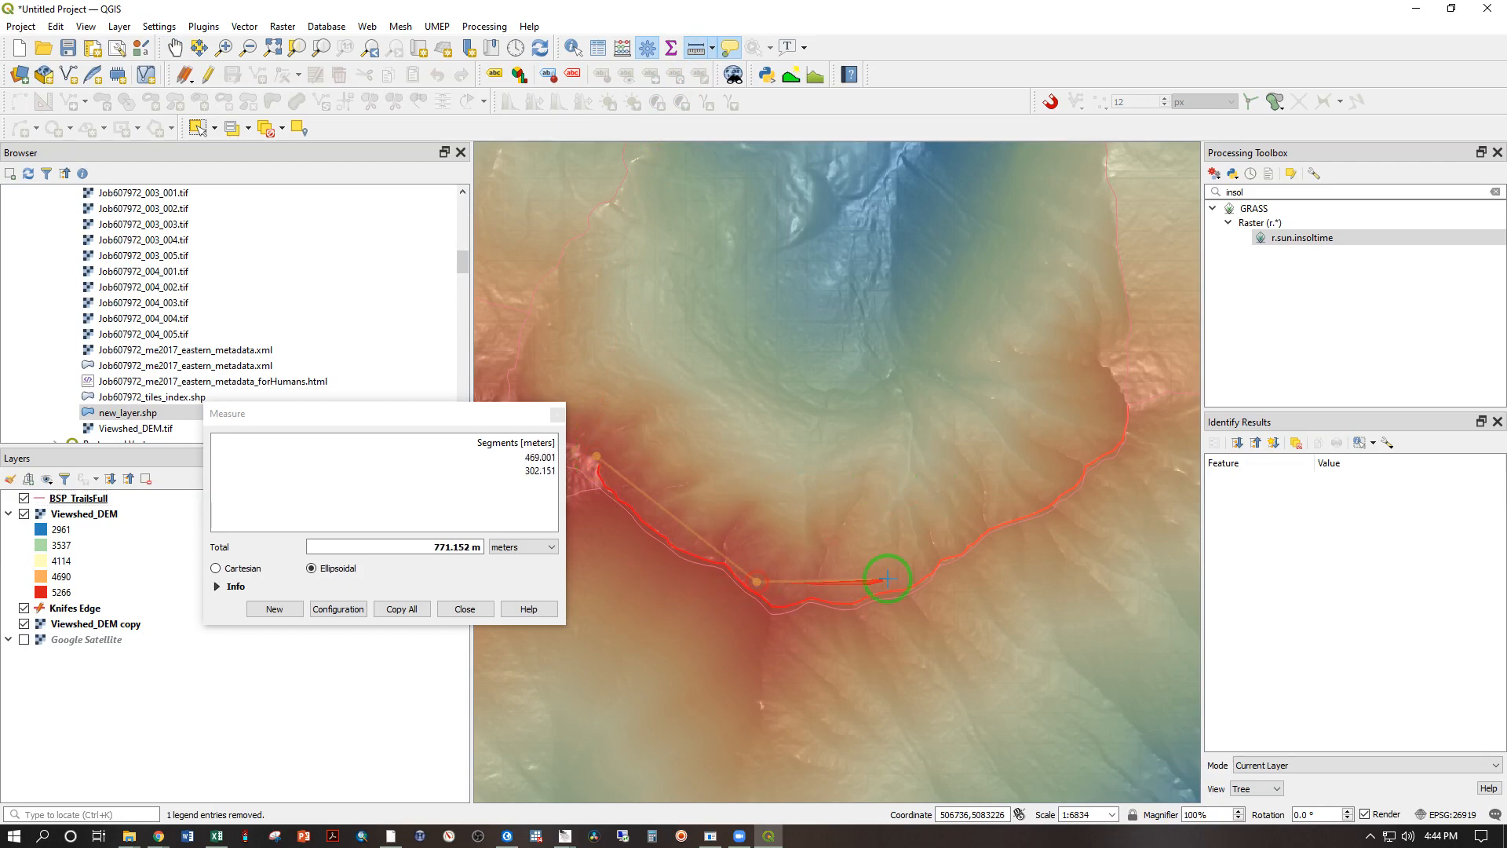
pyautogui.click(921, 557)
pyautogui.click(1030, 482)
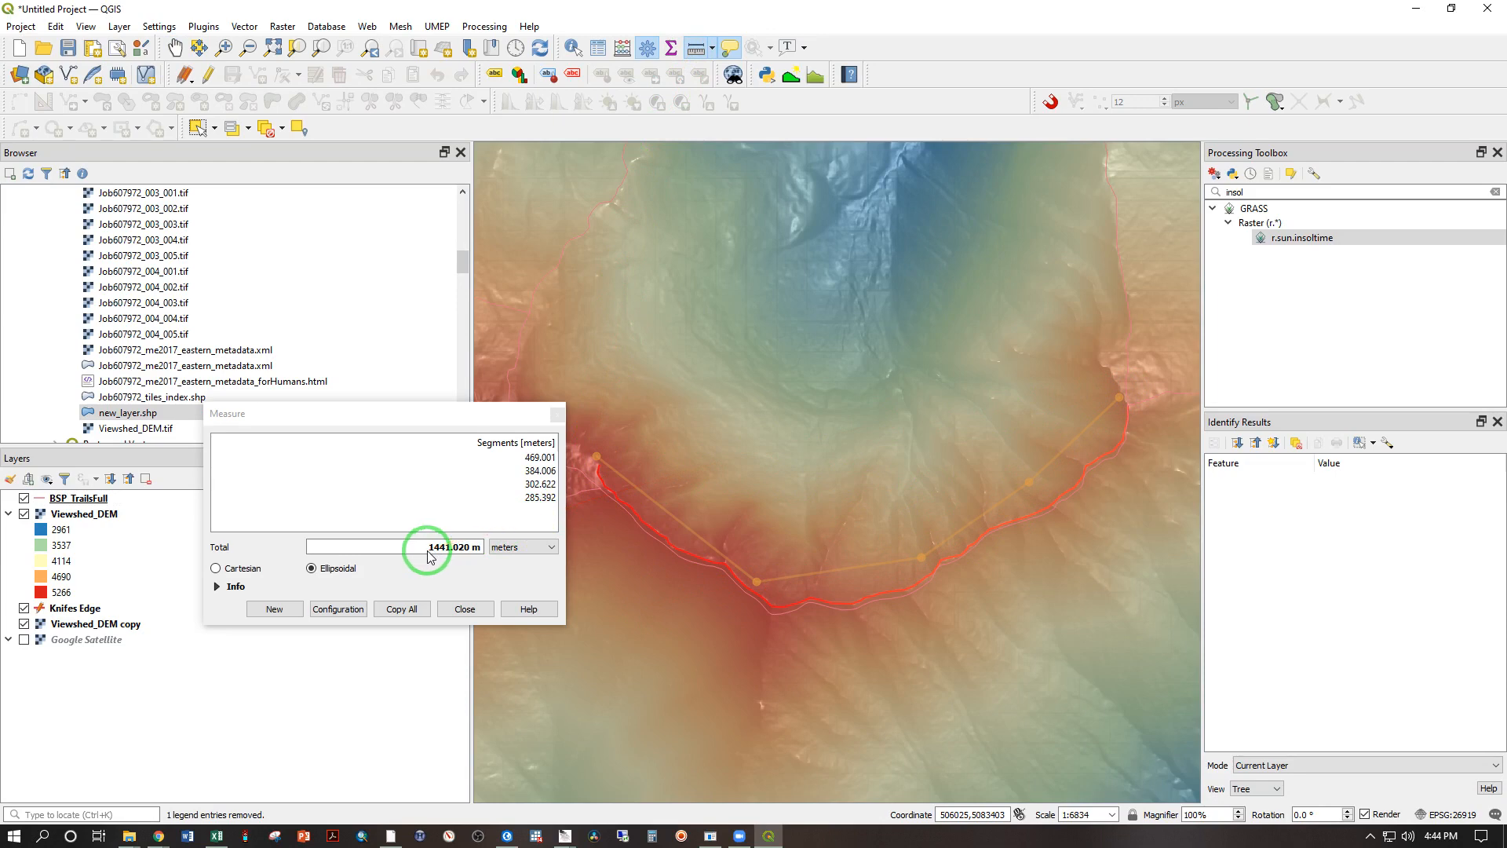
pyautogui.click(464, 610)
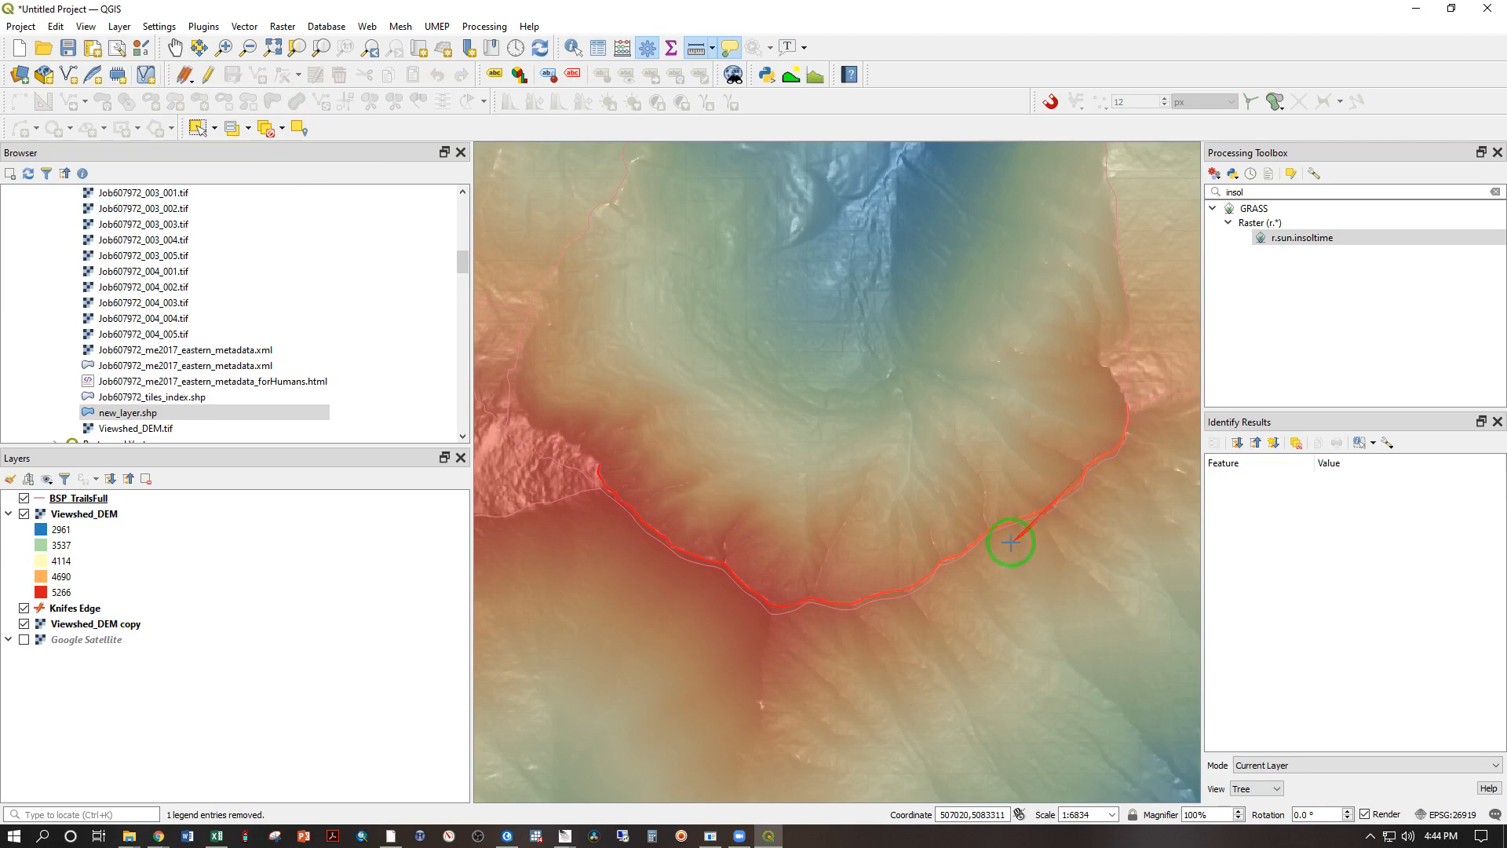
pyautogui.scroll(1, 1011, 541)
pyautogui.scroll(-1, 817, 625)
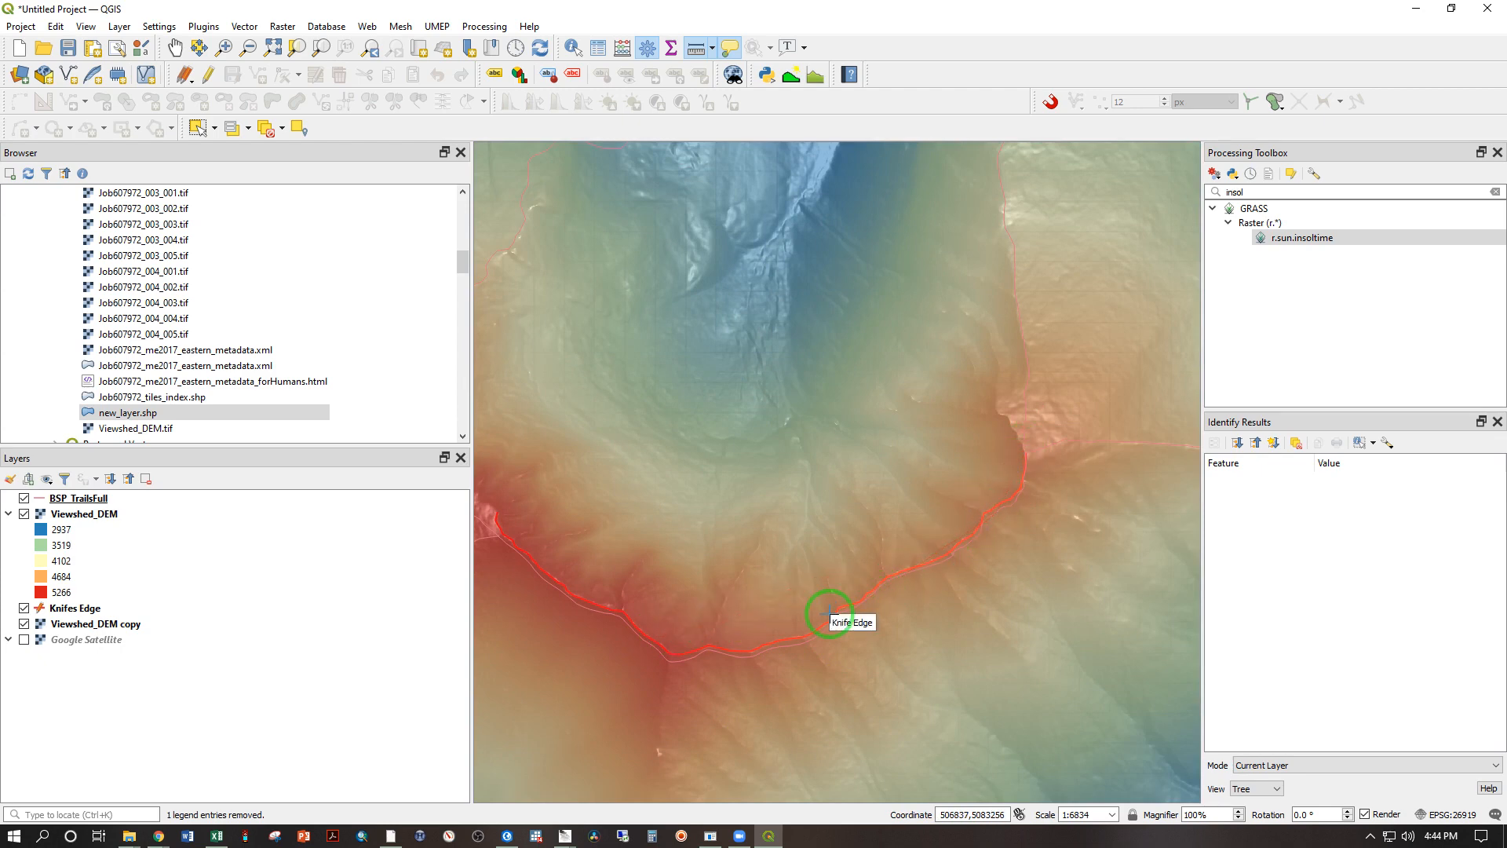
# Step: Set up Random Points on Lines with Knifes Edge as the input line layer and 100 points for each feature
pyautogui.click(244, 26)
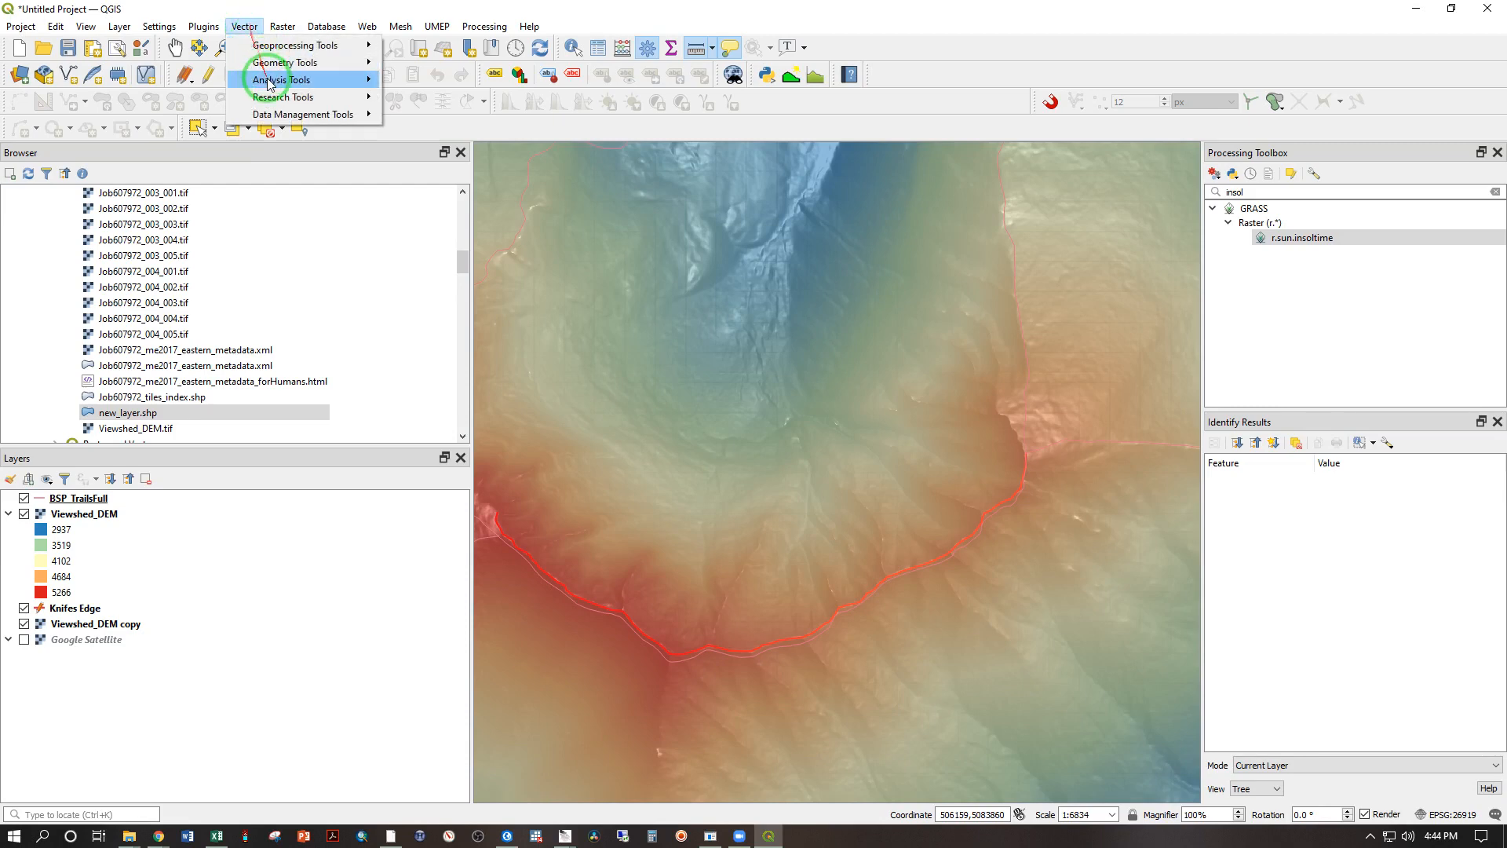
pyautogui.moveTo(275, 96)
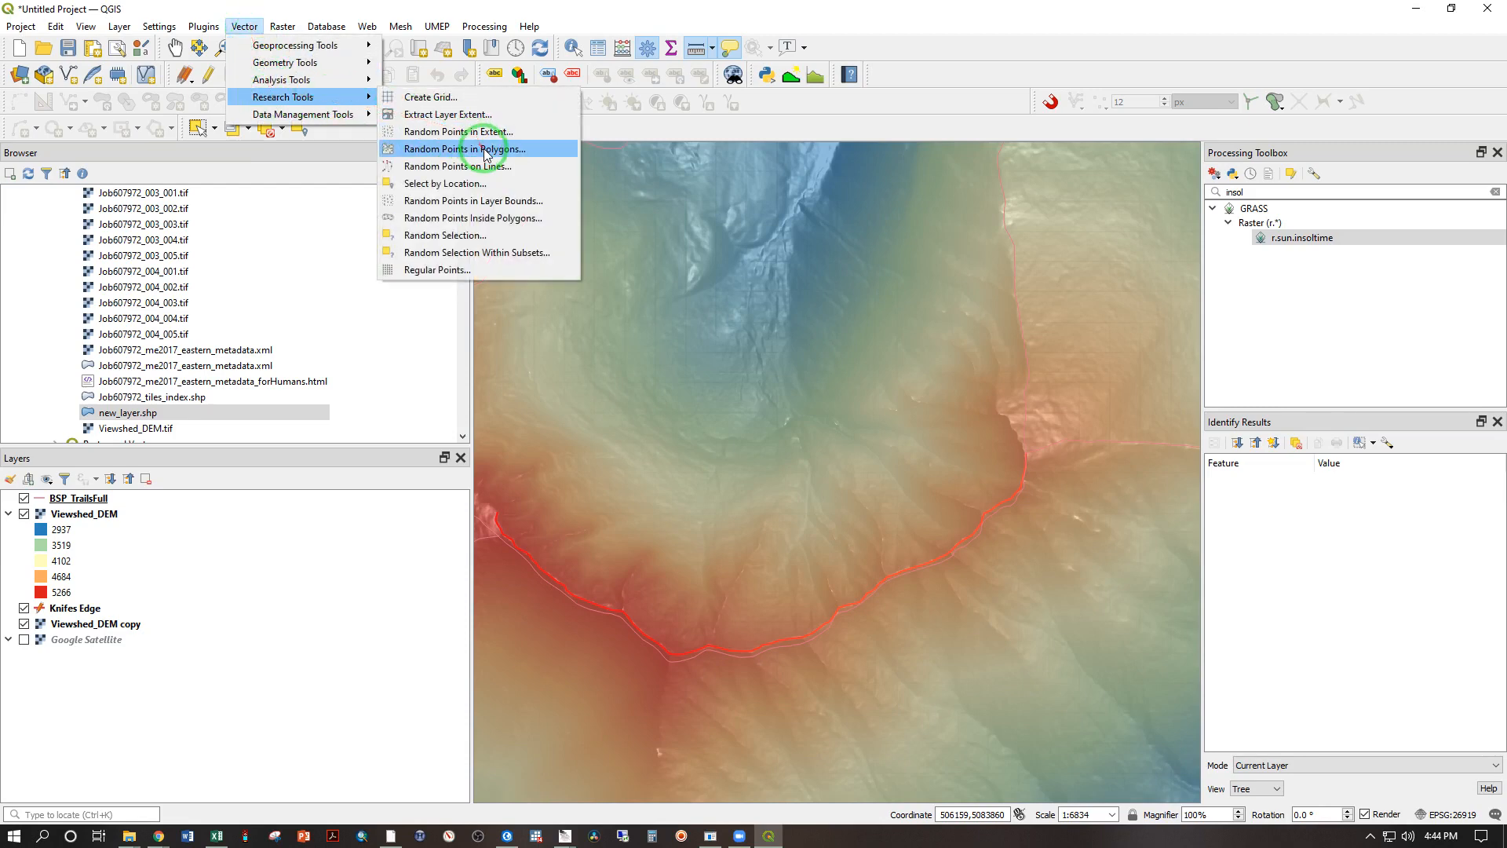
pyautogui.click(507, 169)
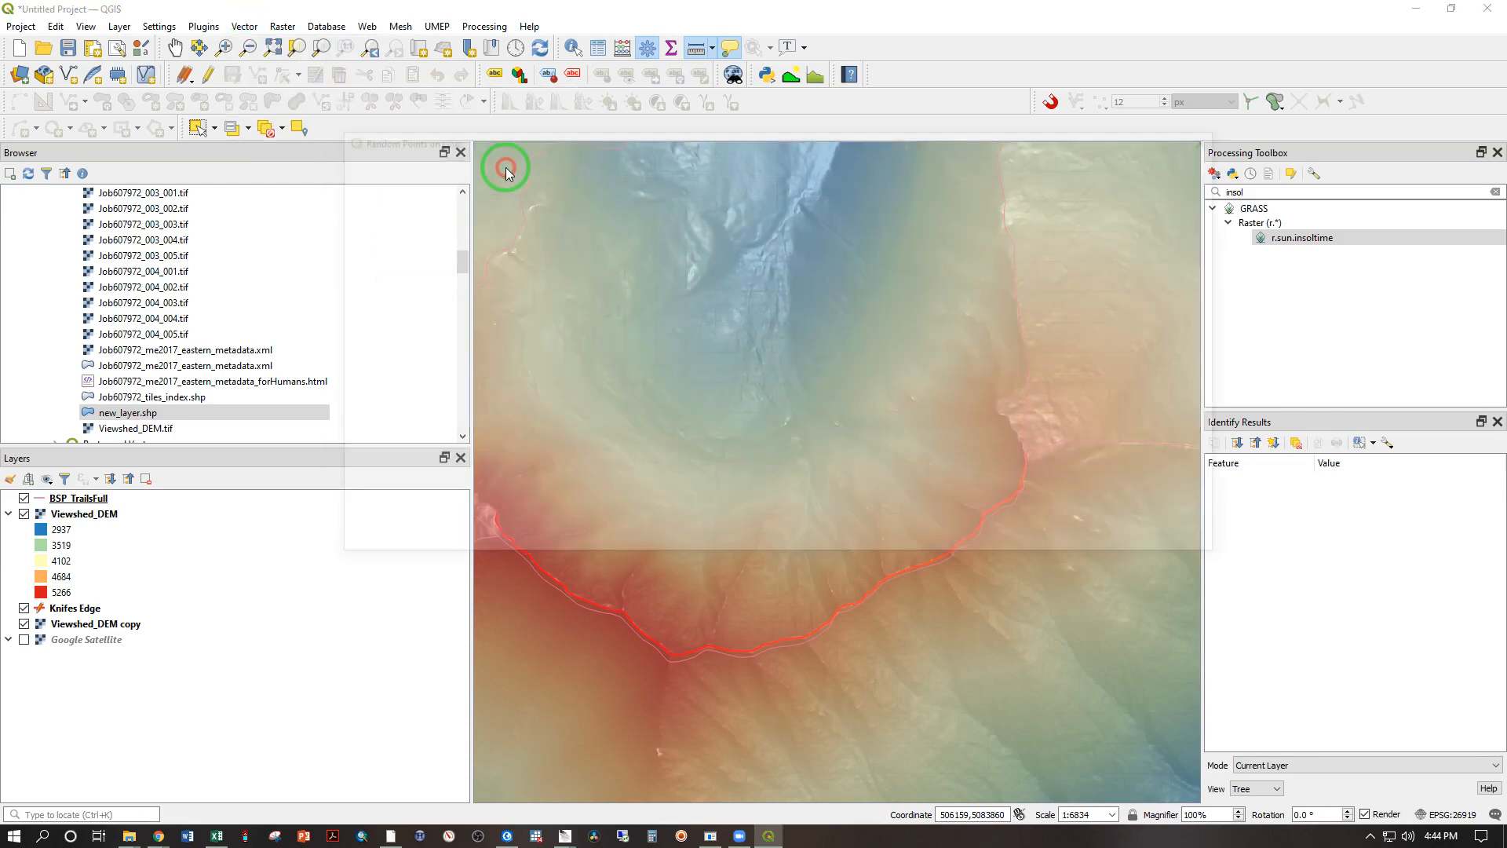
pyautogui.click(416, 203)
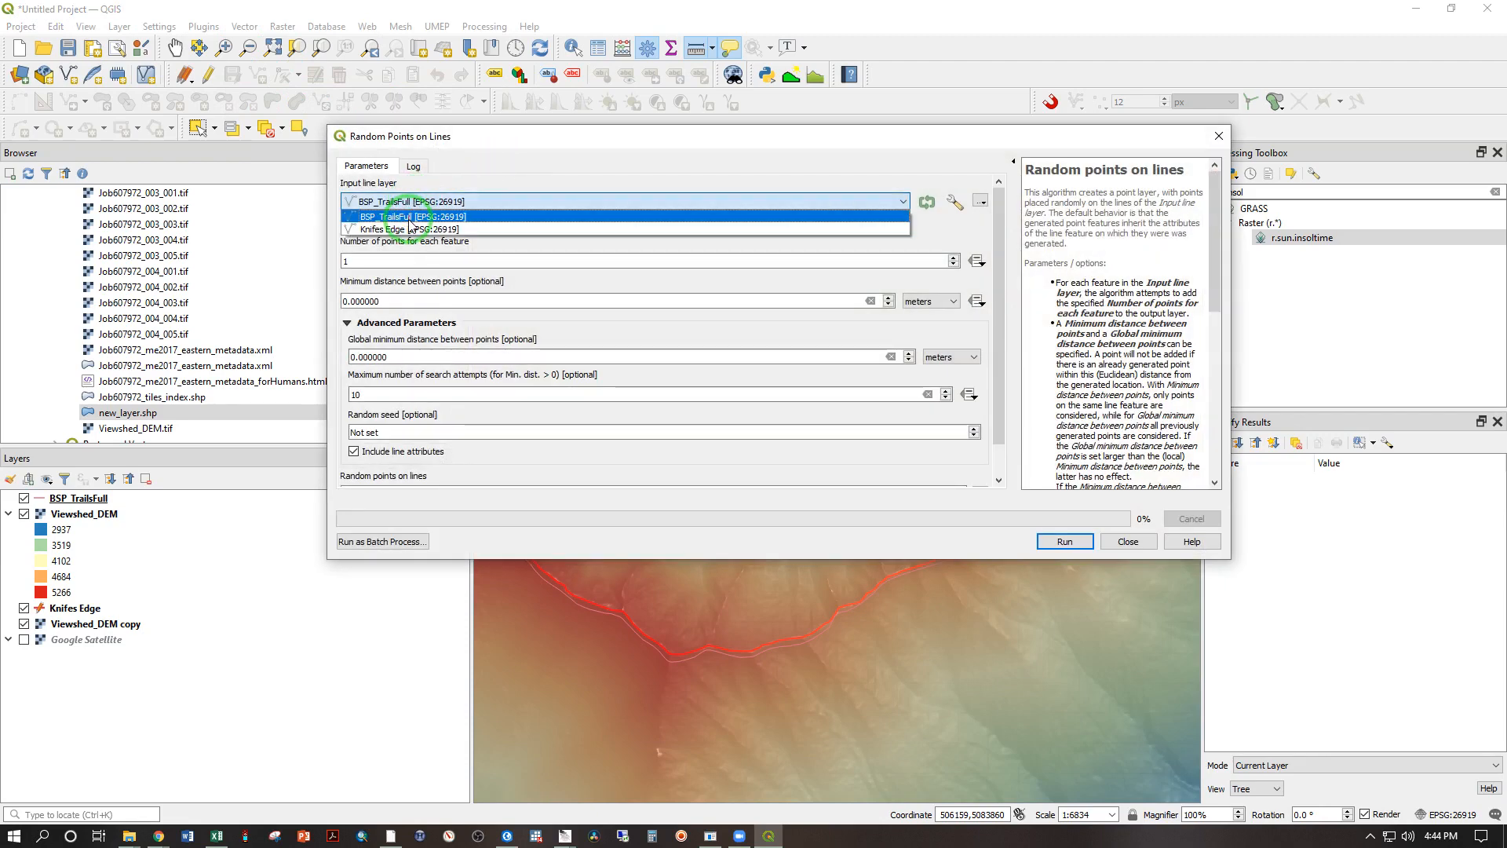
pyautogui.click(408, 228)
pyautogui.click(401, 261)
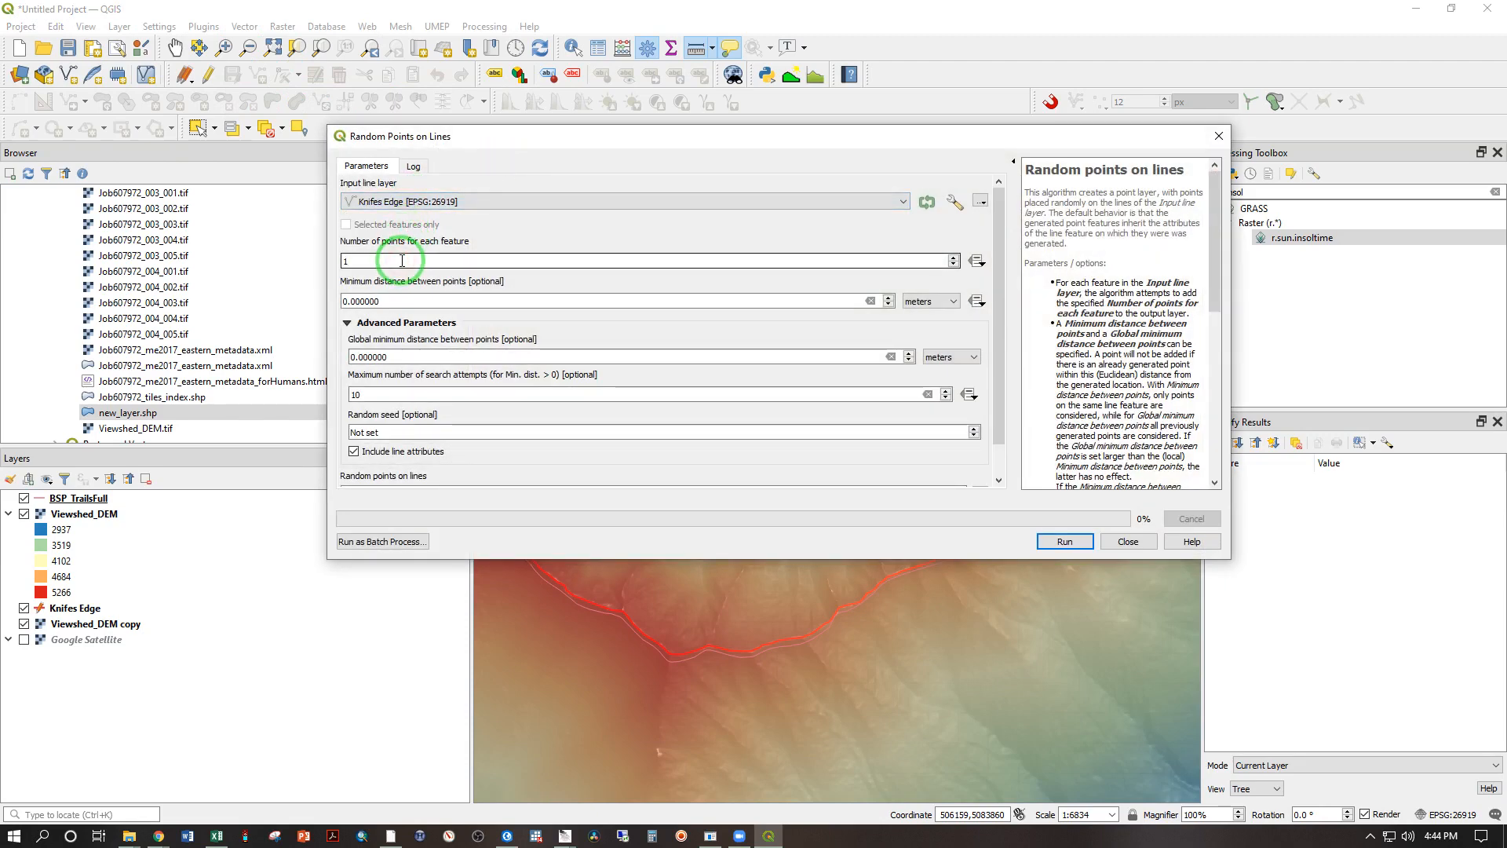
pyautogui.write('00')
# Step: Set the minimum distance between points to 10 meters and generate the random points as a temporary layer
pyautogui.click(415, 300)
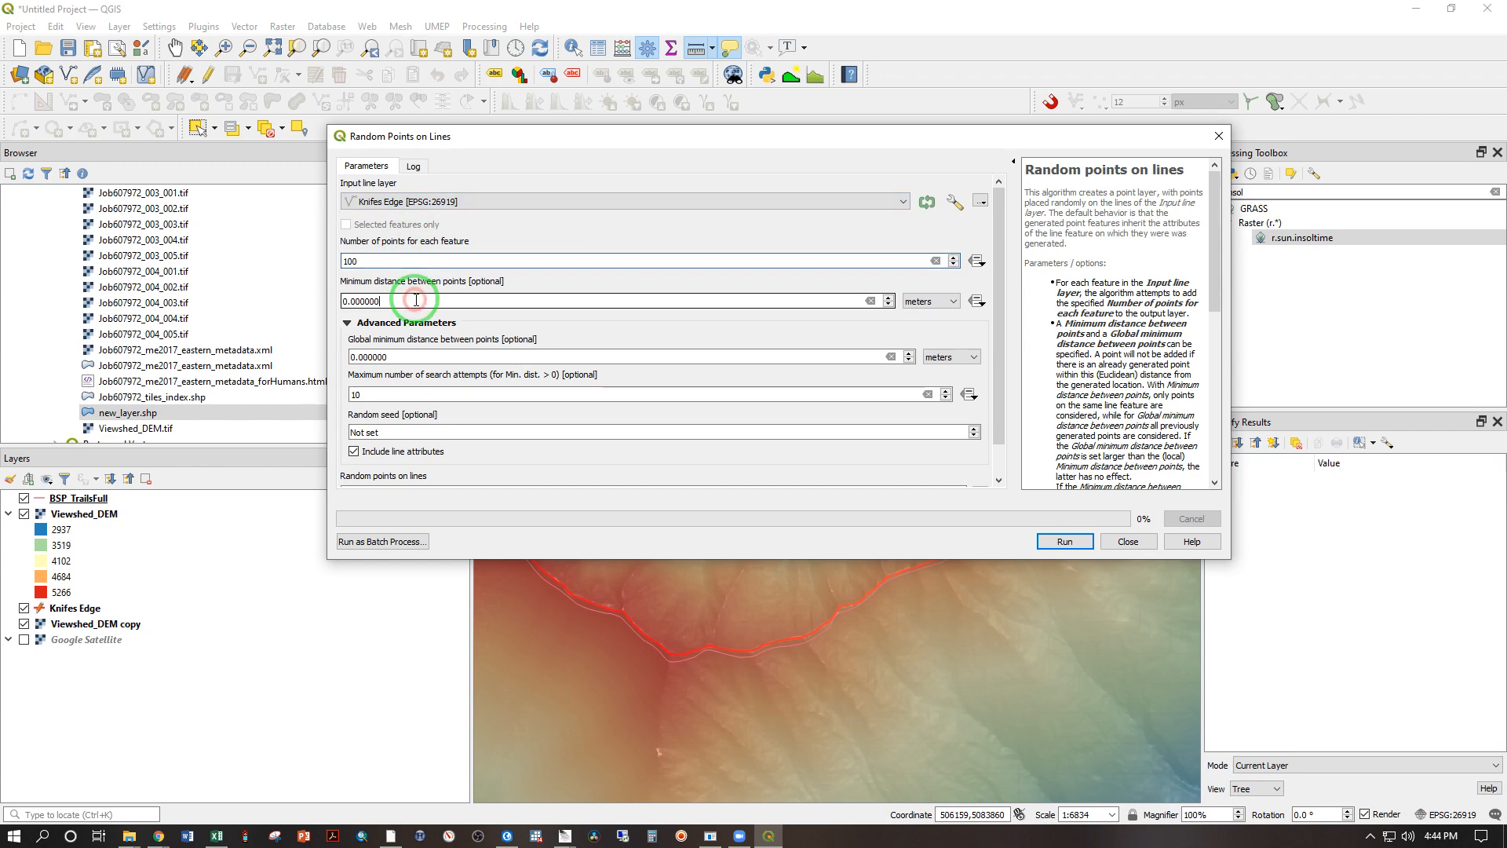
pyautogui.moveTo(349, 301); pyautogui.dragTo(340, 302)
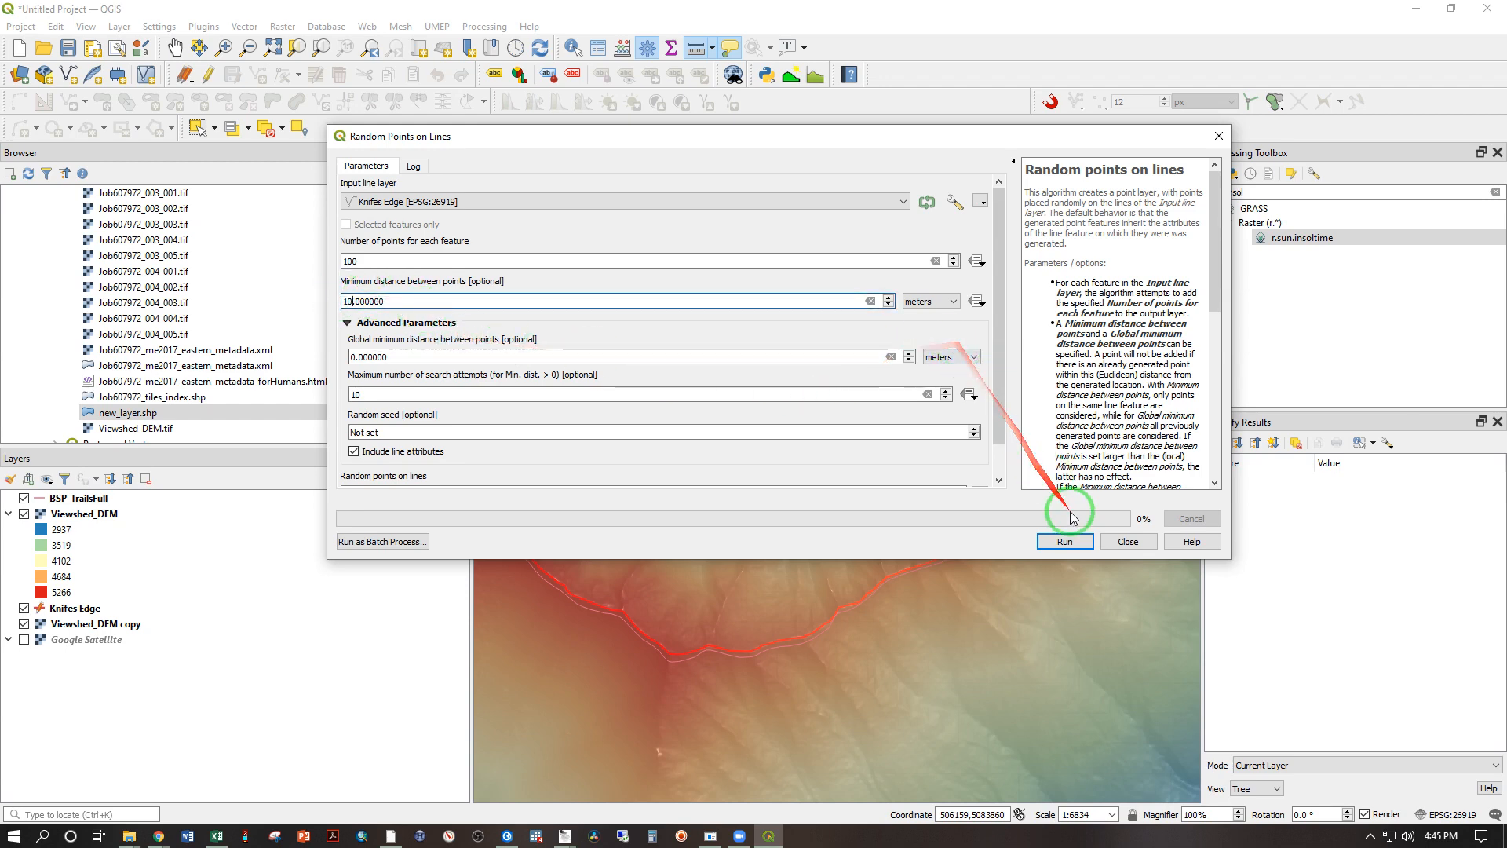
pyautogui.click(1068, 542)
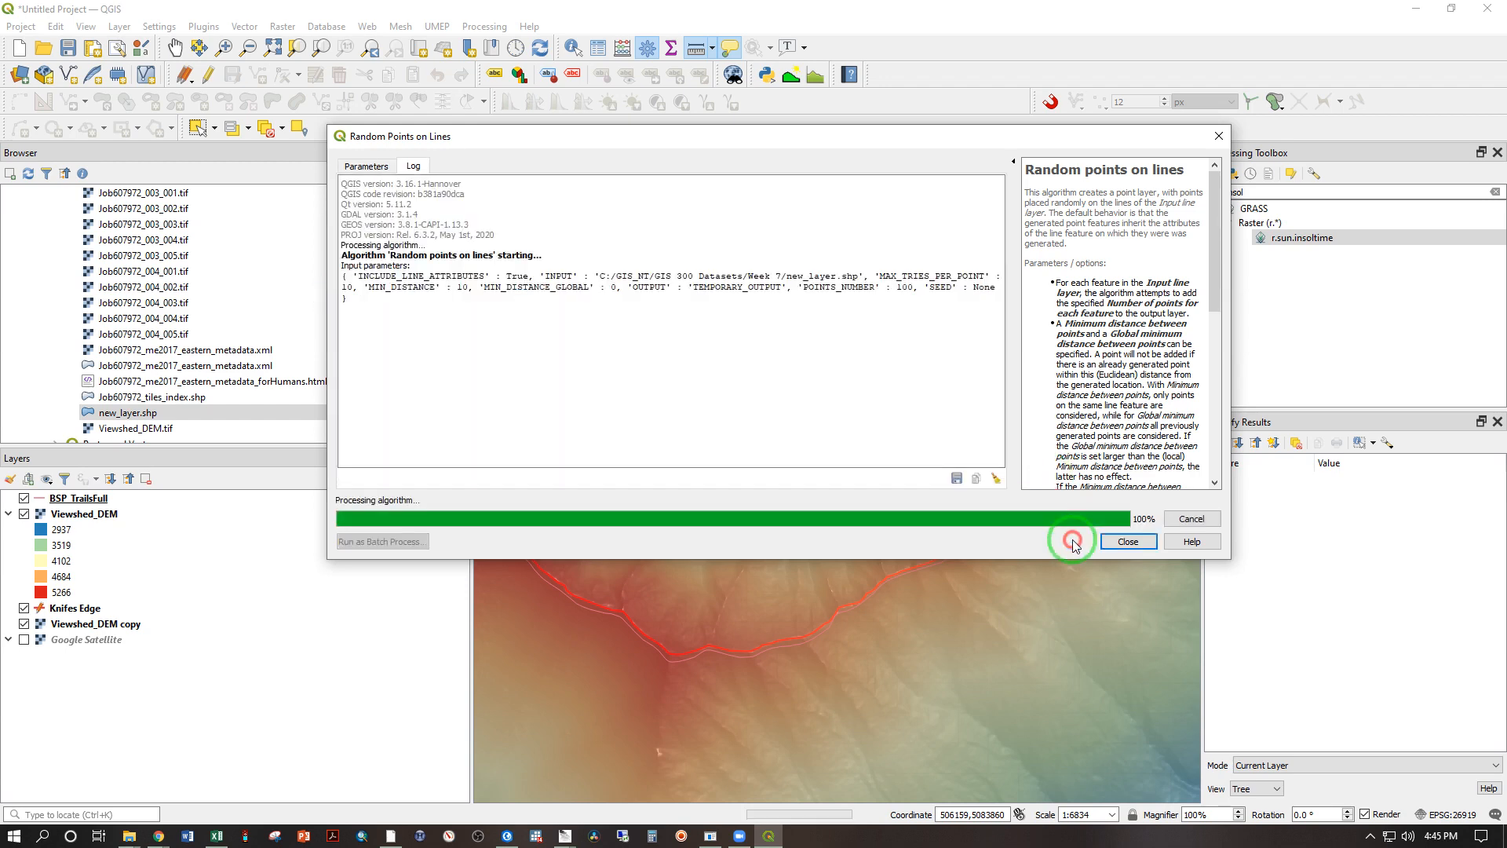
pyautogui.click(1130, 540)
# Step: Inspect the placement and spacing of the random points along the entire Knifes Edge line, including both ends
pyautogui.scroll(1, 865, 643)
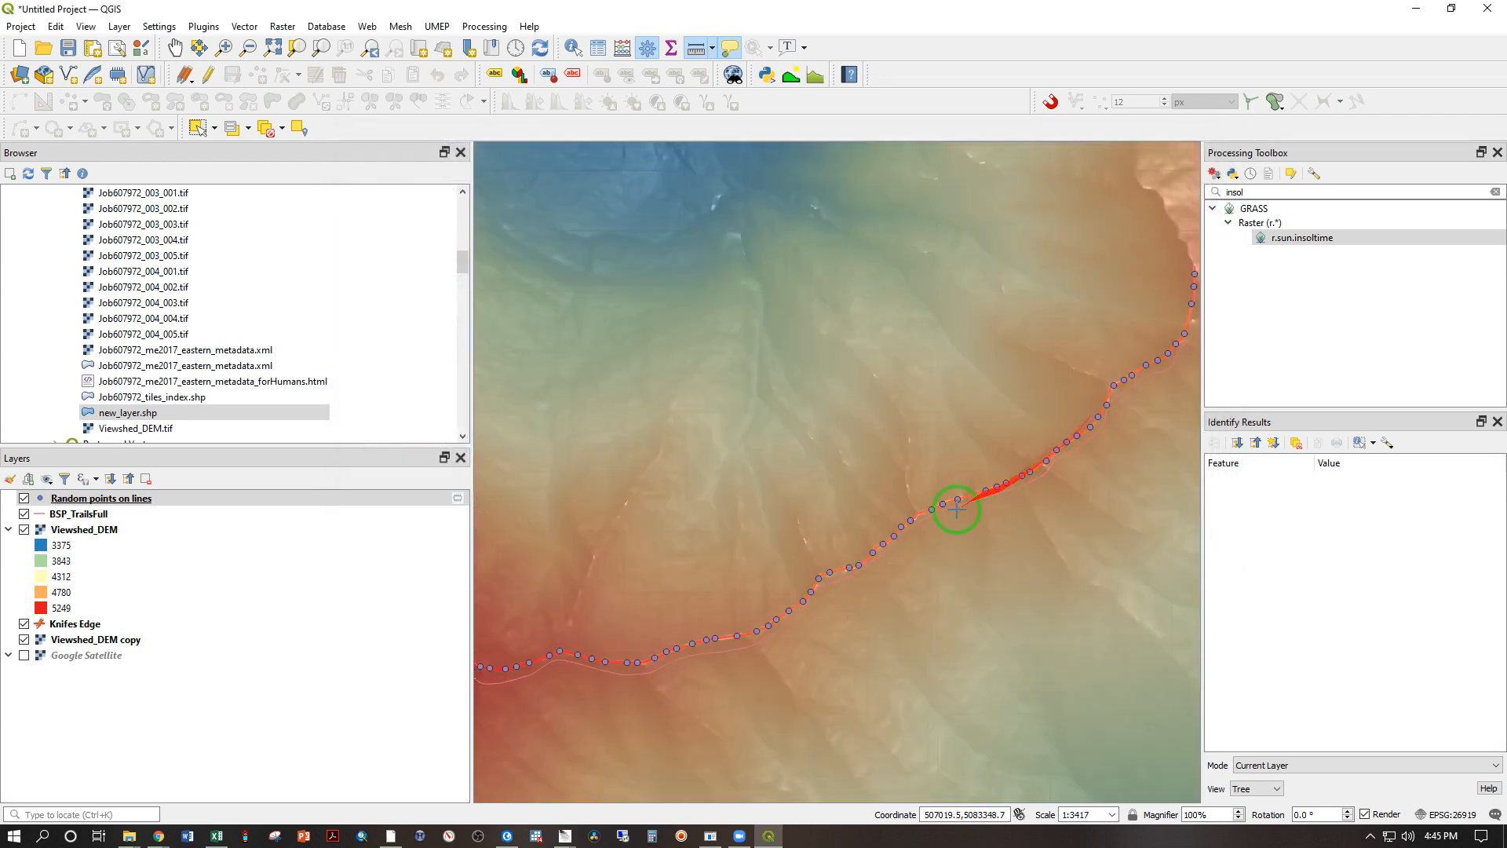
pyautogui.click(175, 47)
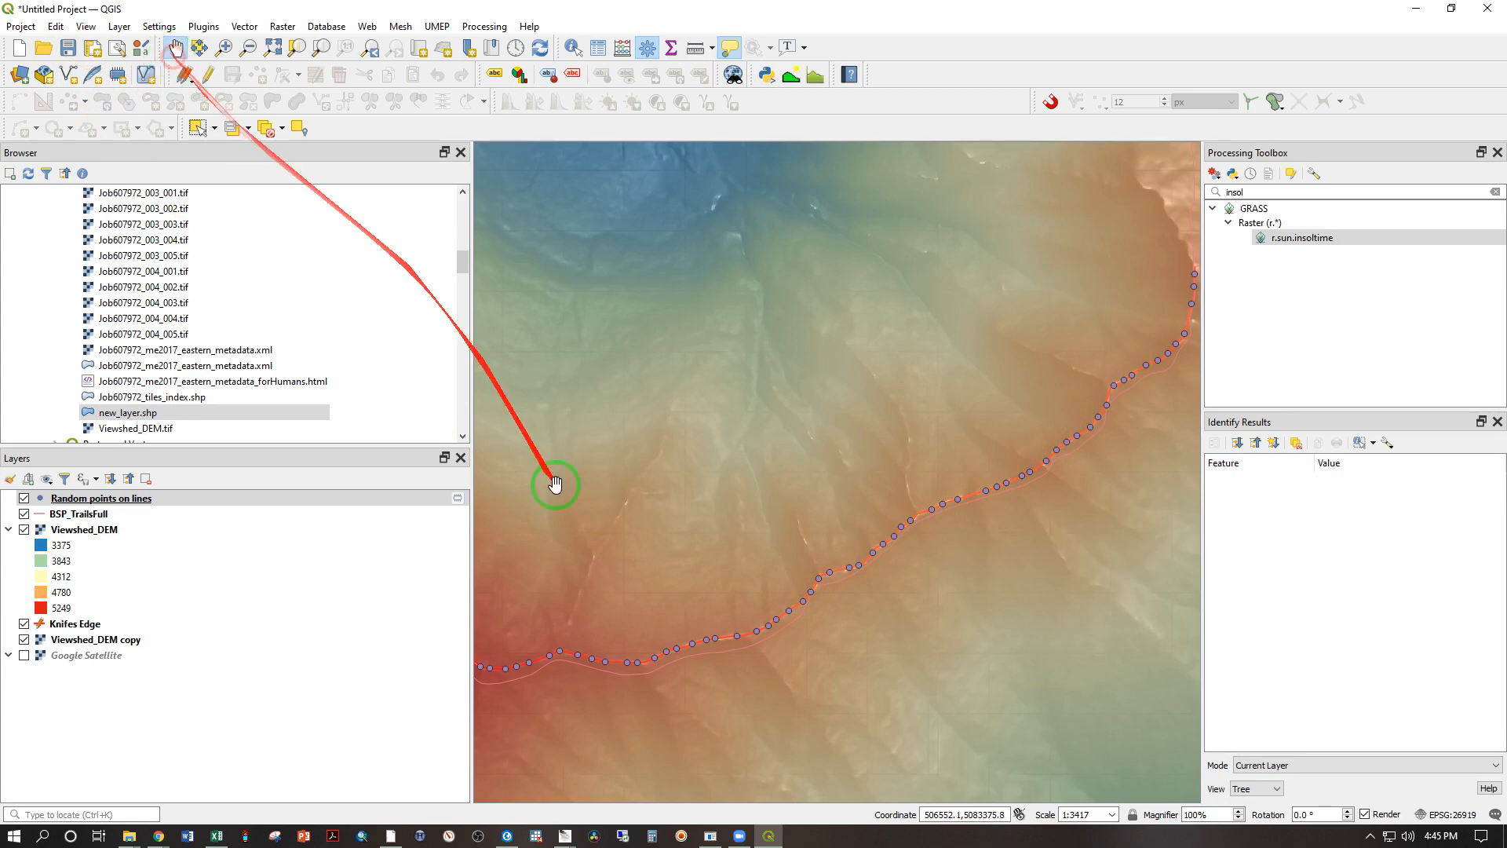
pyautogui.moveTo(555, 484); pyautogui.dragTo(874, 438)
pyautogui.moveTo(458, 440); pyautogui.dragTo(777, 537)
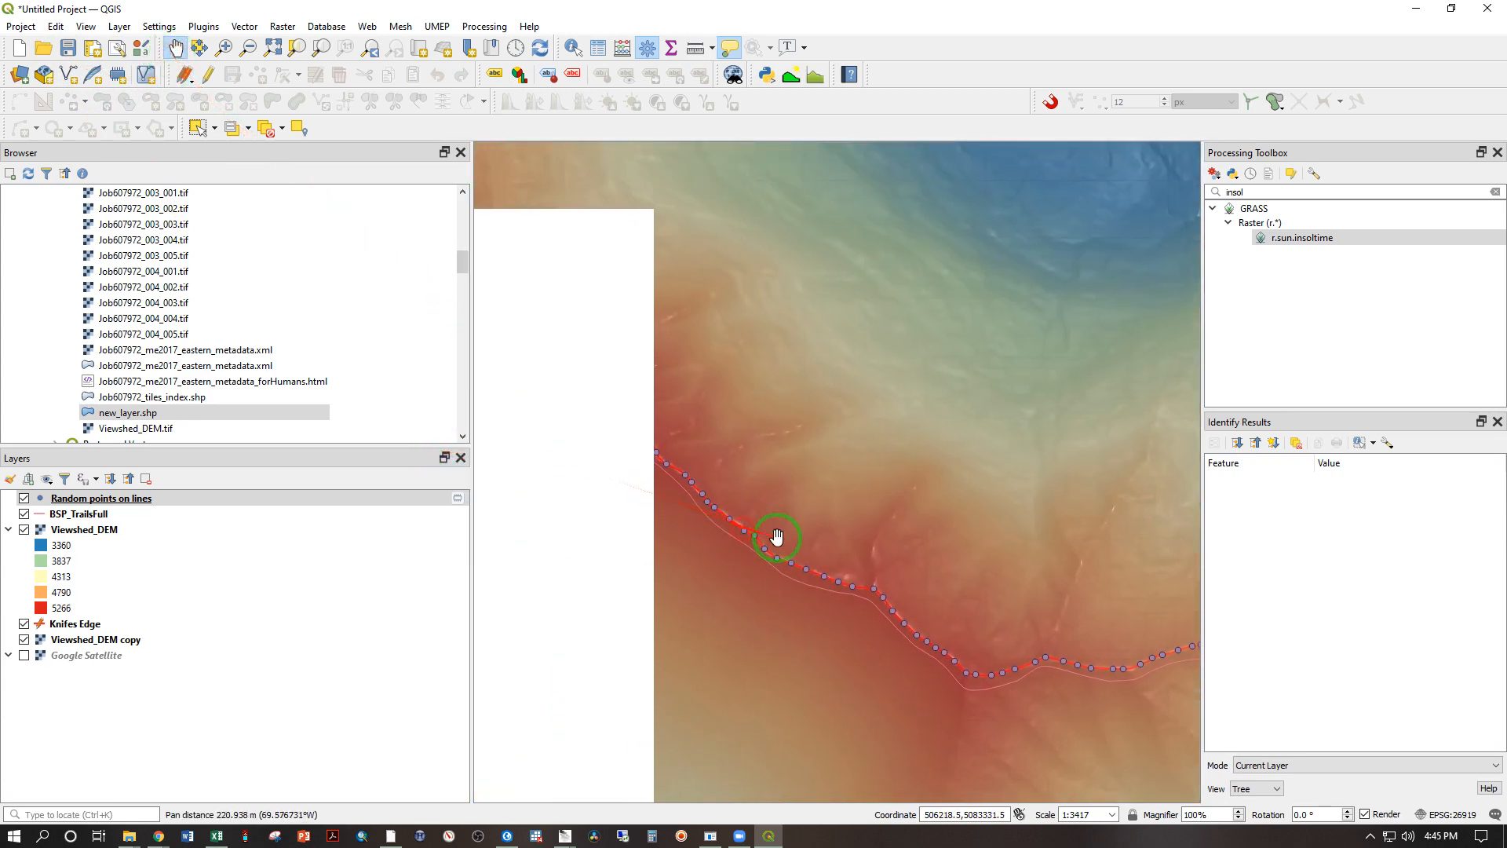
pyautogui.scroll(3, 624, 411)
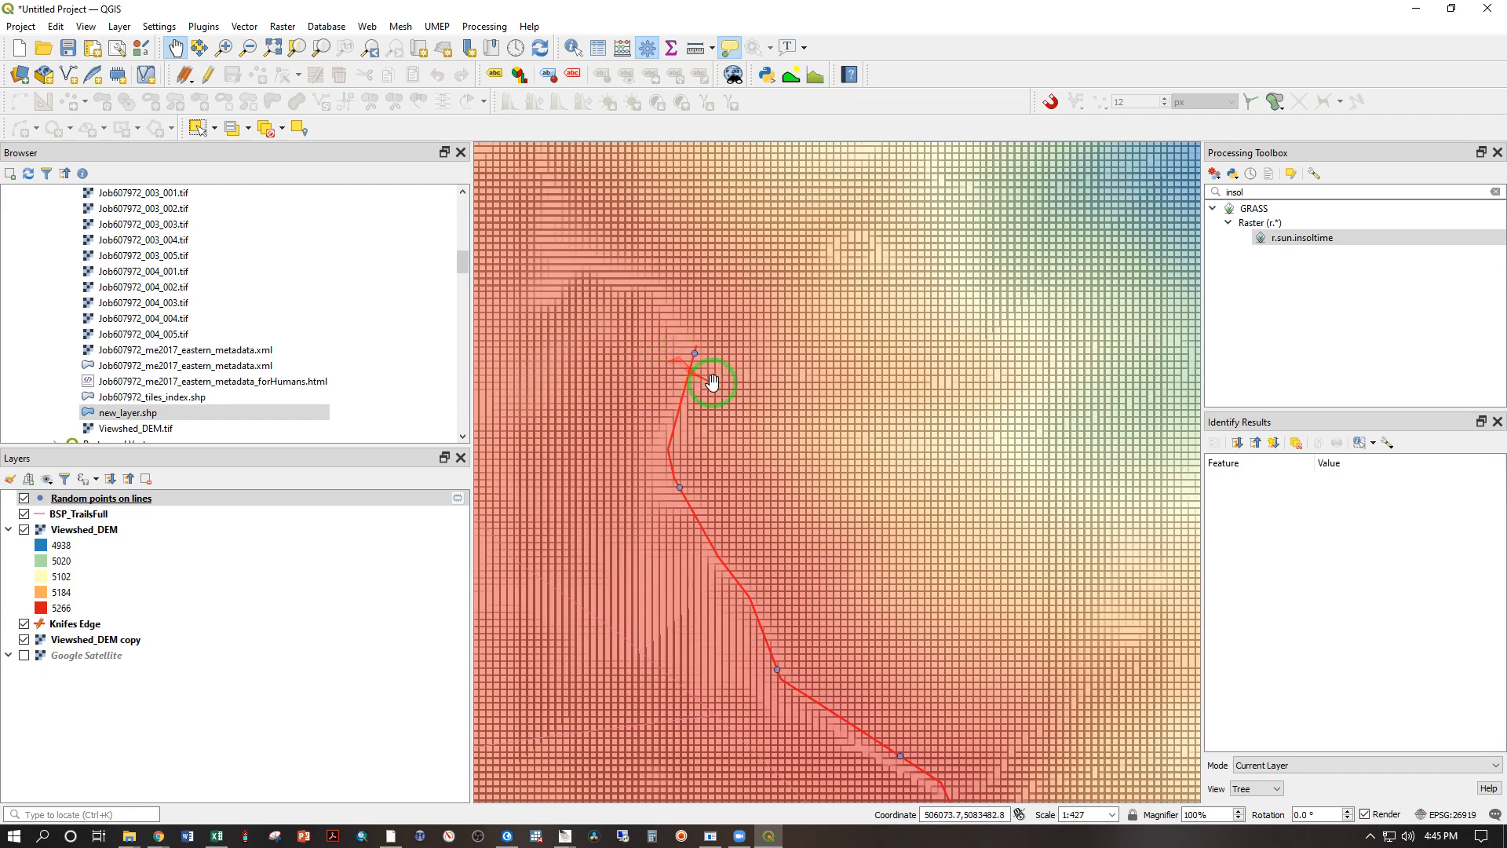
pyautogui.scroll(-3, 699, 368)
pyautogui.moveTo(1028, 581); pyautogui.dragTo(574, 391)
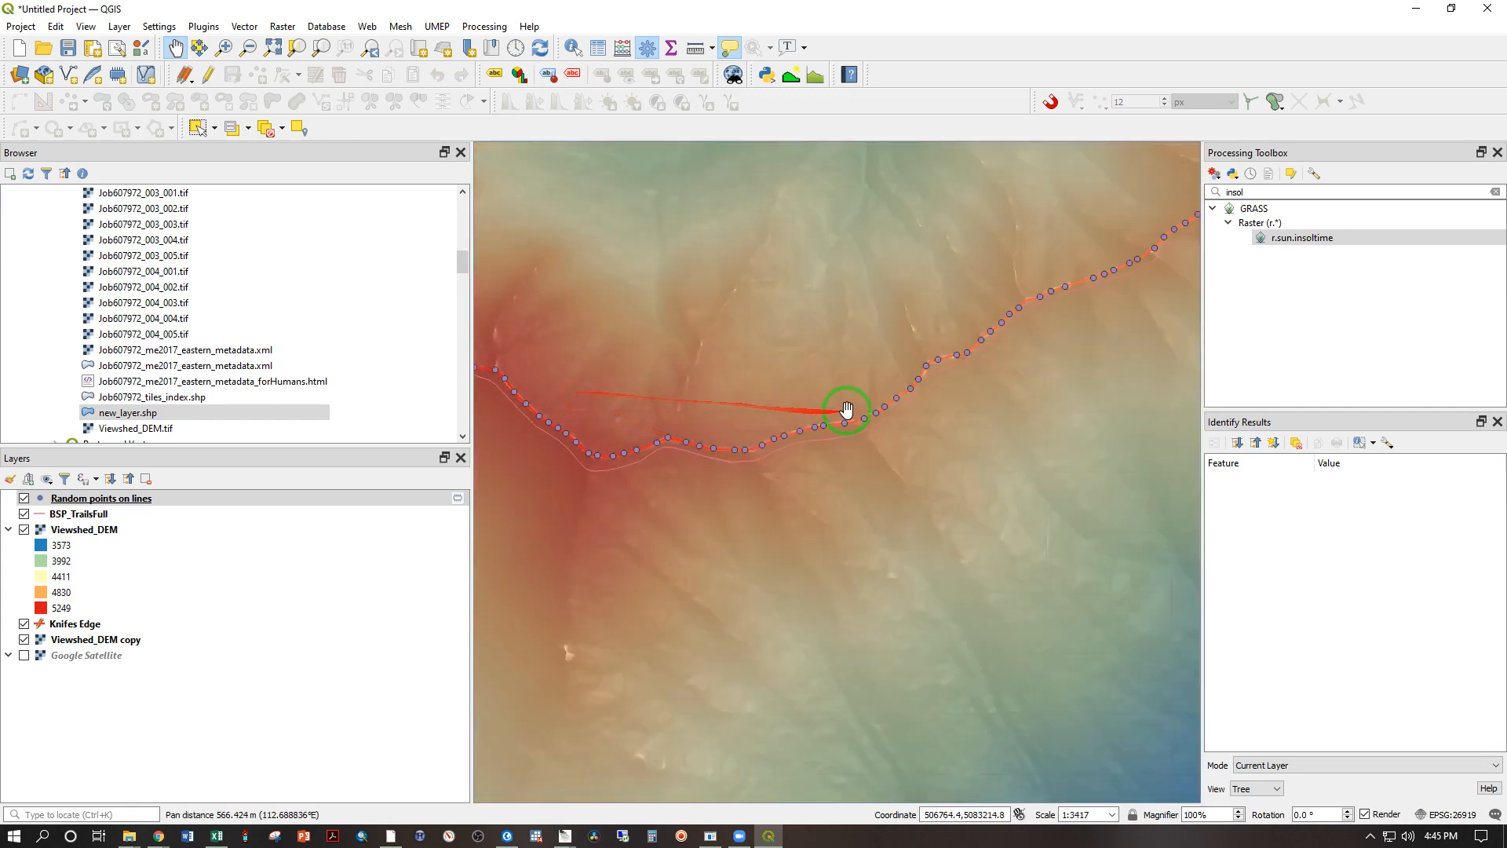
pyautogui.moveTo(916, 352); pyautogui.dragTo(656, 521)
pyautogui.moveTo(1014, 256); pyautogui.dragTo(947, 412)
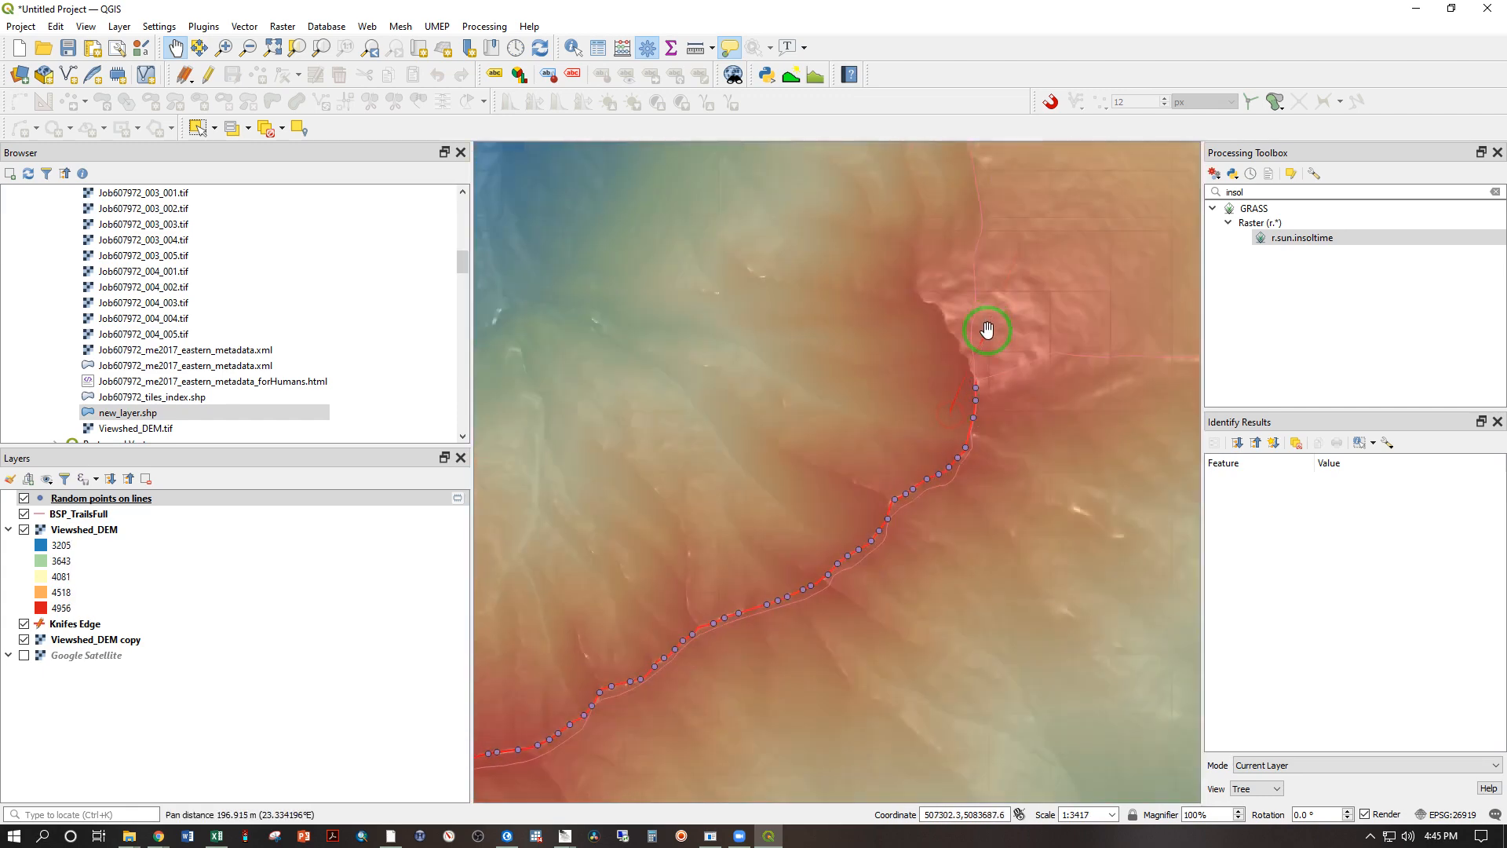
pyautogui.moveTo(709, 701); pyautogui.dragTo(880, 562)
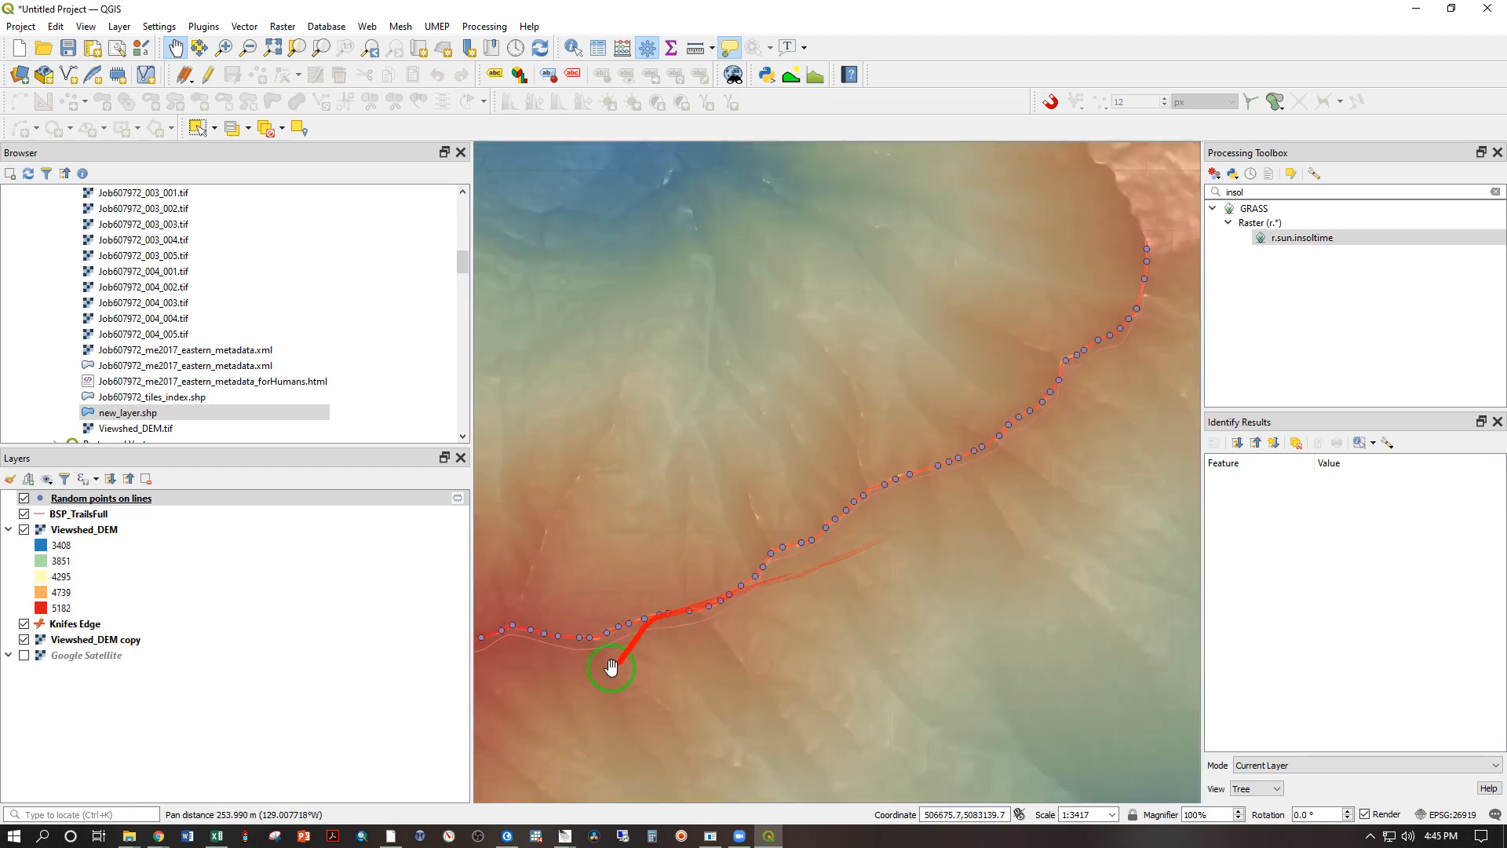
pyautogui.moveTo(611, 666); pyautogui.dragTo(776, 635)
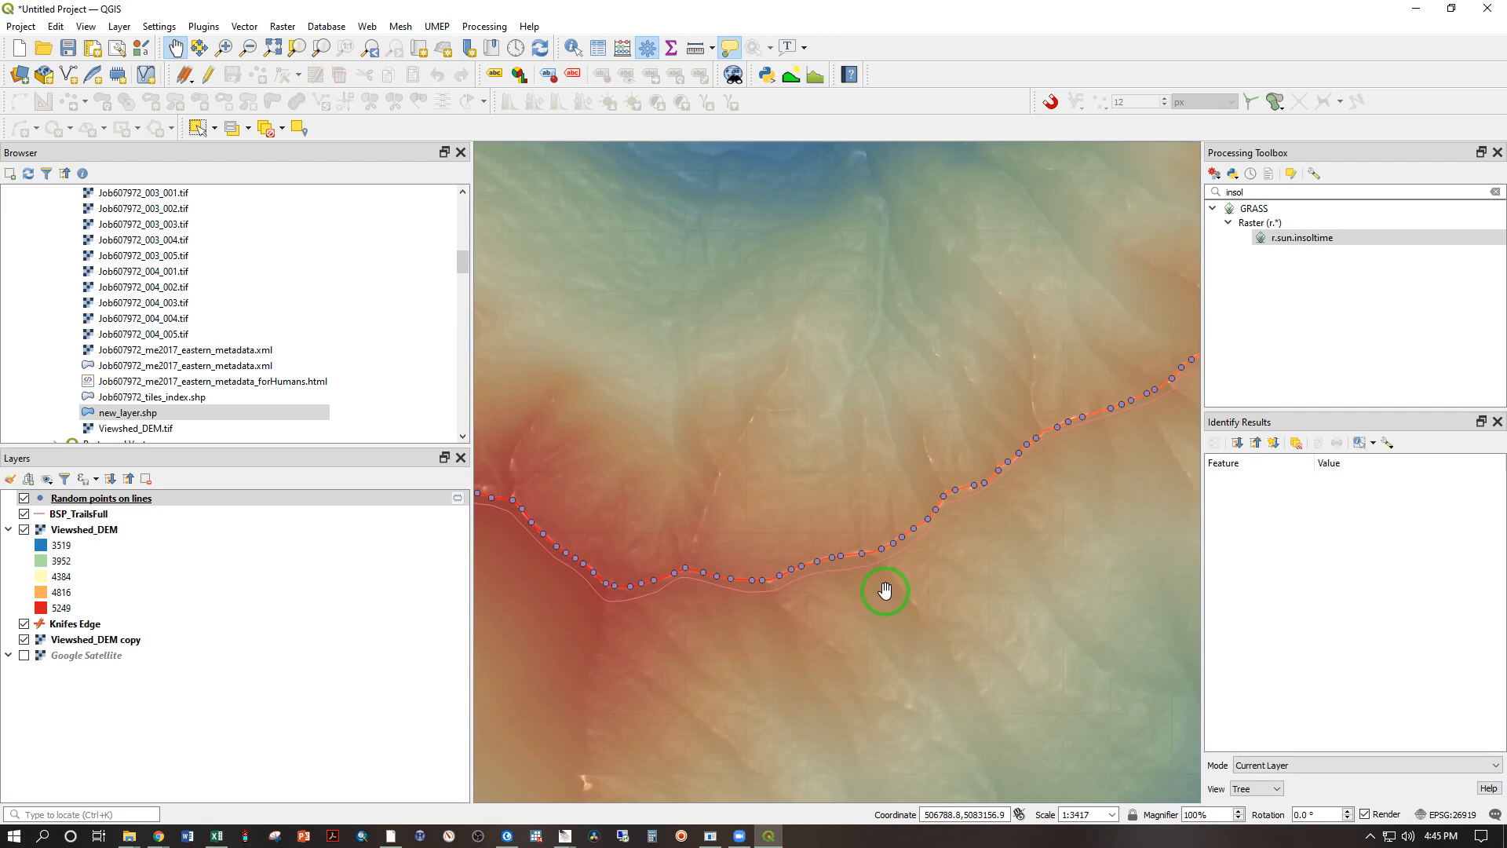
pyautogui.scroll(-1, 885, 590)
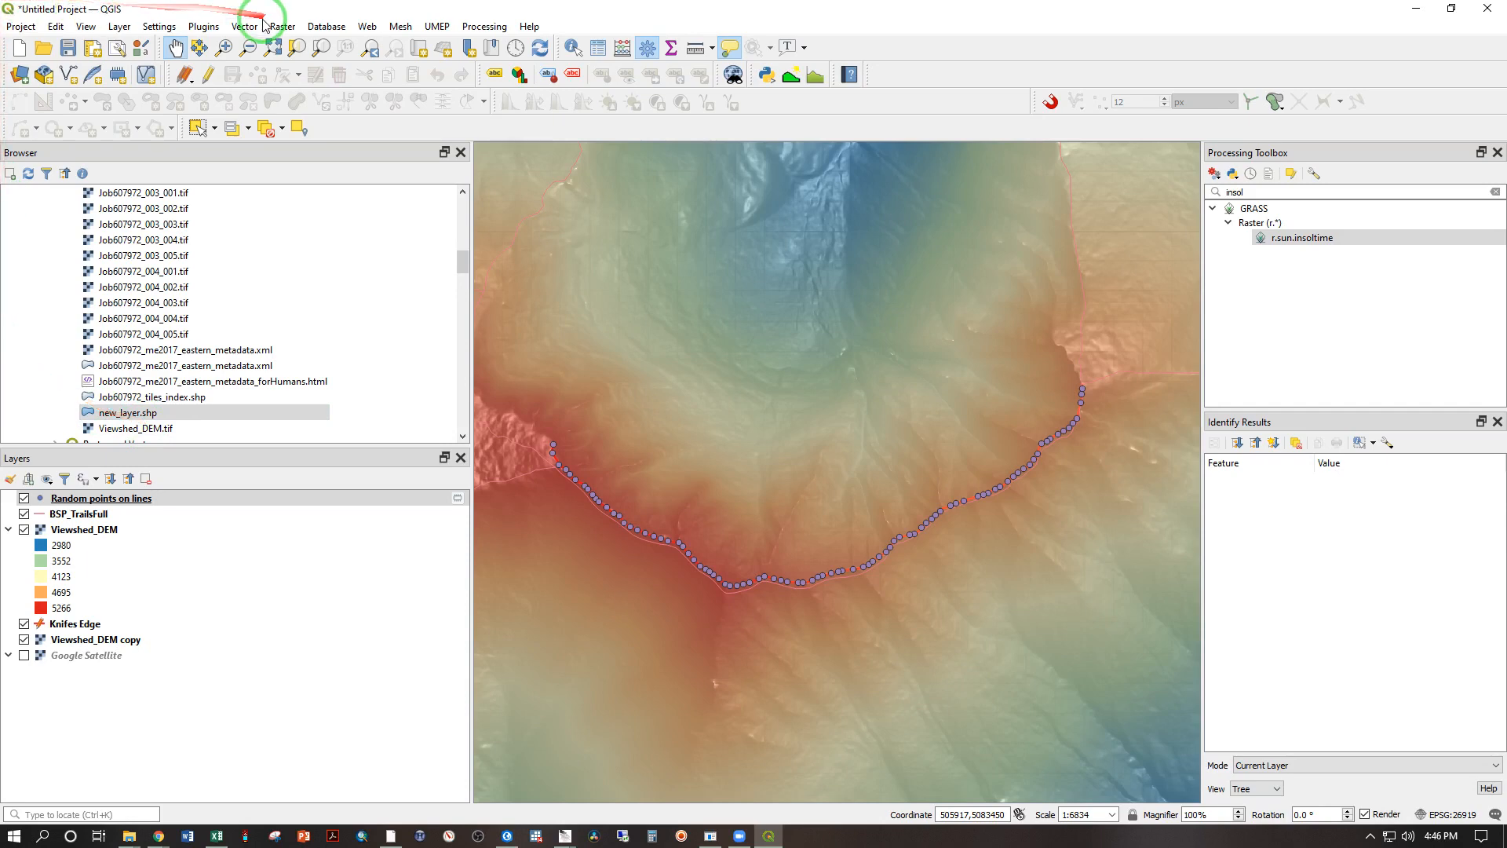
# Step: Uninstall the Visibility Analysis plugin from the installed plugins
pyautogui.click(204, 28)
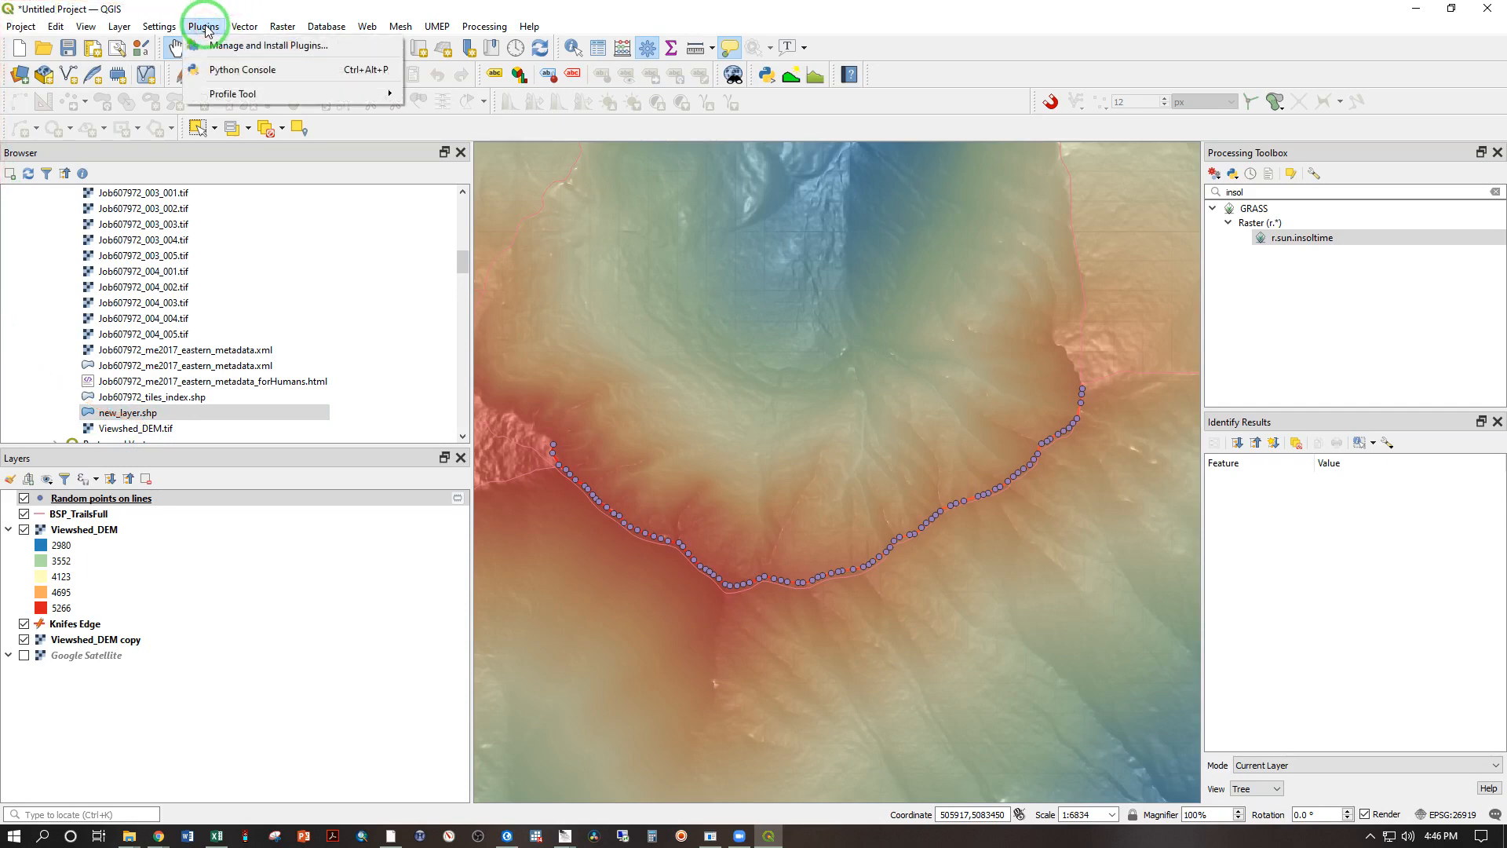
pyautogui.click(212, 47)
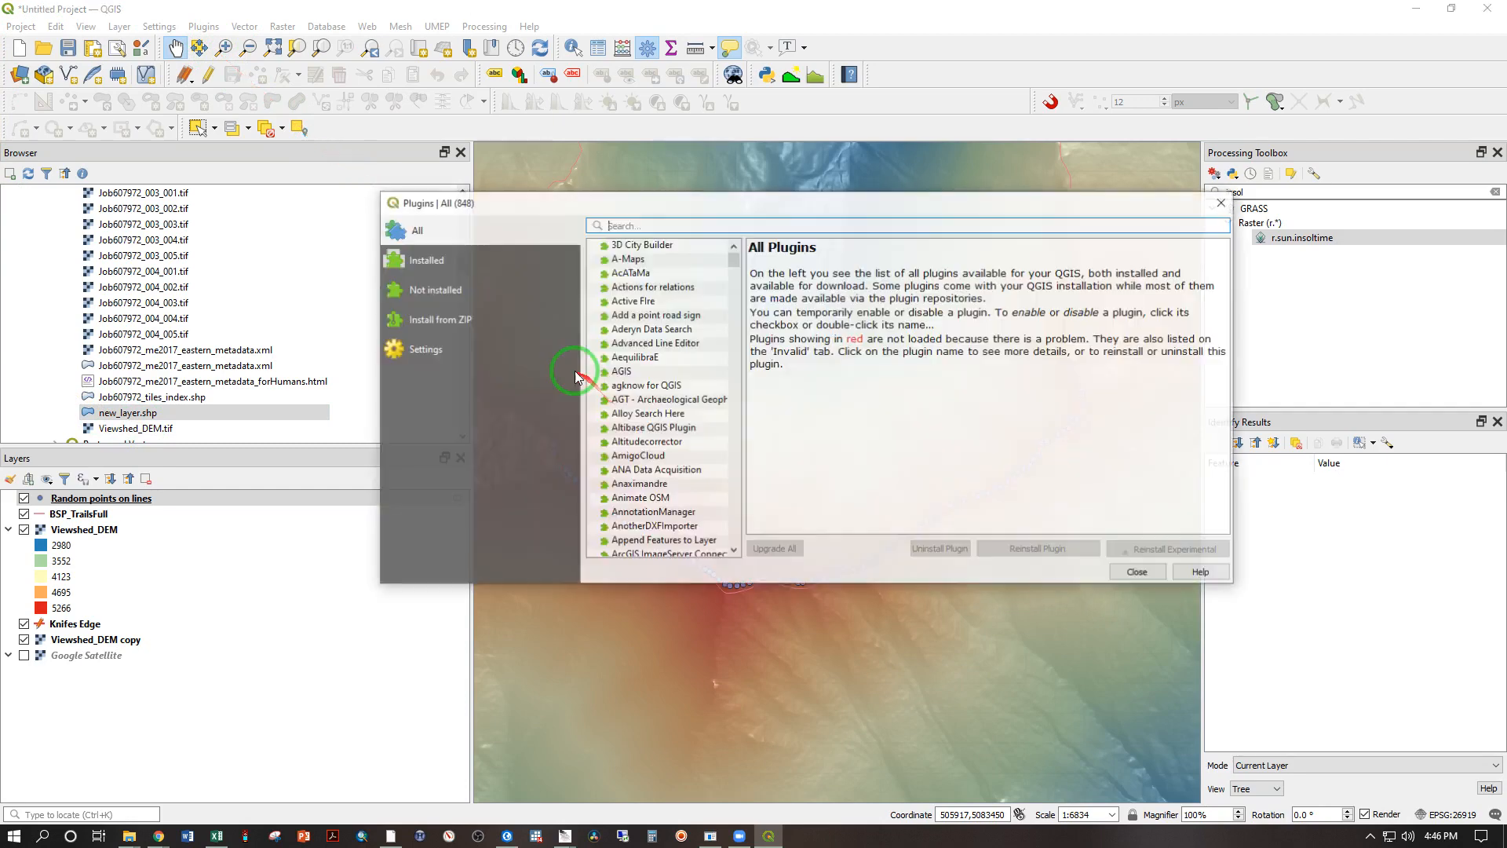
pyautogui.click(429, 266)
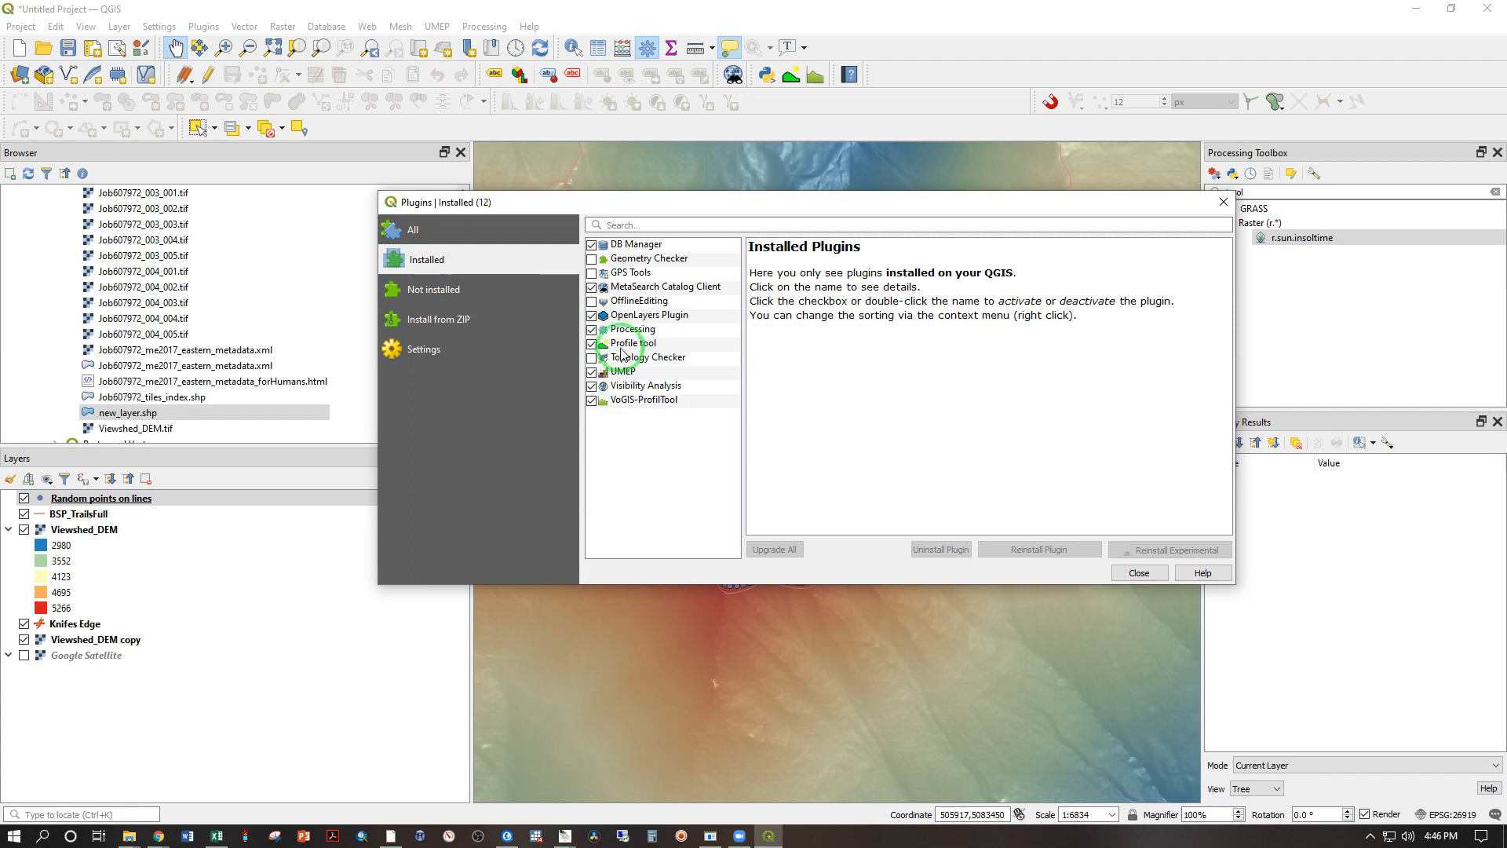
pyautogui.click(624, 387)
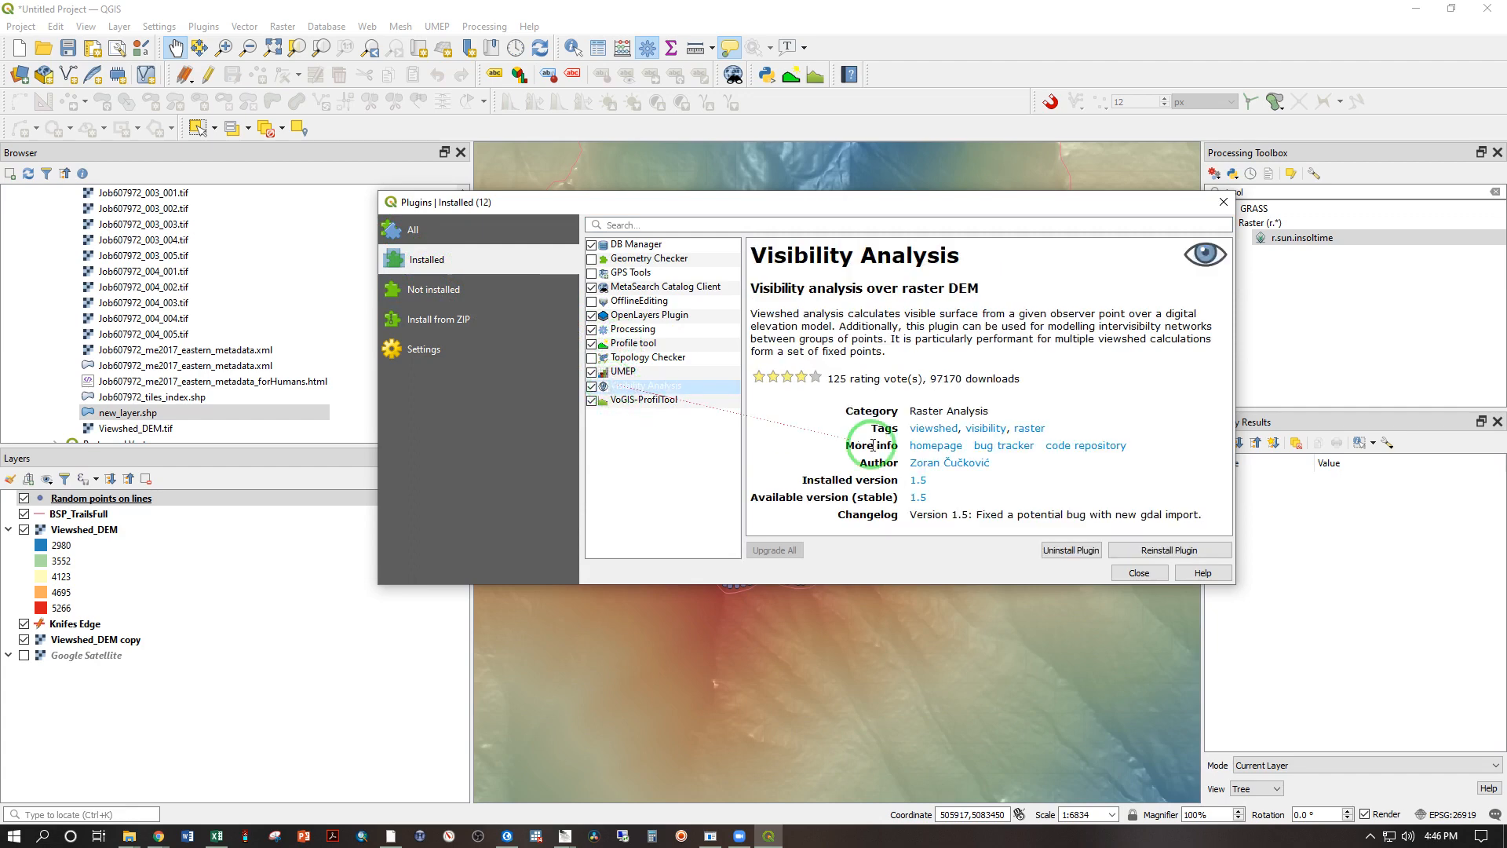
pyautogui.click(1071, 551)
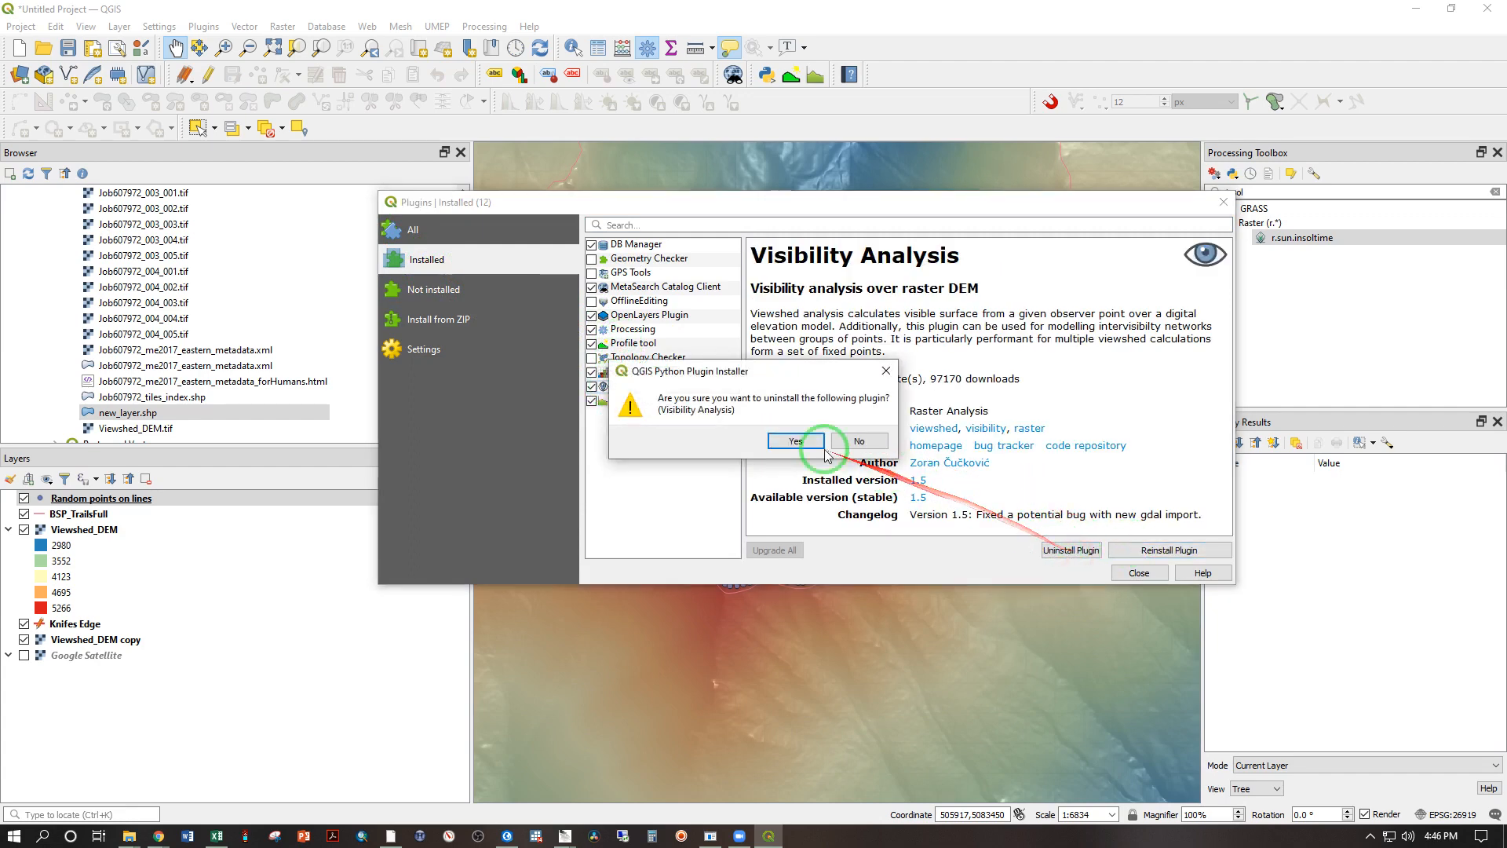
pyautogui.click(794, 440)
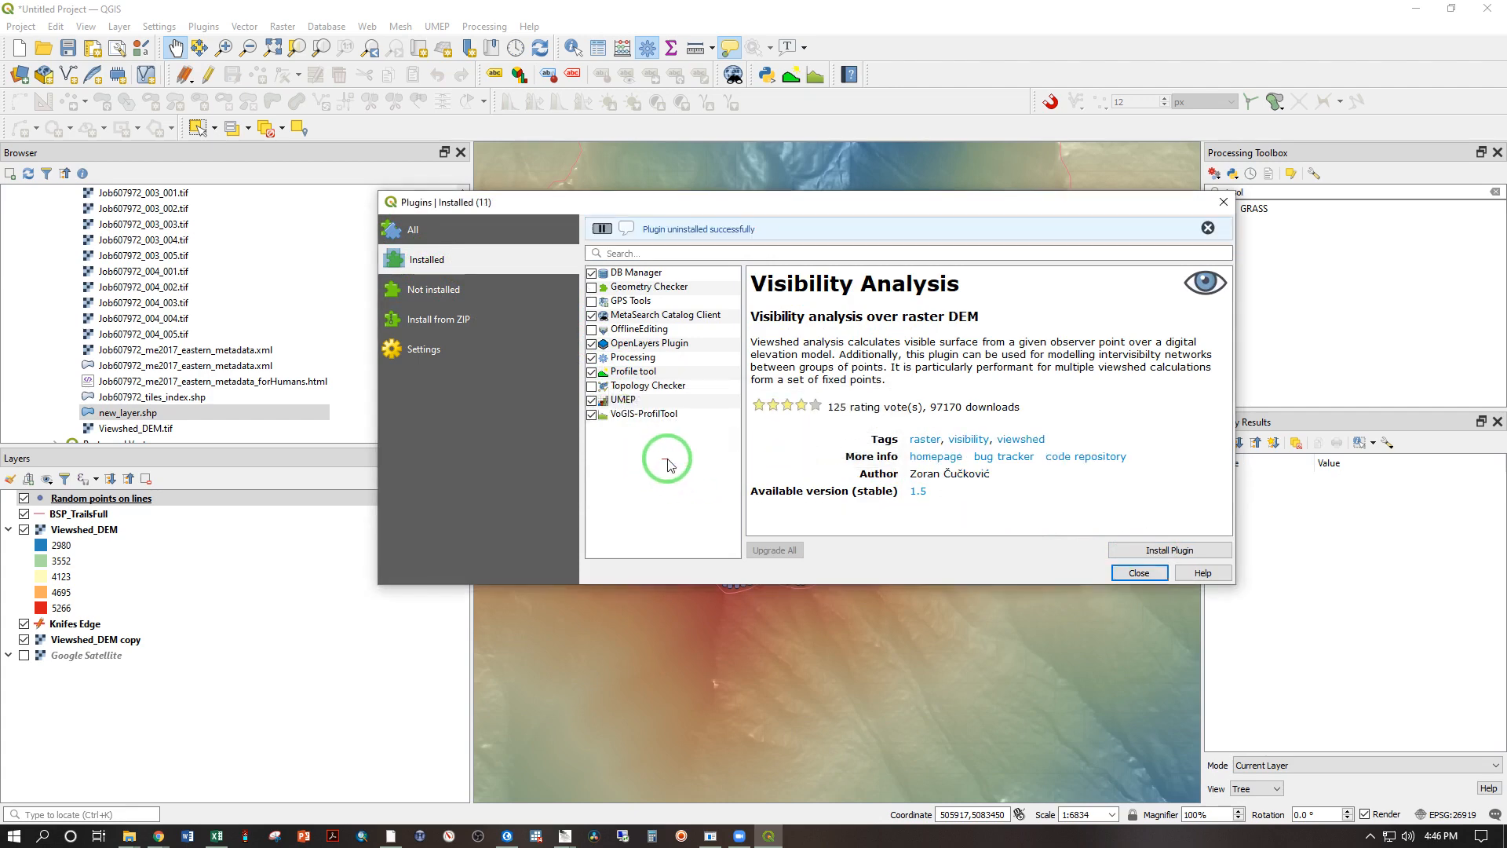
# Step: Search all available plugins for "Visibility analys" and install the Visibility Analysis plugin
pyautogui.click(407, 231)
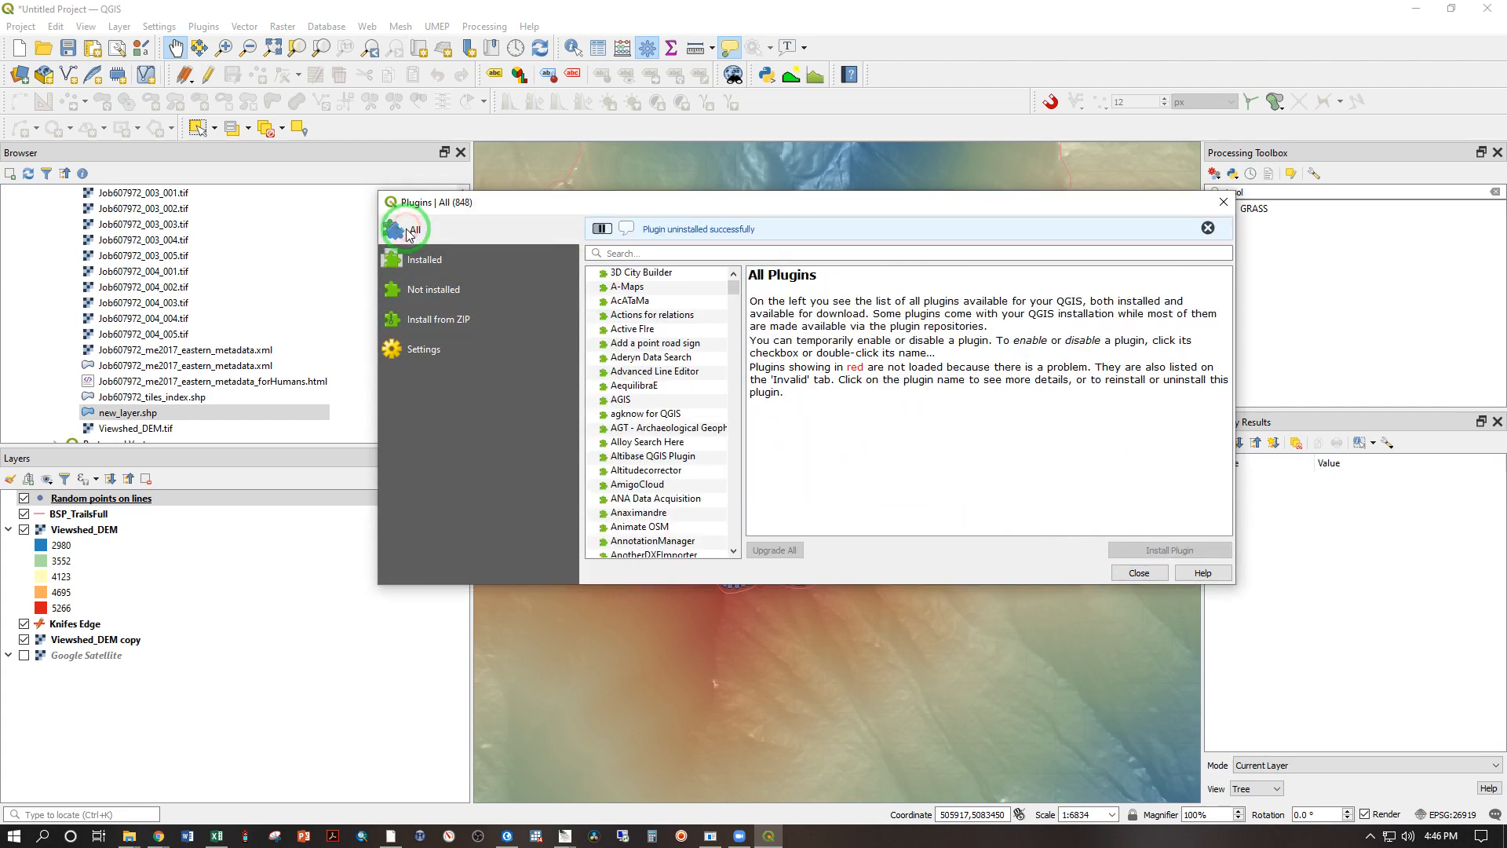
pyautogui.click(624, 251)
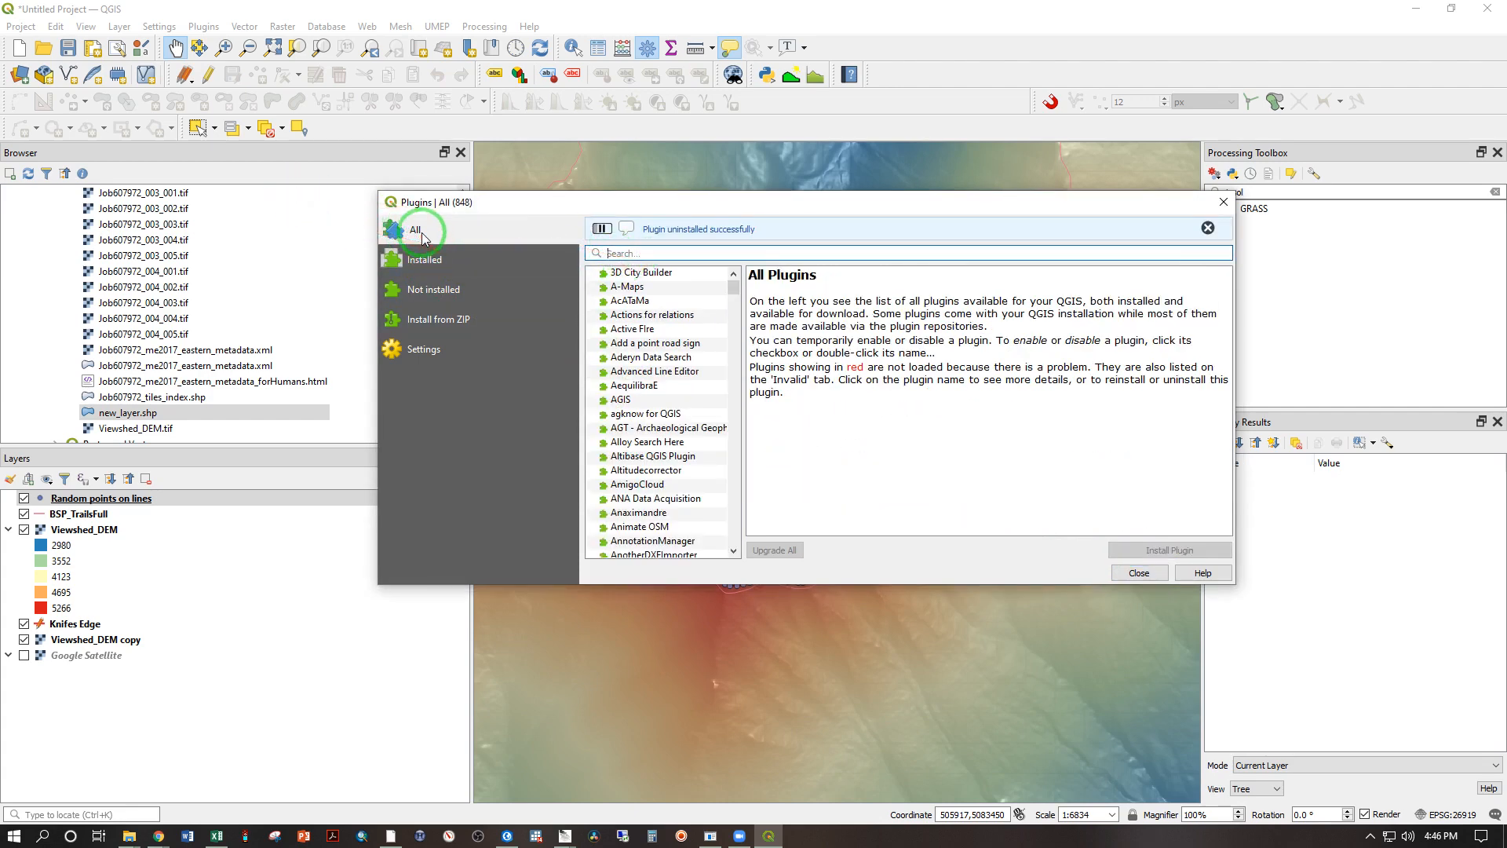
pyautogui.write('Vis')
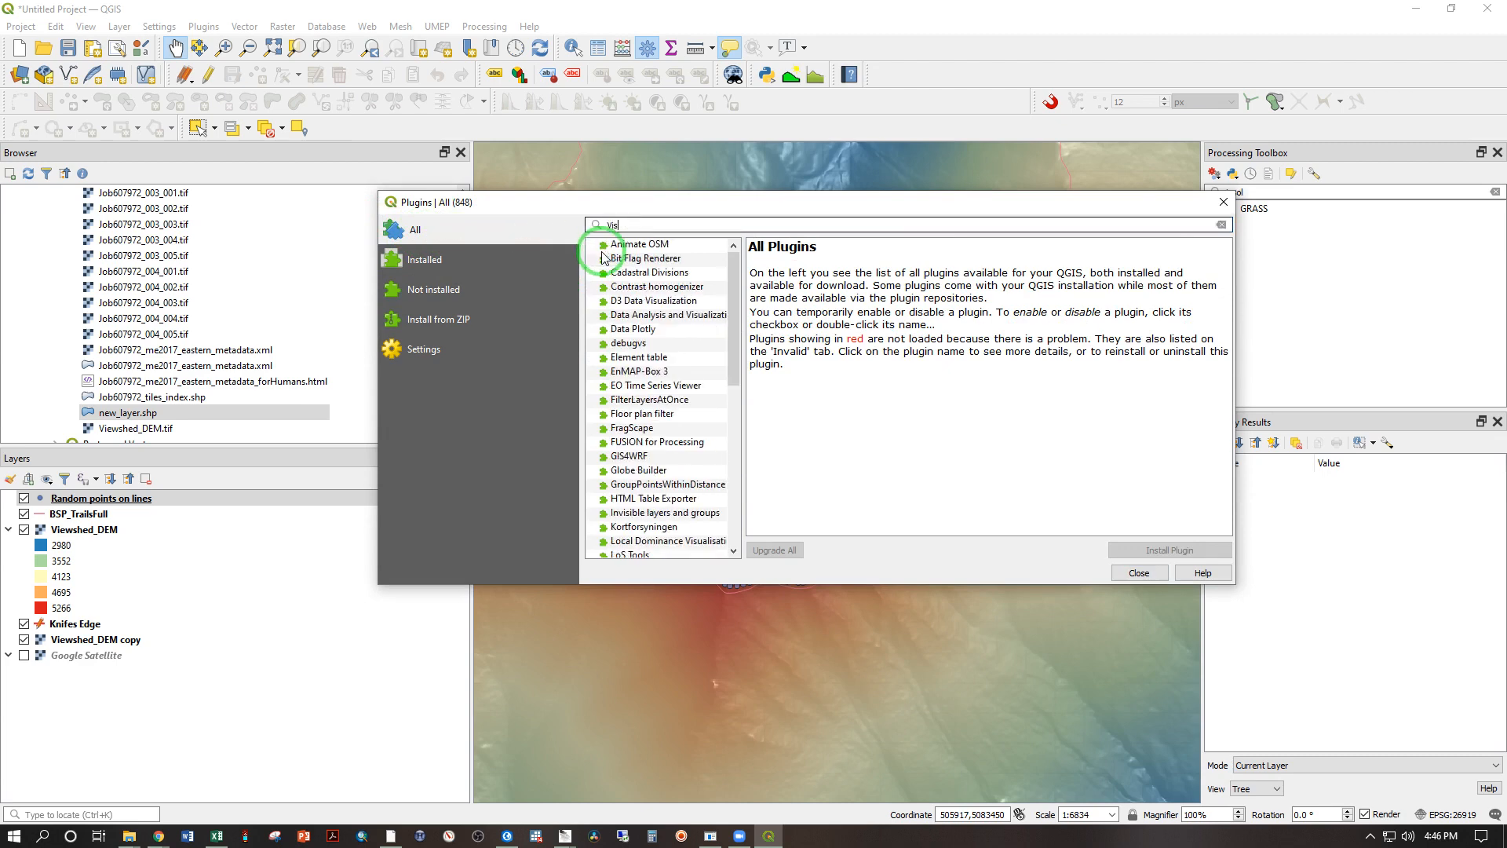
pyautogui.write('ibility analys')
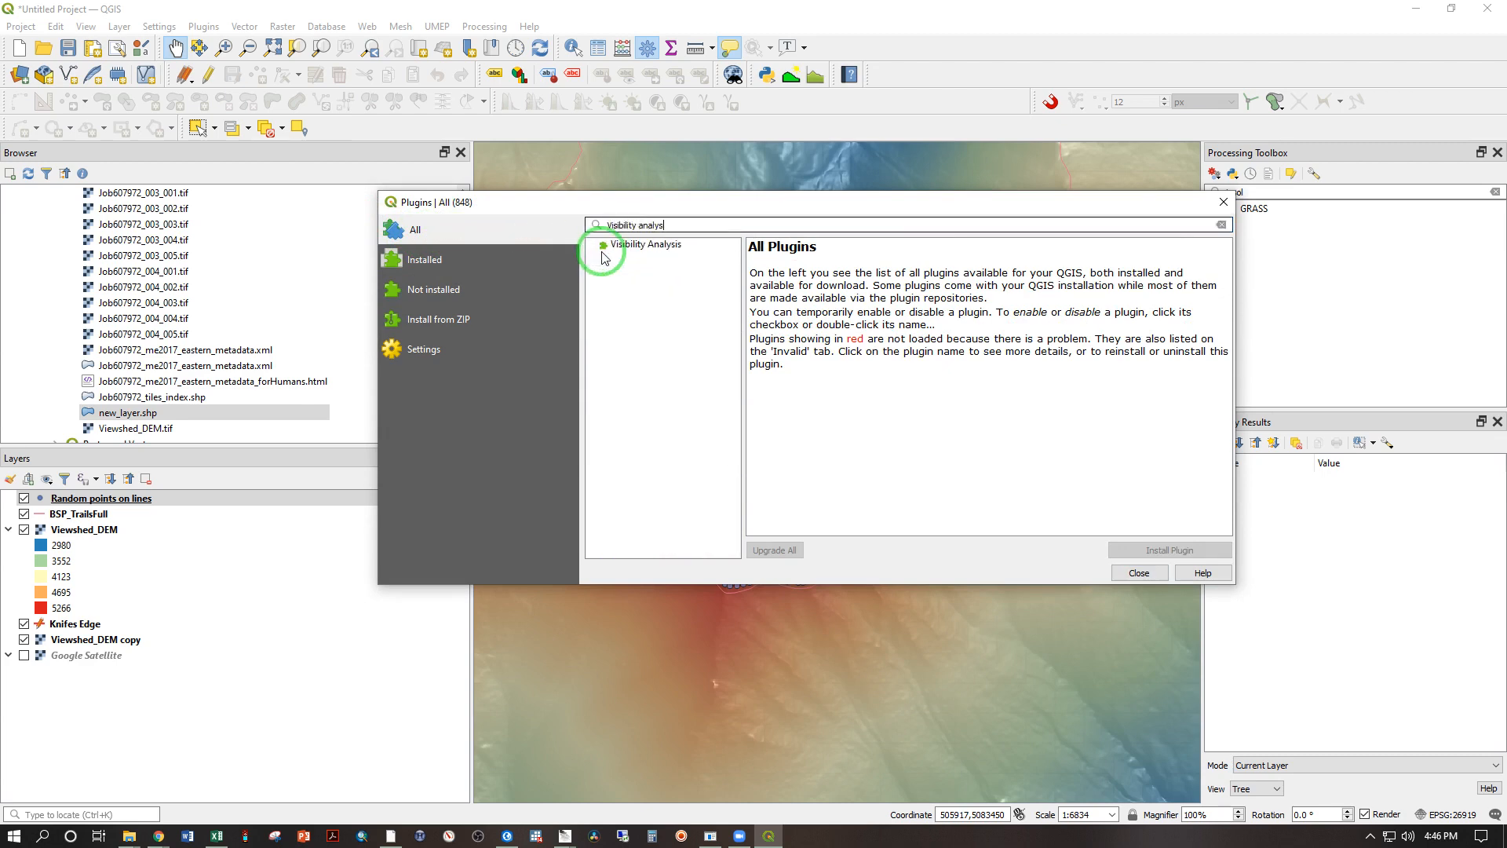
pyautogui.click(602, 250)
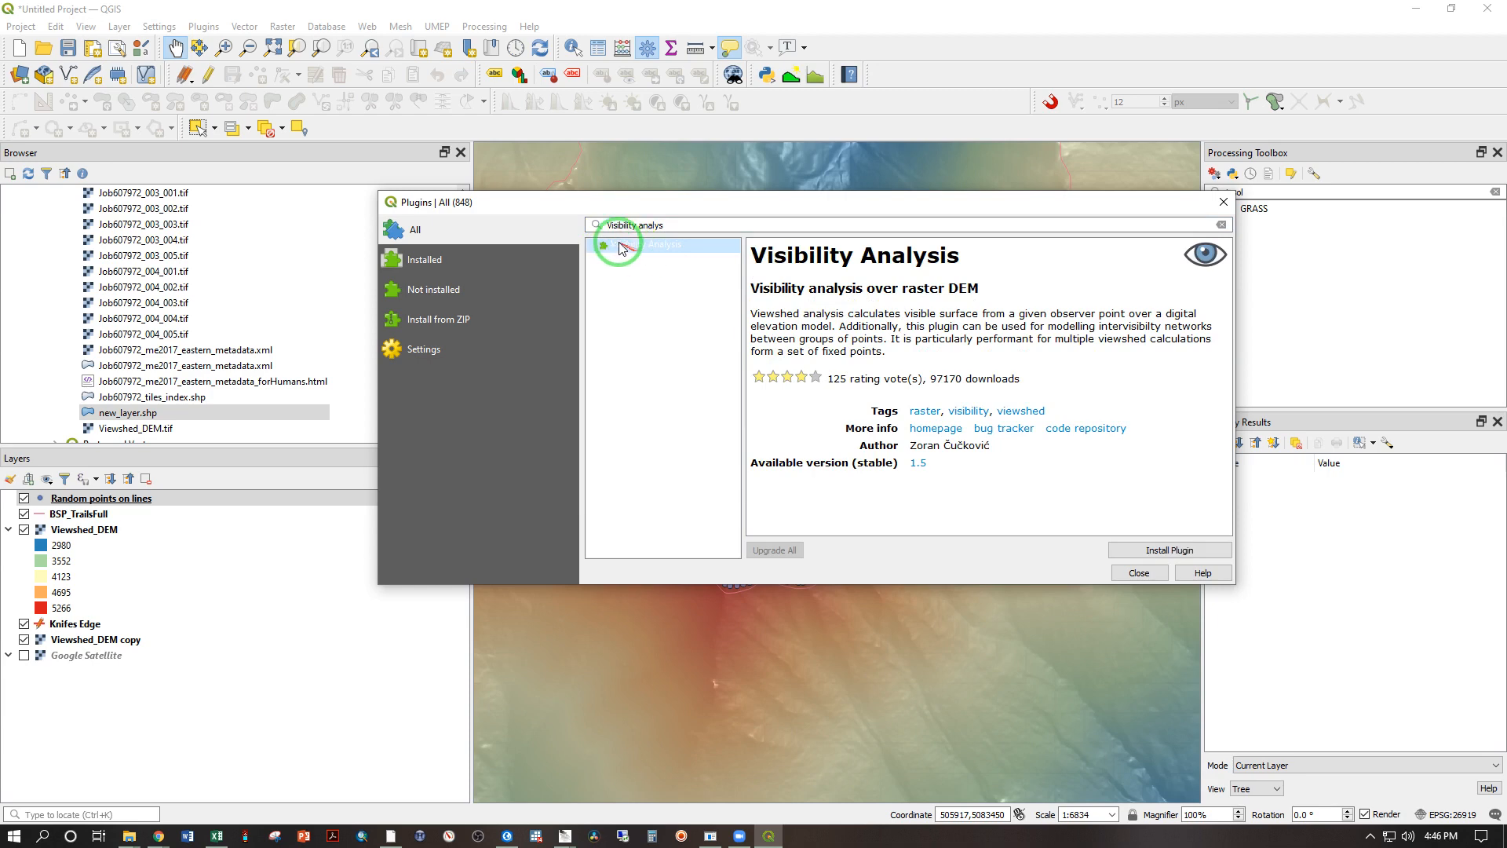
pyautogui.click(1169, 549)
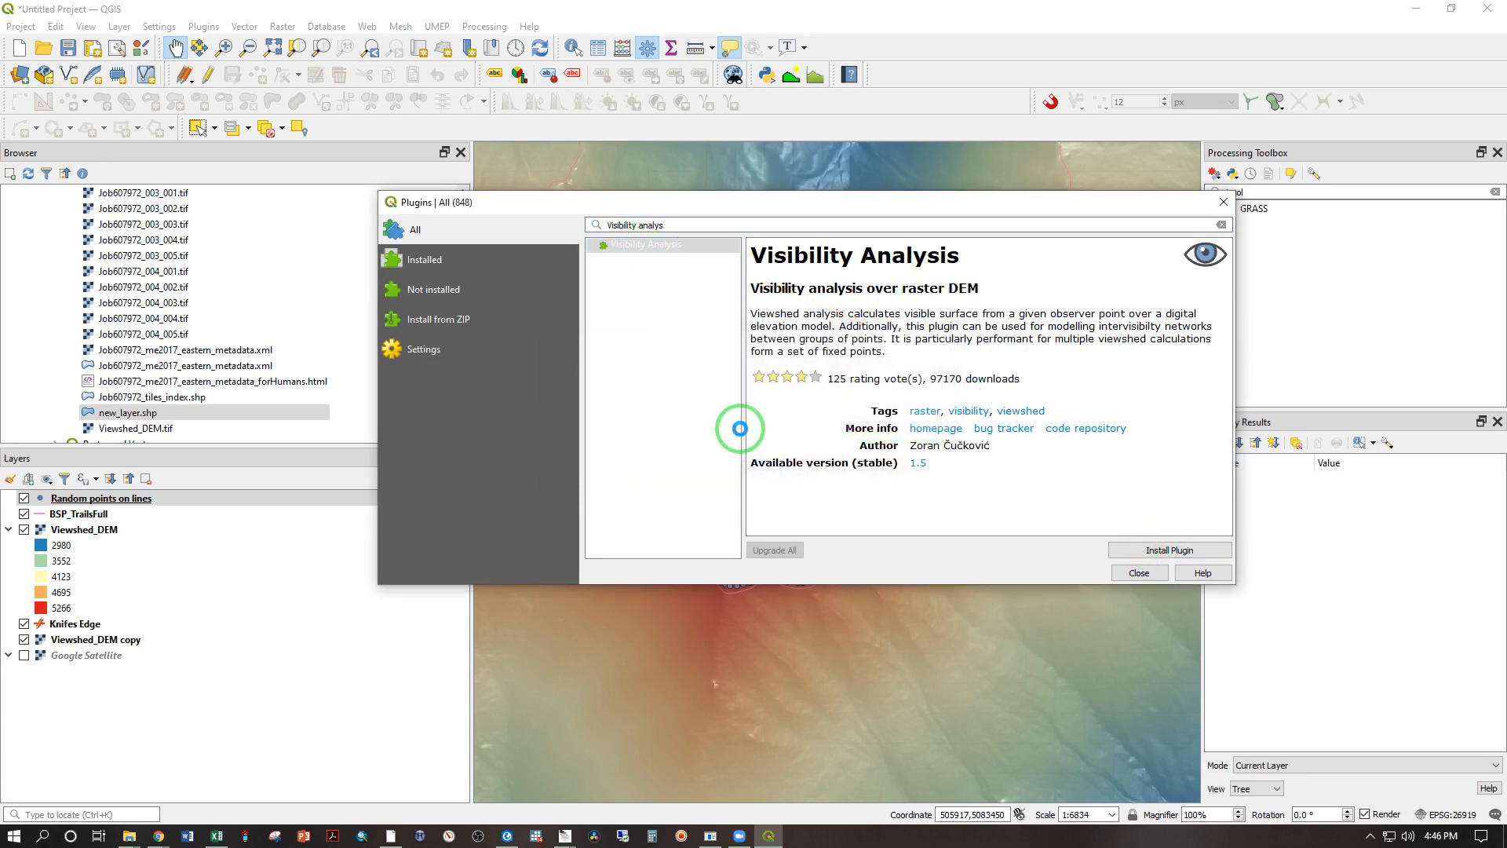
# Step: Close the plugin manager and check that the Processing Toolbox is enabled among the available panels
pyautogui.click(1128, 575)
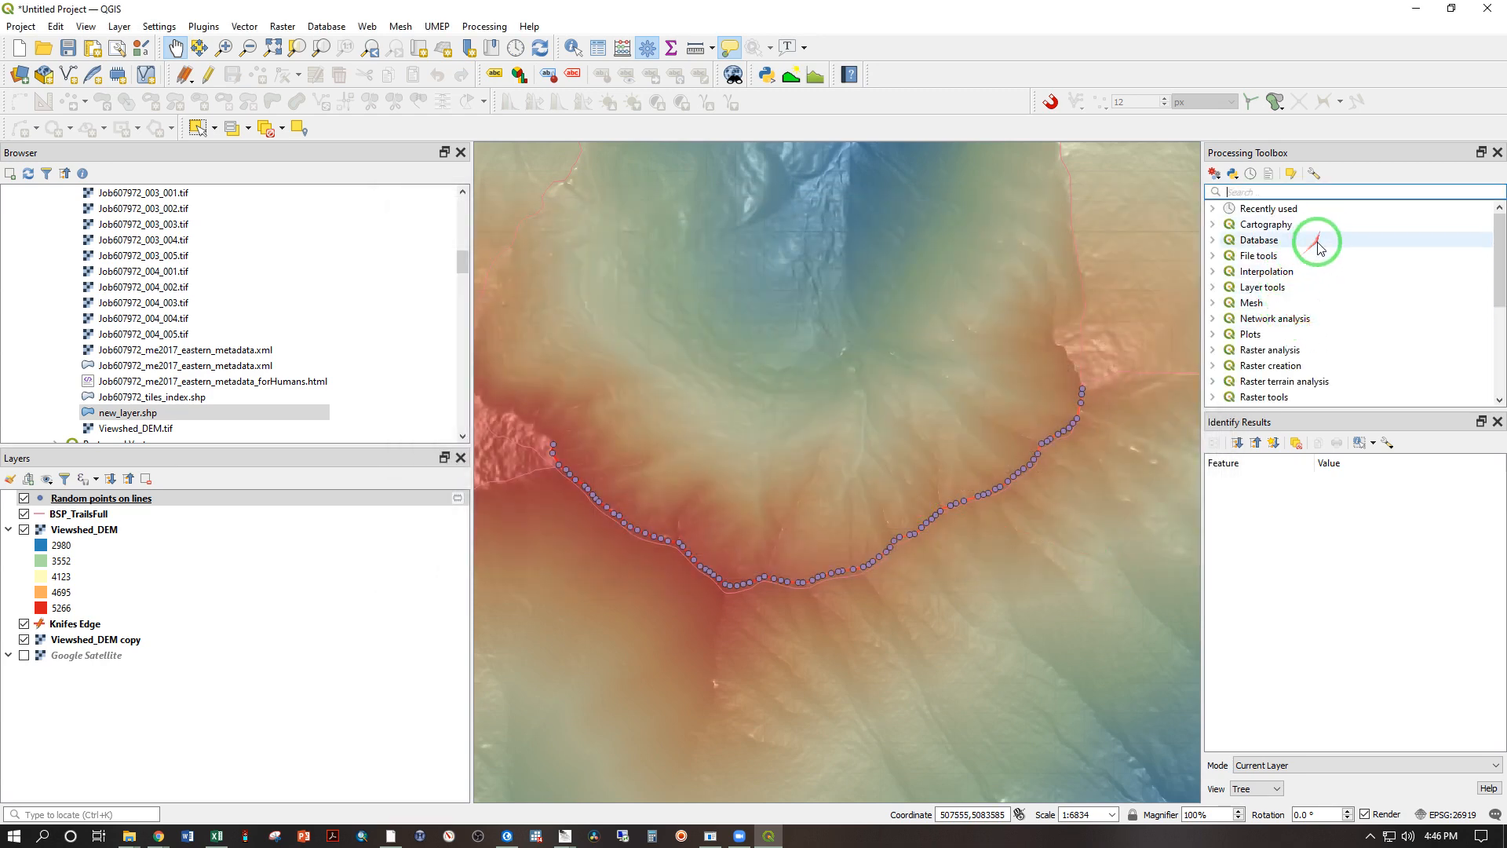
pyautogui.scroll(-4, 1275, 247)
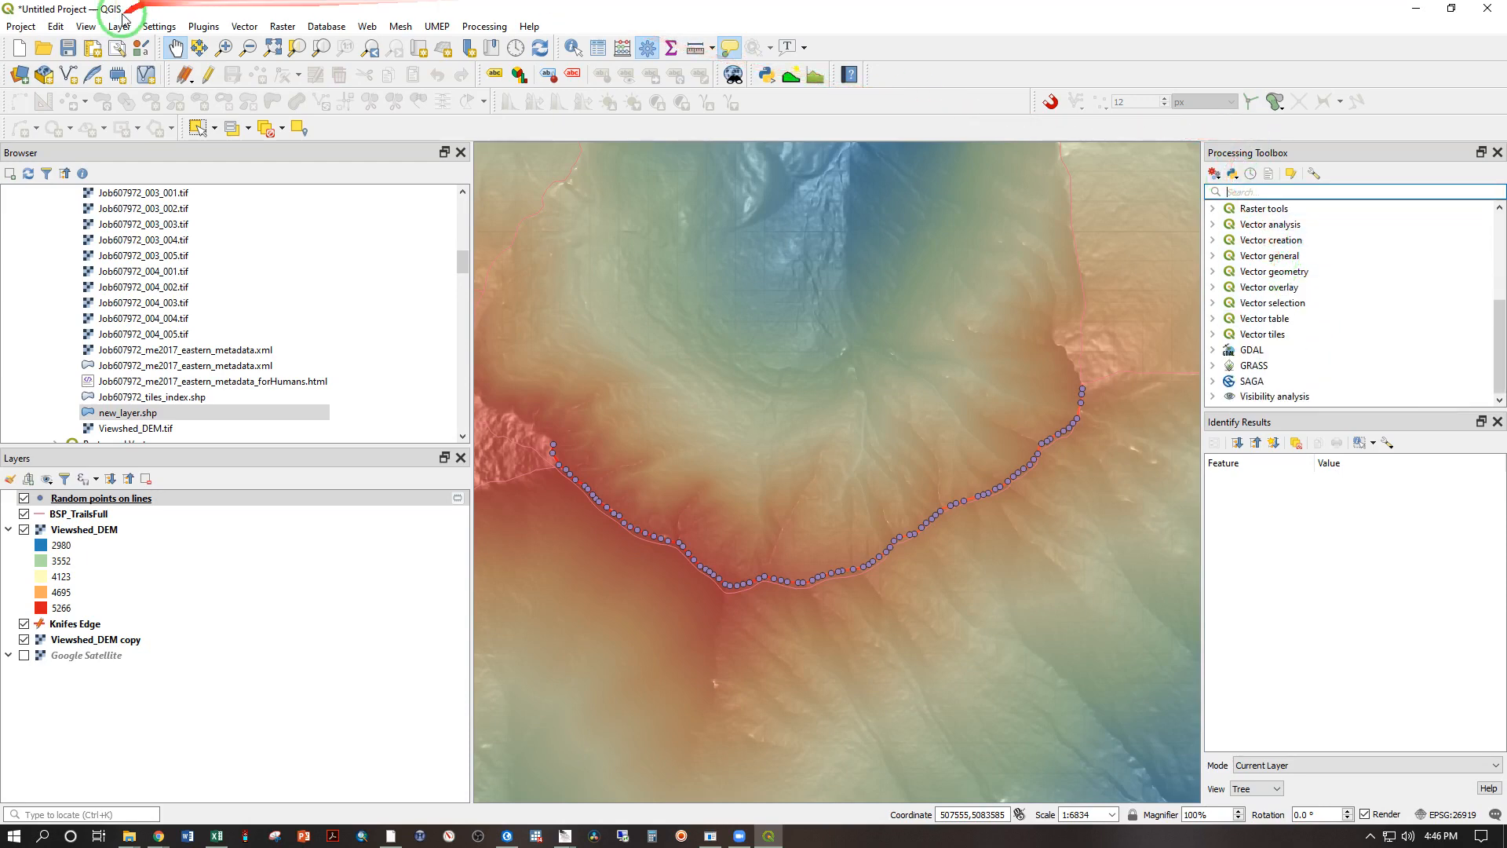
pyautogui.click(85, 27)
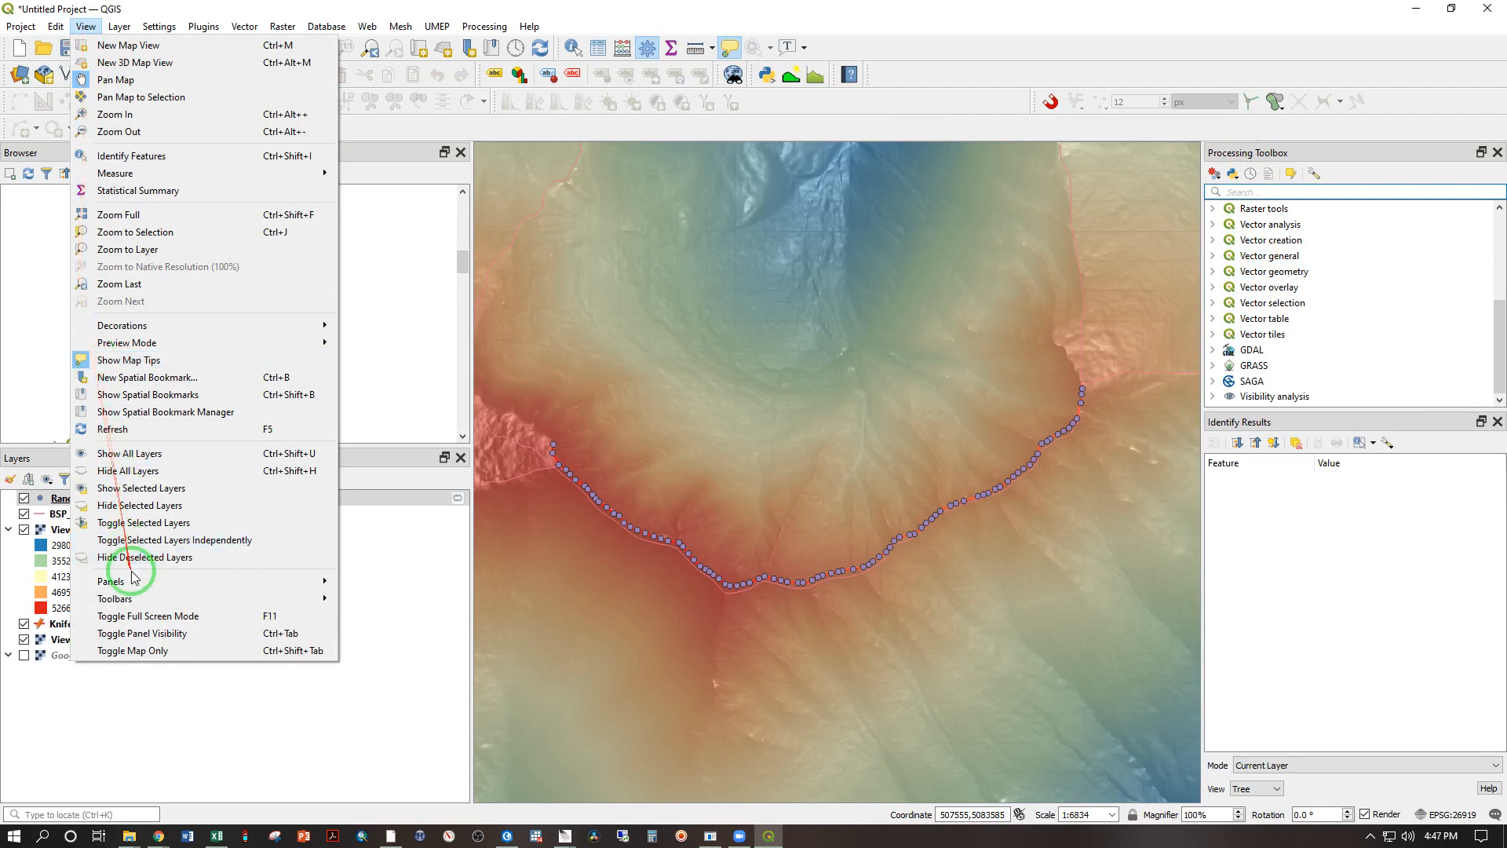
pyautogui.click(143, 594)
pyautogui.moveTo(150, 580)
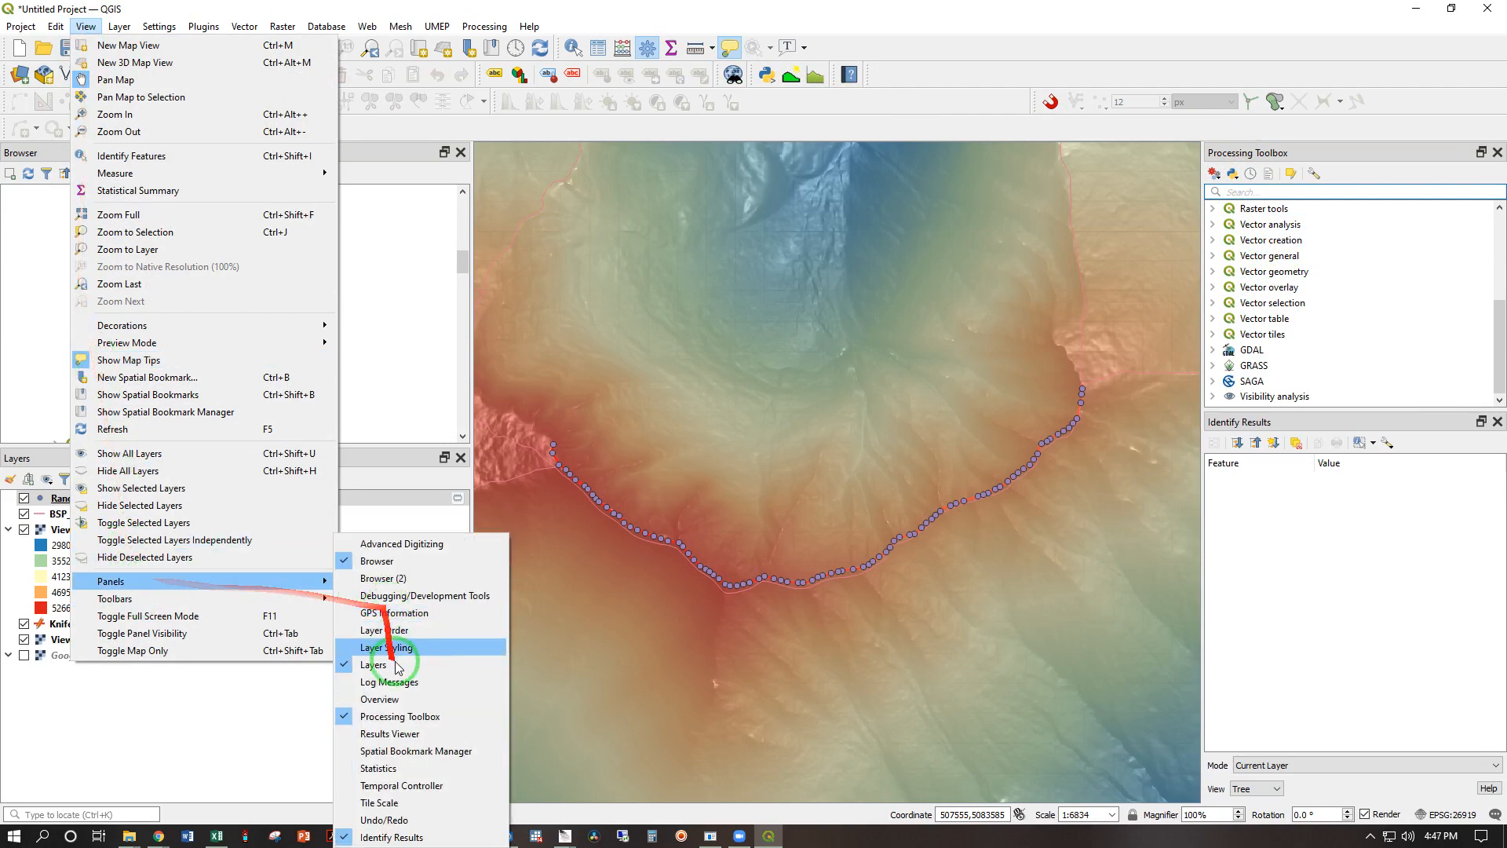
pyautogui.click(1288, 302)
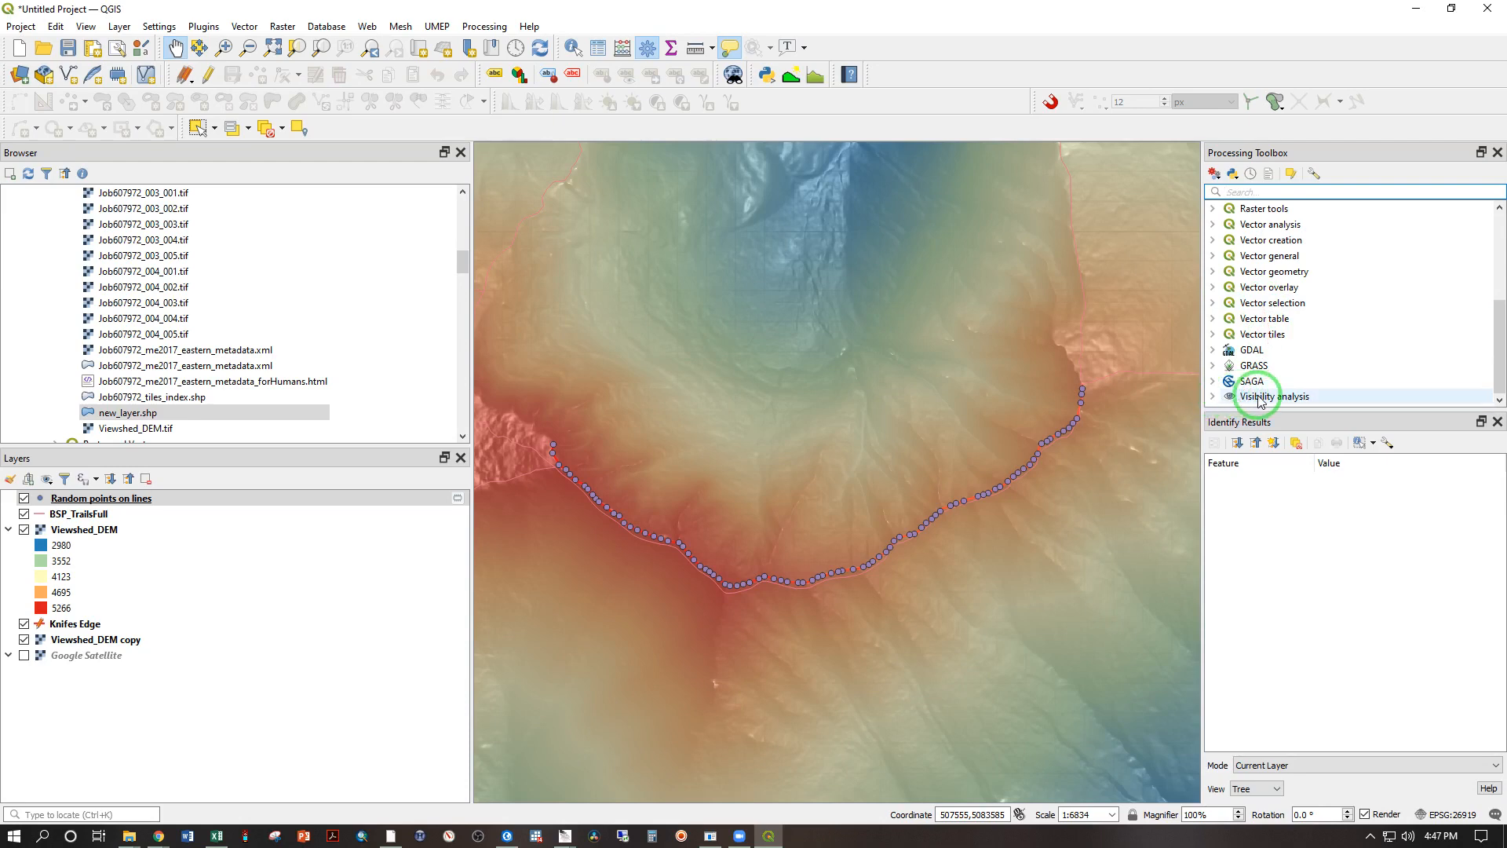
# Step: Start the Create viewpoints tool of Visibility analysis with Random points on lines as observer locations and Viewshed_DEM as the digital elevation model
pyautogui.click(1214, 399)
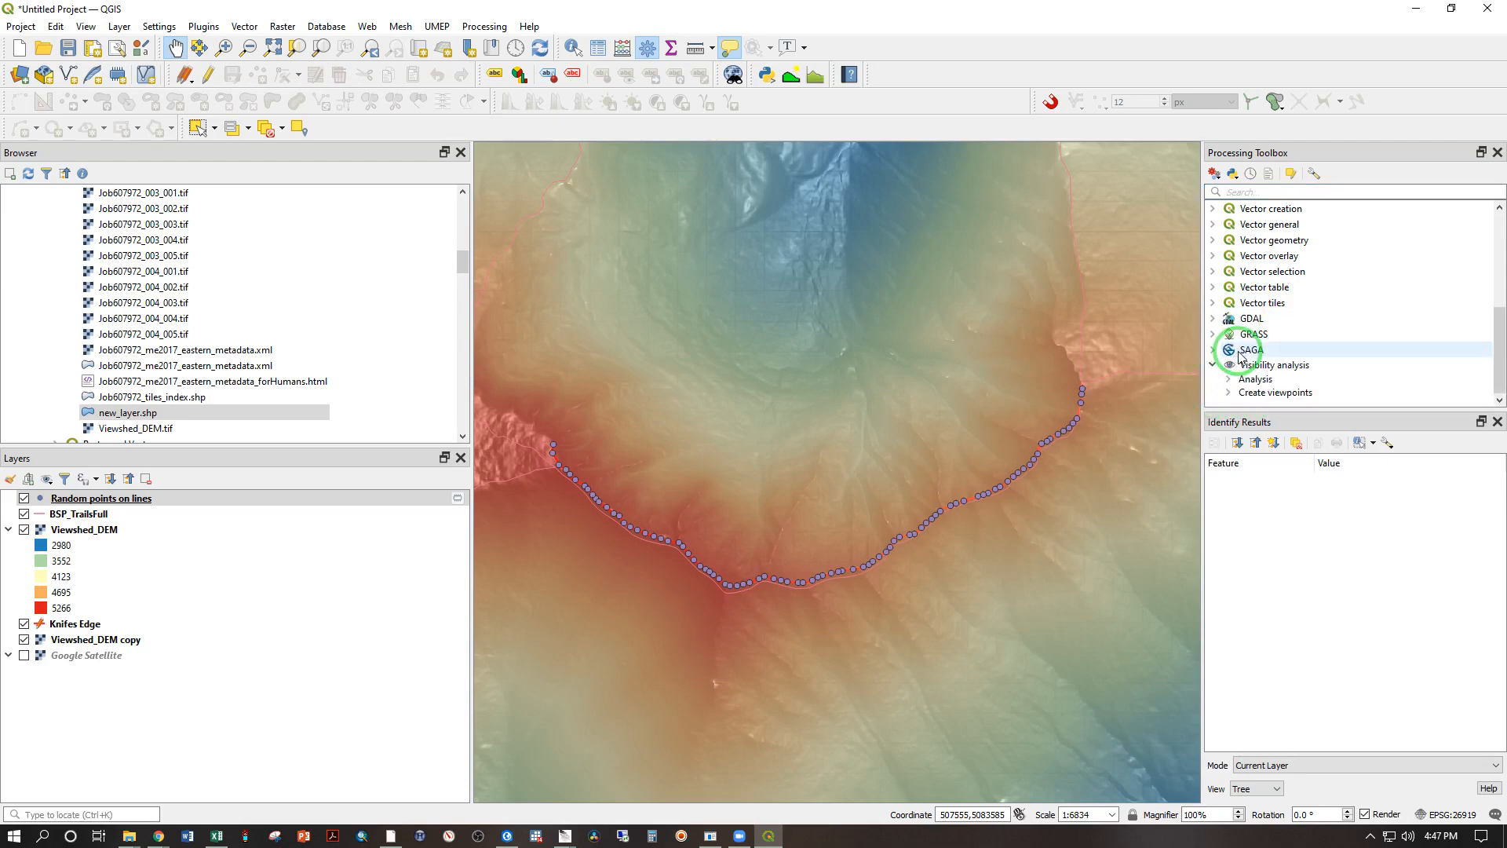
pyautogui.click(1229, 393)
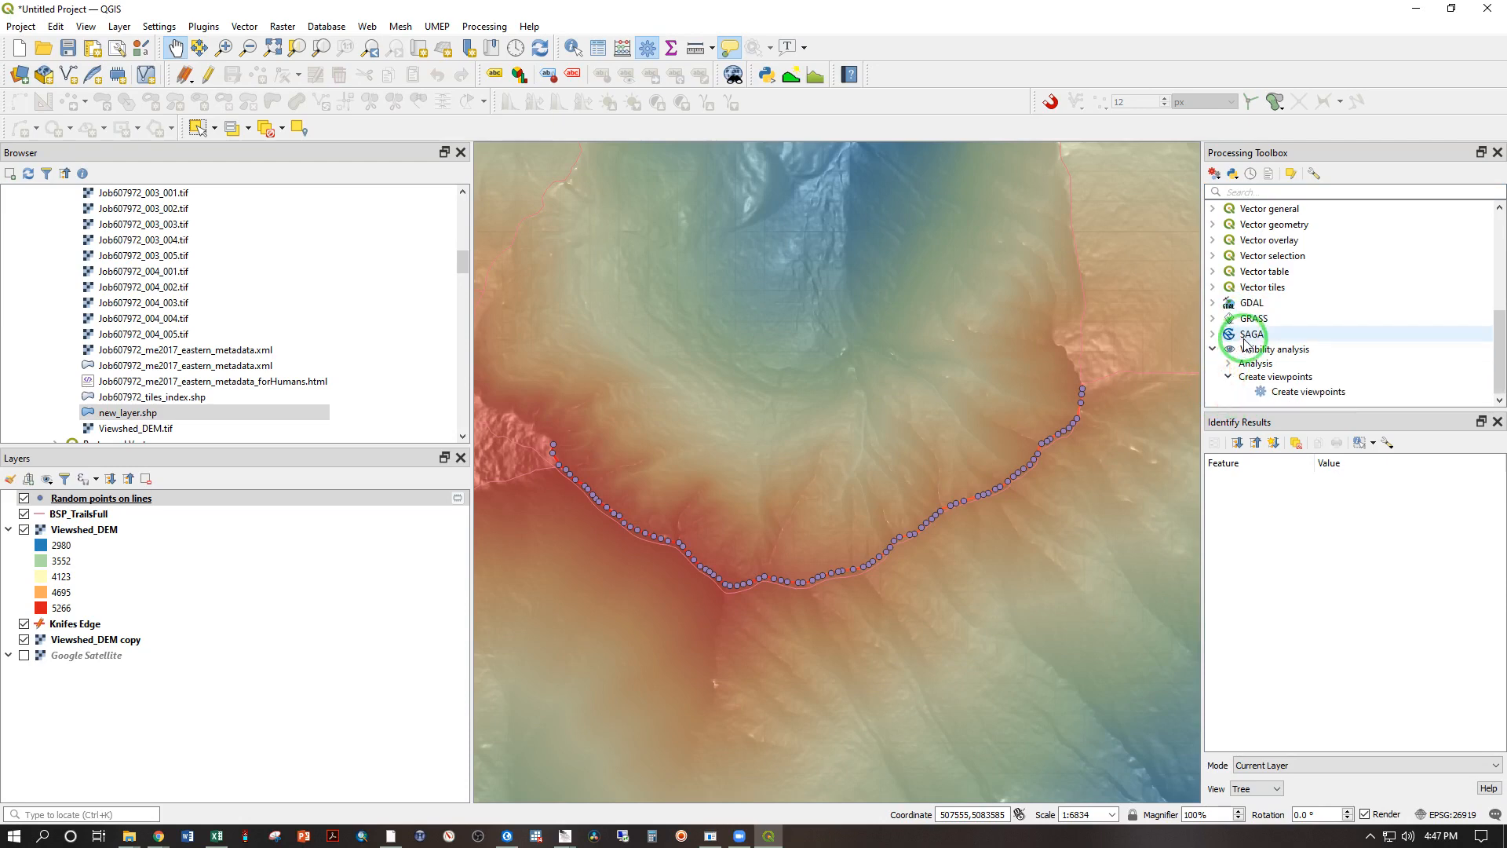
pyautogui.doubleClick(1283, 393)
pyautogui.click(395, 206)
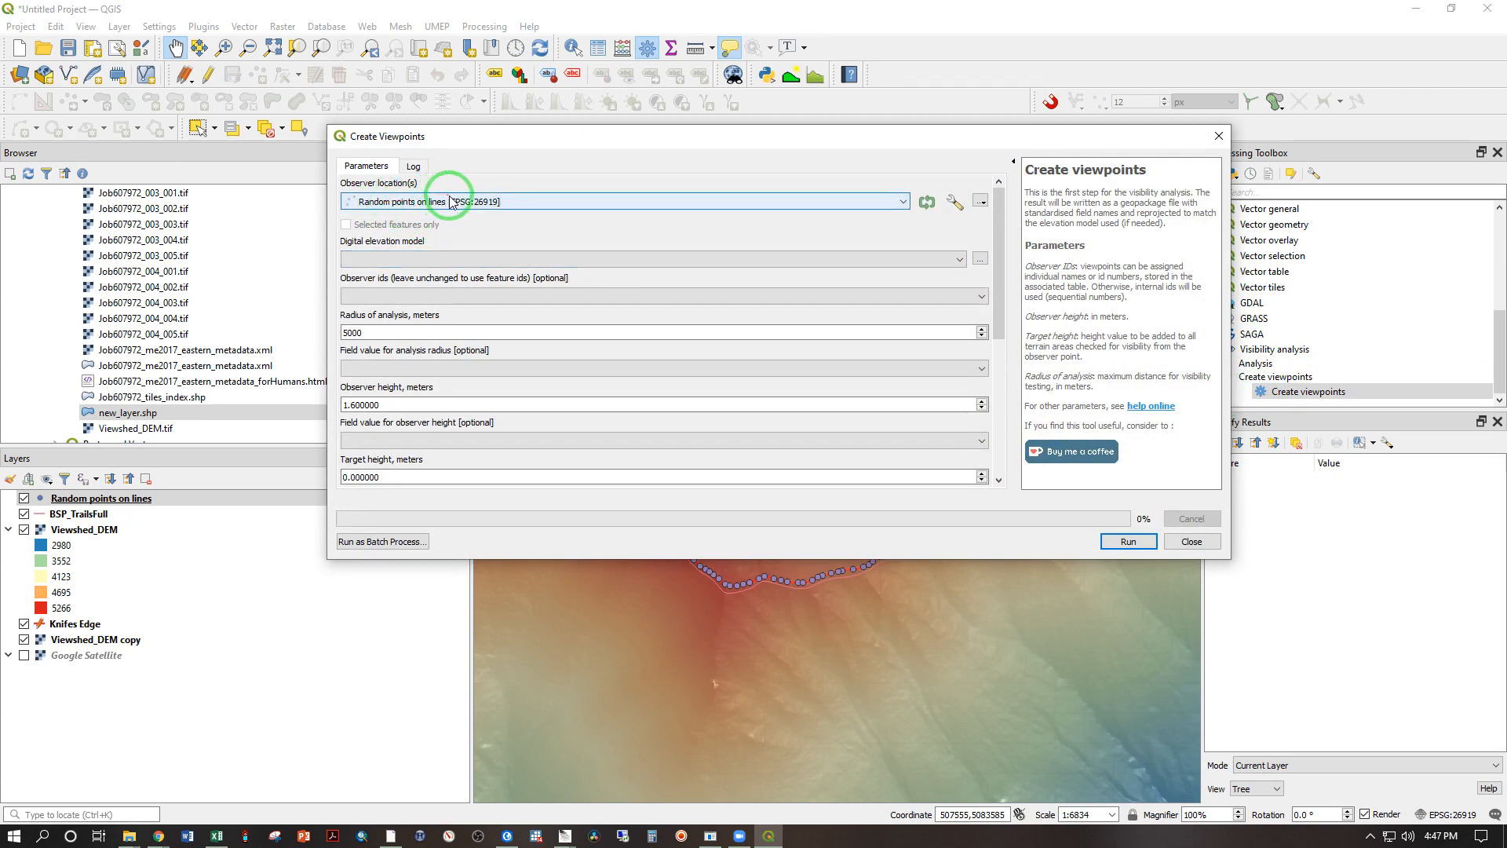
pyautogui.click(957, 262)
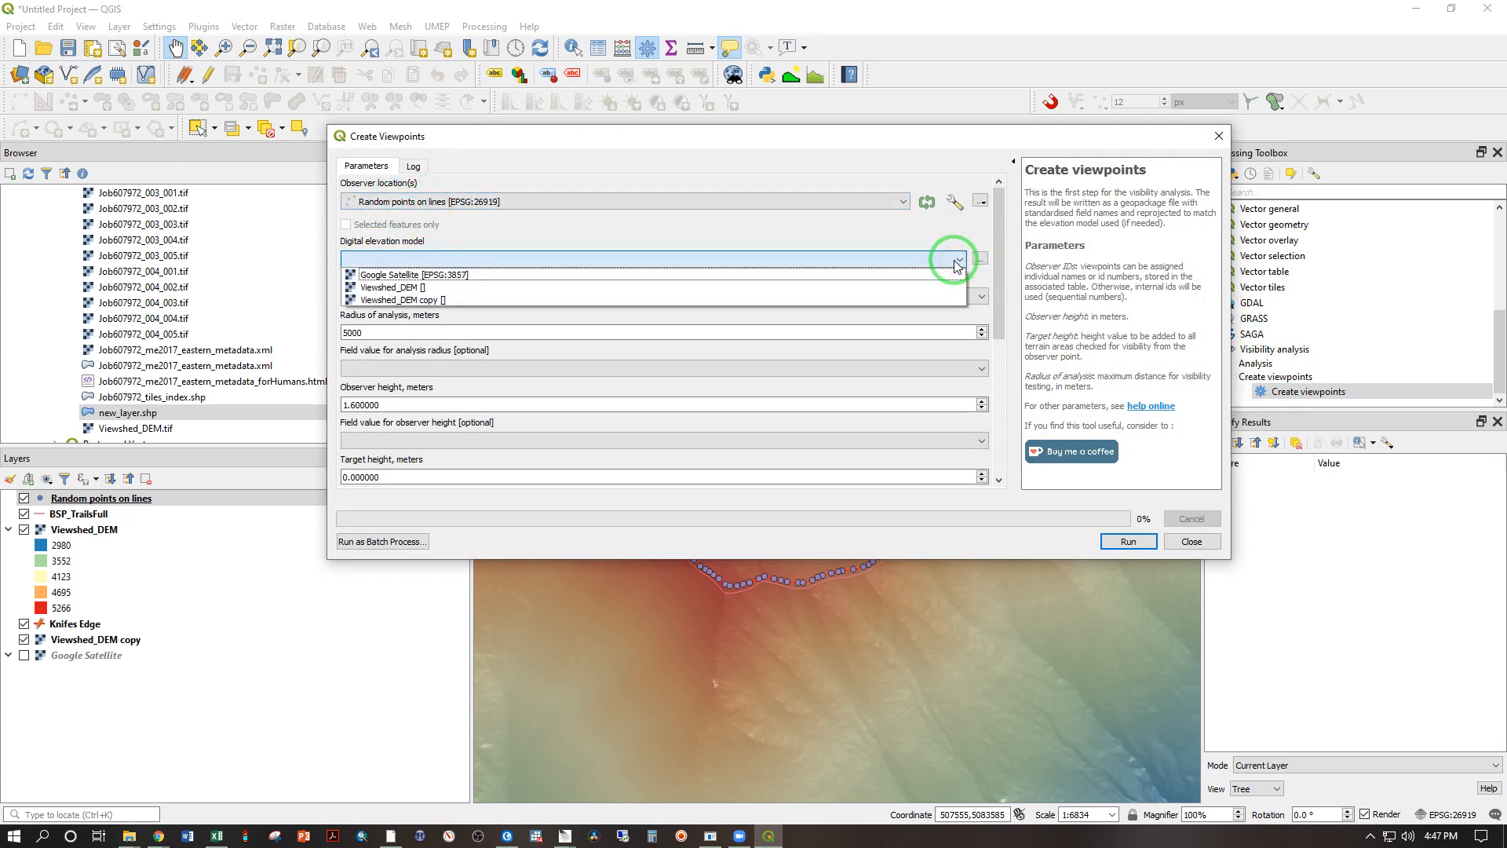
pyautogui.click(383, 289)
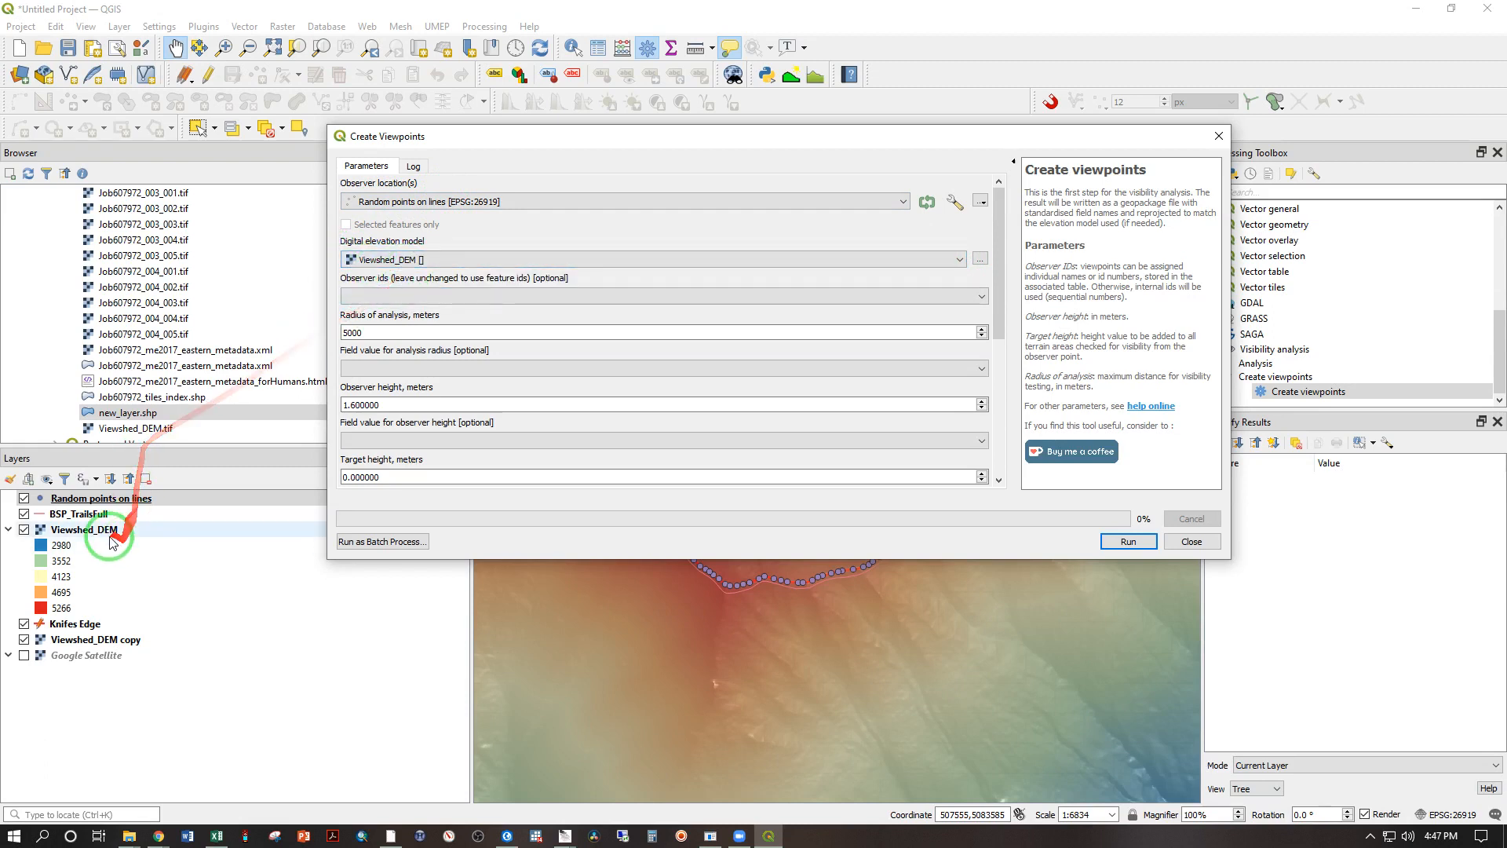
# Step: Use rand_point_id for the observer ids and generate the viewpoints as a temporary layer
pyautogui.click(351, 296)
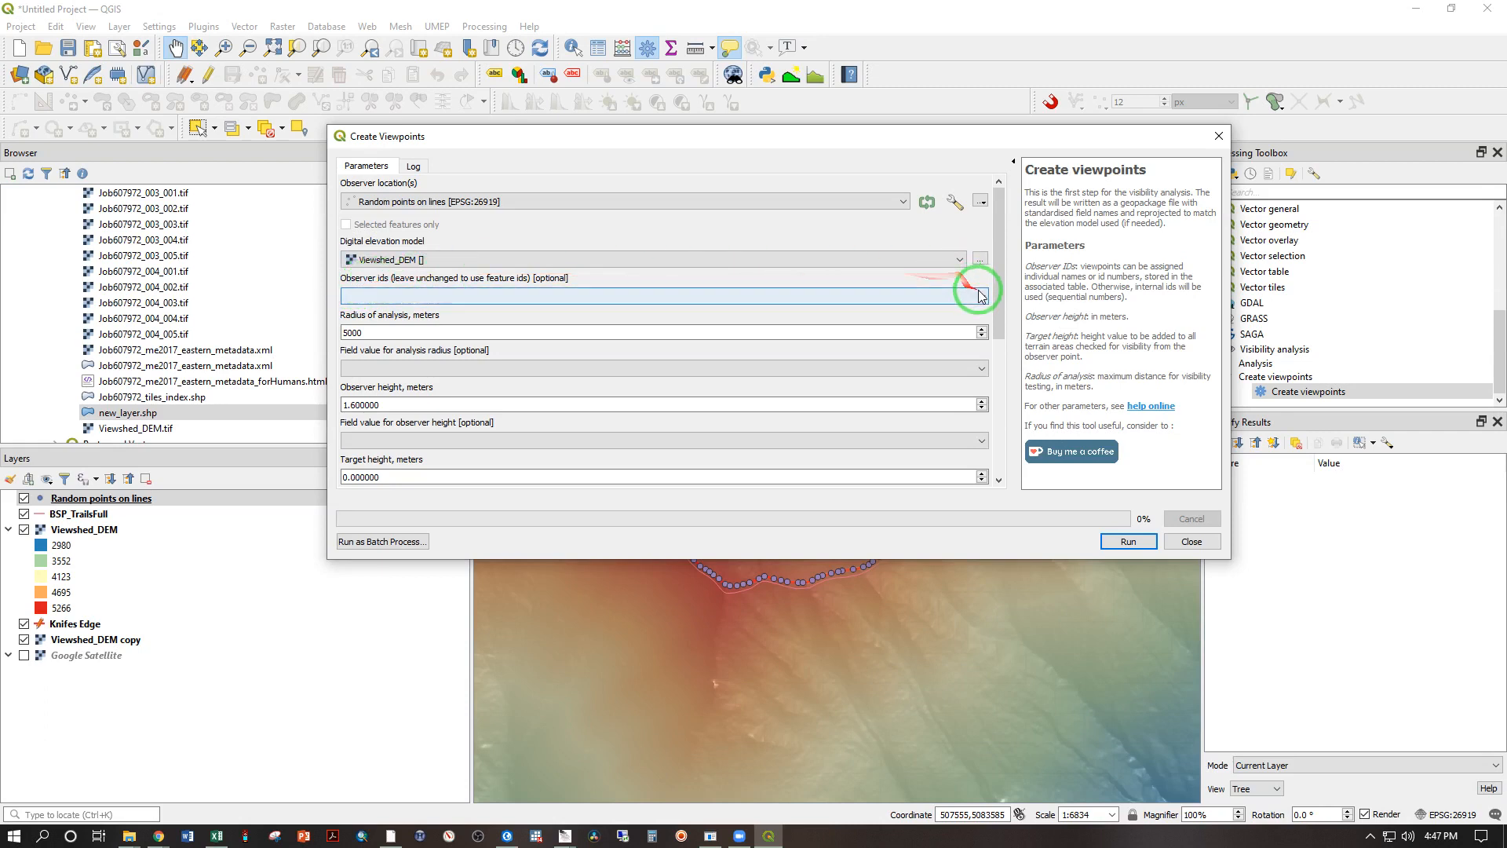
pyautogui.click(981, 296)
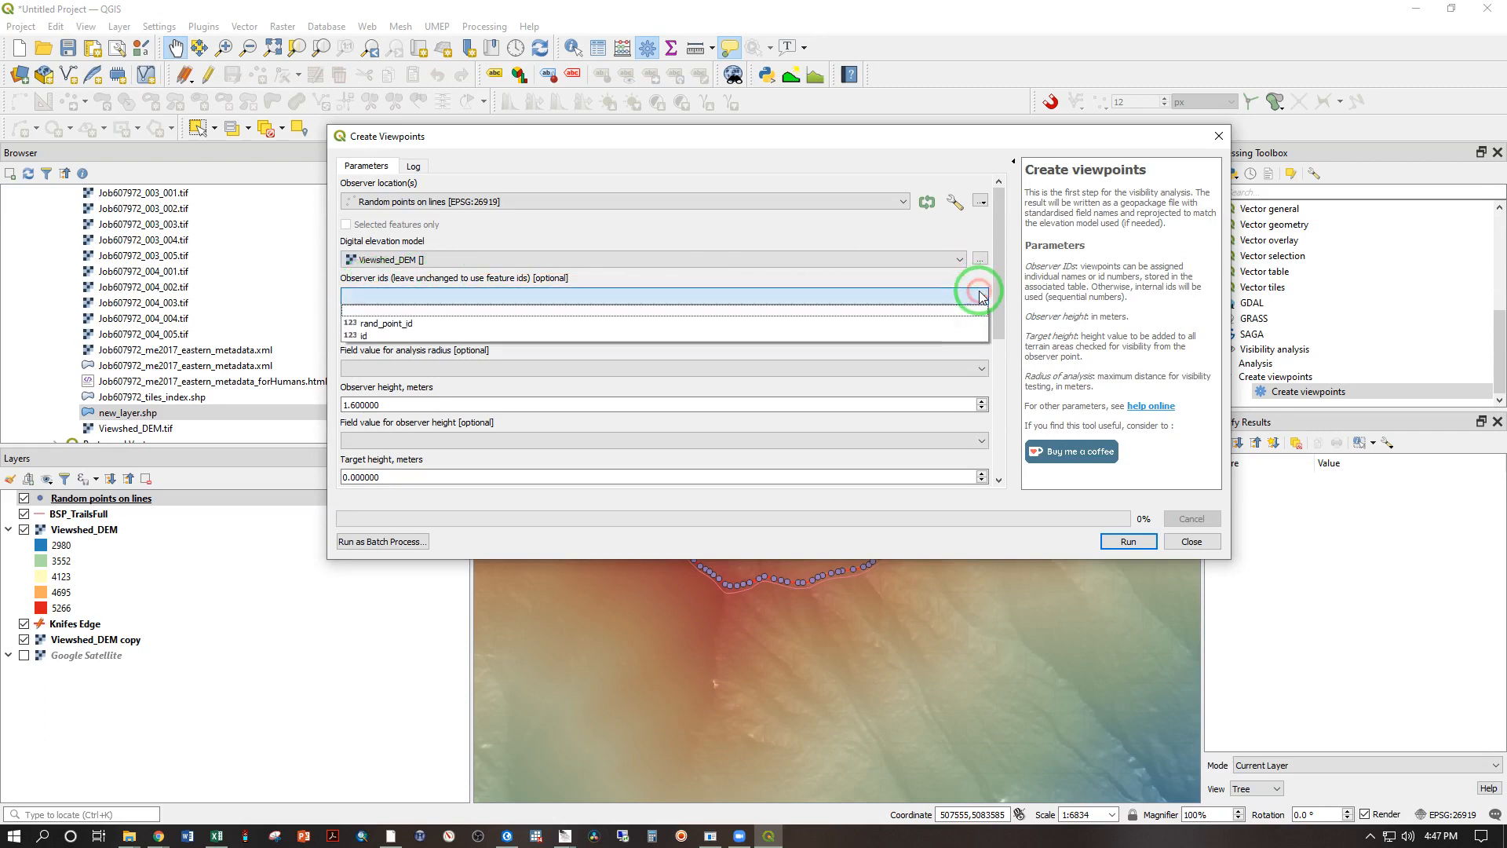
pyautogui.click(420, 324)
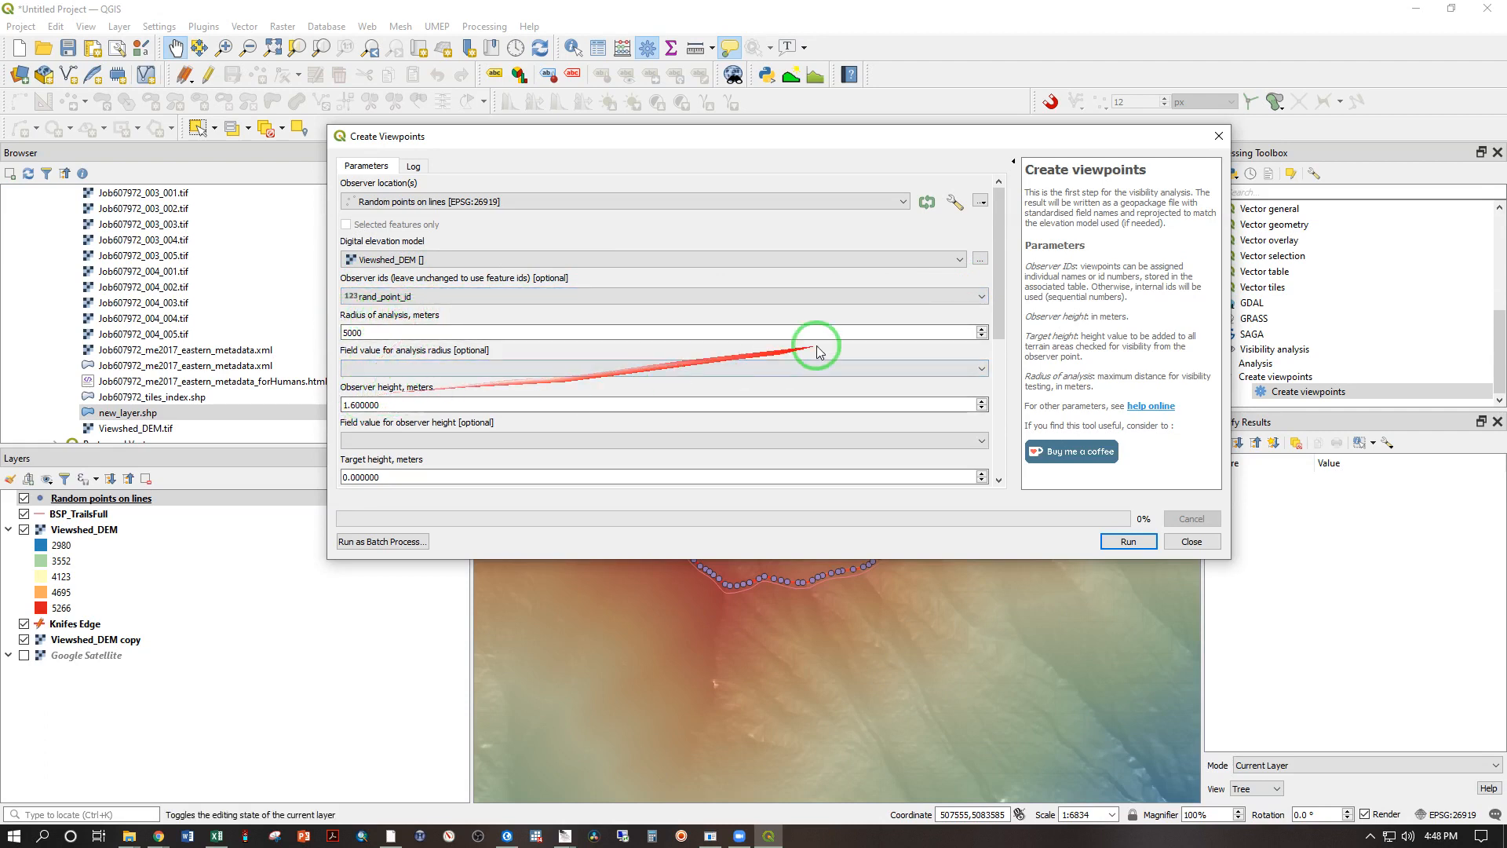
pyautogui.scroll(-3, 977, 306)
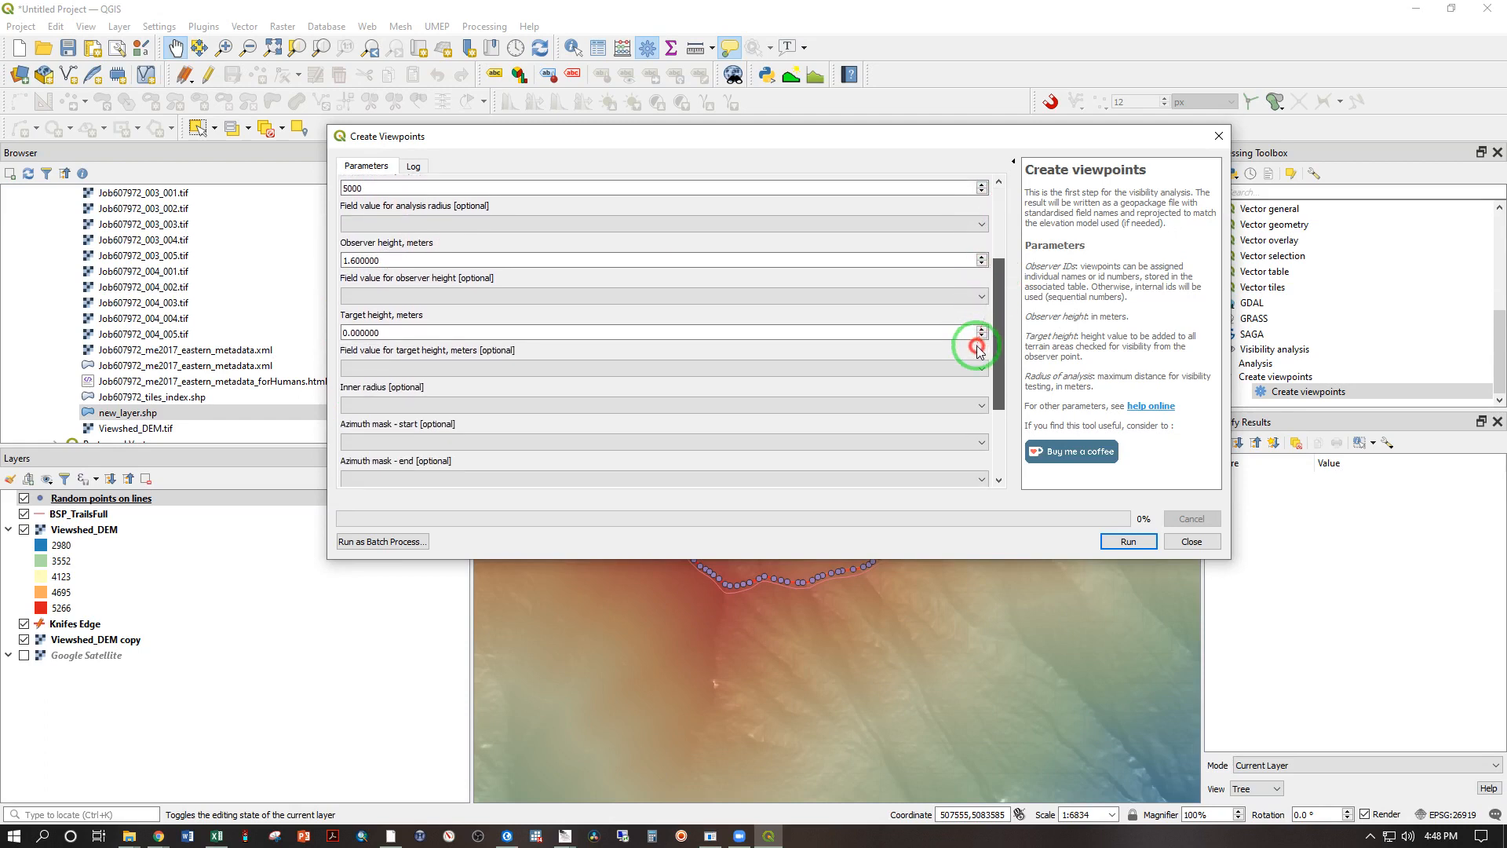
pyautogui.scroll(-3, 978, 345)
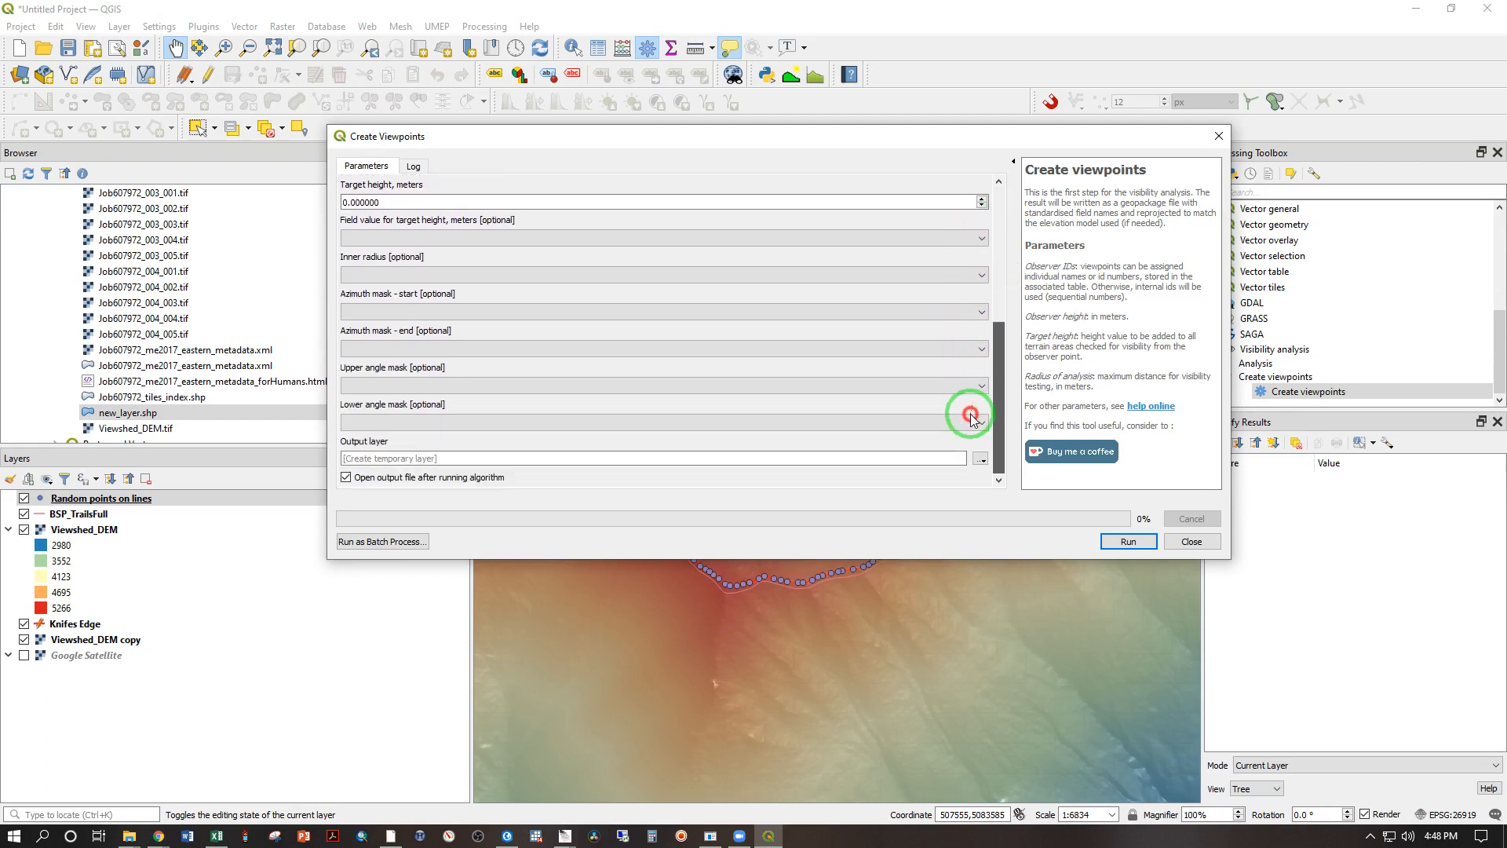
pyautogui.moveTo(971, 415); pyautogui.dragTo(962, 430)
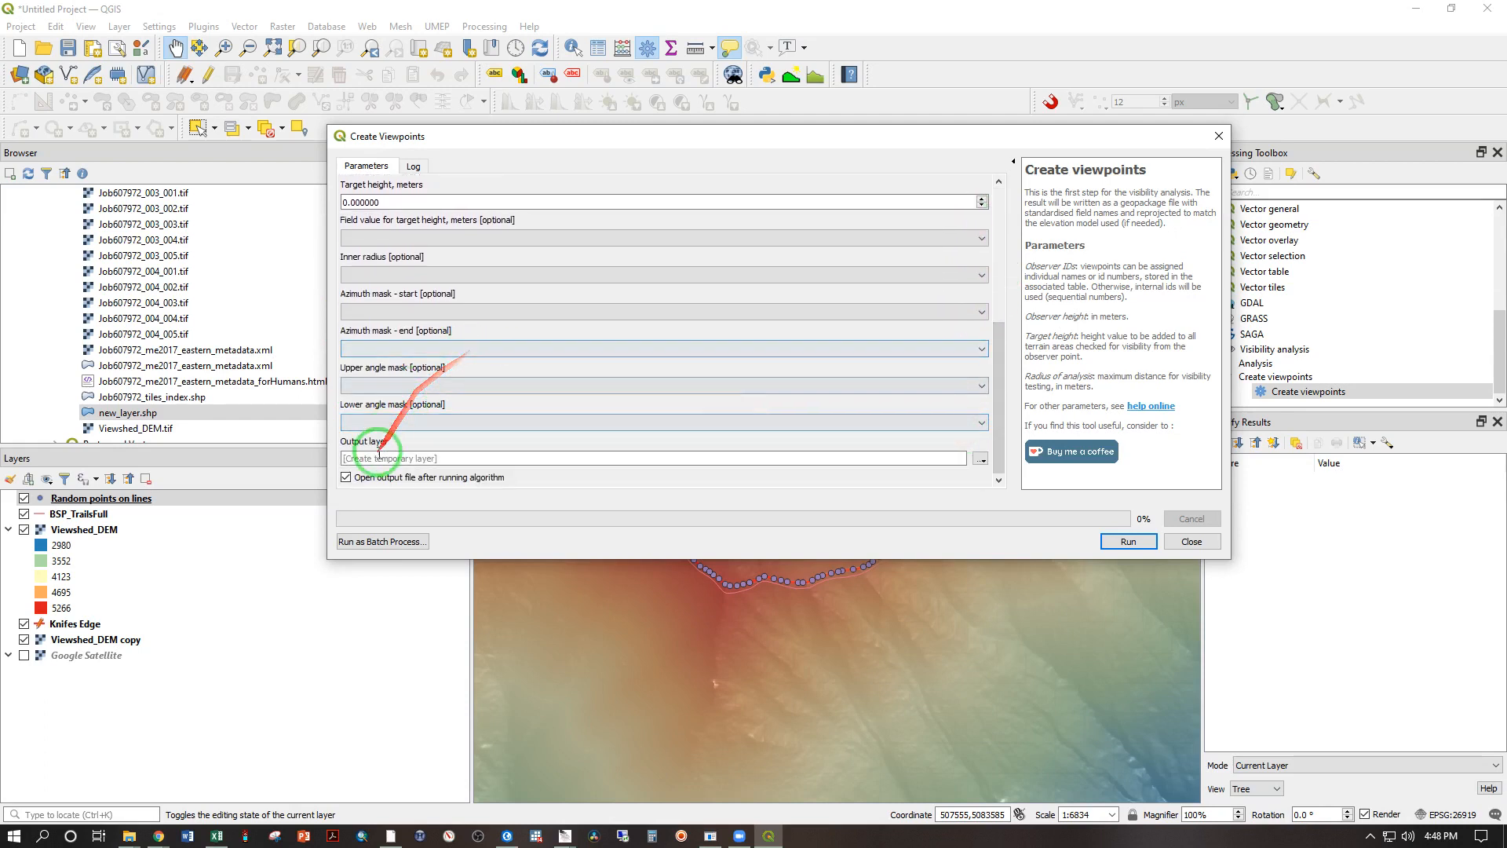
pyautogui.click(1122, 549)
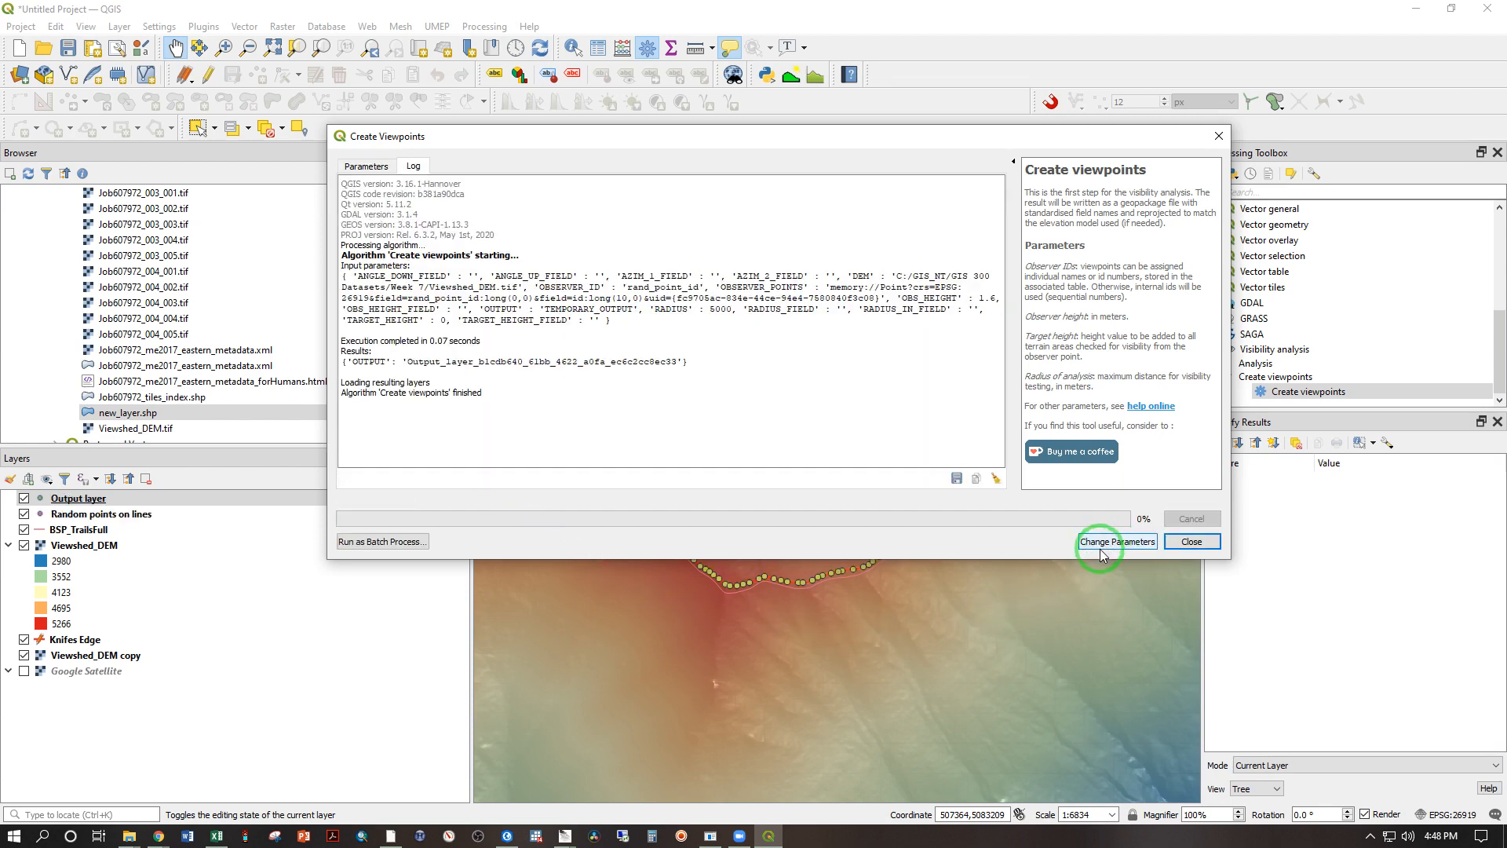
pyautogui.click(1191, 541)
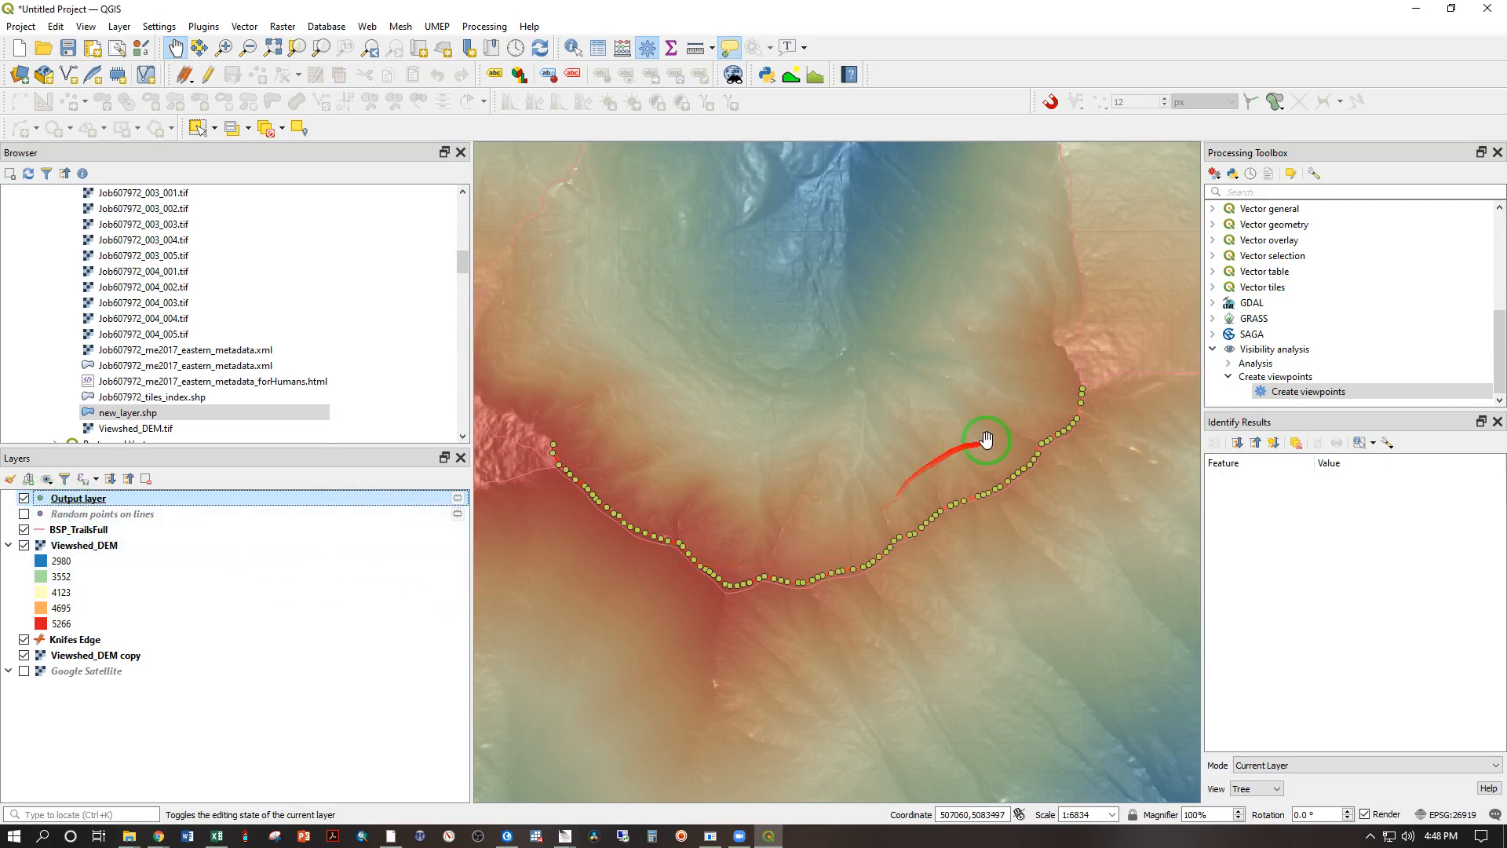
# Step: Start the Viewshed tool of Visibility analysis with Binary viewshed as the analysis type
pyautogui.click(1229, 366)
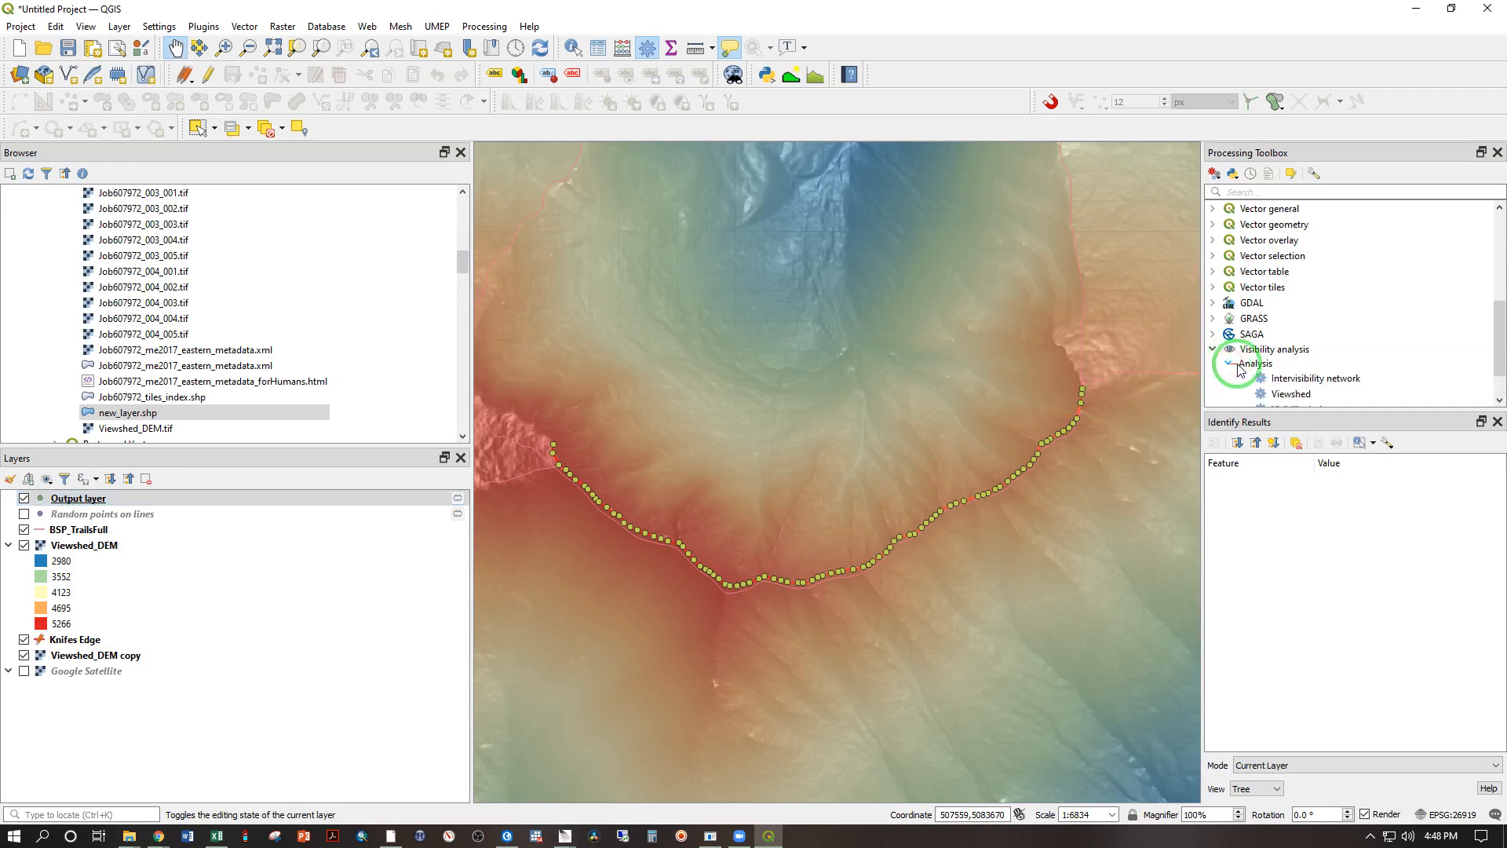
pyautogui.scroll(-1, 1264, 352)
pyautogui.click(1276, 355)
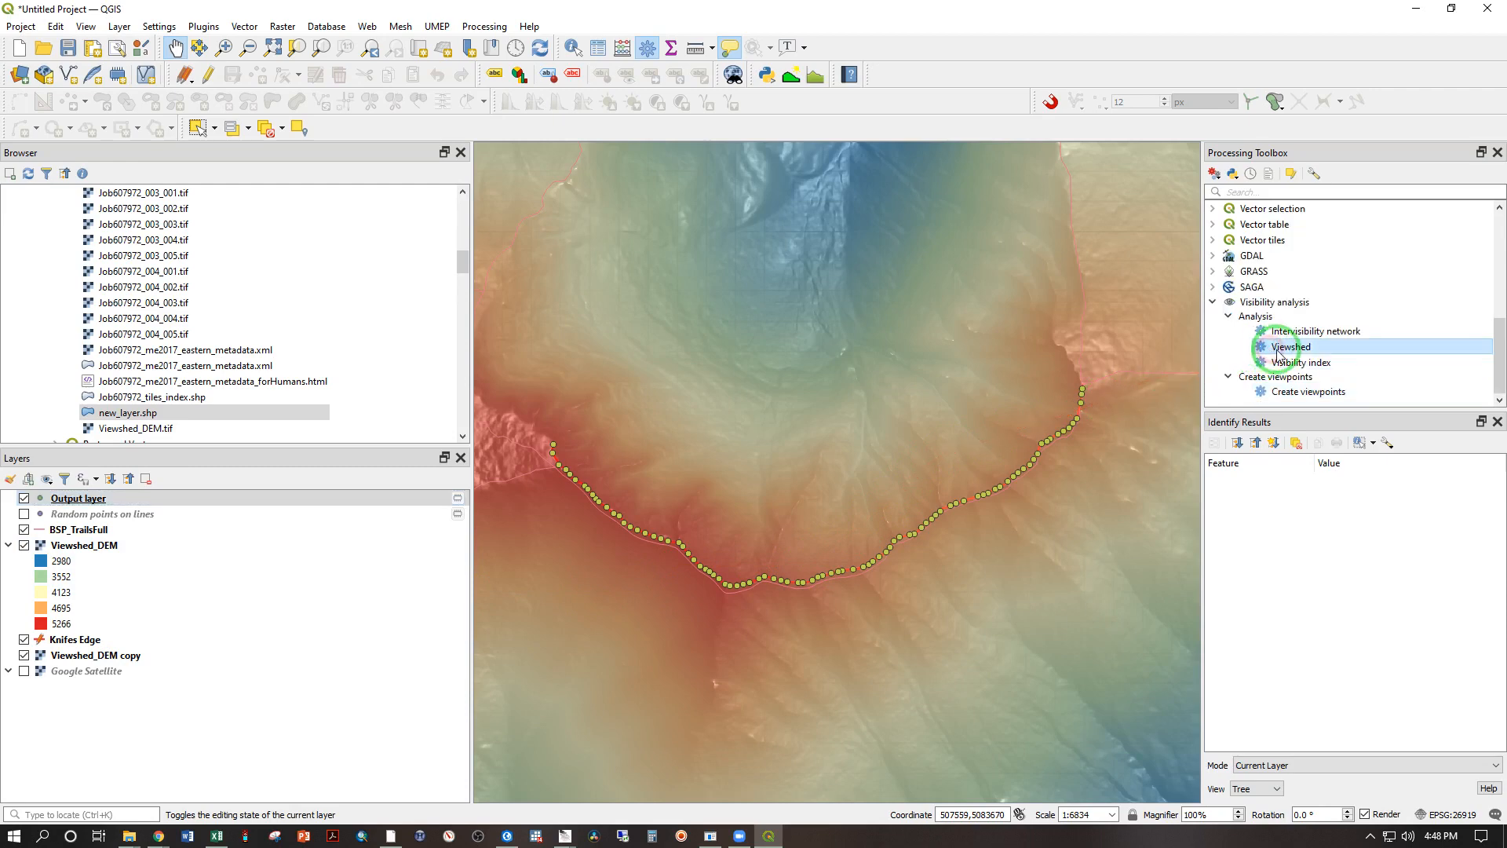
pyautogui.doubleClick(1288, 349)
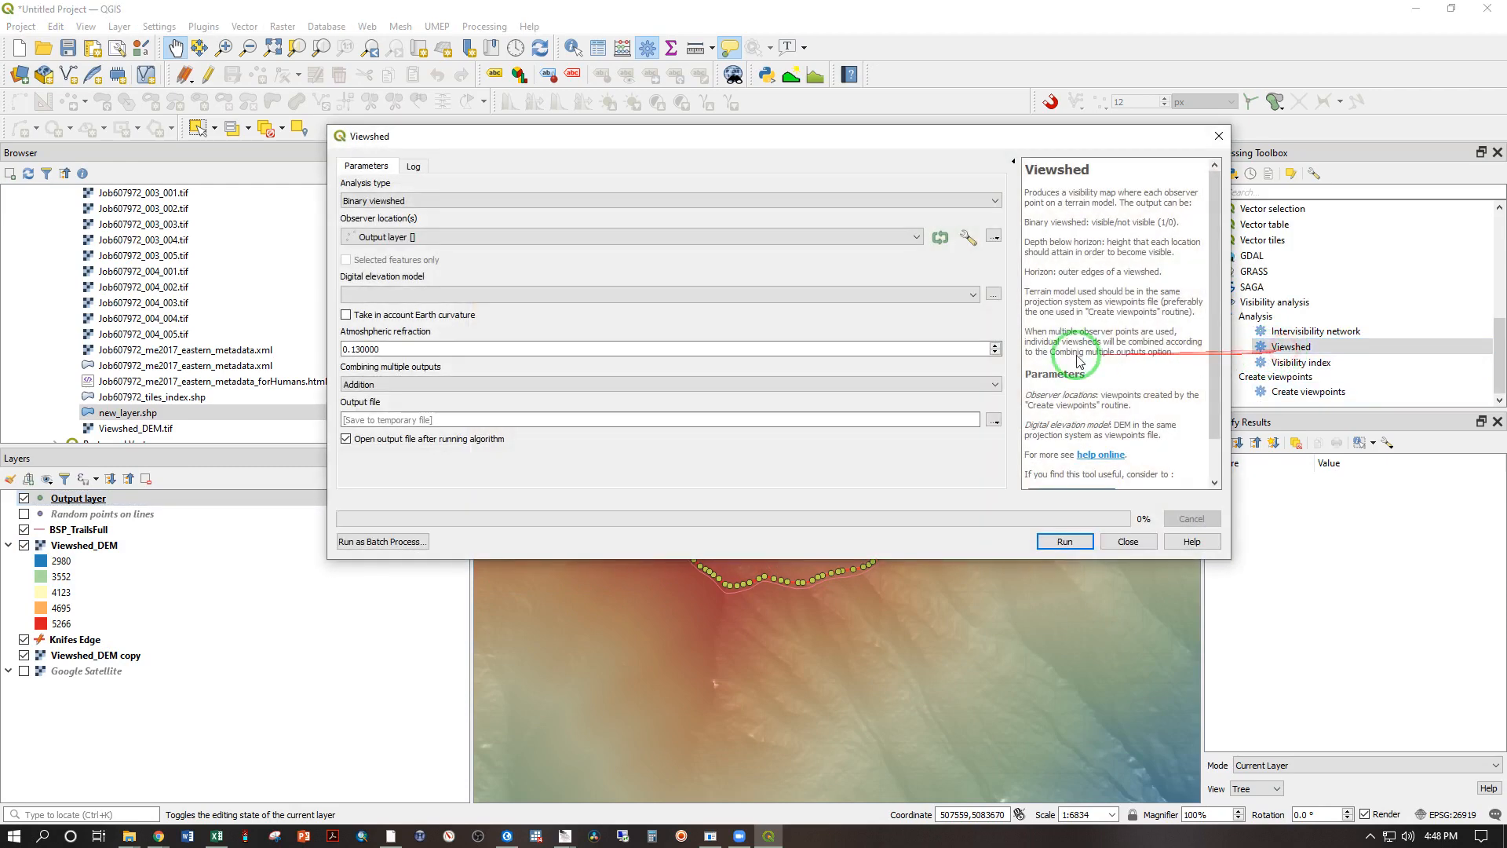
pyautogui.click(375, 200)
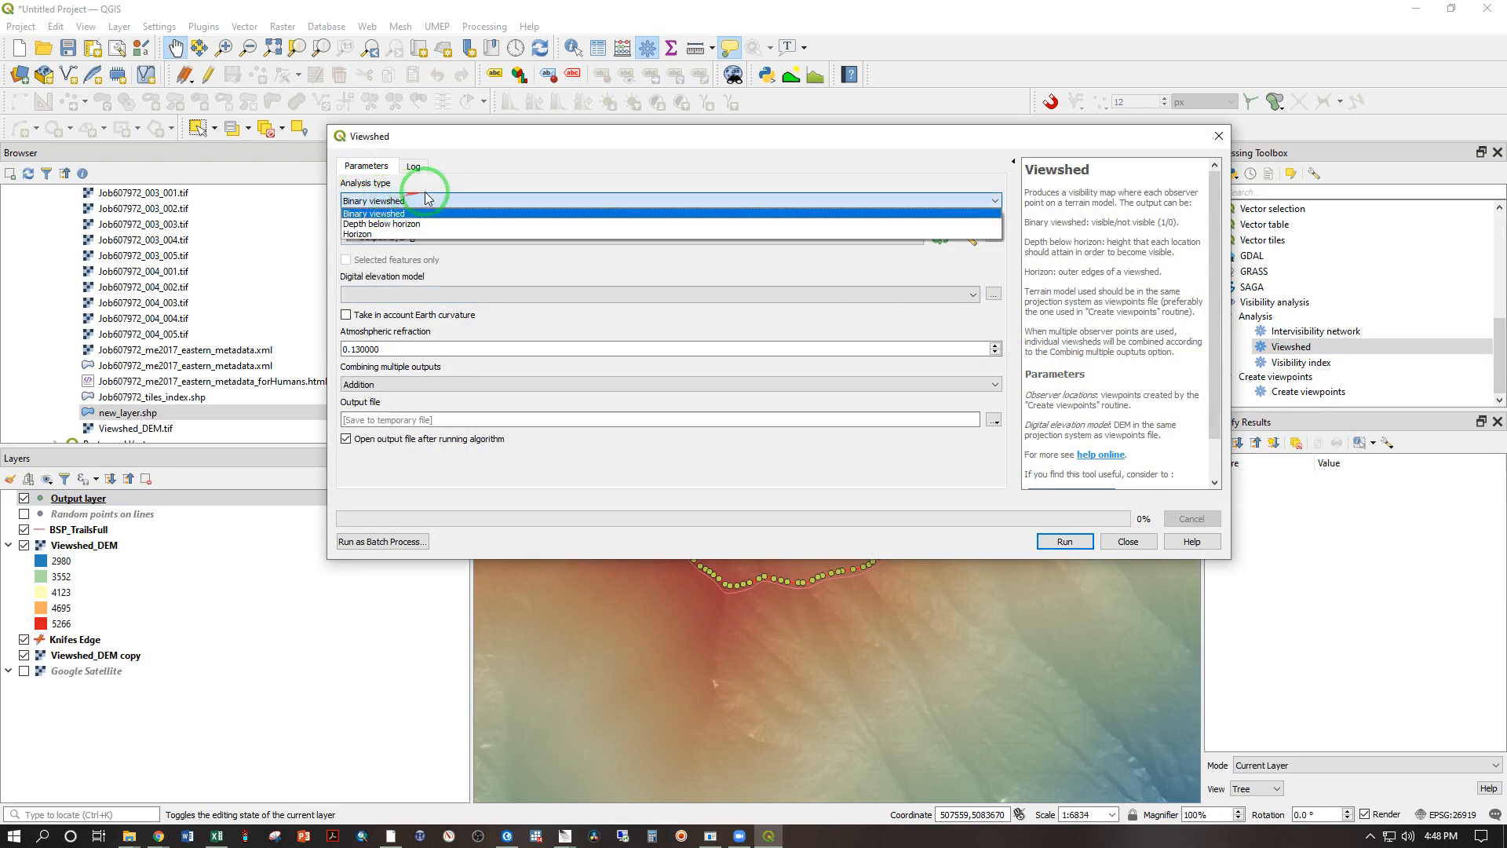
pyautogui.click(464, 188)
# Step: Use Output layer as the viewshed's observer locations and Viewshed_DEM as its digital elevation model
pyautogui.click(412, 238)
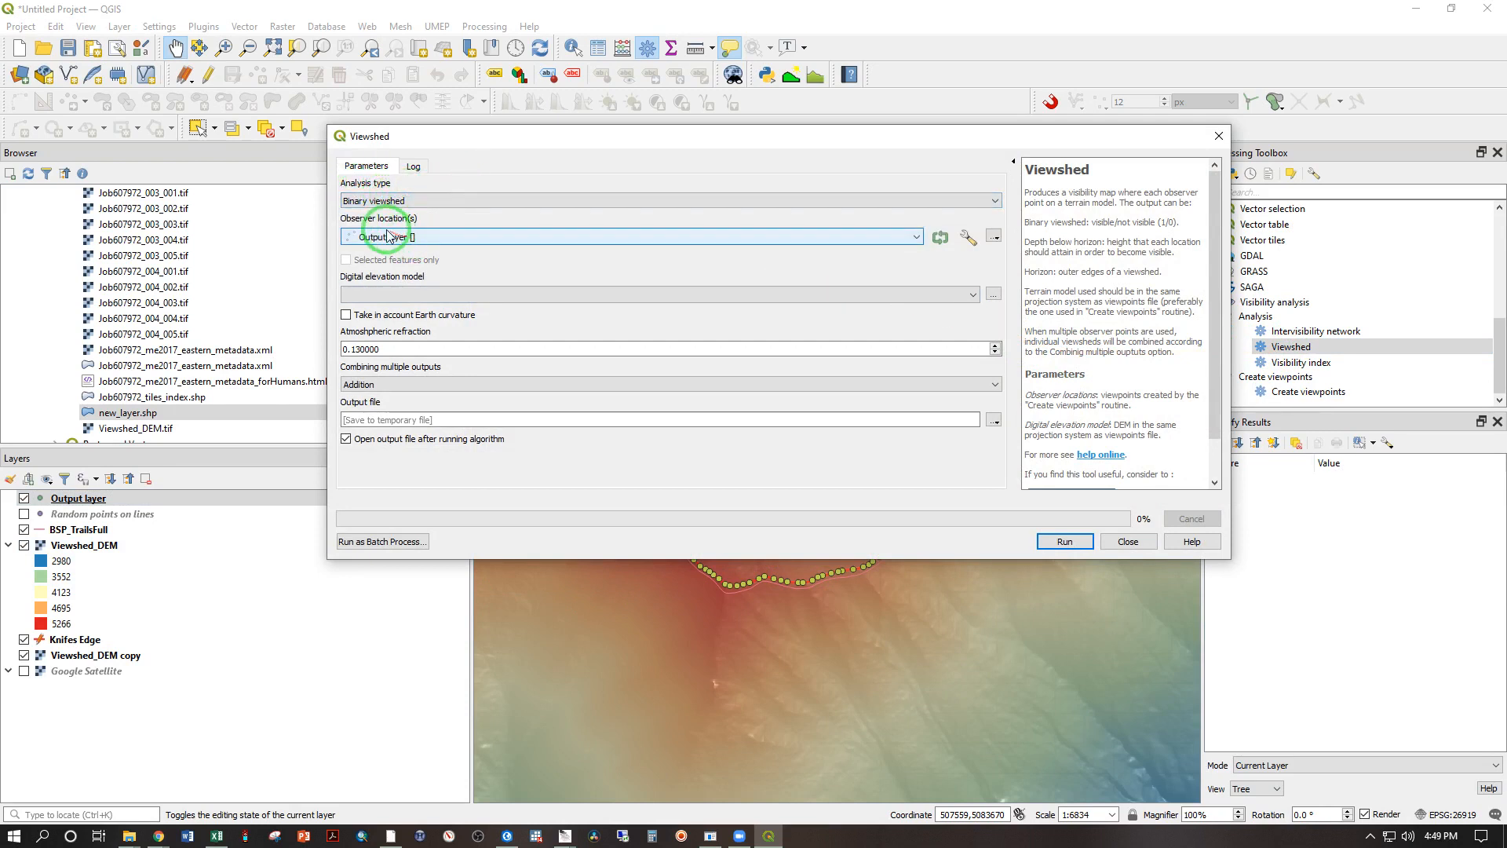
pyautogui.click(120, 501)
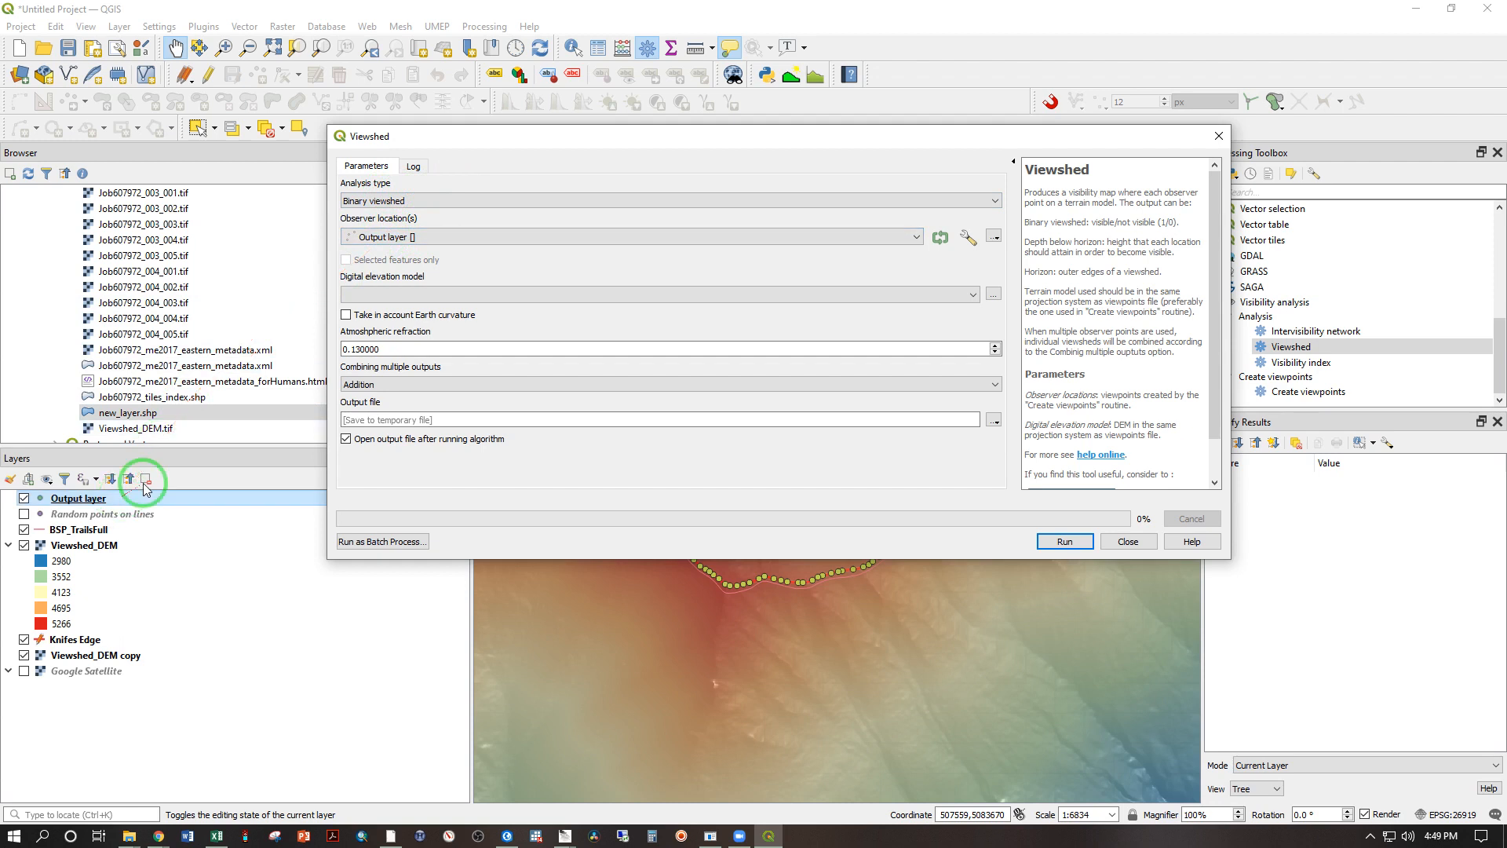
pyautogui.click(563, 294)
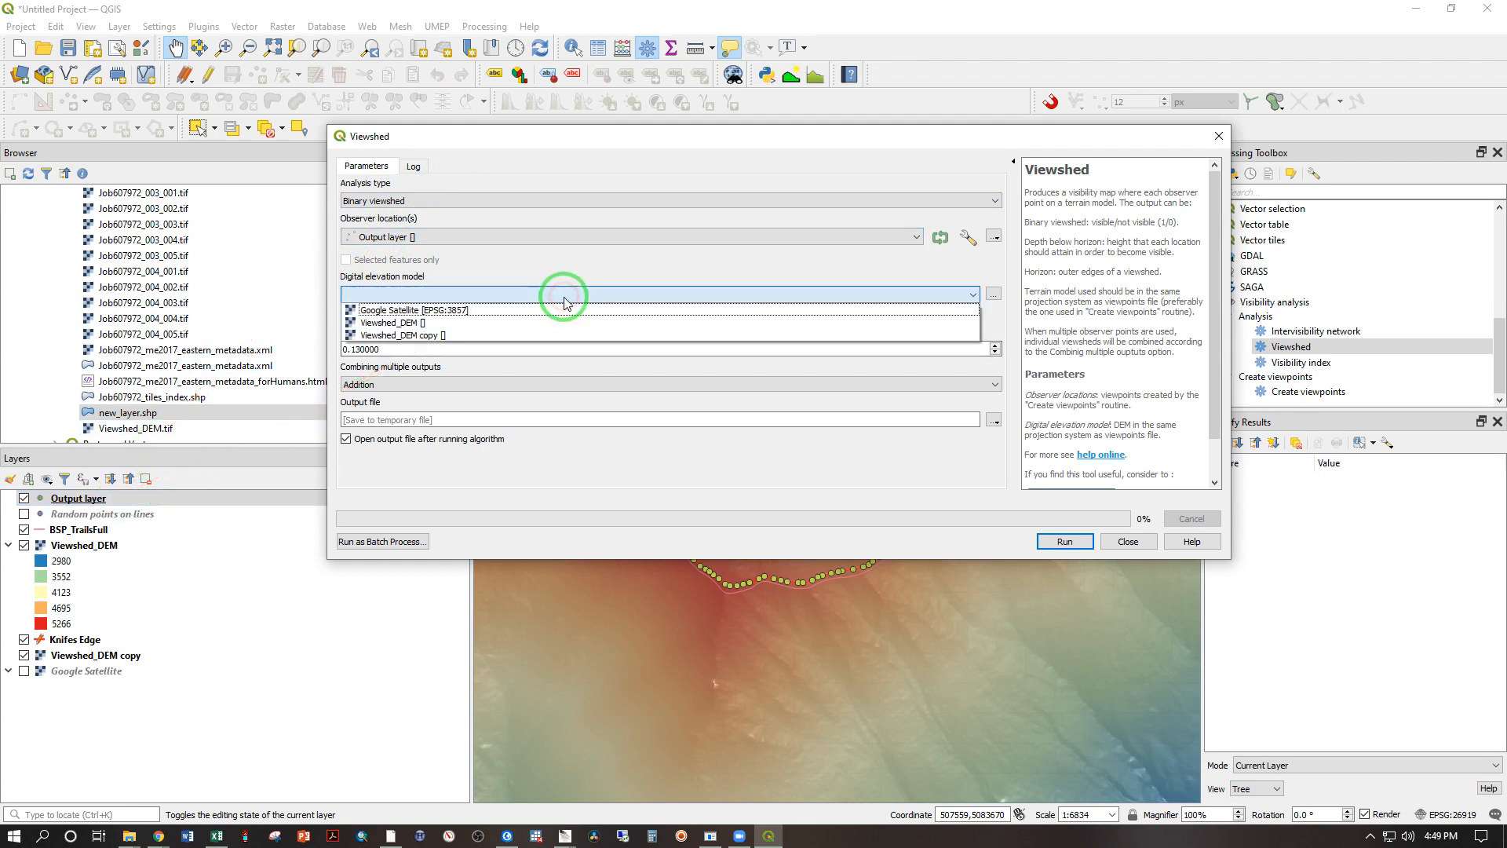
pyautogui.click(521, 323)
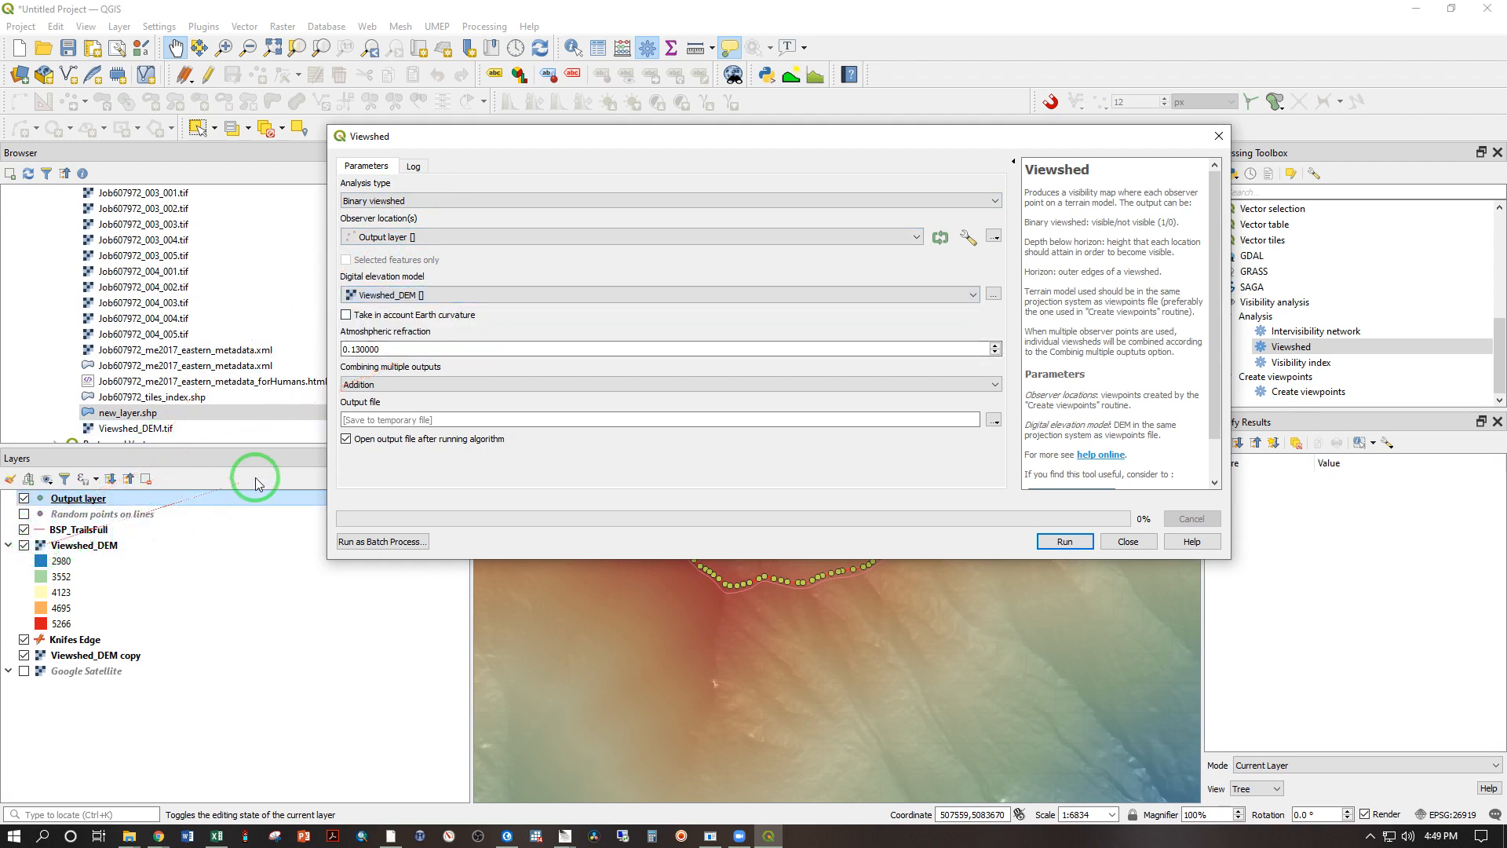
# Step: Combine the multiple outputs by Addition and run the viewshed to a temporary file
pyautogui.click(410, 385)
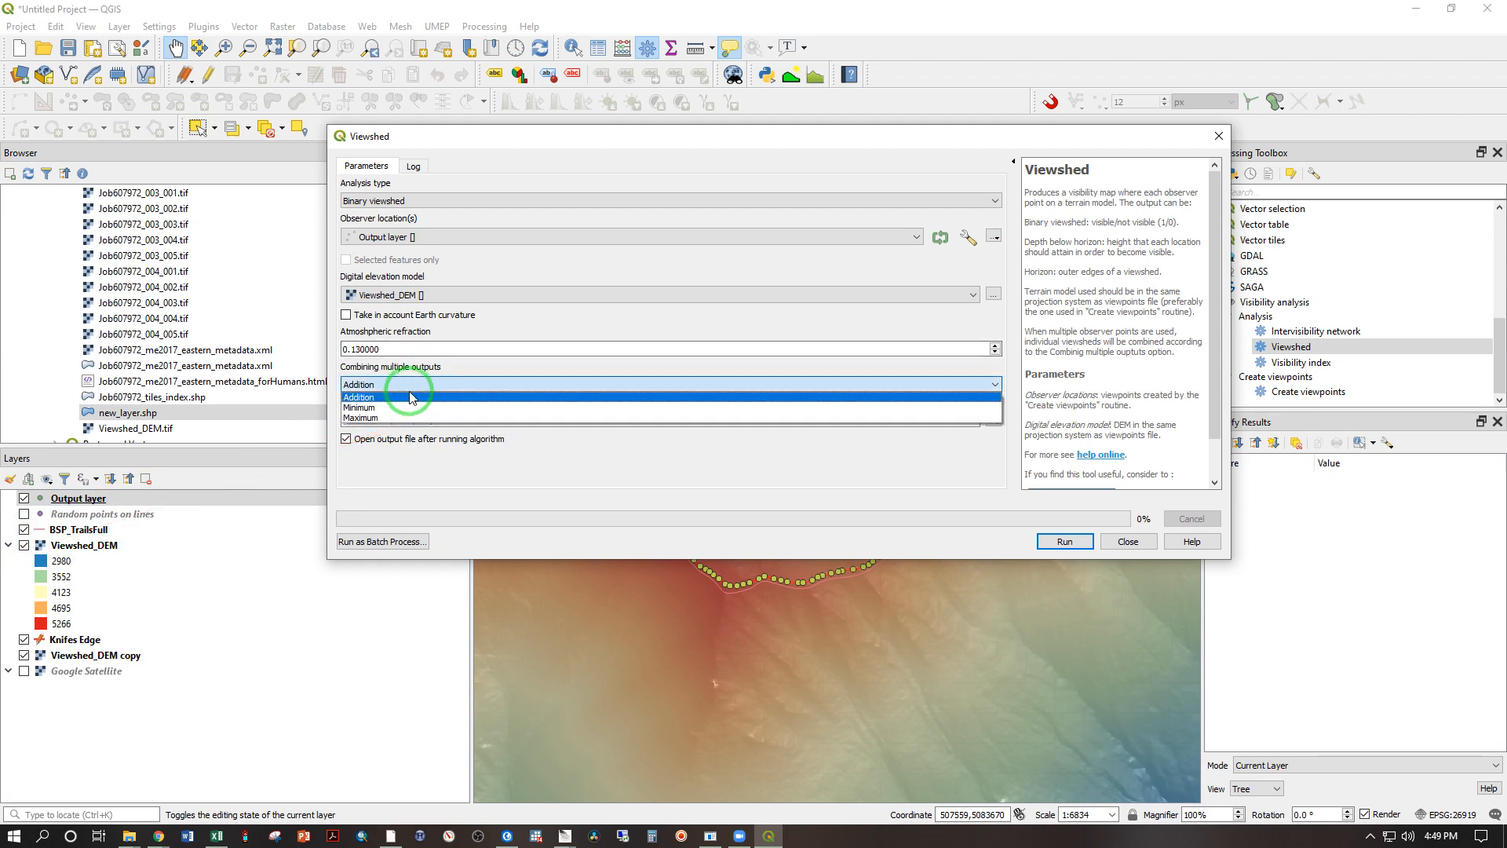
pyautogui.click(418, 372)
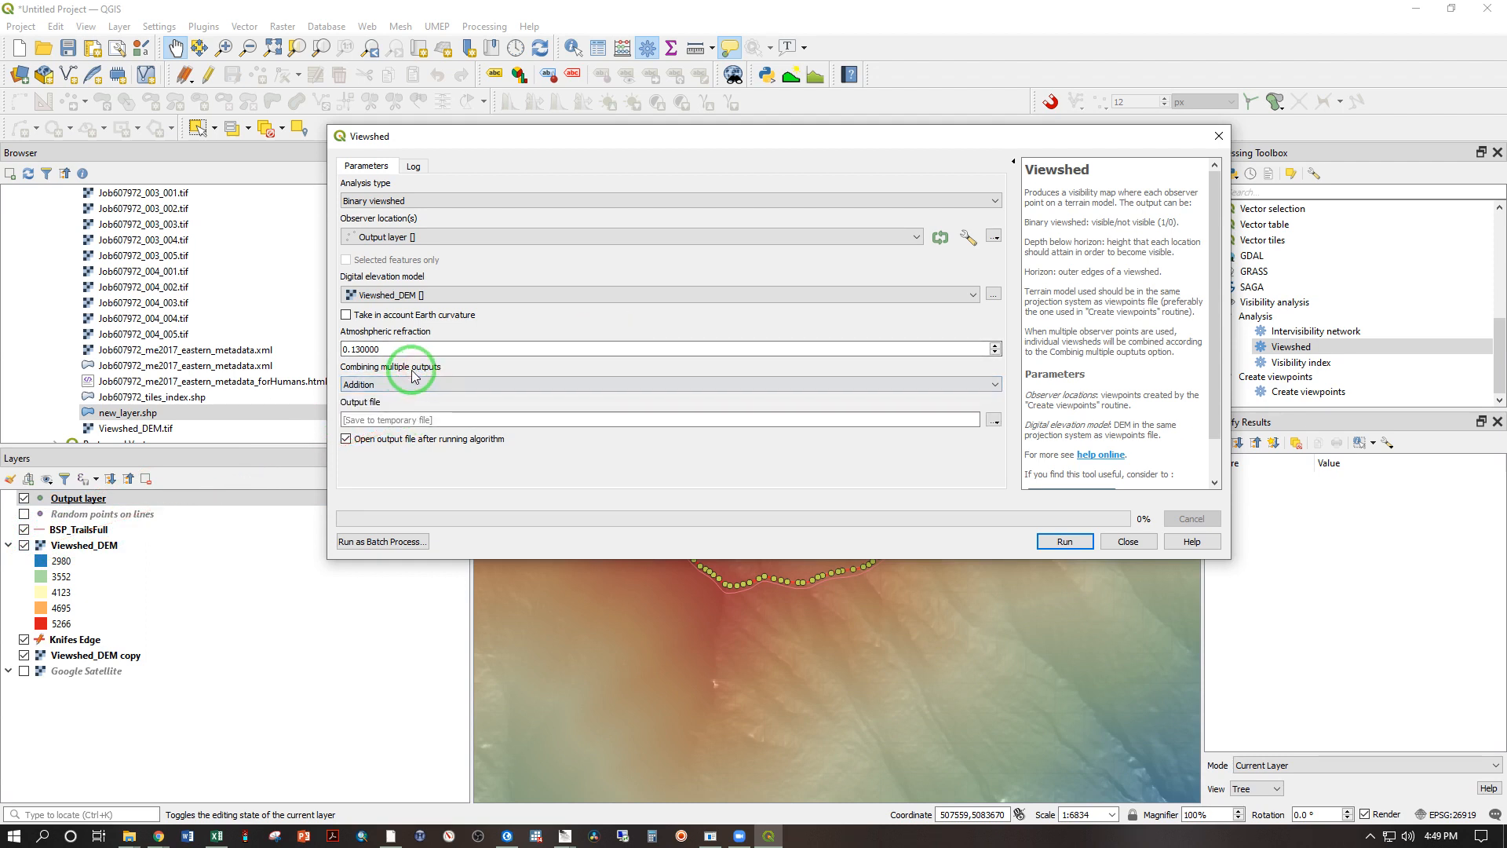
pyautogui.click(412, 422)
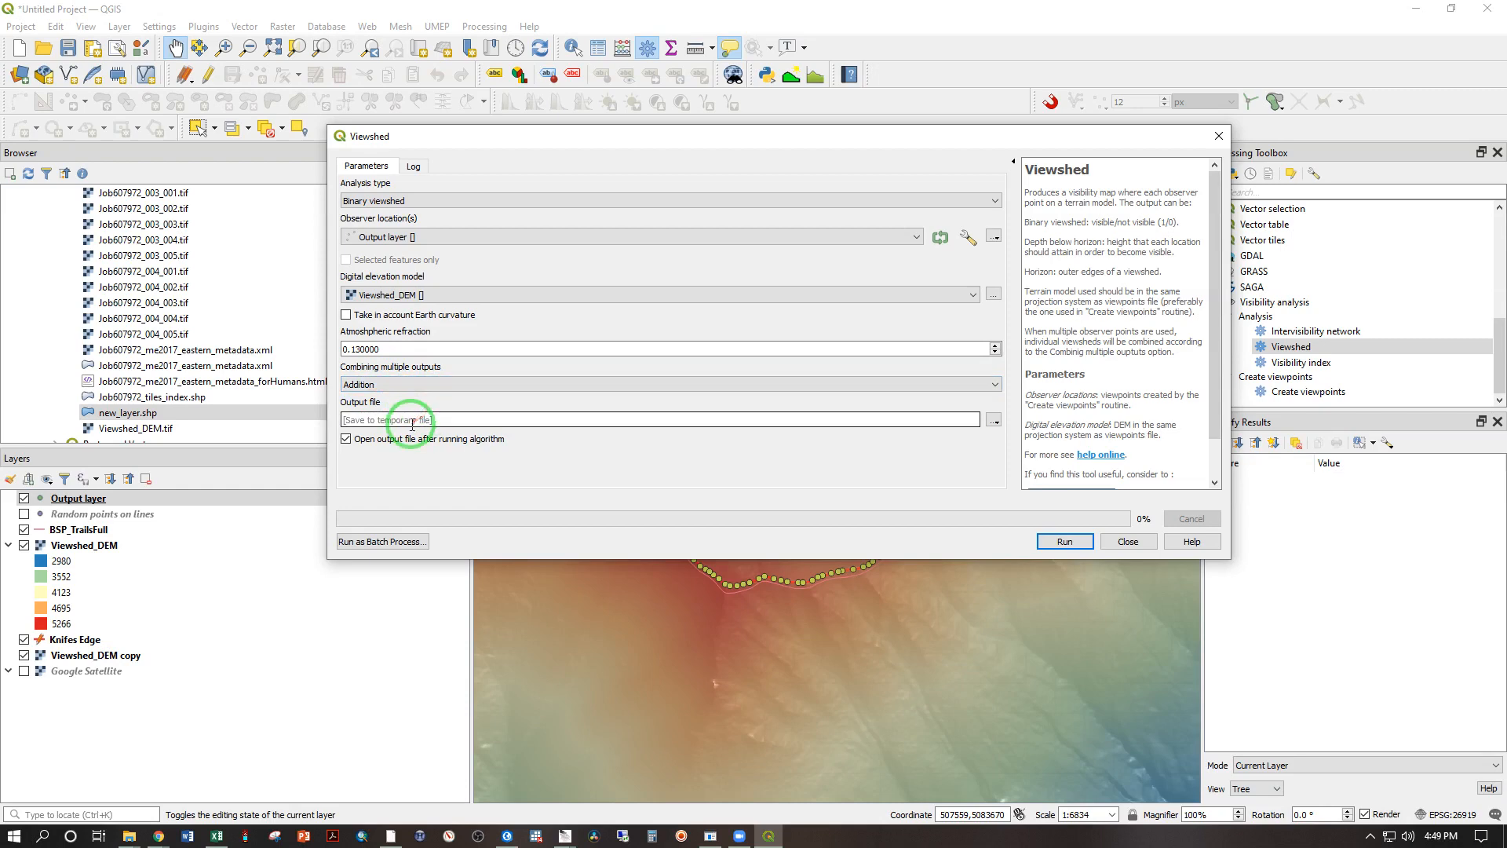
pyautogui.click(1066, 541)
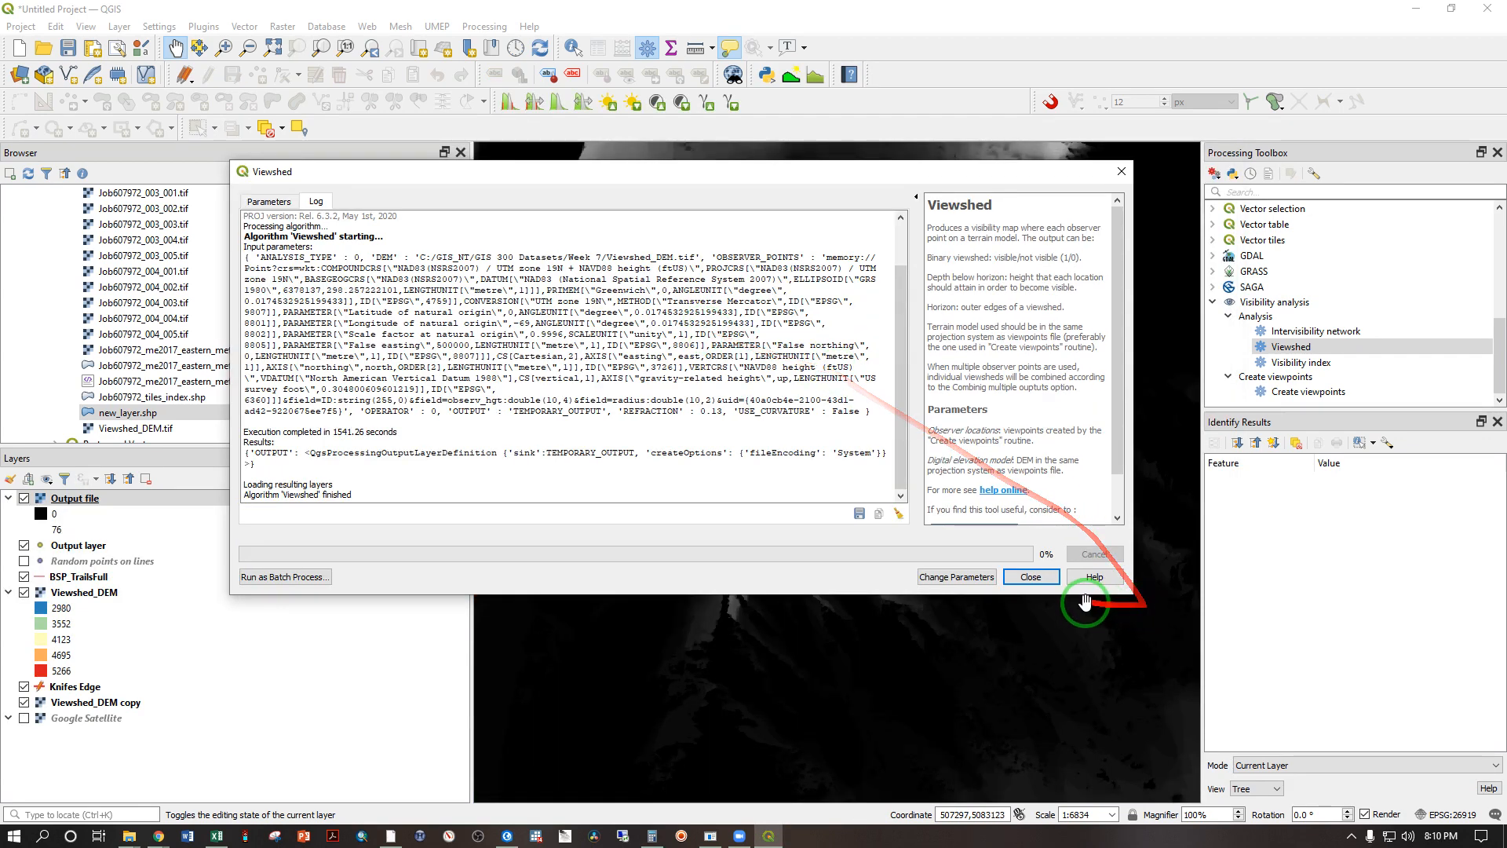
pyautogui.click(1036, 577)
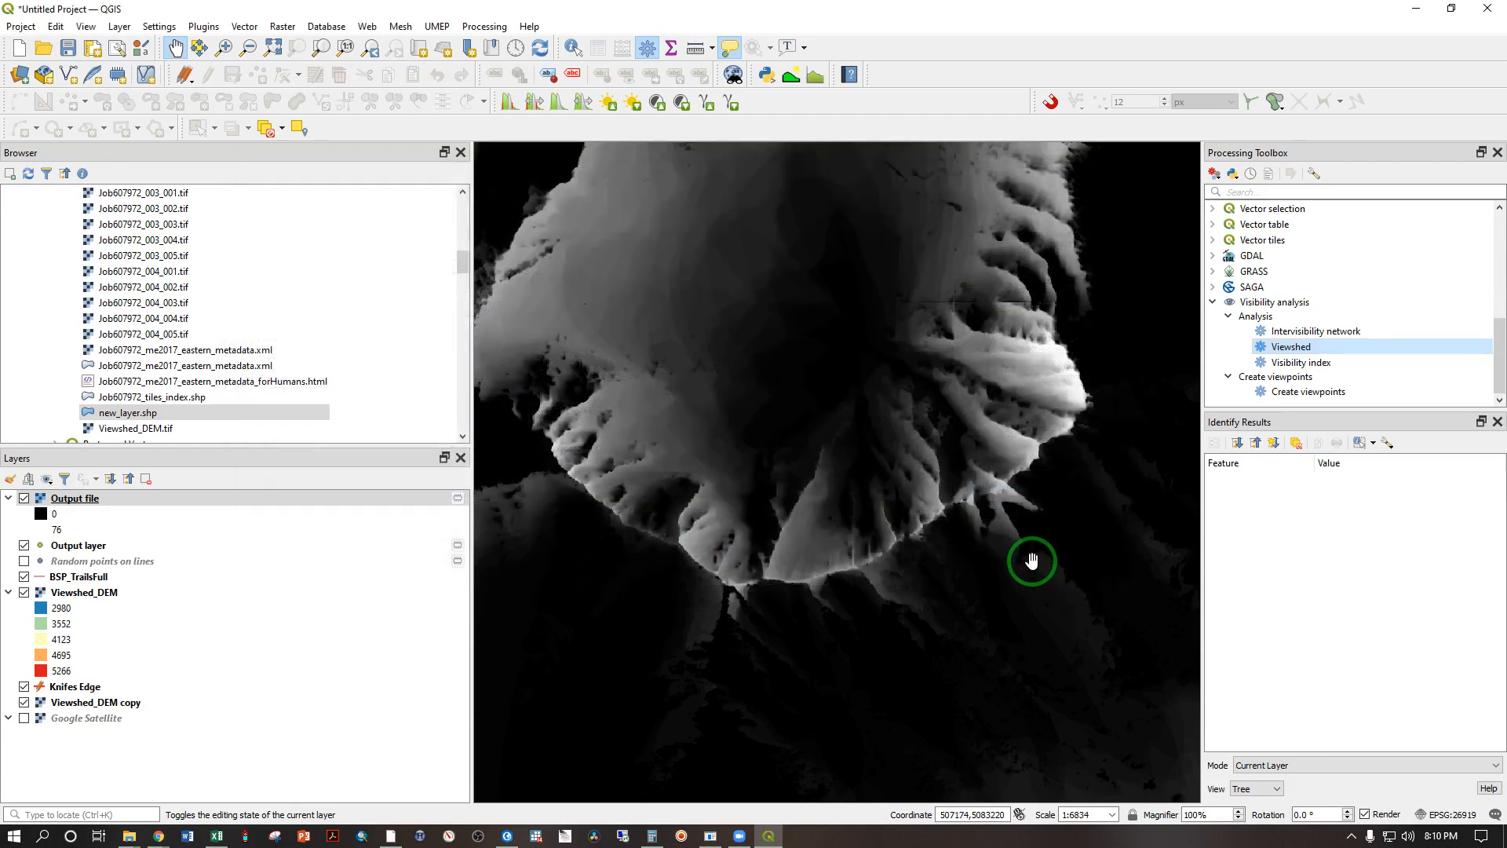
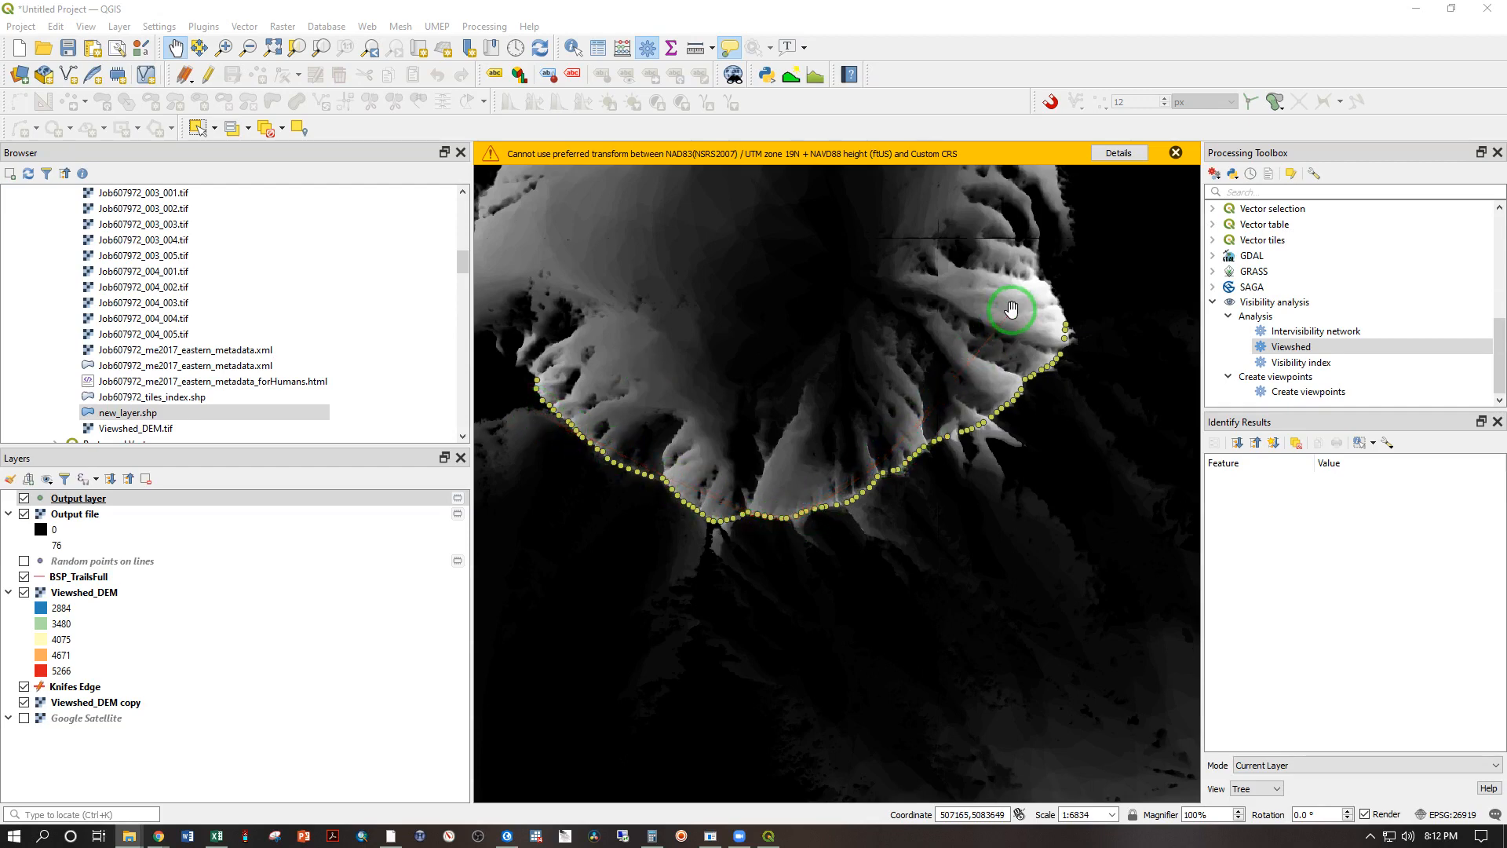
# Step: Inspect the cumulative viewshed around the ridge, and hide the Output file raster to expose the coloured DEM
pyautogui.scroll(-3, 599, 471)
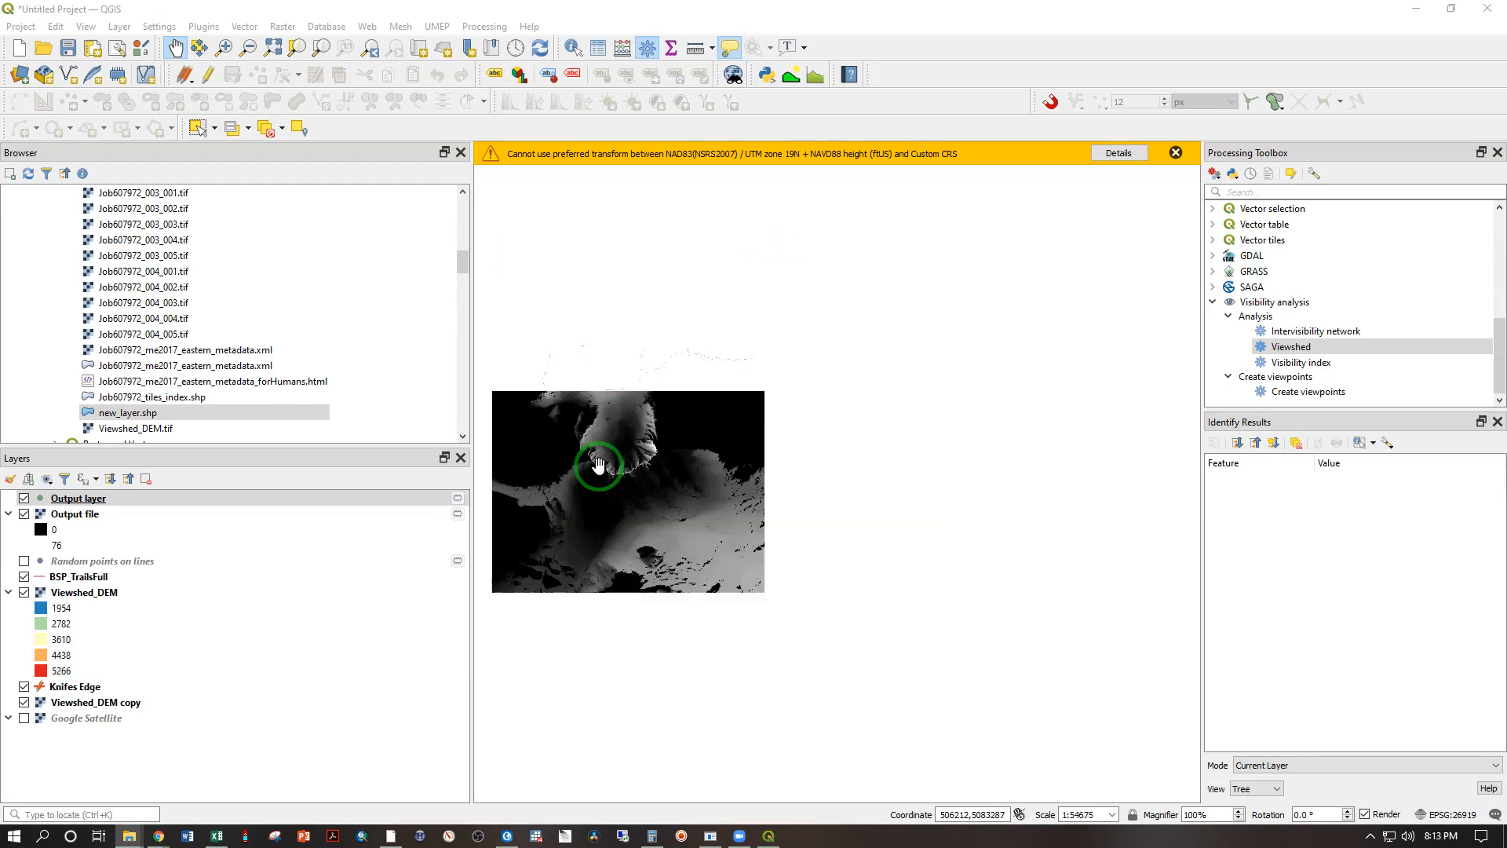
pyautogui.moveTo(811, 508); pyautogui.dragTo(700, 462)
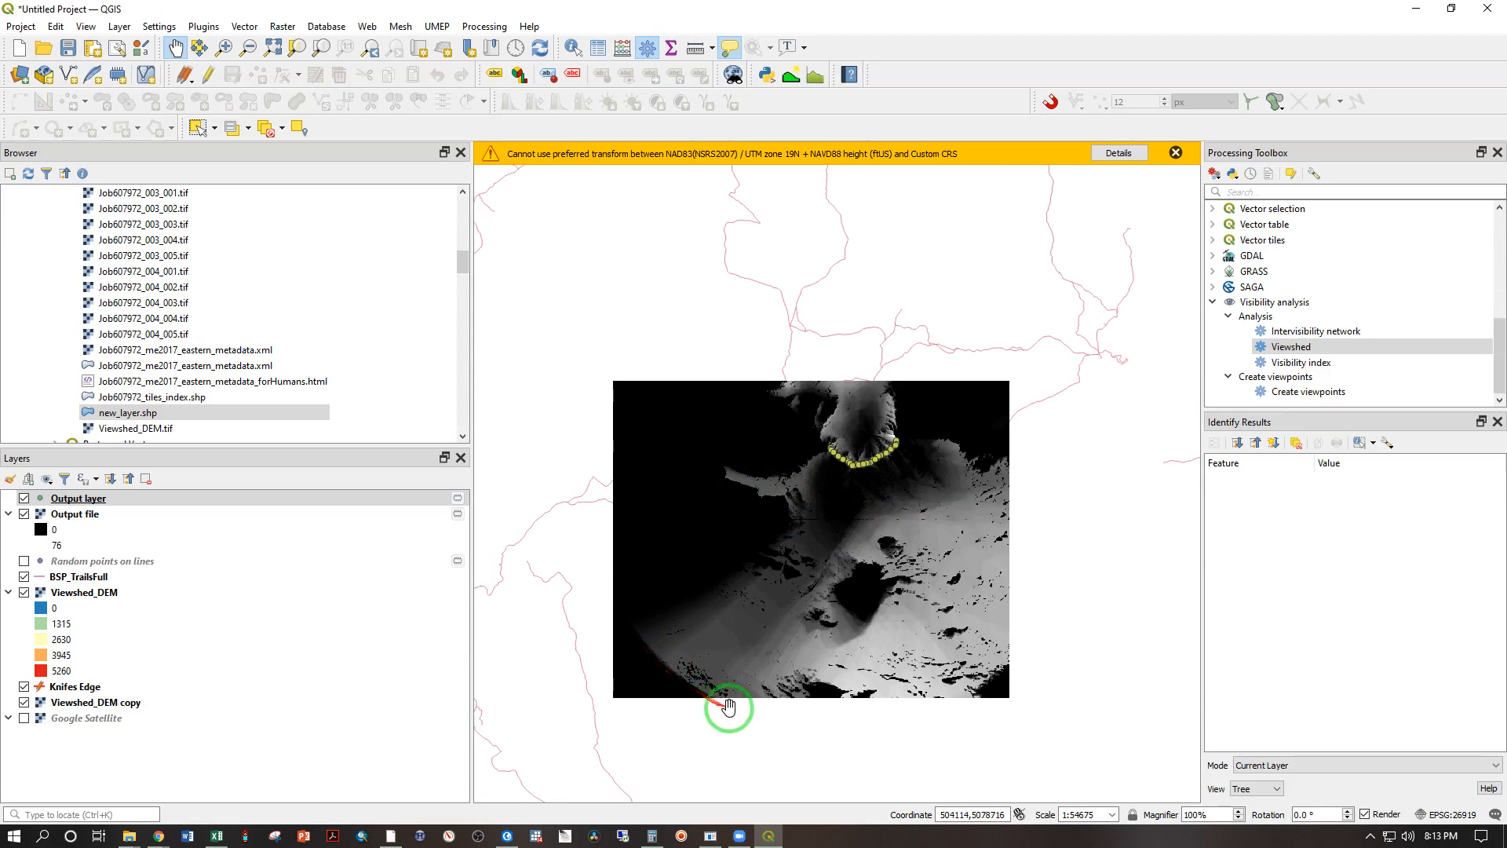
pyautogui.scroll(1, 927, 650)
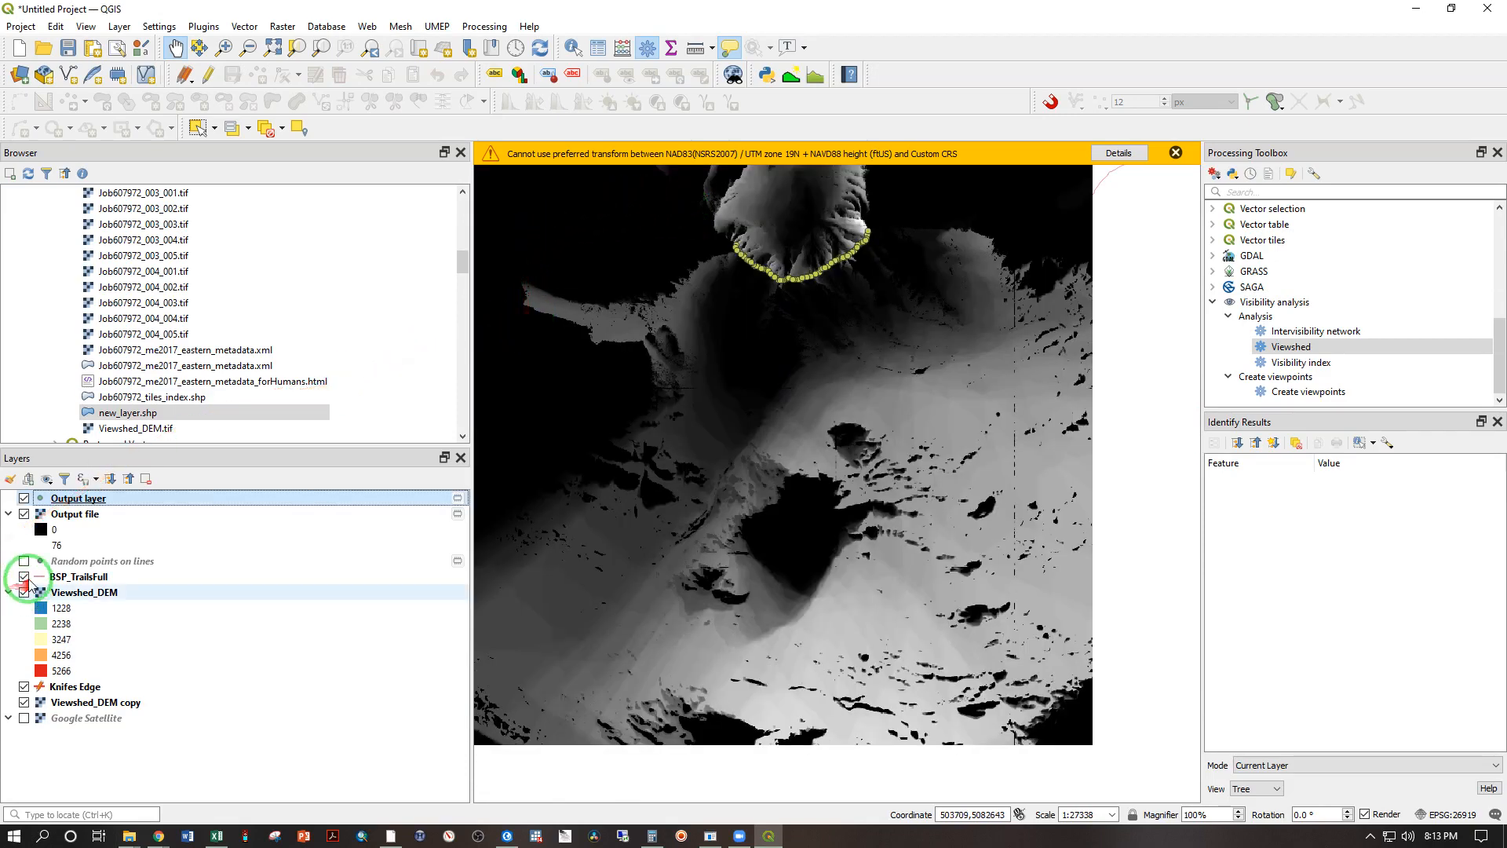
pyautogui.click(29, 518)
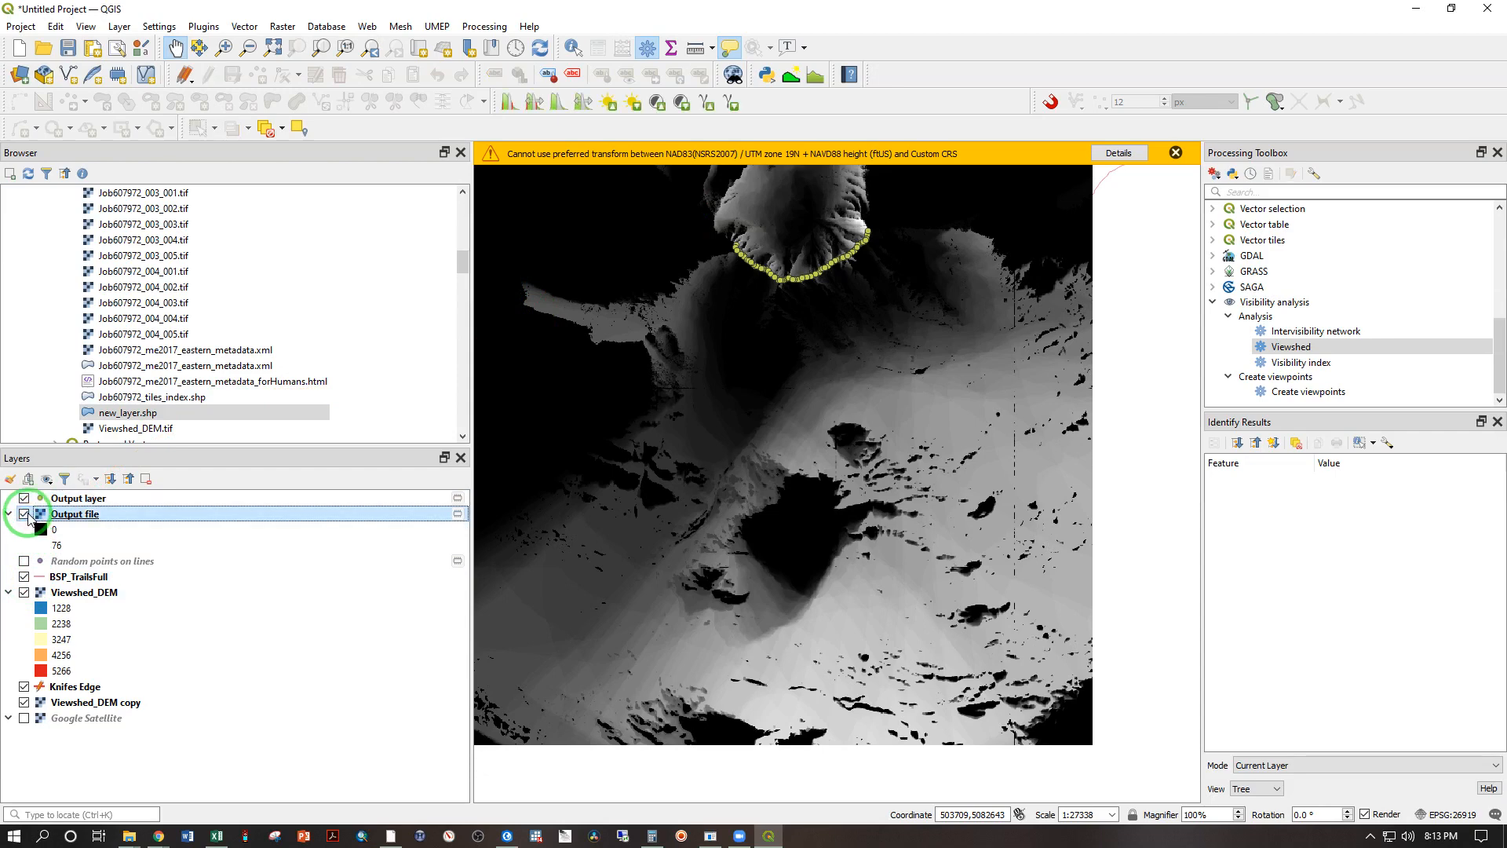
pyautogui.click(26, 515)
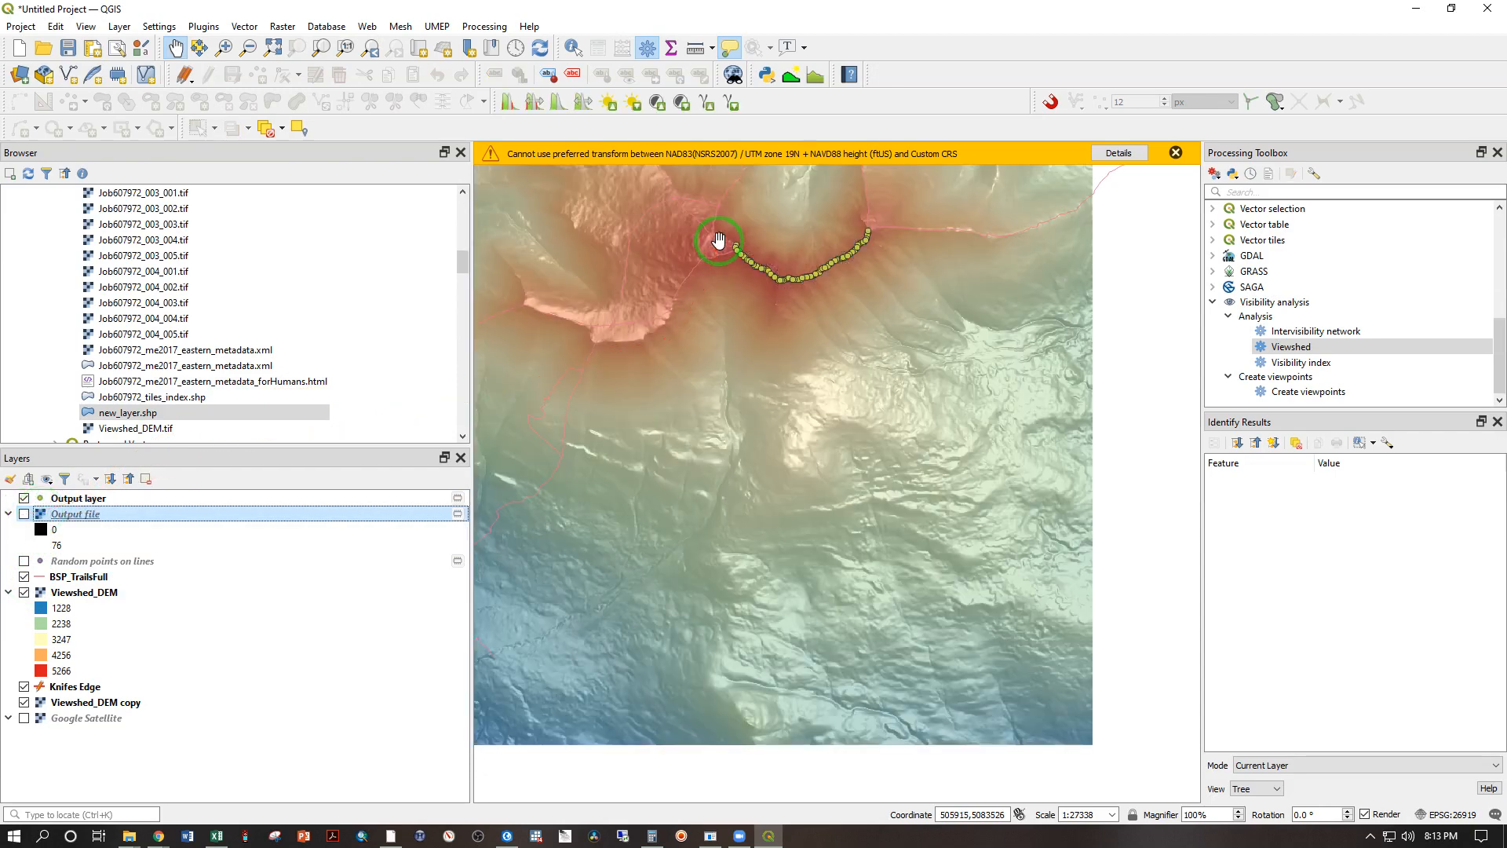
pyautogui.scroll(1, 759, 384)
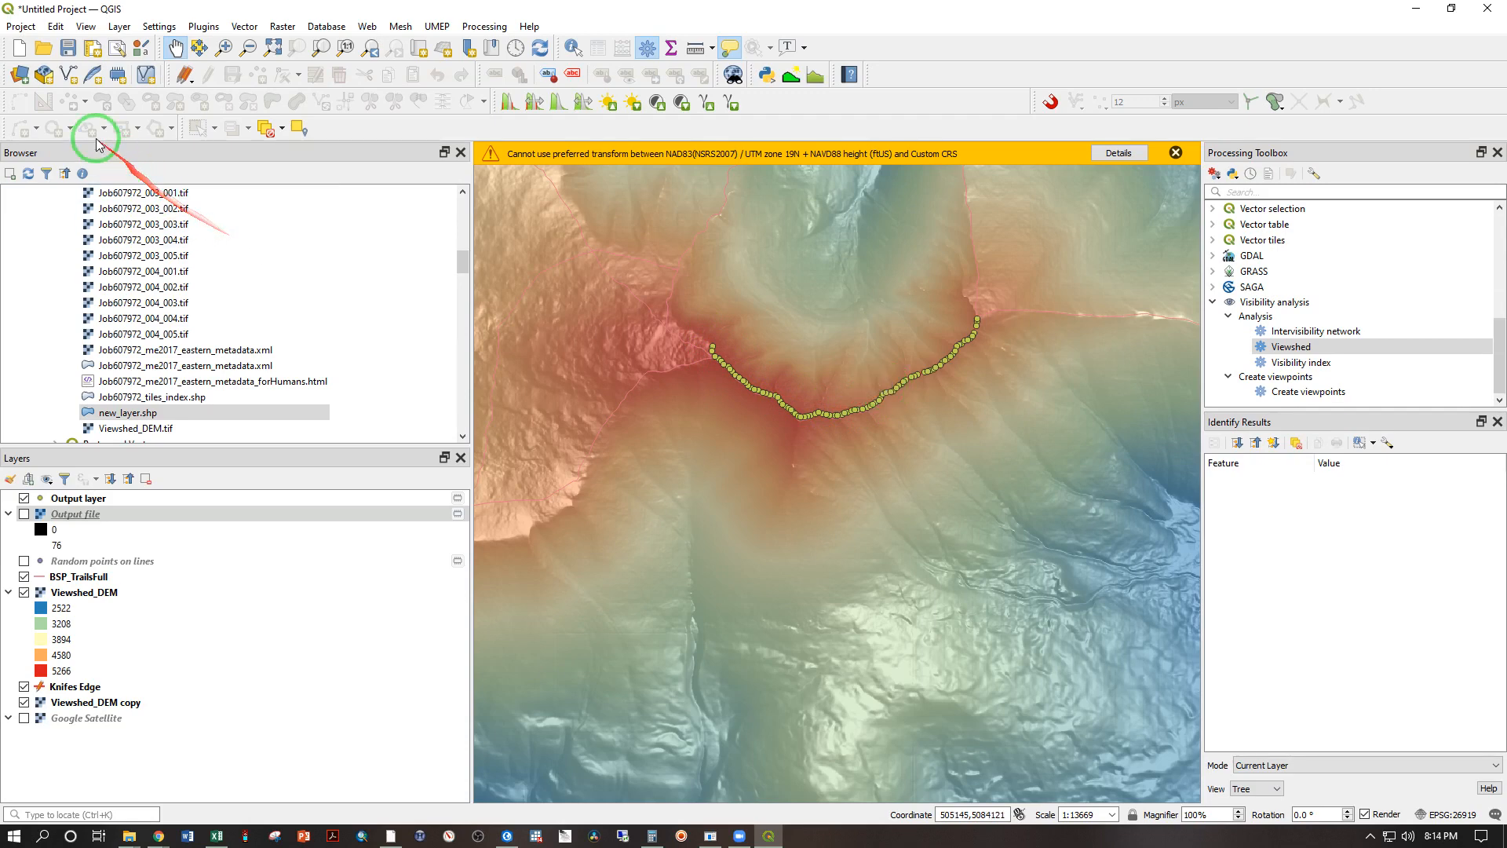
# Step: Show the log messages and bring up the Viewshed info log
pyautogui.click(82, 28)
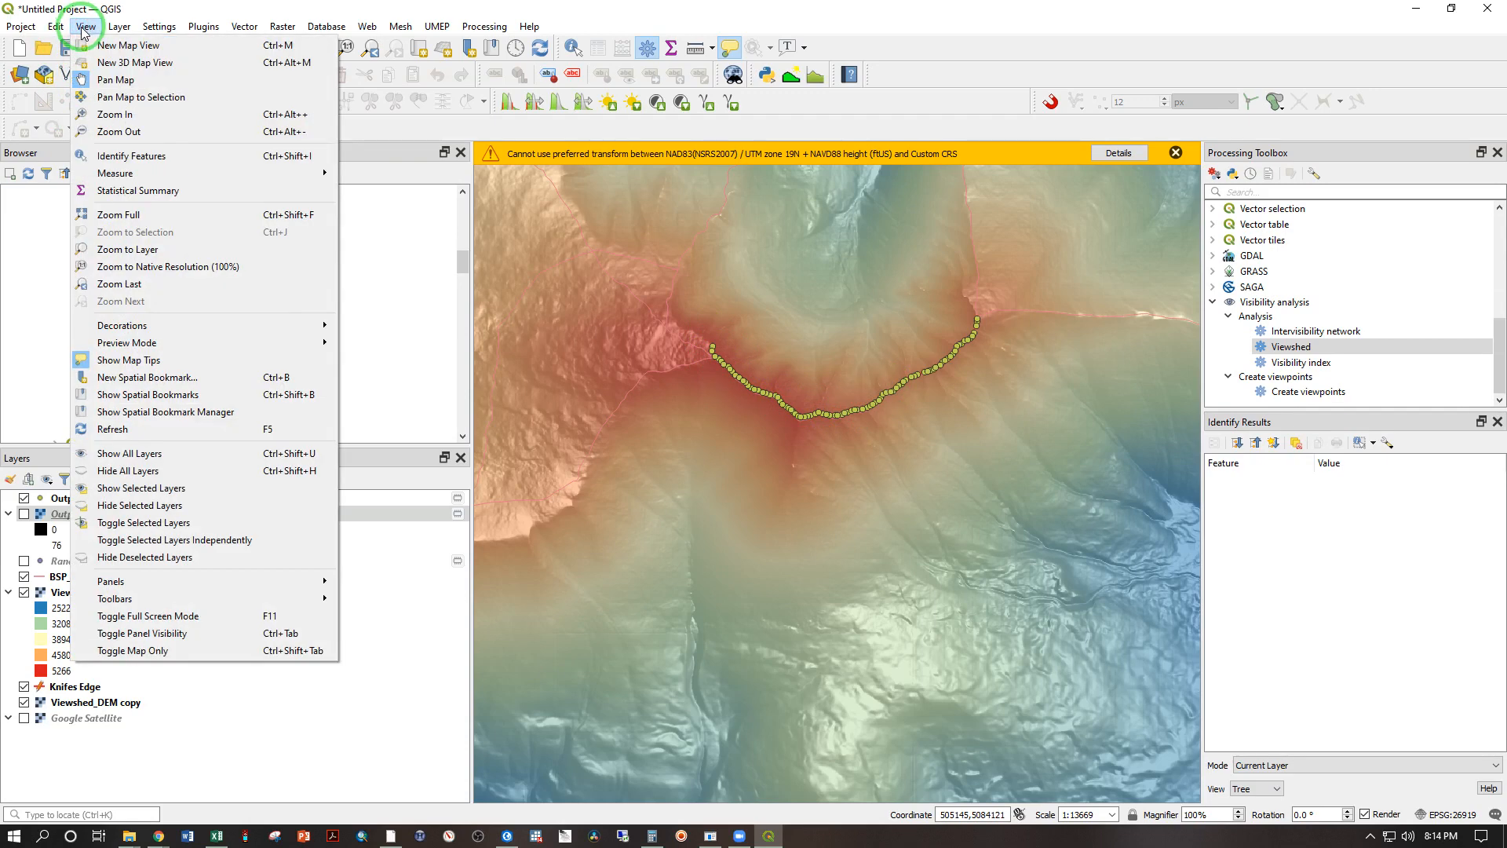
pyautogui.moveTo(209, 584)
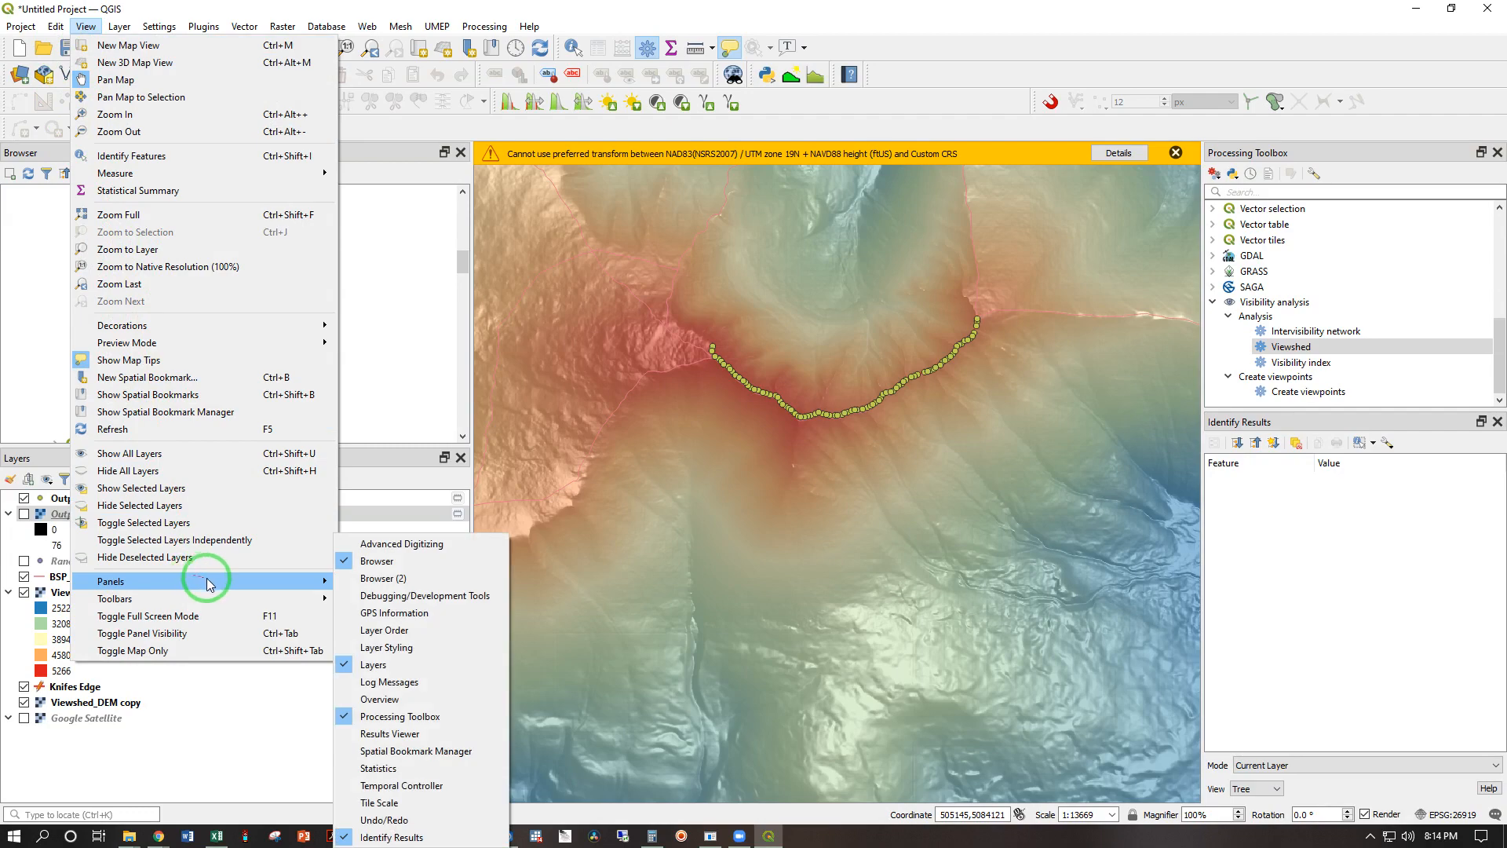
pyautogui.click(419, 686)
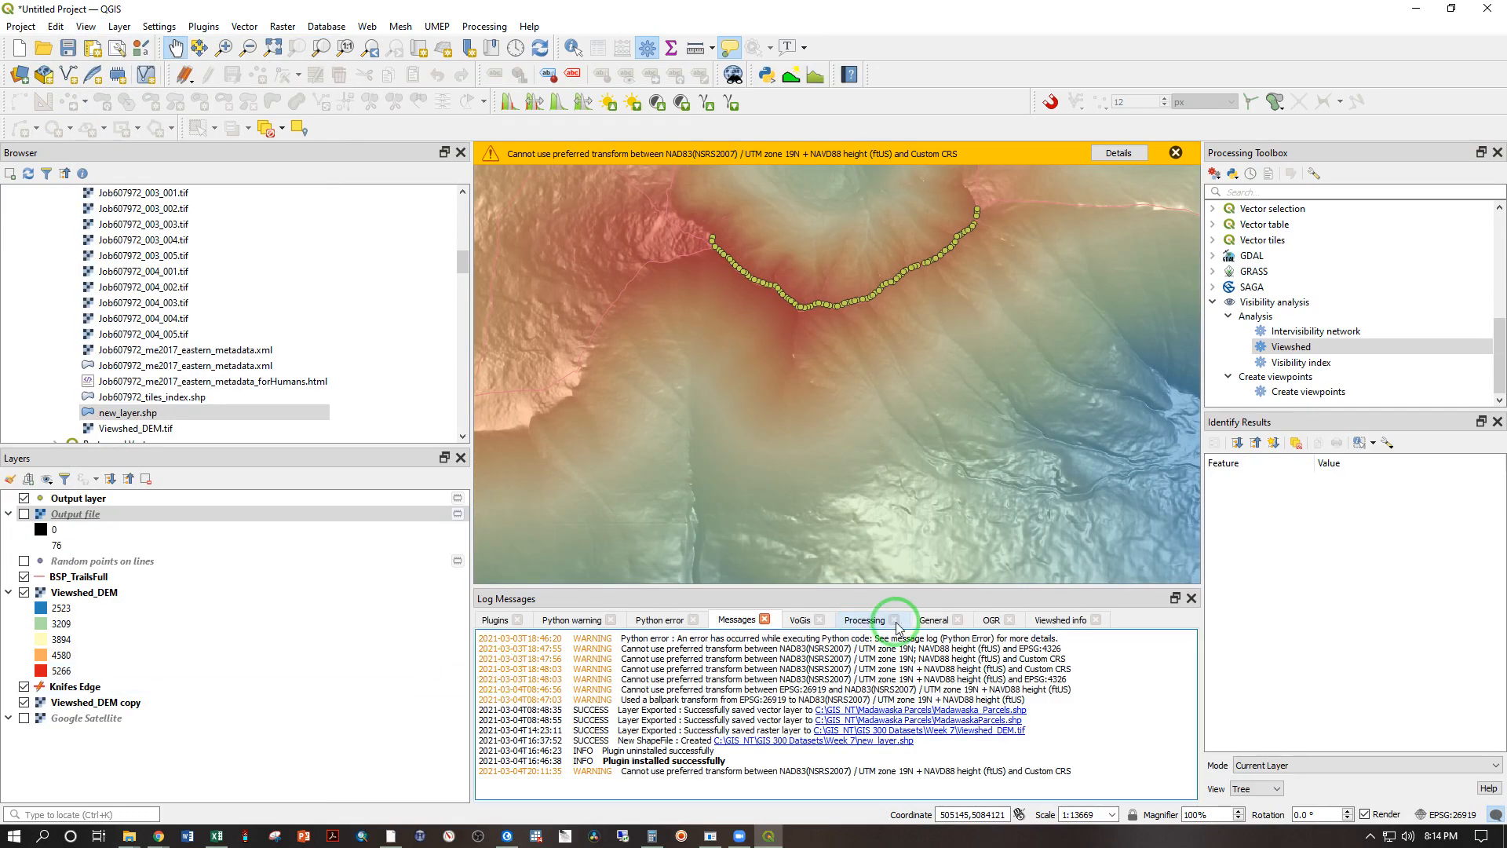
pyautogui.click(1048, 621)
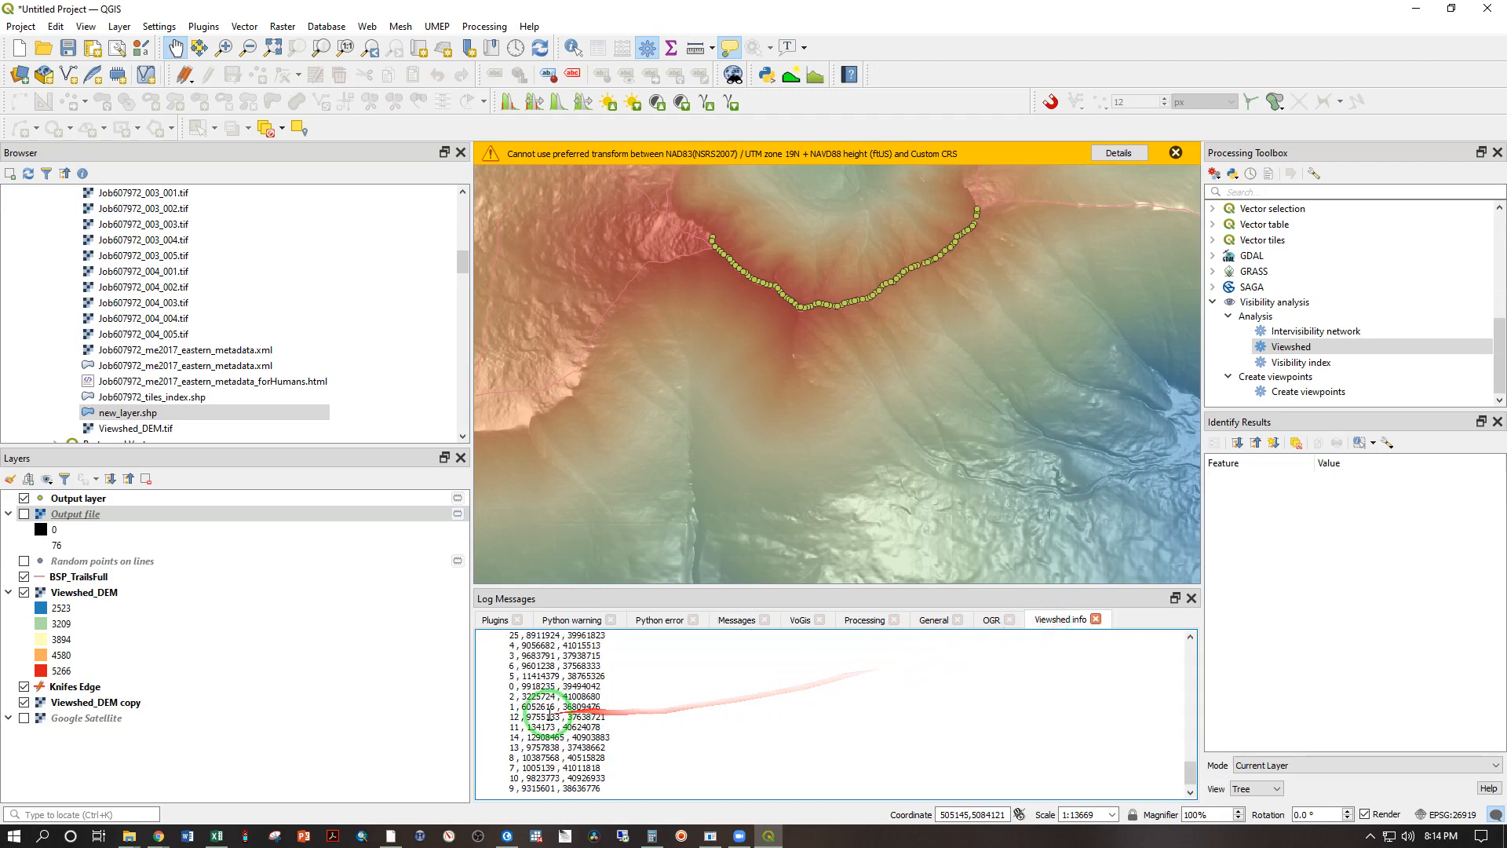
# Step: Copy the viewshed results from the Point_ID header through the last row into a new Notepad document
pyautogui.scroll(10, 536, 710)
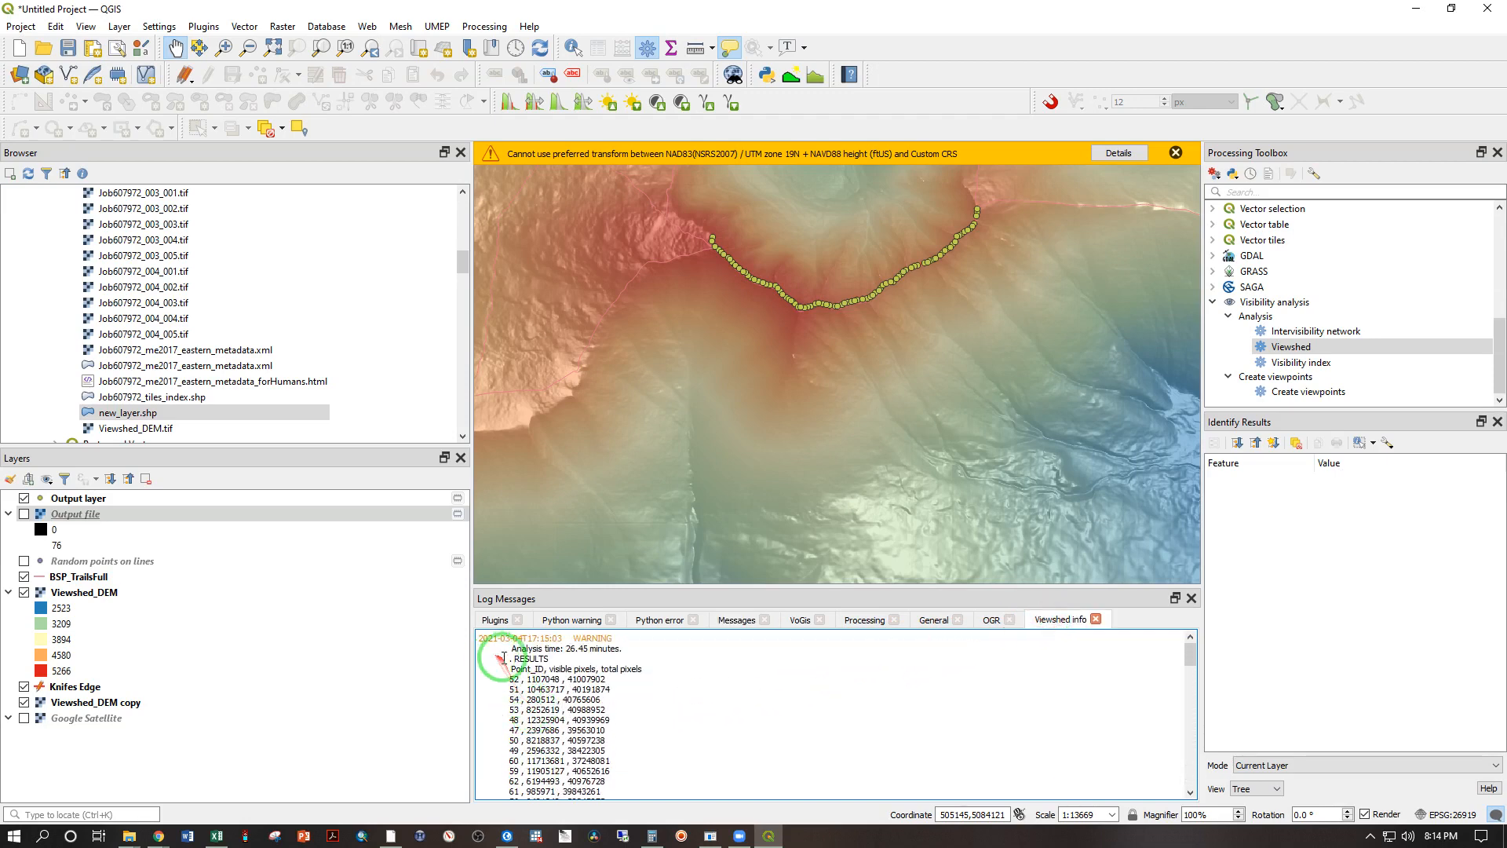
pyautogui.moveTo(509, 663); pyautogui.dragTo(598, 780)
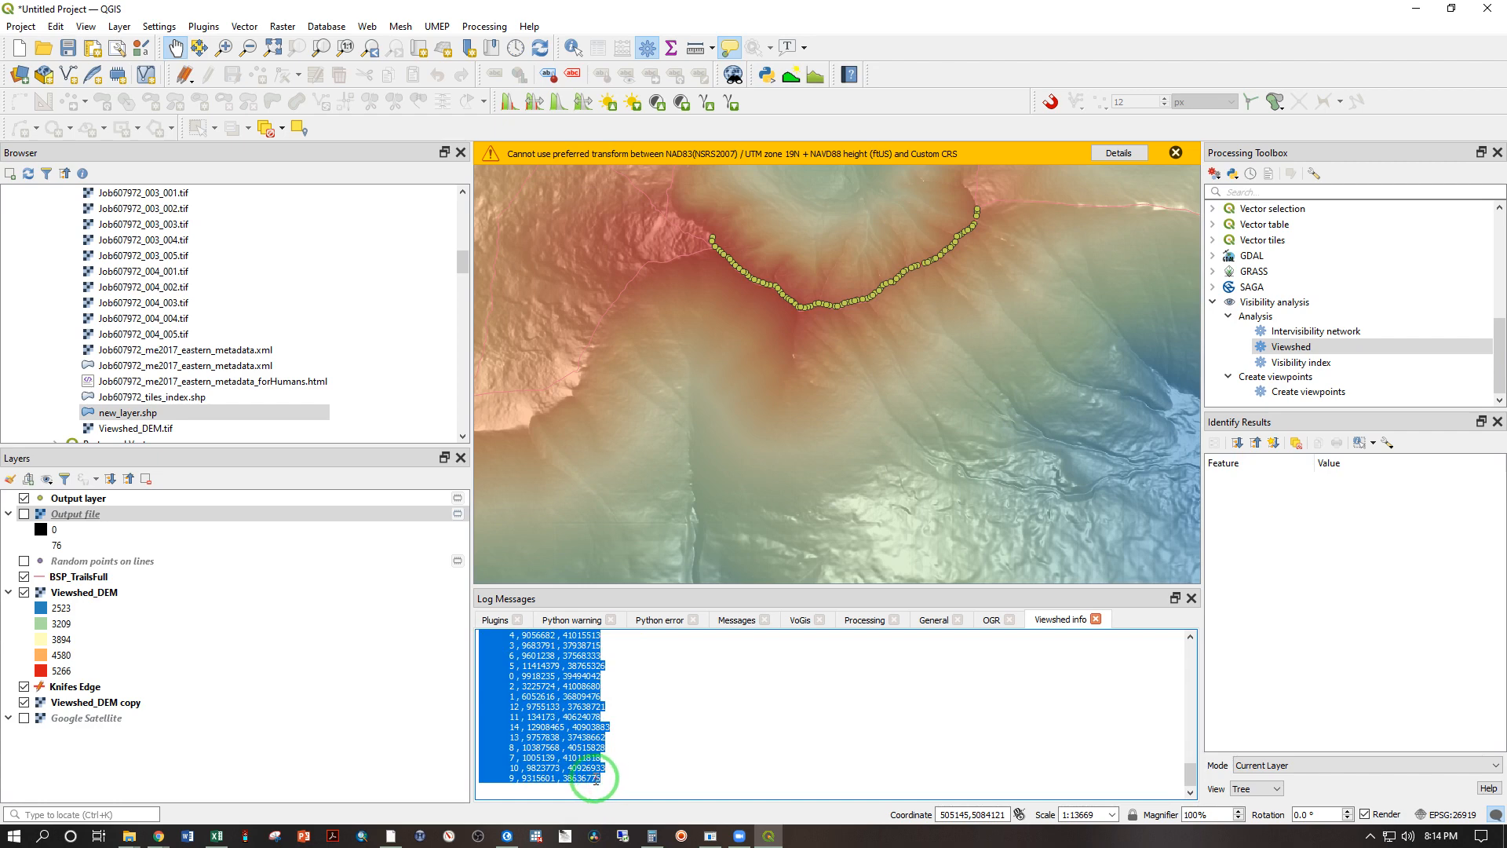
pyautogui.click(14, 835)
pyautogui.write('note')
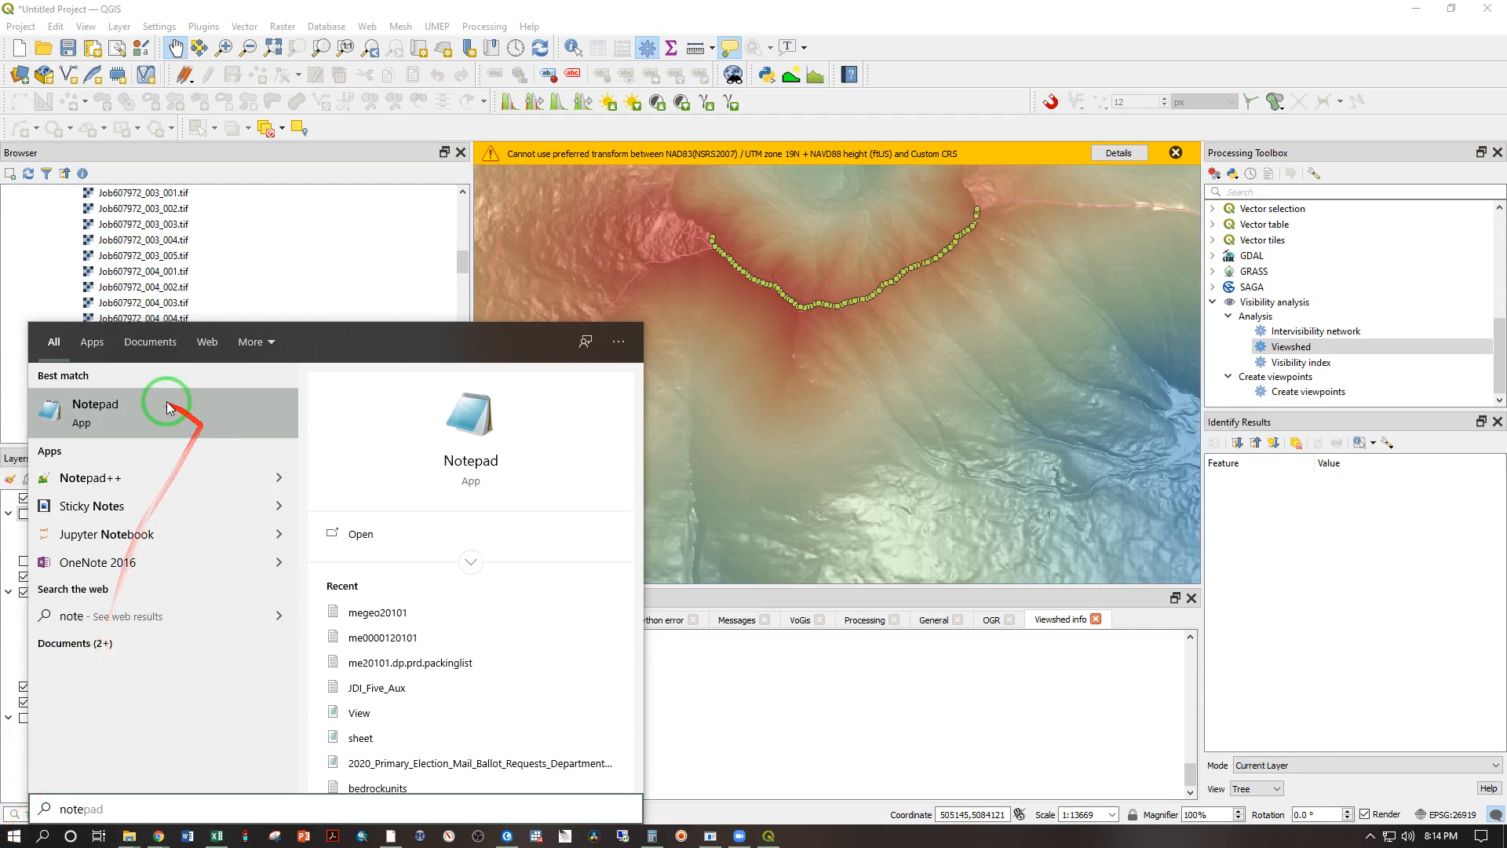
pyautogui.click(147, 414)
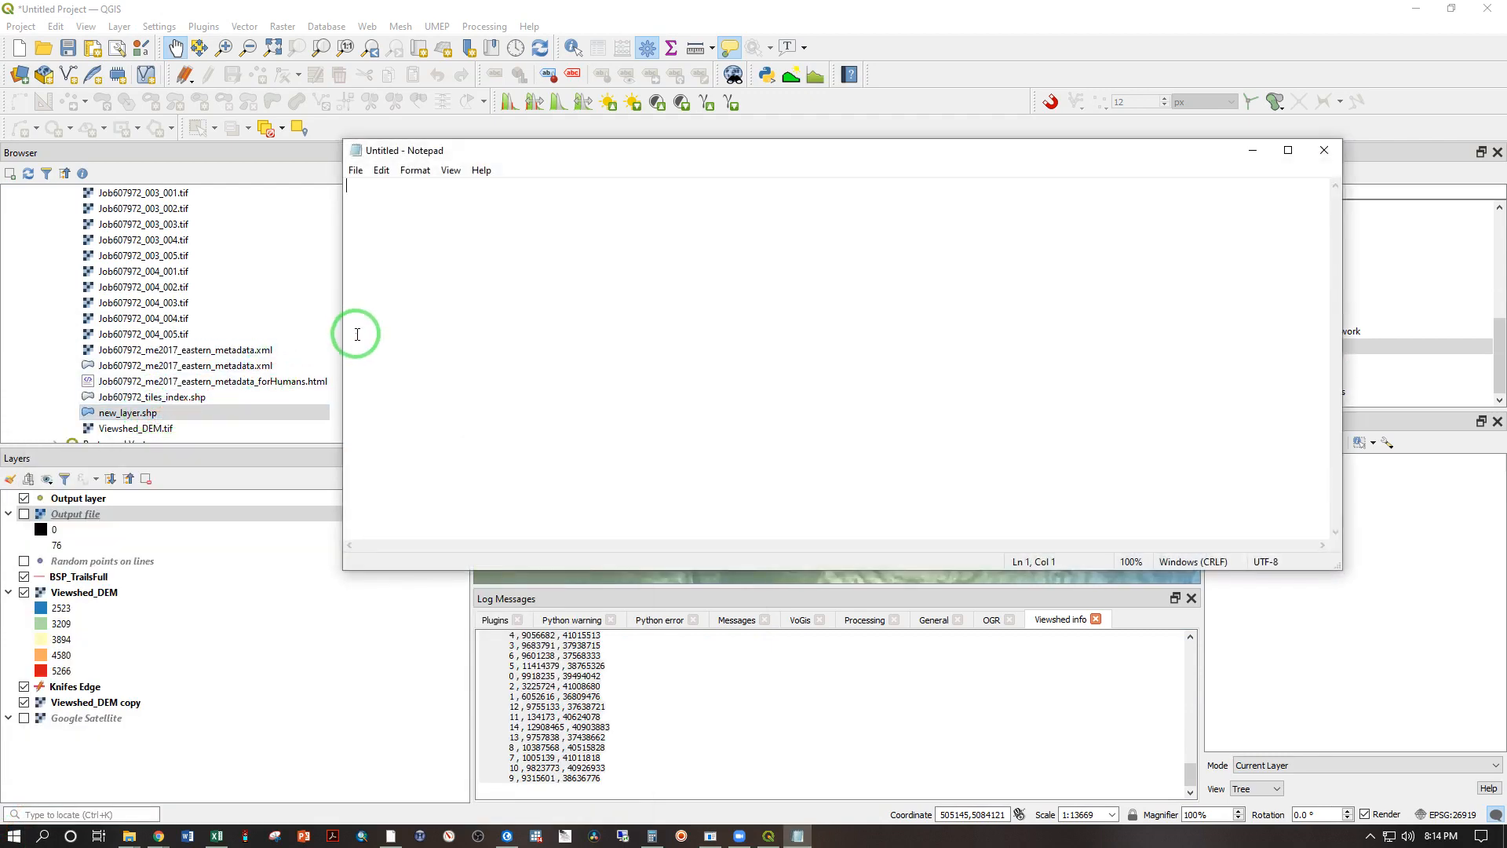
pyautogui.hotkey('ctrl', 'v')
pyautogui.scroll(20, 384, 334)
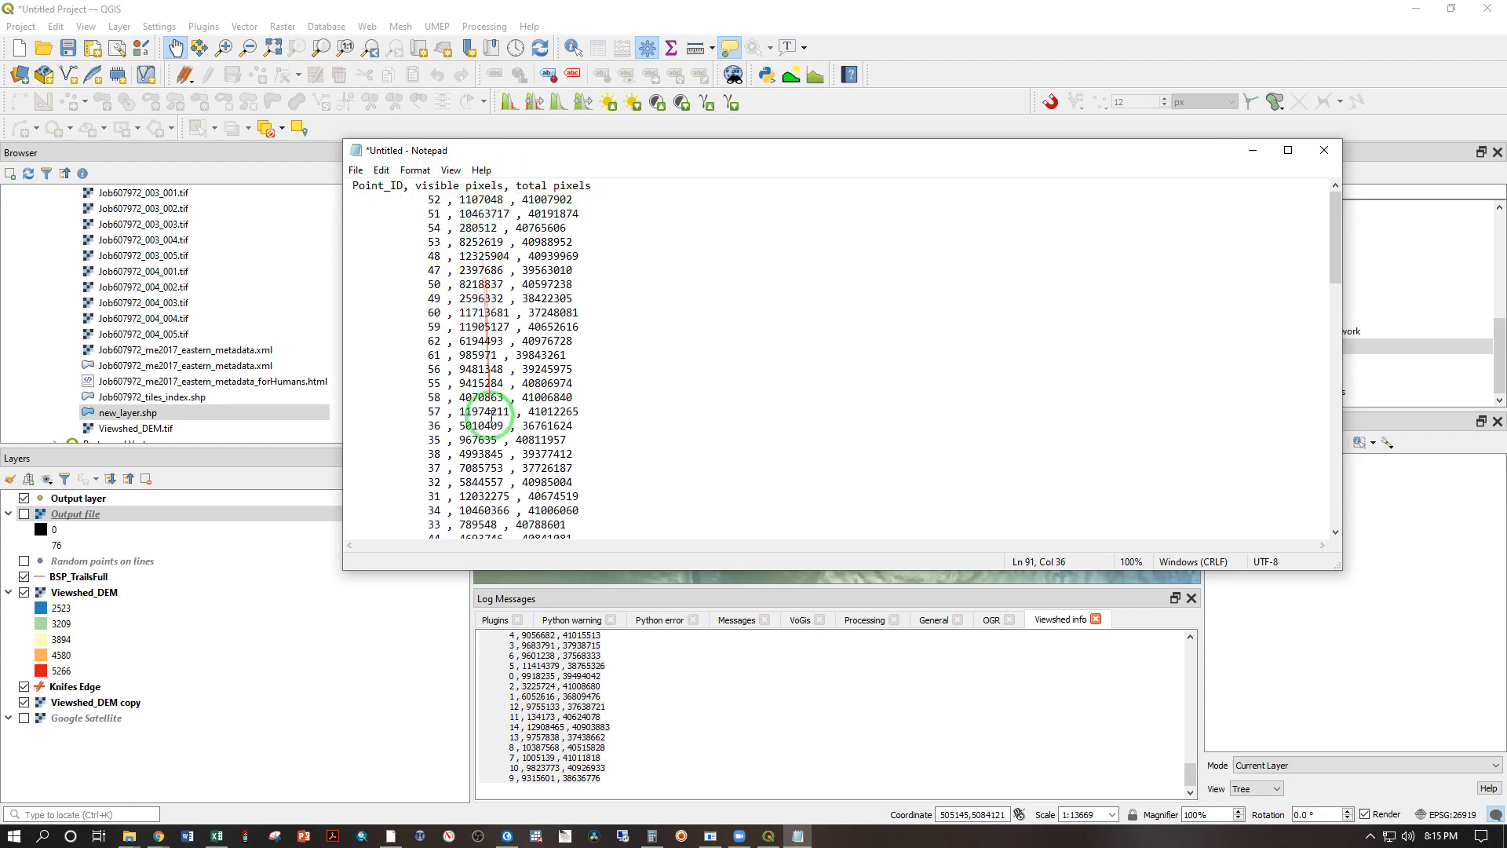
# Step: Save the pasted results as Visibility.csv in the Week 7 folder of GIS 300 Datasets
pyautogui.click(355, 172)
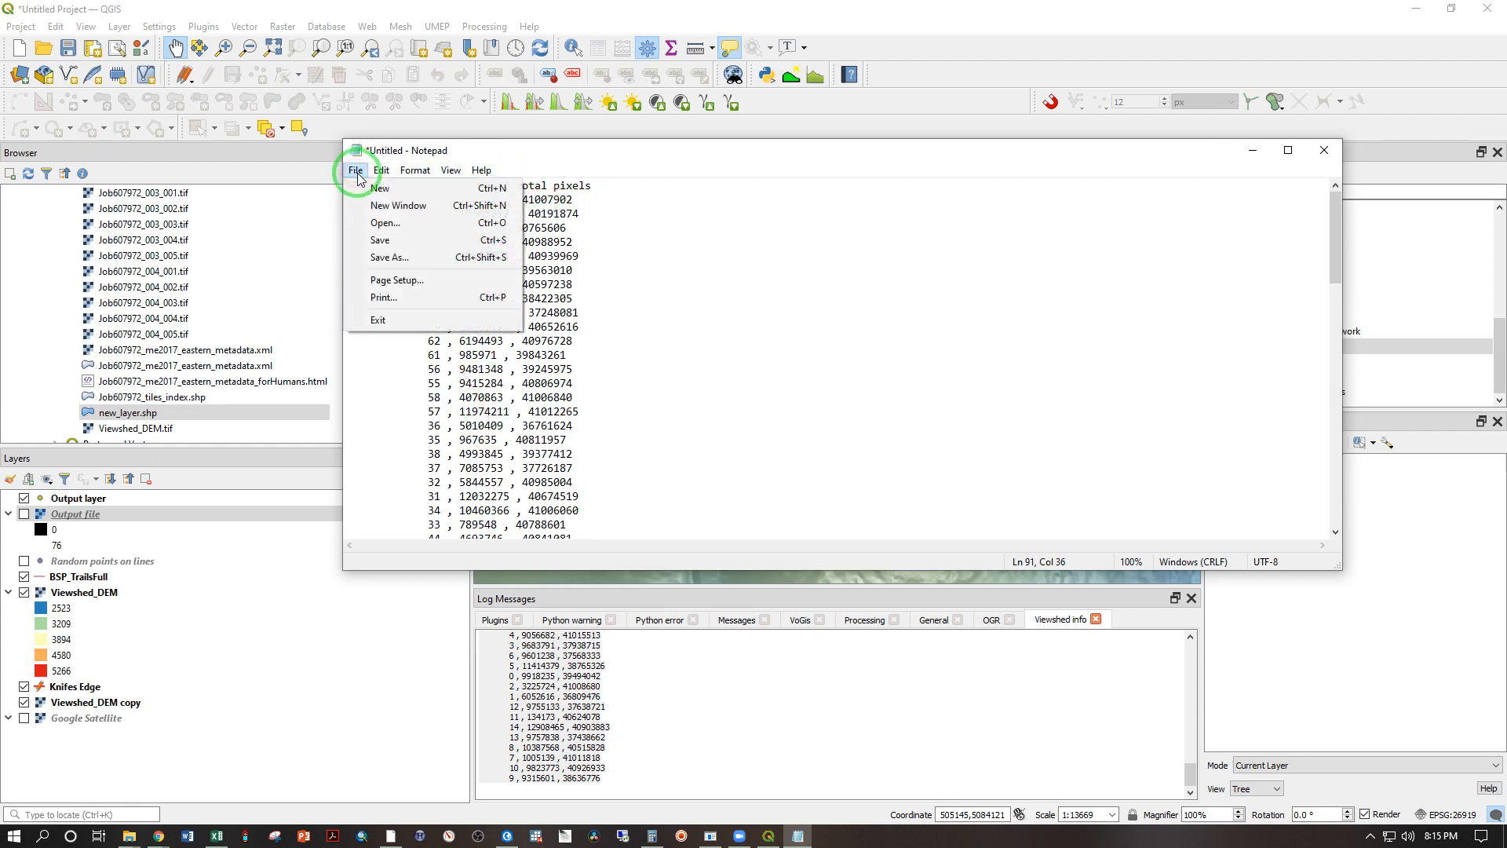
pyautogui.click(389, 259)
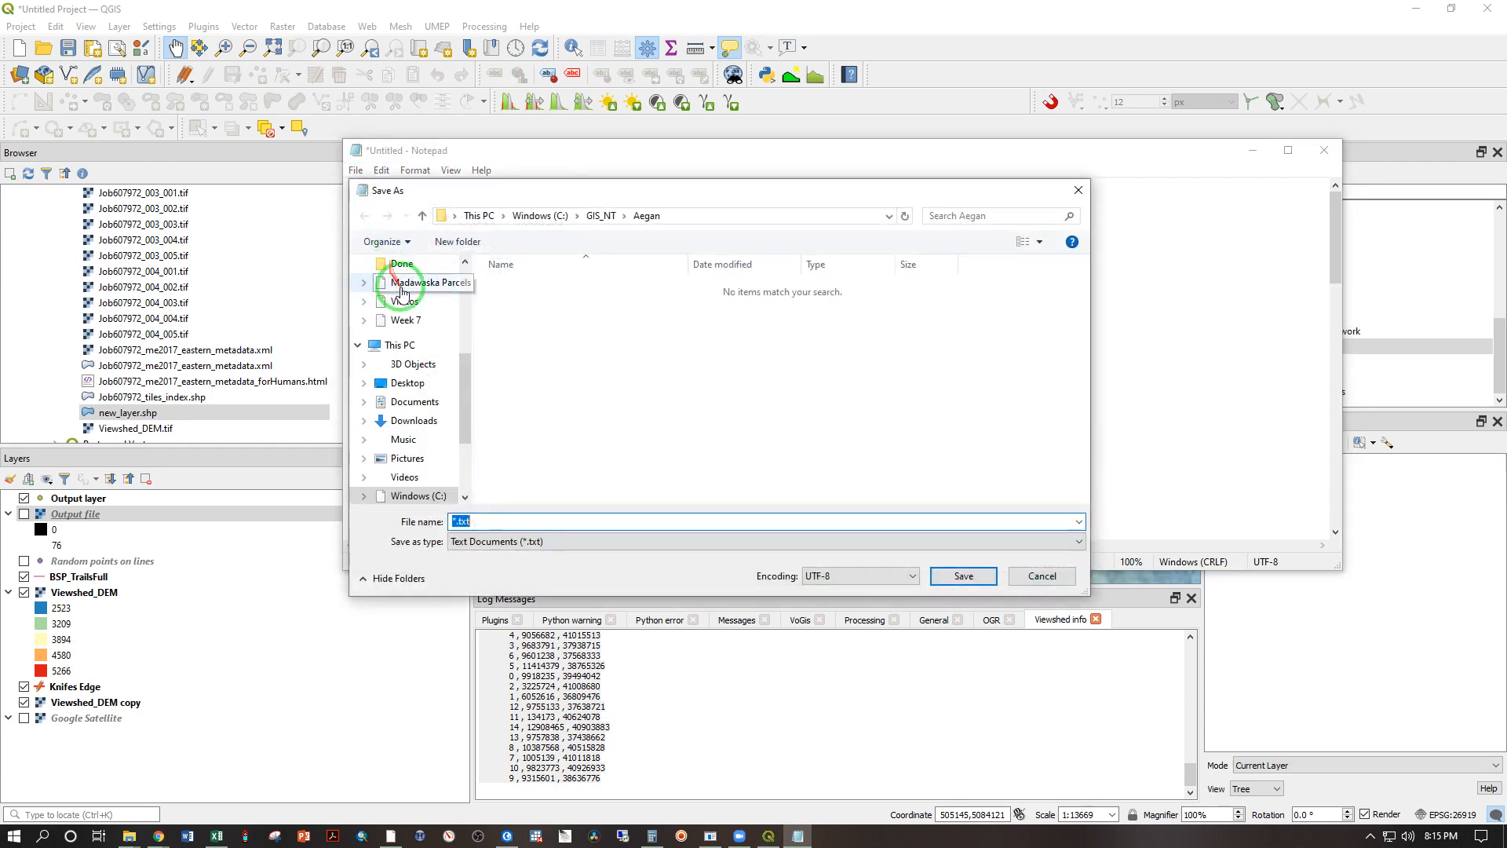
pyautogui.click(601, 215)
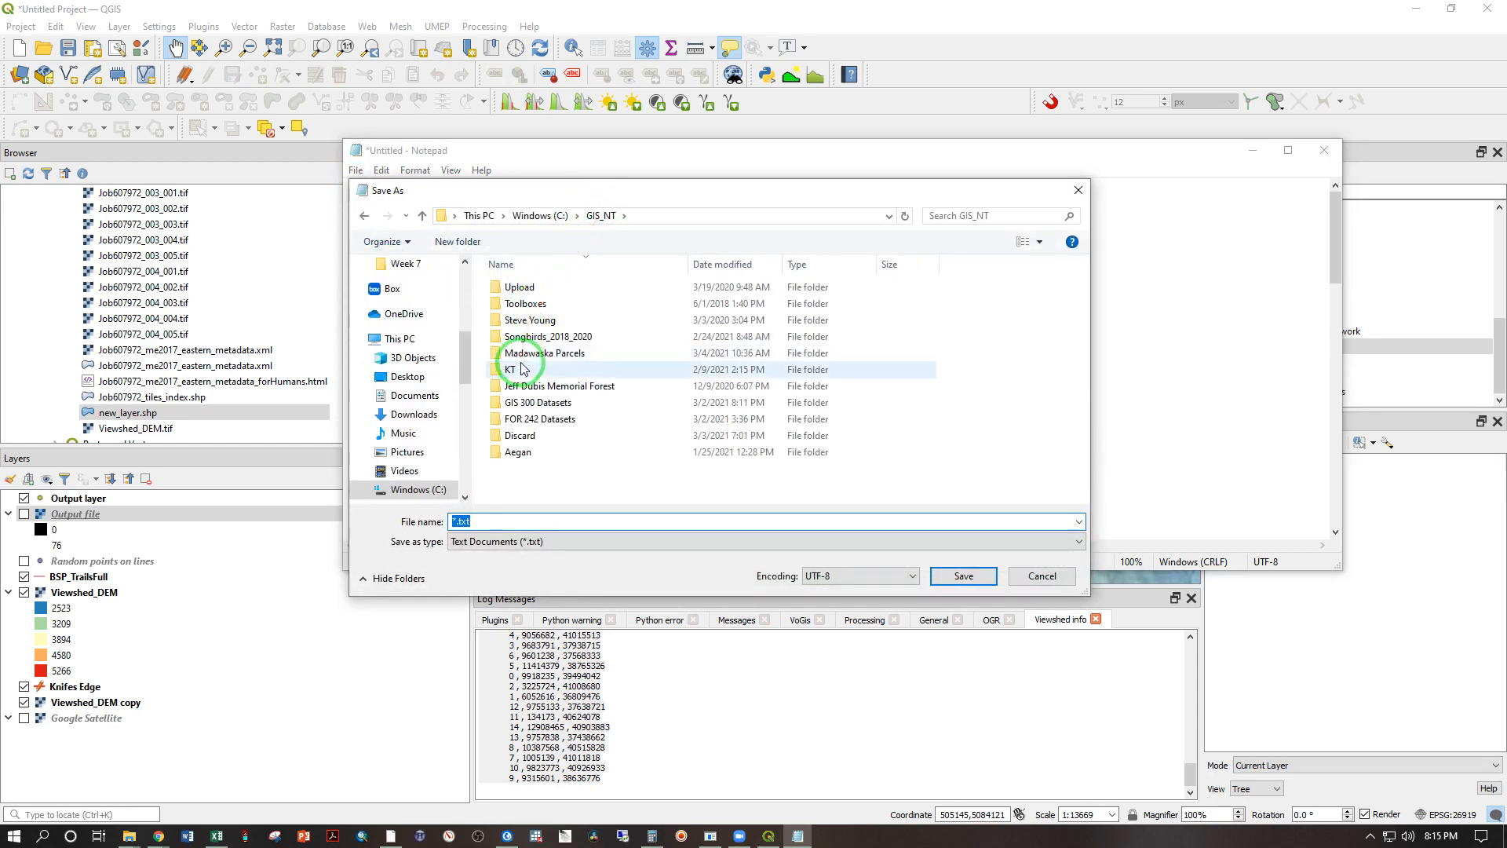
pyautogui.doubleClick(524, 402)
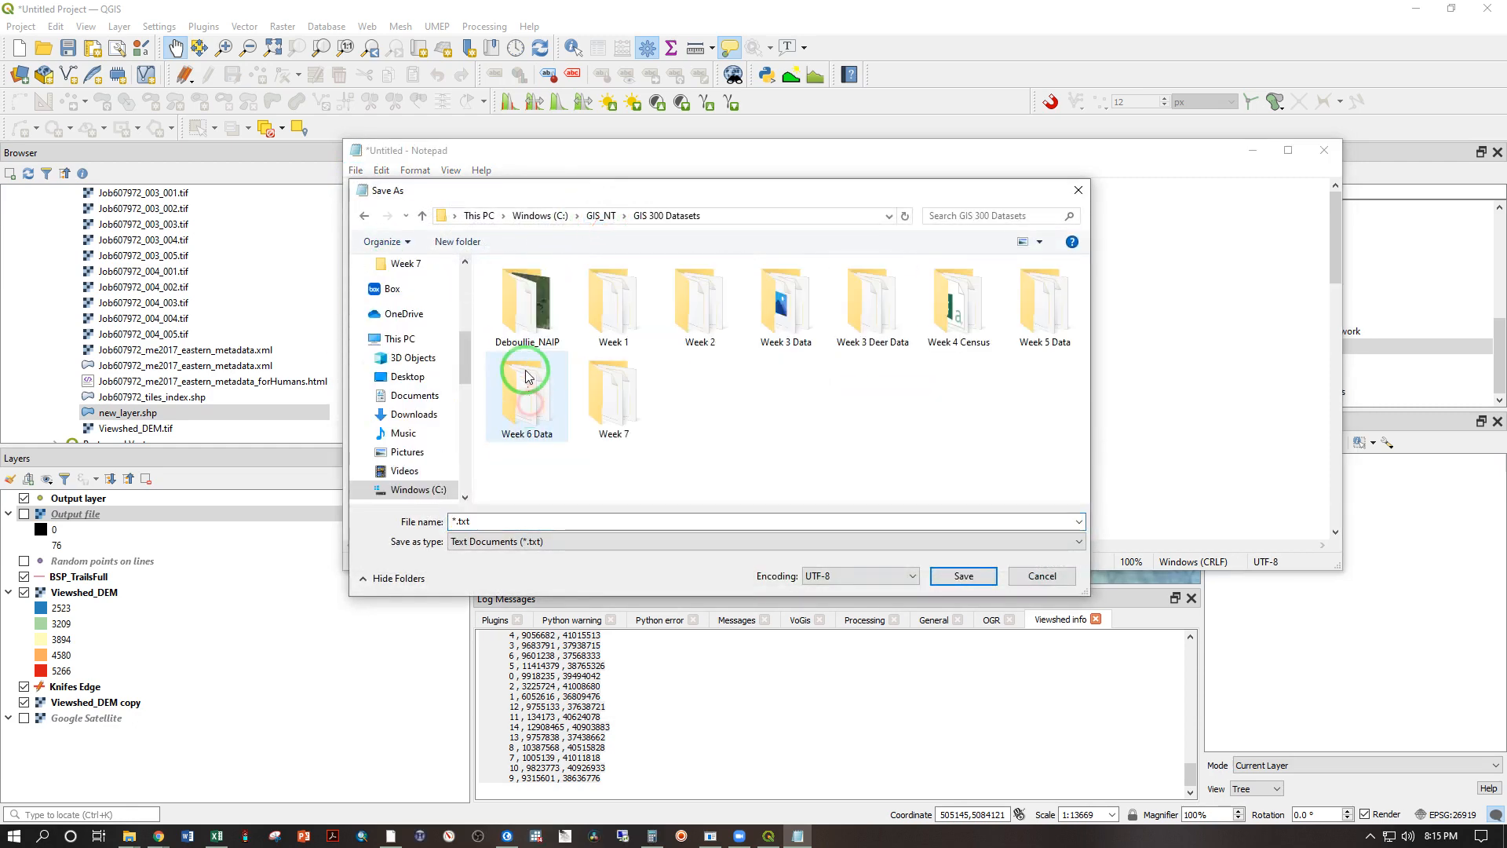
pyautogui.doubleClick(606, 399)
pyautogui.click(515, 545)
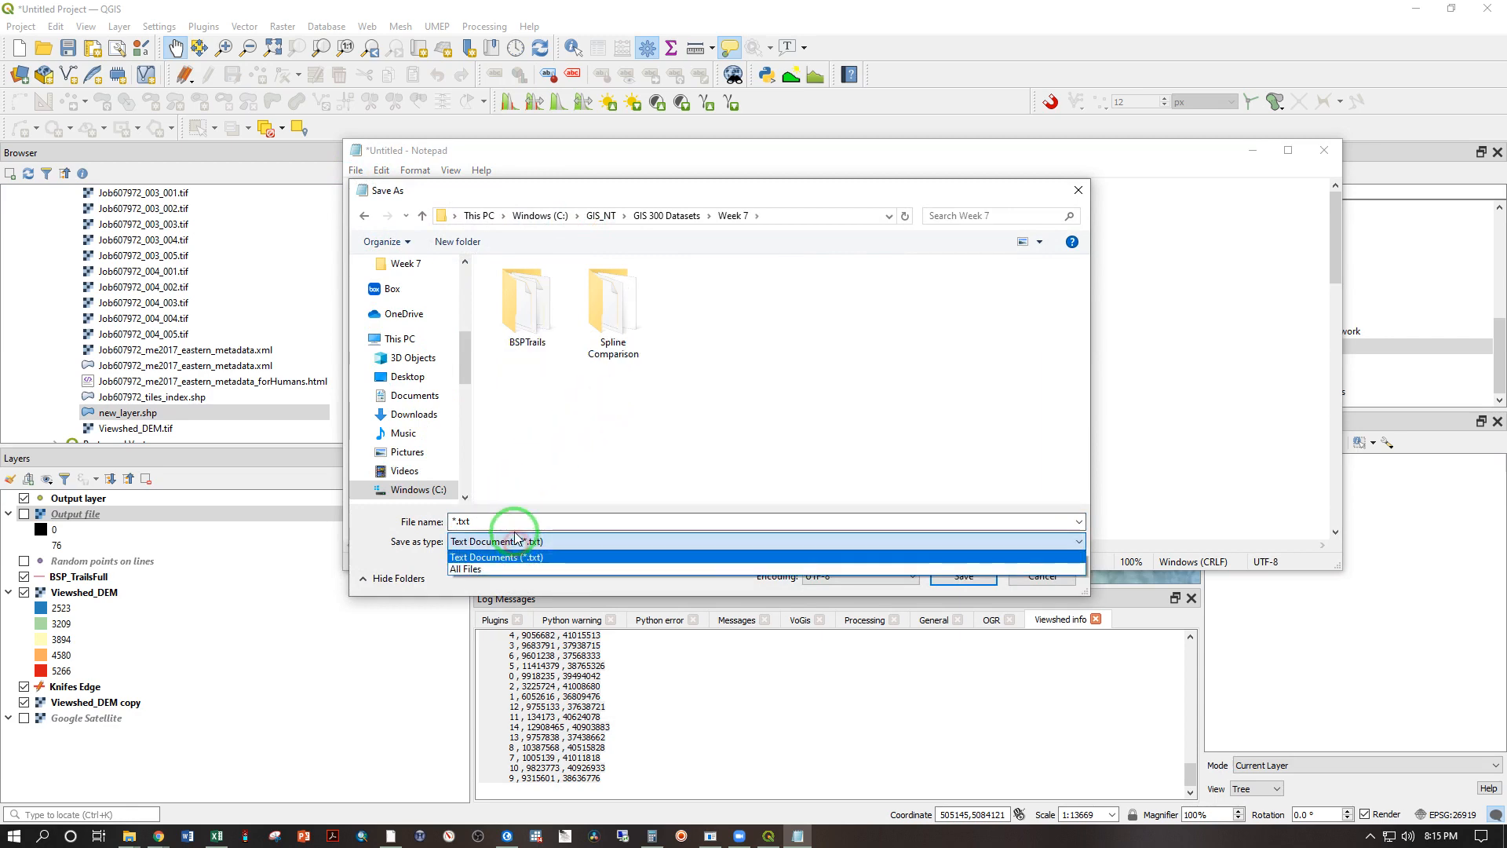
pyautogui.click(512, 543)
pyautogui.click(510, 519)
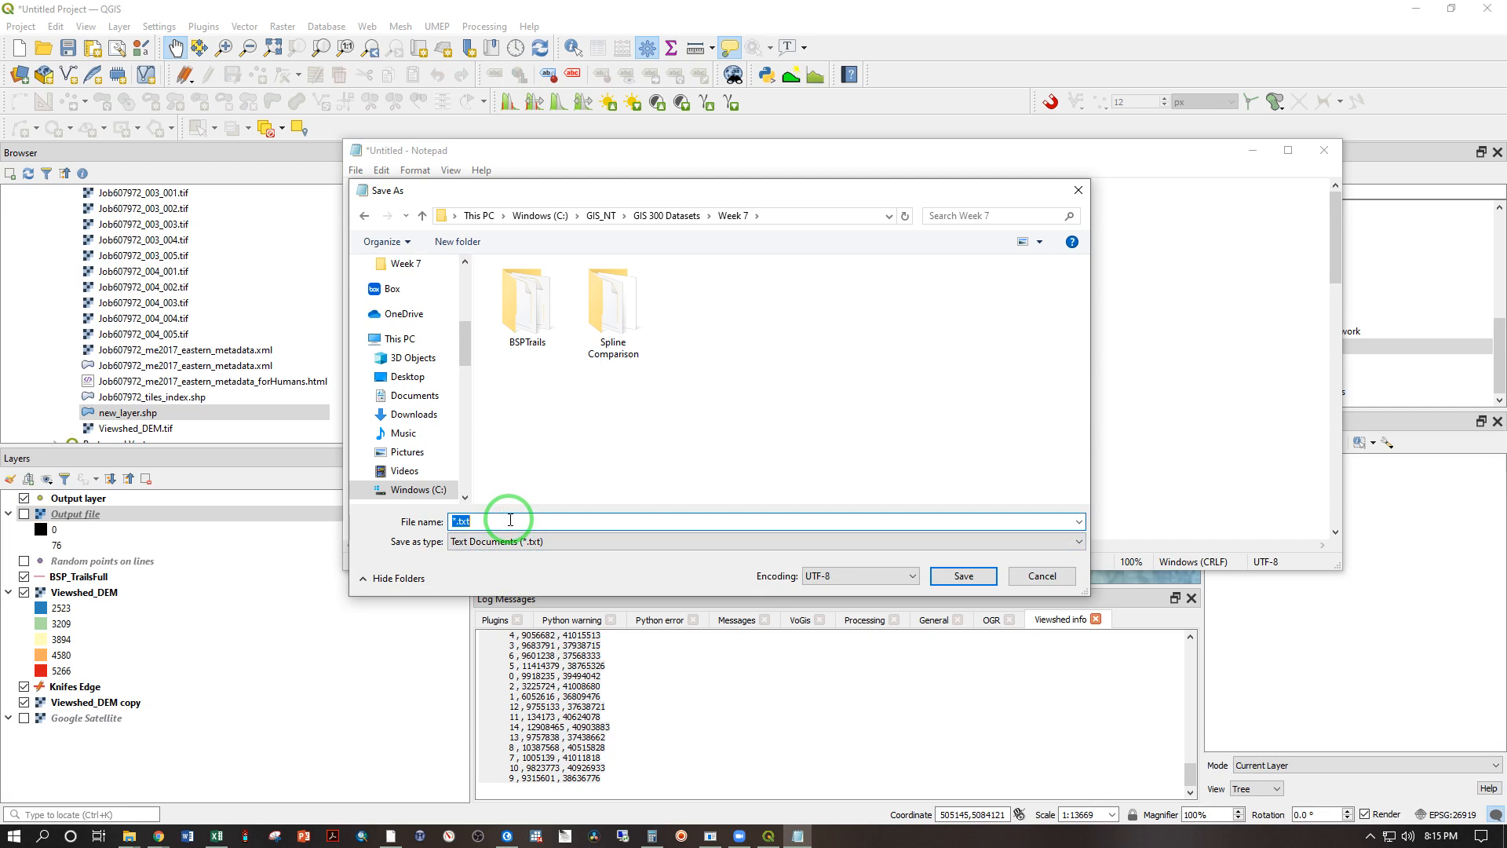
pyautogui.write('Visibility.csv')
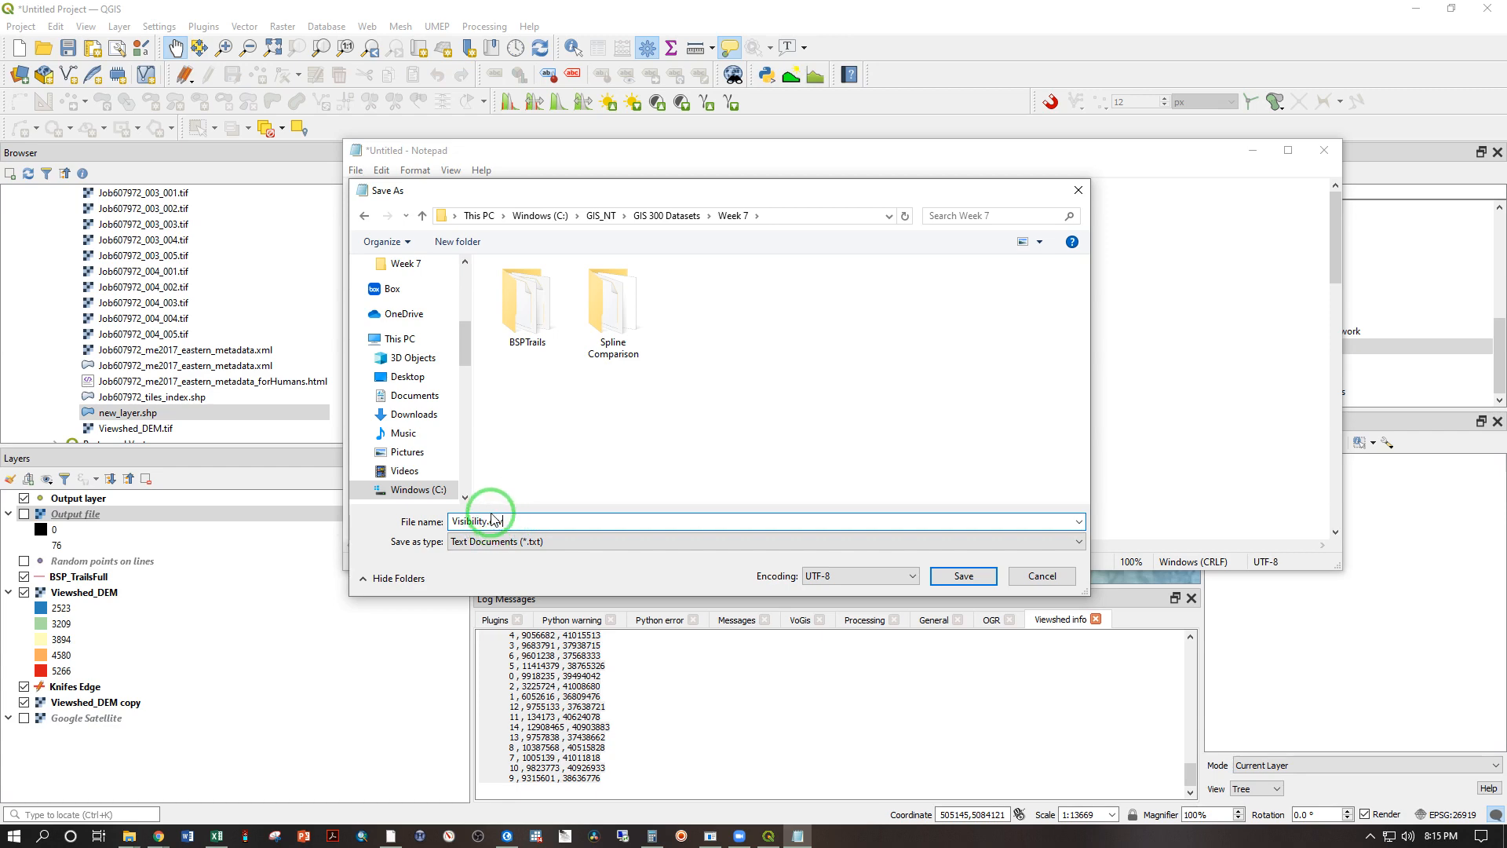
pyautogui.click(964, 577)
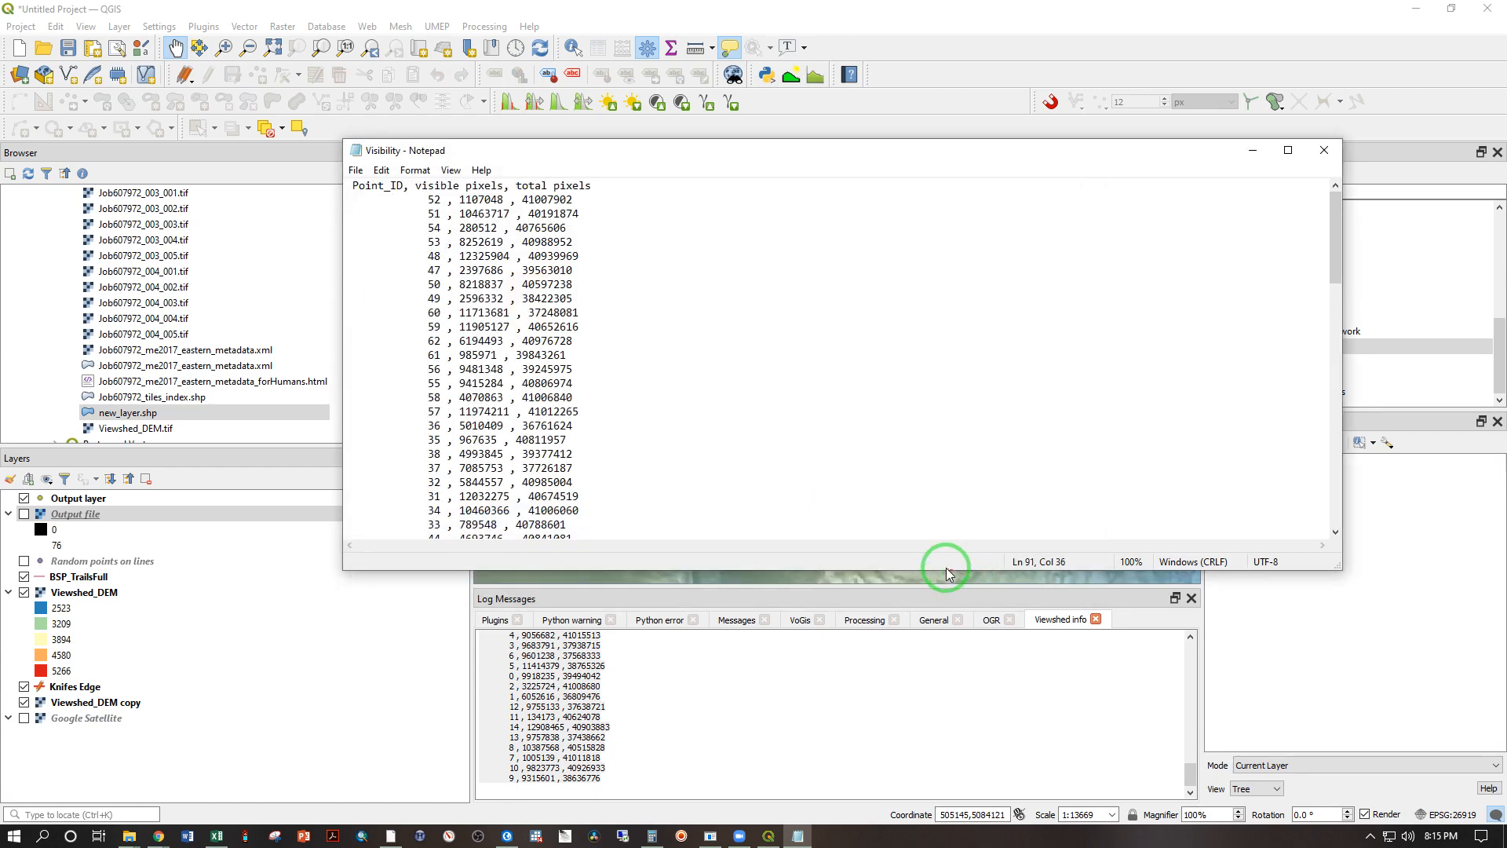
# Step: Close Notepad and open the Visibility file from the Week 7 folder in Excel
pyautogui.press('super+e')
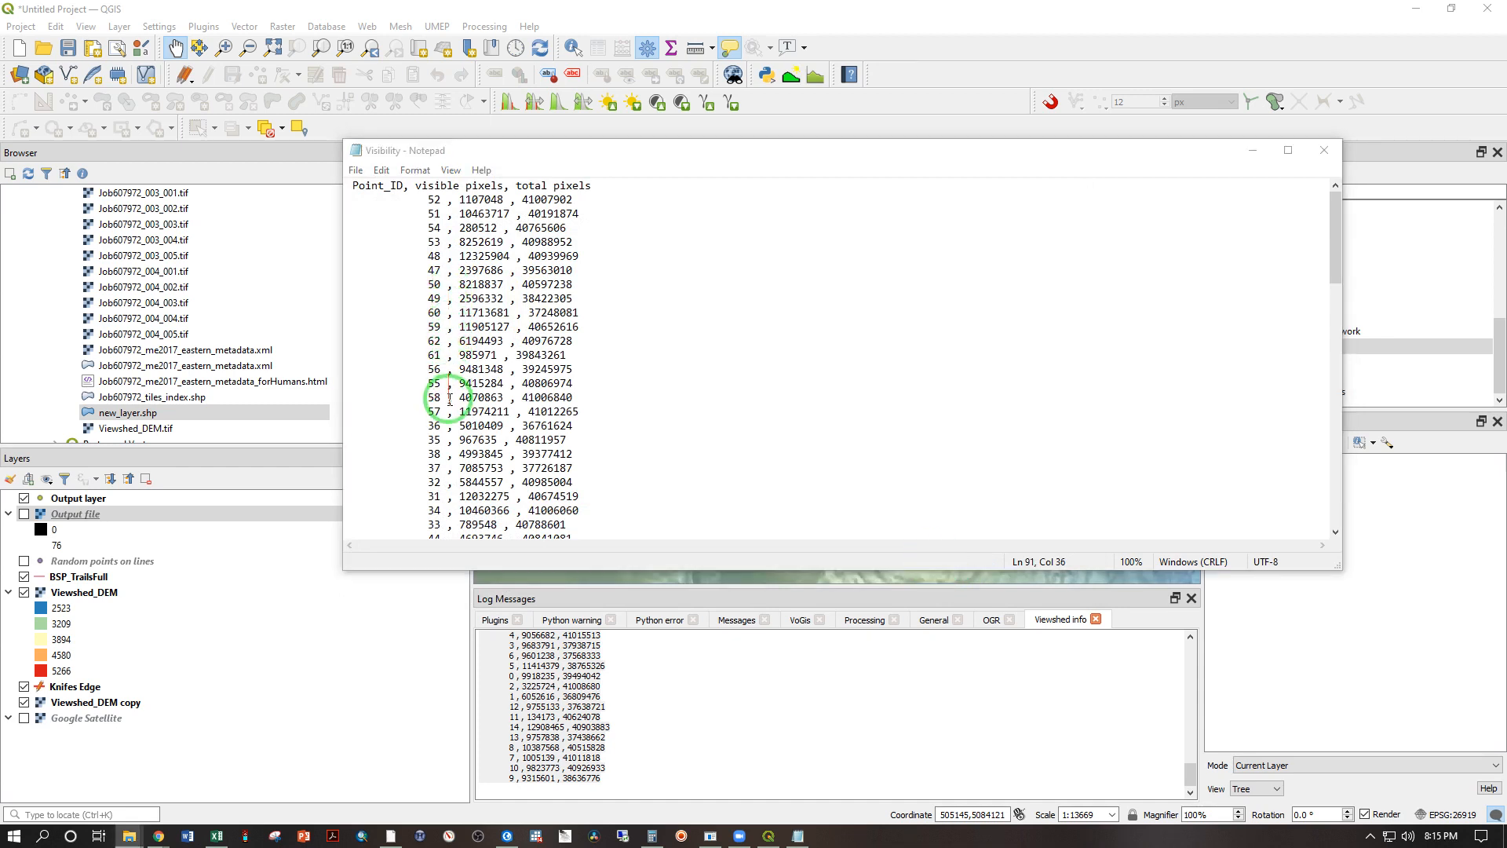
pyautogui.moveTo(450, 398); pyautogui.dragTo(452, 270)
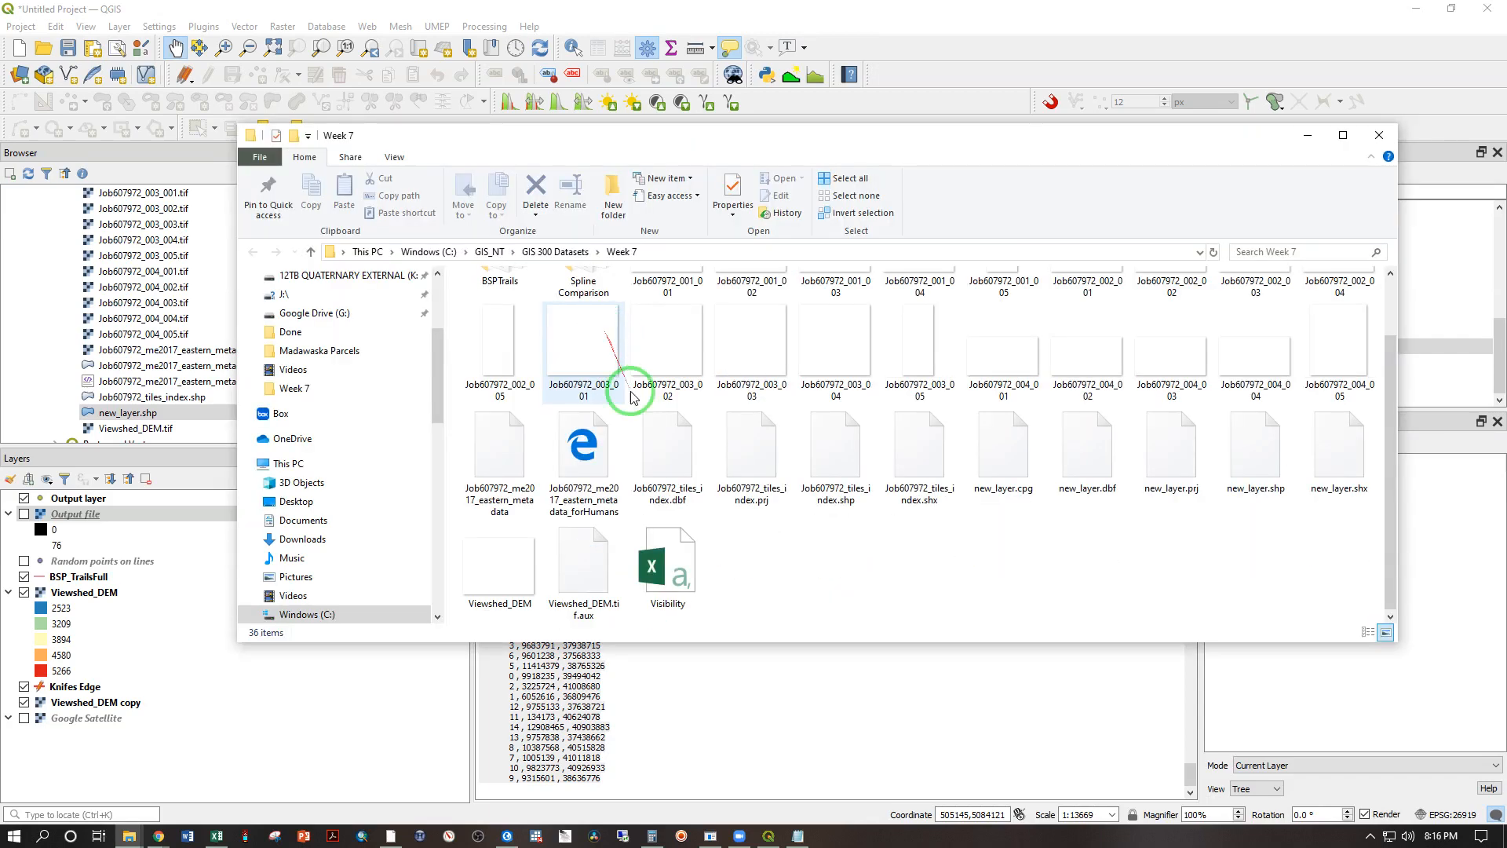
pyautogui.click(665, 552)
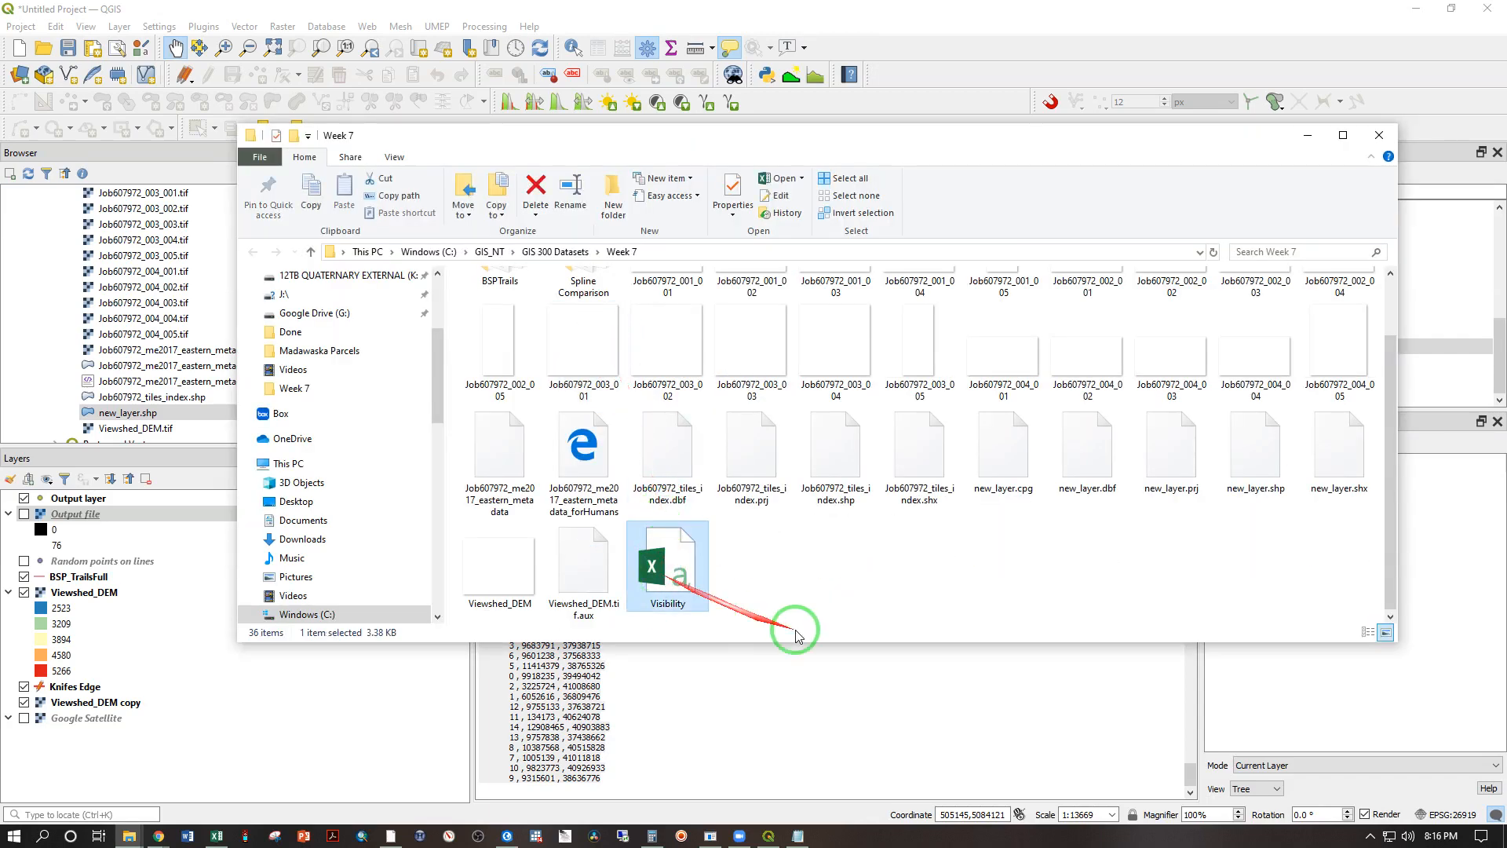
pyautogui.click(795, 836)
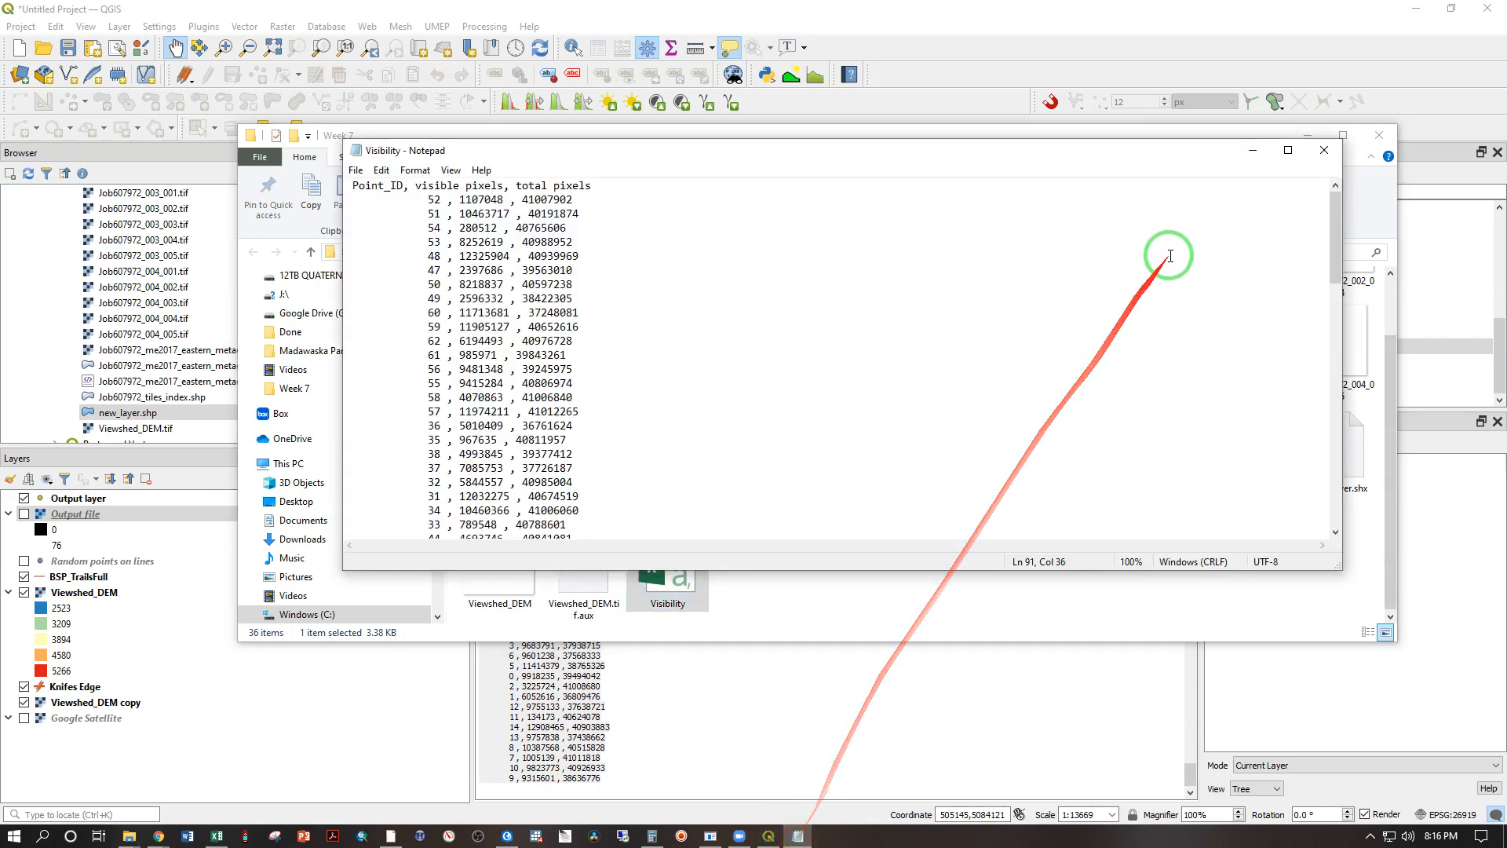
pyautogui.click(1324, 149)
pyautogui.doubleClick(668, 569)
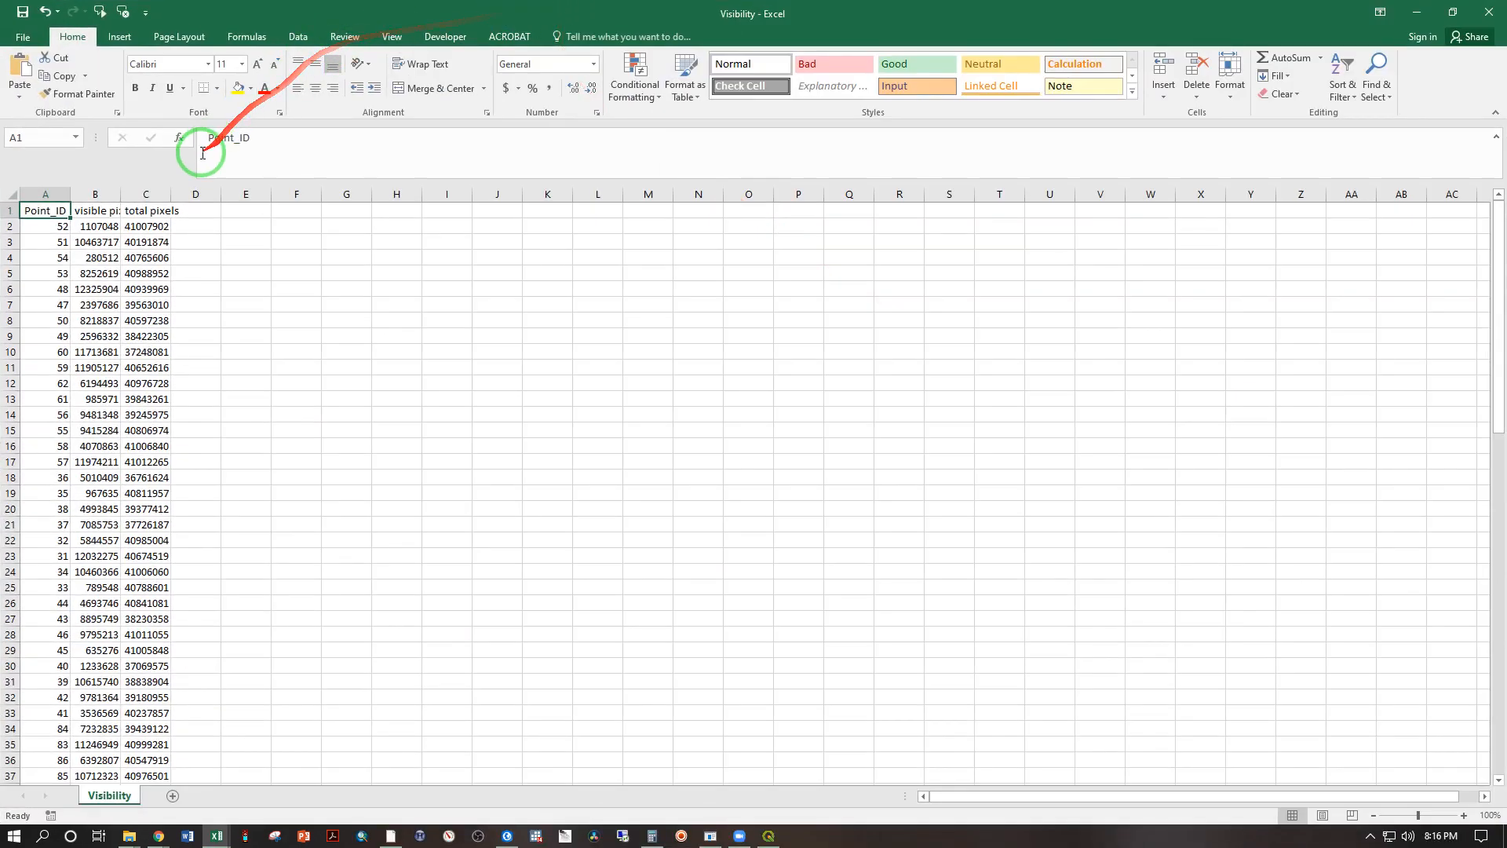
# Step: Rename the headers in B1 and C1 as Visible and Total
pyautogui.click(91, 210)
pyautogui.moveTo(212, 176); pyautogui.dragTo(69, 133)
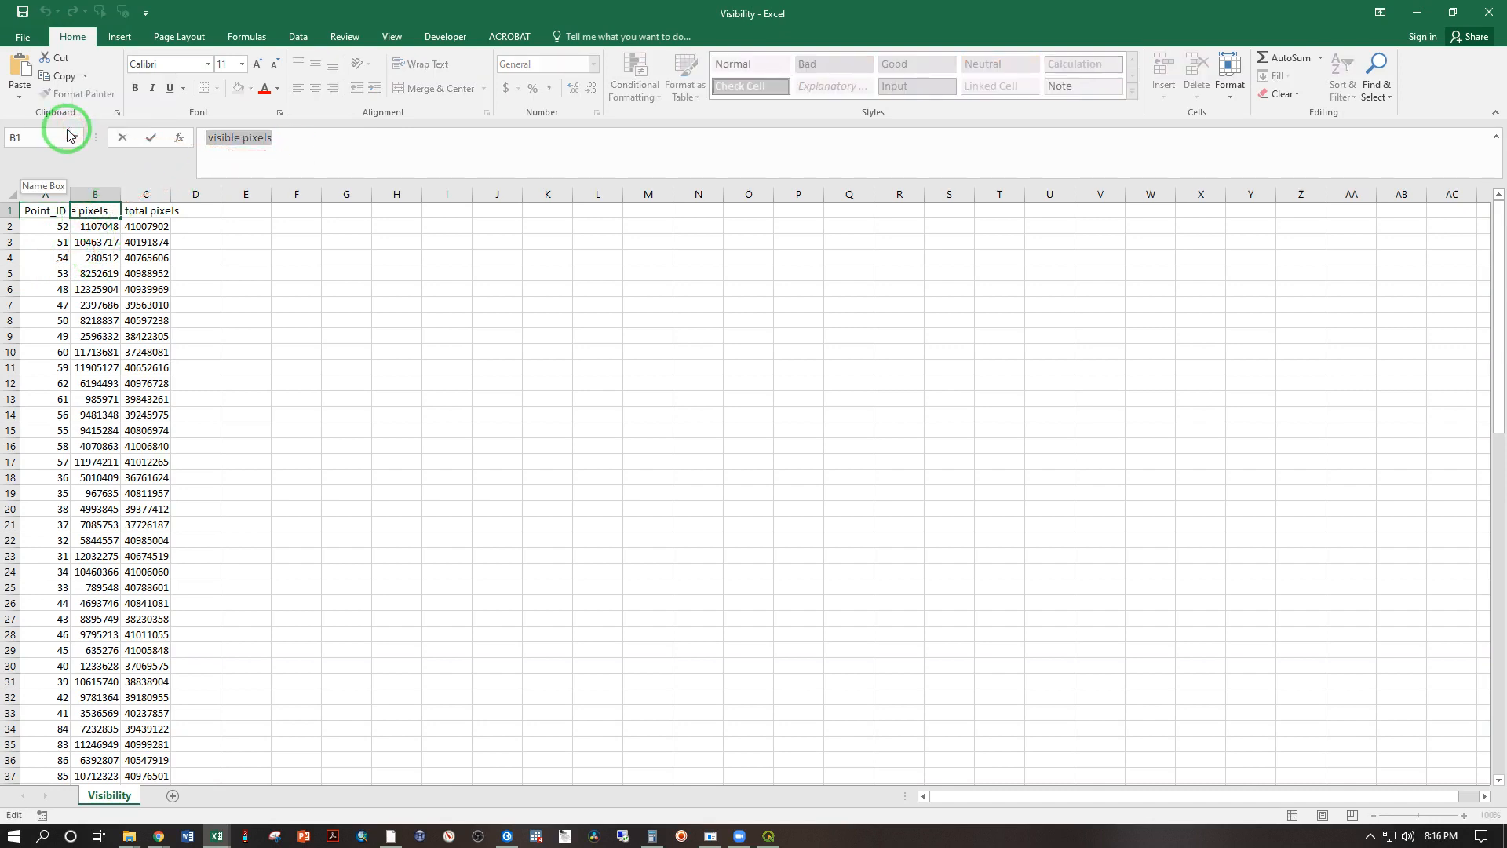
pyautogui.write('Visible')
pyautogui.press('Tab')
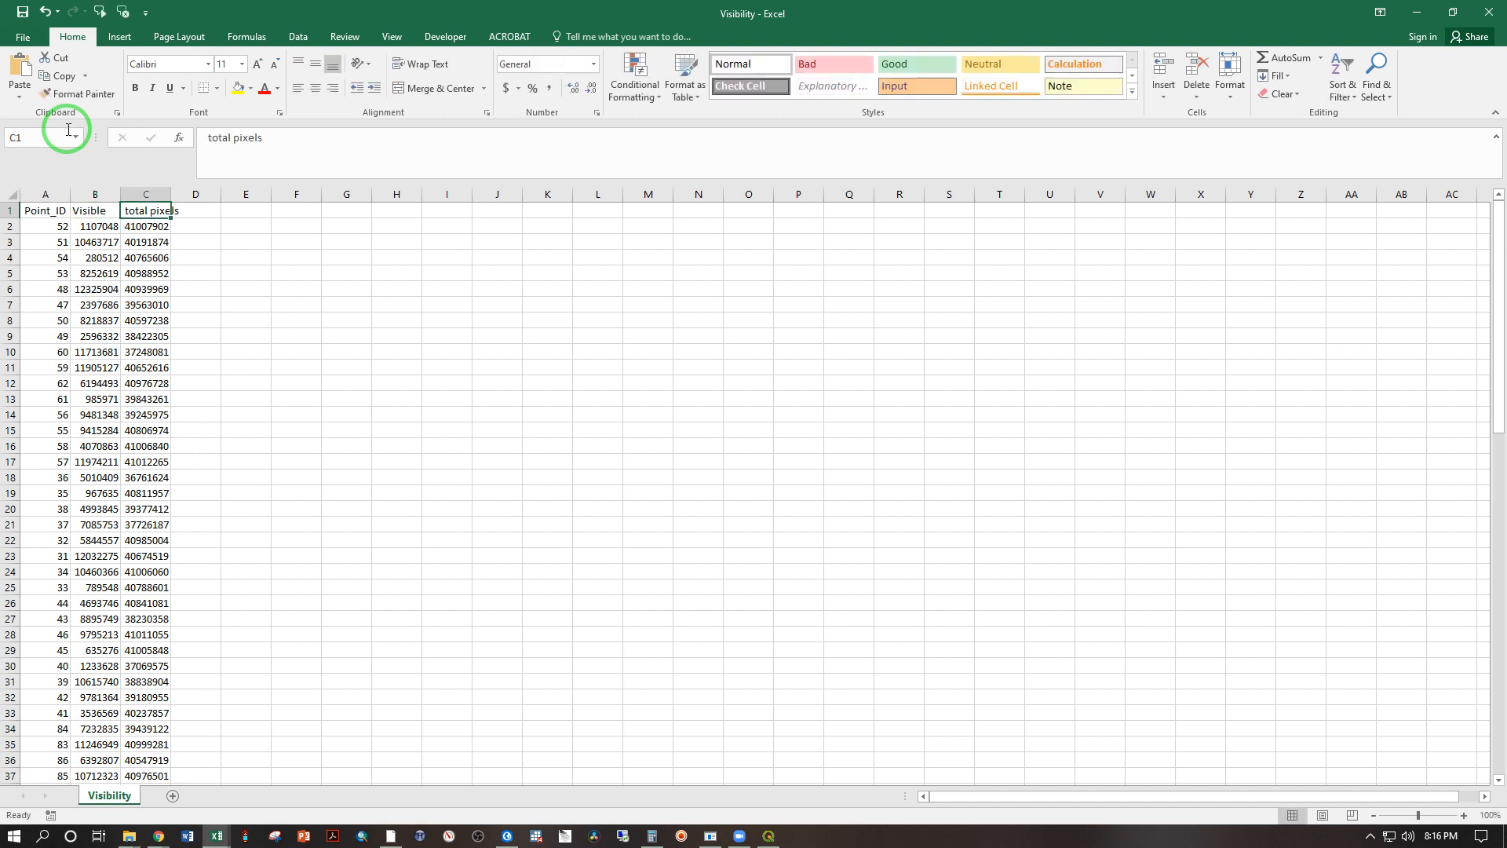
pyautogui.write('Total')
pyautogui.press('Return')
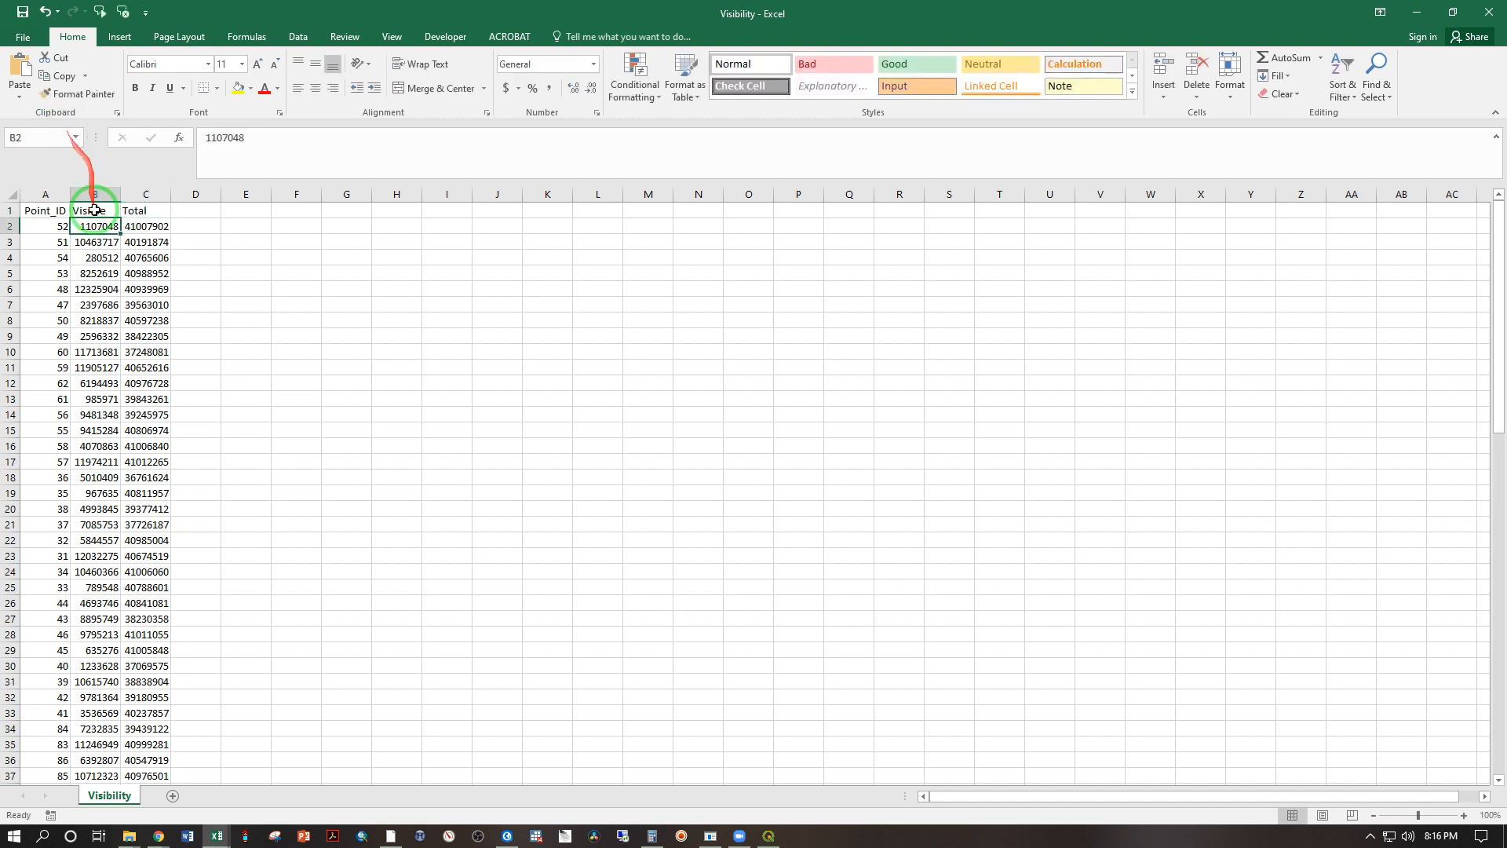
# Step: Save Visibility.csv keeping the CSV format, and close it without saving again
pyautogui.click(23, 12)
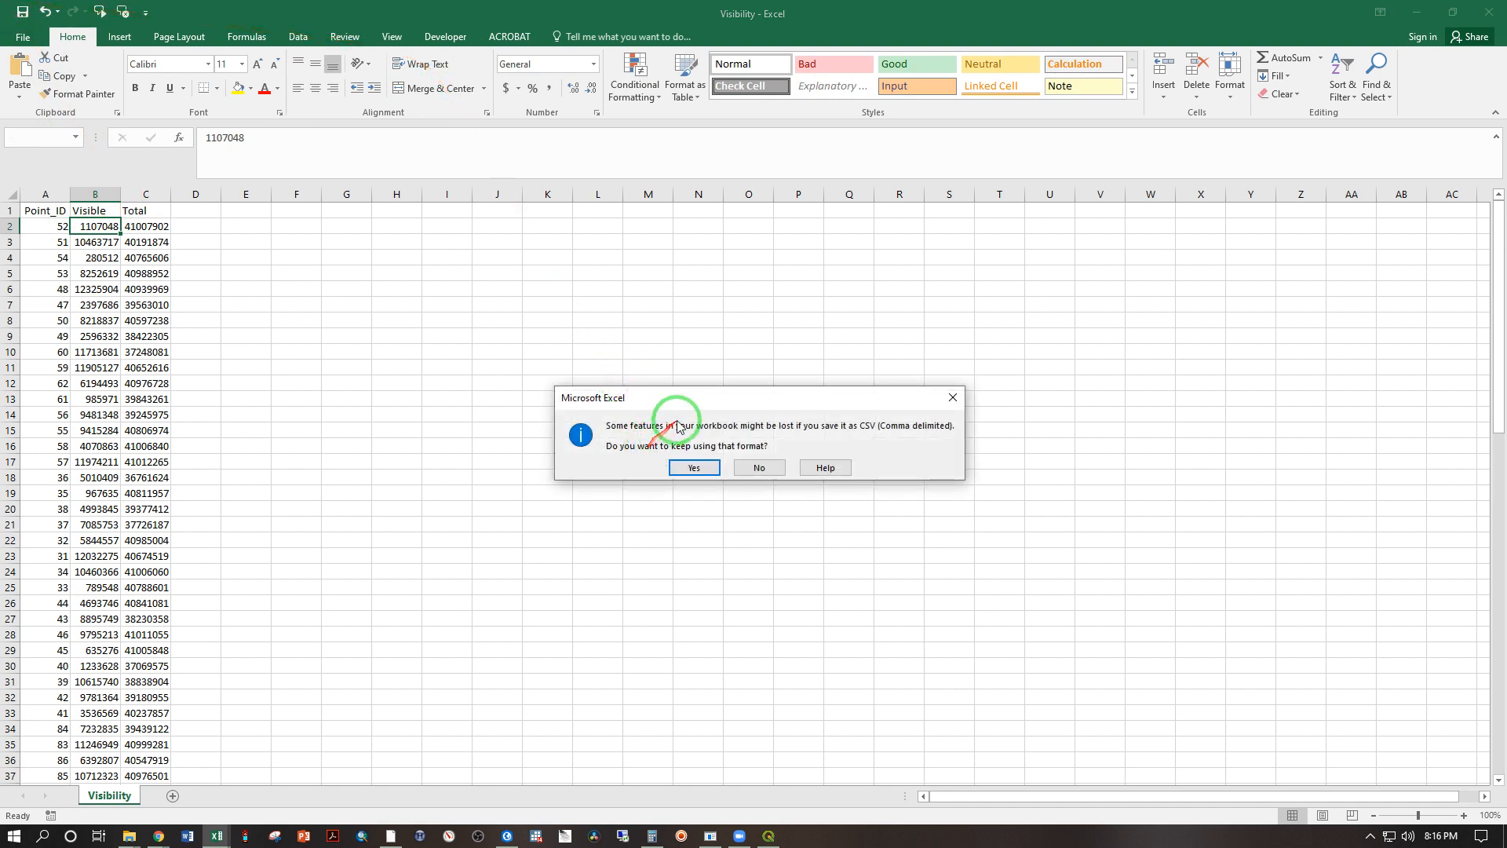
pyautogui.click(690, 469)
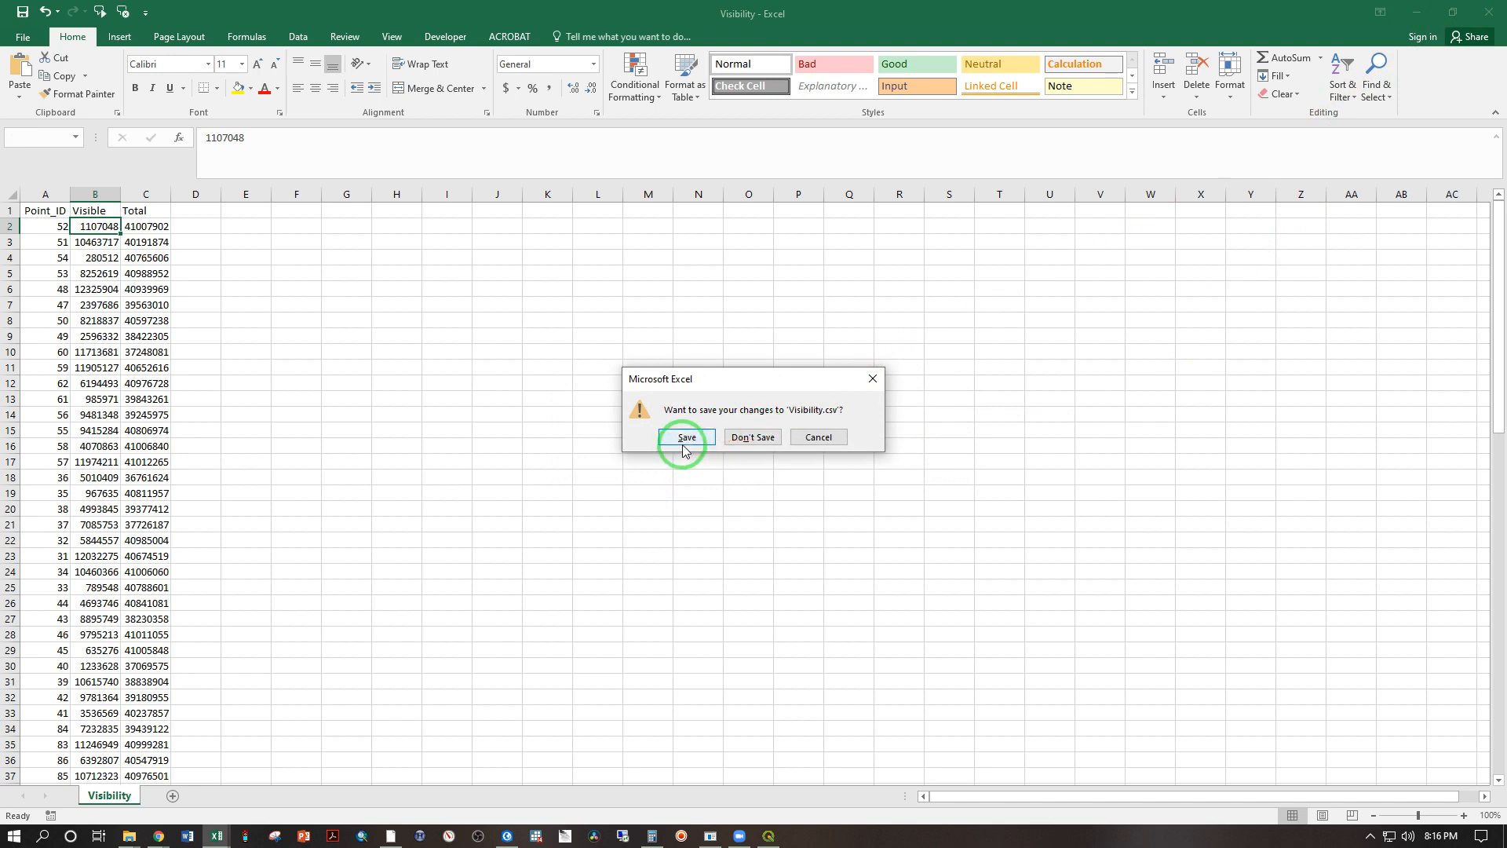
pyautogui.click(733, 437)
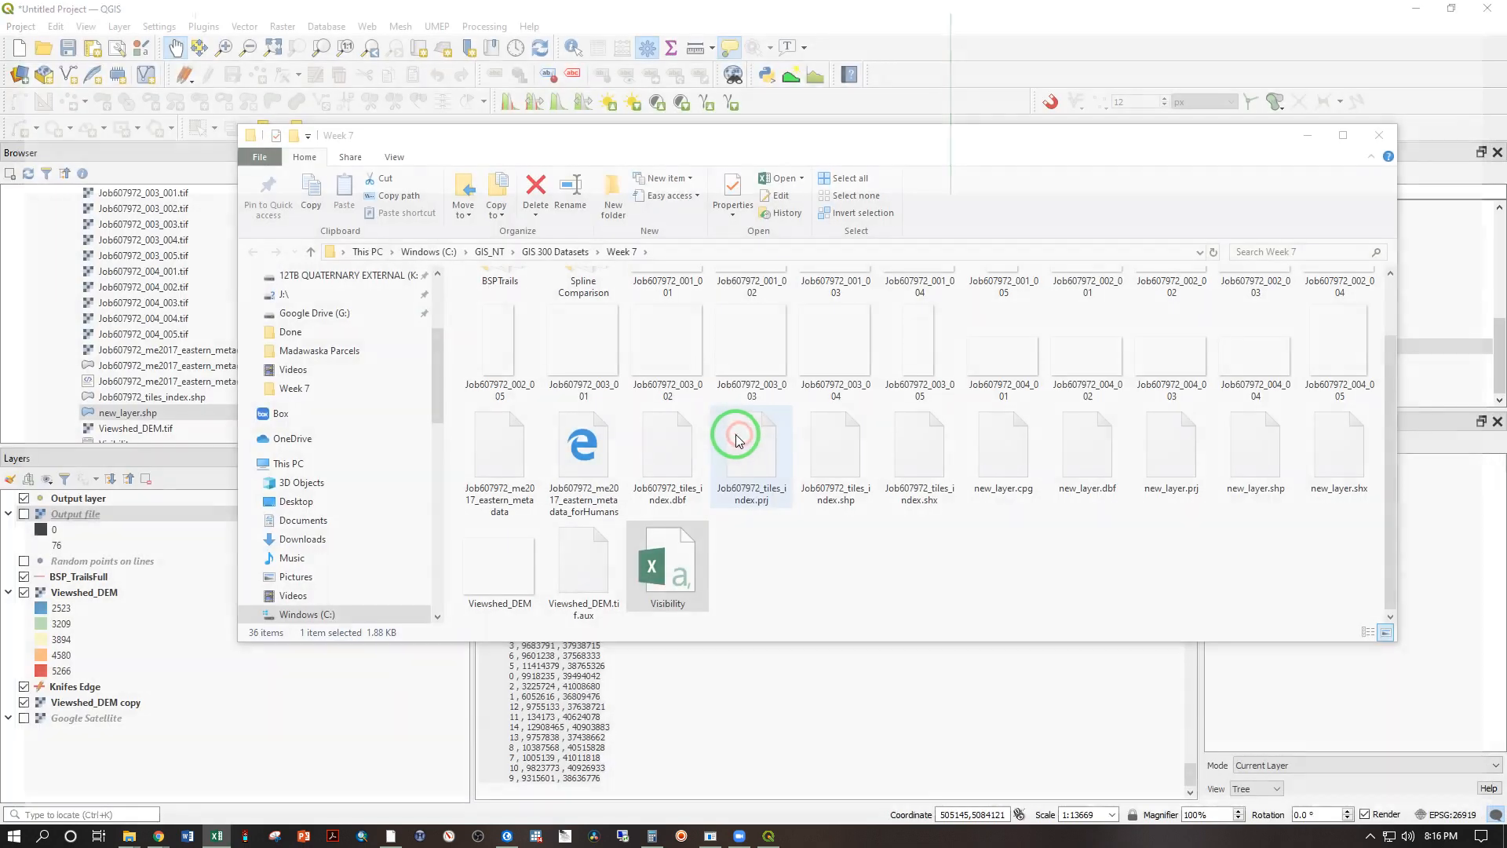
# Step: Return to QGIS, add Visibility.csv from the Week 7 folder to the project layers, and check its attribute table
pyautogui.click(500, 13)
pyautogui.scroll(10, 223, 395)
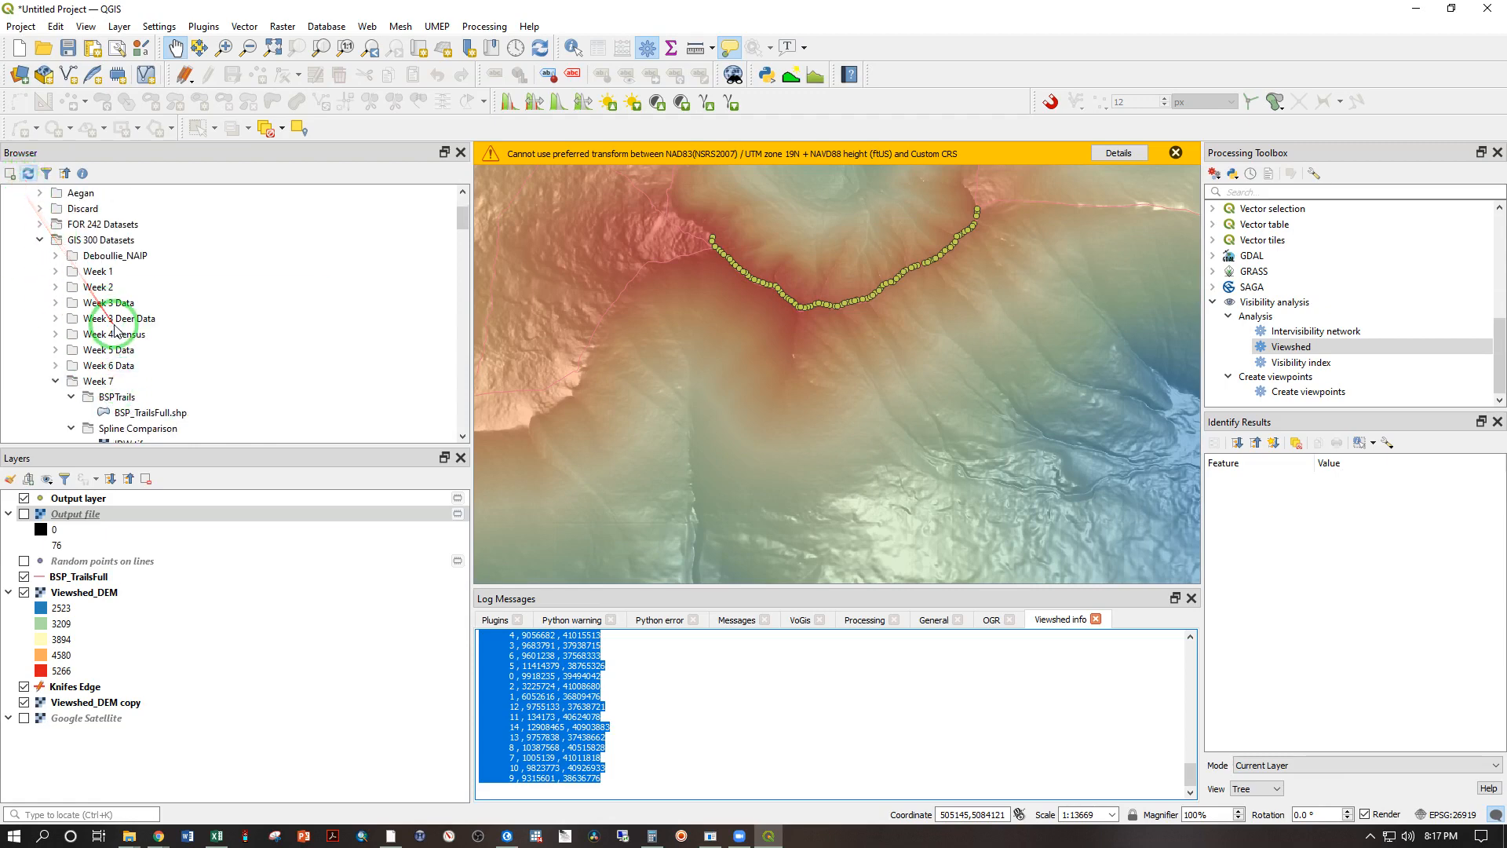
pyautogui.scroll(-2, 69, 359)
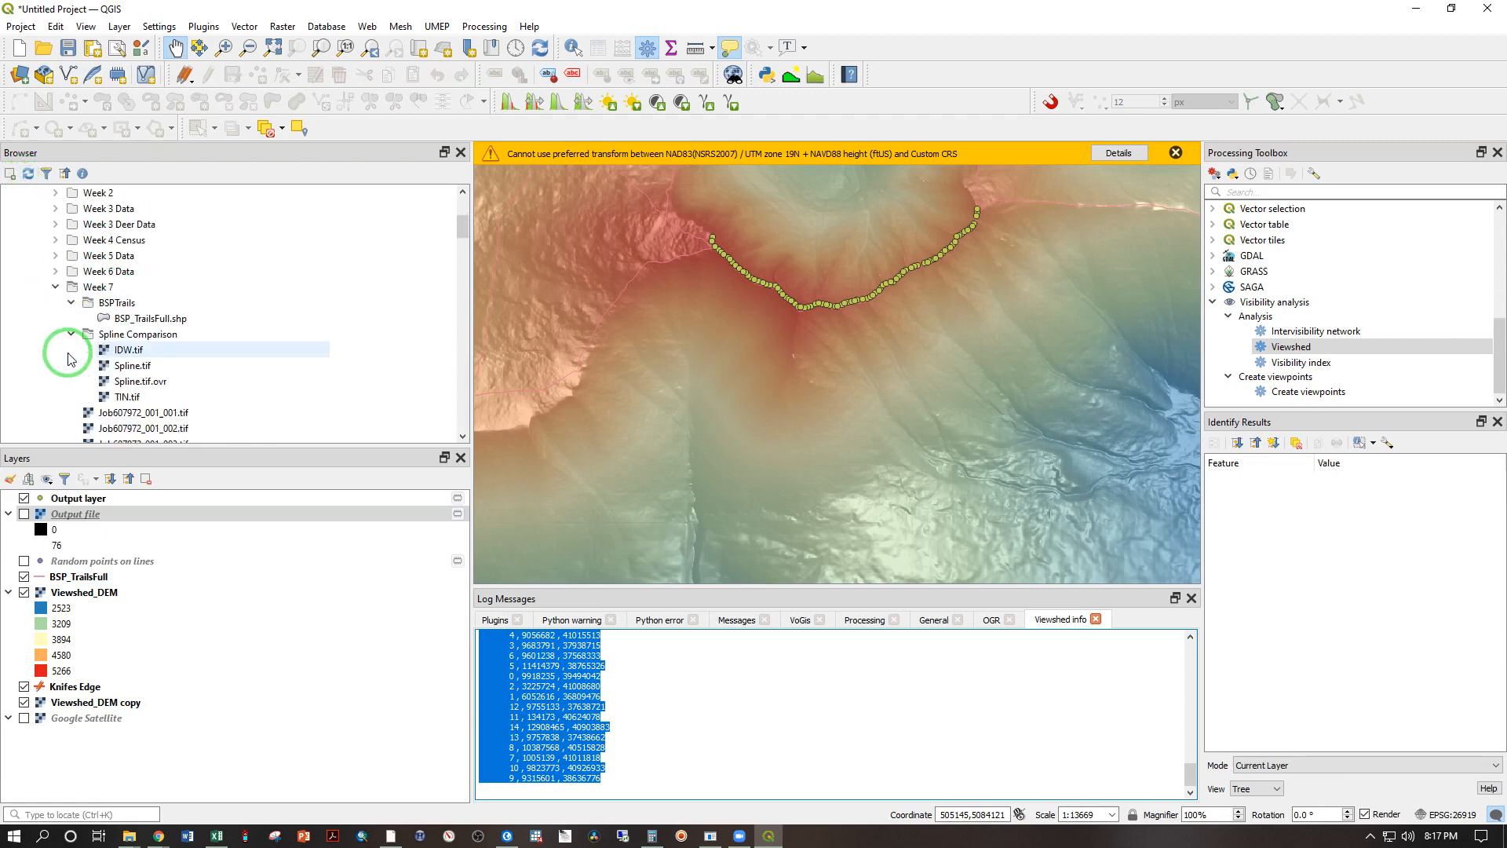
pyautogui.scroll(-8, 69, 352)
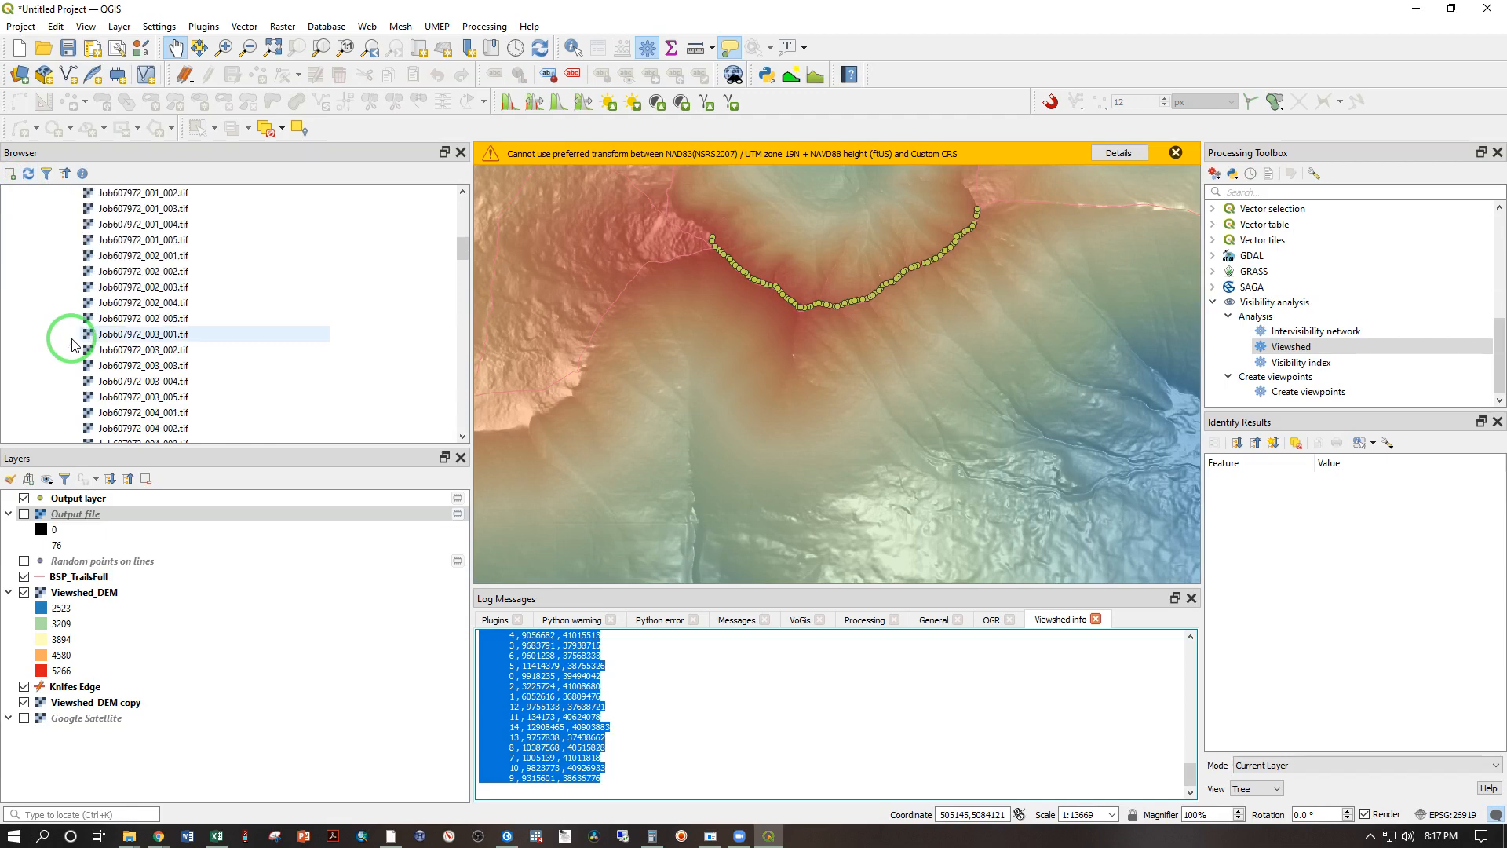
pyautogui.scroll(-1, 72, 345)
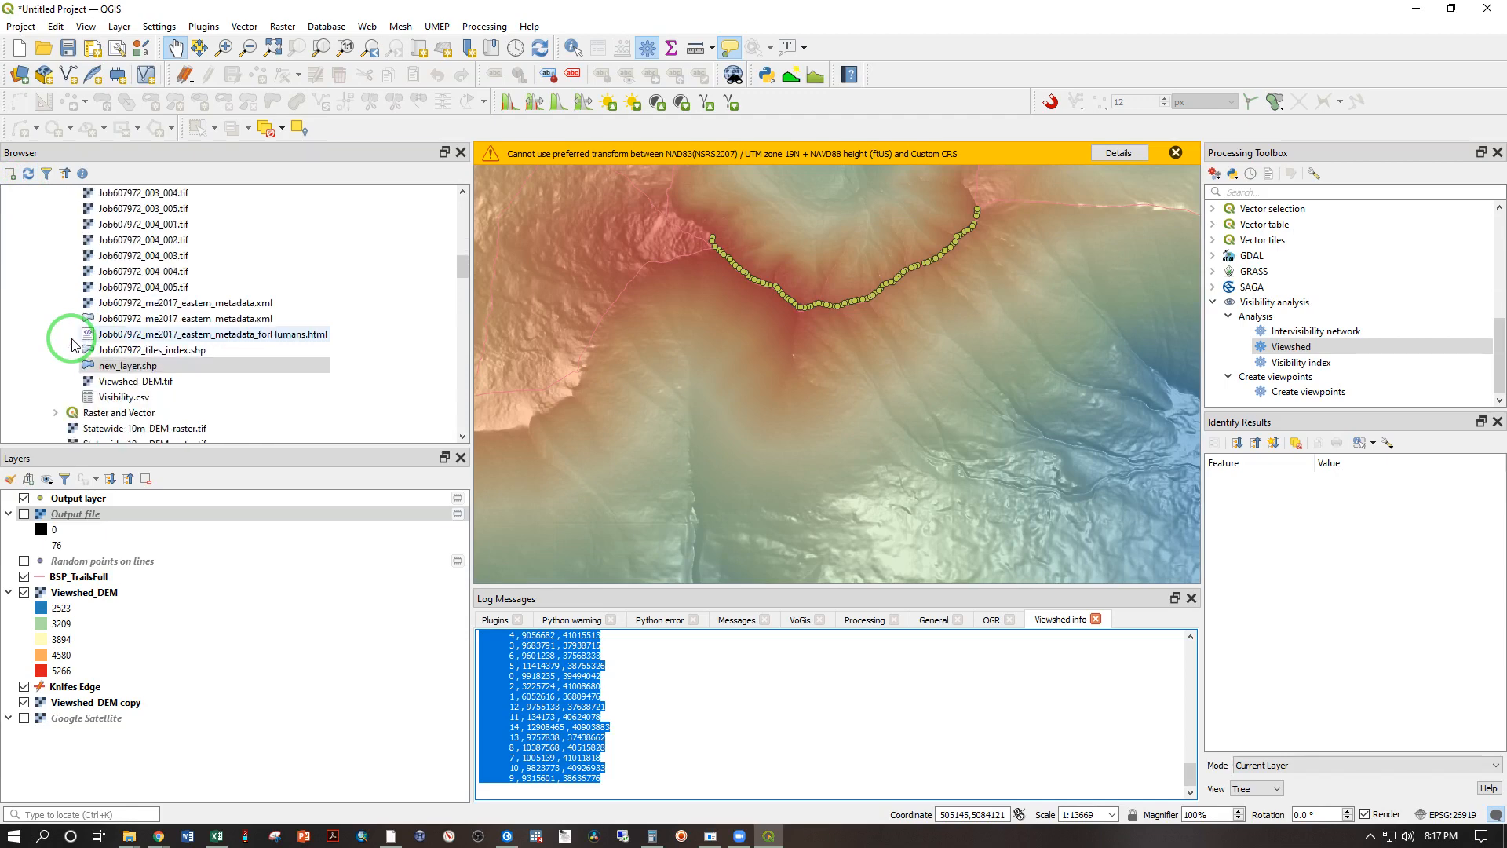
pyautogui.click(108, 399)
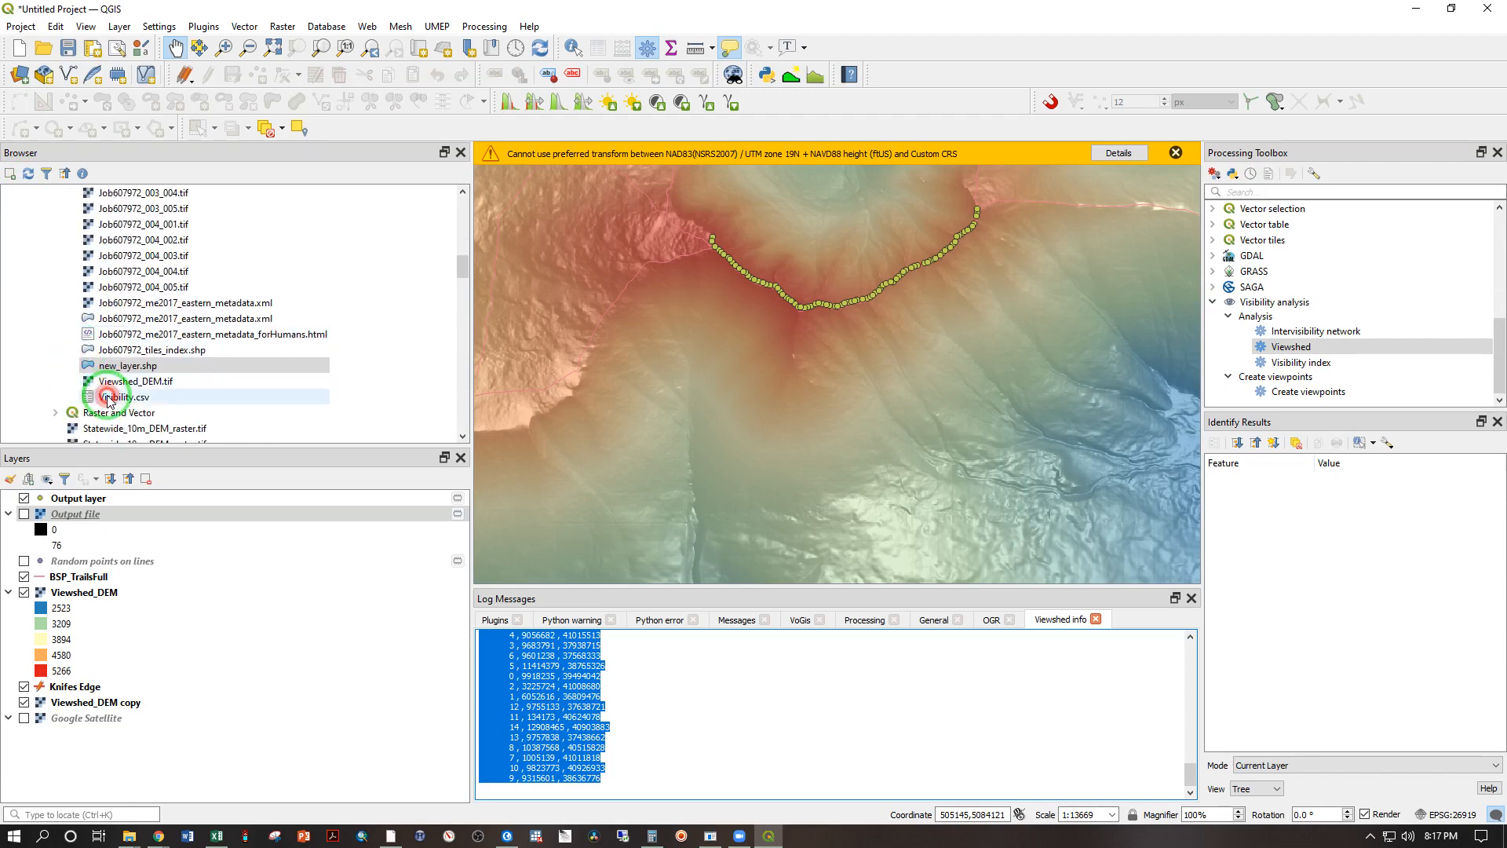
pyautogui.moveTo(109, 398); pyautogui.dragTo(79, 532)
pyautogui.rightClick(56, 519)
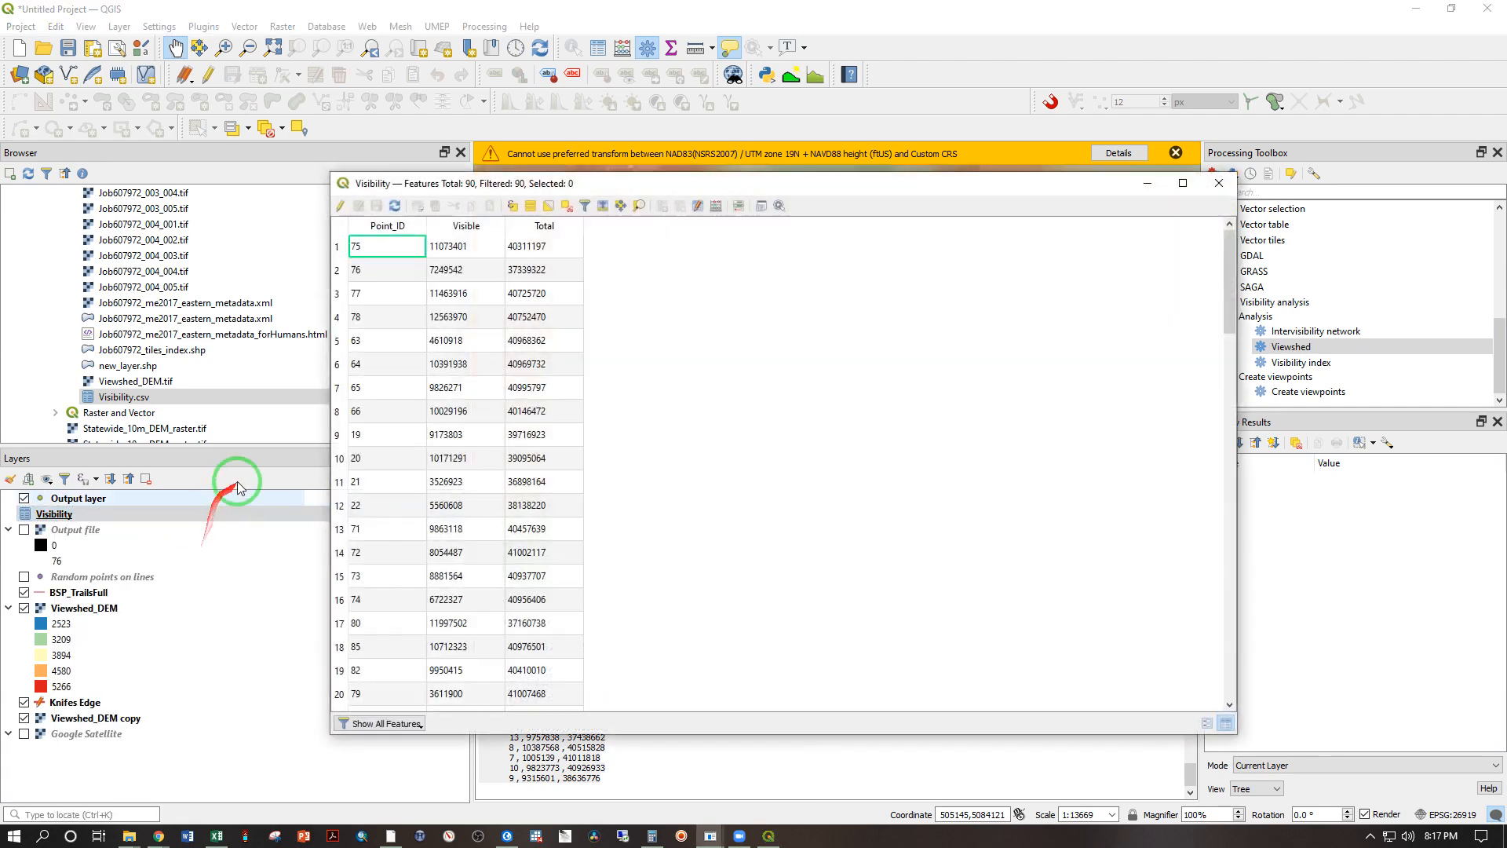
pyautogui.click(1219, 182)
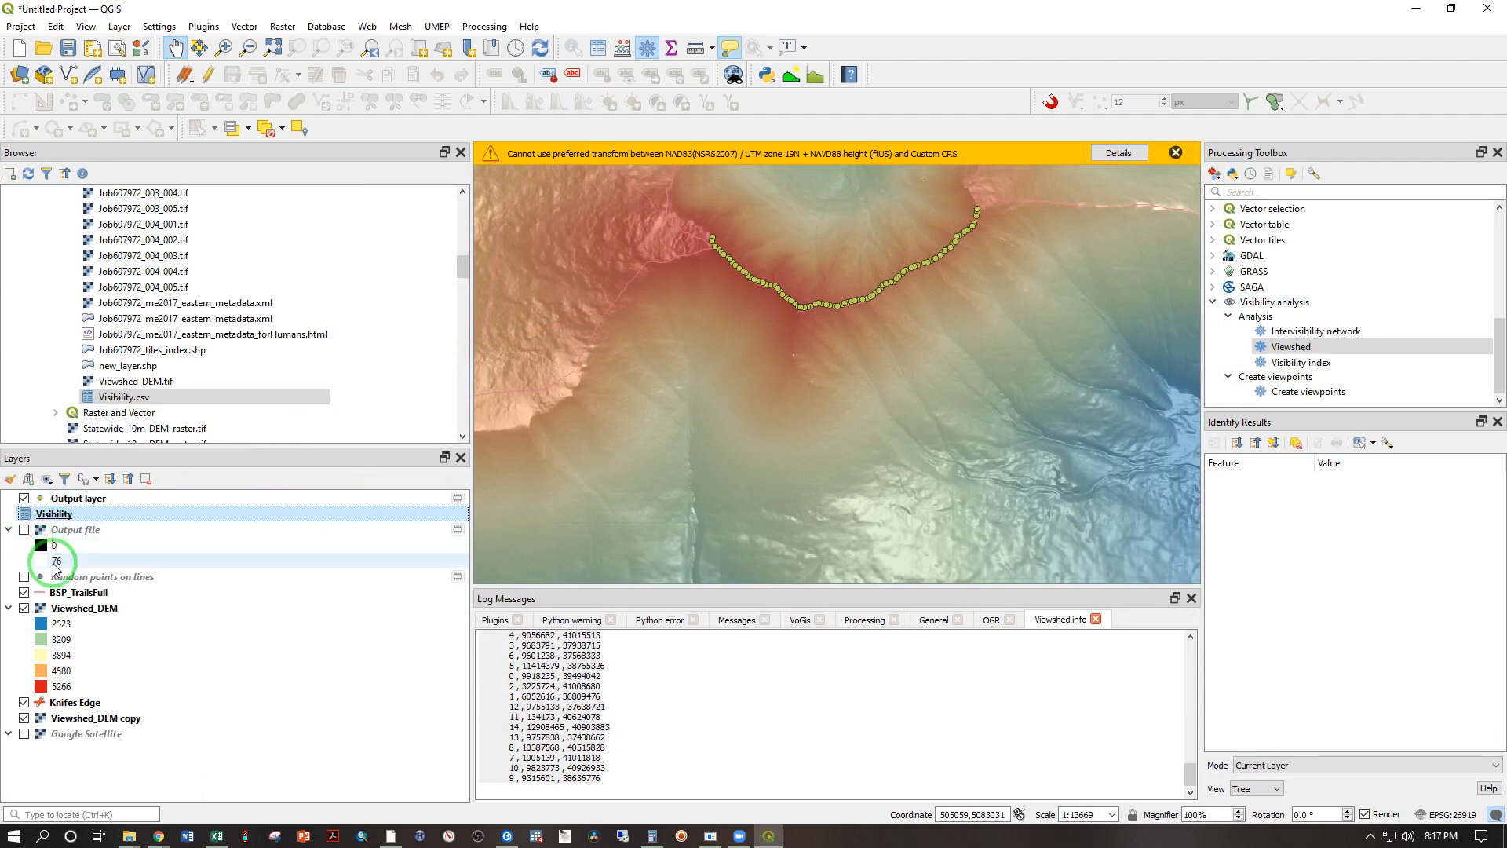
# Step: Join the Visibility table to Output layer, using Point_ID as the join field and ID as the target field
pyautogui.click(66, 501)
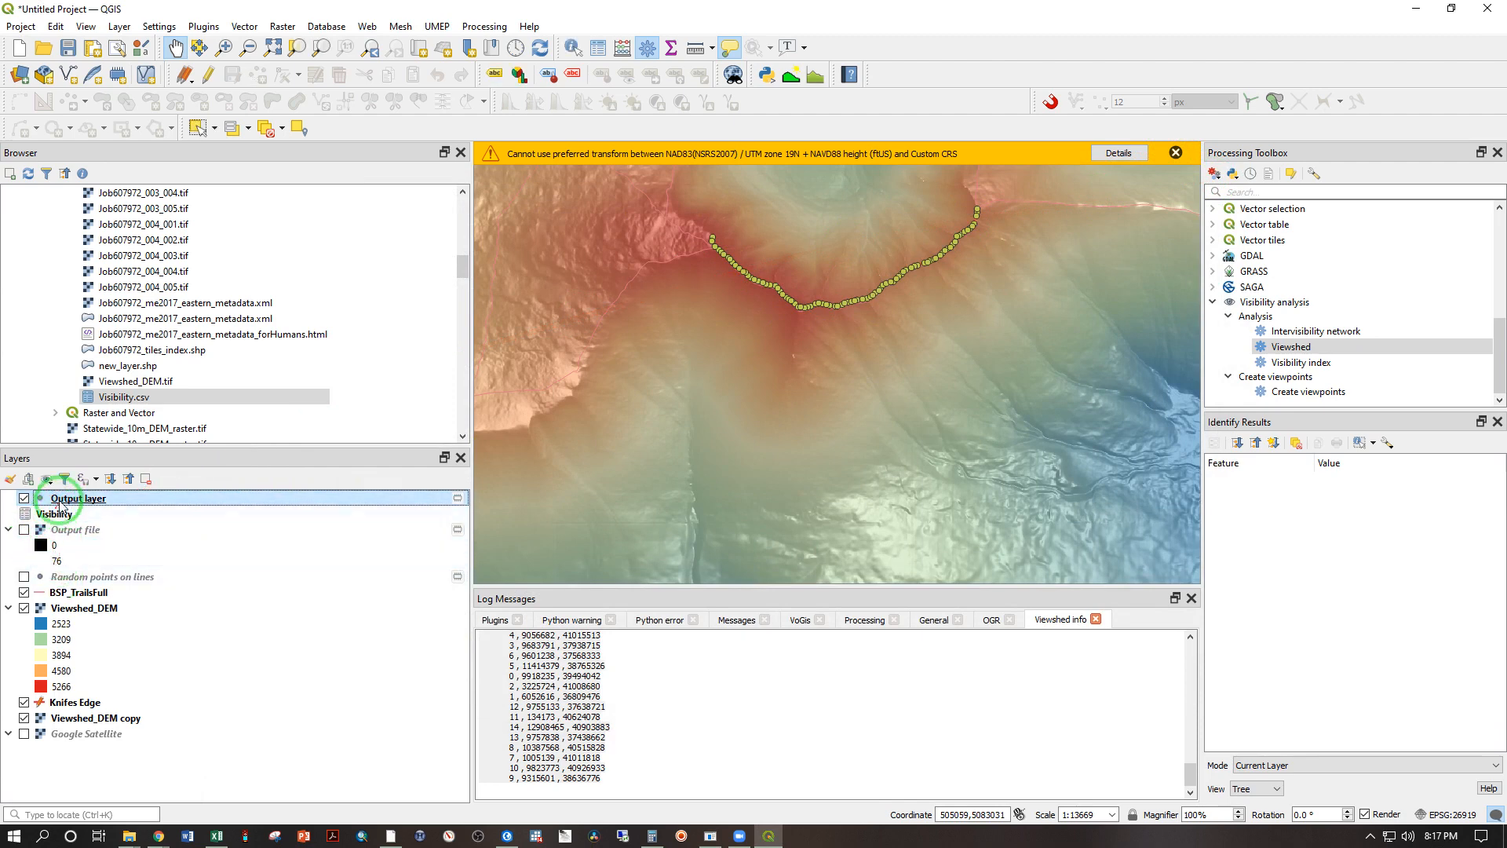
pyautogui.rightClick(59, 503)
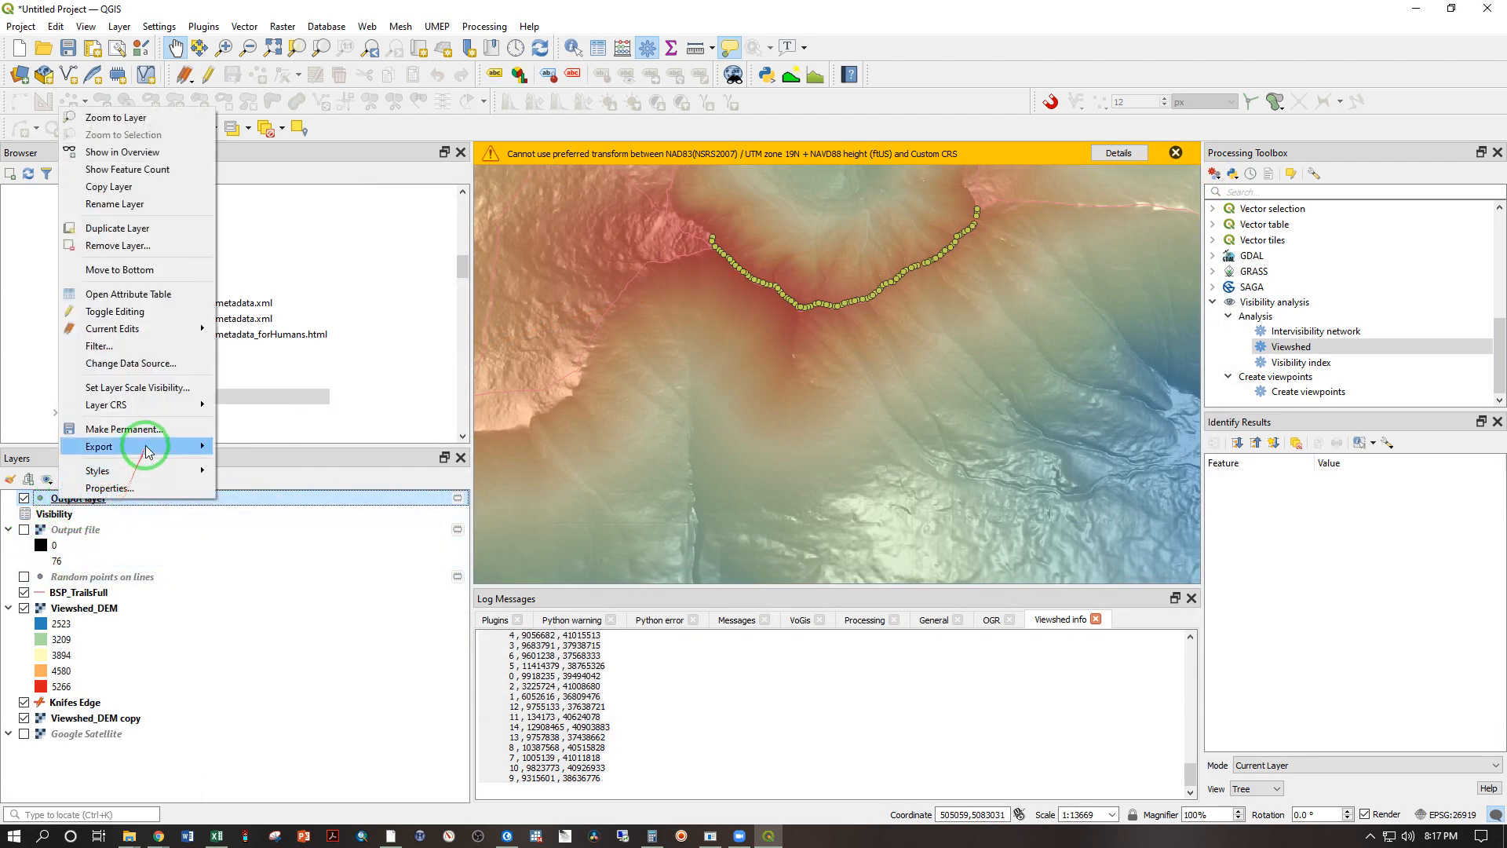
pyautogui.click(120, 490)
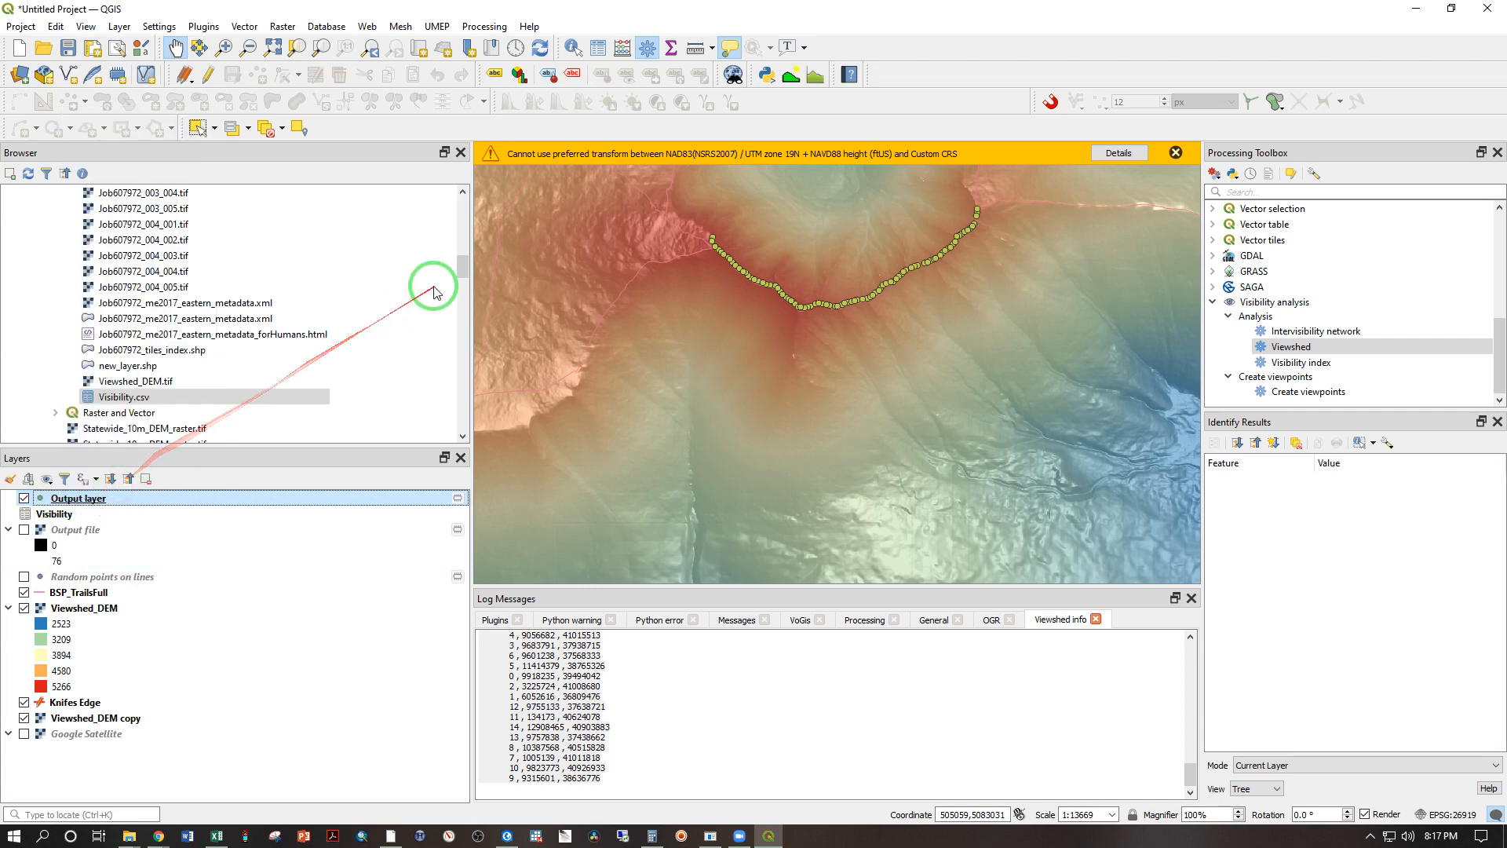
pyautogui.click(725, 444)
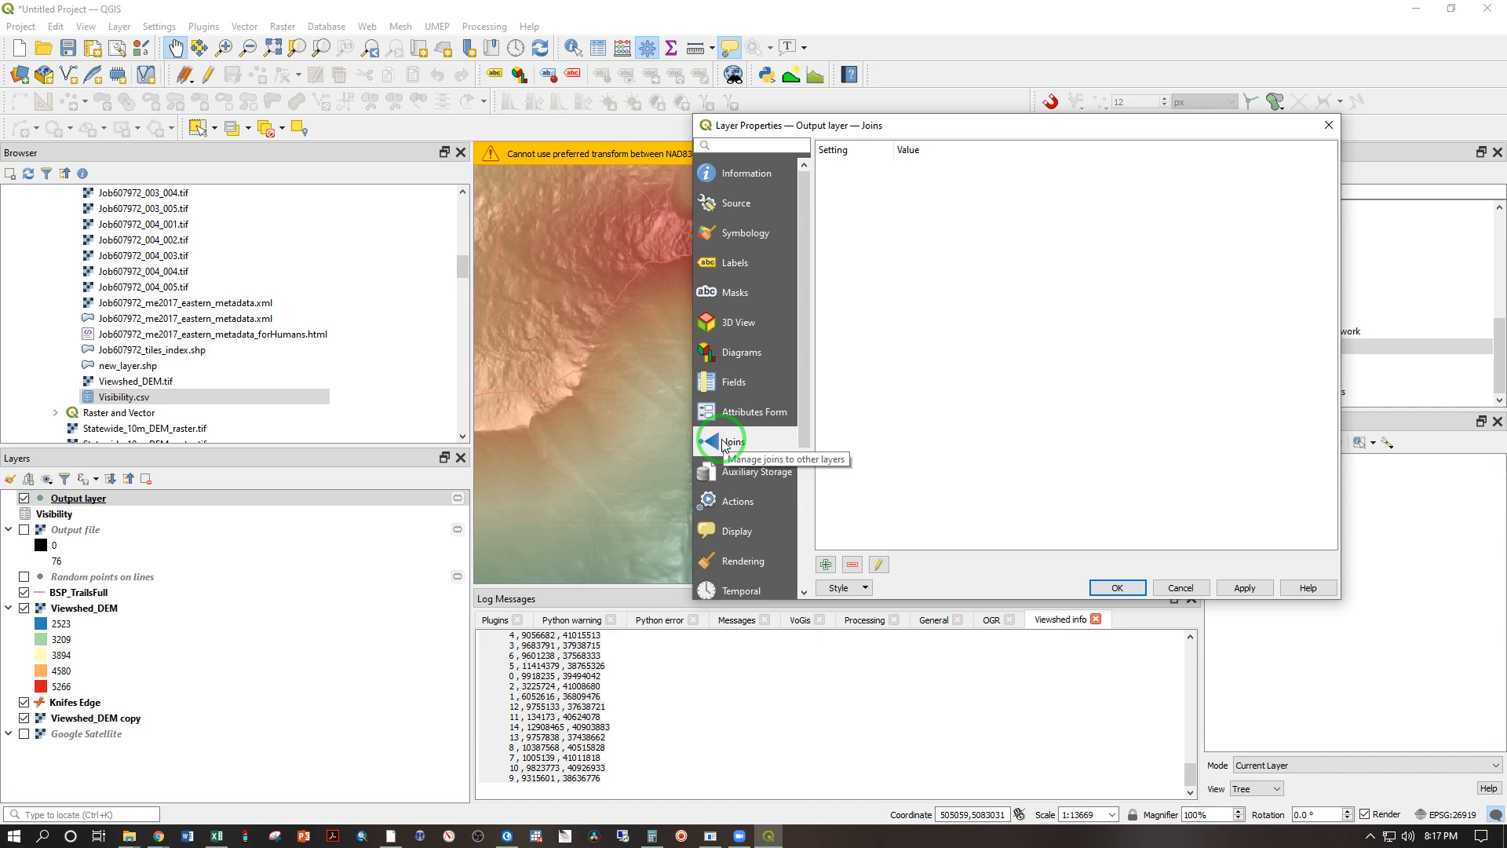
pyautogui.click(827, 565)
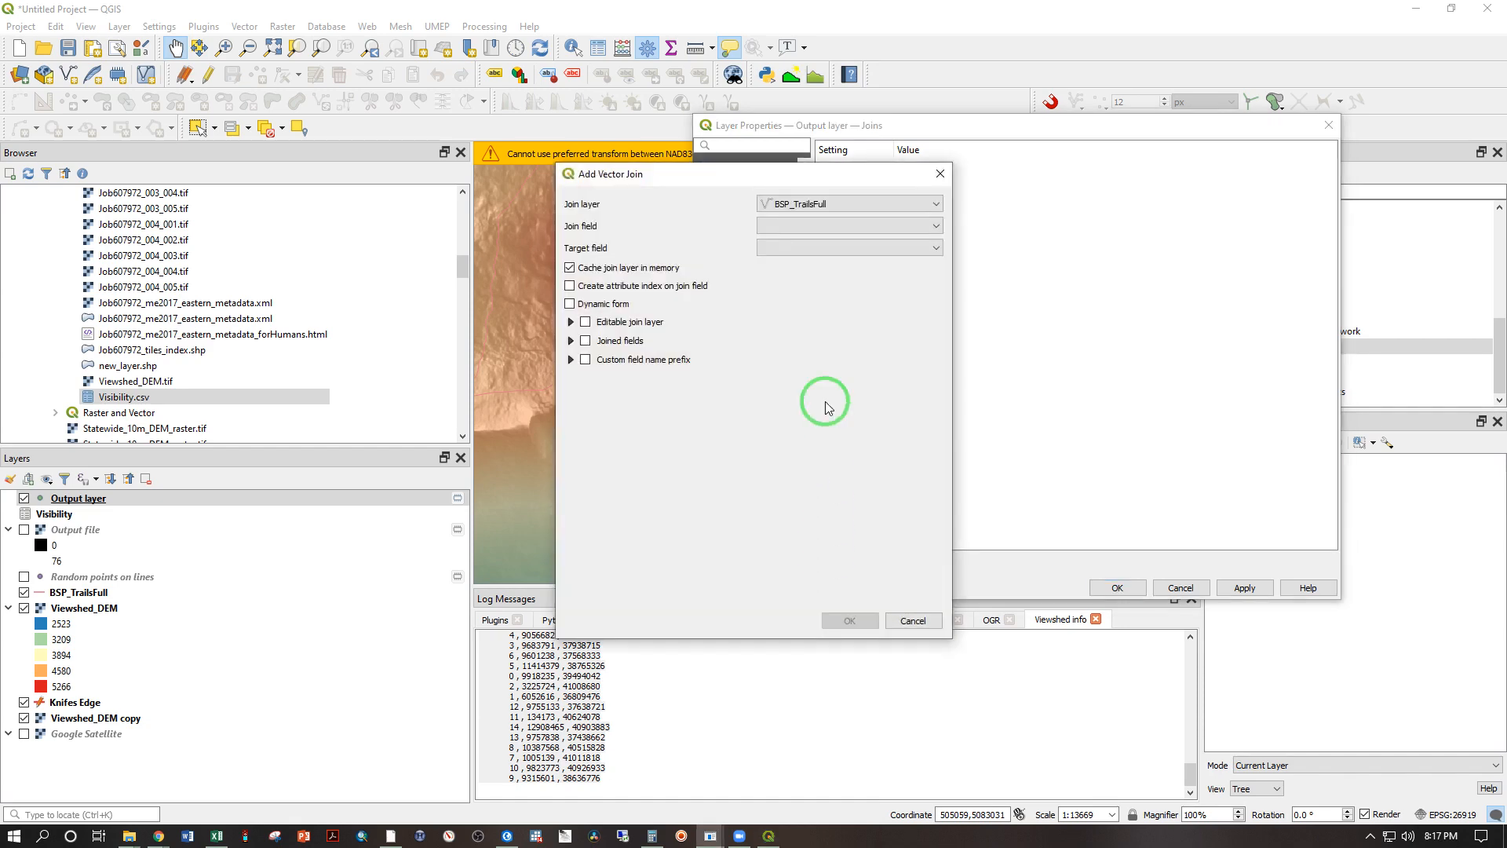
pyautogui.click(789, 203)
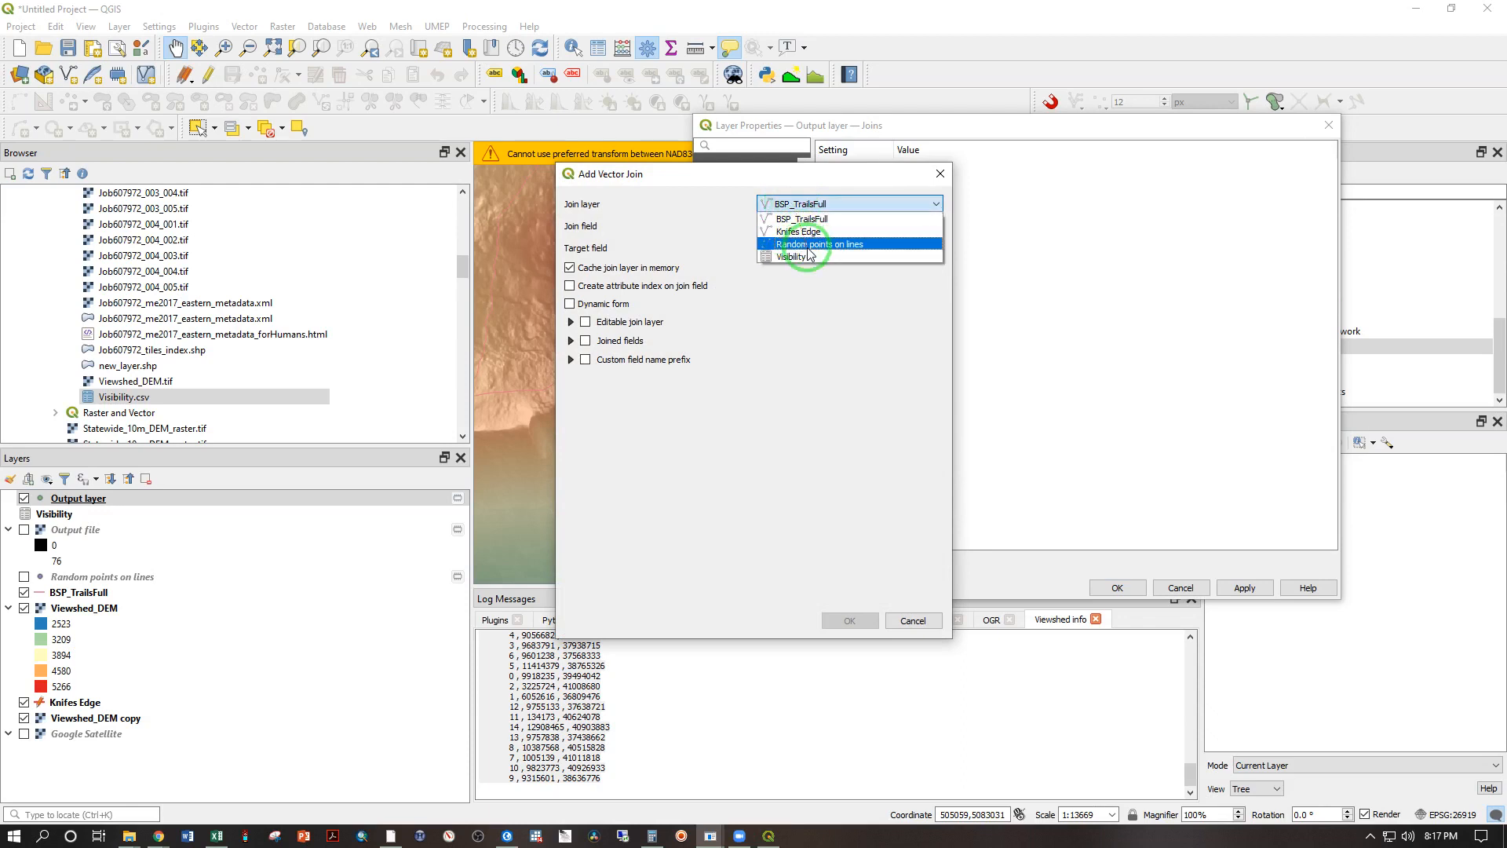
pyautogui.click(808, 257)
pyautogui.click(797, 228)
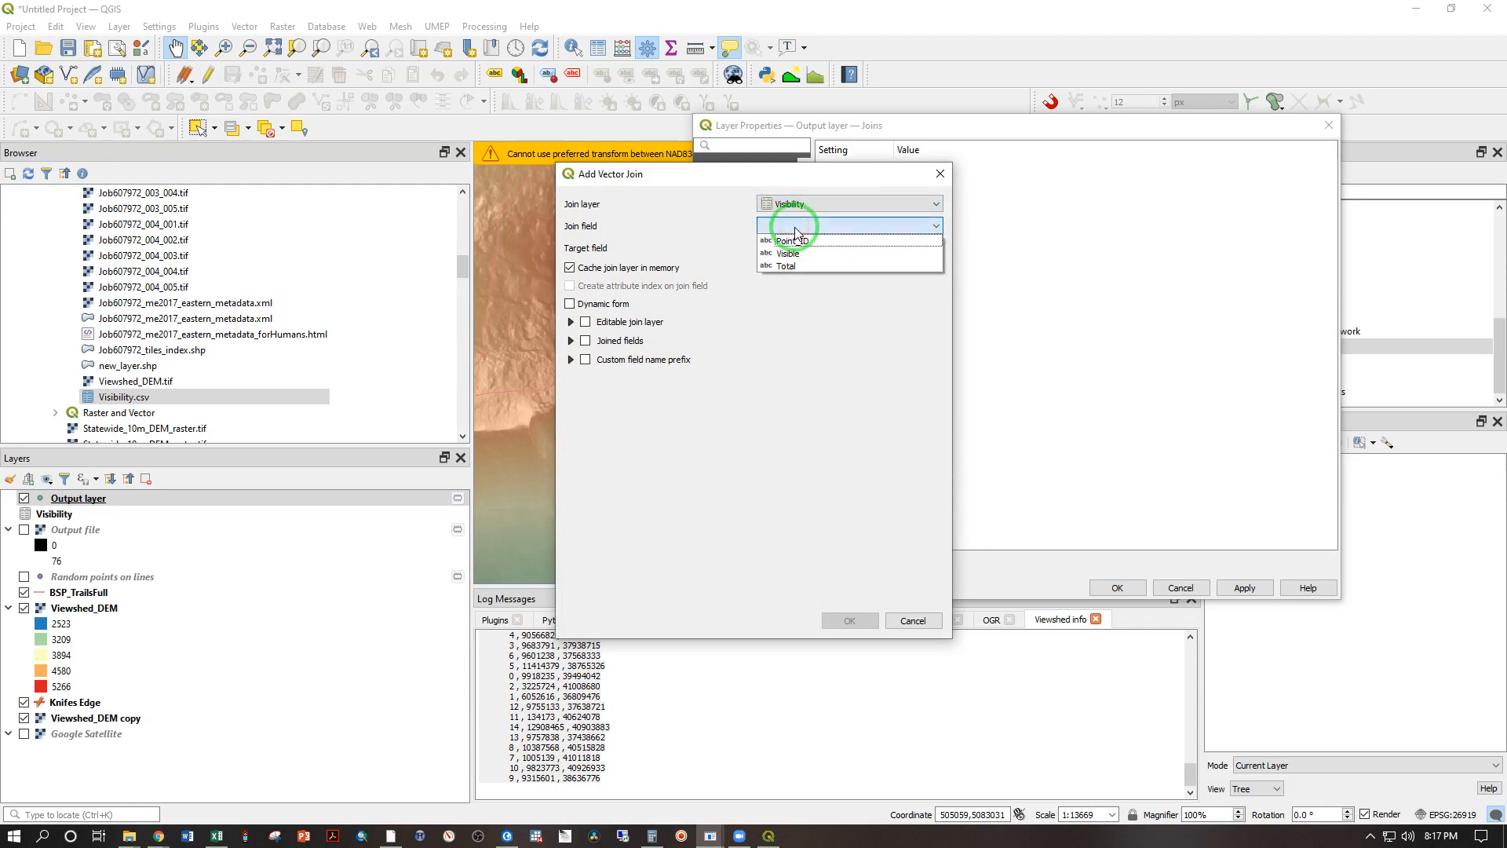
pyautogui.click(816, 243)
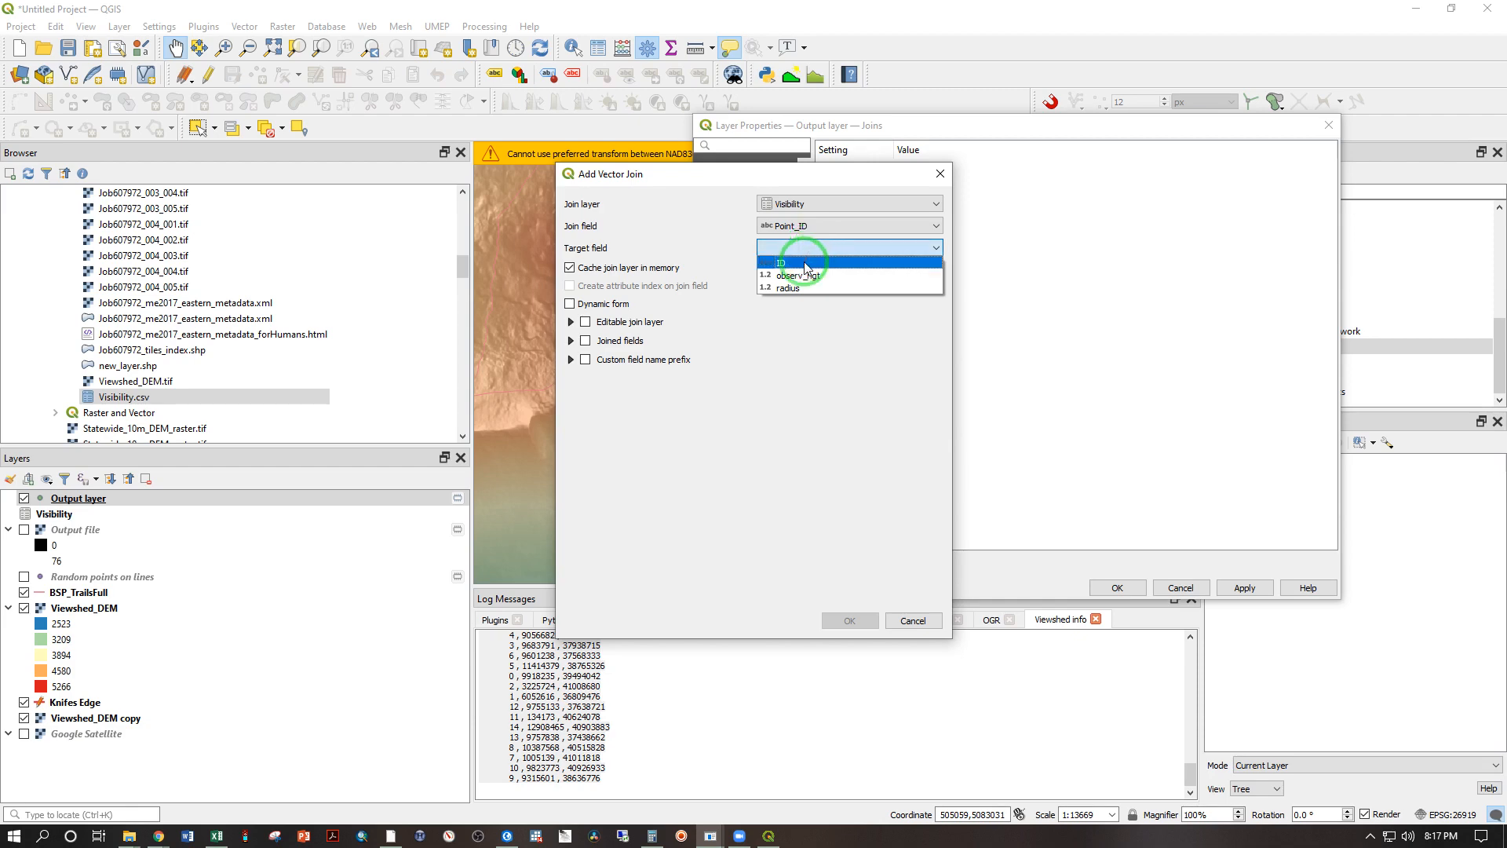
pyautogui.click(809, 262)
pyautogui.click(850, 621)
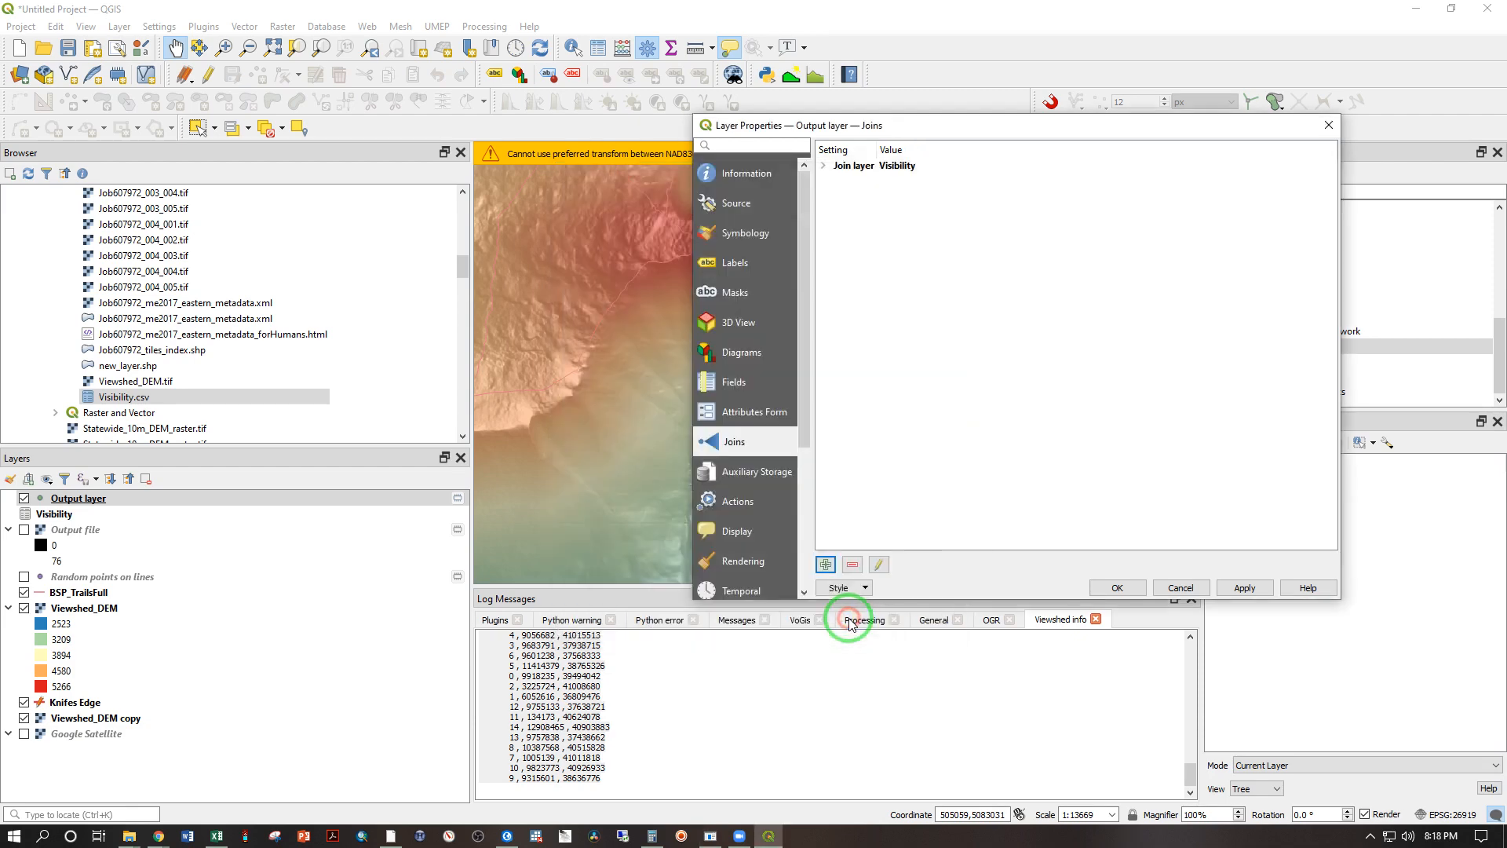
pyautogui.click(1113, 587)
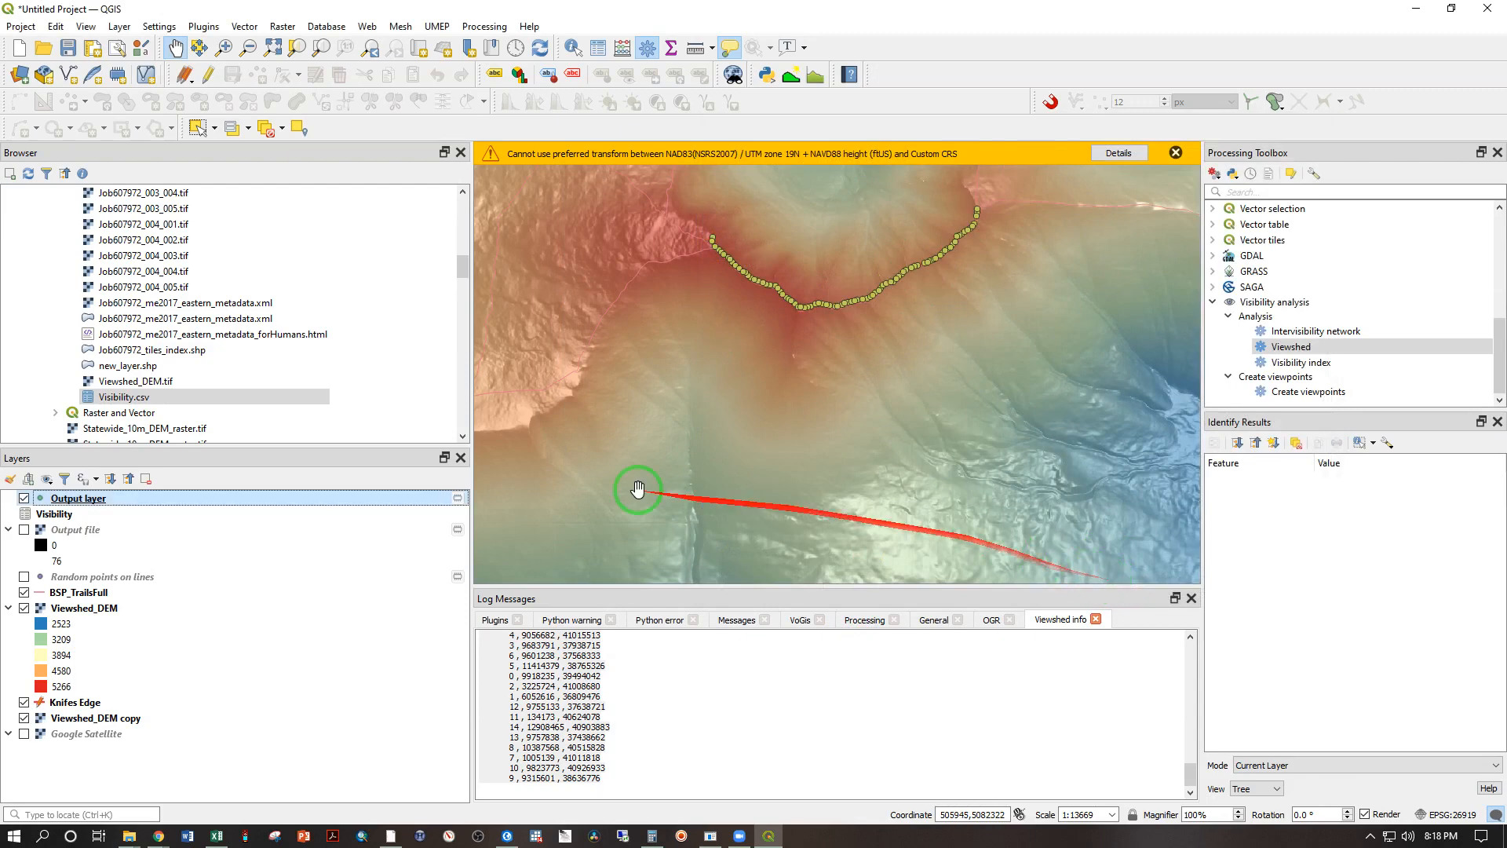
# Step: Export Output layer to the Week 7 folder as the ESRI Shapefile Visibility_Points_Area.shp, added to the map with the preselected coordinate transformation
pyautogui.click(88, 502)
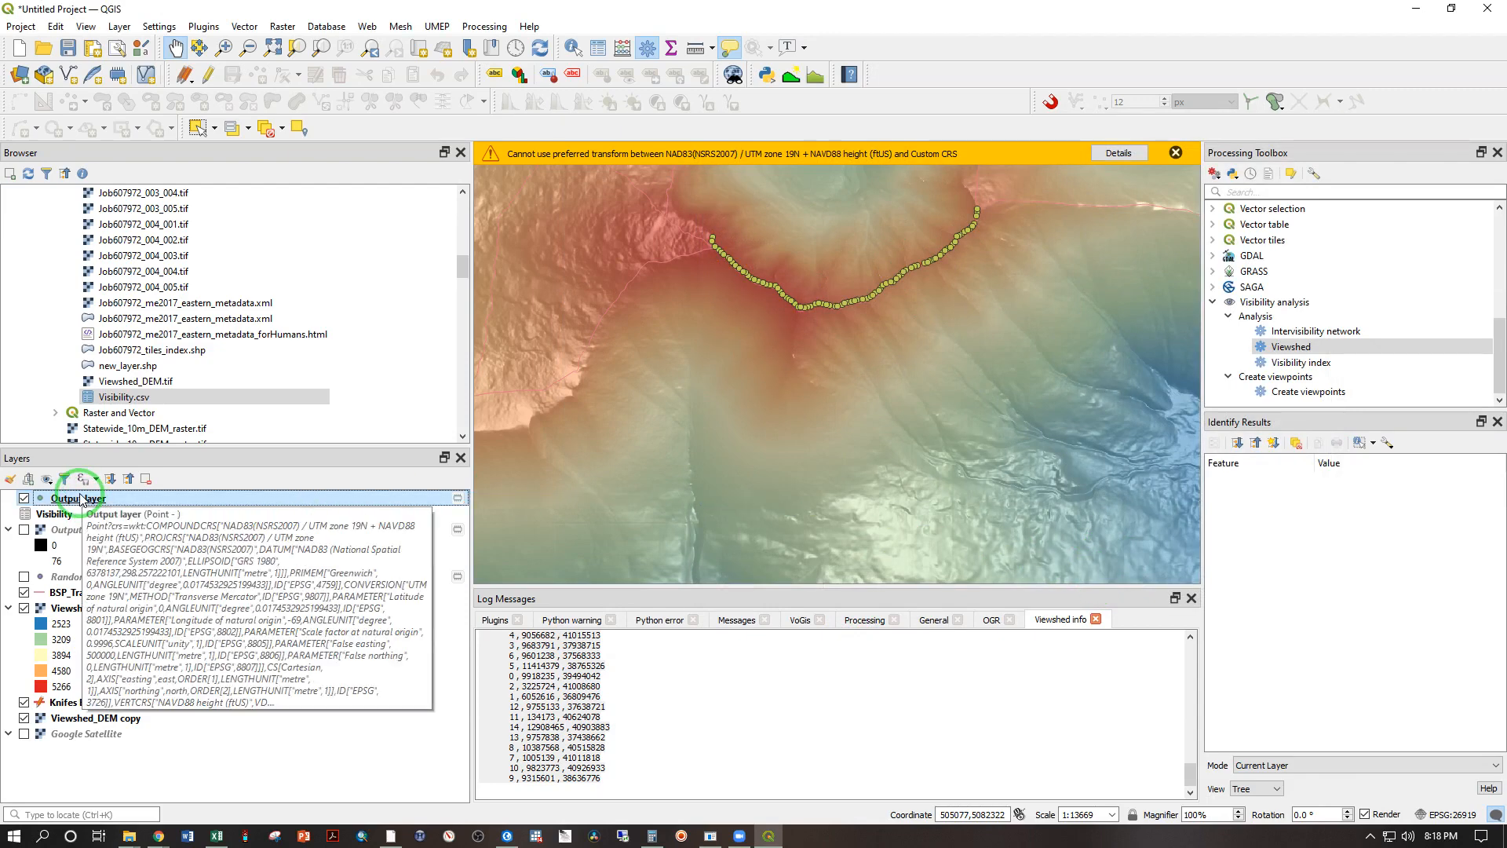
pyautogui.rightClick(78, 500)
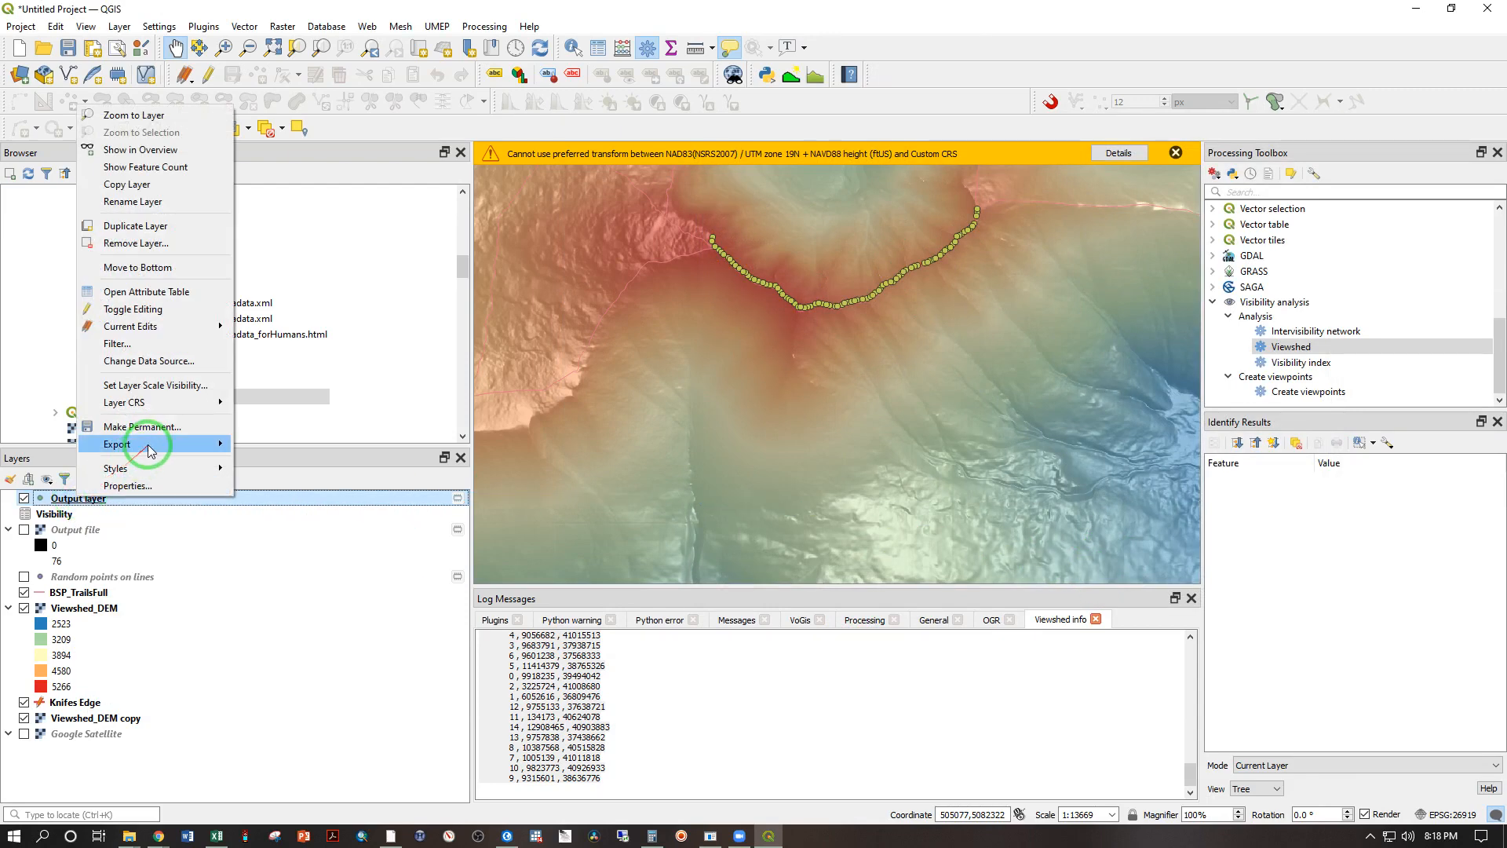
pyautogui.moveTo(149, 448)
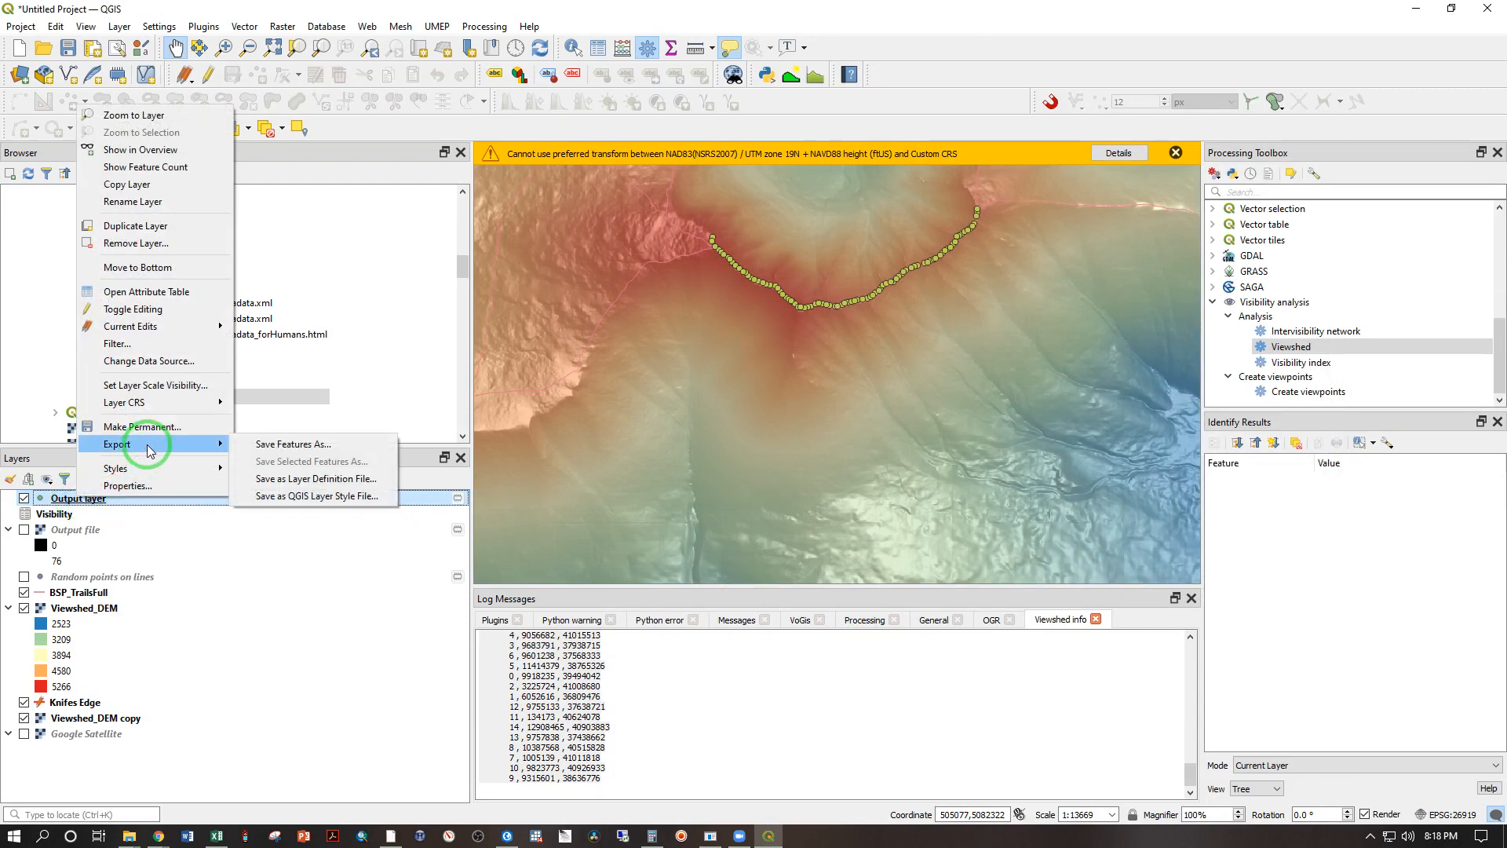
pyautogui.click(257, 446)
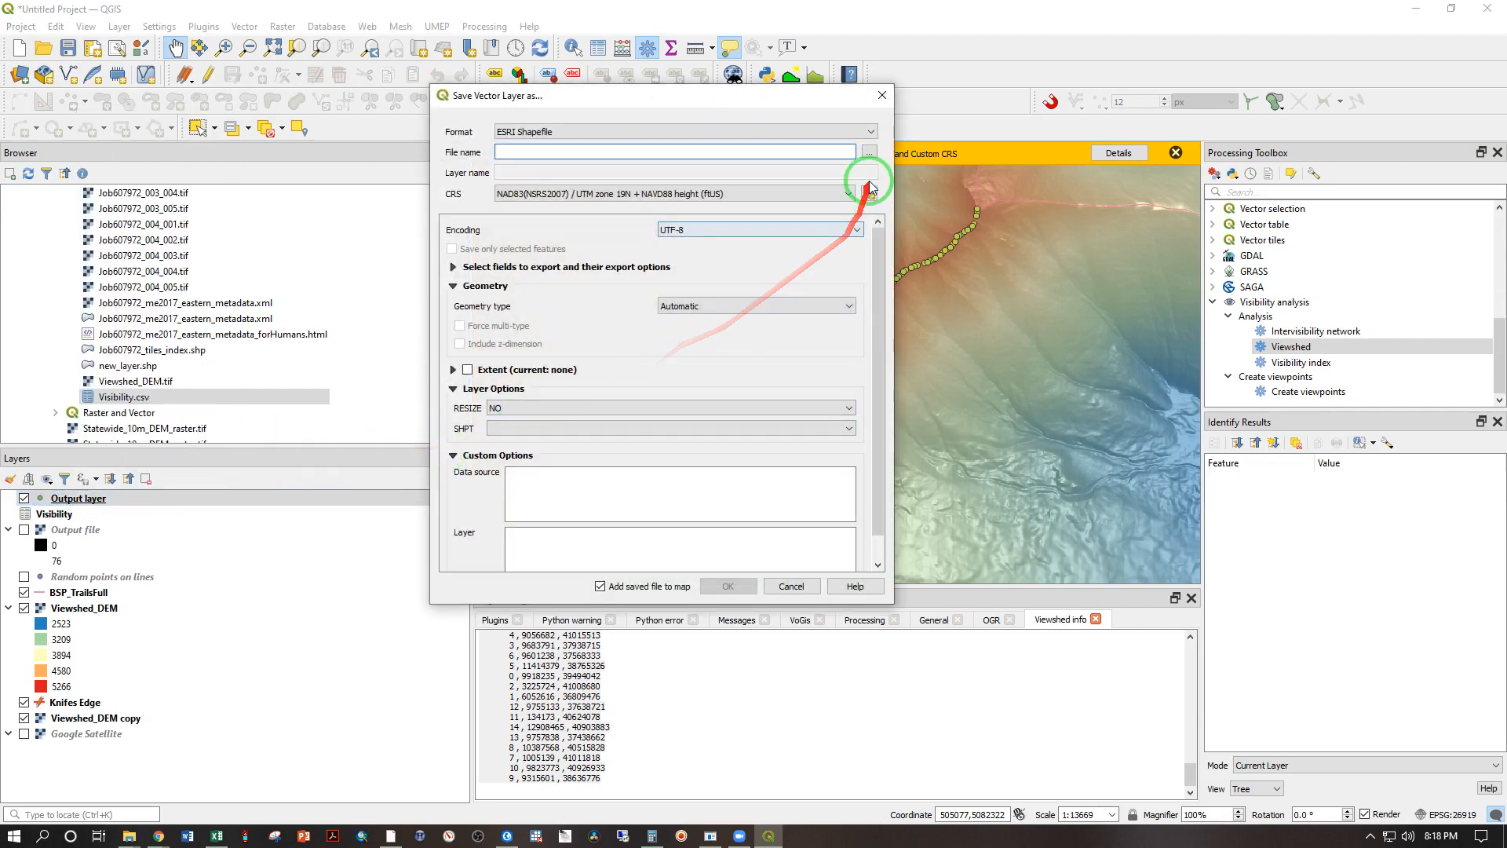
pyautogui.click(869, 152)
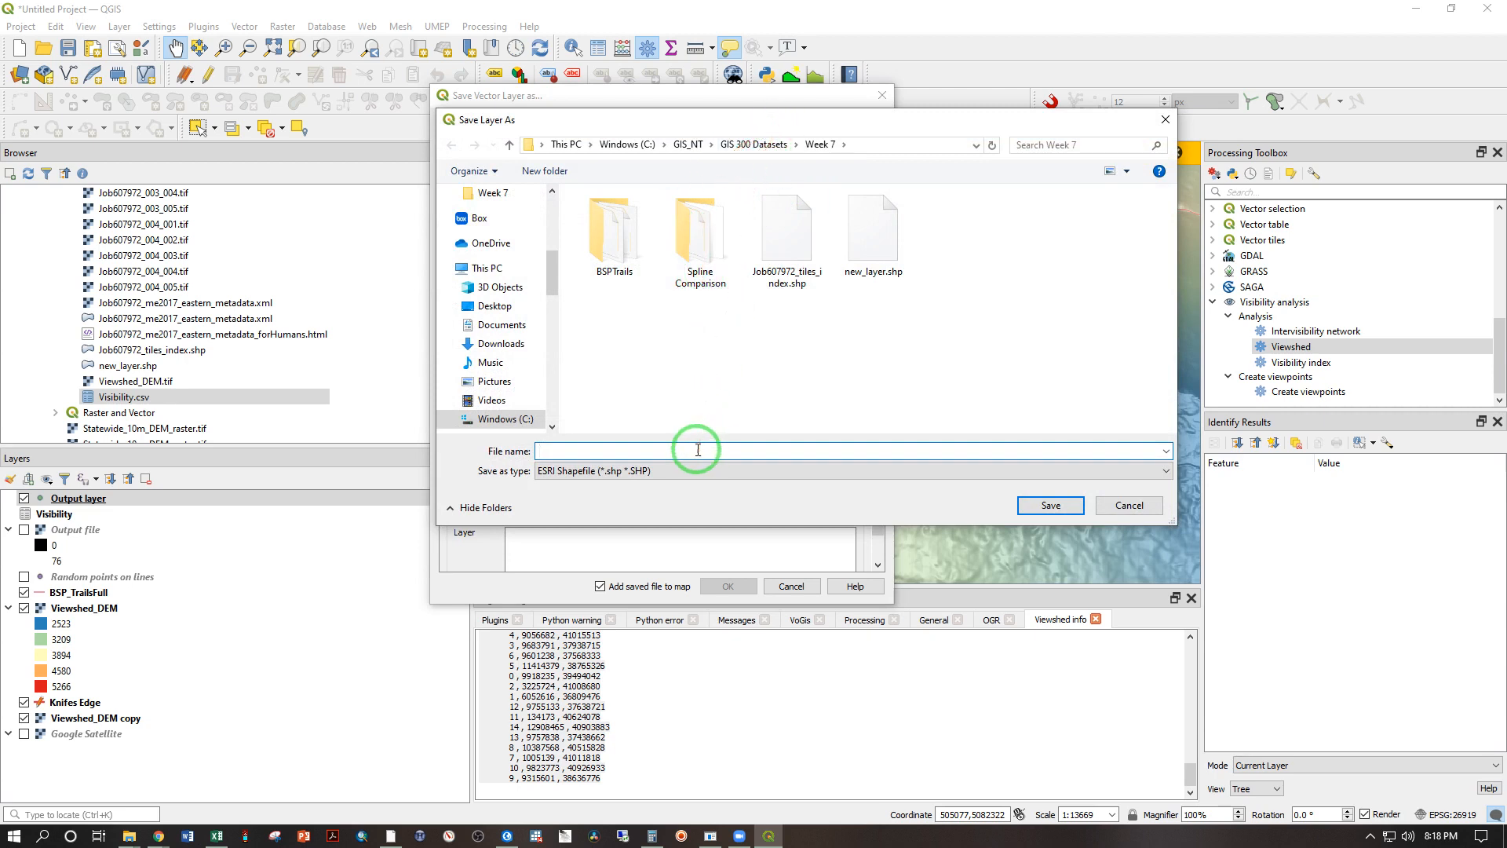
pyautogui.write('Visibili')
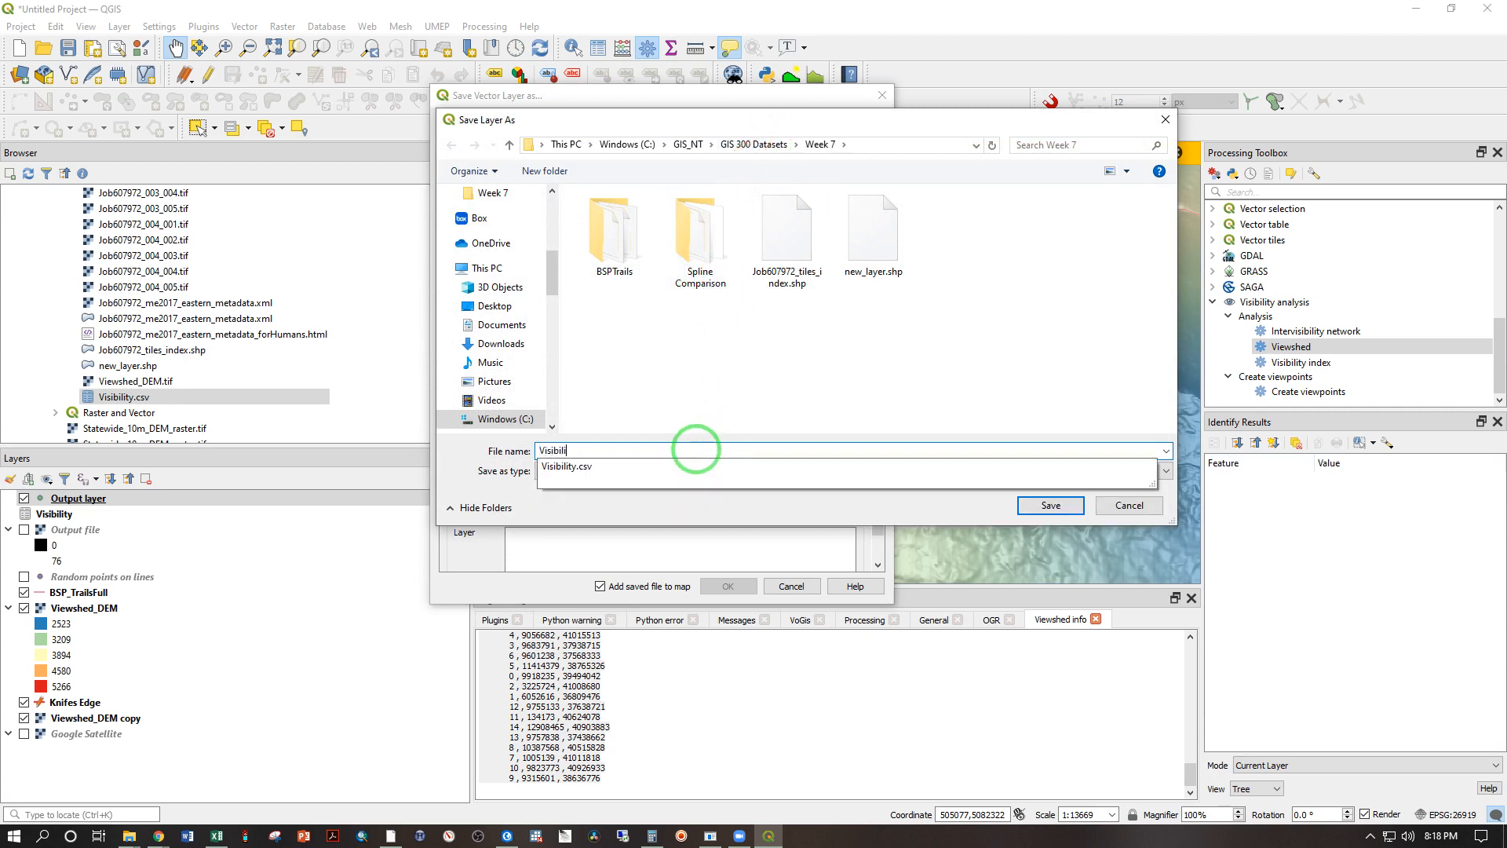
pyautogui.write('ty_Points_Are')
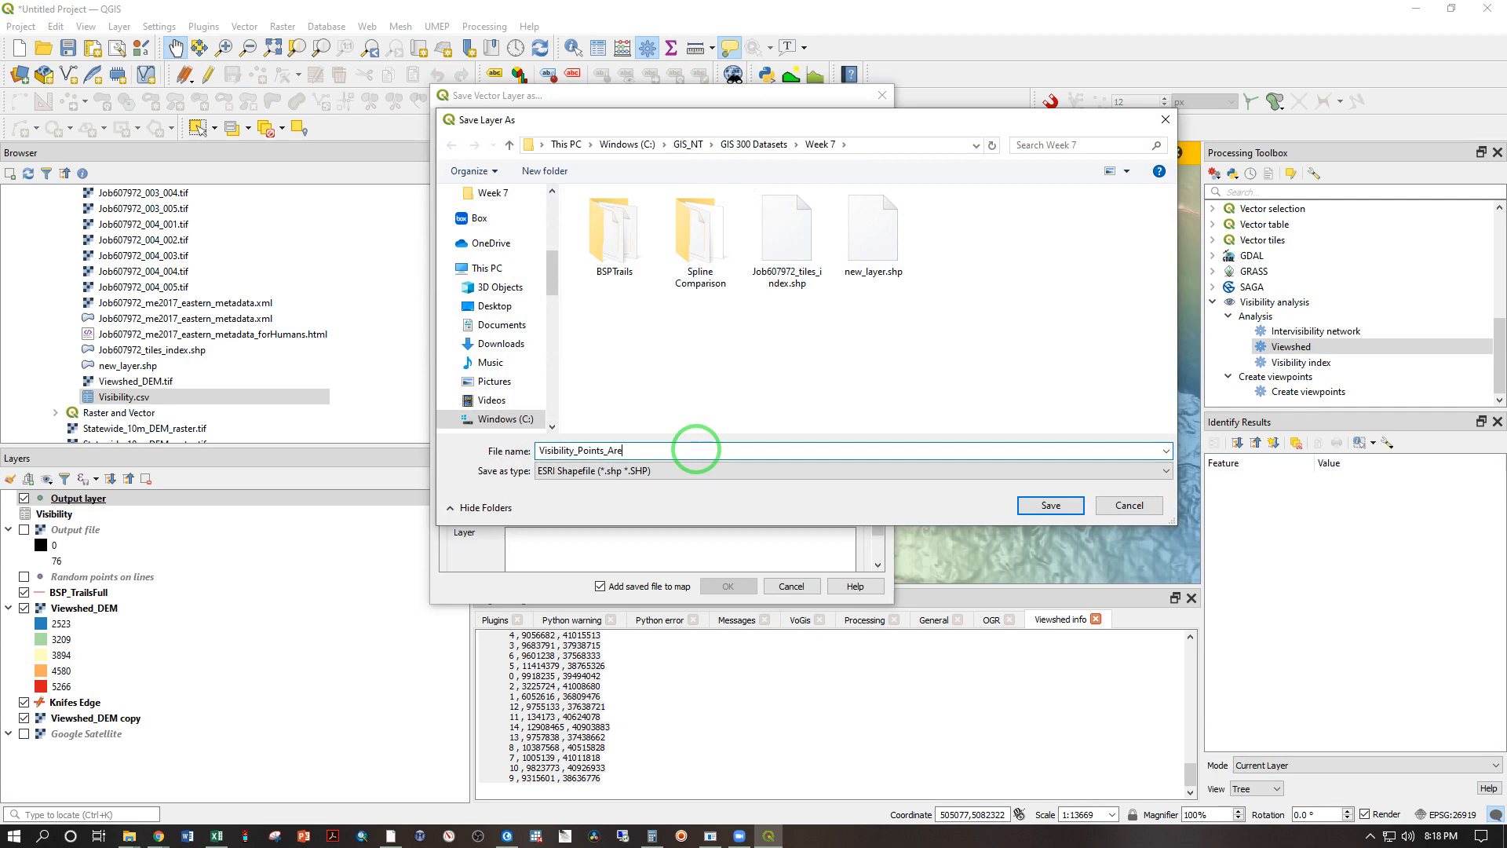
pyautogui.write('a.shp')
pyautogui.press('Return')
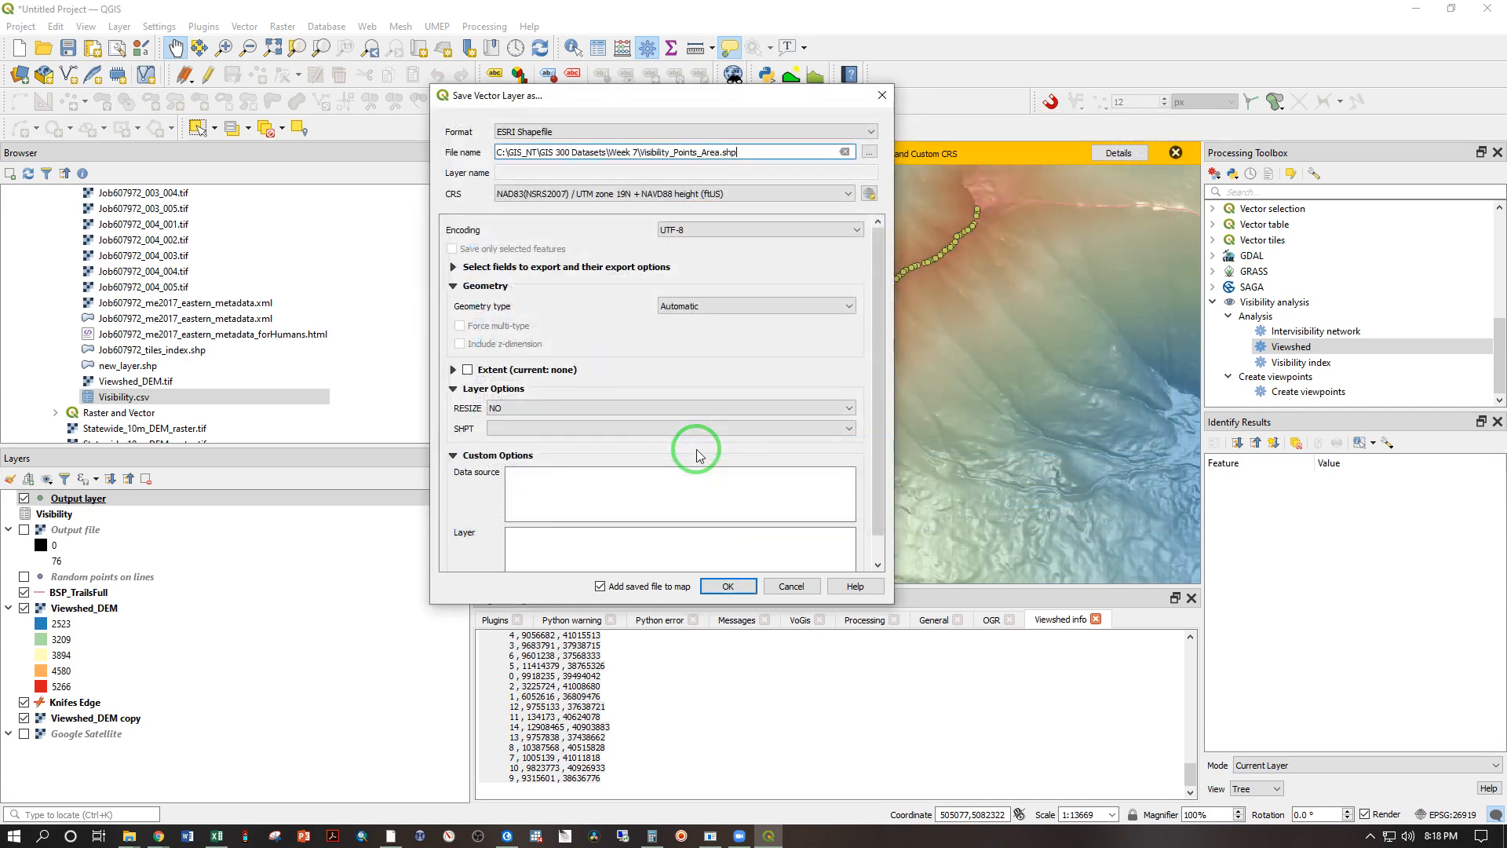
pyautogui.scroll(-1, 878, 317)
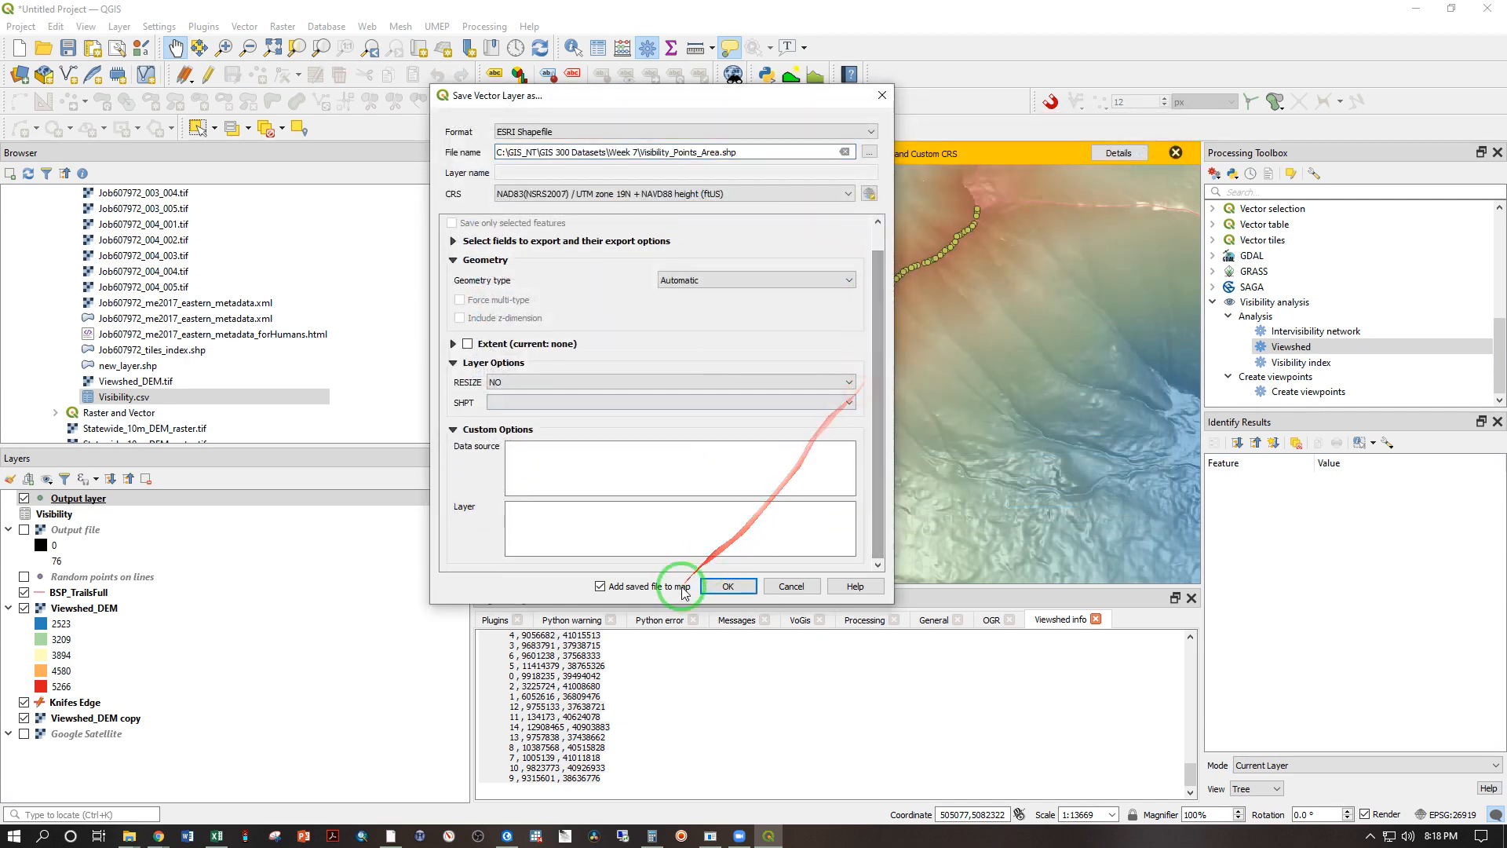
pyautogui.click(728, 585)
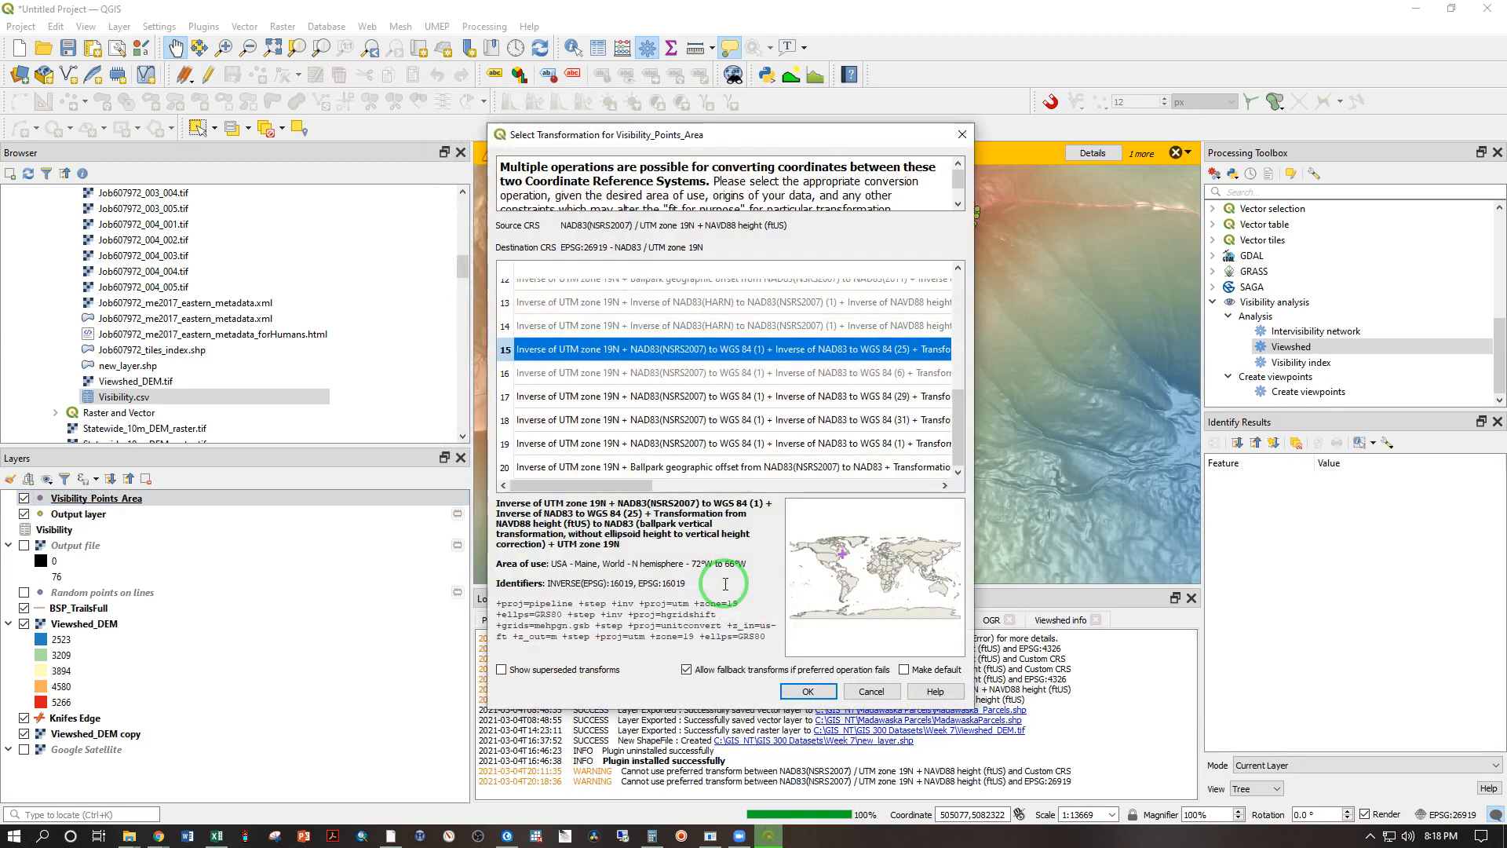
pyautogui.click(806, 691)
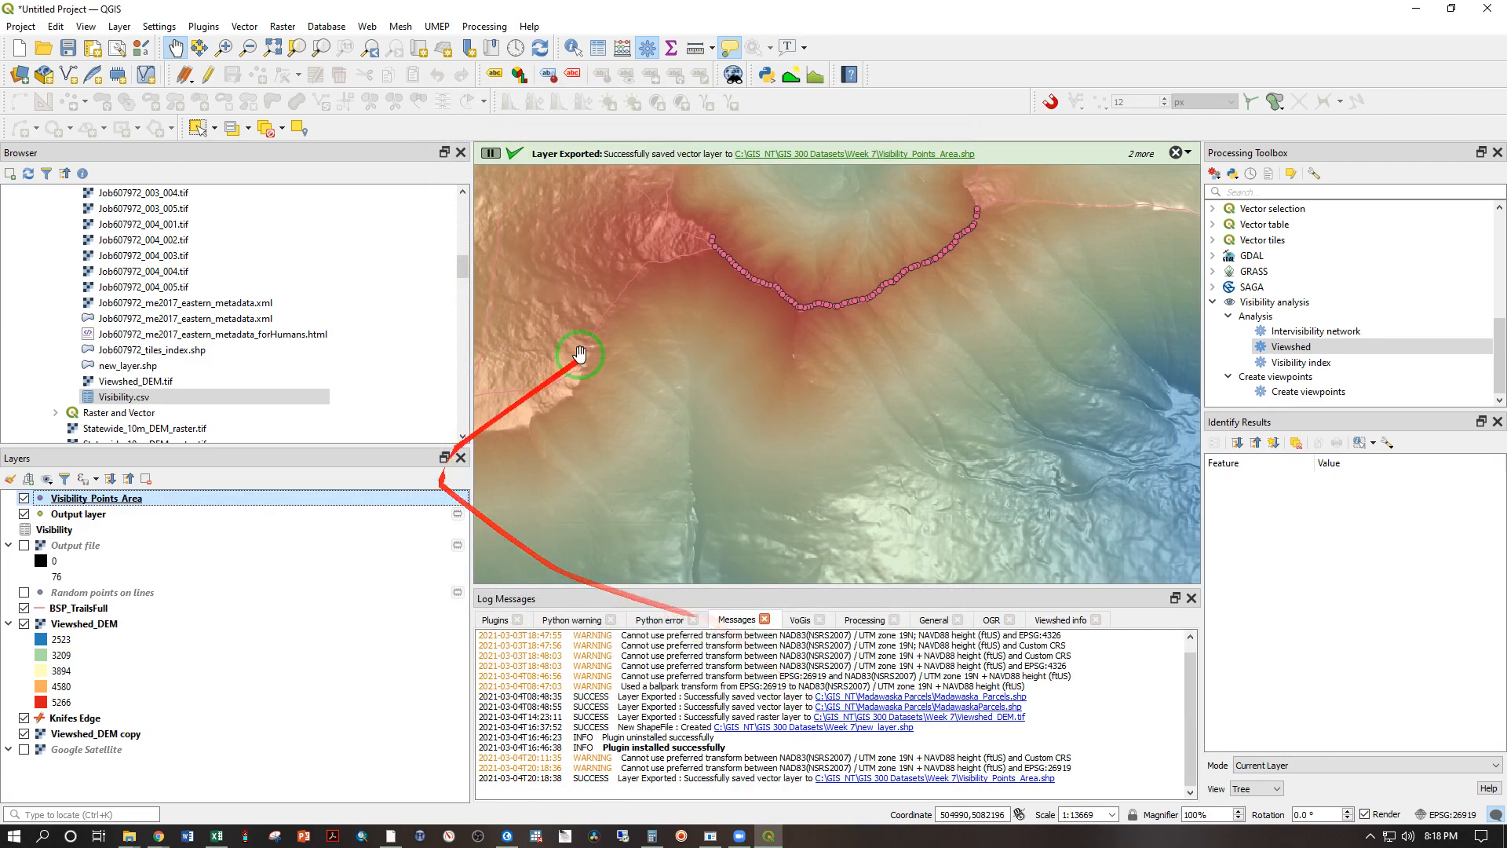
# Step: Examine the joined visibility columns in the attribute table of Visibility_Points_Area, and close the table
pyautogui.rightClick(94, 507)
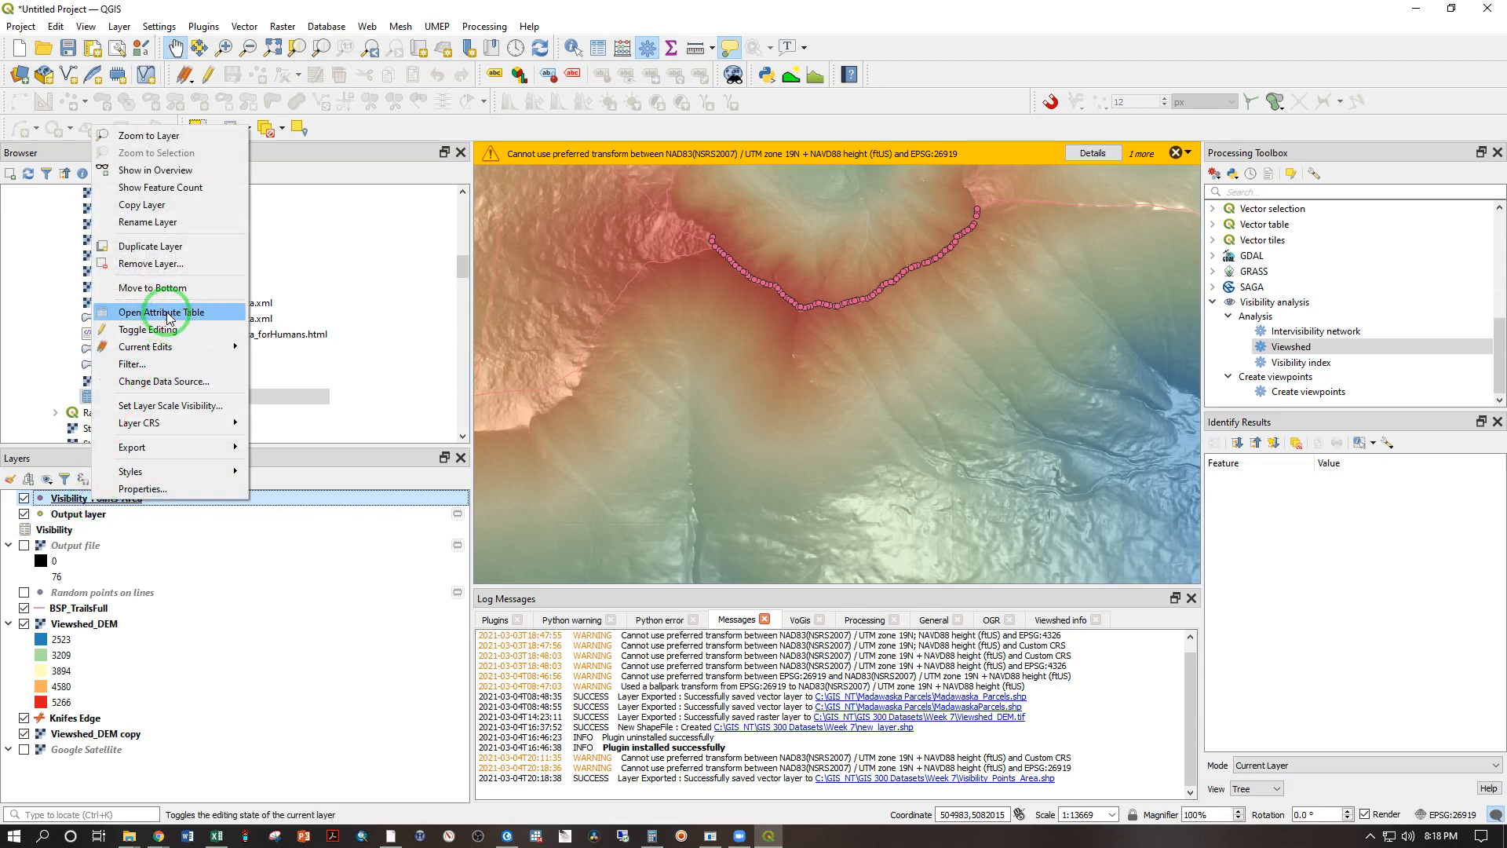
pyautogui.click(200, 314)
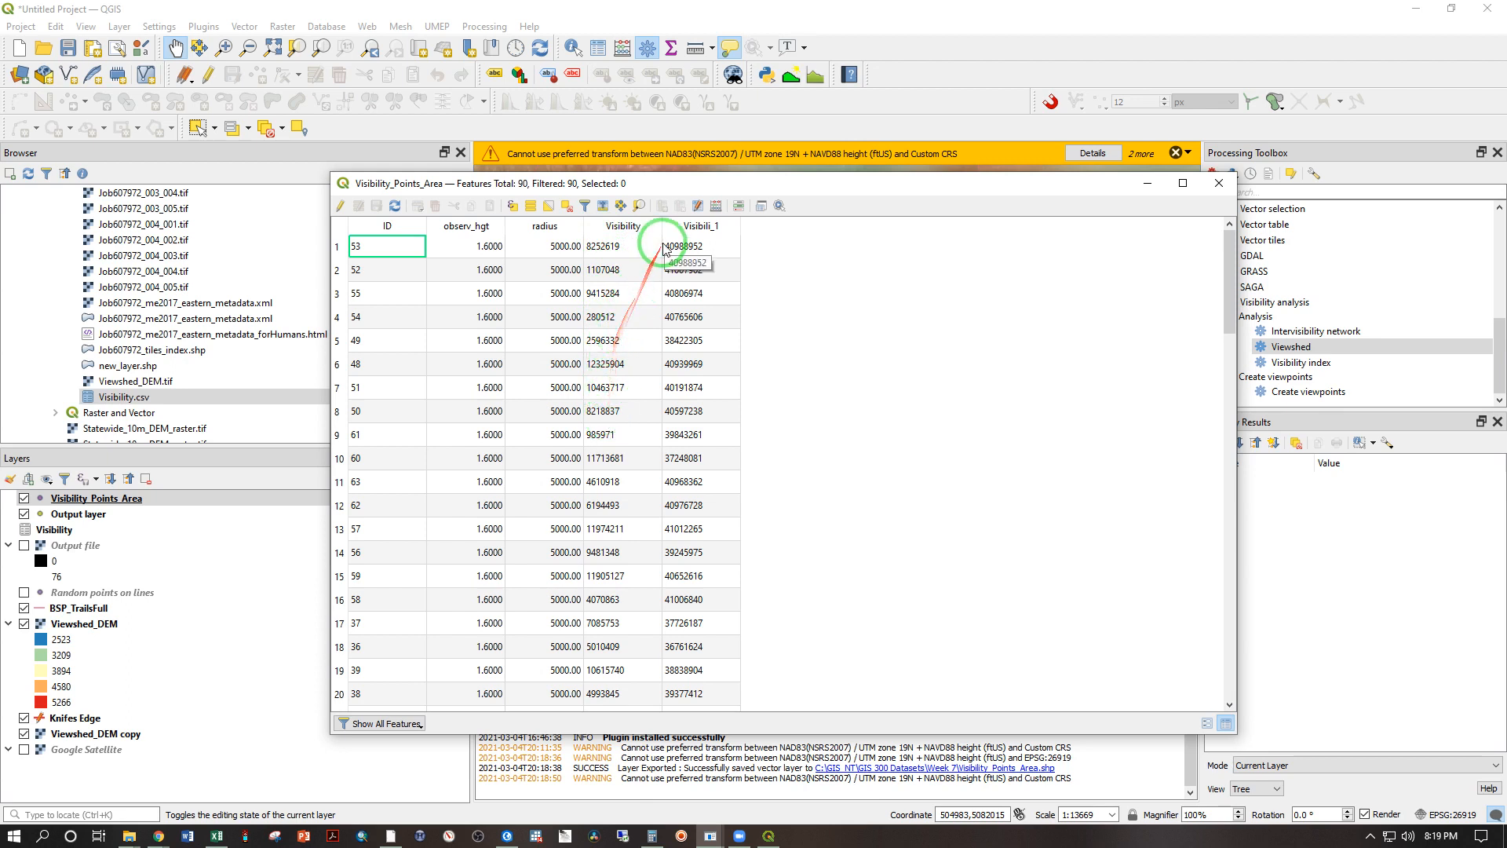
pyautogui.moveTo(686, 272); pyautogui.dragTo(701, 613)
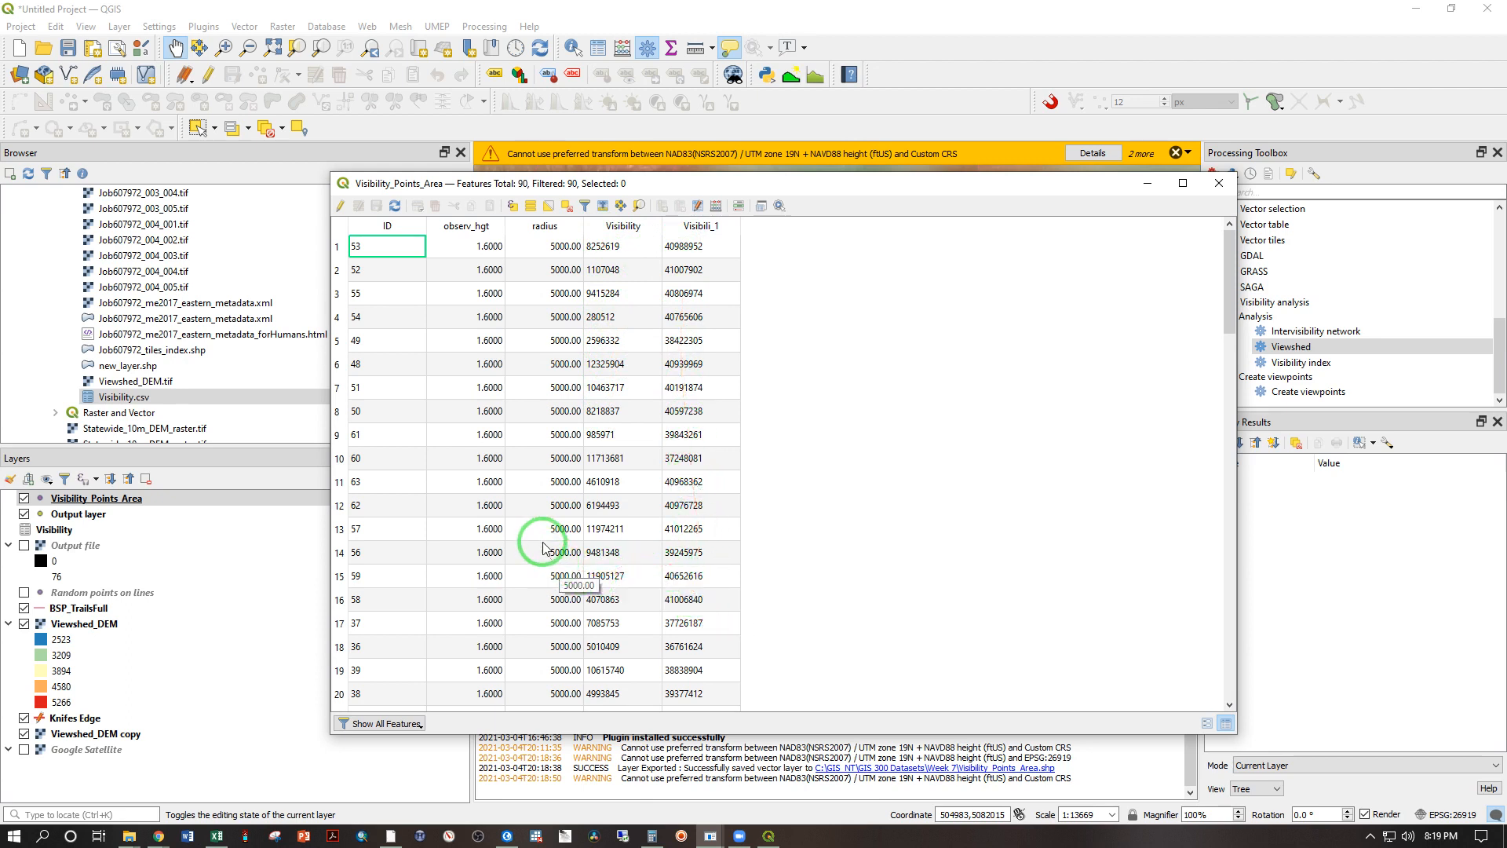
pyautogui.moveTo(544, 548); pyautogui.dragTo(567, 459)
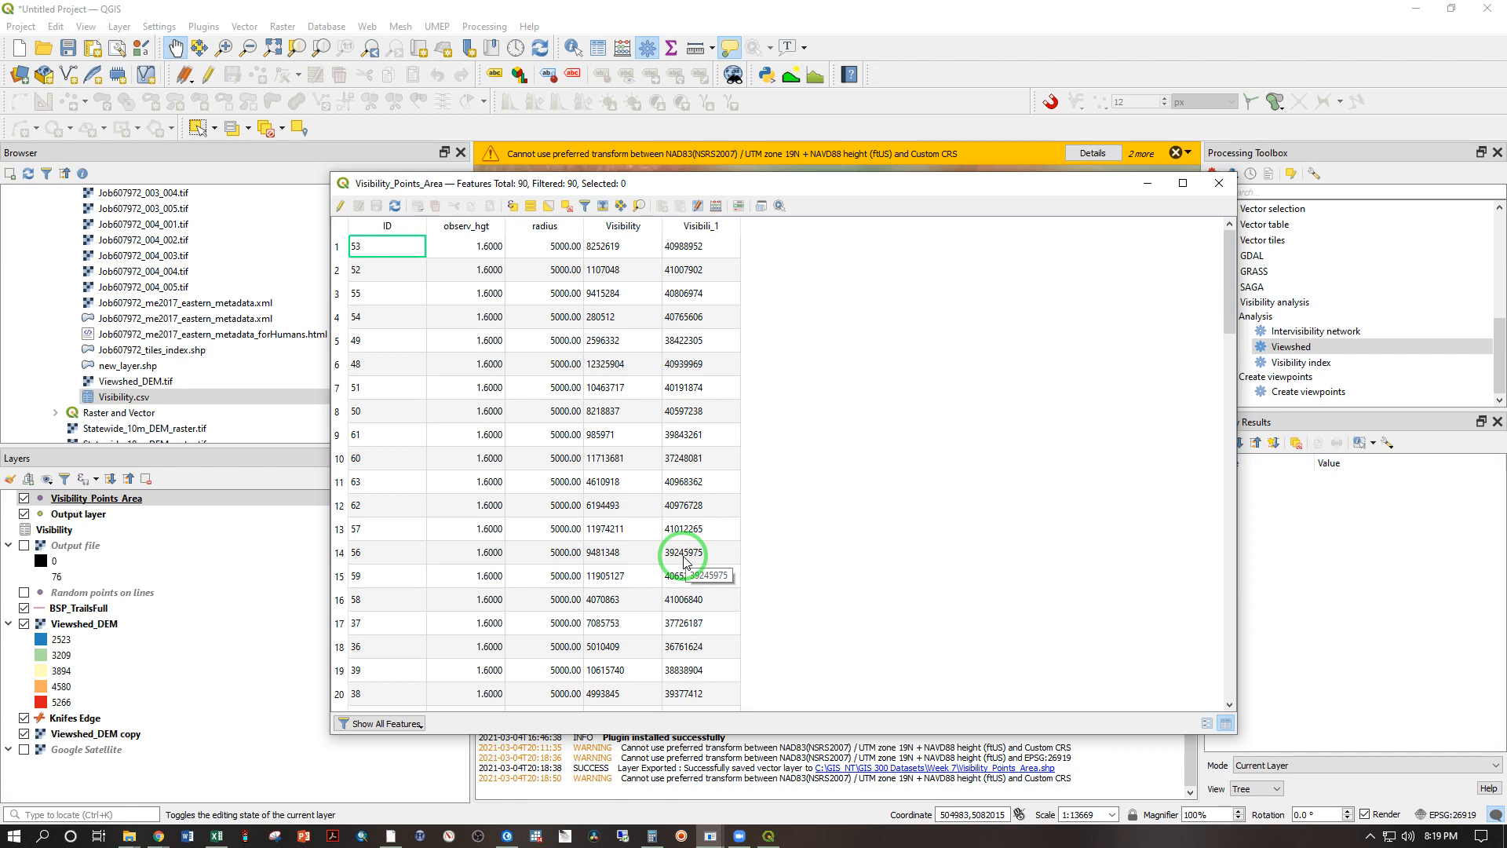
pyautogui.click(1219, 184)
pyautogui.scroll(-2, 906, 357)
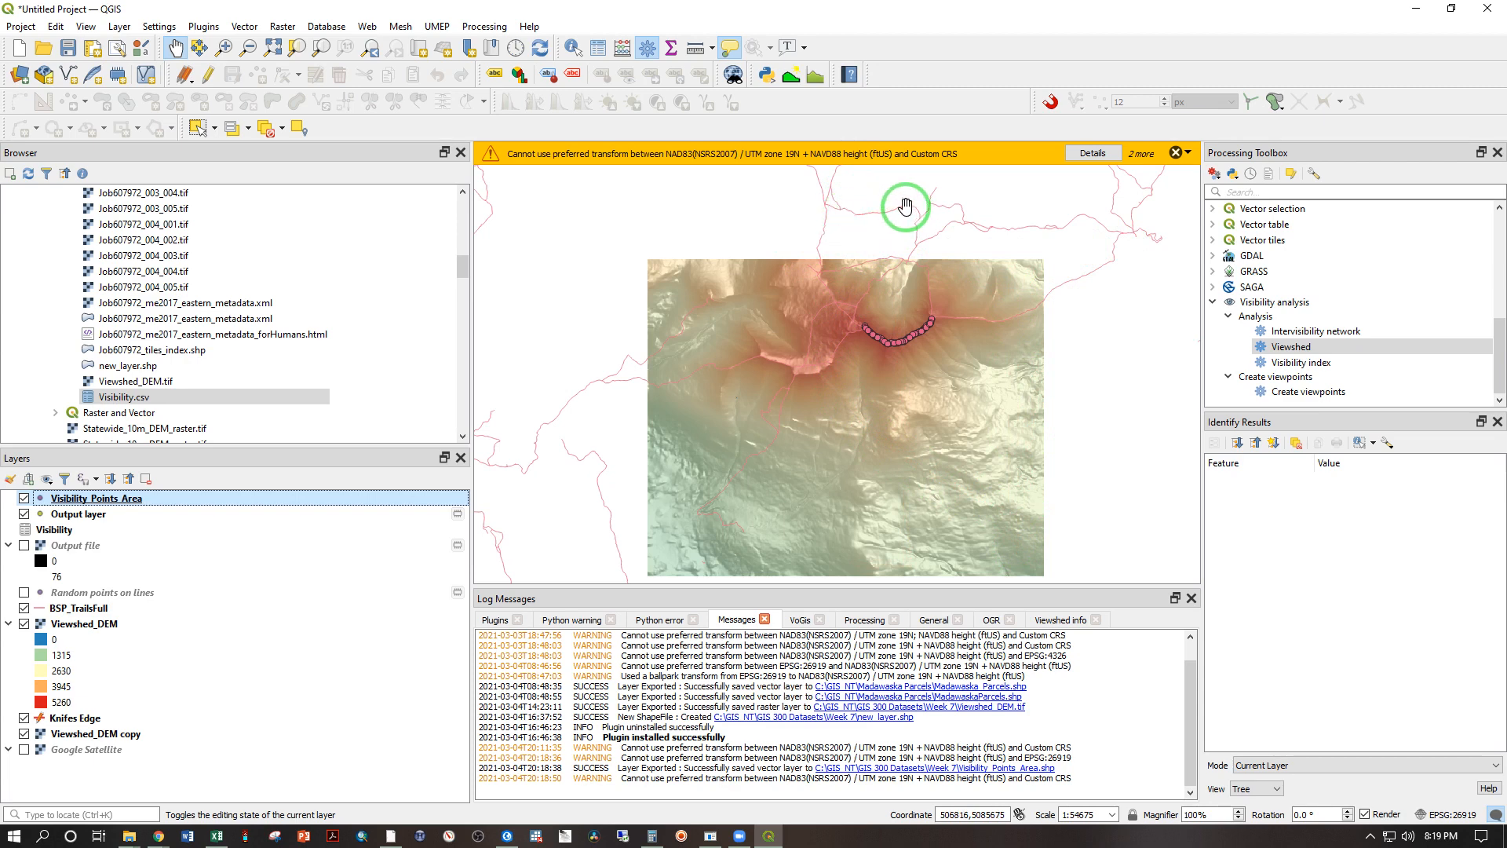
pyautogui.hotkey('ctrl', 'shift', 'z')
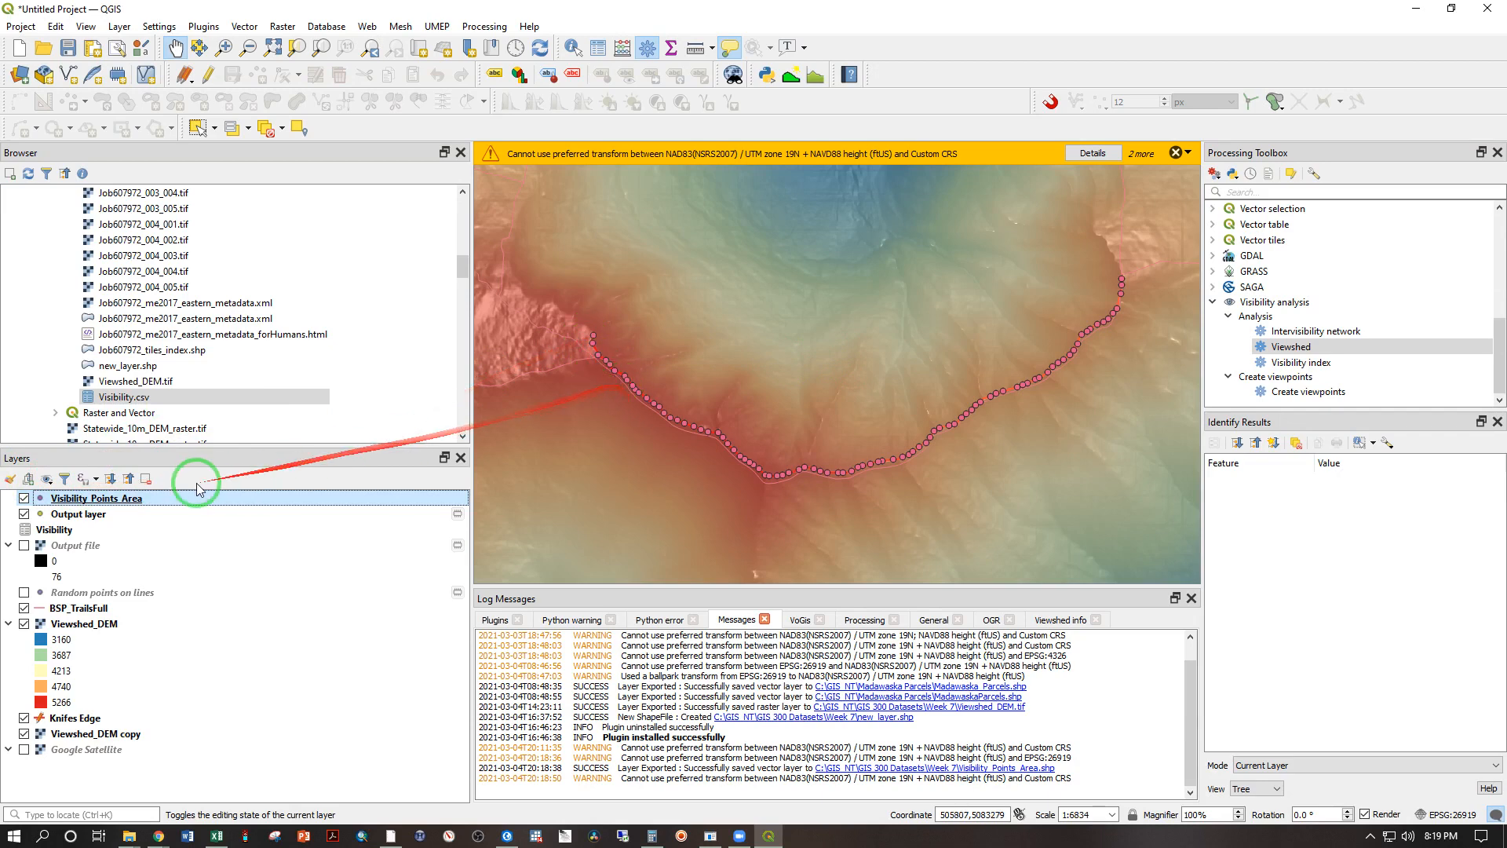
pyautogui.doubleClick(62, 503)
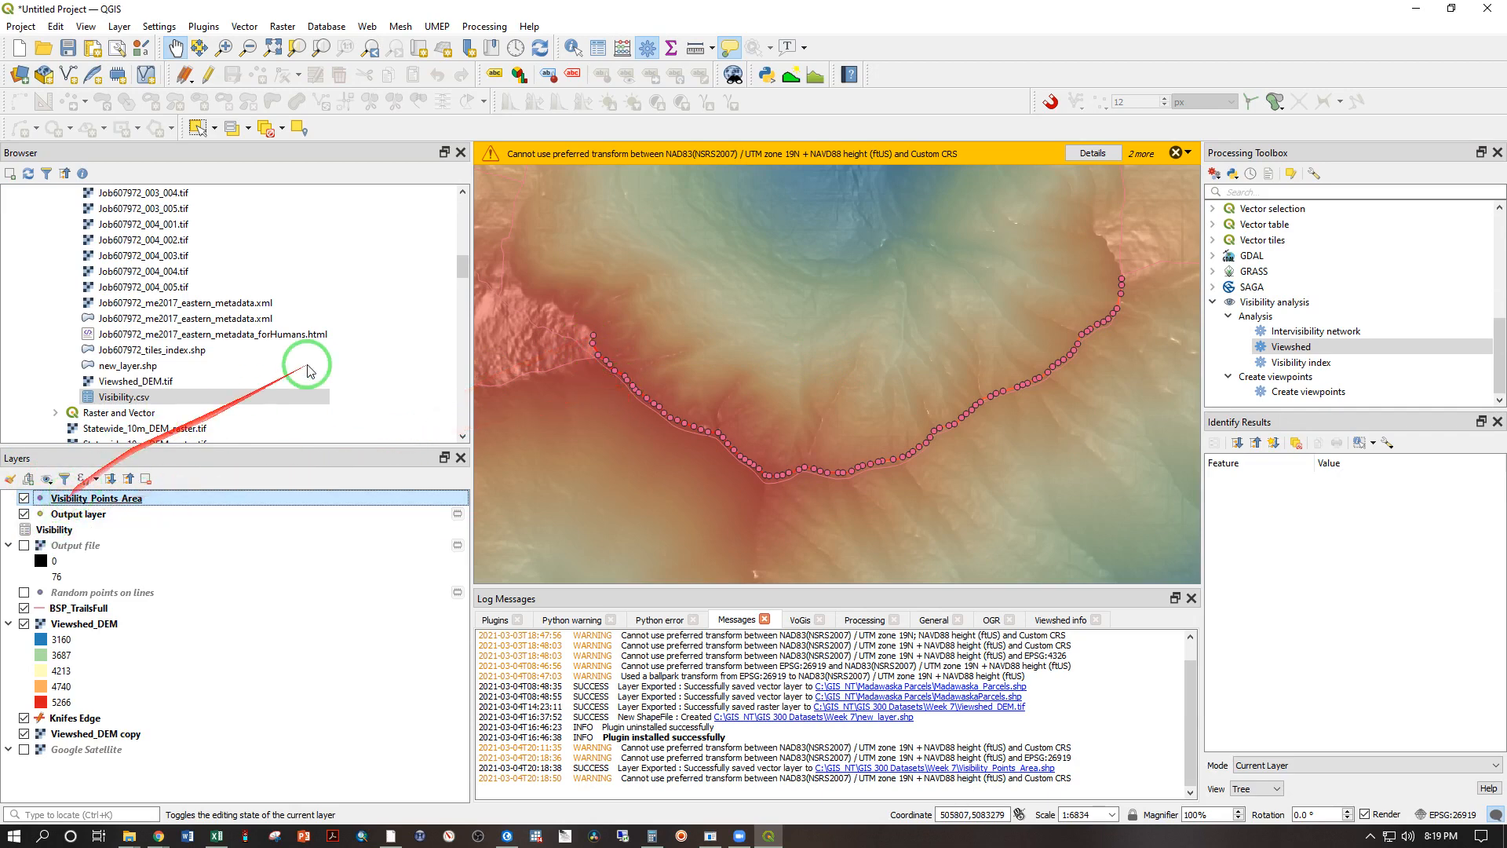
pyautogui.click(736, 234)
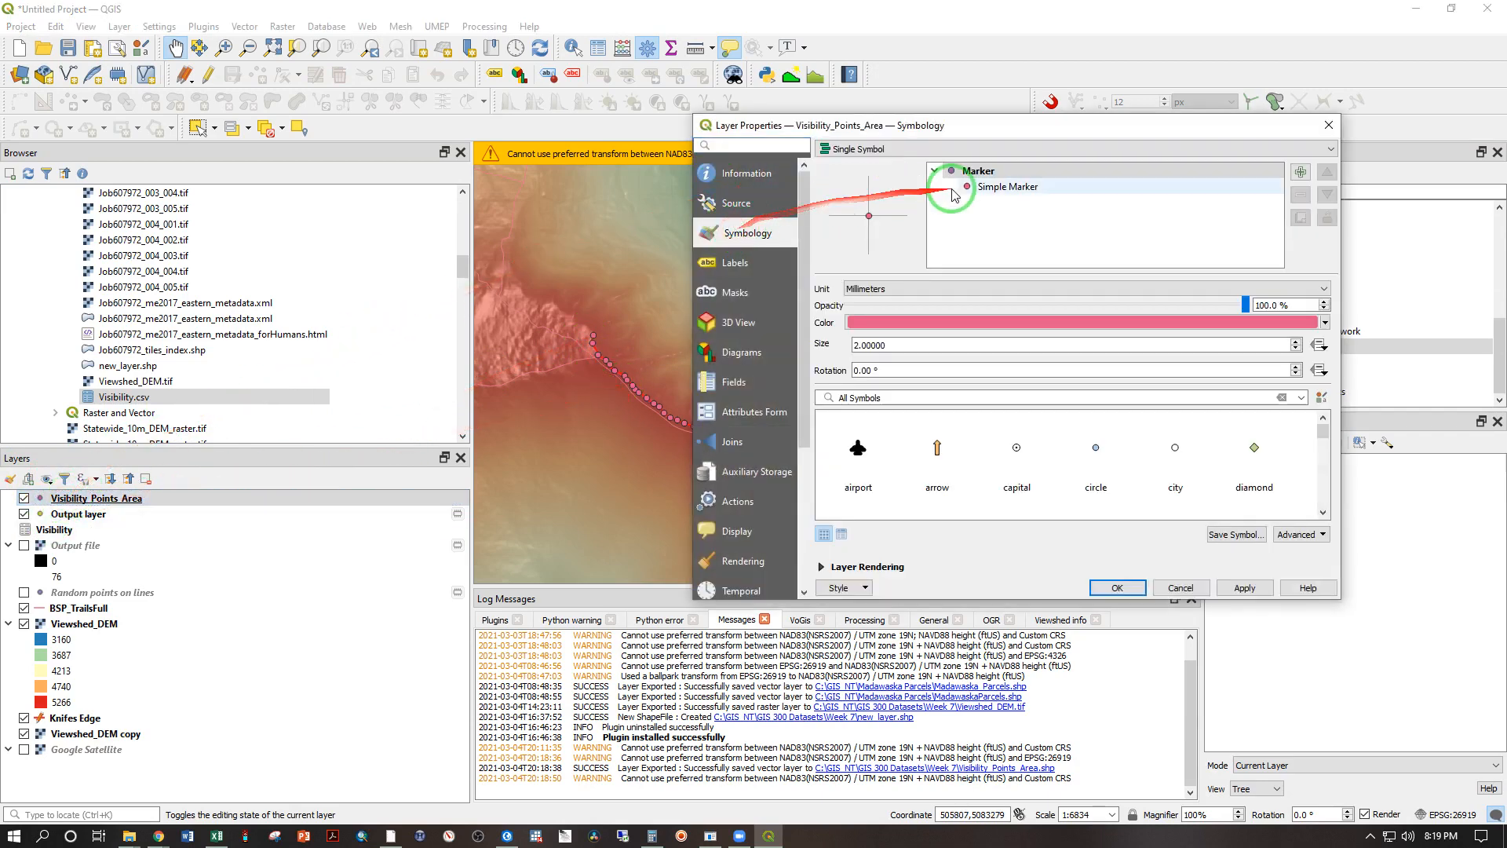
pyautogui.click(954, 149)
pyautogui.click(854, 202)
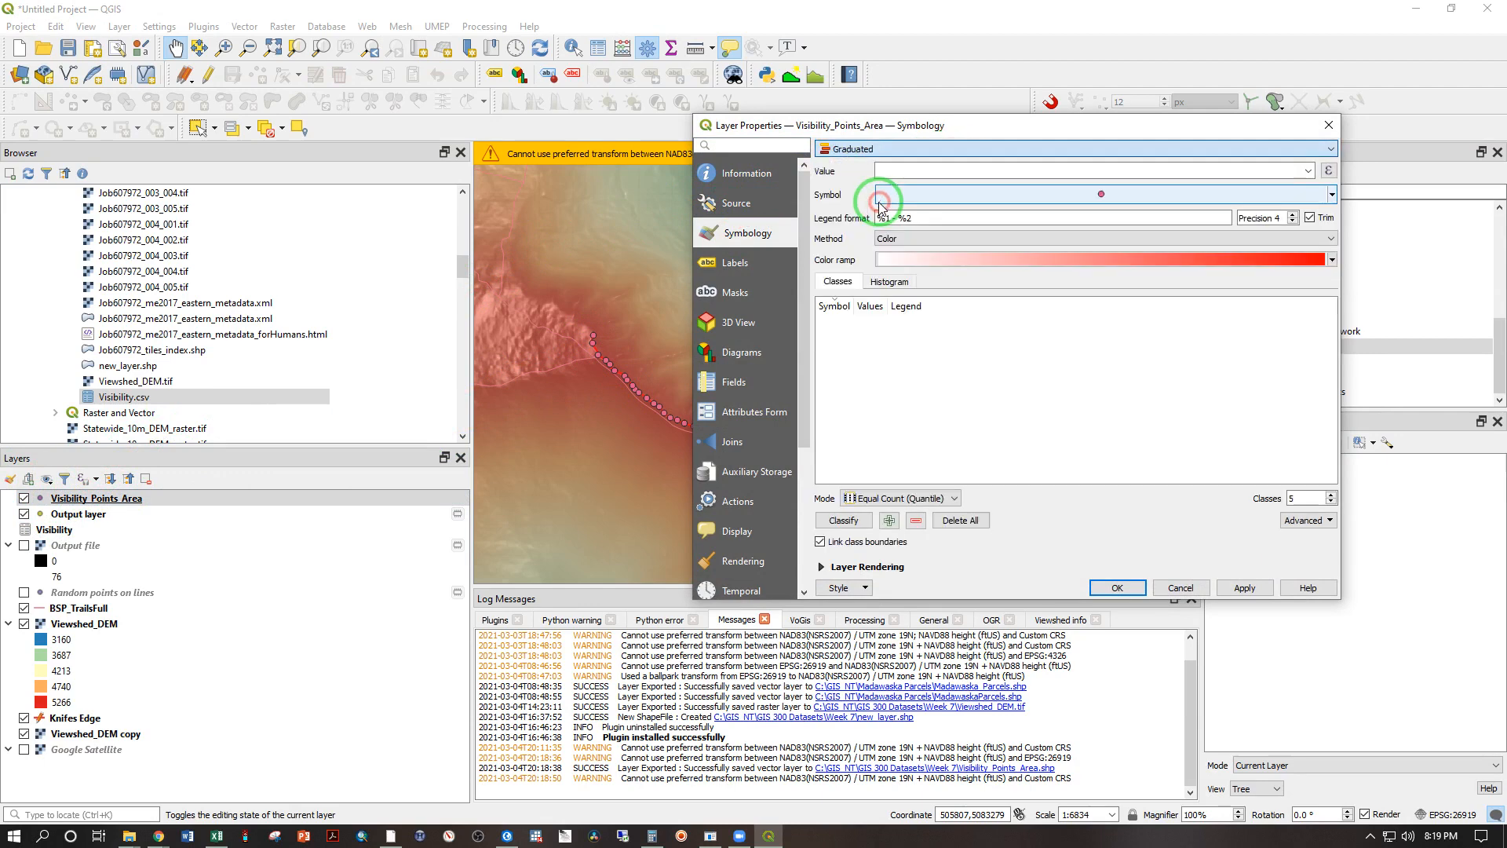
pyautogui.click(1307, 172)
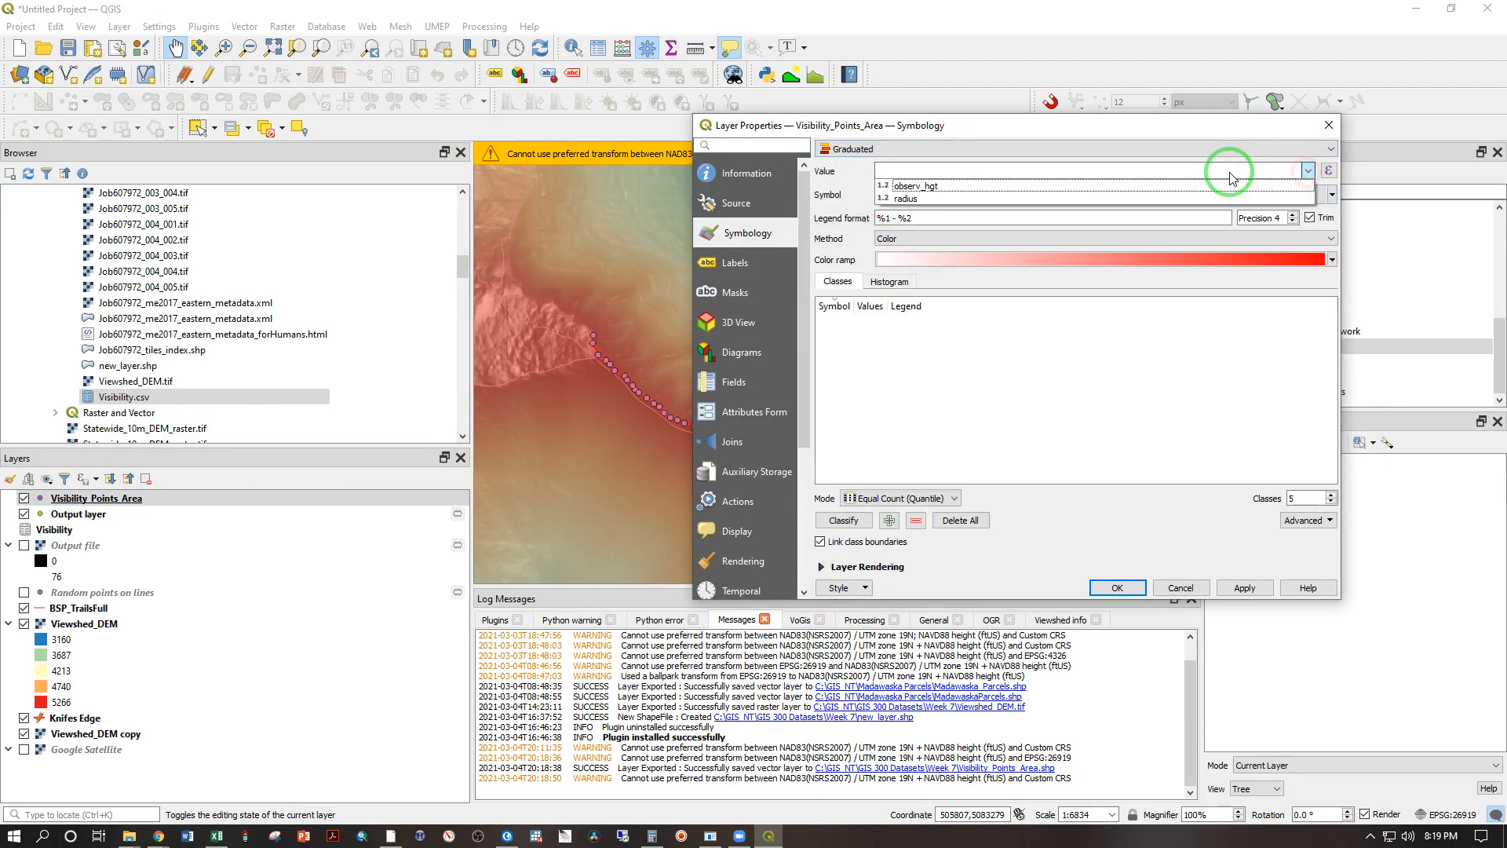
pyautogui.click(946, 124)
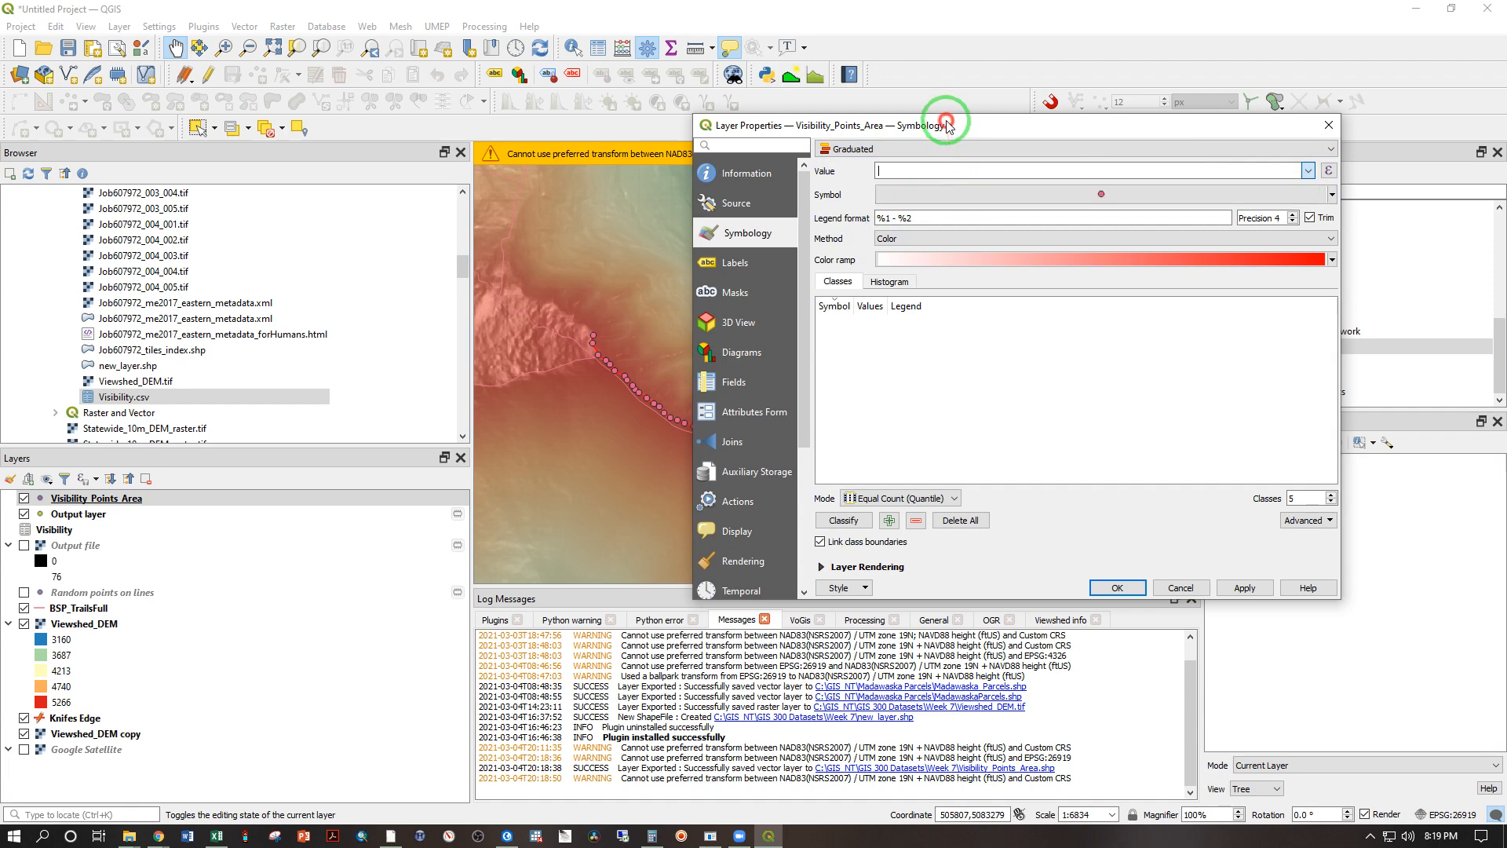
pyautogui.click(1188, 173)
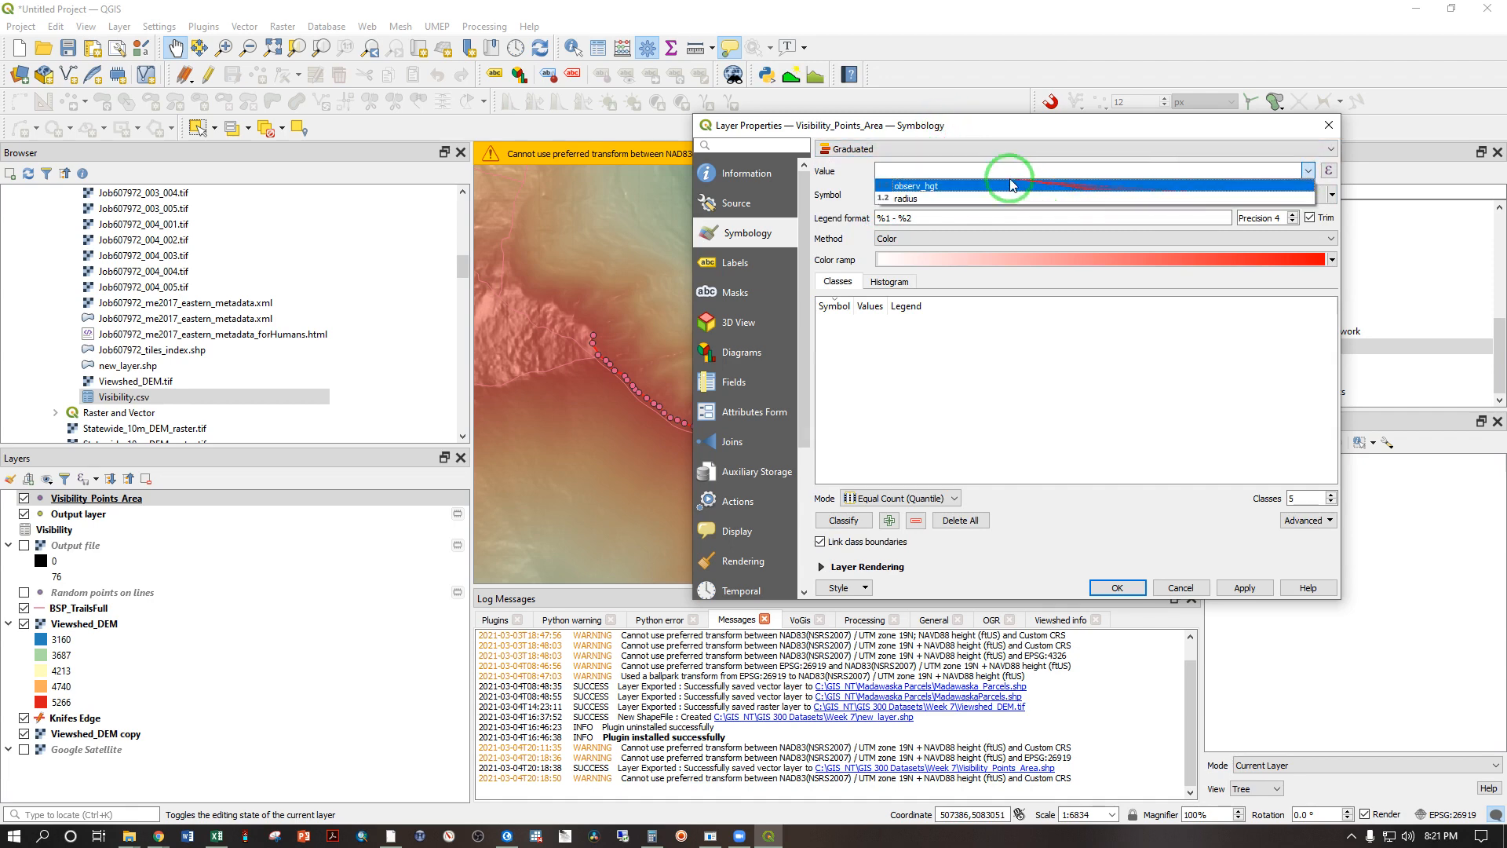
pyautogui.click(885, 188)
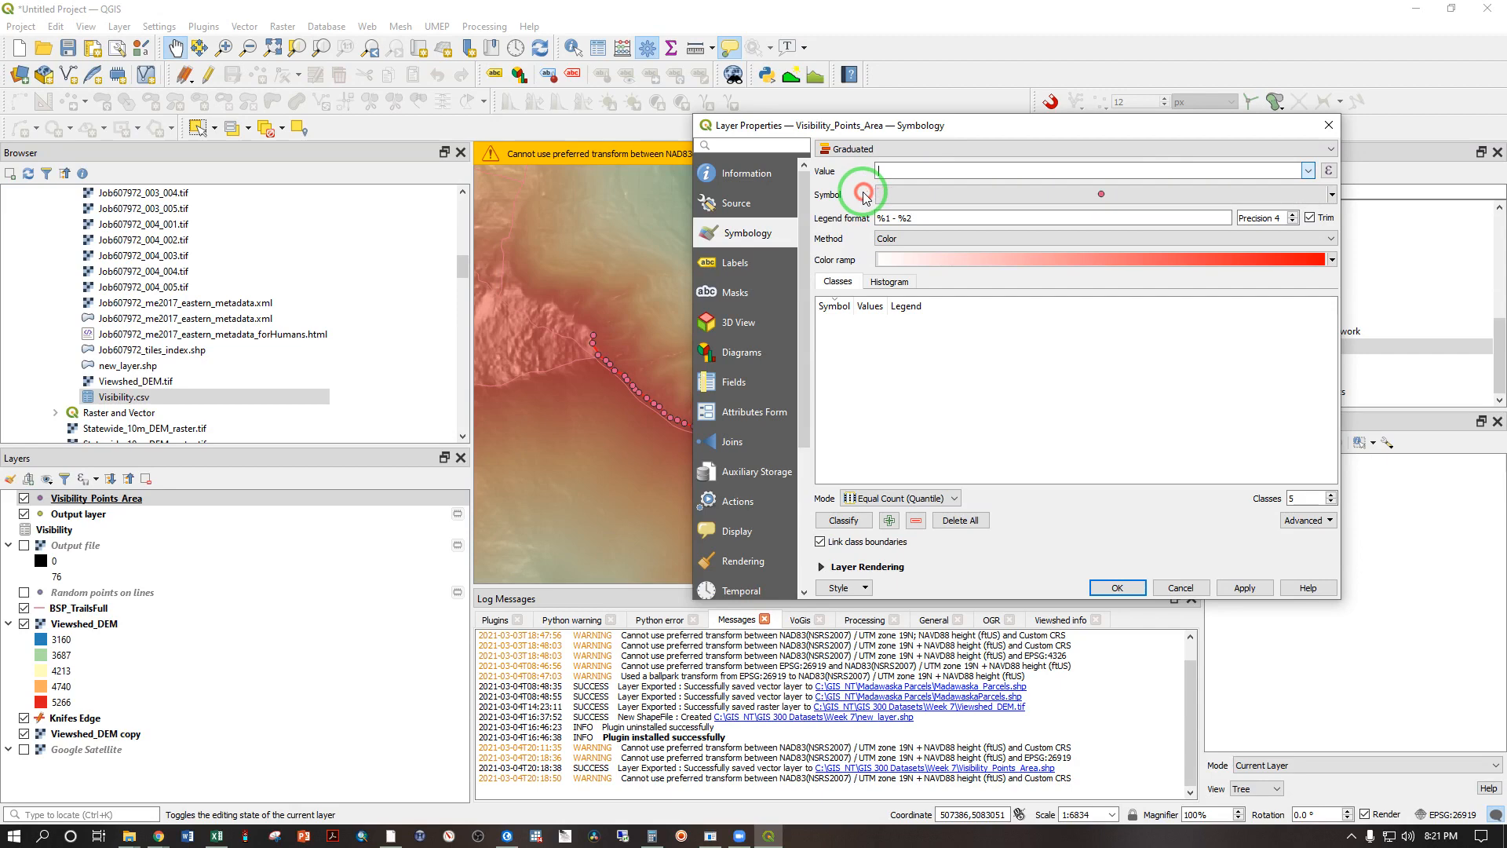
pyautogui.click(1178, 588)
# Step: Open the attribute table of Visibility_Points_Area and sort its records by the Visibility column
pyautogui.rightClick(109, 503)
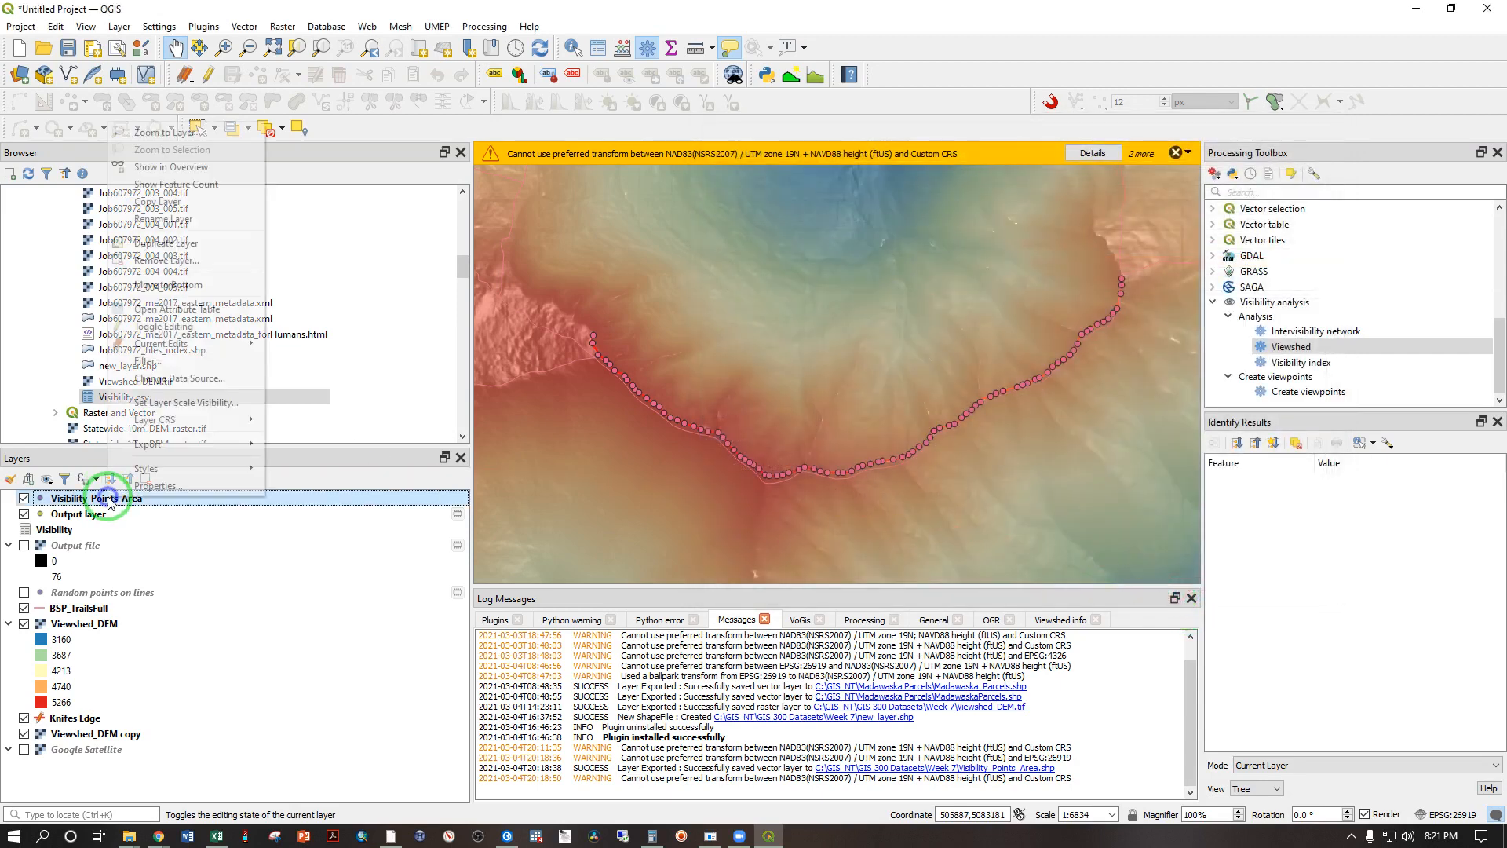
pyautogui.click(172, 306)
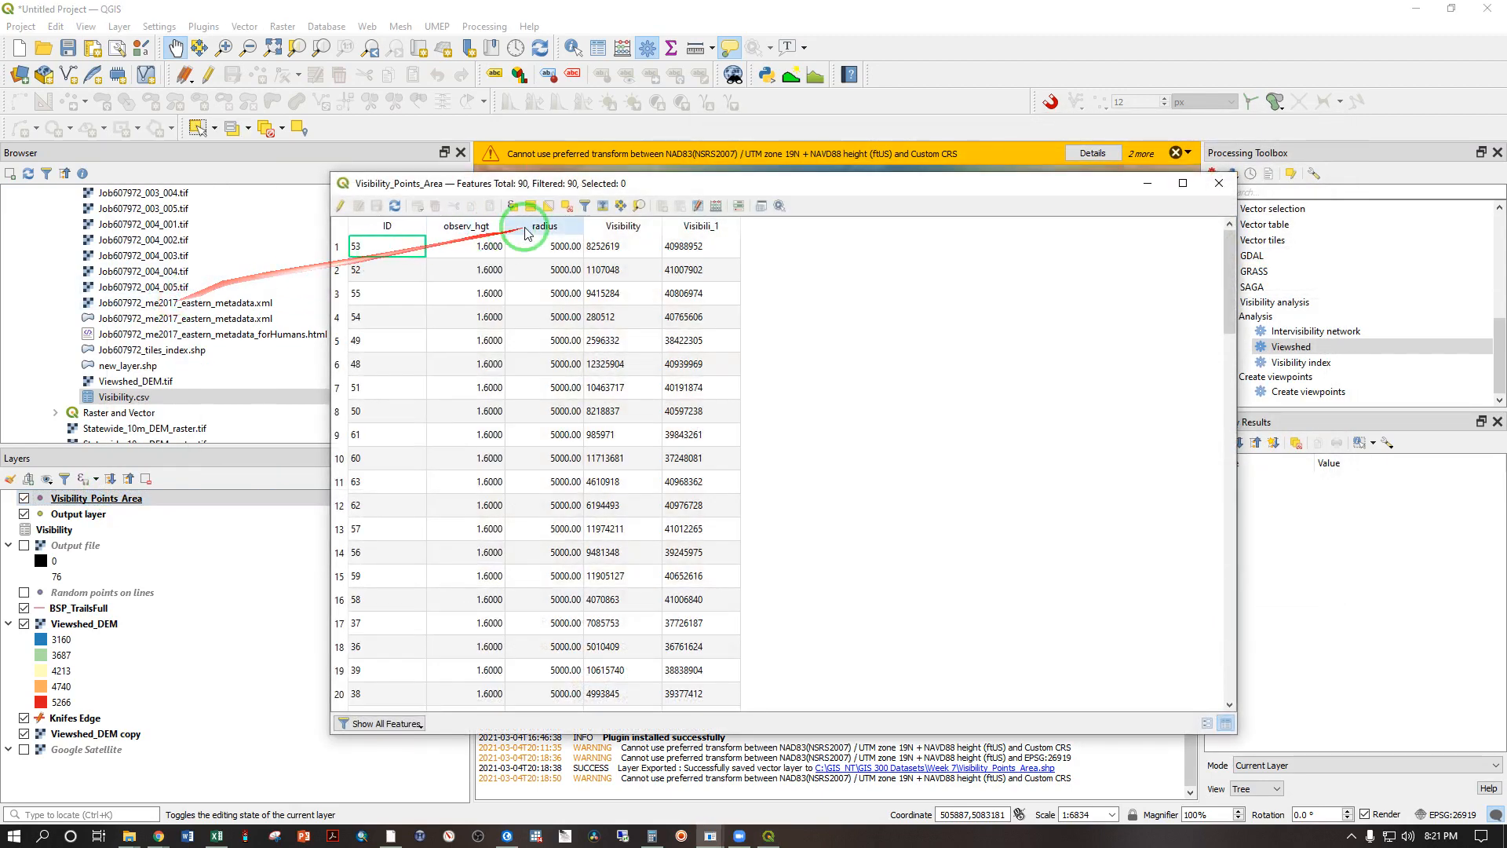
pyautogui.click(641, 229)
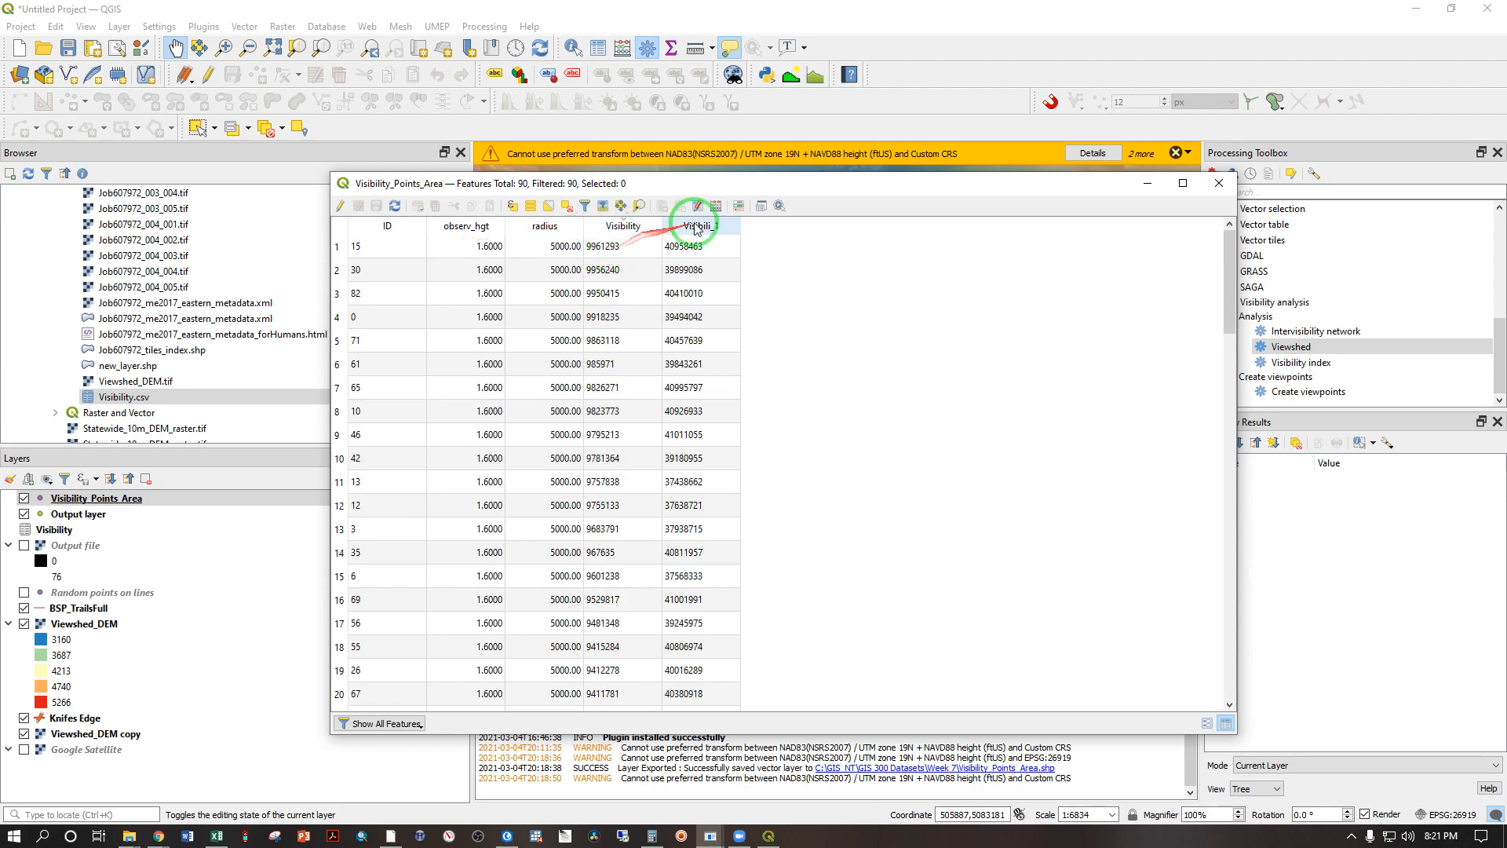
# Step: Create a whole-number field VisArea of length 10 from the Visibility values with the Field Calculator, and close the attribute table
pyautogui.click(716, 210)
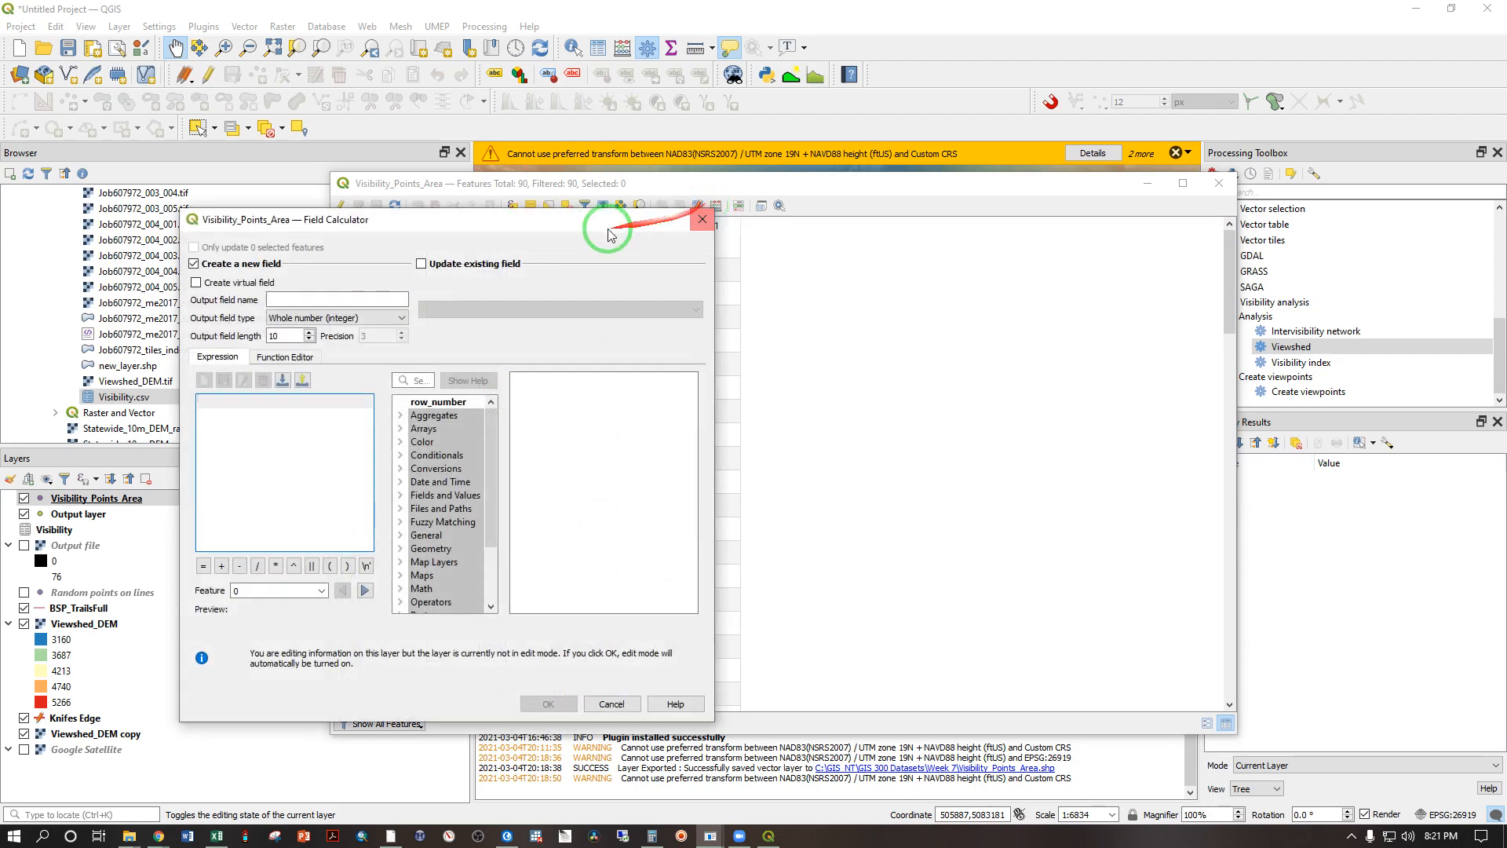
pyautogui.moveTo(565, 222); pyautogui.dragTo(1158, 244)
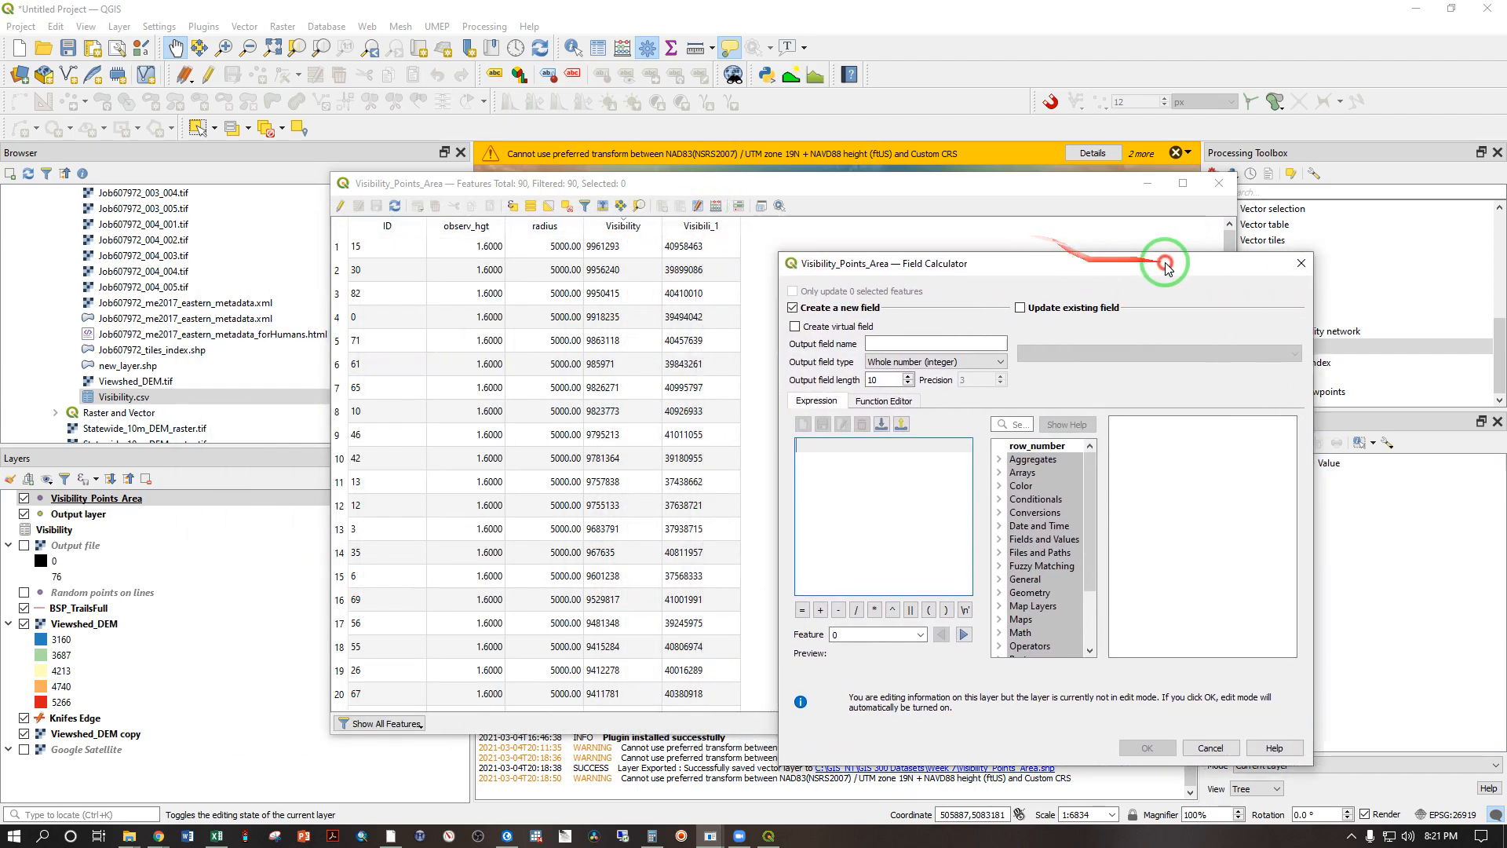
pyautogui.click(939, 319)
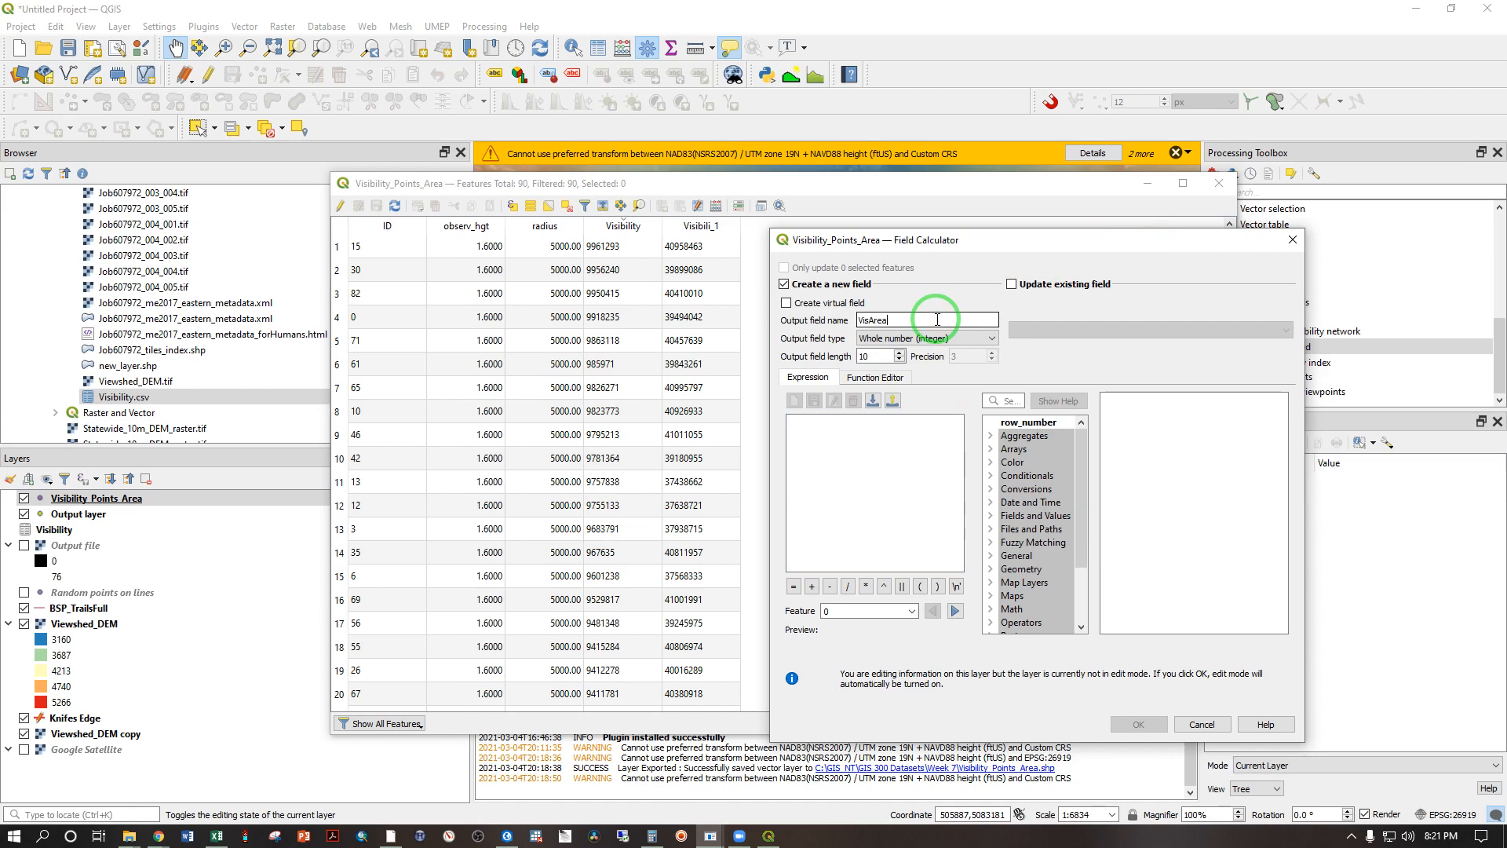
pyautogui.click(949, 340)
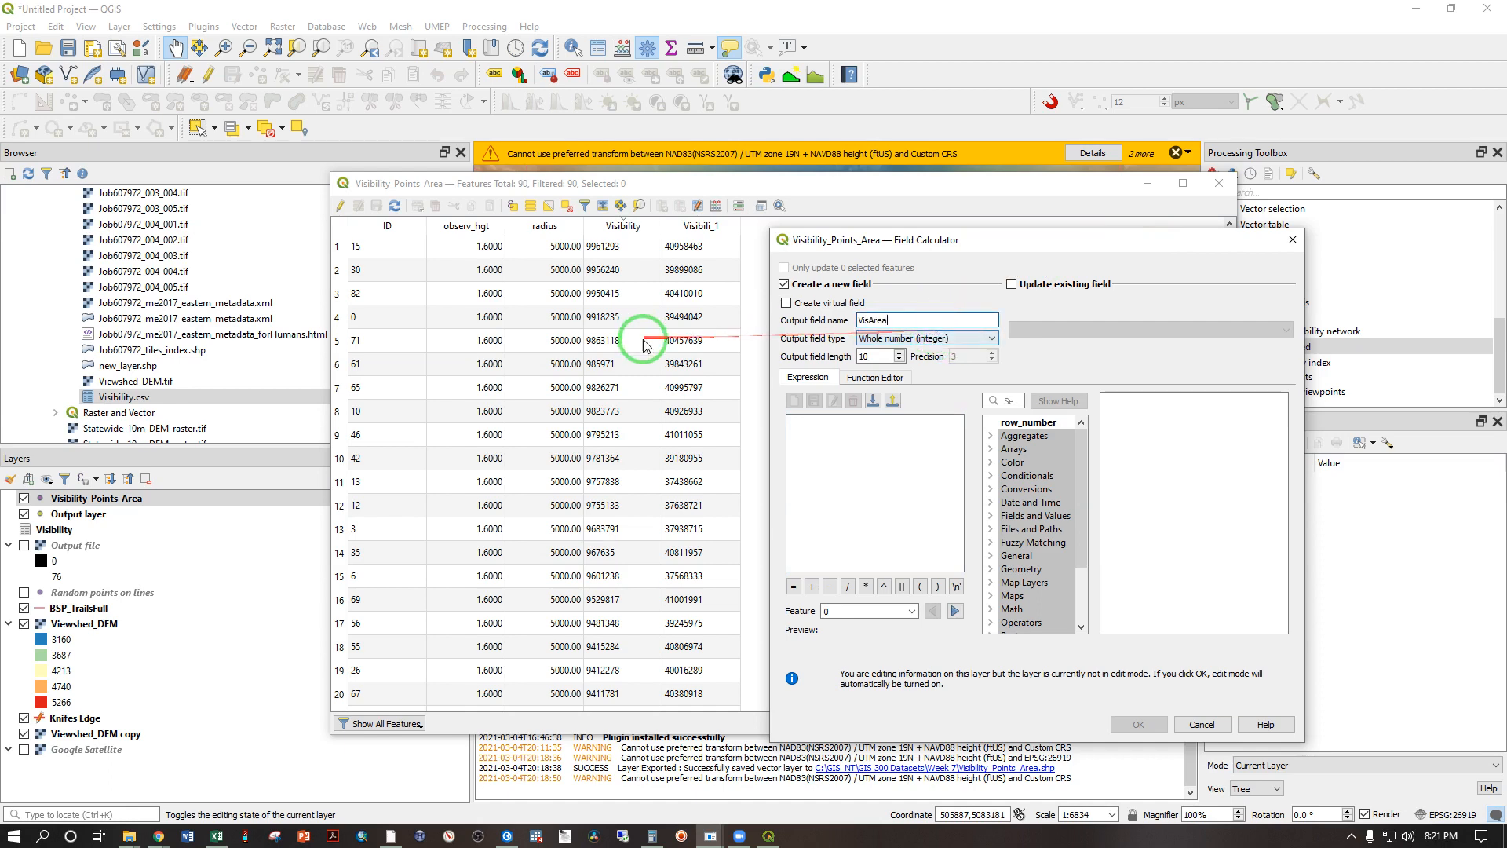
pyautogui.click(858, 431)
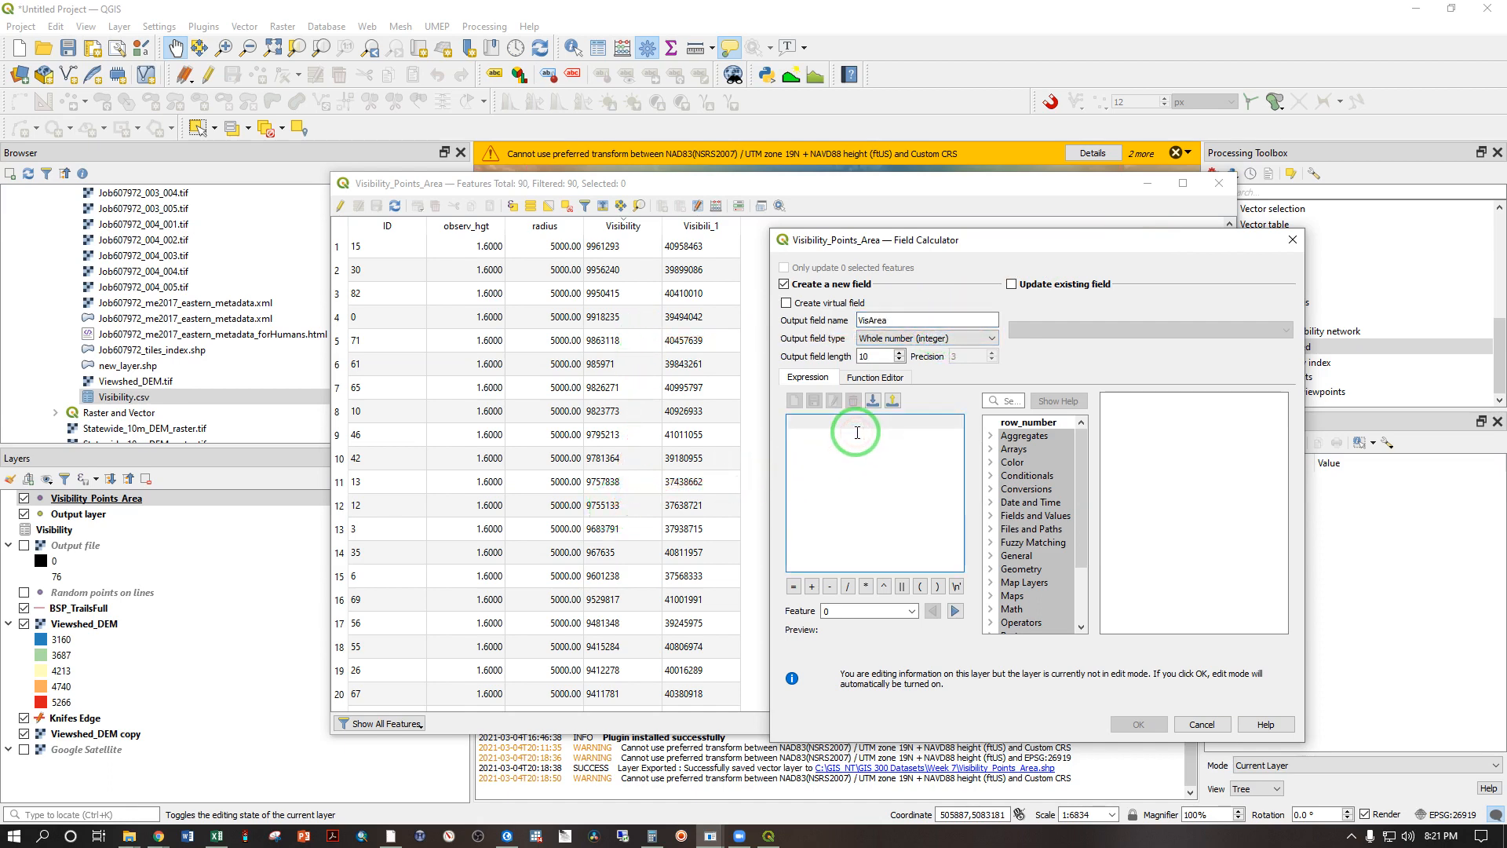
pyautogui.write('Vis')
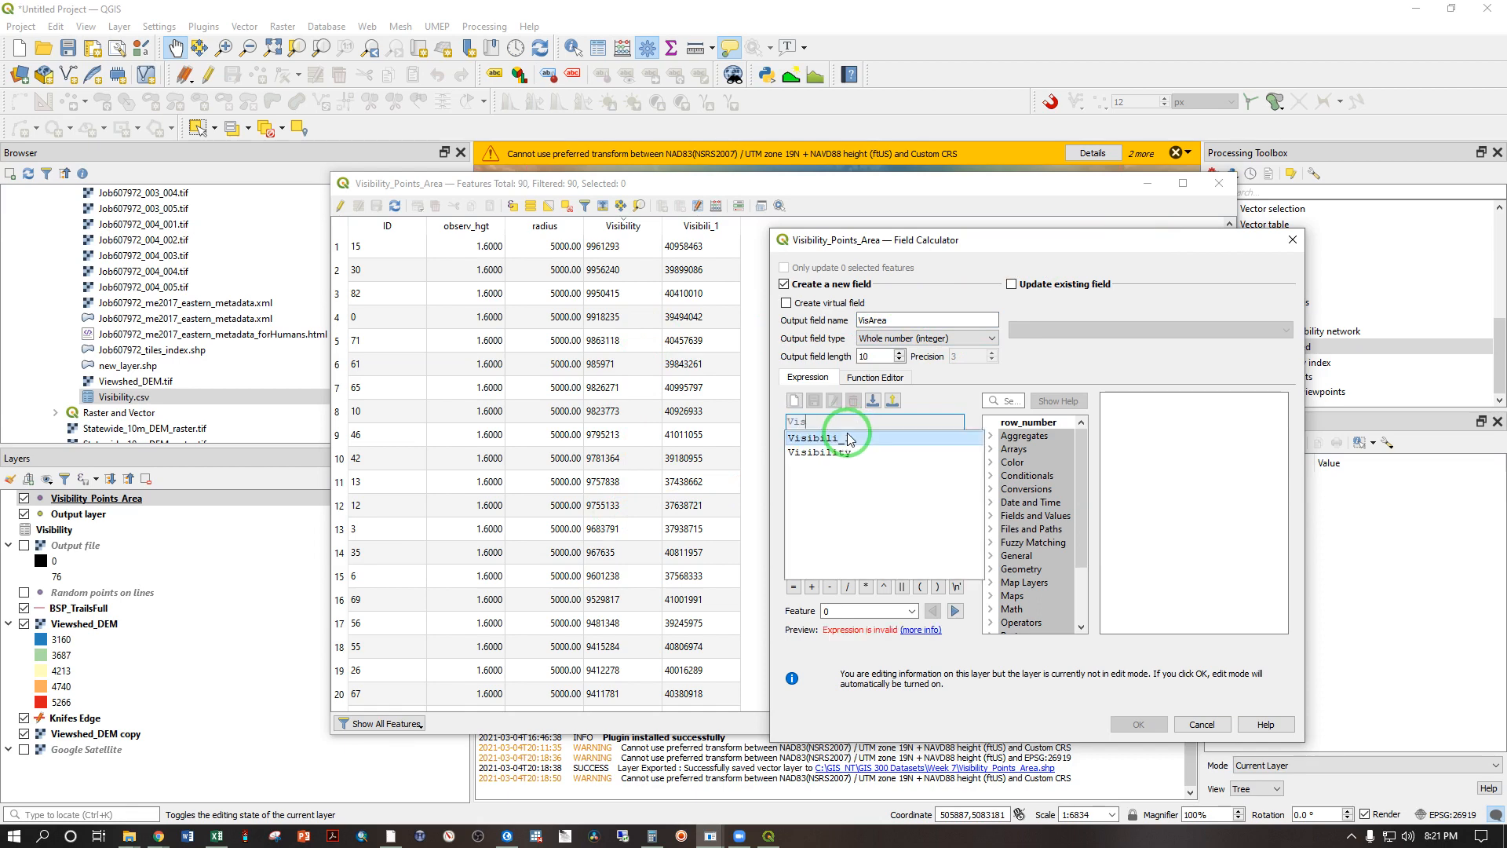
pyautogui.write('i')
pyautogui.doubleClick(818, 452)
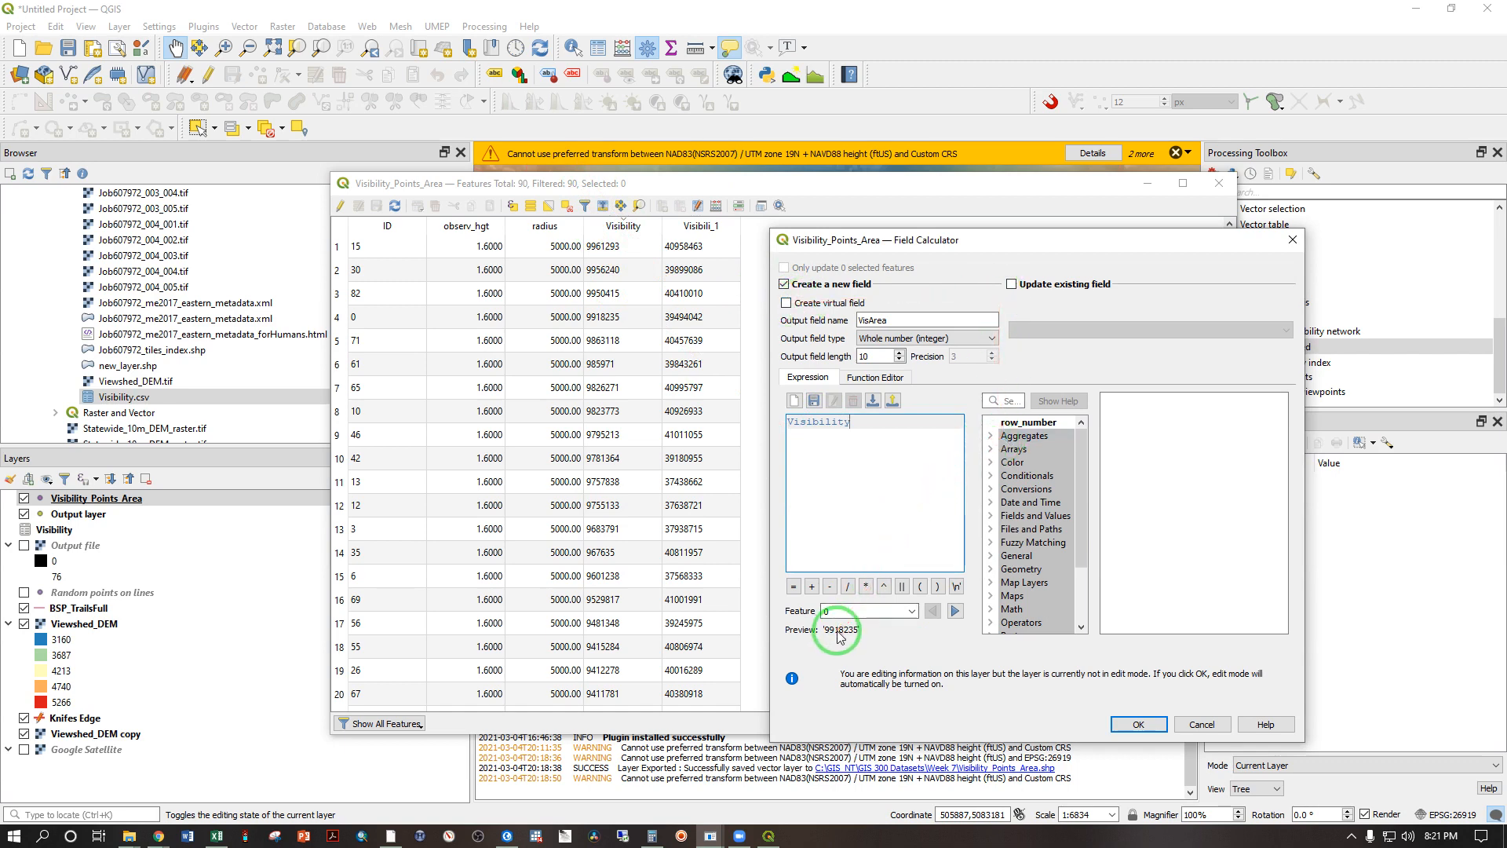
pyautogui.click(1138, 723)
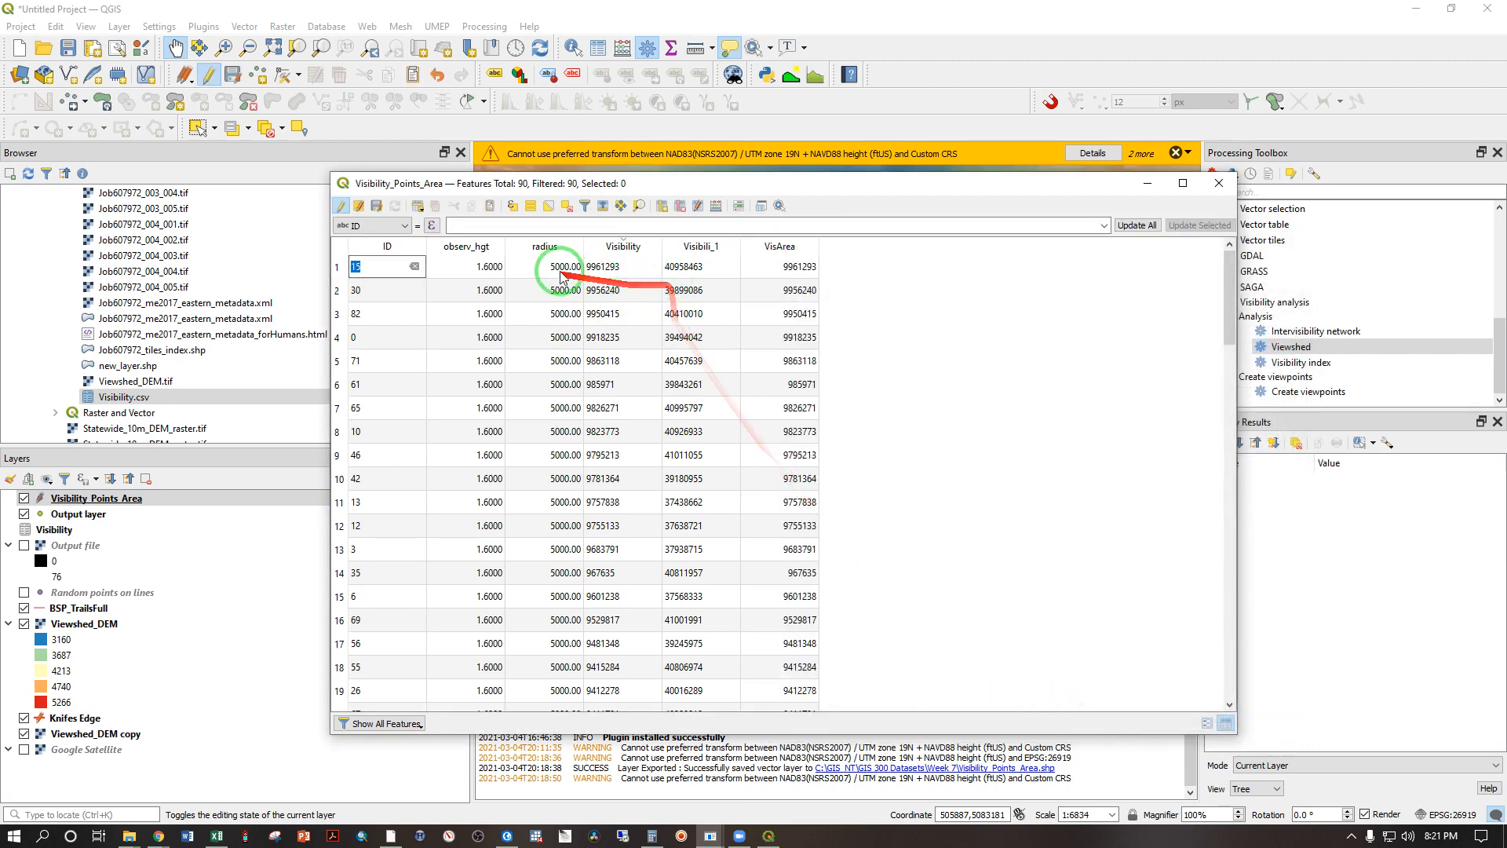
pyautogui.click(1219, 183)
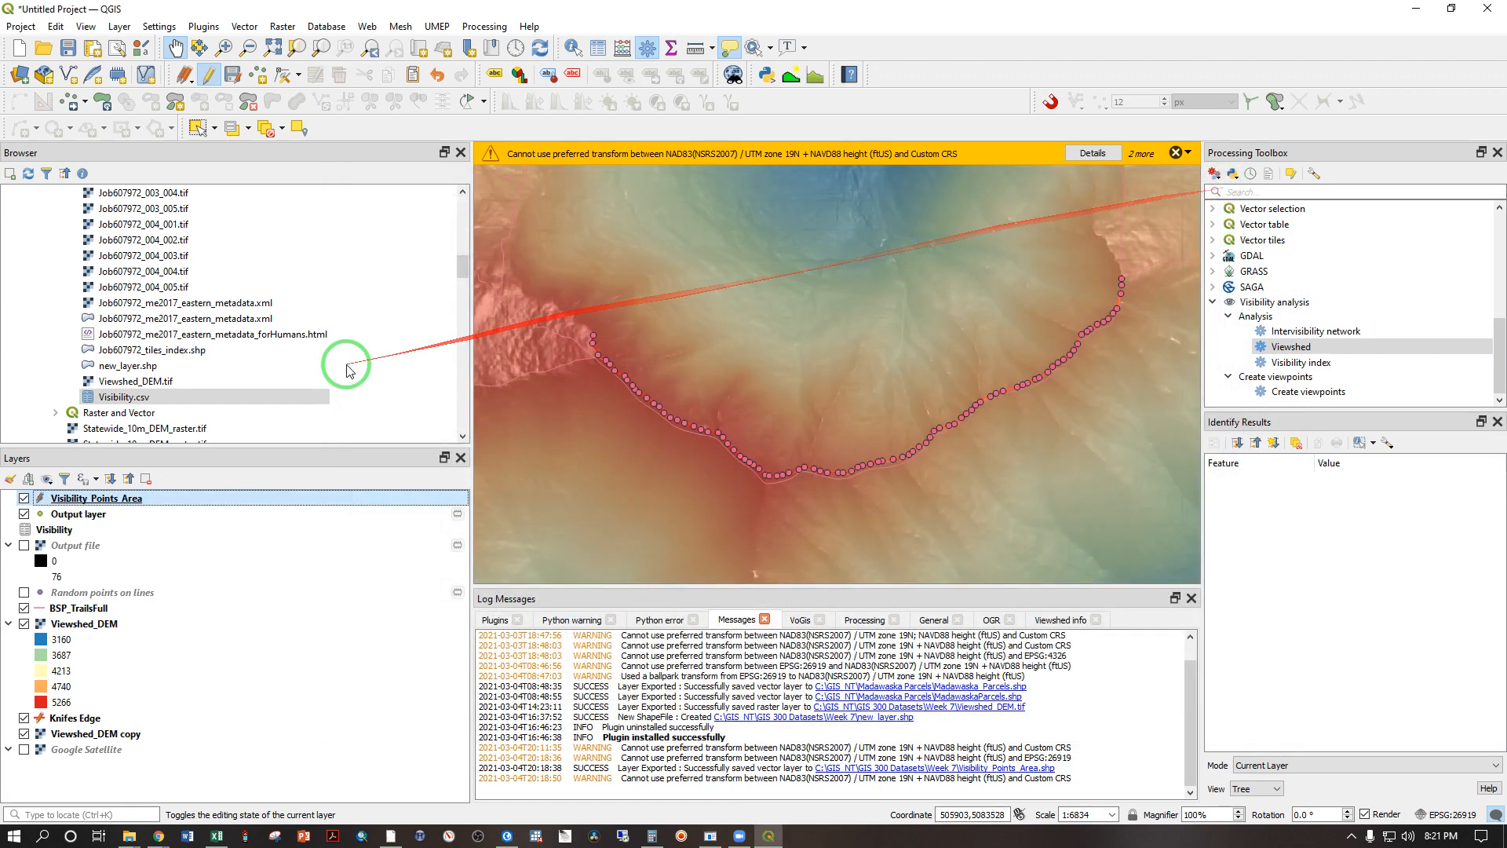
# Step: End the editing session on Visibility_Points_Area and save its changes
pyautogui.doubleClick(86, 499)
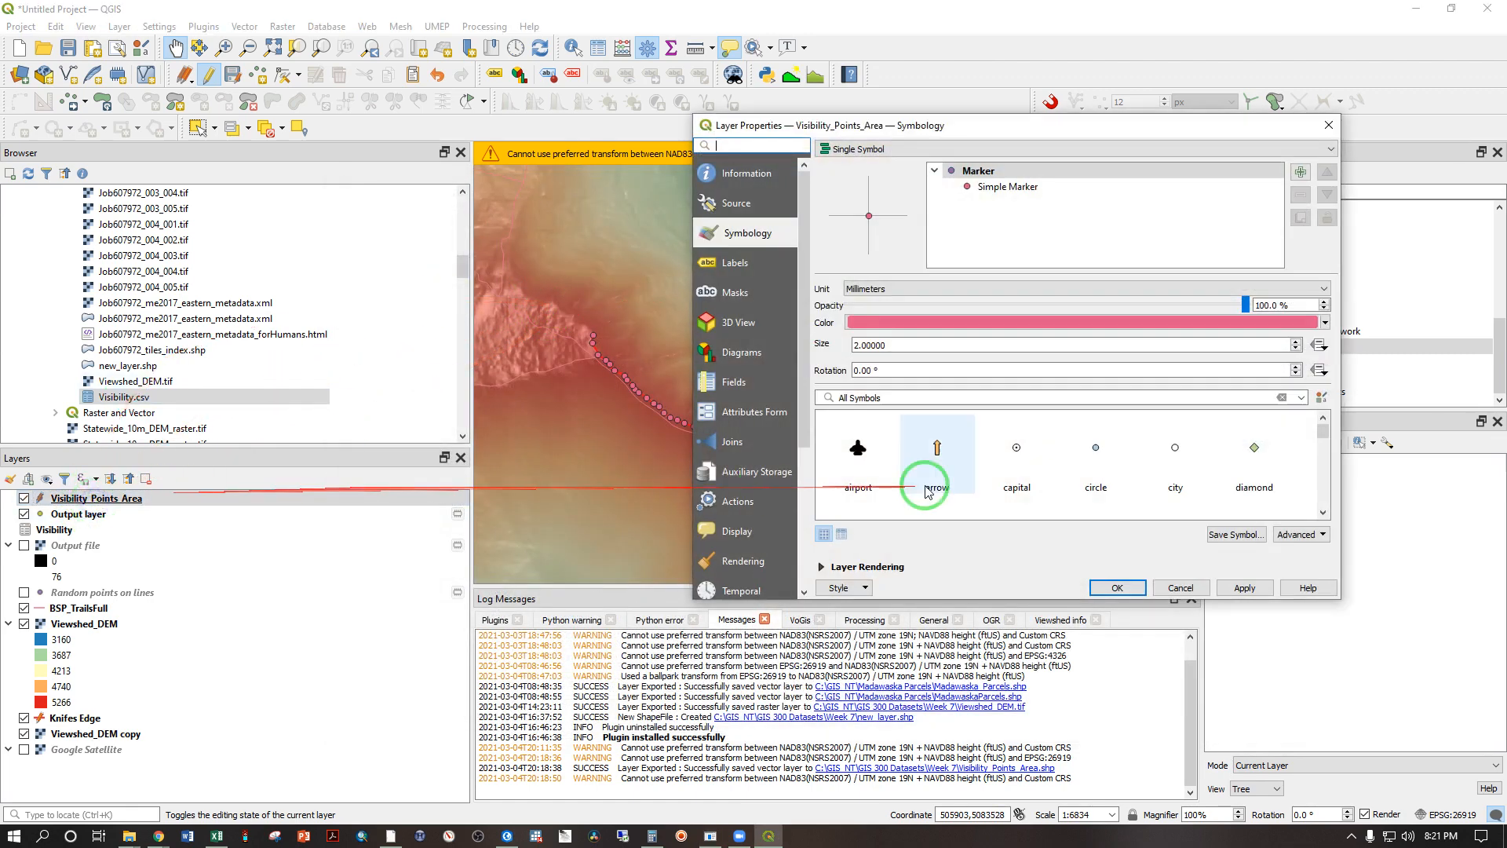
pyautogui.click(1114, 587)
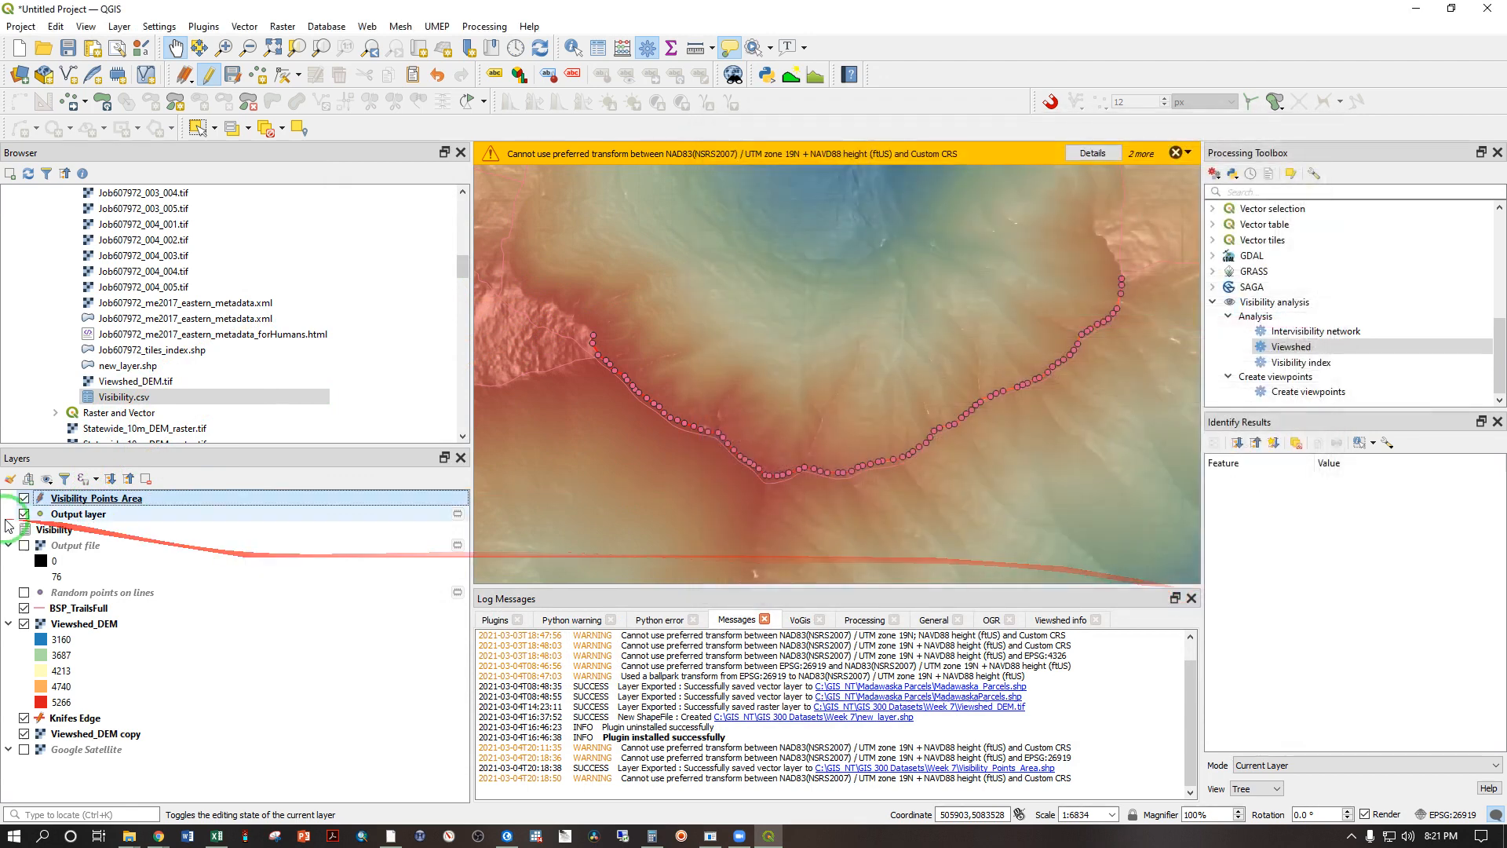
pyautogui.rightClick(66, 500)
pyautogui.click(110, 398)
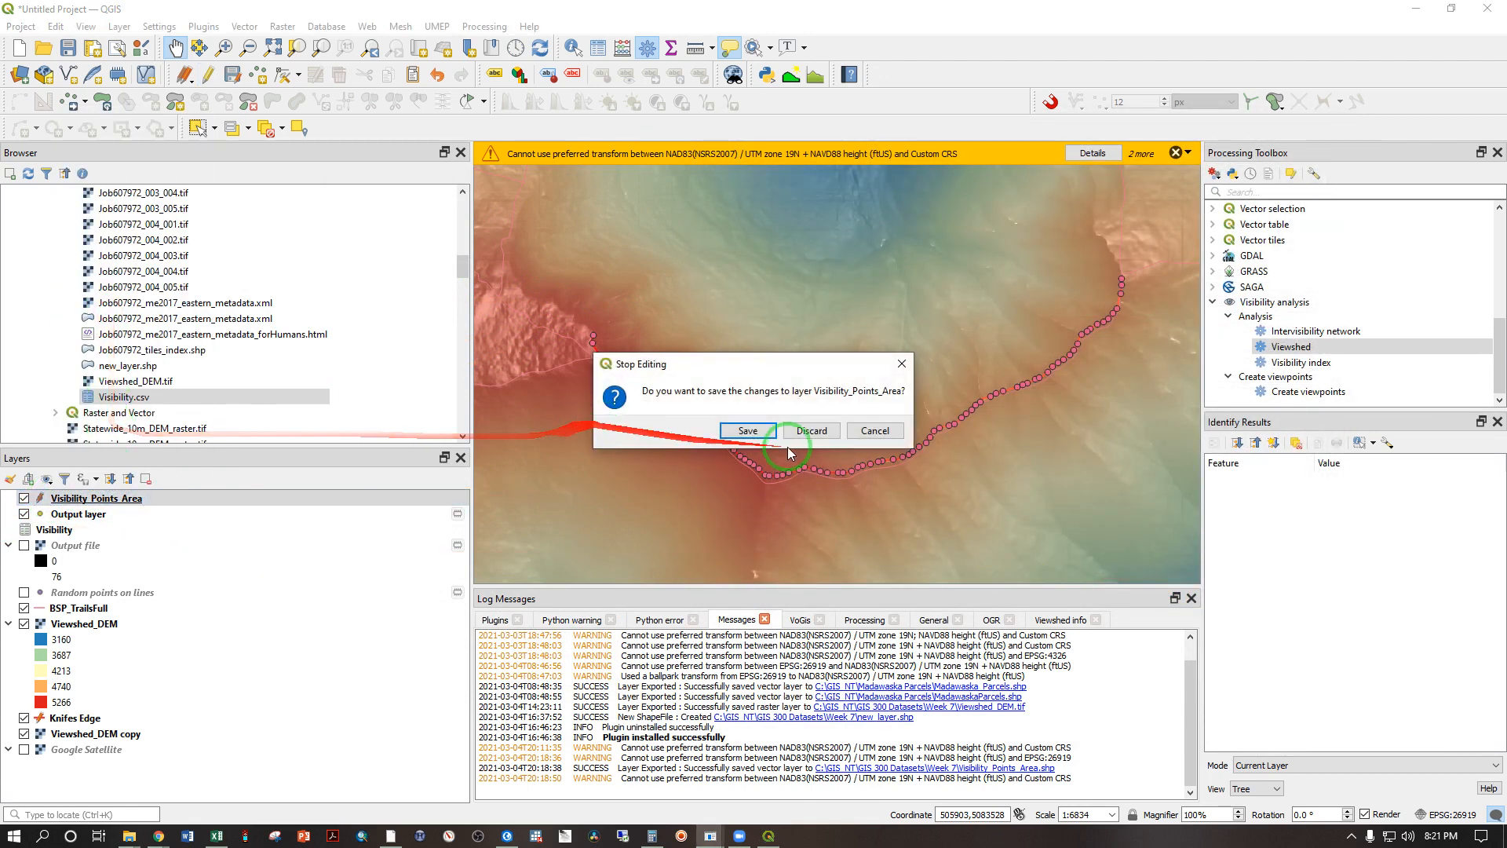
pyautogui.click(748, 430)
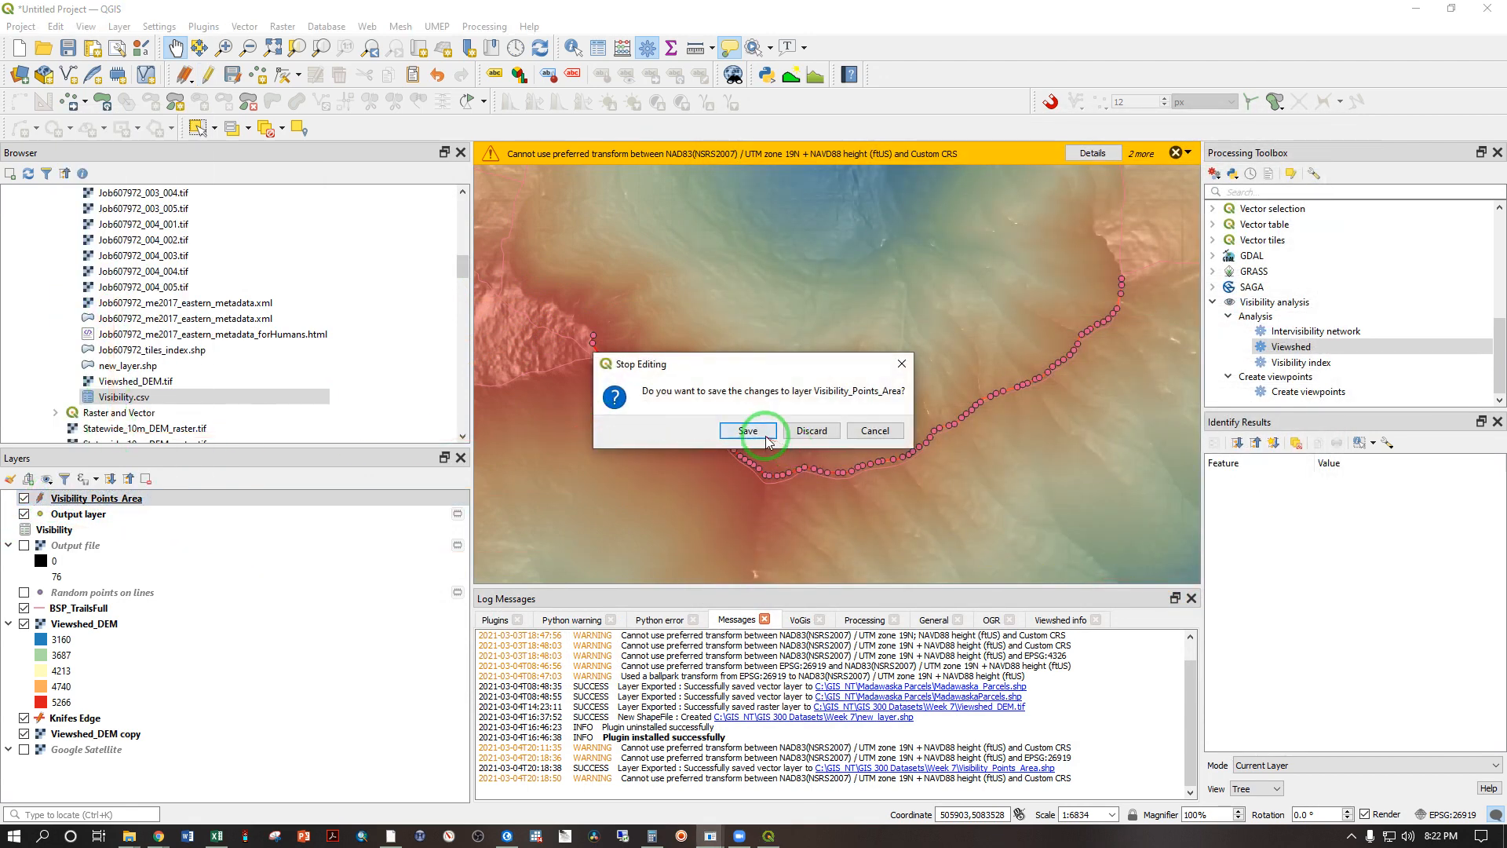
# Step: Style Visibility_Points_Area with graduated colors by VisArea, classified into 5 Equal Count (Quantile) classes on the white-to-red ramp
pyautogui.doubleClick(121, 501)
pyautogui.click(973, 198)
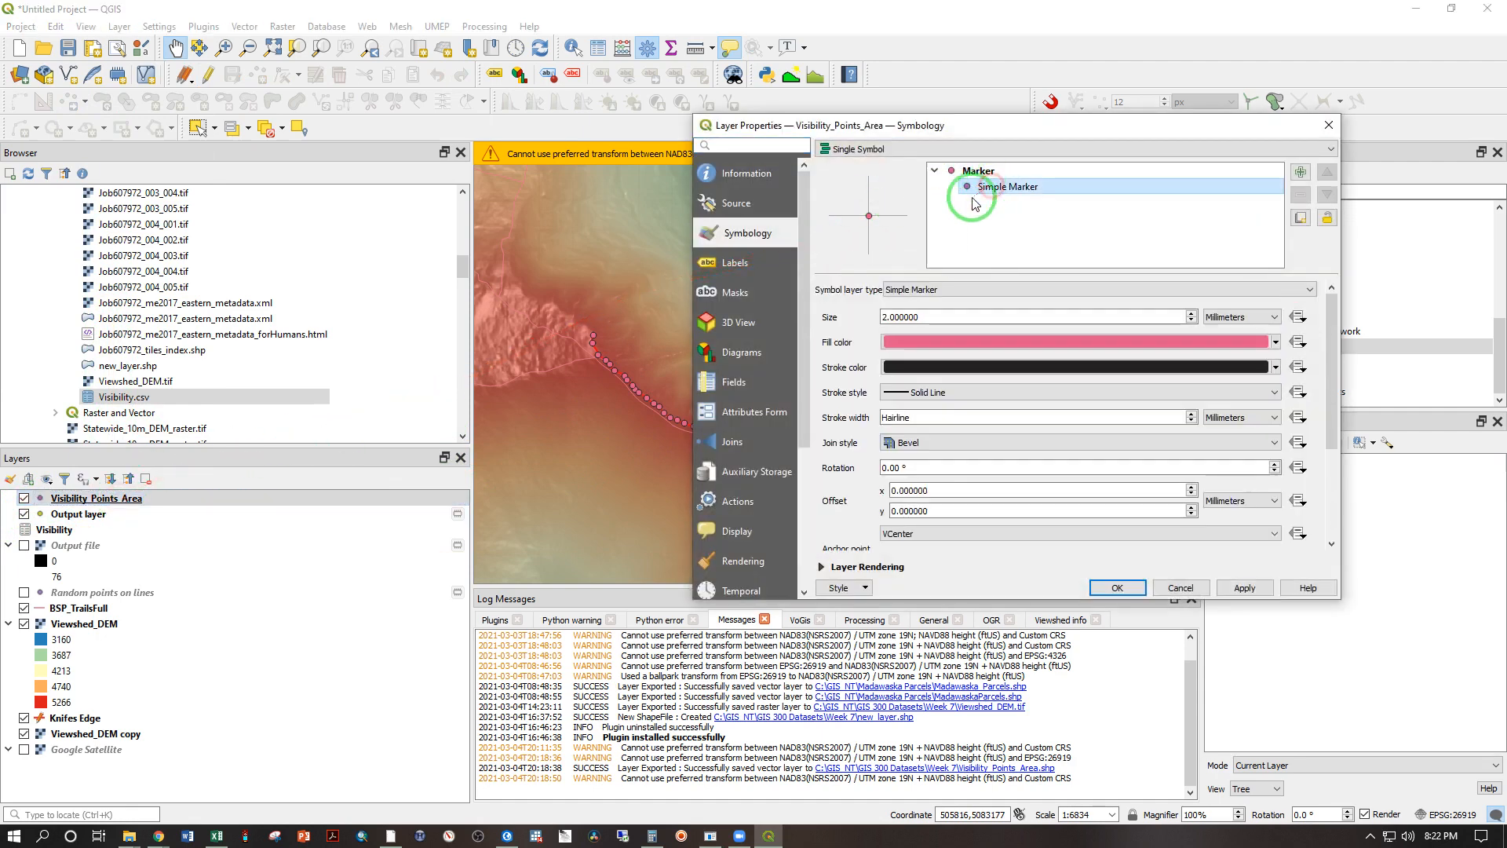
pyautogui.click(856, 150)
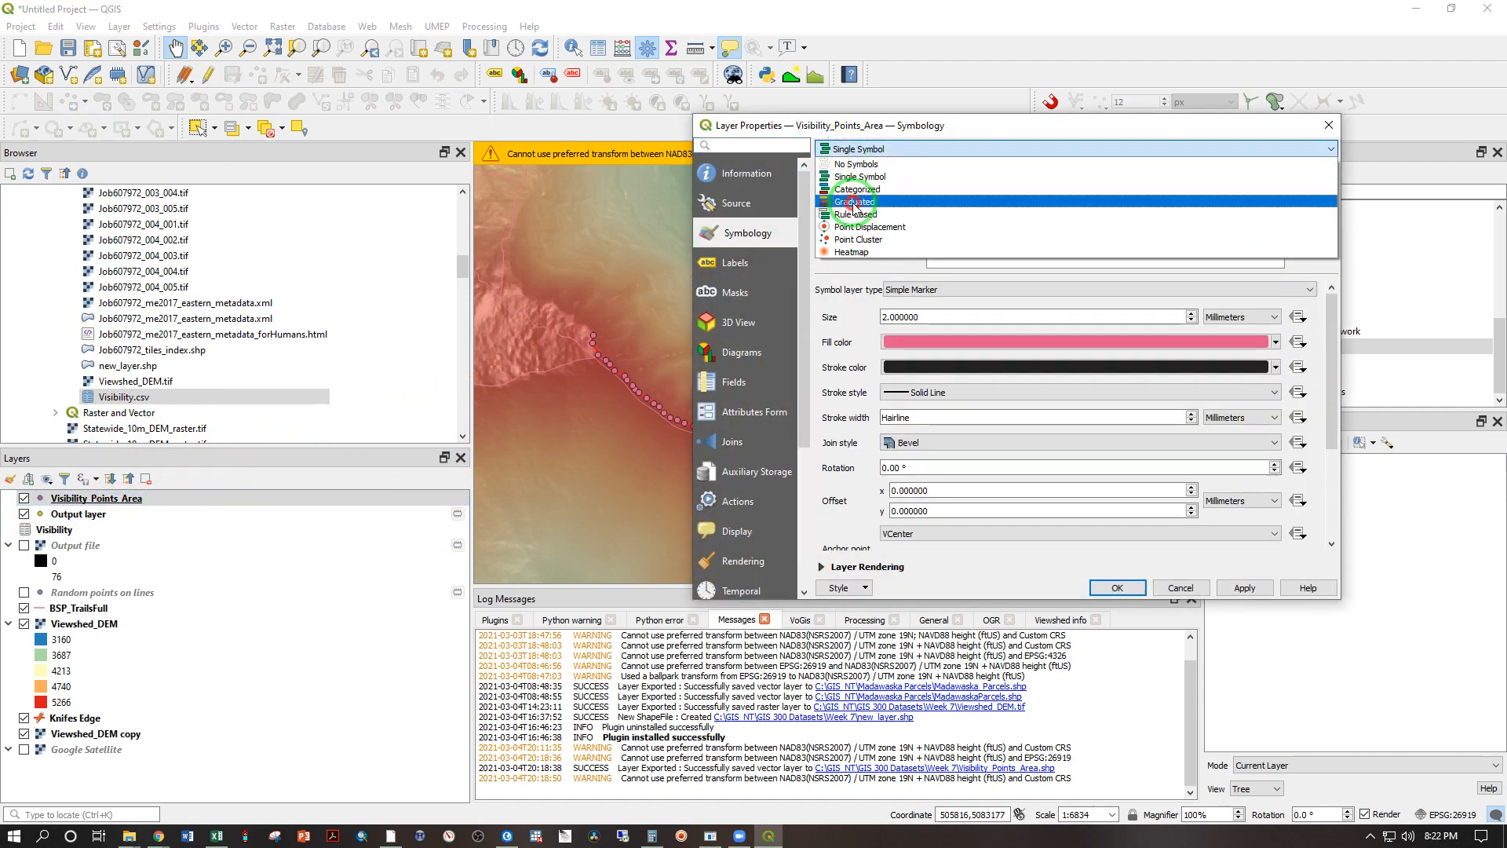
pyautogui.click(854, 203)
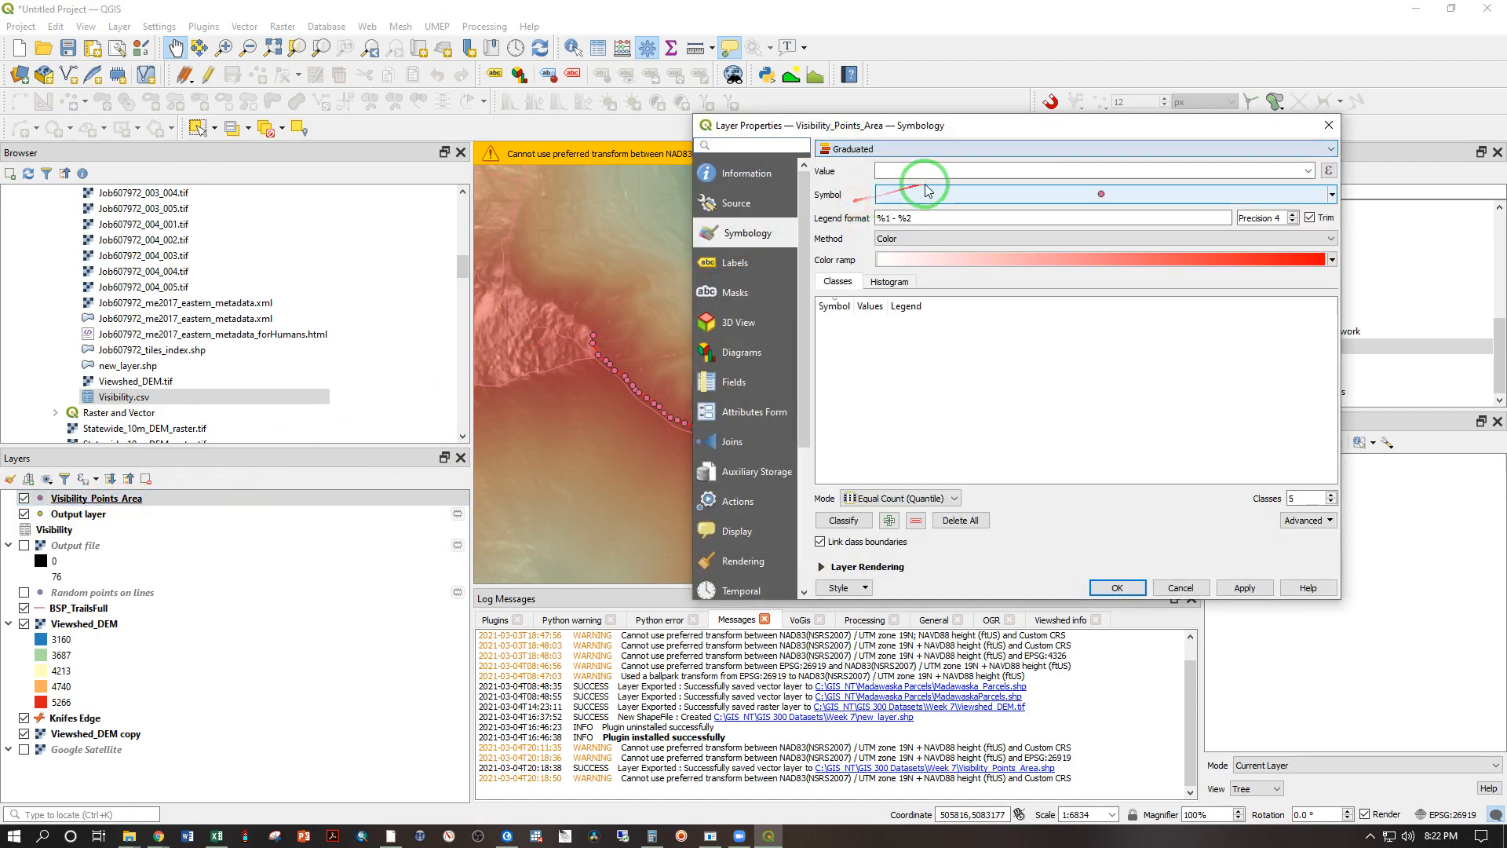
pyautogui.click(1308, 172)
pyautogui.click(1096, 213)
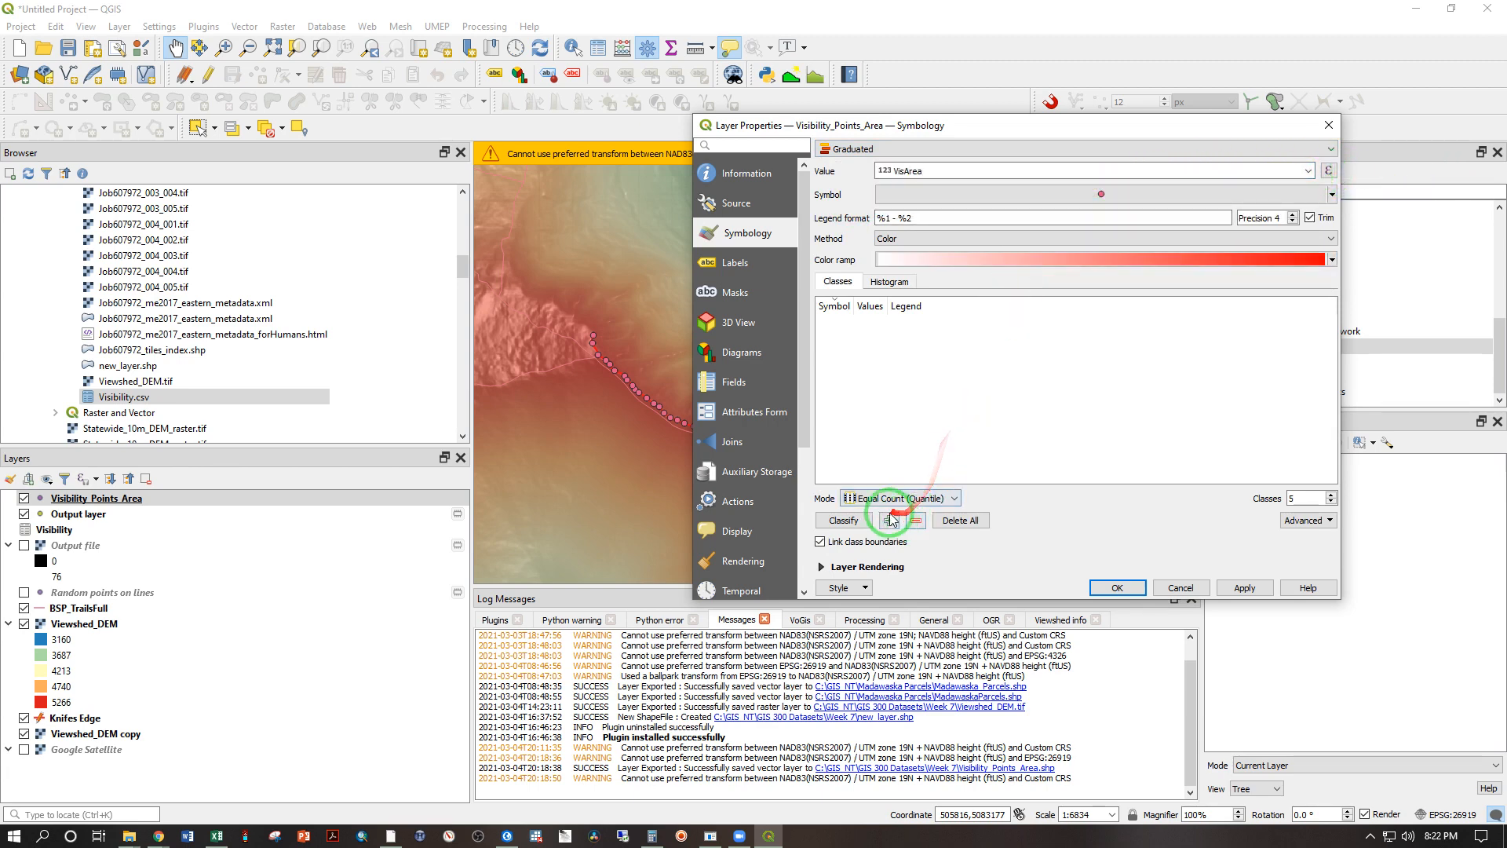
pyautogui.click(844, 521)
pyautogui.click(834, 328)
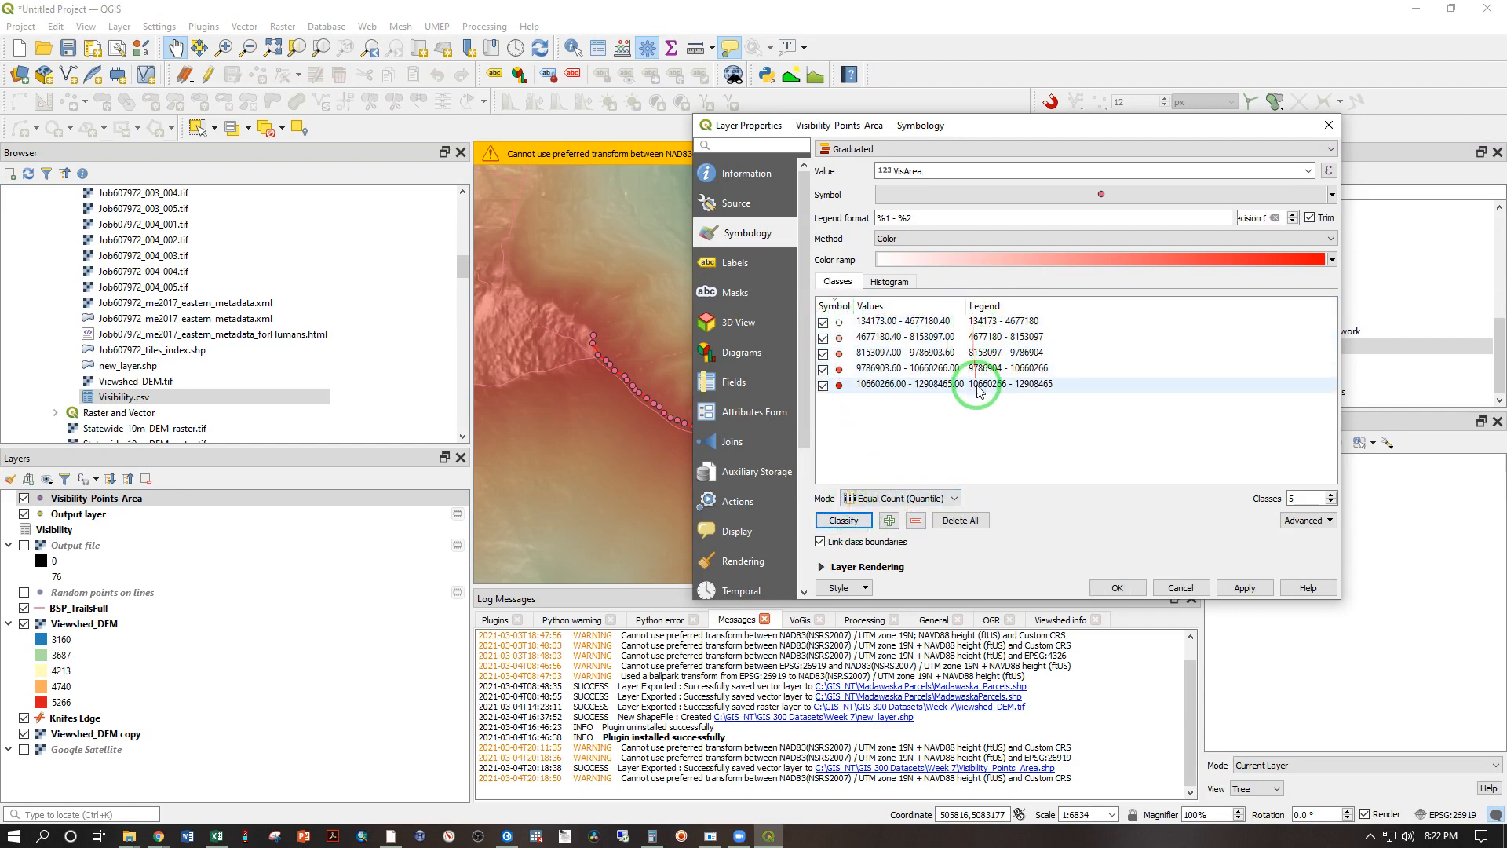
pyautogui.click(1114, 585)
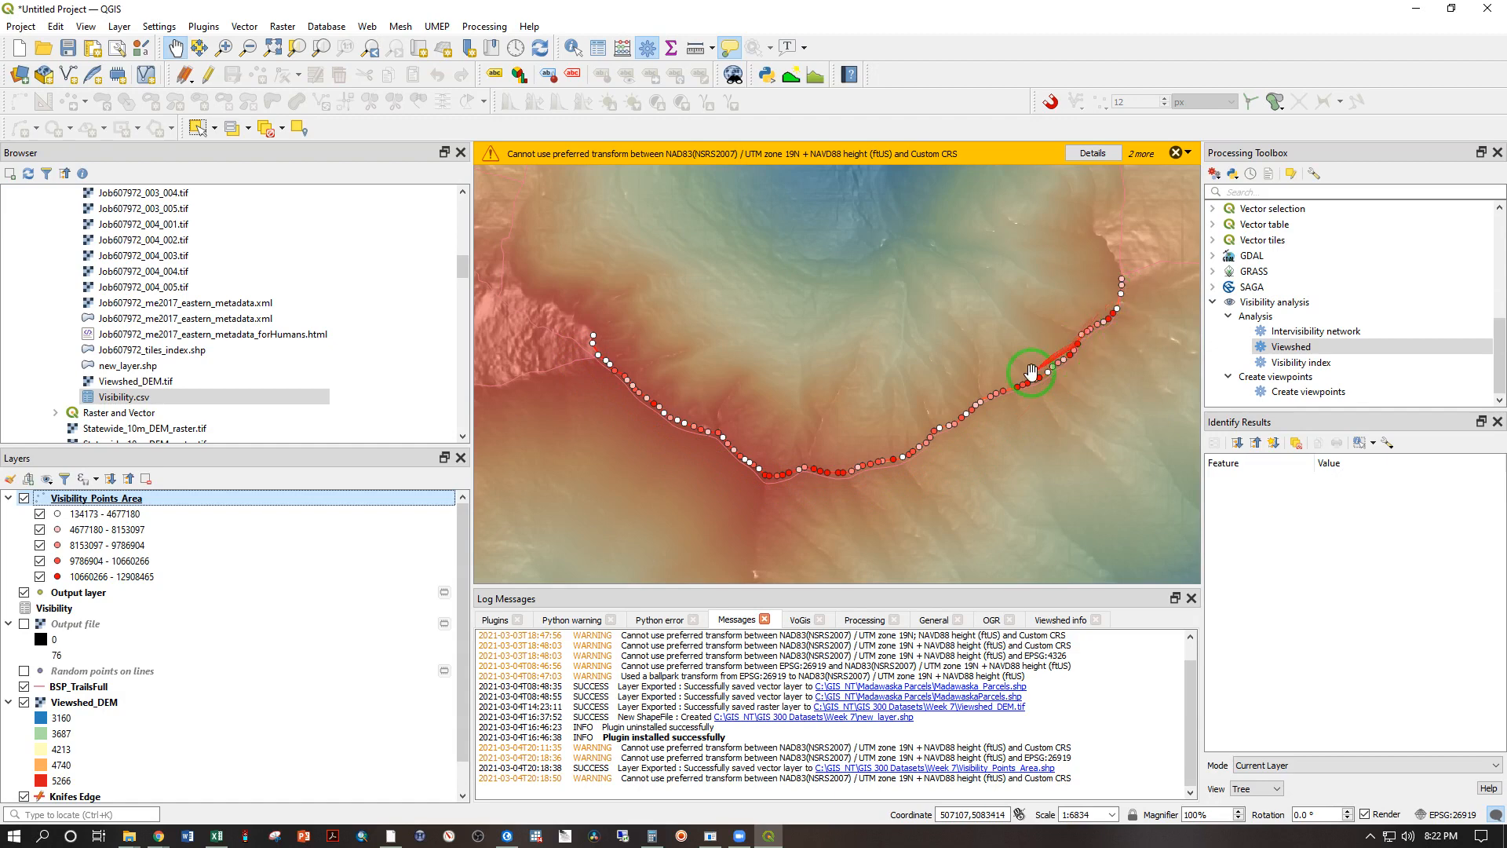
# Step: Hide the Viewshed_DEM copy layer beneath the viewpoints at the western end of the Knifes Edge trail
pyautogui.scroll(2, 562, 335)
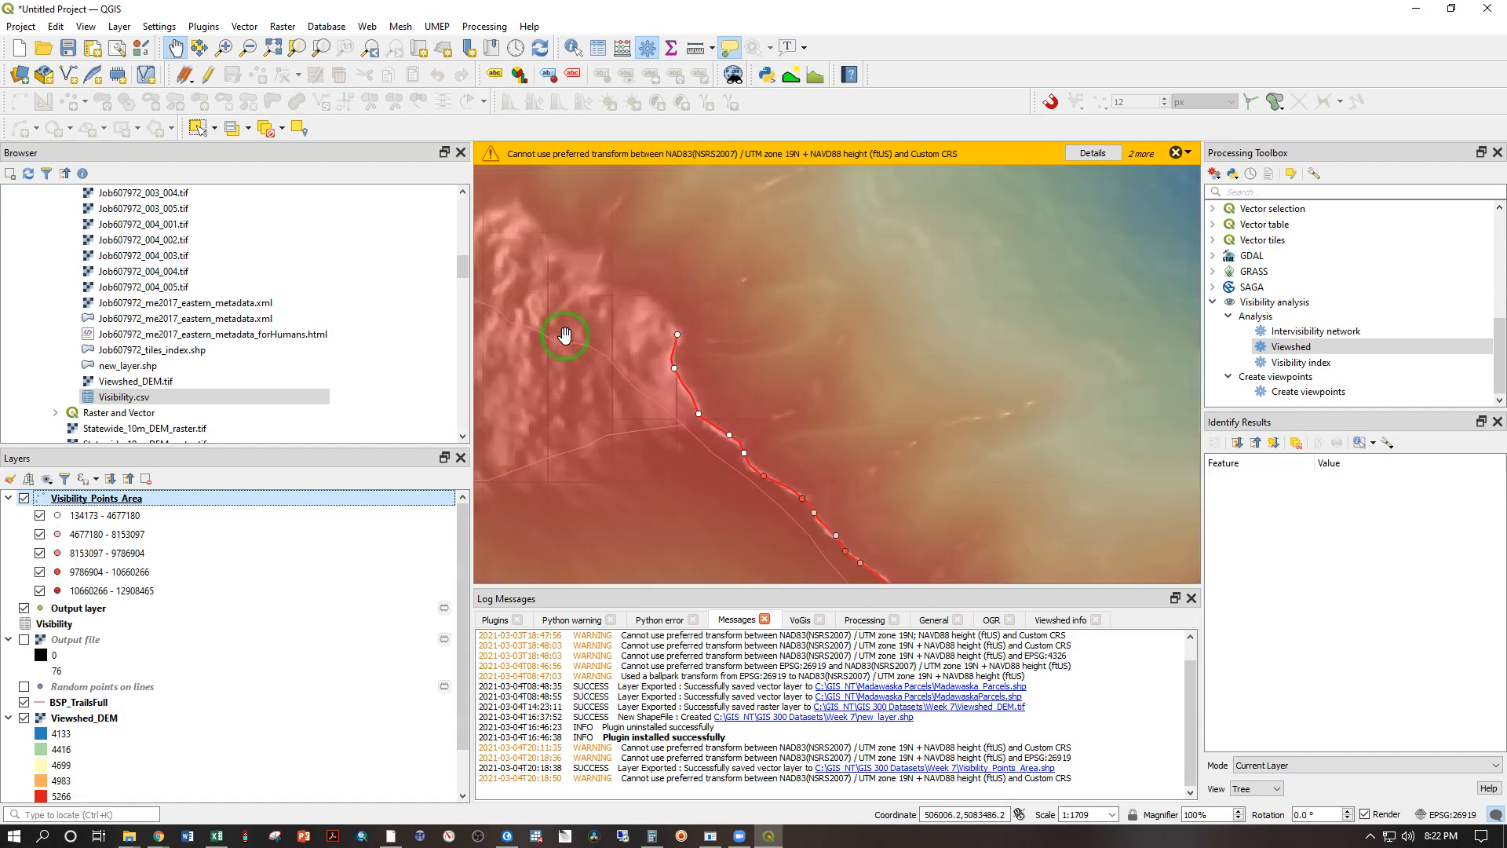
pyautogui.scroll(1, 565, 335)
pyautogui.scroll(1, 735, 328)
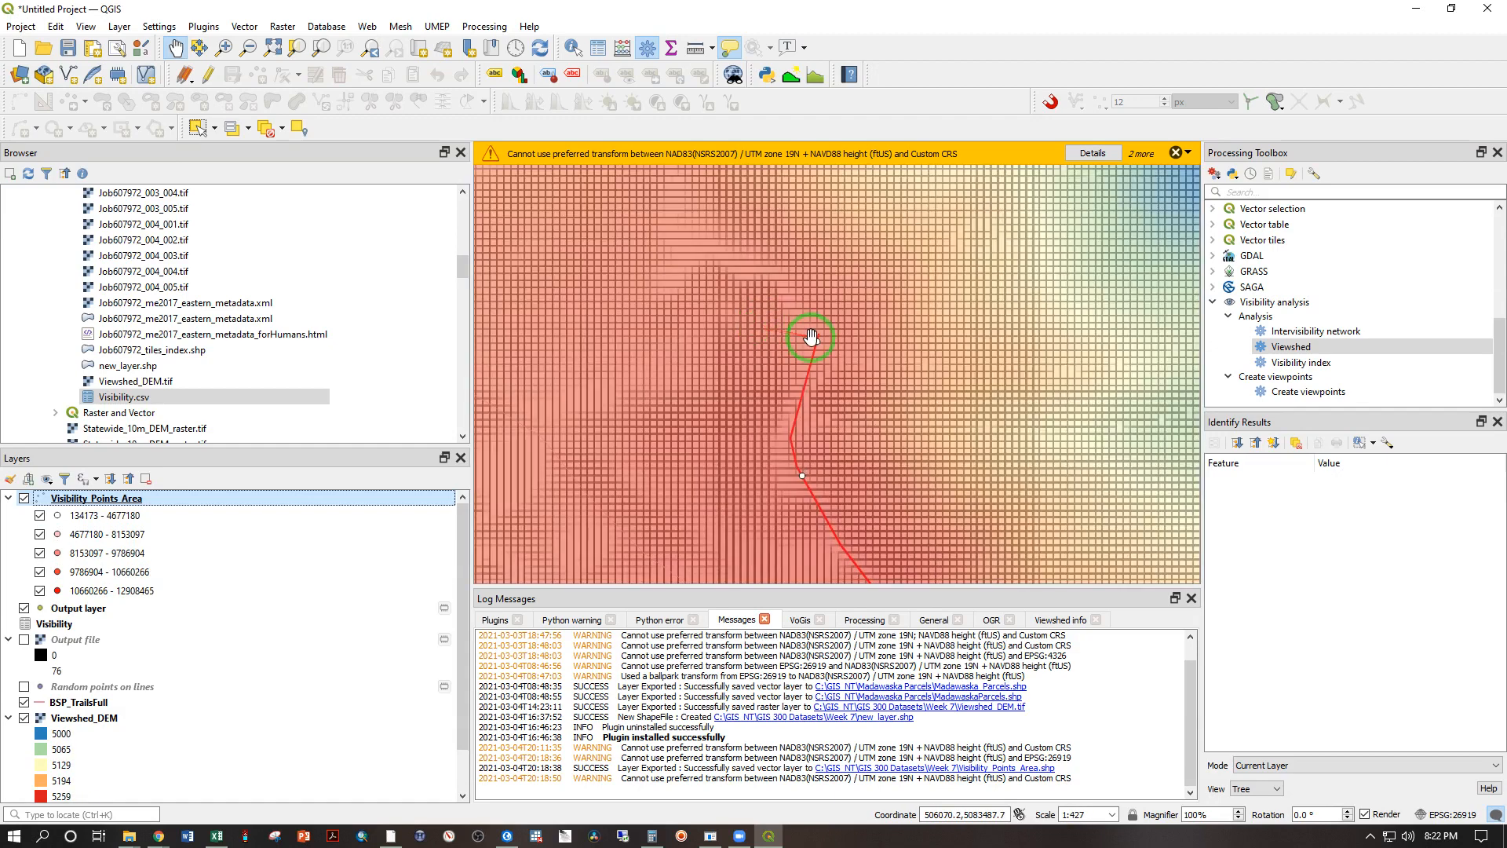
pyautogui.scroll(1, 810, 337)
pyautogui.scroll(-1, 23, 782)
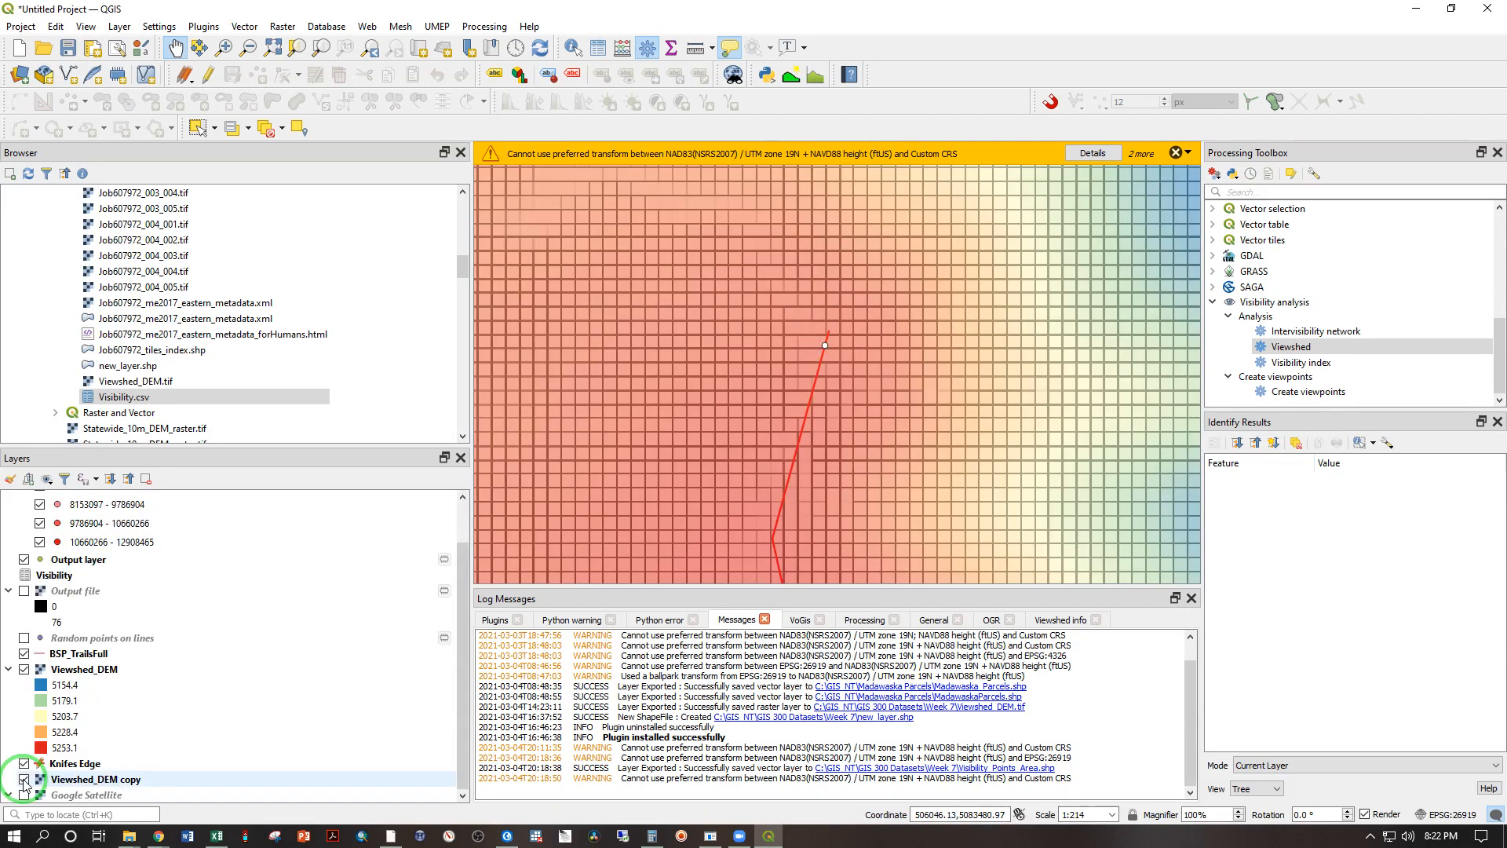
pyautogui.click(25, 779)
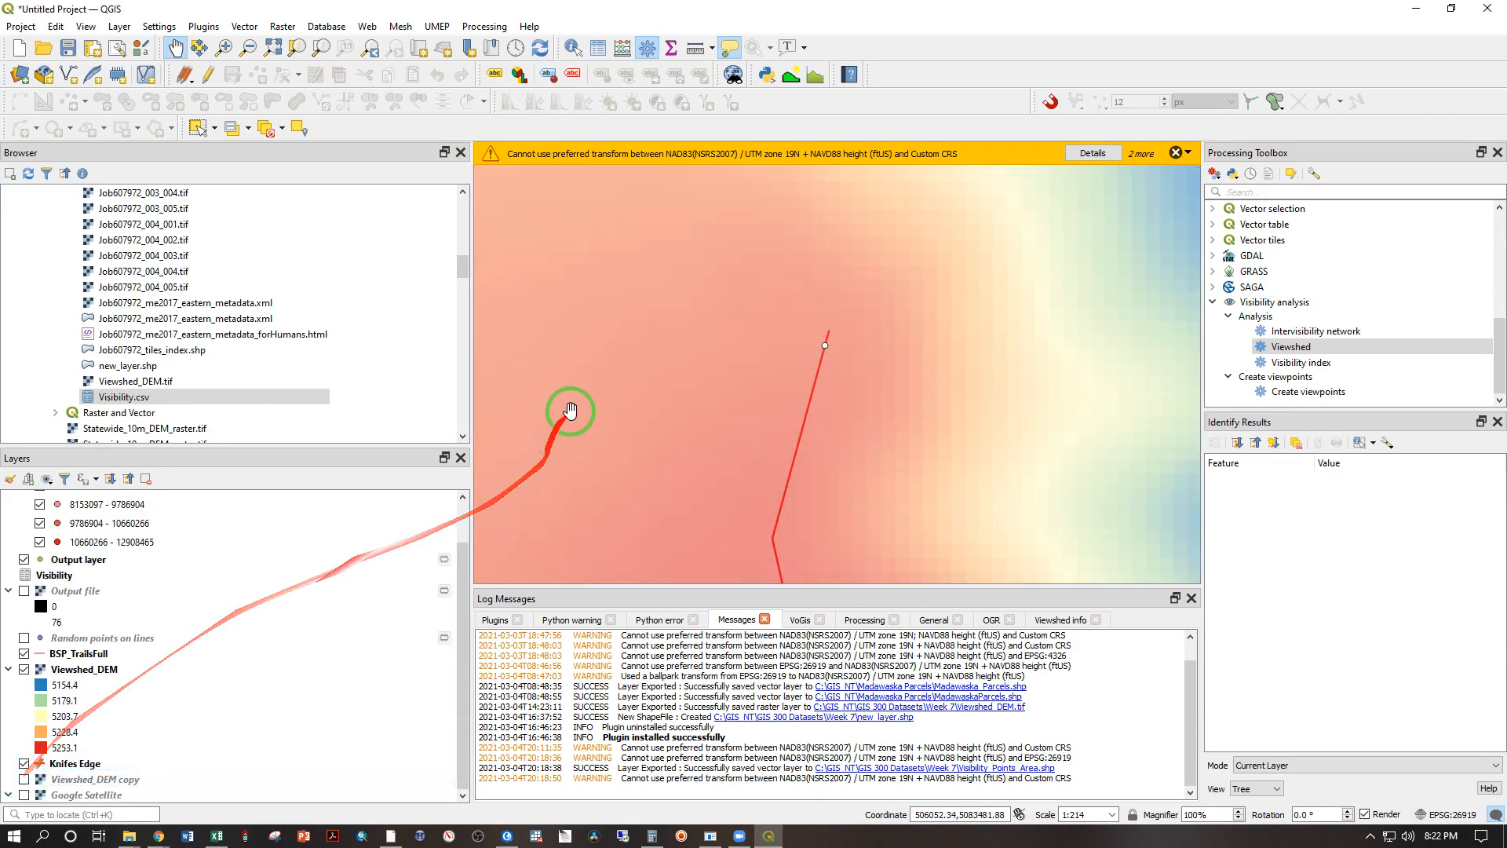
# Step: Examine the graduated viewpoints against the Viewshed_DEM terrain at close range around the western end of the Knifes Edge trail
pyautogui.scroll(1, 673, 336)
pyautogui.moveTo(918, 471); pyautogui.dragTo(928, 390)
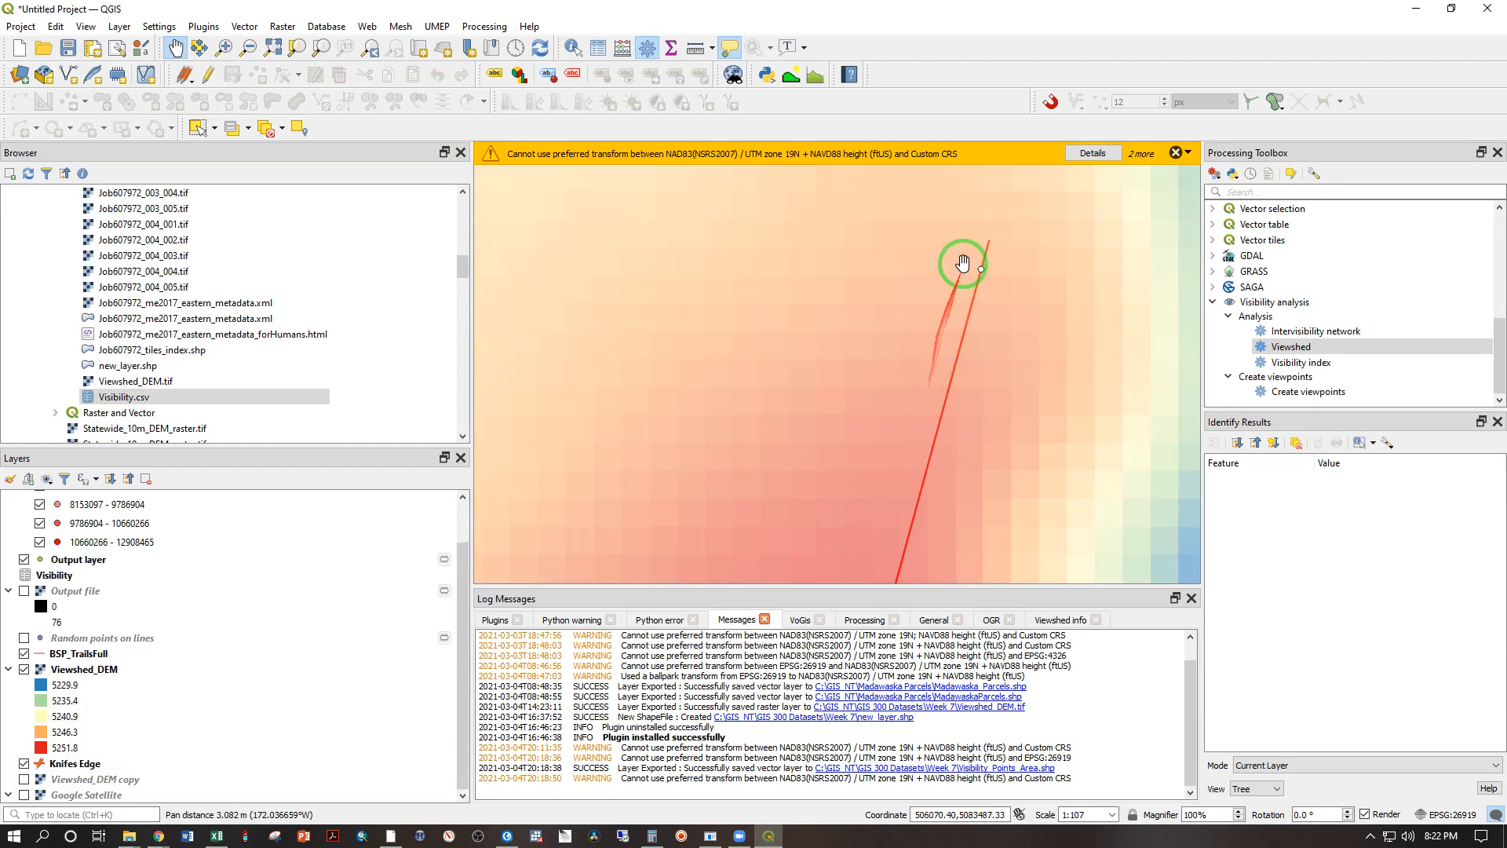
pyautogui.moveTo(928, 457); pyautogui.dragTo(902, 269)
pyautogui.moveTo(763, 473); pyautogui.dragTo(748, 239)
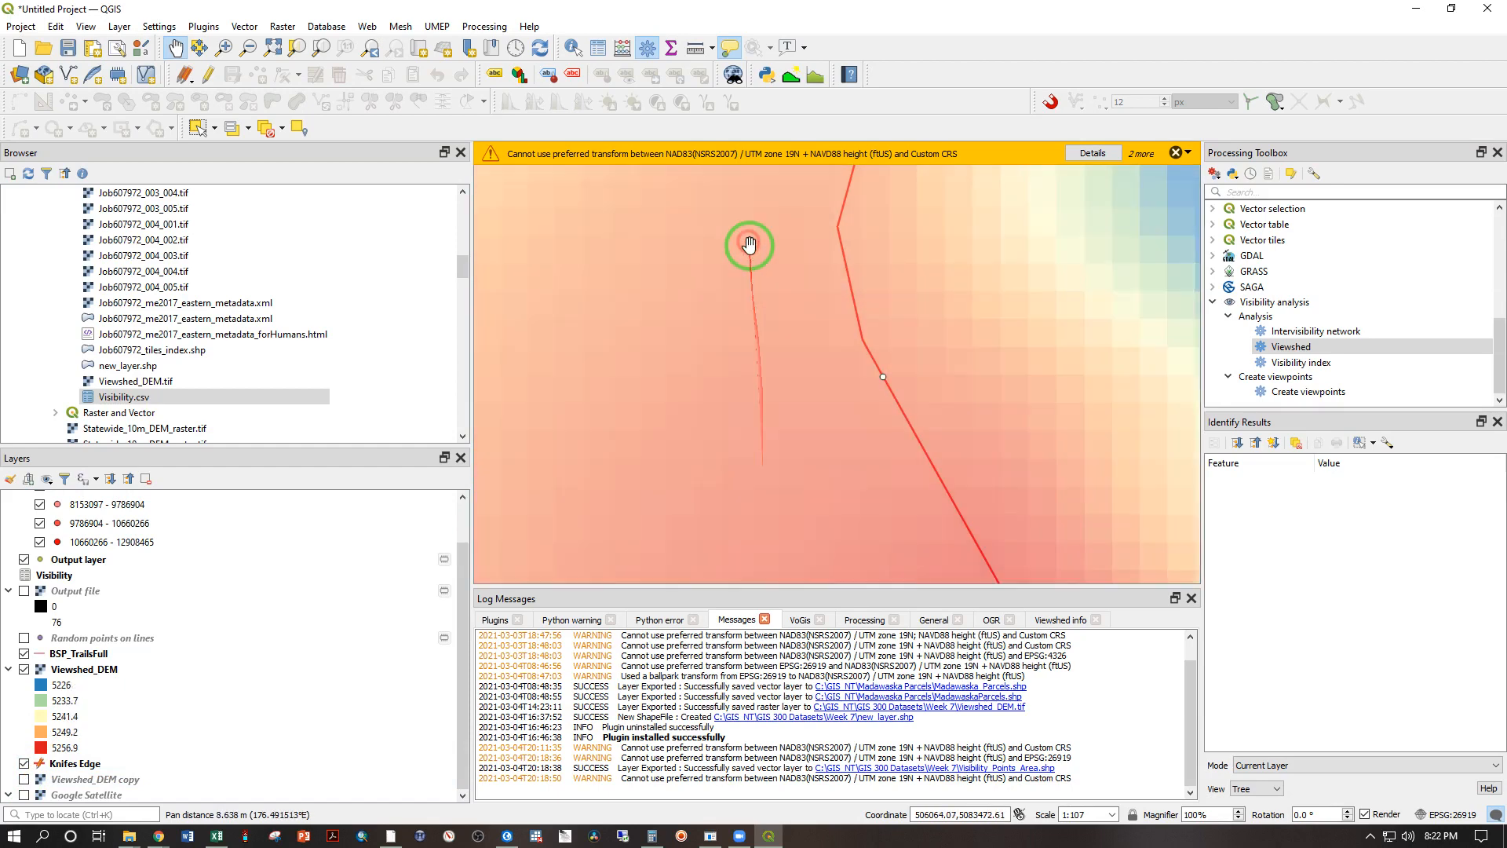
pyautogui.scroll(-2, 750, 263)
pyautogui.scroll(-2, 813, 467)
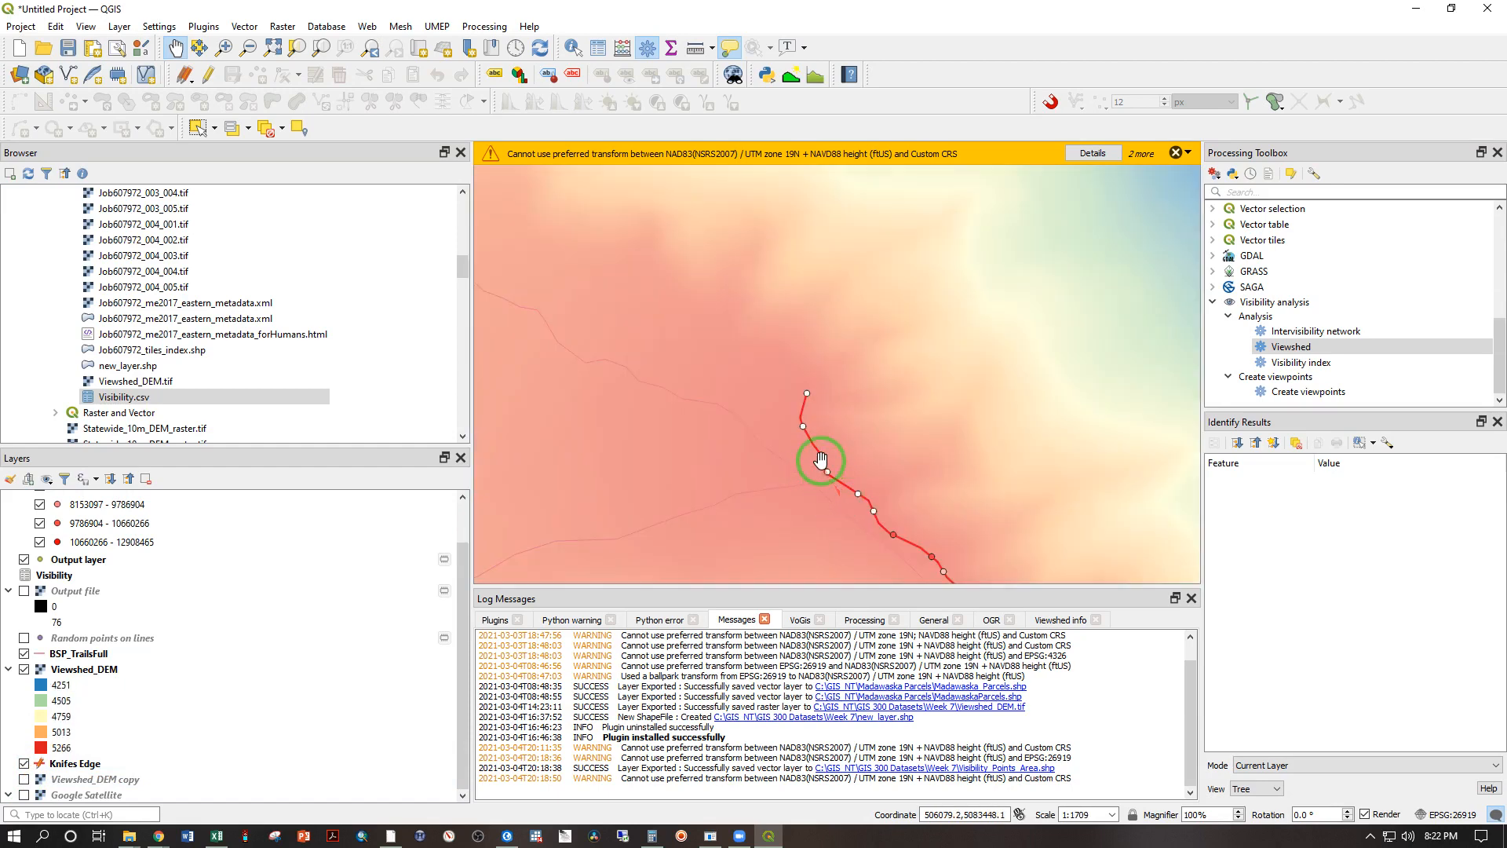
pyautogui.scroll(4, 821, 460)
pyautogui.moveTo(785, 336); pyautogui.dragTo(644, 282)
pyautogui.moveTo(737, 387); pyautogui.dragTo(855, 543)
pyautogui.moveTo(639, 266); pyautogui.dragTo(687, 421)
pyautogui.scroll(-1, 664, 333)
pyautogui.scroll(-1, 664, 333)
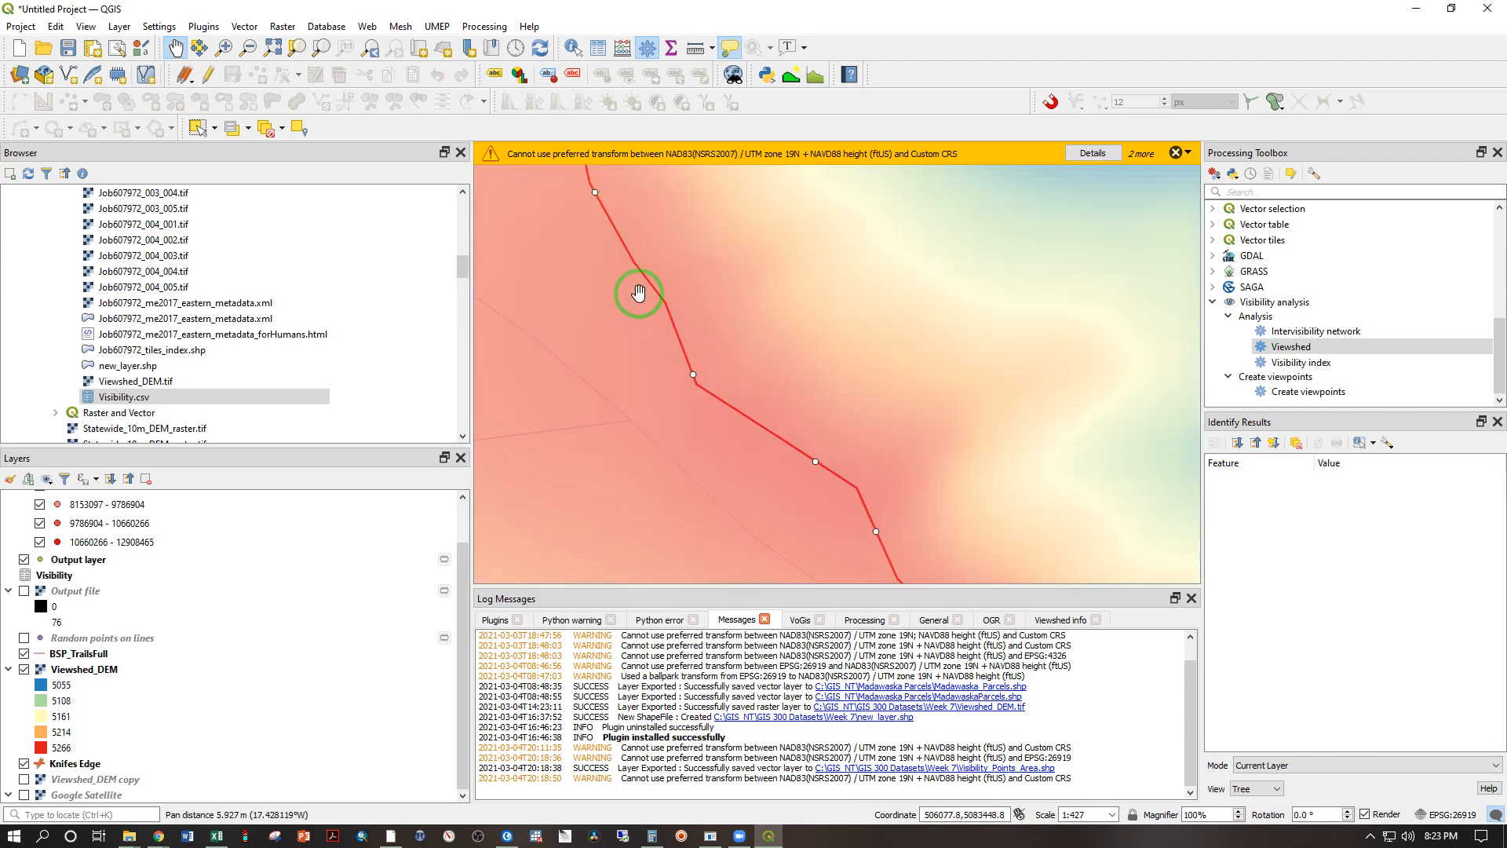
pyautogui.scroll(-1, 618, 253)
pyautogui.moveTo(616, 254); pyautogui.dragTo(661, 367)
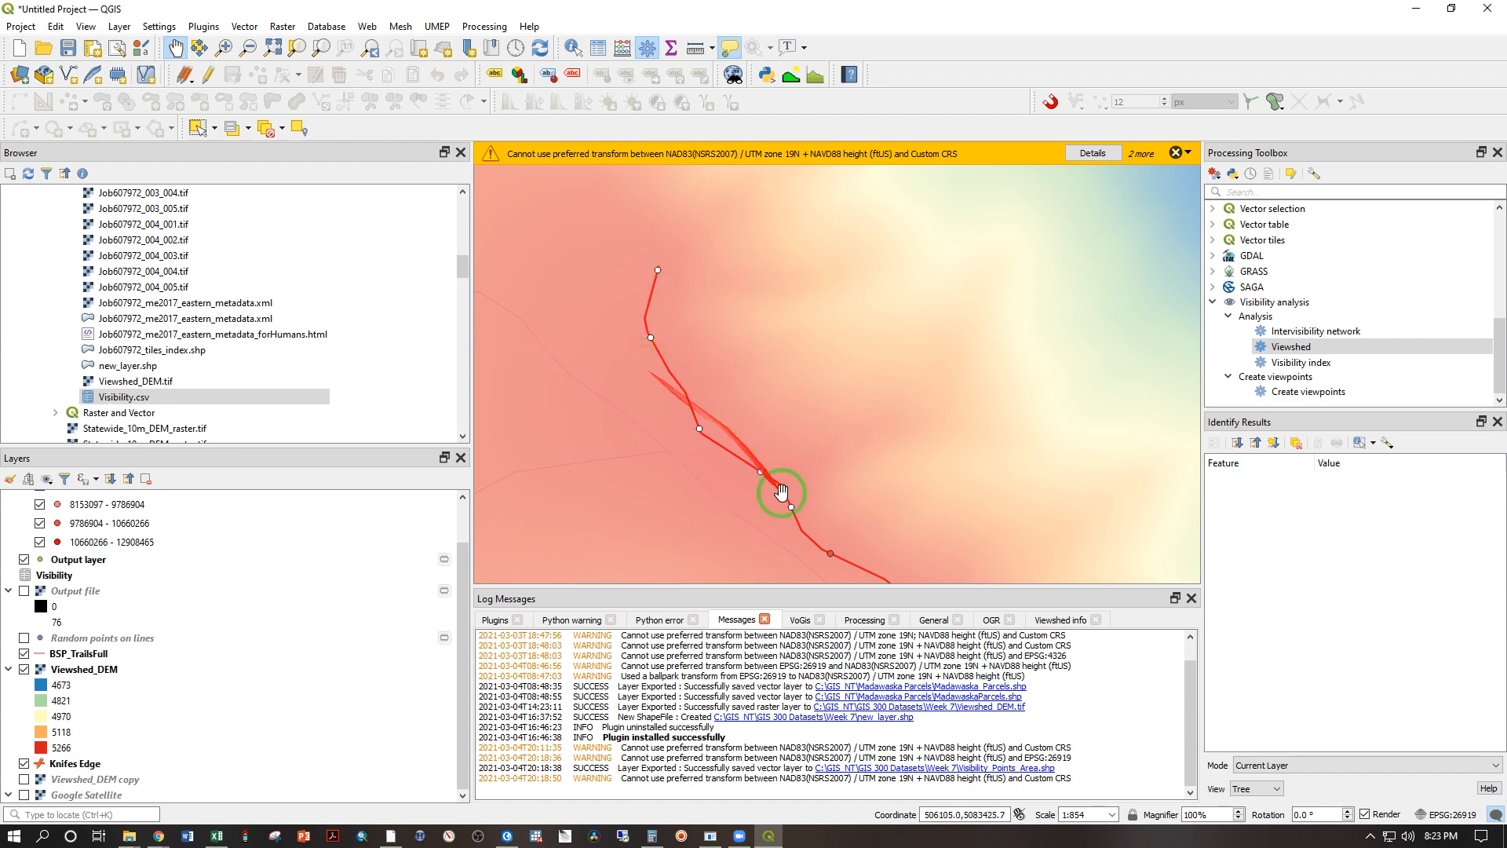
# Step: Follow the Knifes Edge viewpoints eastward along the ridge to compare their visible-area classes, finishing with the whole trail in view
pyautogui.moveTo(810, 533); pyautogui.dragTo(629, 296)
pyautogui.scroll(-1, 653, 321)
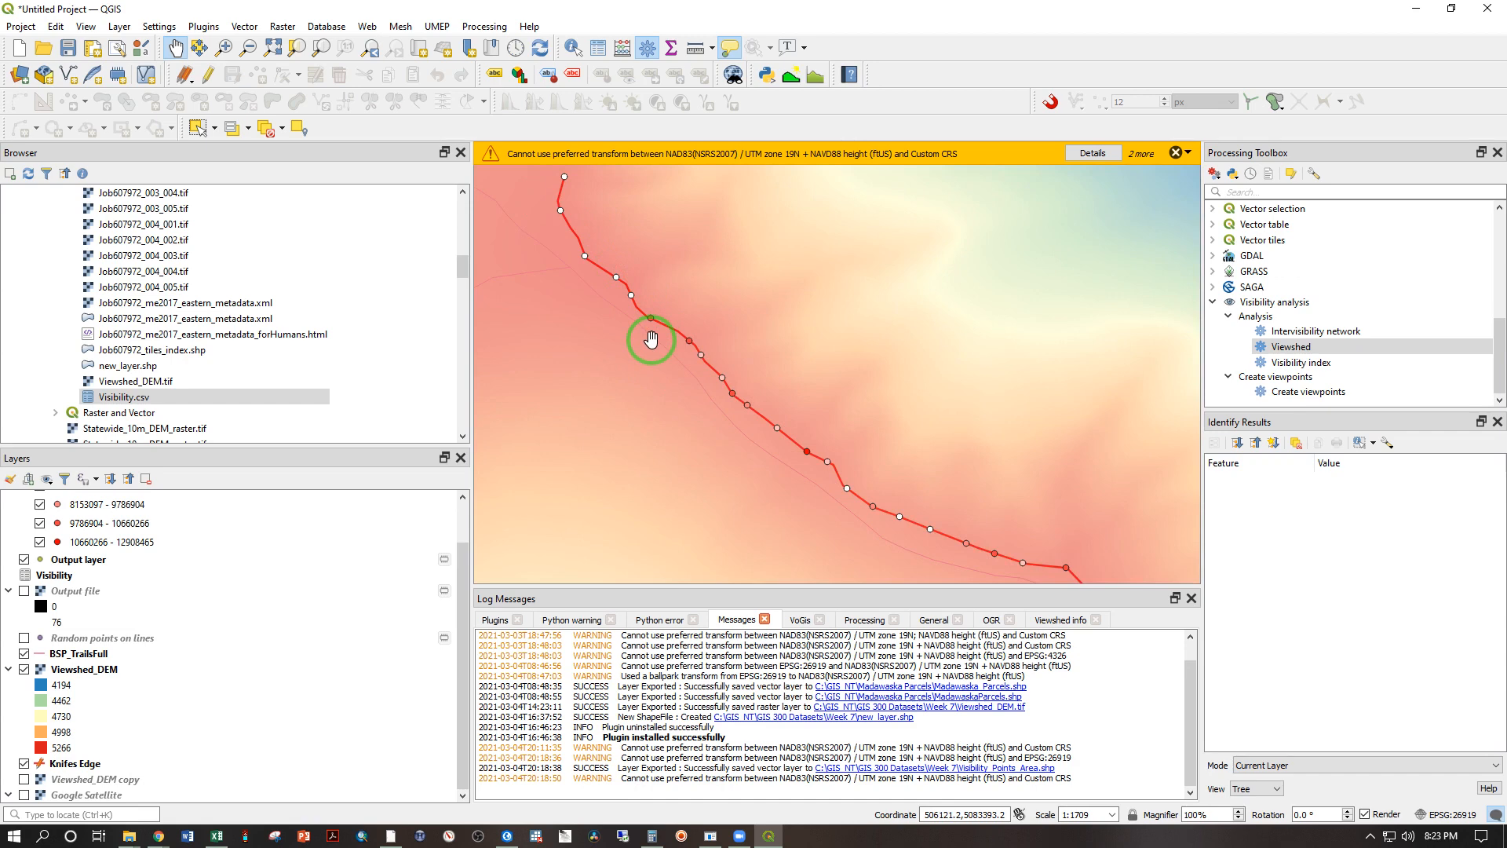
pyautogui.moveTo(651, 339); pyautogui.dragTo(847, 464)
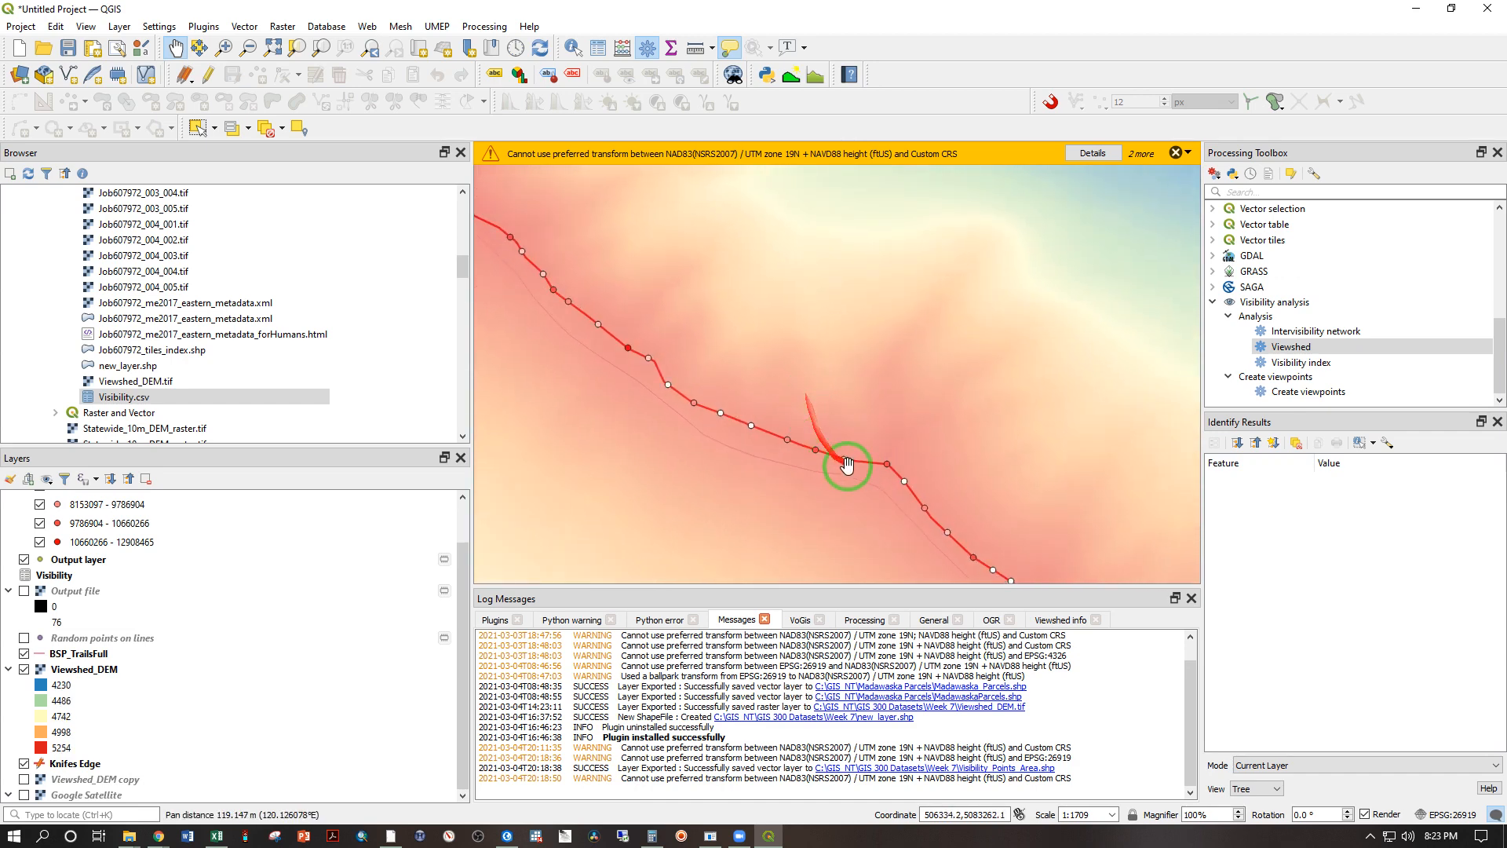
pyautogui.moveTo(918, 498); pyautogui.dragTo(652, 391)
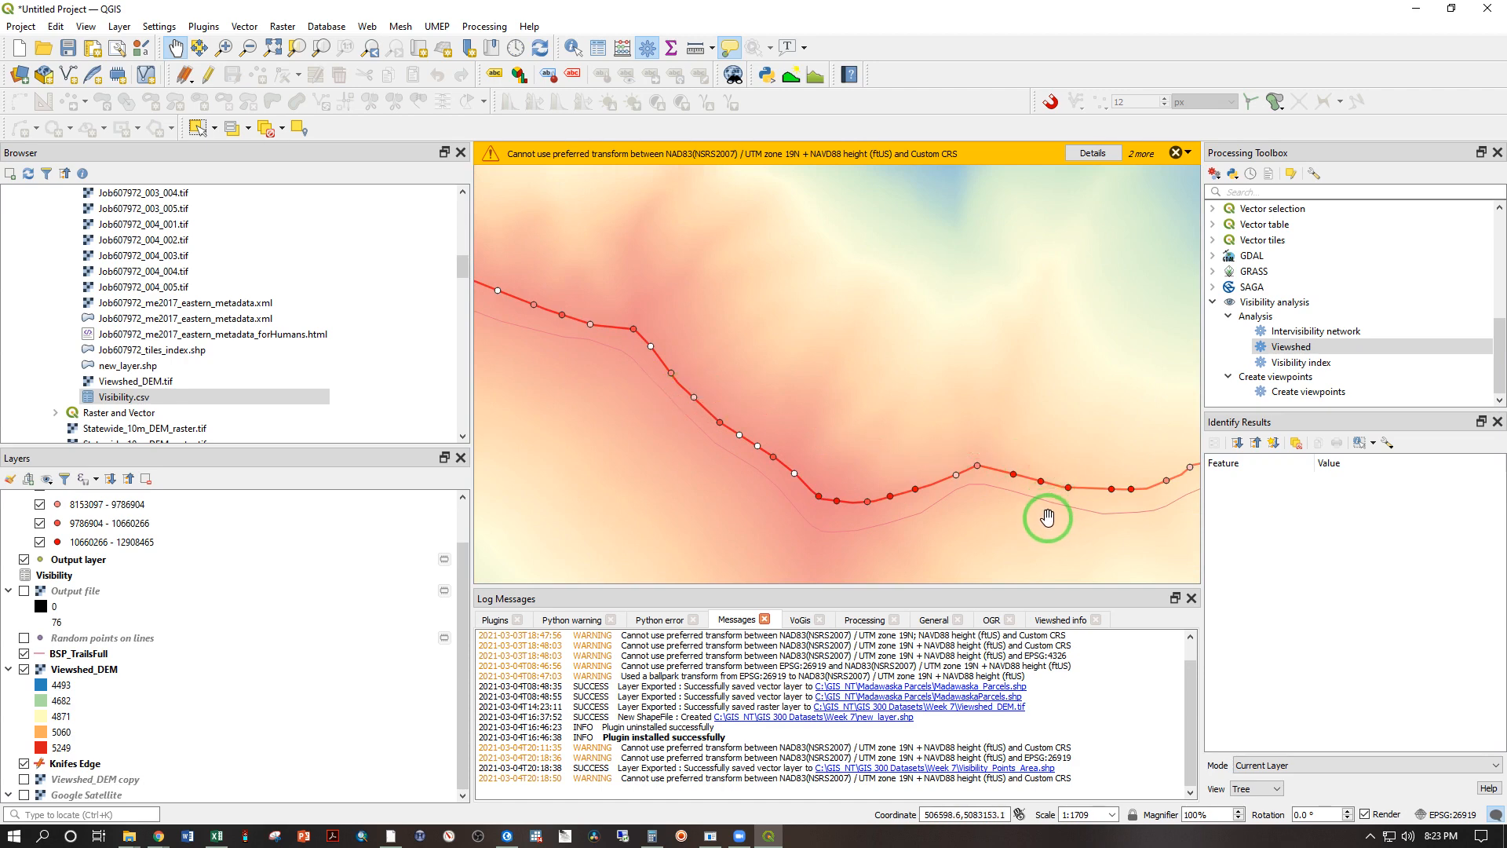
pyautogui.moveTo(1036, 518); pyautogui.dragTo(752, 478)
pyautogui.scroll(-2, 750, 475)
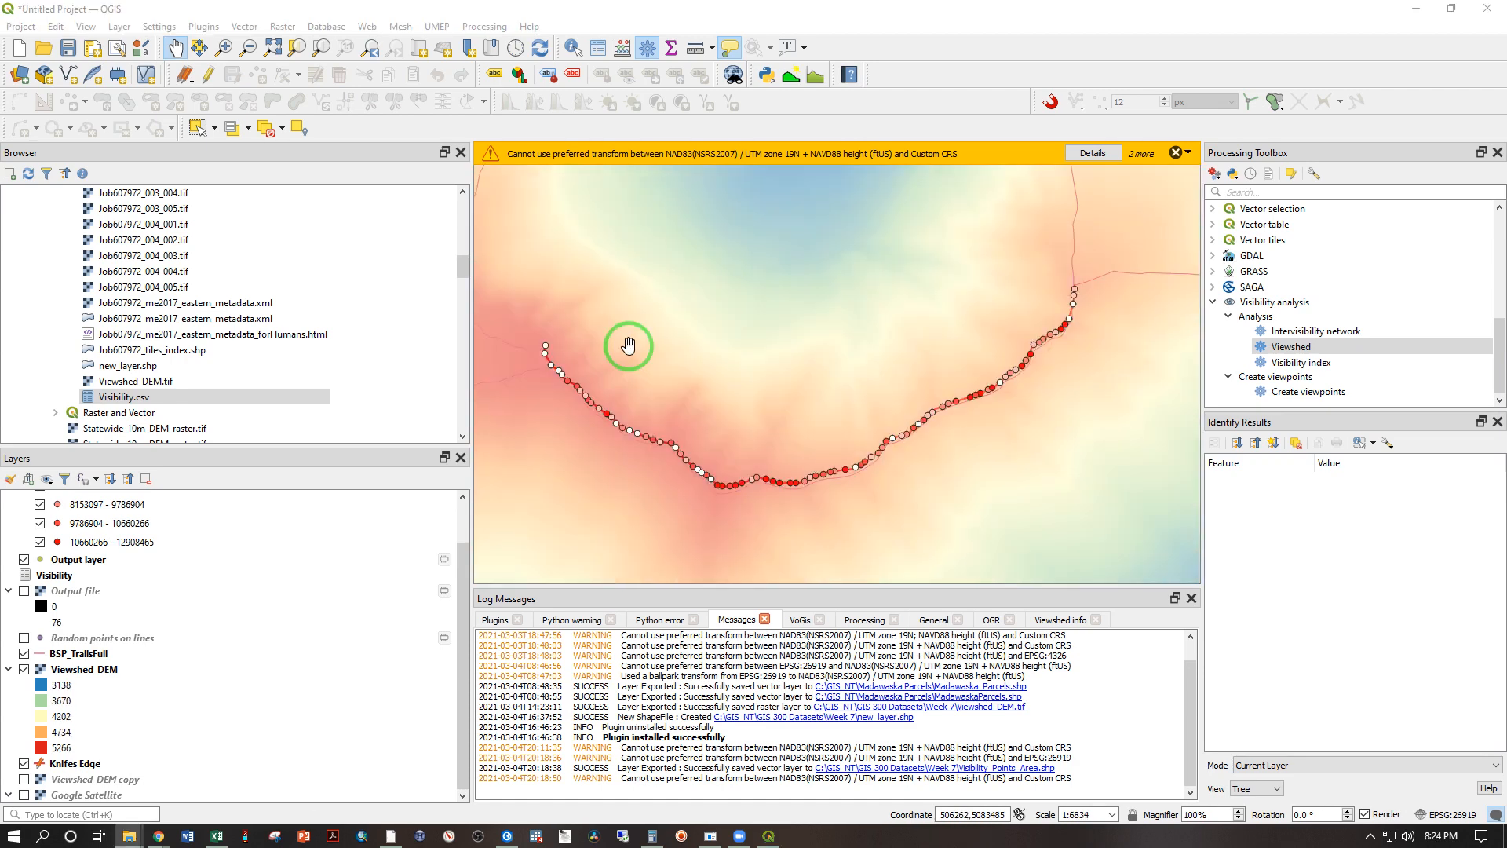